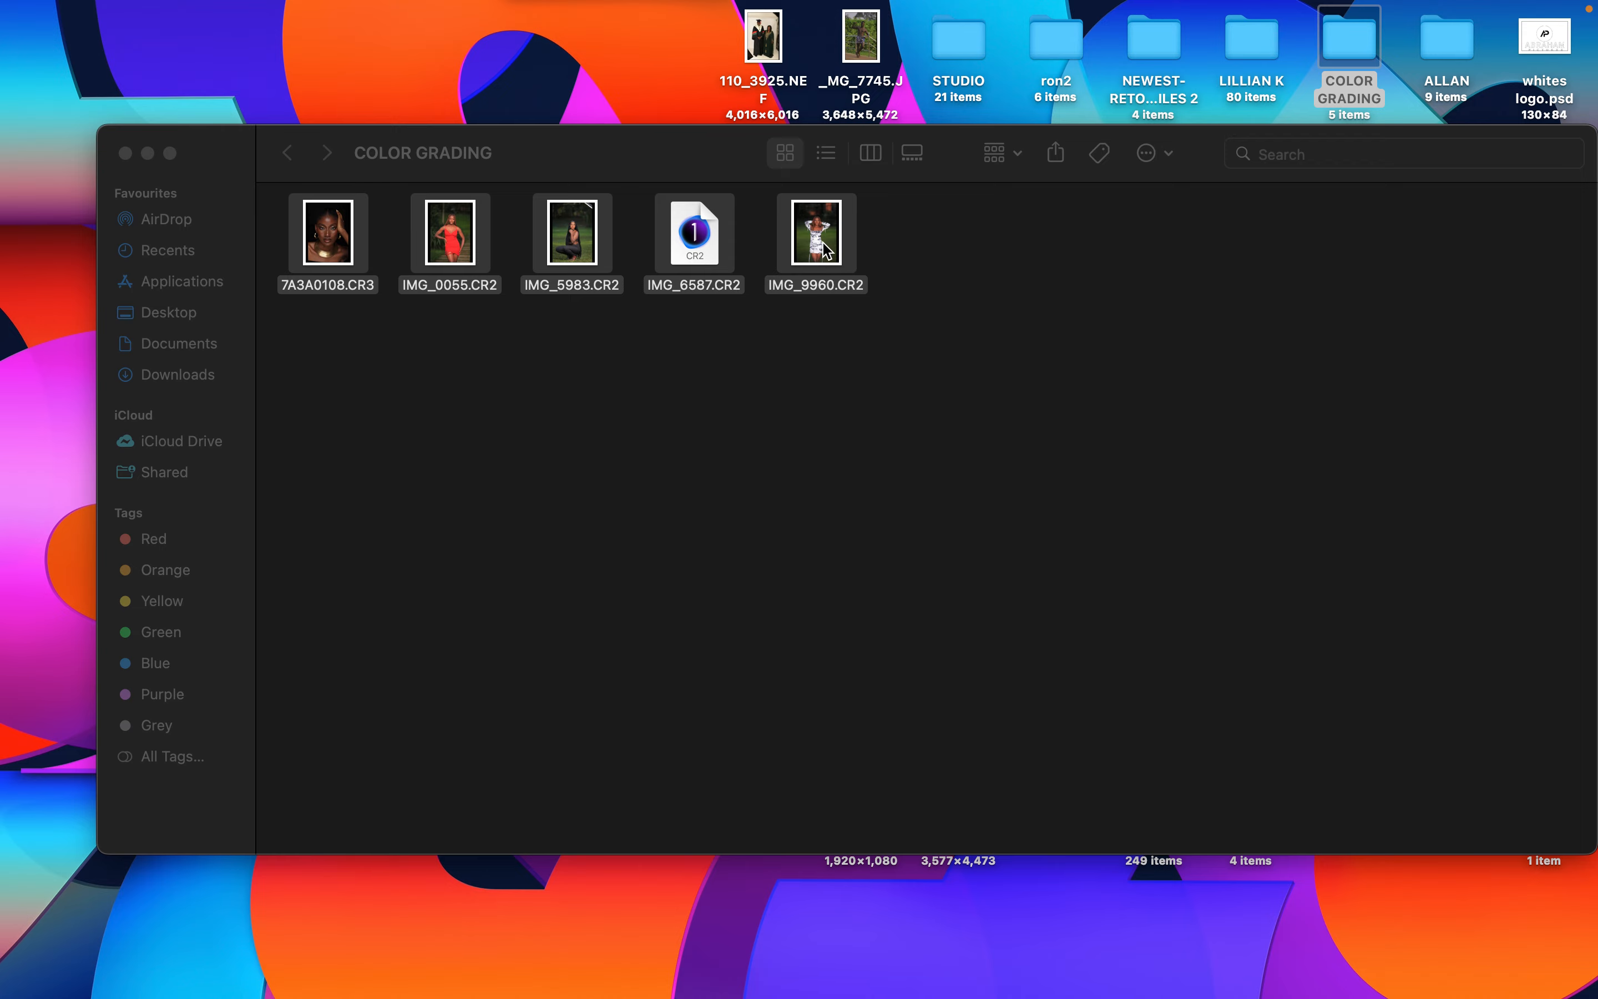
- Open the five raw photos from the COLOR GRADING folder in Camera Raw and preview each one
{"action": "left_click_drag", "start_coordinate": [821, 244], "coordinate": [789, 644]}
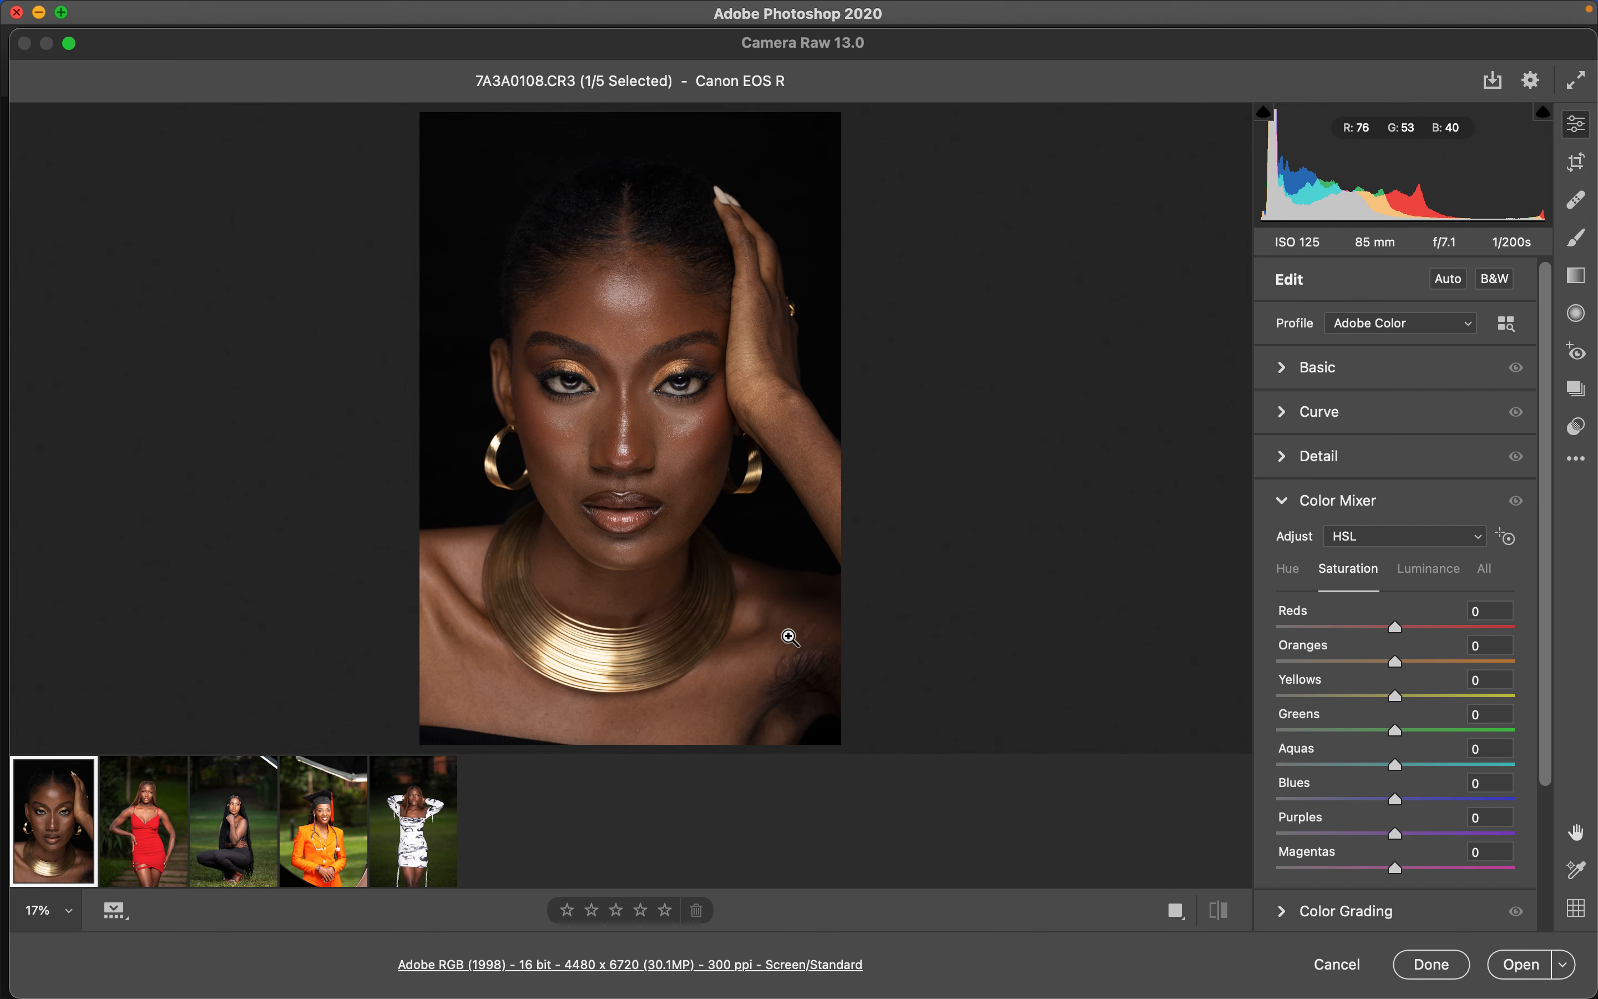
{"action": "mouse_move", "coordinate": [186, 831]}
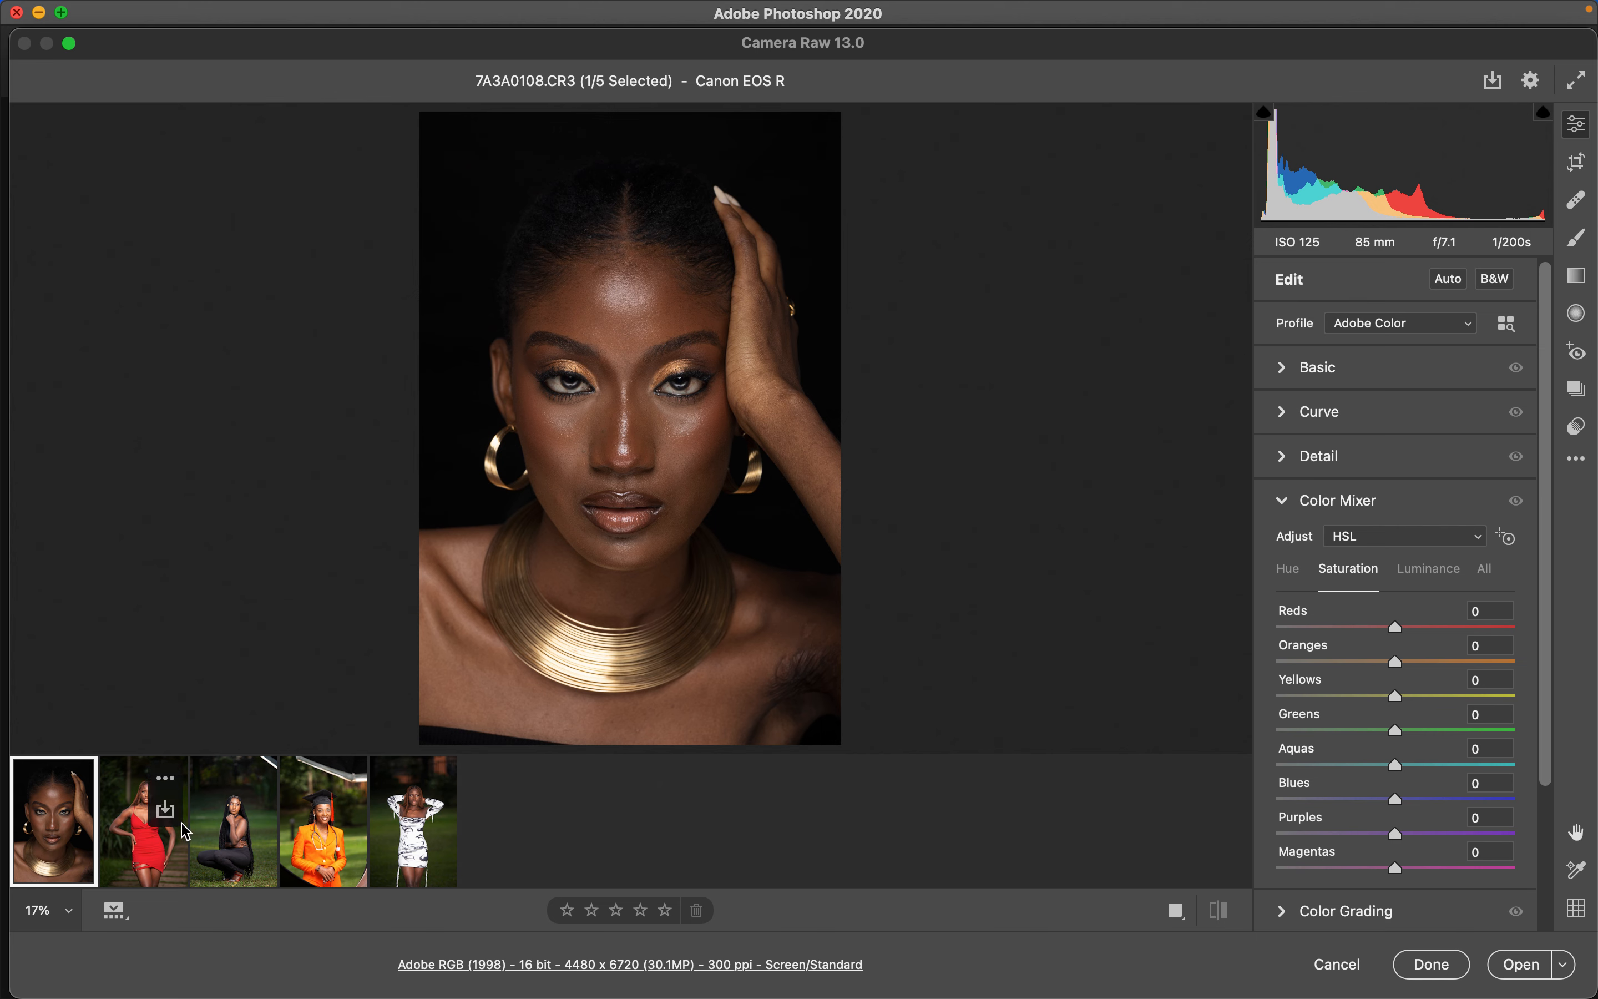
{"action": "left_click", "coordinate": [149, 860]}
{"action": "left_click", "coordinate": [248, 842]}
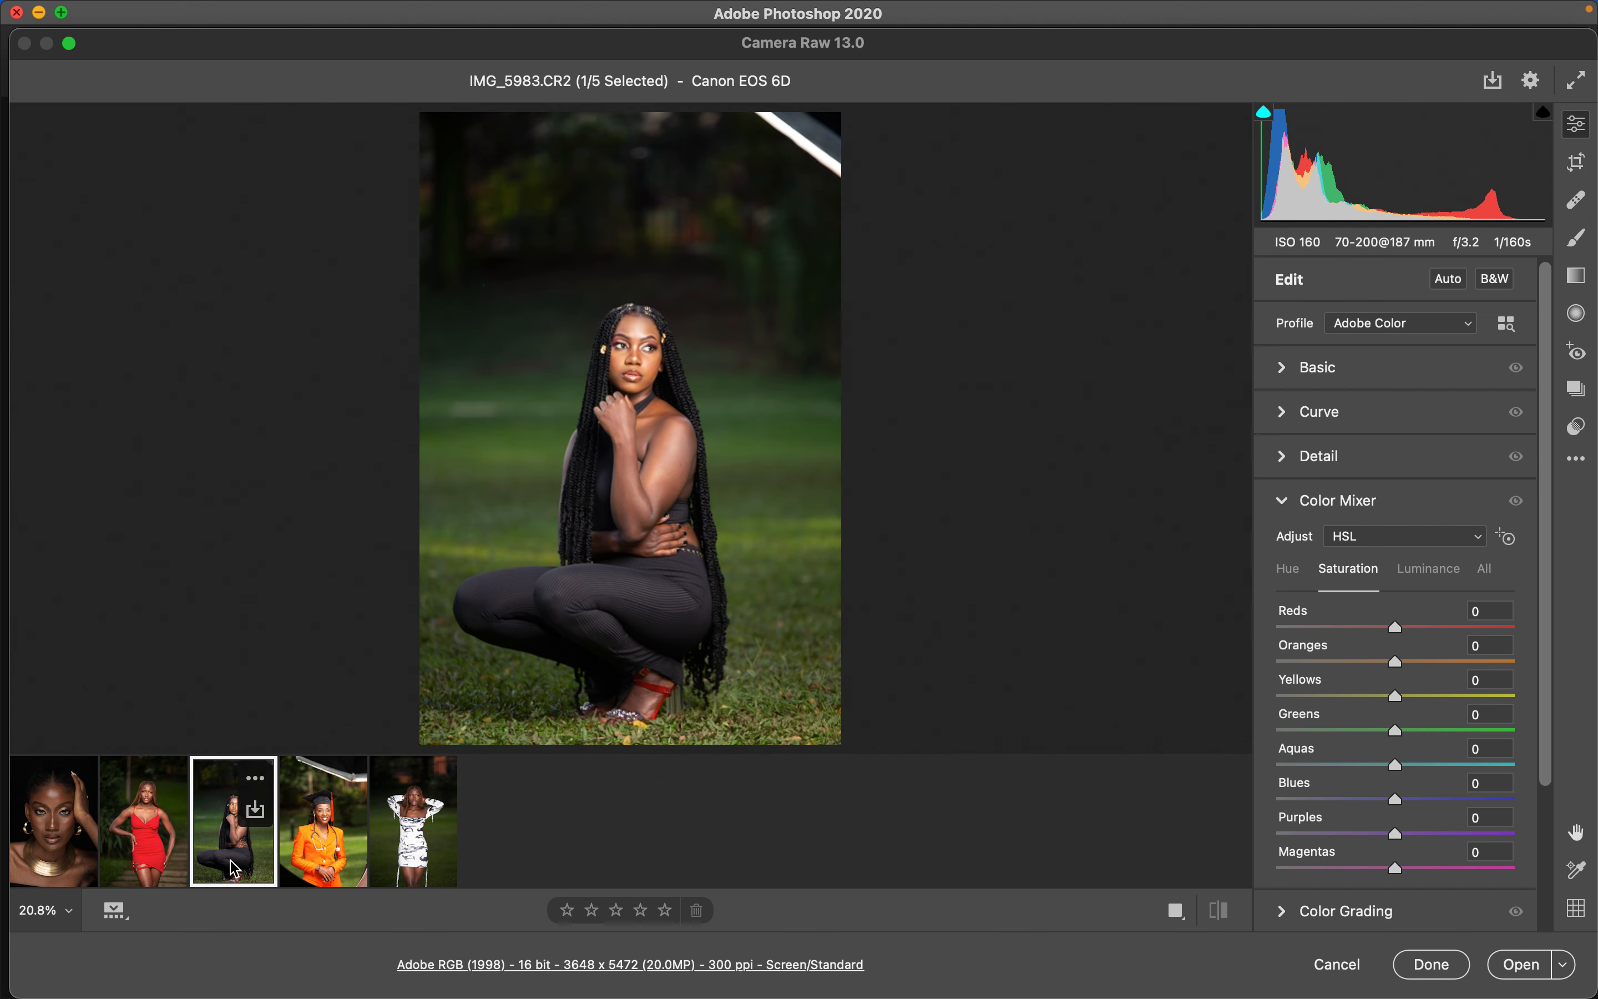
{"action": "left_click", "coordinate": [320, 857]}
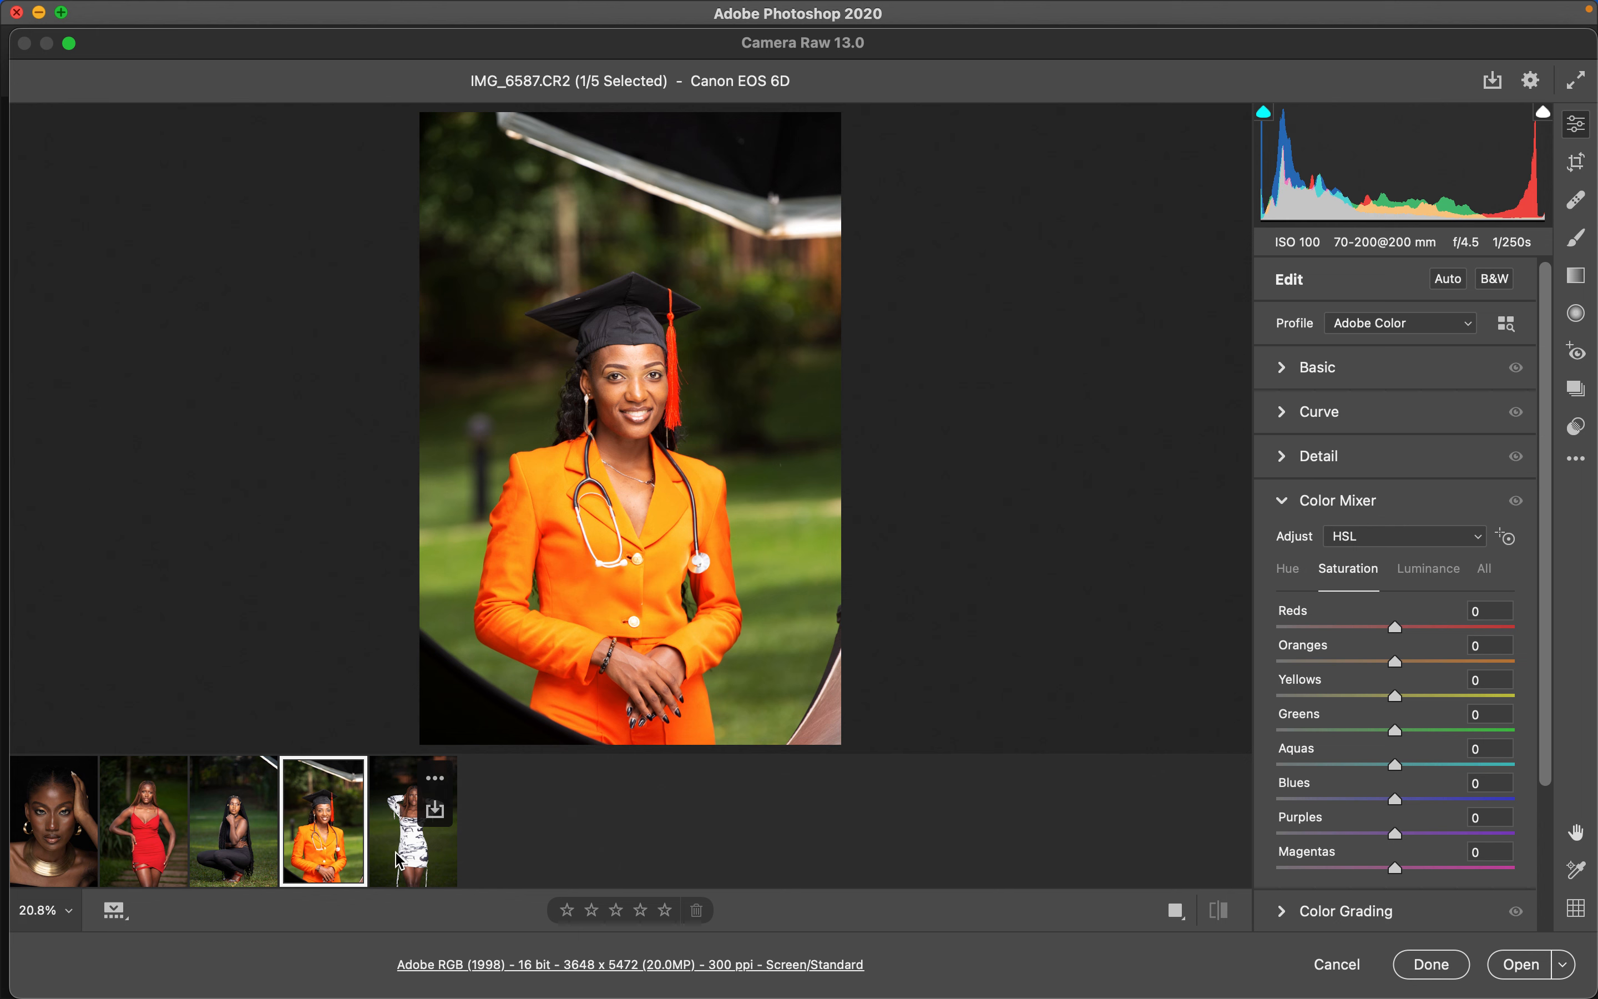
{"action": "left_click", "coordinate": [400, 856]}
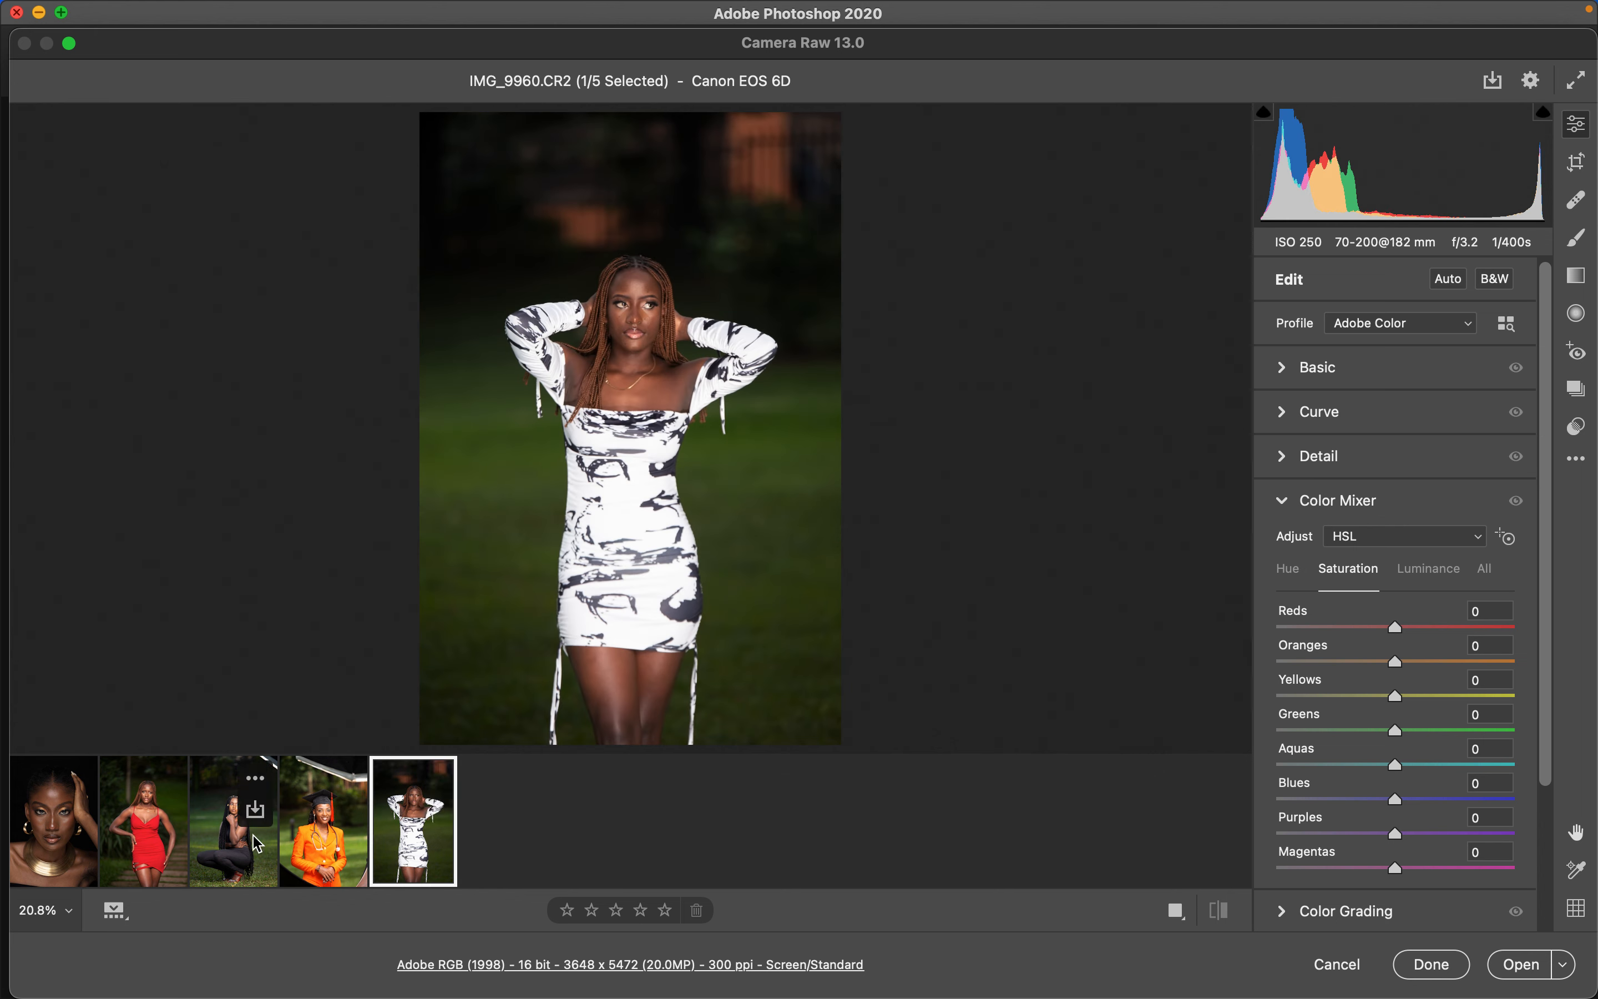
- Switch between the five photos to compare them, ending on the gold-jewellery portrait
{"action": "left_click", "coordinate": [62, 854]}
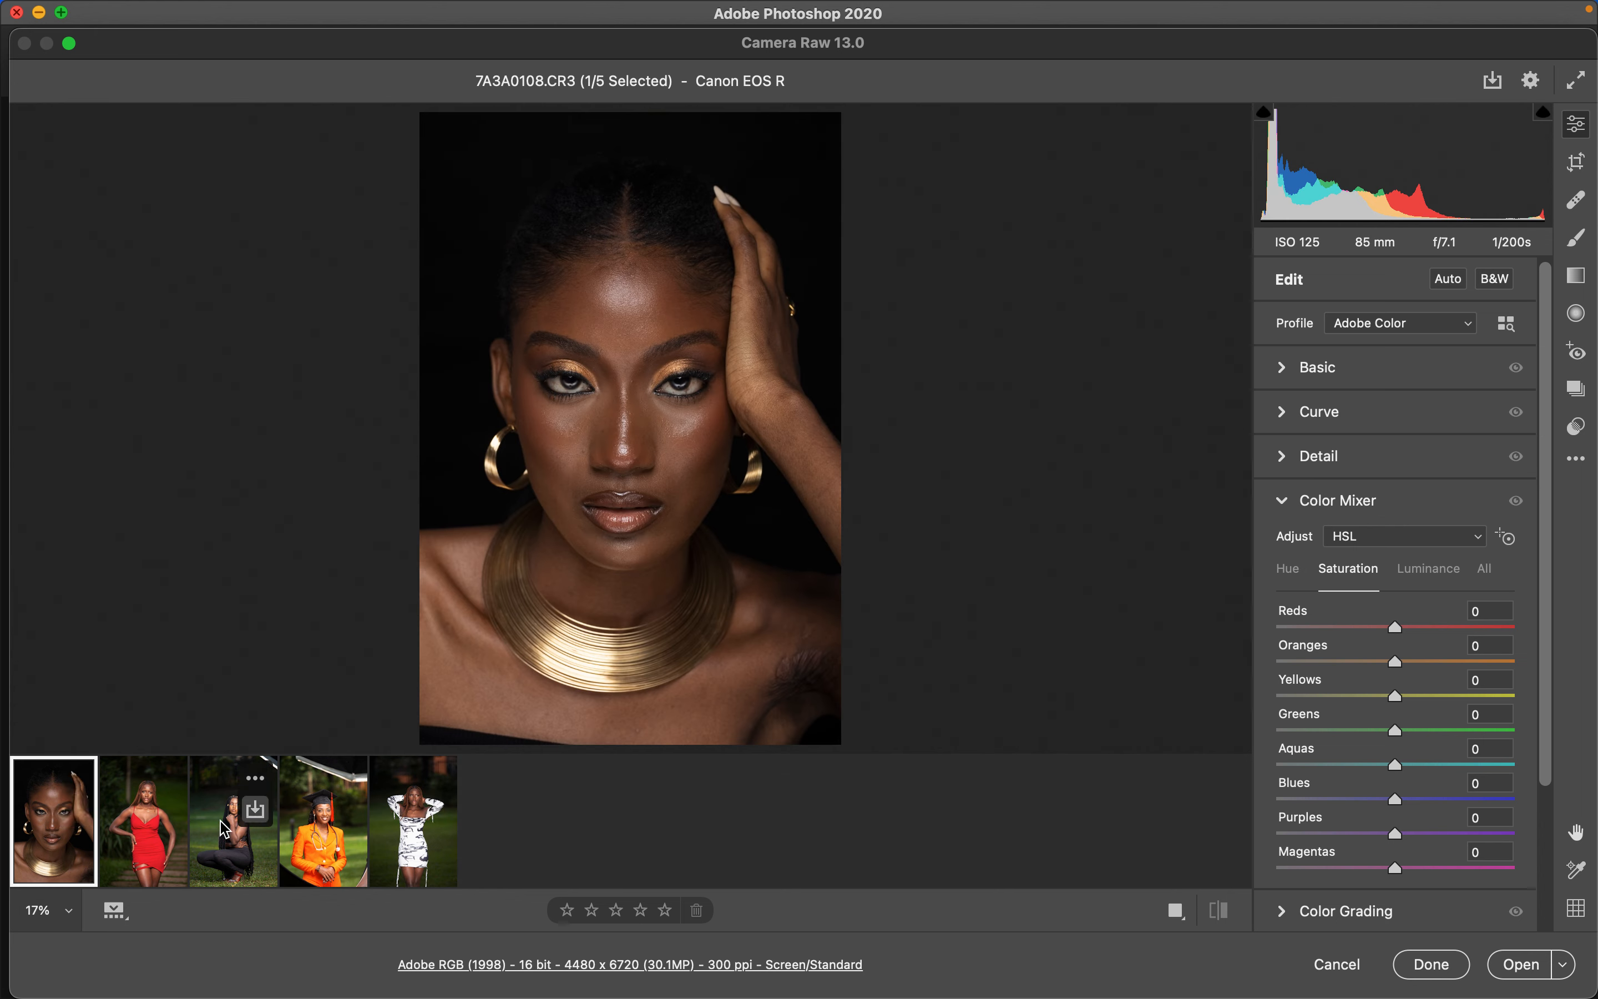
{"action": "left_click", "coordinate": [146, 868]}
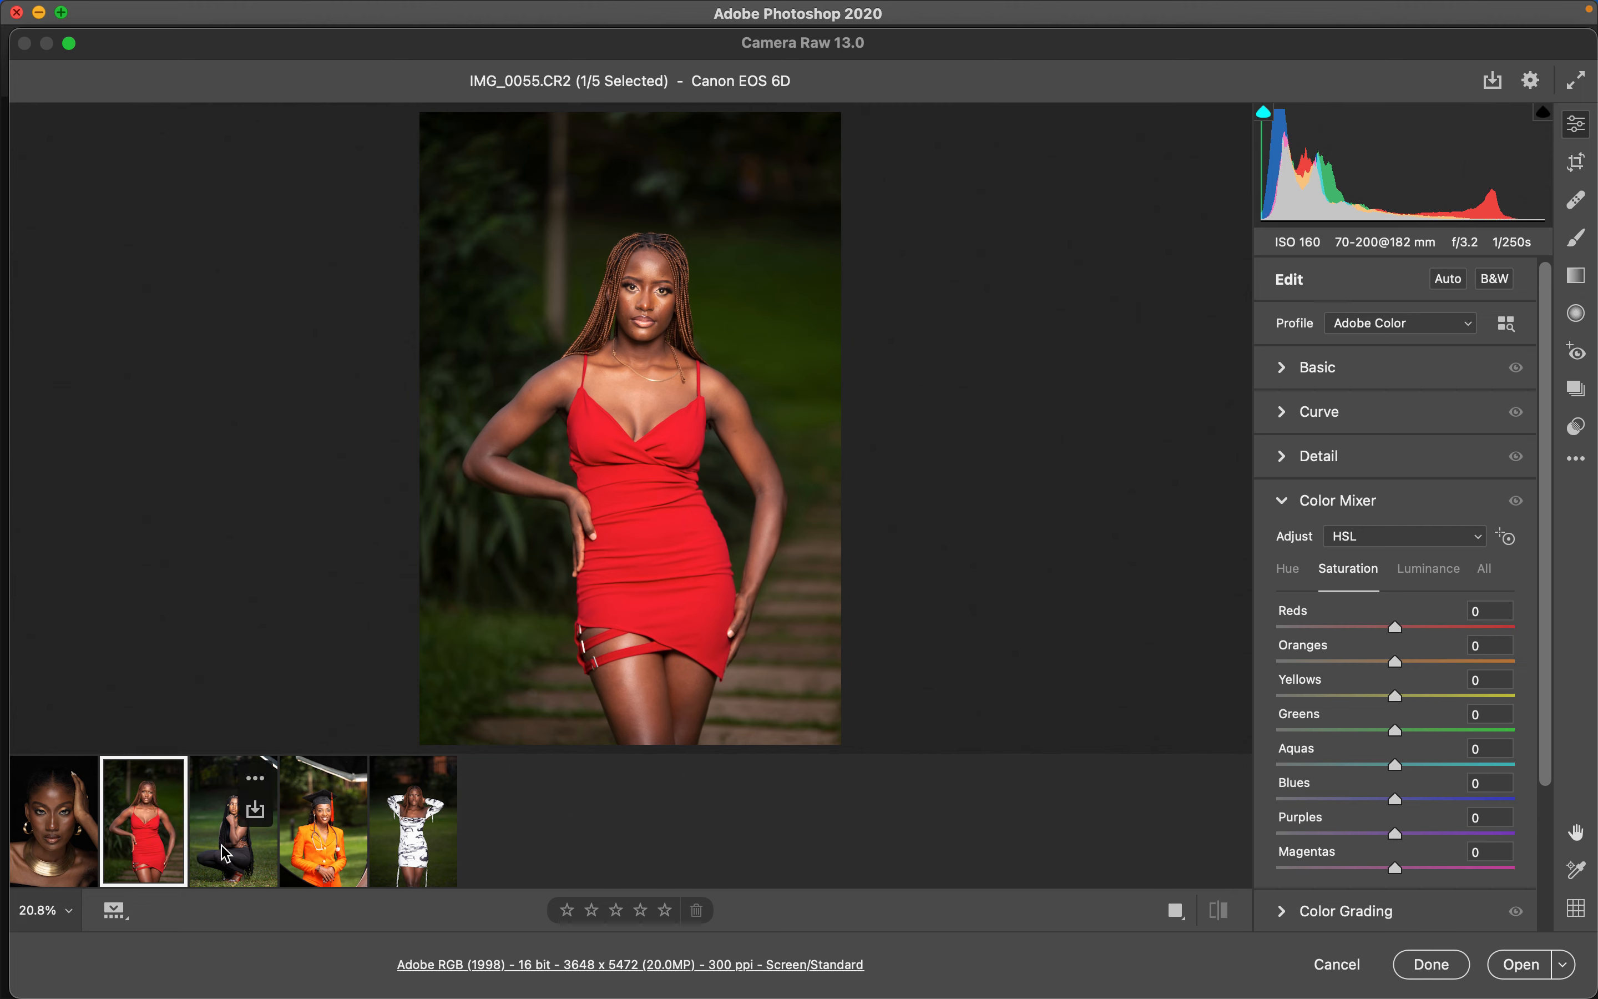
{"action": "left_click", "coordinate": [226, 865]}
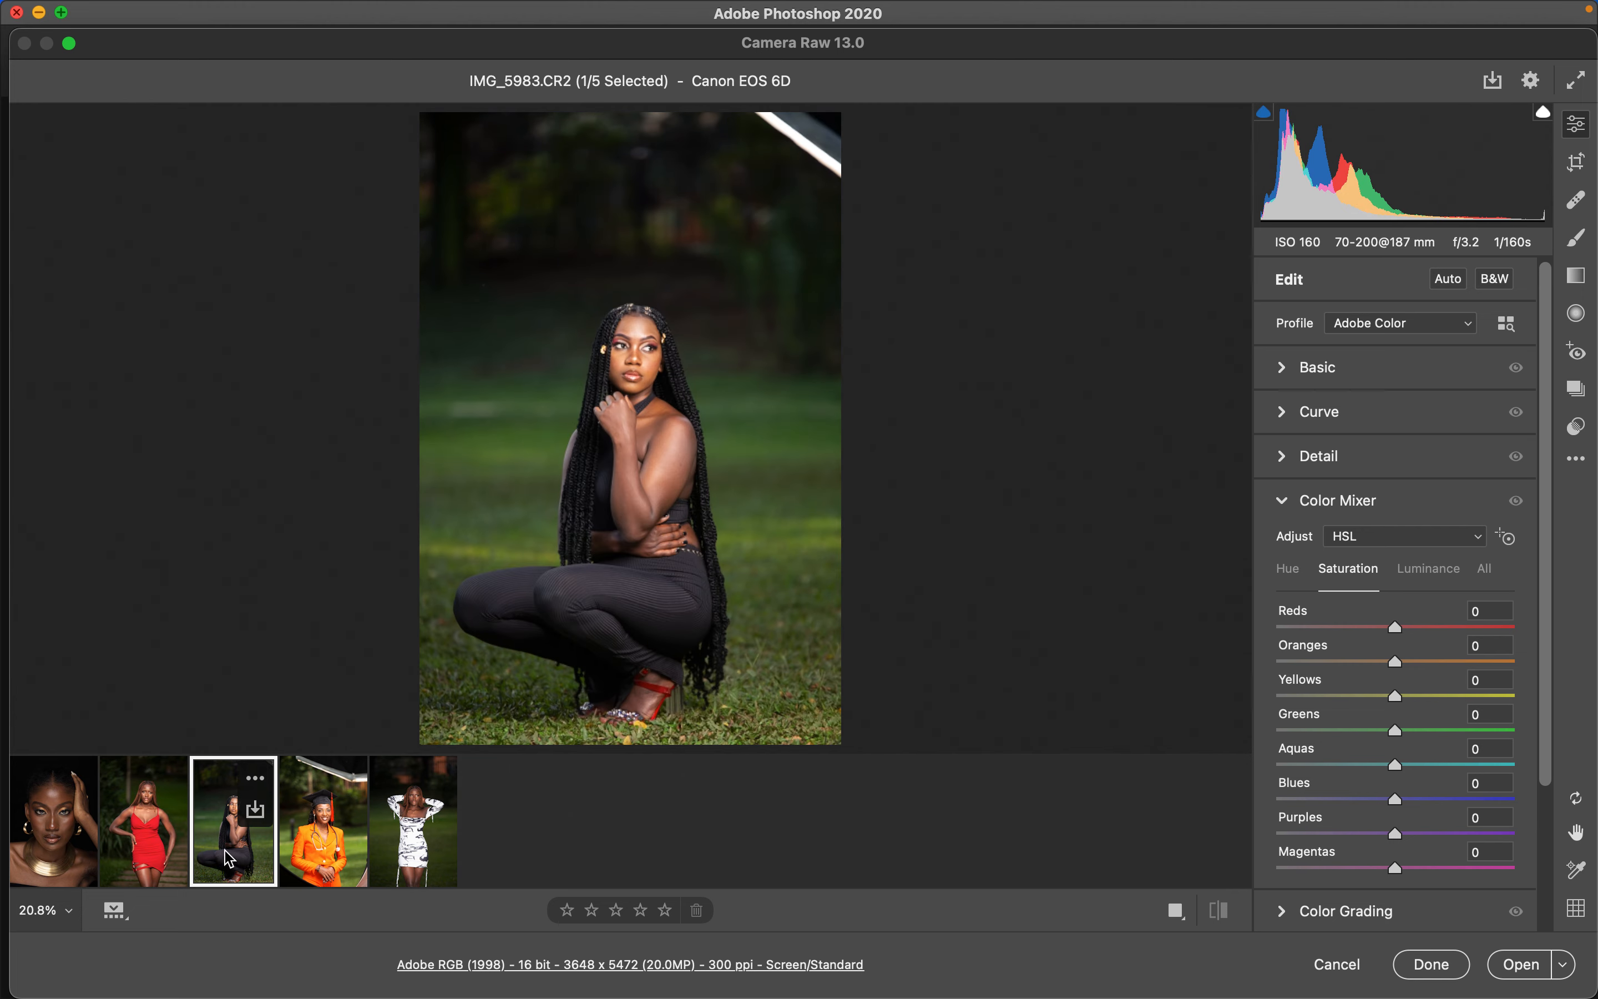
{"action": "left_click", "coordinate": [312, 861]}
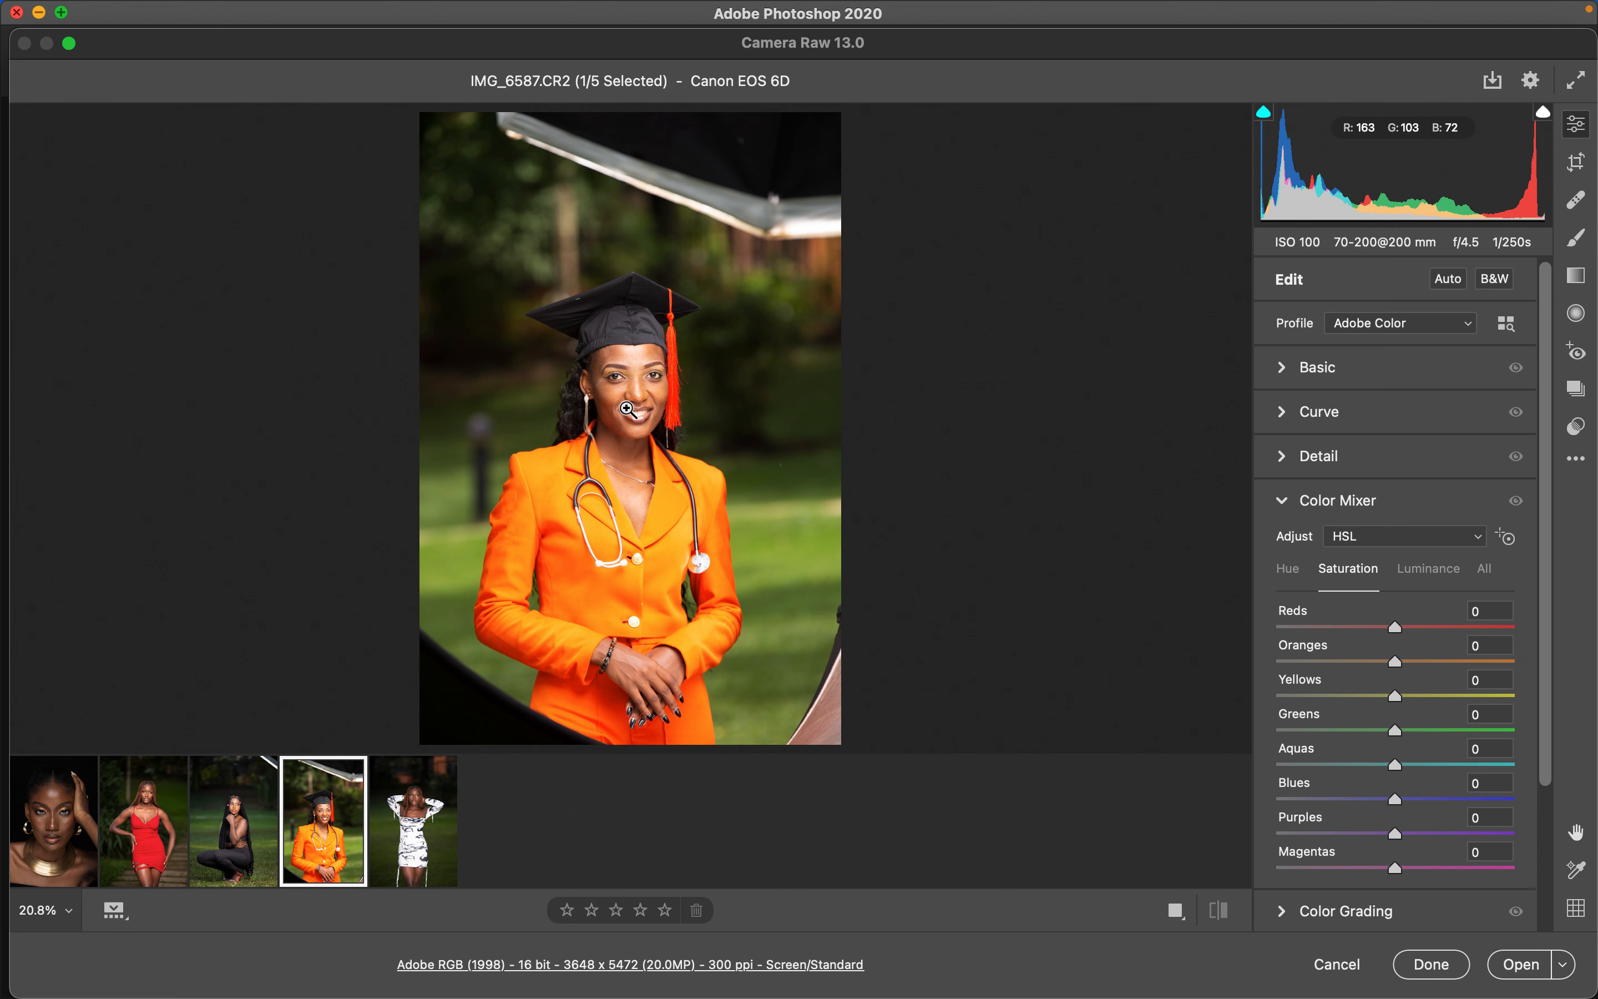
{"action": "left_click", "coordinate": [171, 853]}
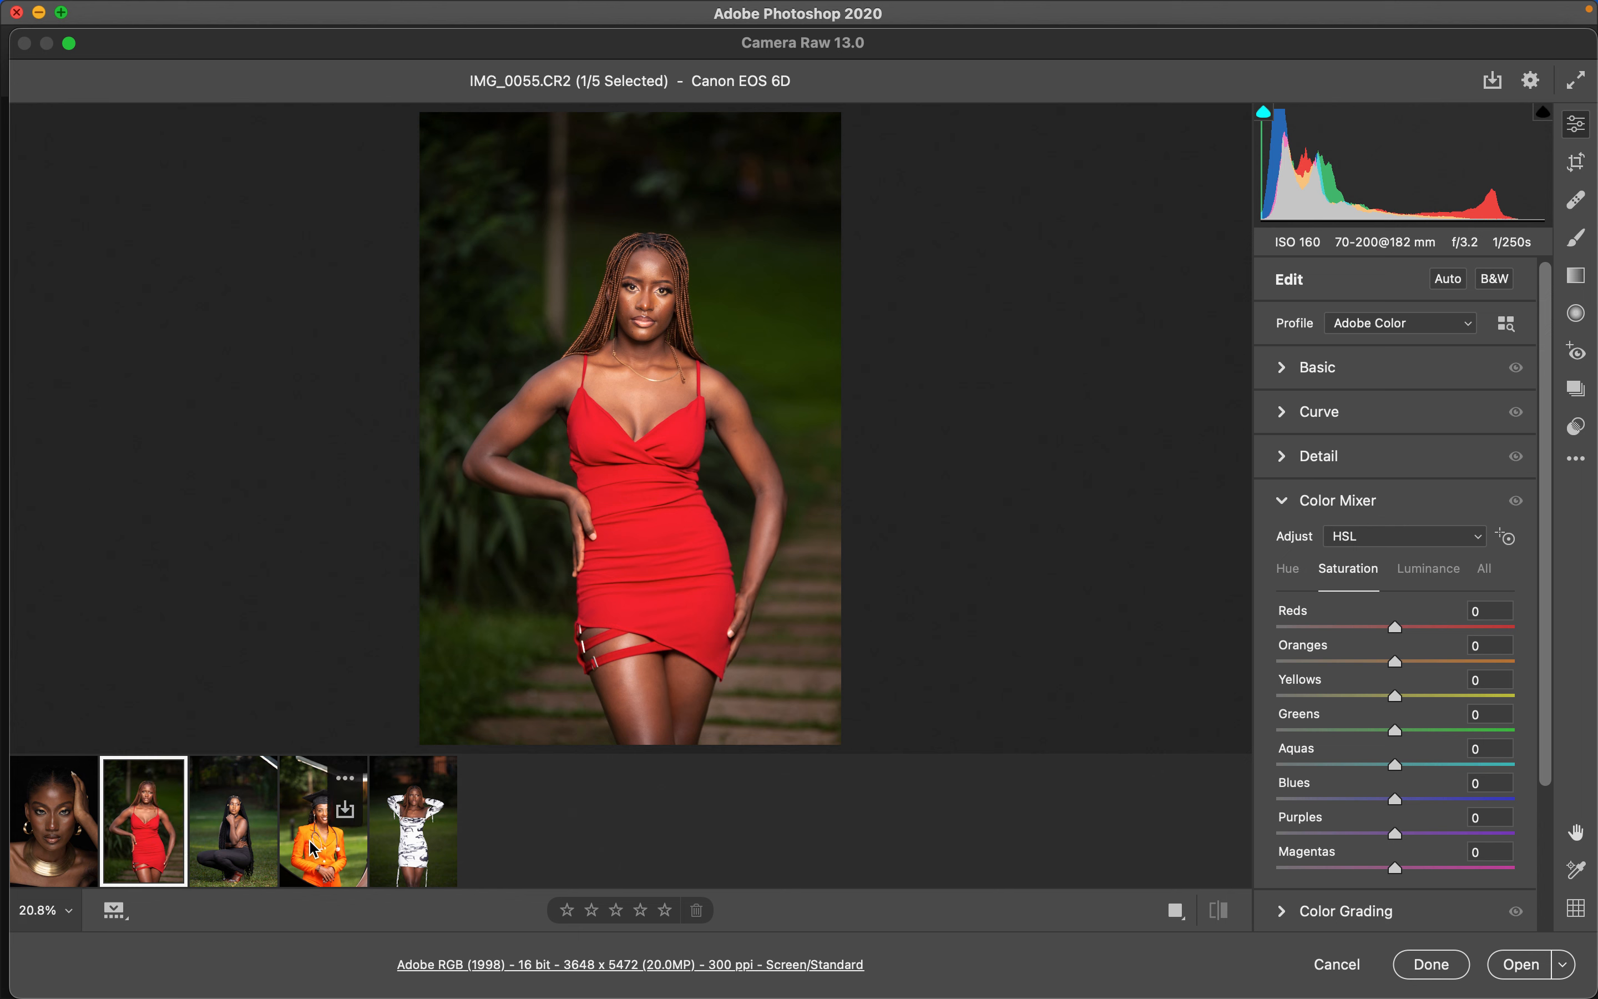
{"action": "left_click", "coordinate": [326, 872]}
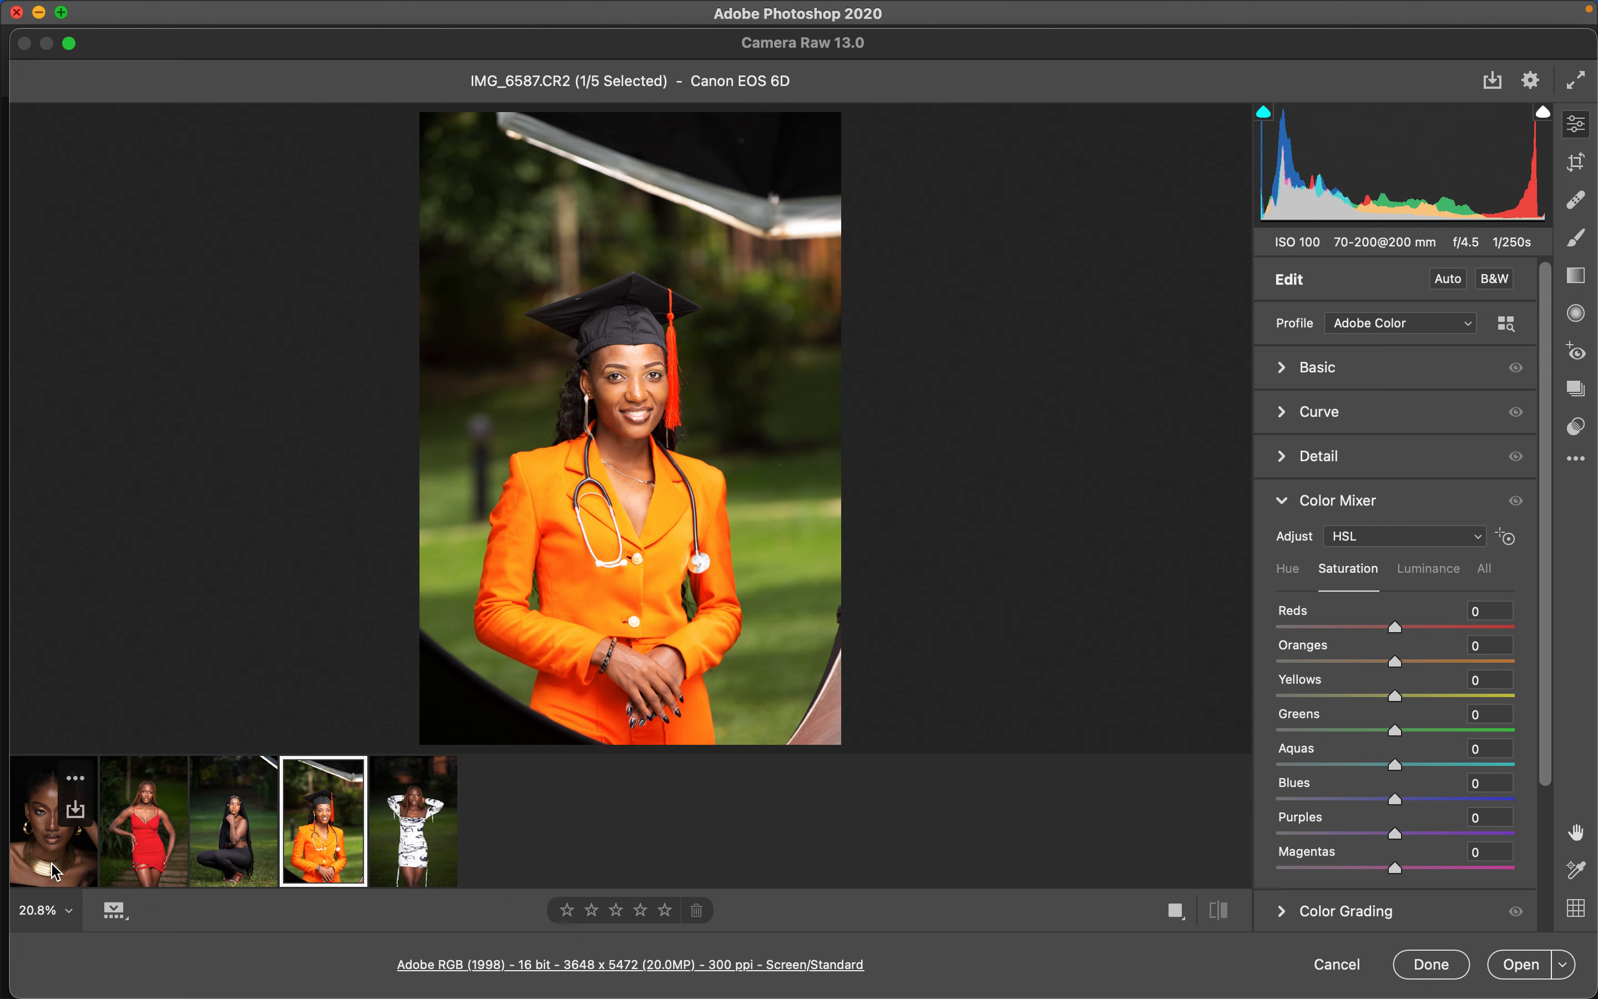
{"action": "left_click", "coordinate": [56, 871]}
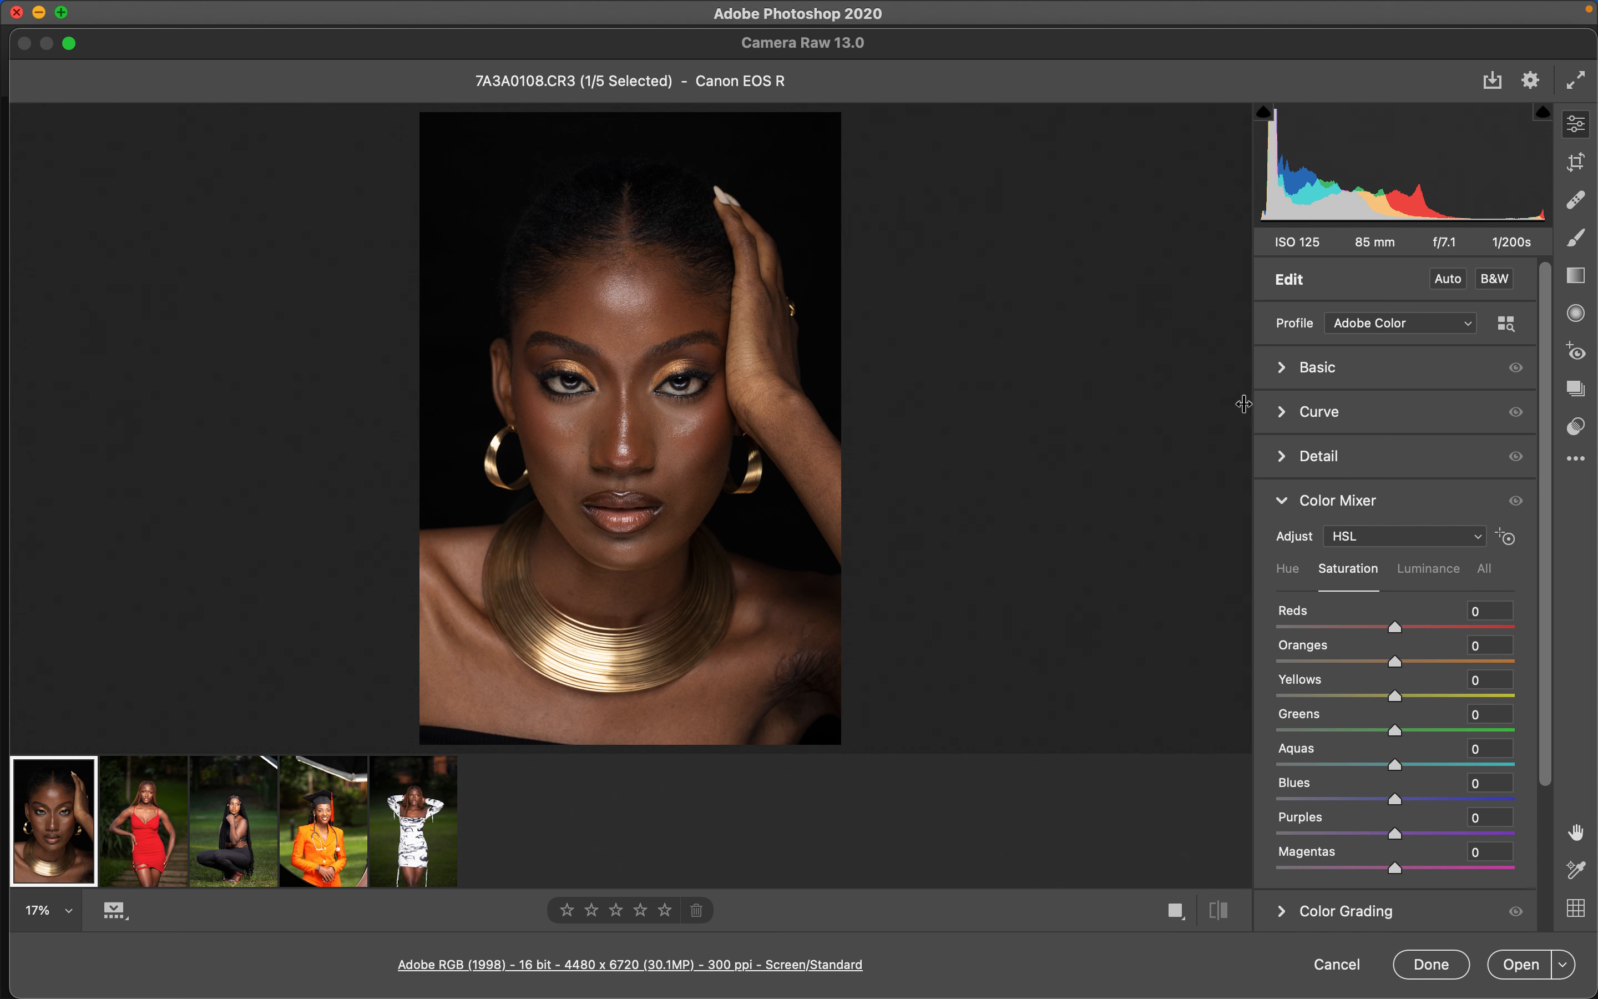
- In the Basic panel, set Highlights to -56 and Whites to -48 on the portrait
{"action": "left_click", "coordinate": [1284, 374]}
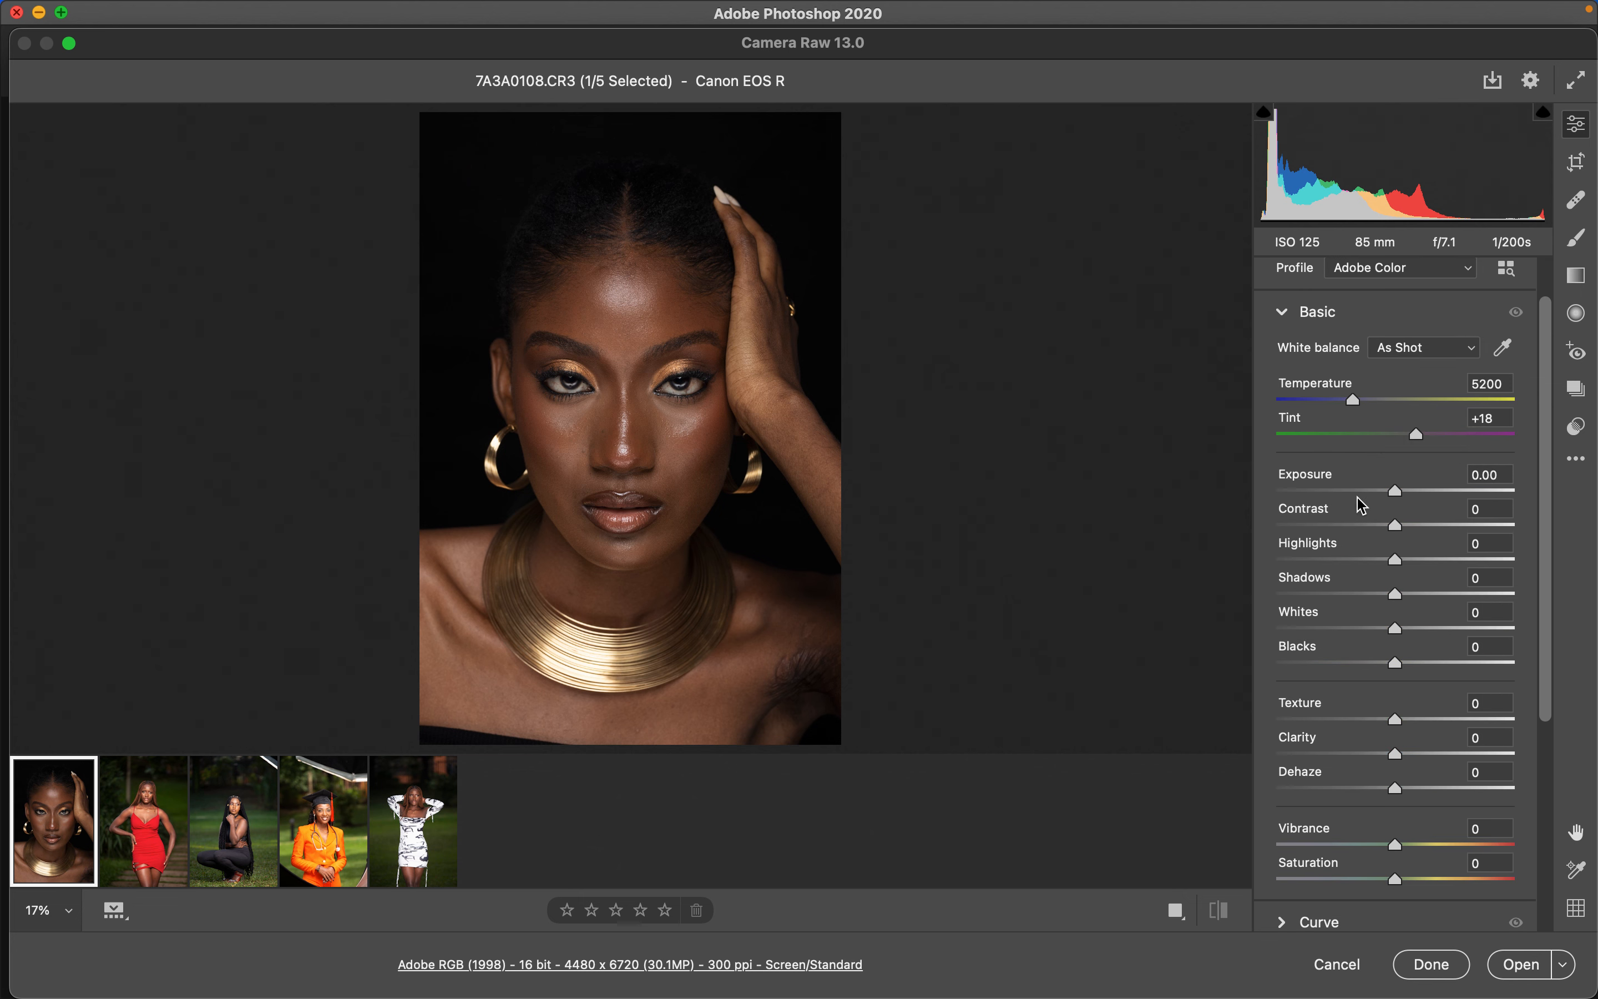
{"action": "left_click_drag", "start_coordinate": [1353, 573], "coordinate": [1328, 560]}
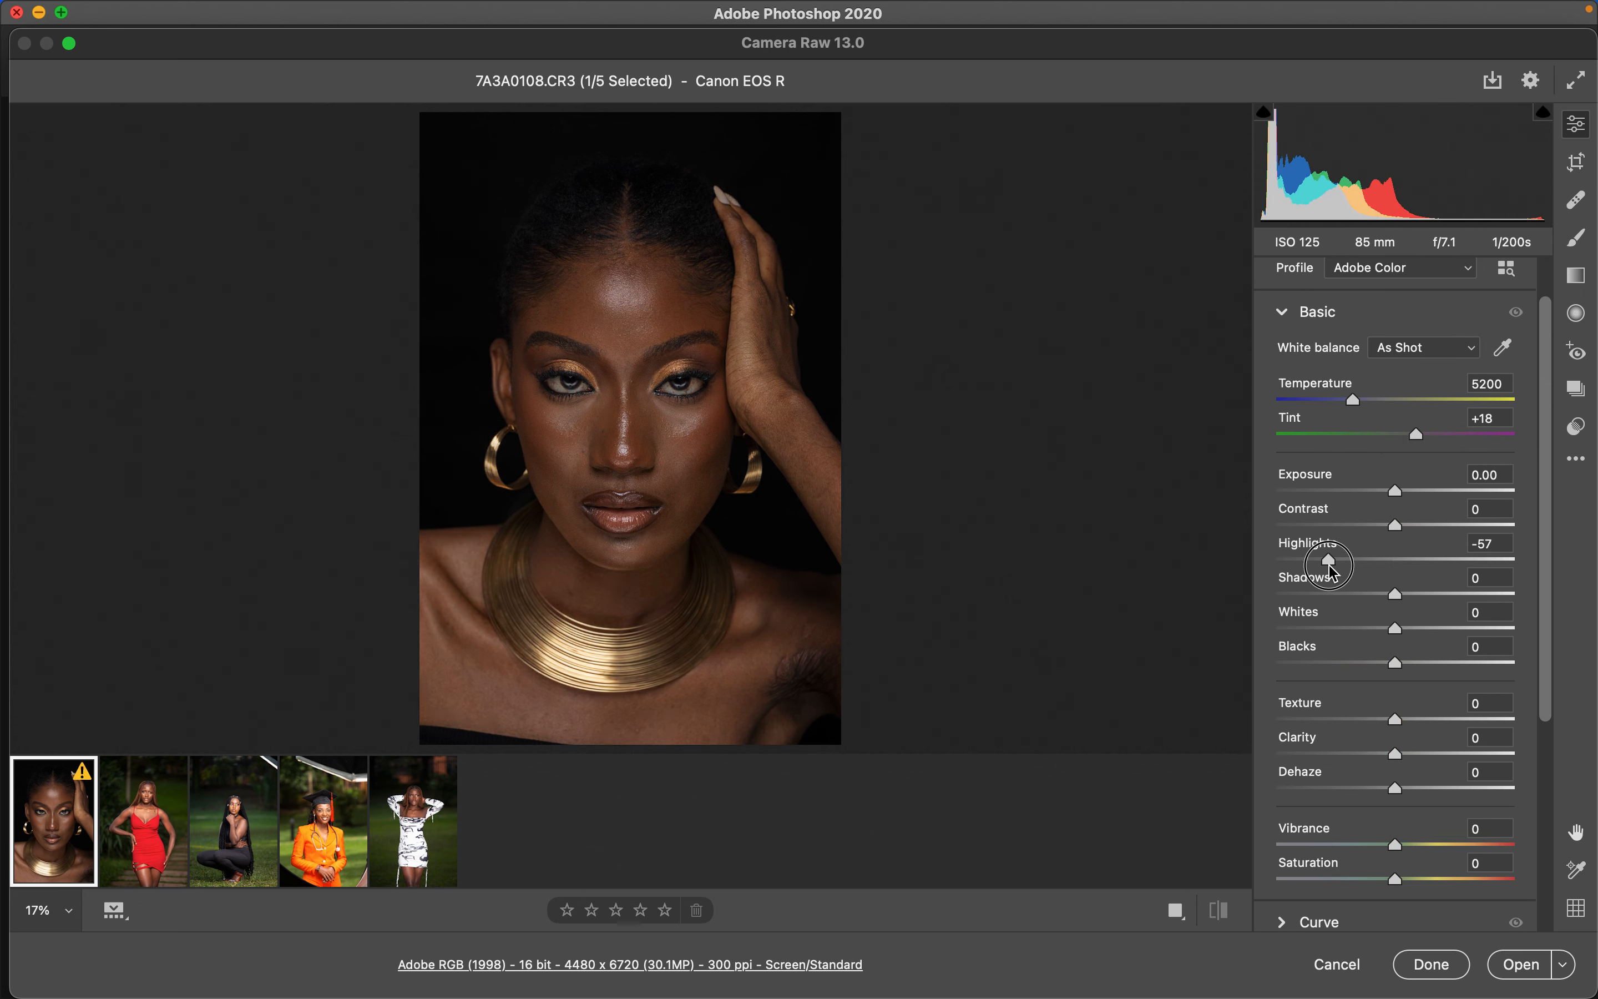
{"action": "left_click", "coordinate": [1351, 627]}
{"action": "left_click_drag", "start_coordinate": [1351, 631], "coordinate": [1341, 629]}
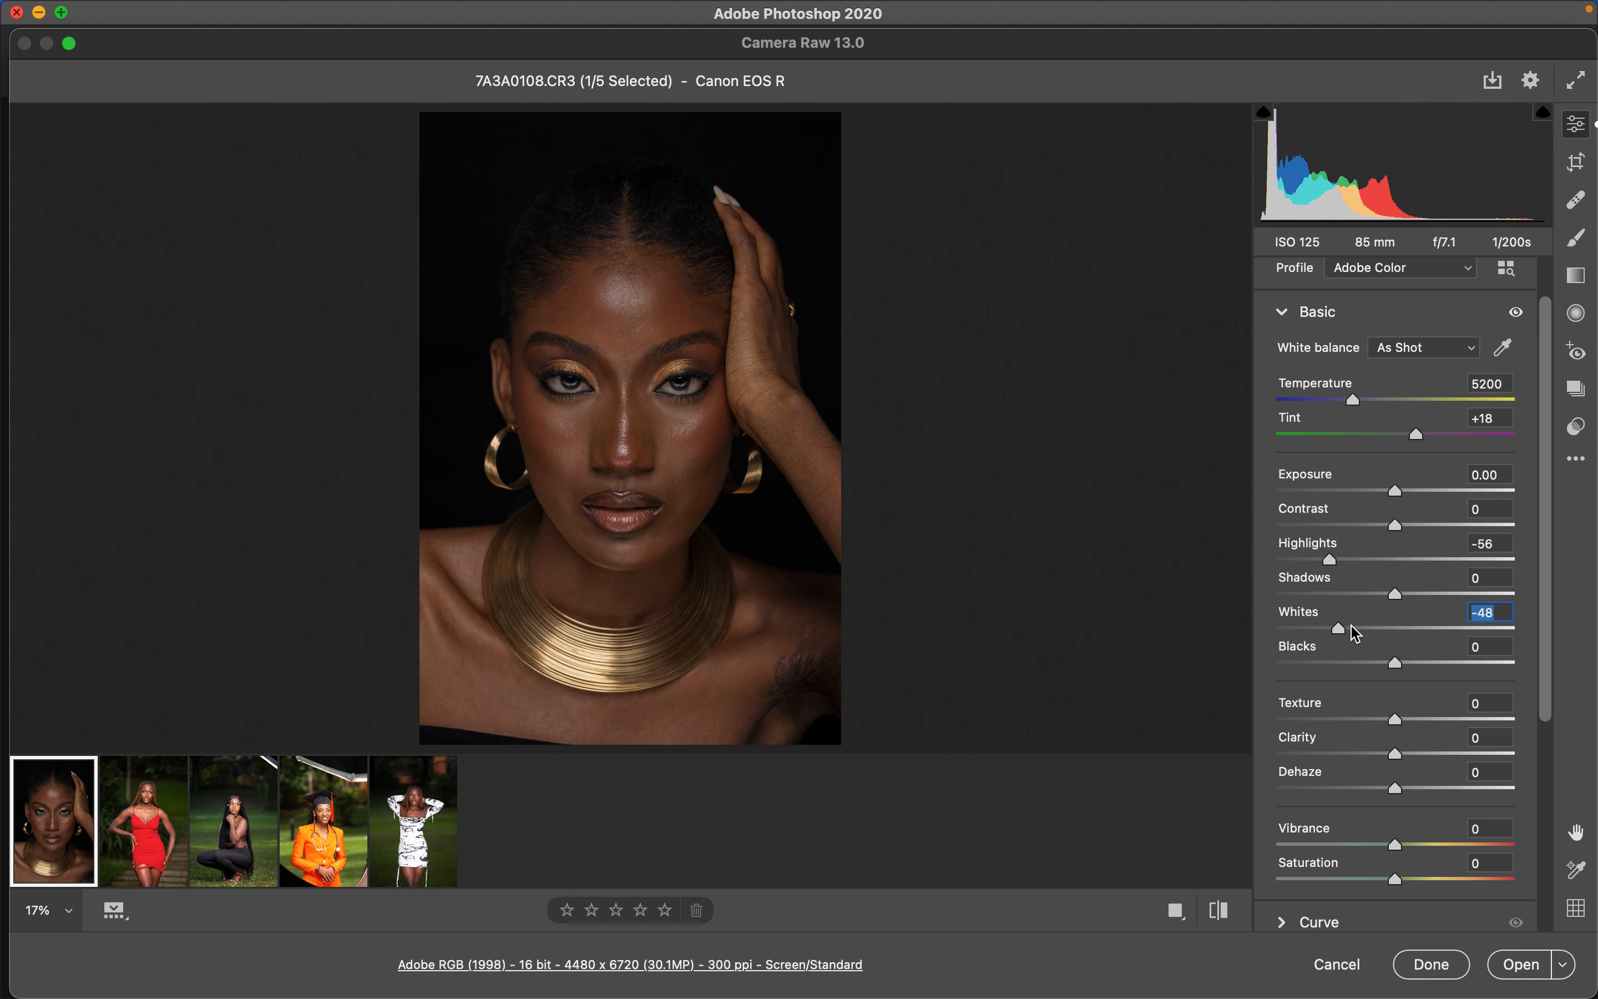
- Raise Shadows to +45, Exposure to +0.50 and Contrast to +8
{"action": "left_click_drag", "start_coordinate": [1424, 596], "coordinate": [1452, 594]}
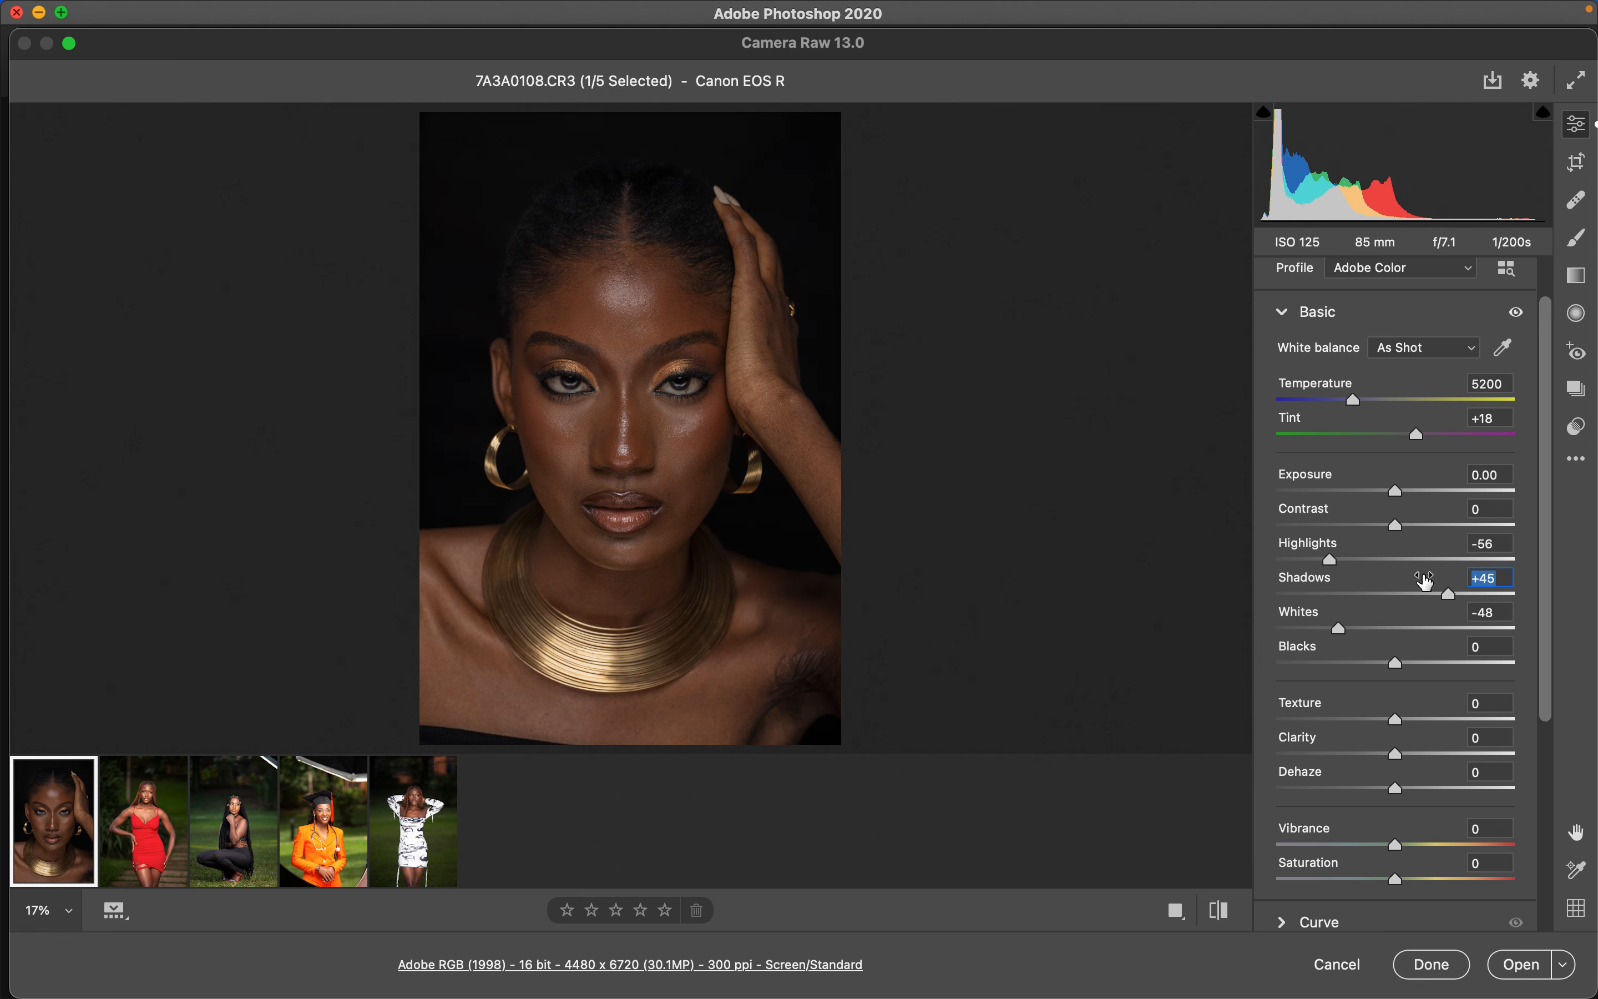
{"action": "left_click_drag", "start_coordinate": [1401, 502], "coordinate": [1412, 532]}
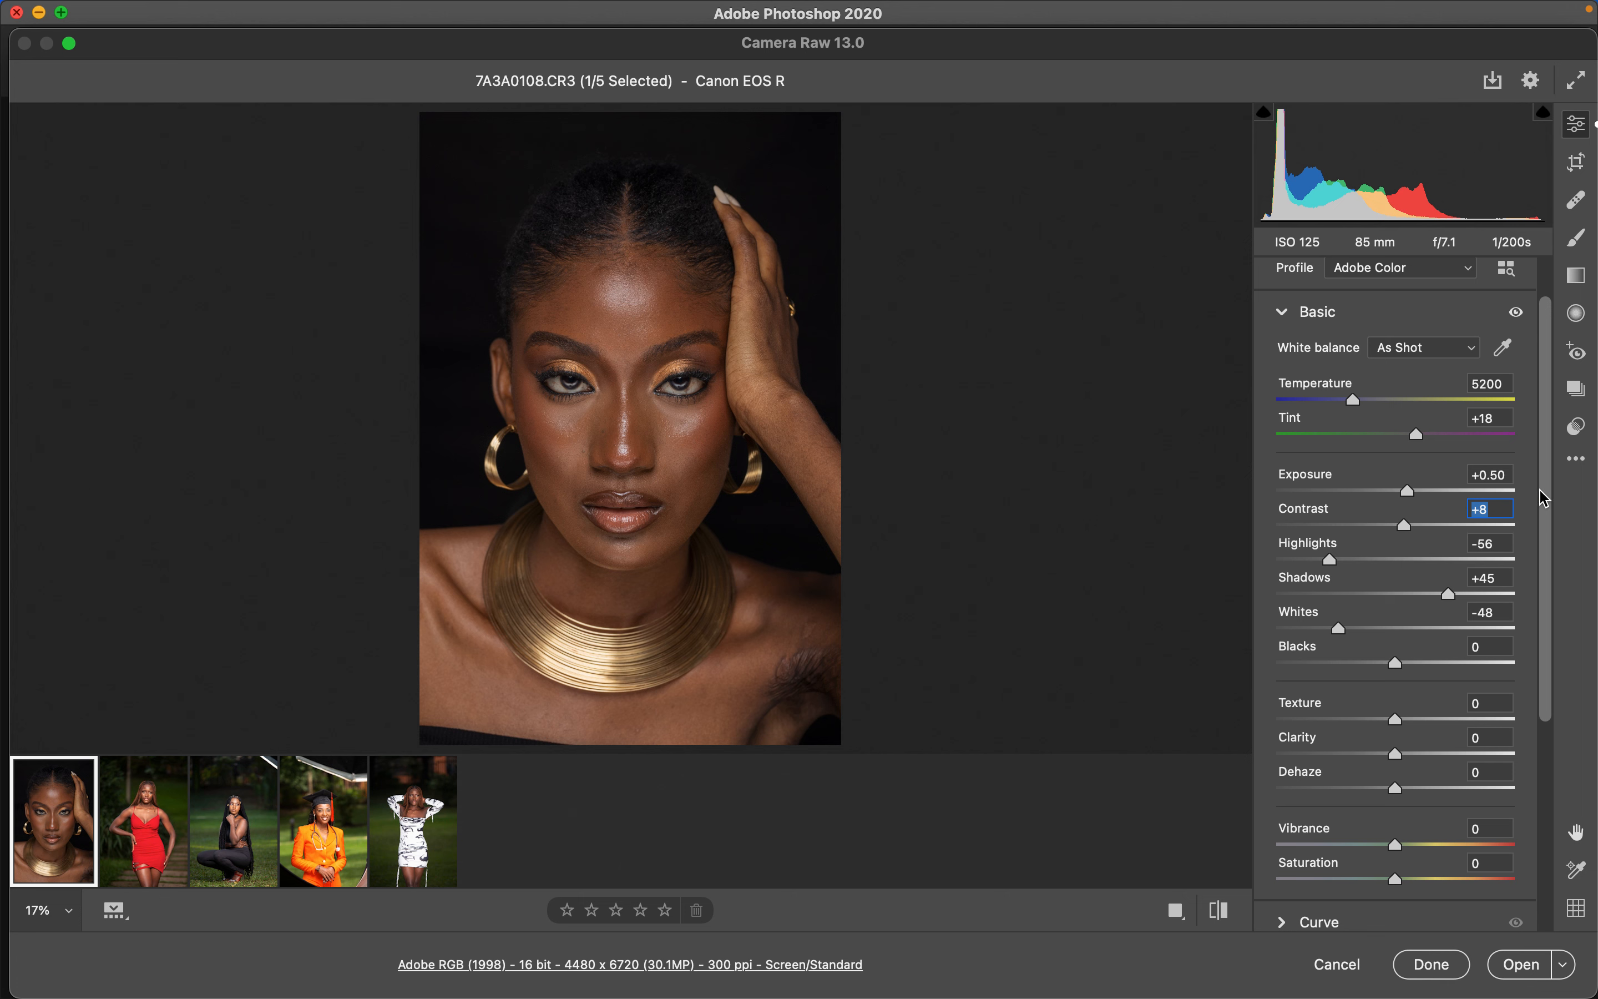
- Copy the portrait's edit settings and paste them onto the red-dress photo IMG_0055.CR2
{"action": "left_click", "coordinate": [1577, 461]}
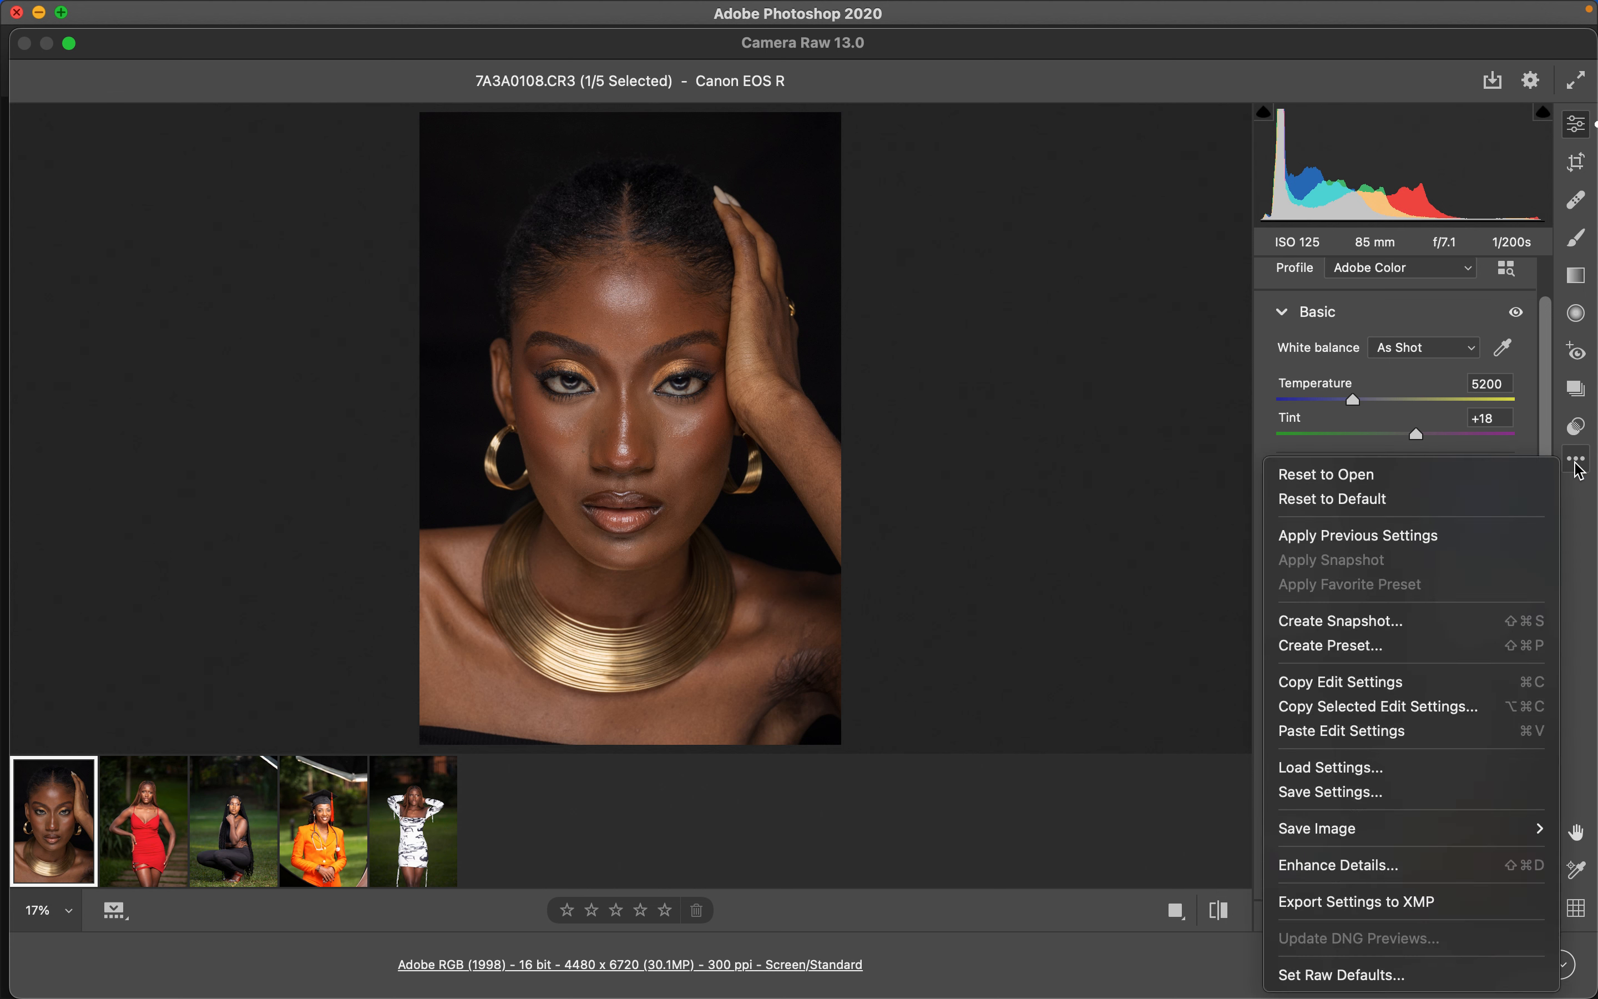
{"action": "left_click", "coordinate": [1369, 691]}
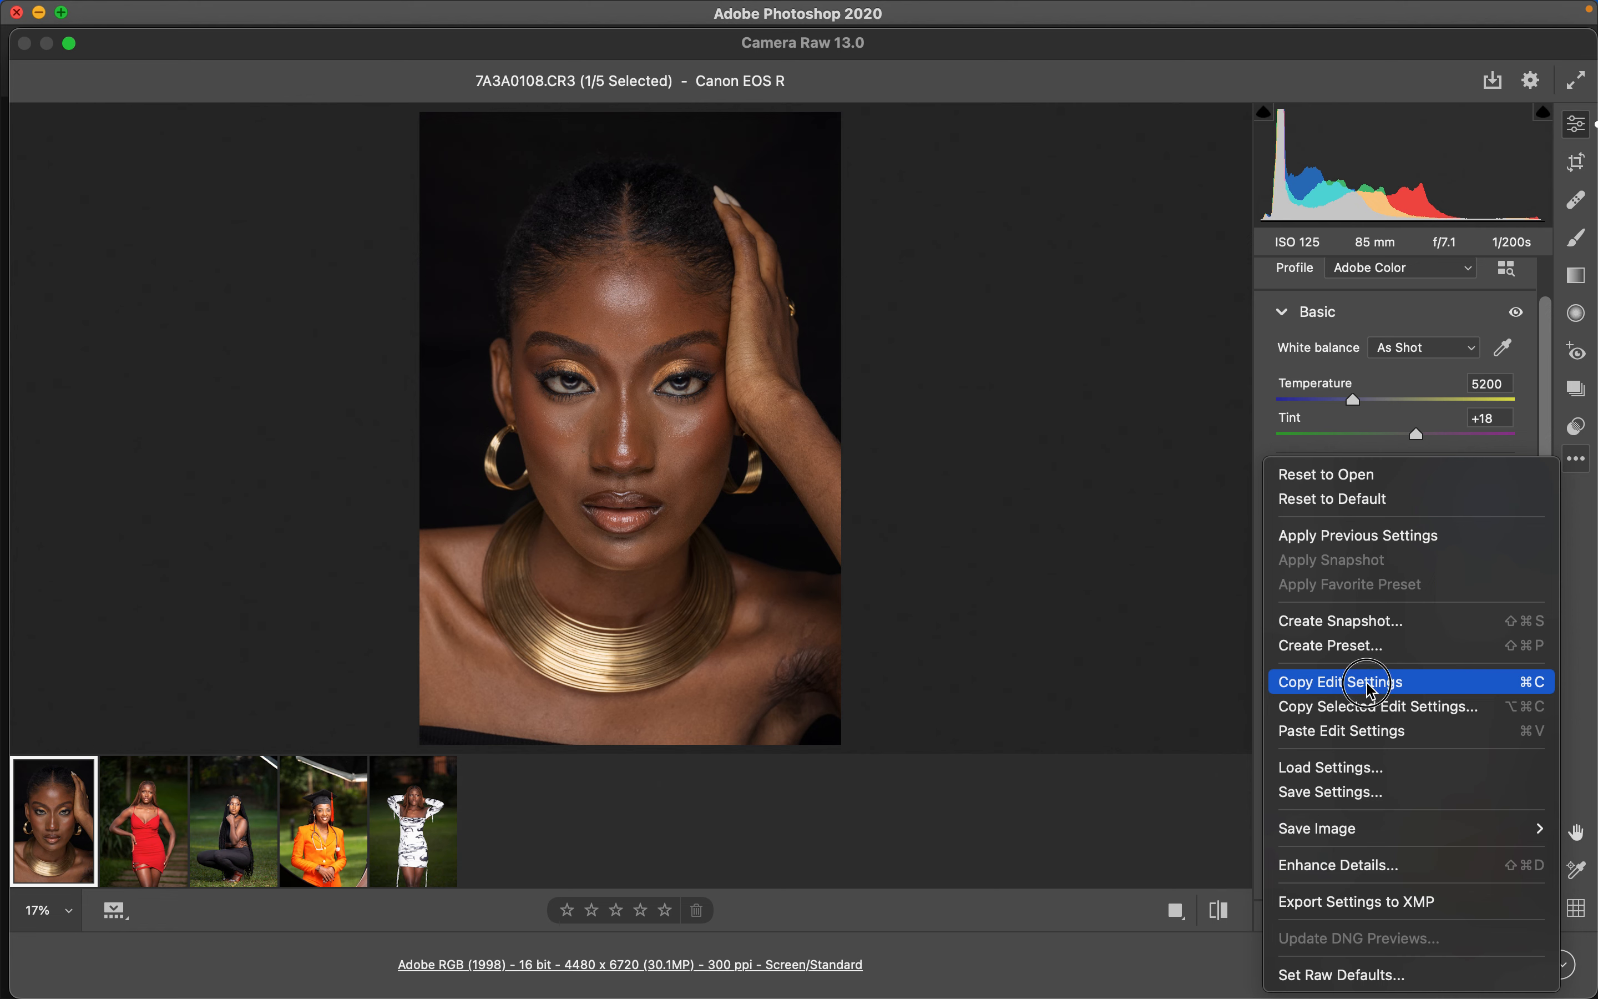
{"action": "left_click", "coordinate": [138, 866]}
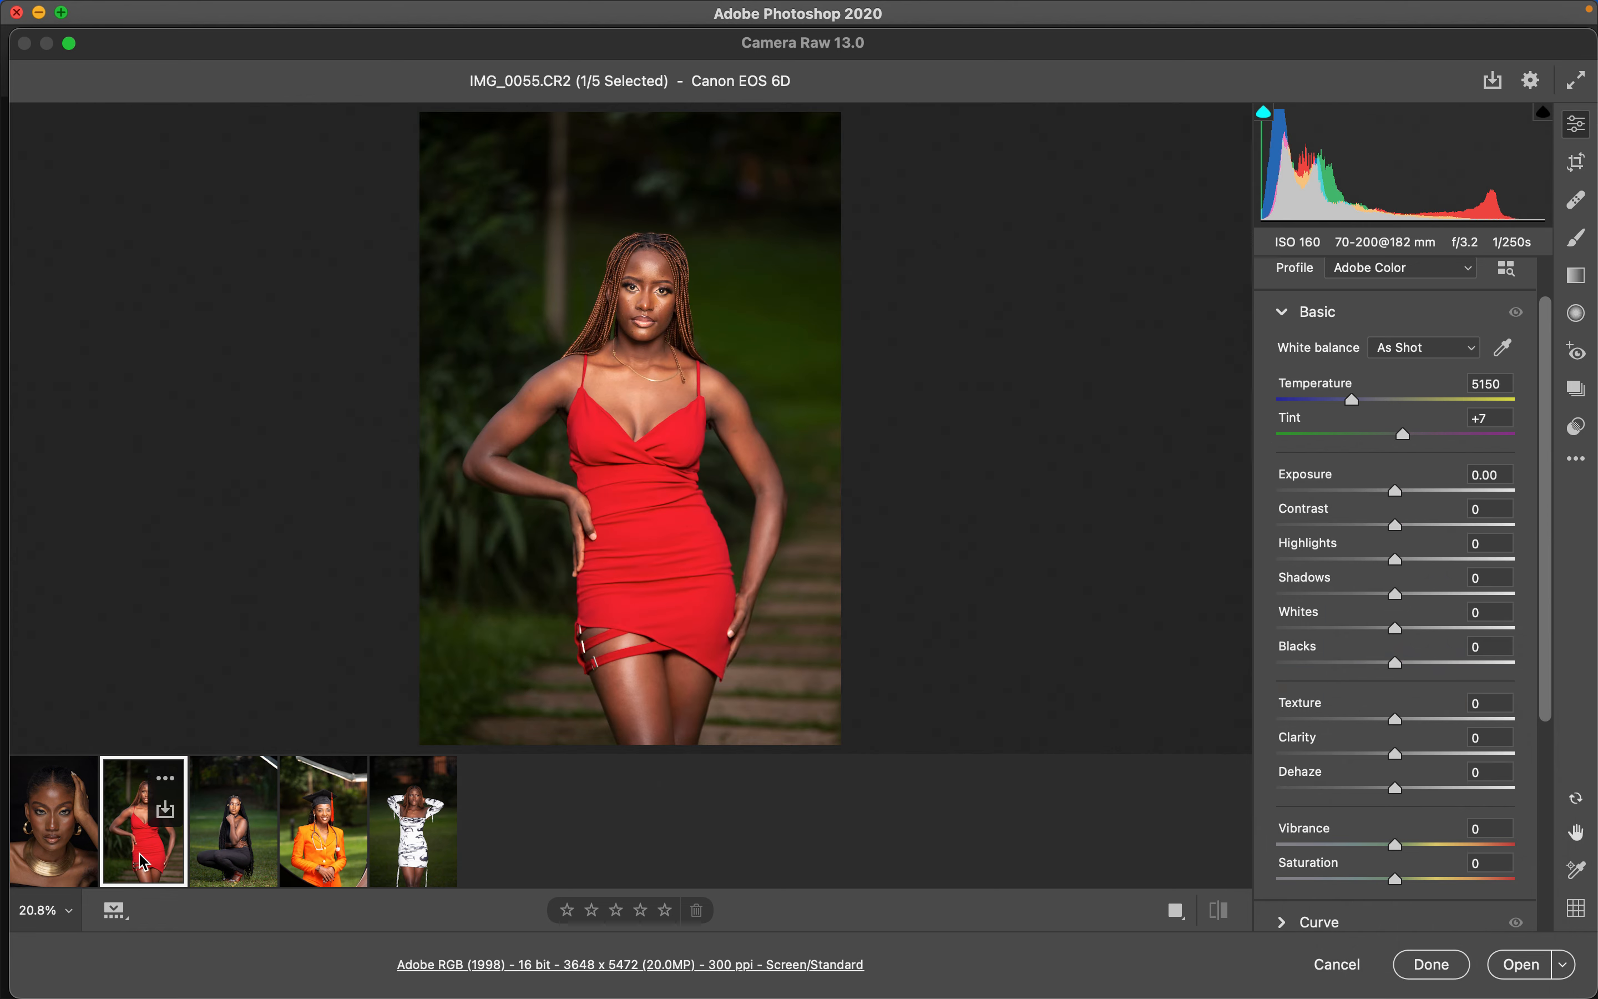
{"action": "left_click", "coordinate": [1577, 462]}
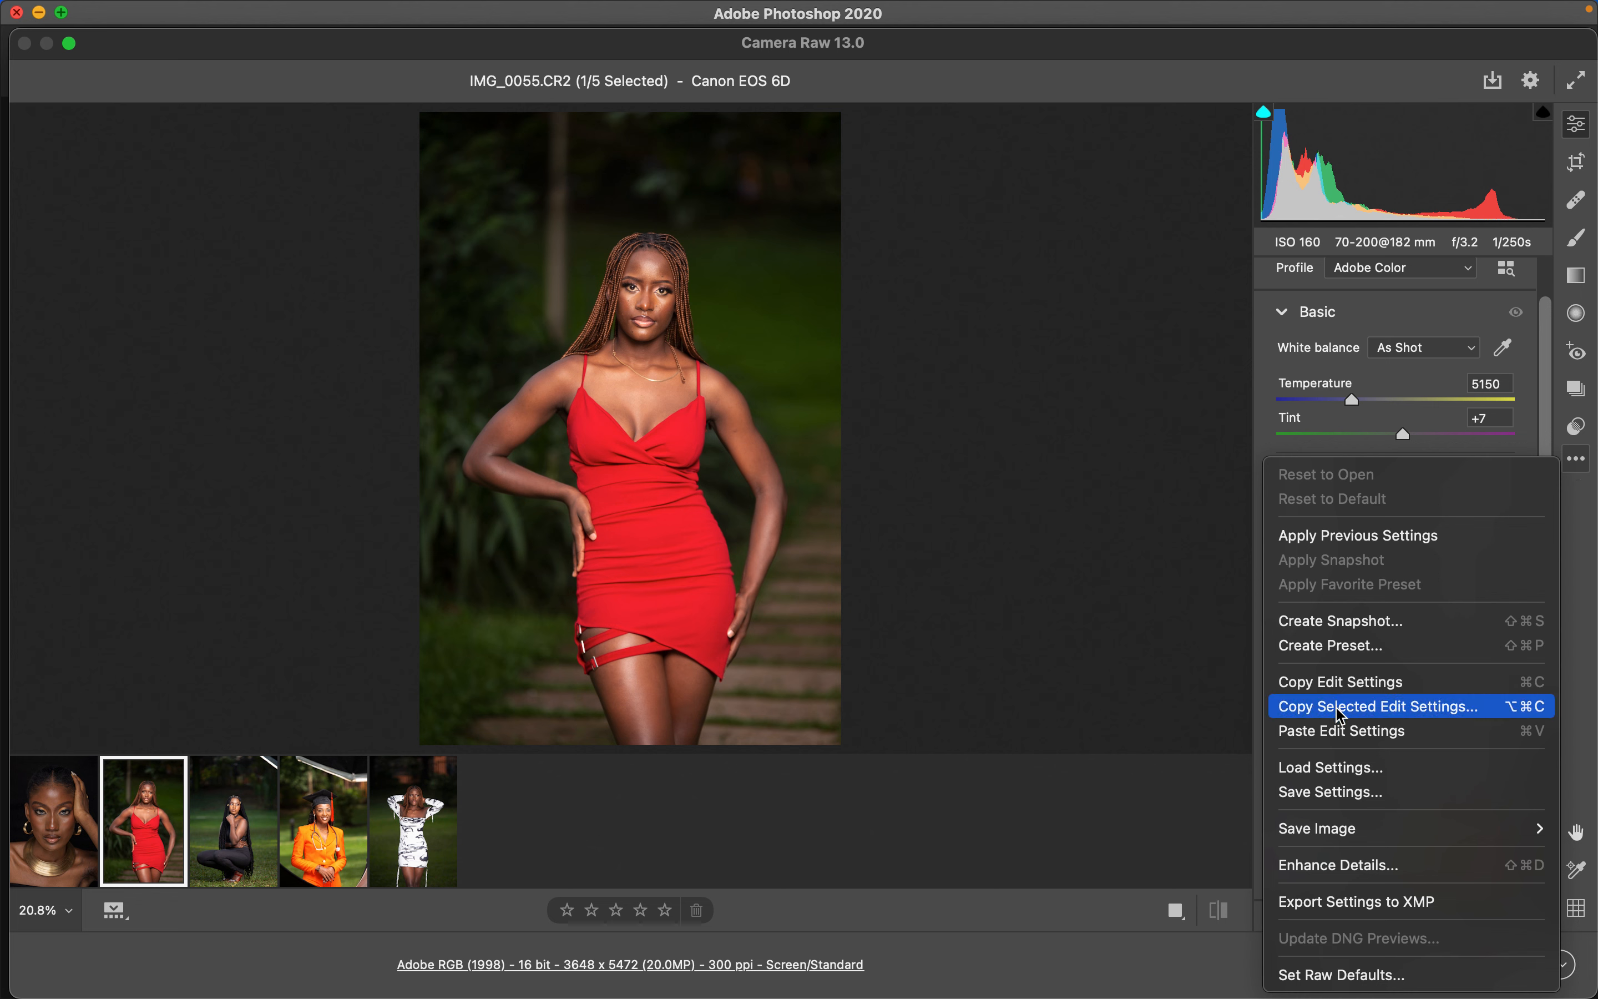
{"action": "left_click", "coordinate": [1340, 732]}
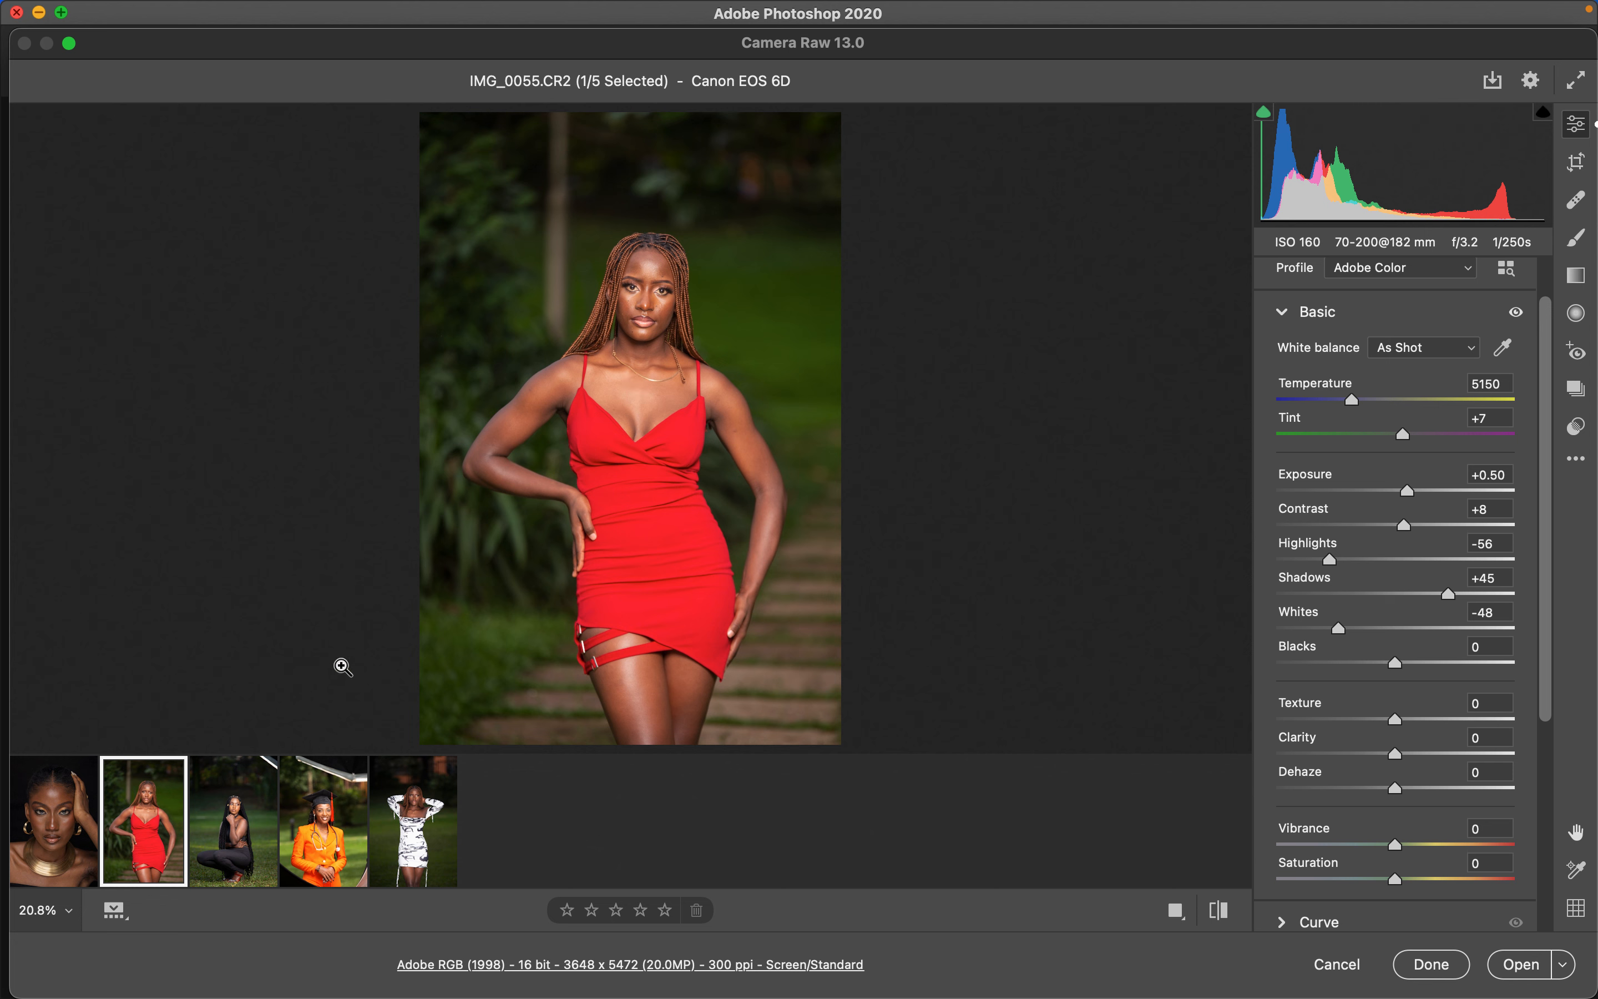
- Lower Exposure to +0.20 and Whites to -55 on the red-dress photo
{"action": "mouse_move", "coordinate": [90, 829]}
{"action": "left_click_drag", "start_coordinate": [1408, 503], "coordinate": [1404, 502]}
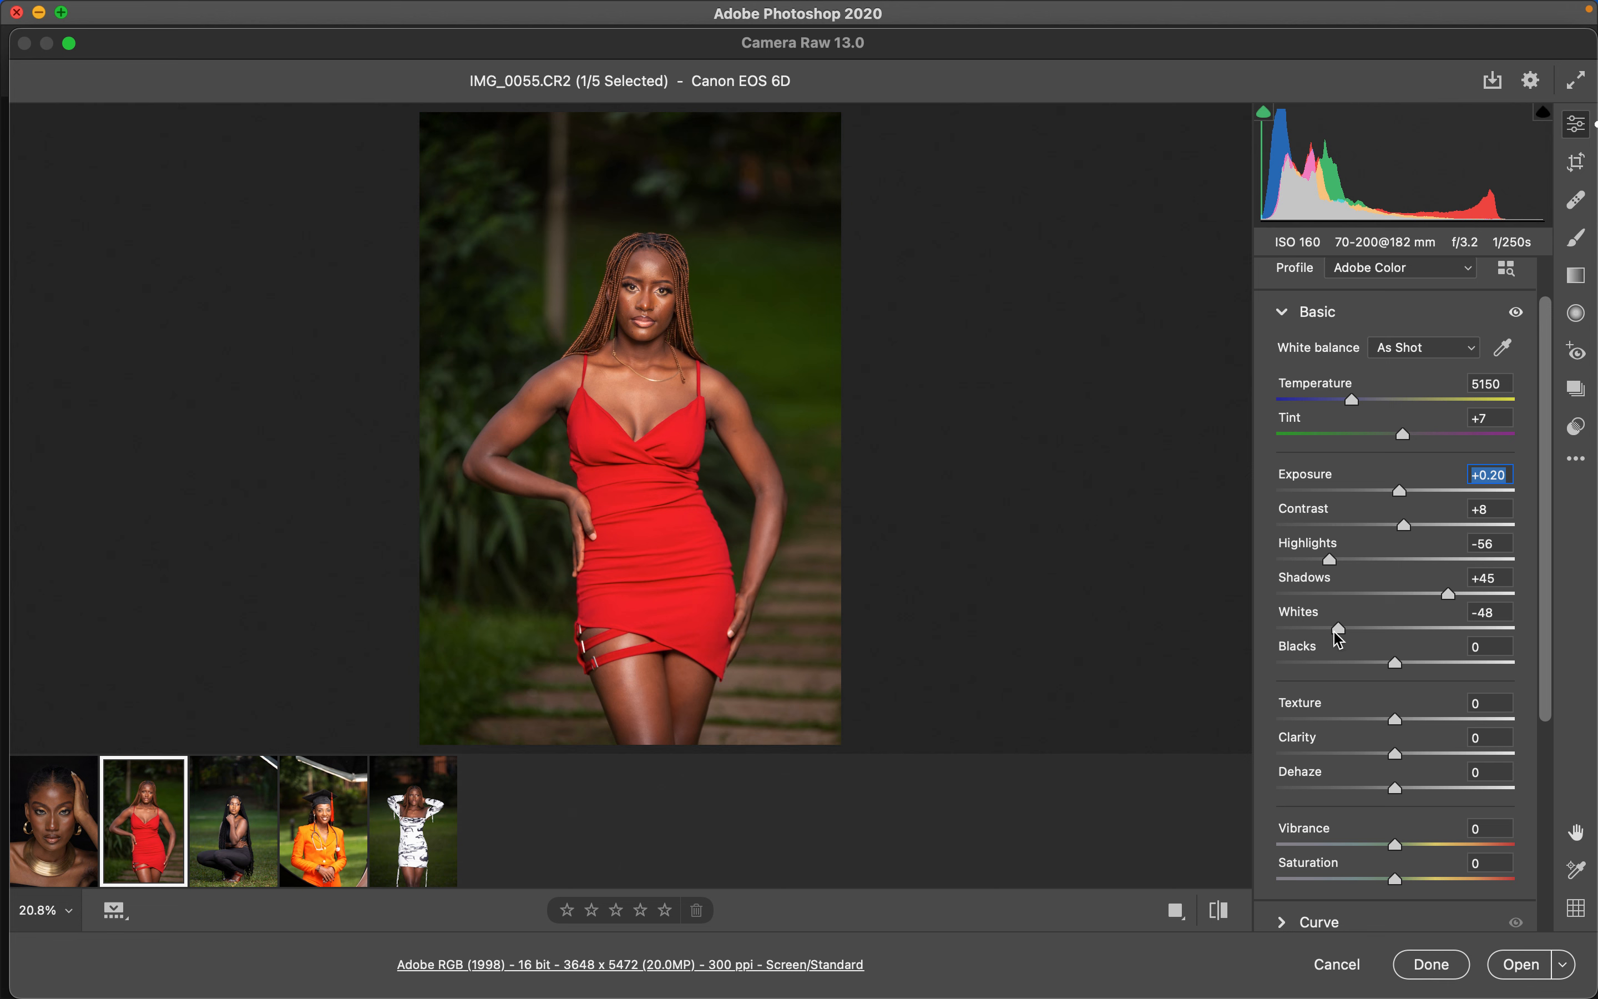
{"action": "left_click_drag", "start_coordinate": [1337, 633], "coordinate": [1330, 632]}
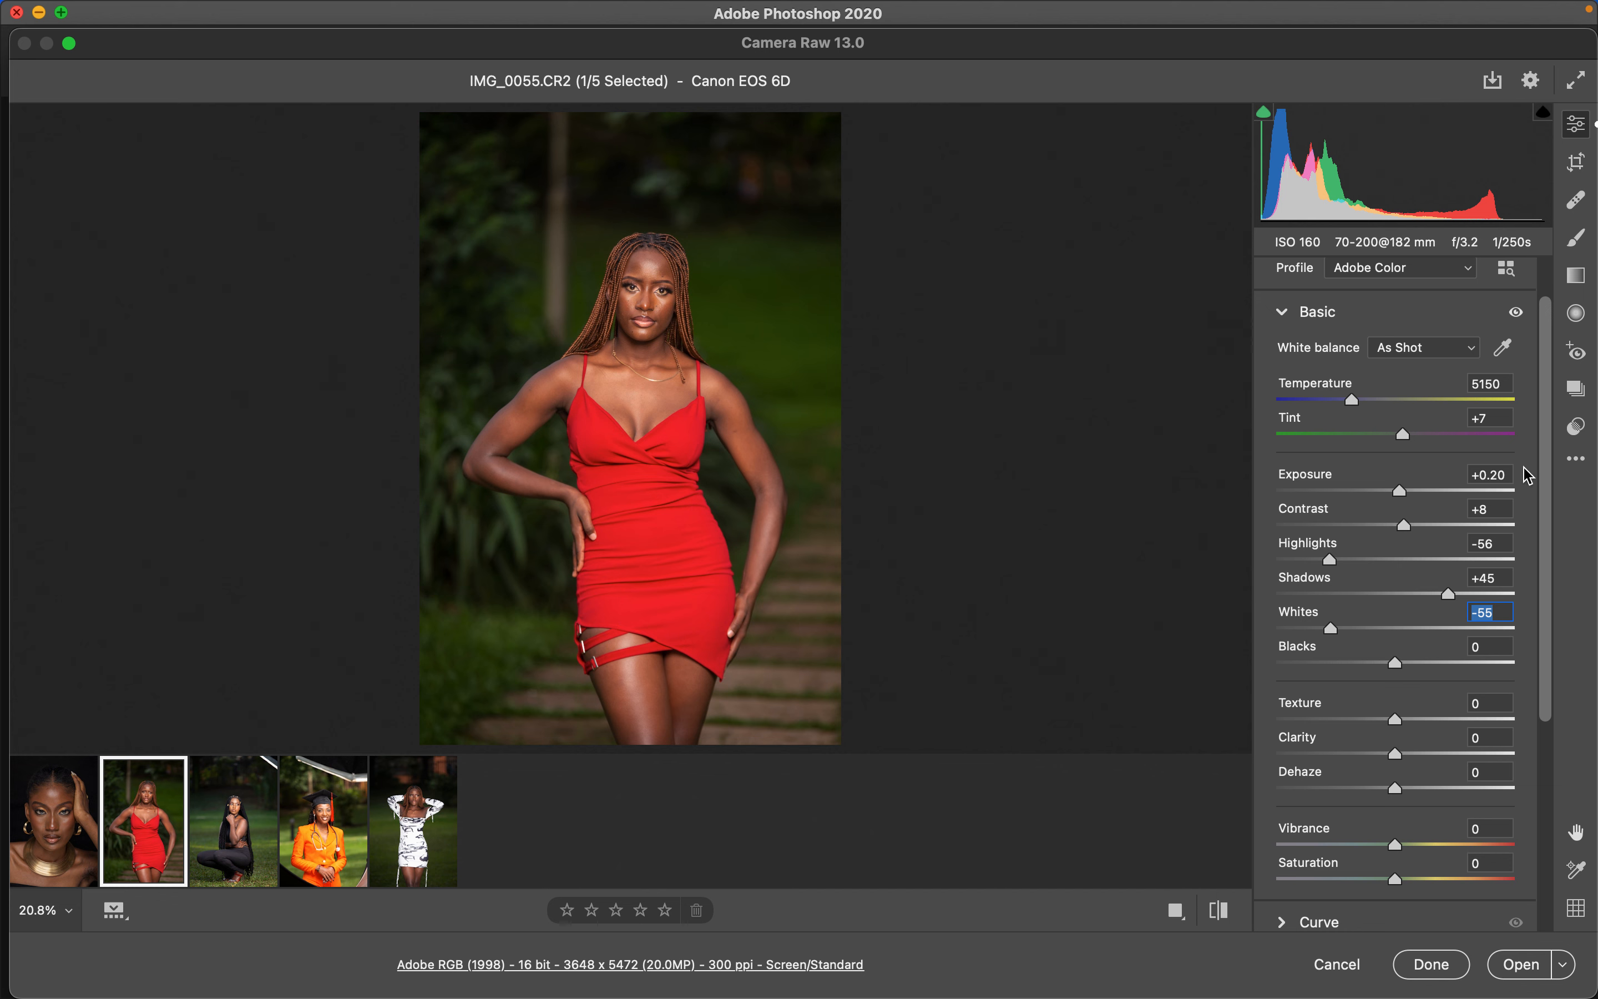
- Open the Color Mixer and review its Hue, Saturation and Luminance tabs
{"action": "left_click_drag", "start_coordinate": [1545, 500], "coordinate": [1557, 738]}
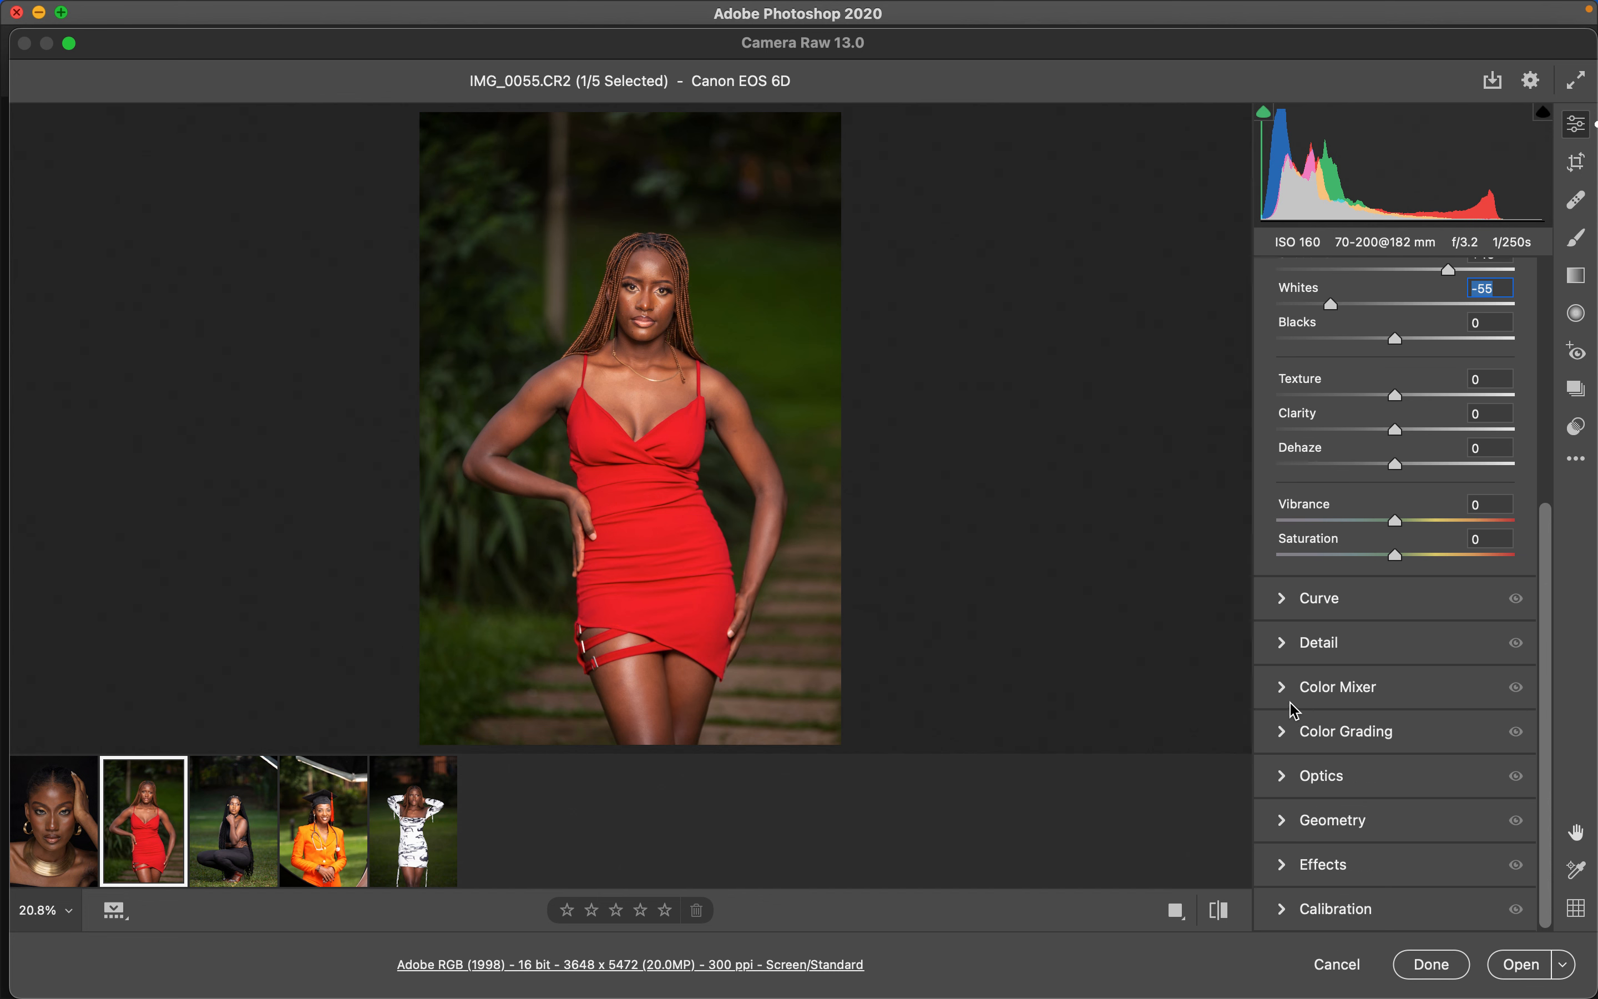
{"action": "left_click", "coordinate": [1281, 686]}
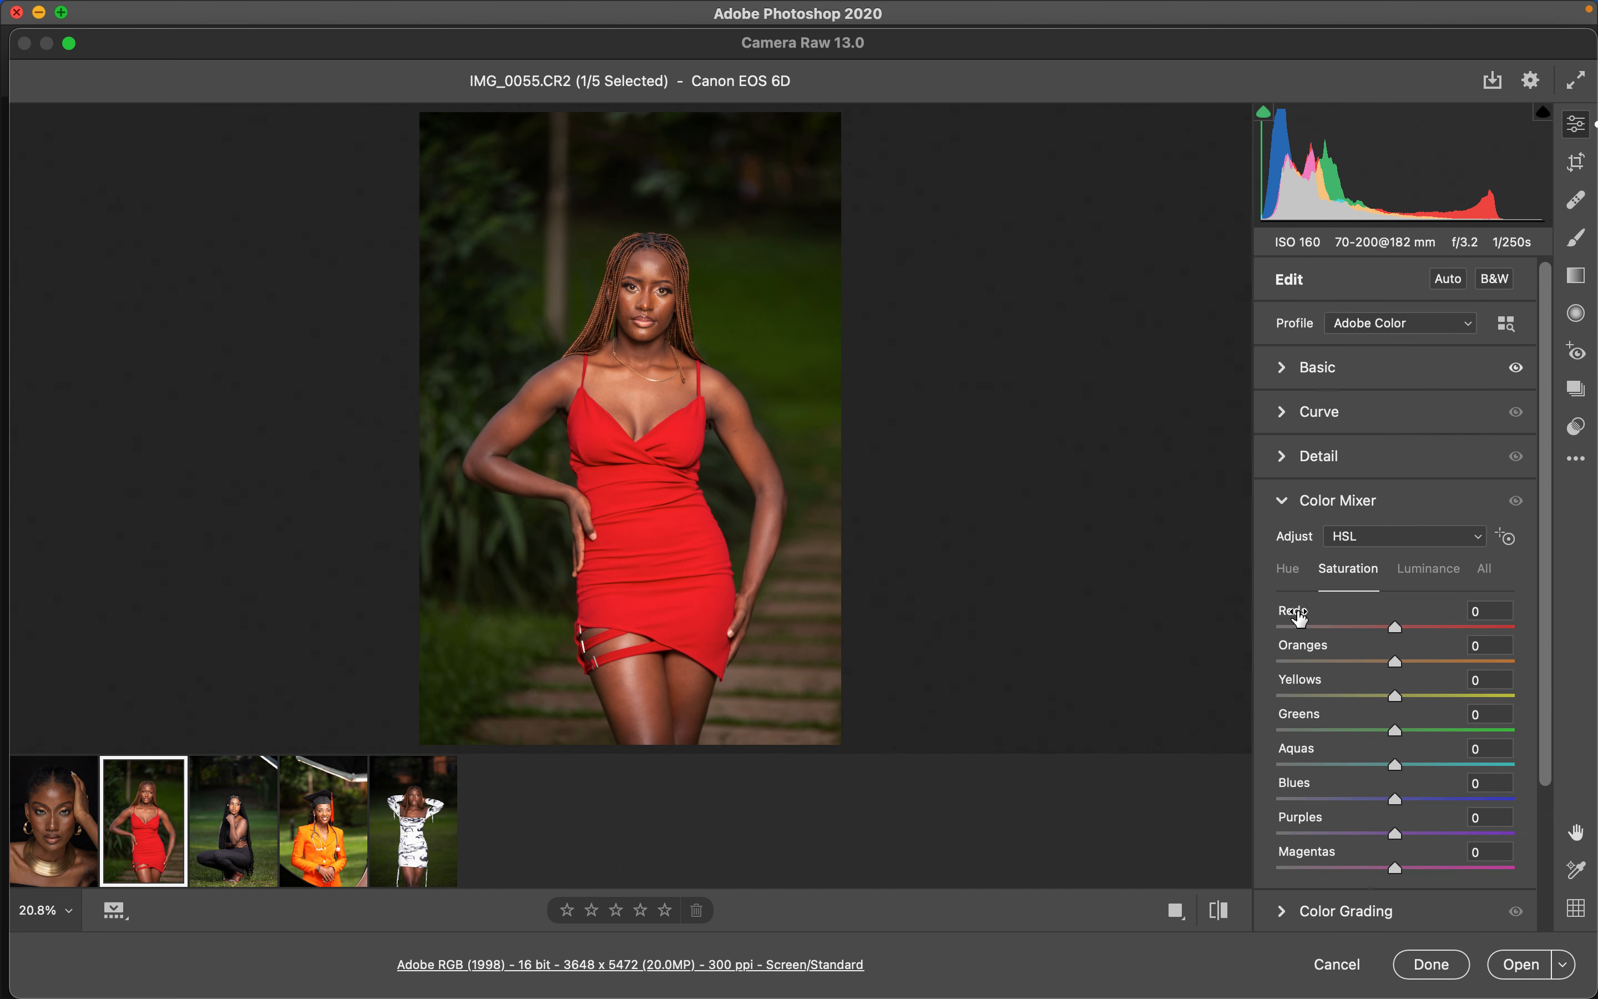
{"action": "left_click", "coordinate": [1292, 577]}
{"action": "left_click", "coordinate": [1346, 574]}
{"action": "left_click", "coordinate": [1433, 572]}
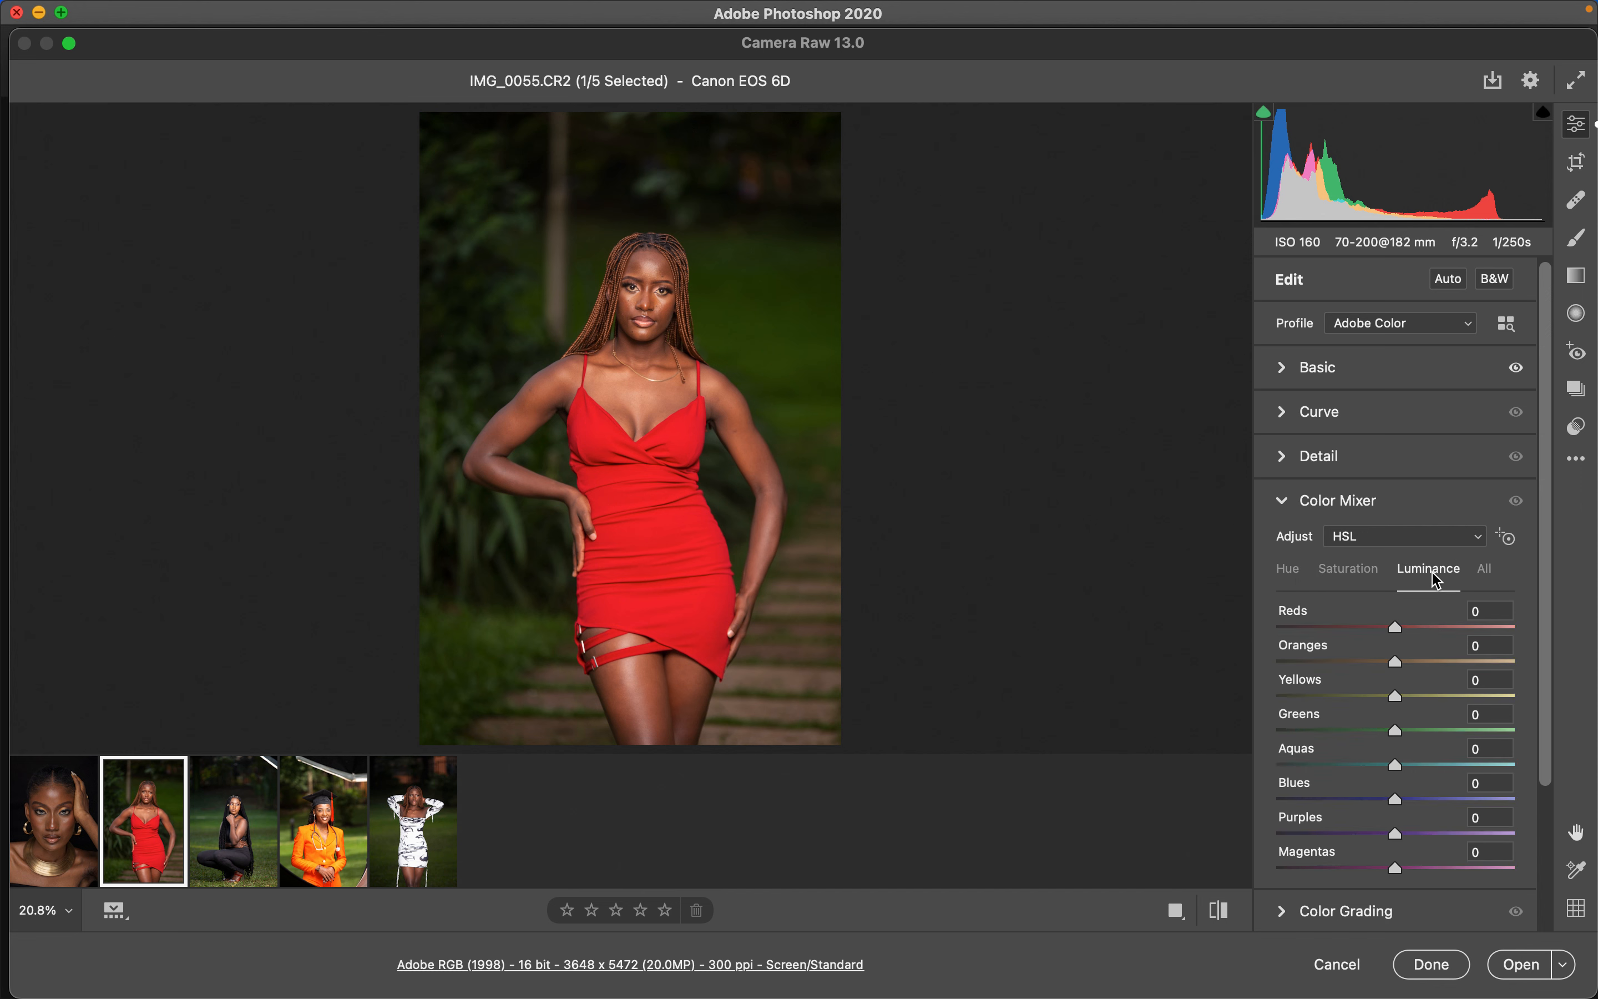
{"action": "left_click", "coordinate": [1295, 579]}
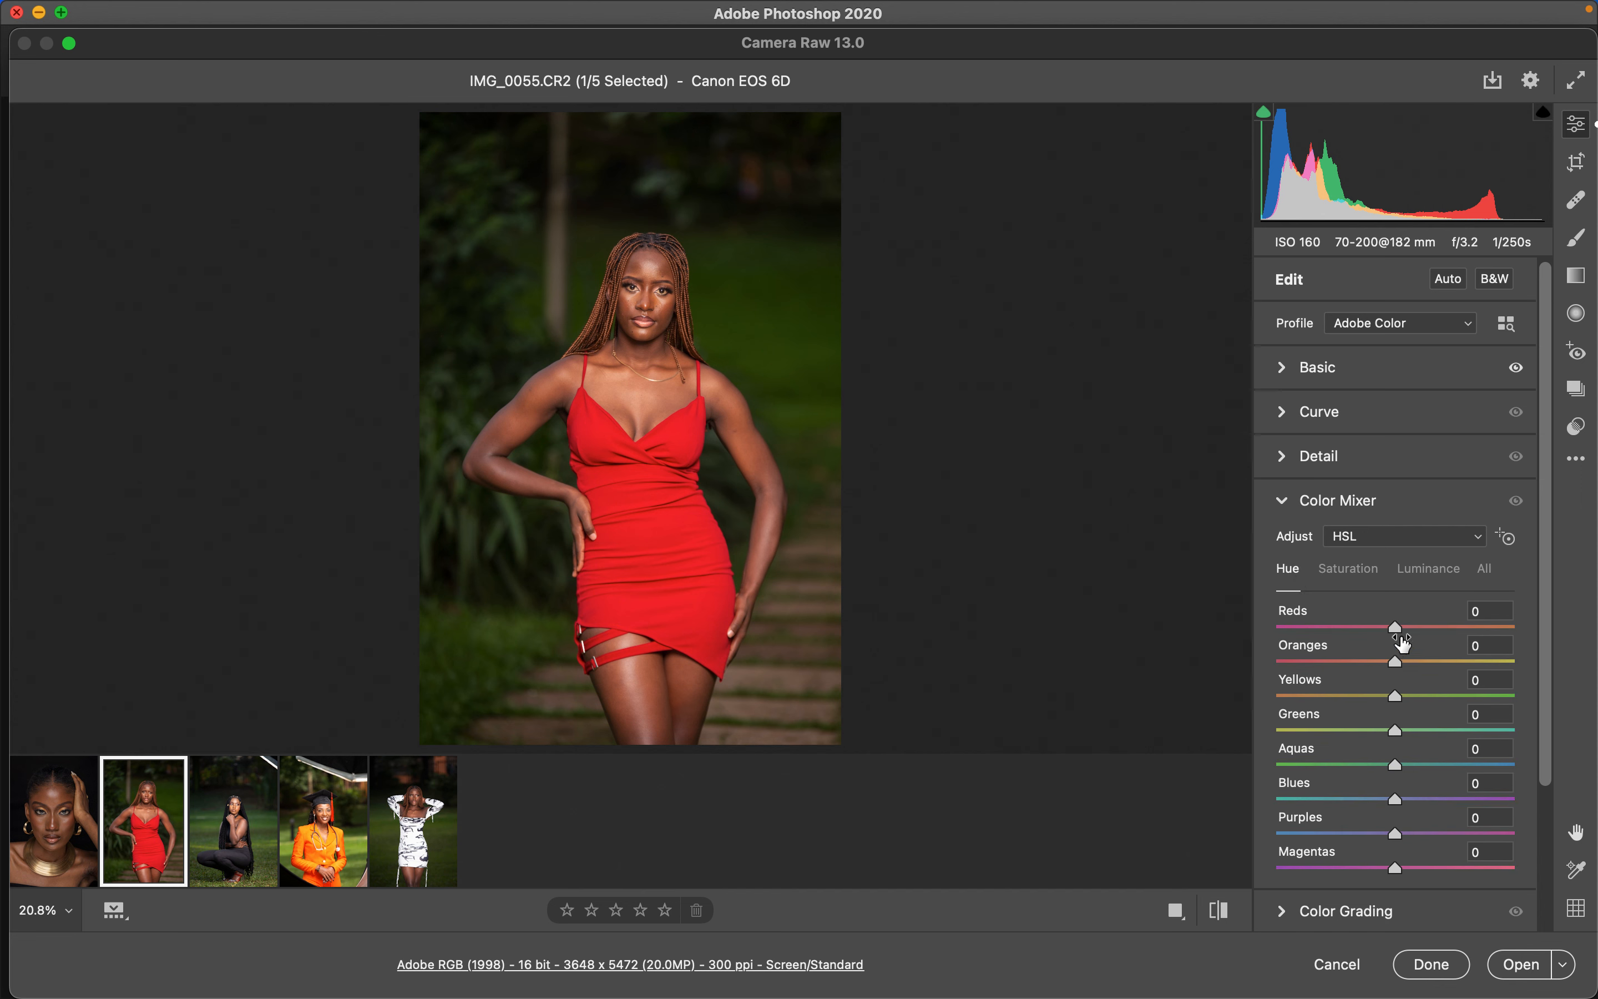
- Shift the Reds hue to -81 and +47, then return it to 0
{"action": "left_click_drag", "start_coordinate": [1398, 635], "coordinate": [1299, 639]}
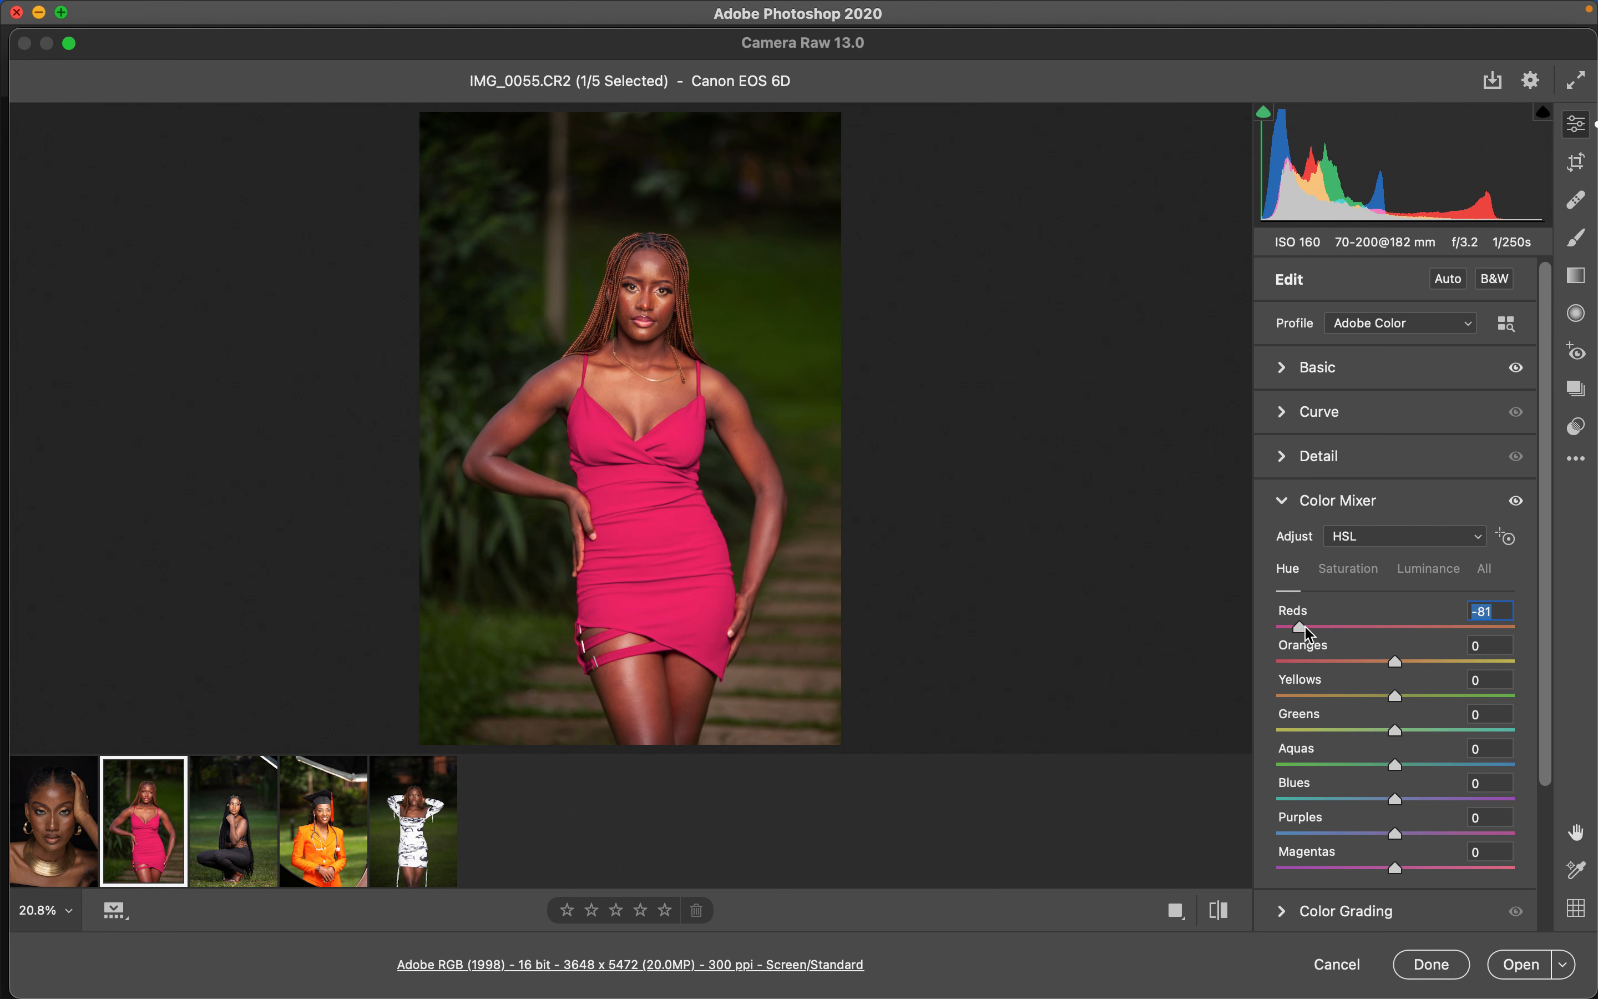
{"action": "left_click_drag", "start_coordinate": [1310, 633], "coordinate": [1455, 641]}
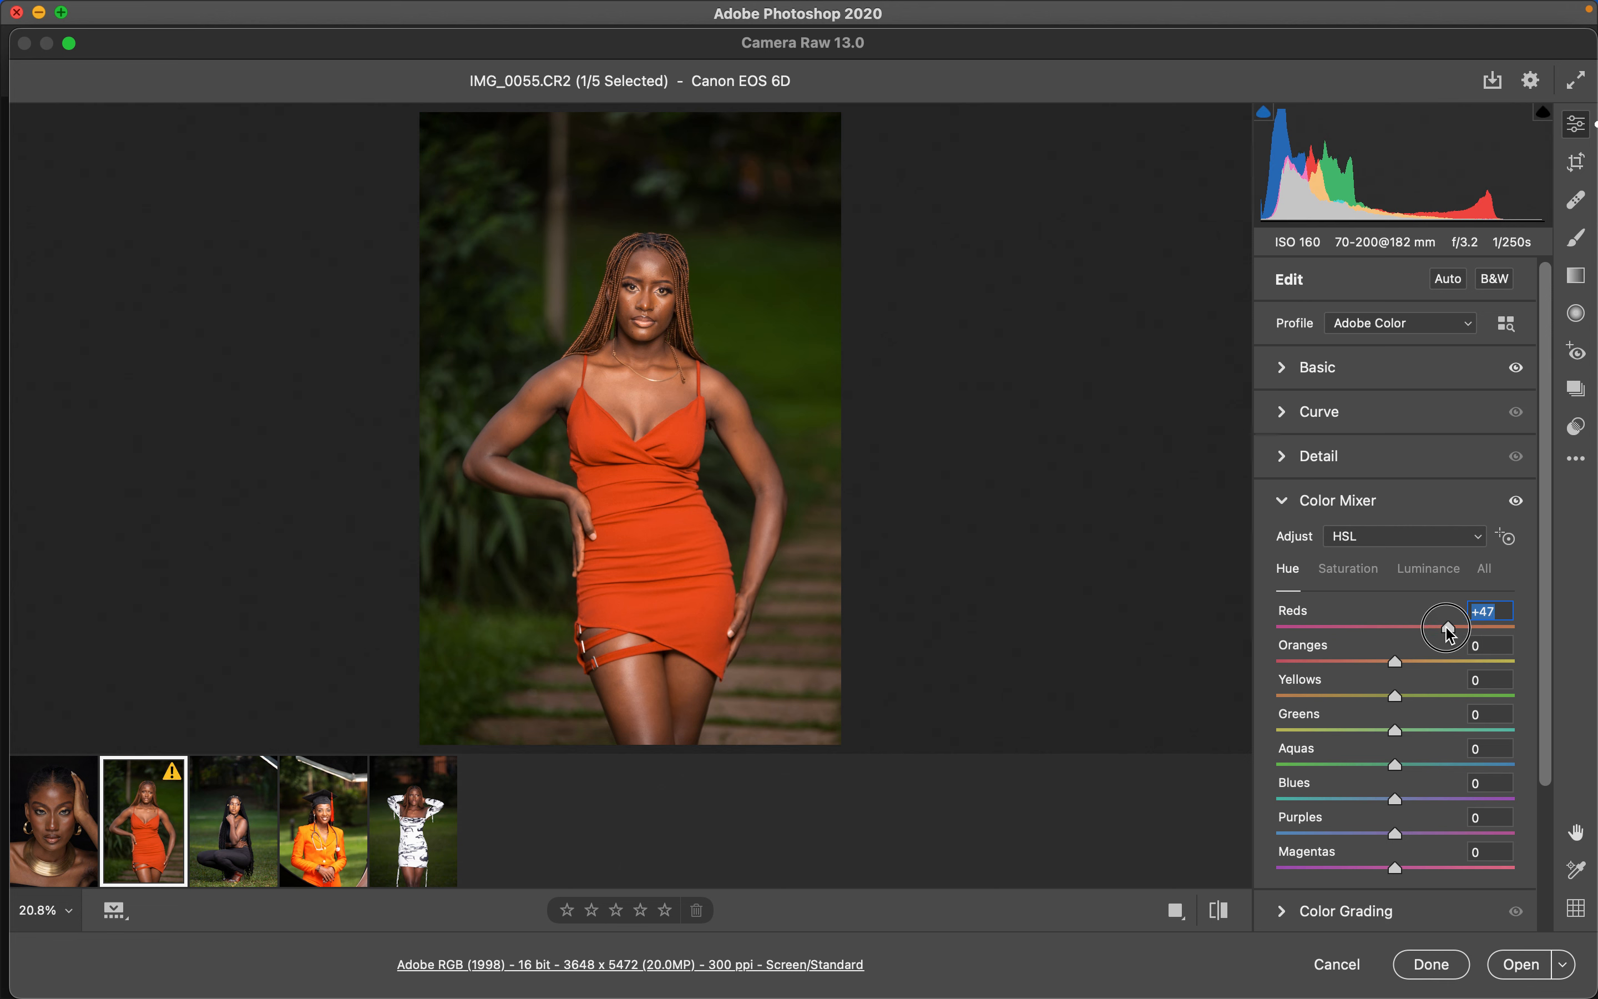
{"action": "left_click_drag", "start_coordinate": [1449, 628], "coordinate": [1397, 641]}
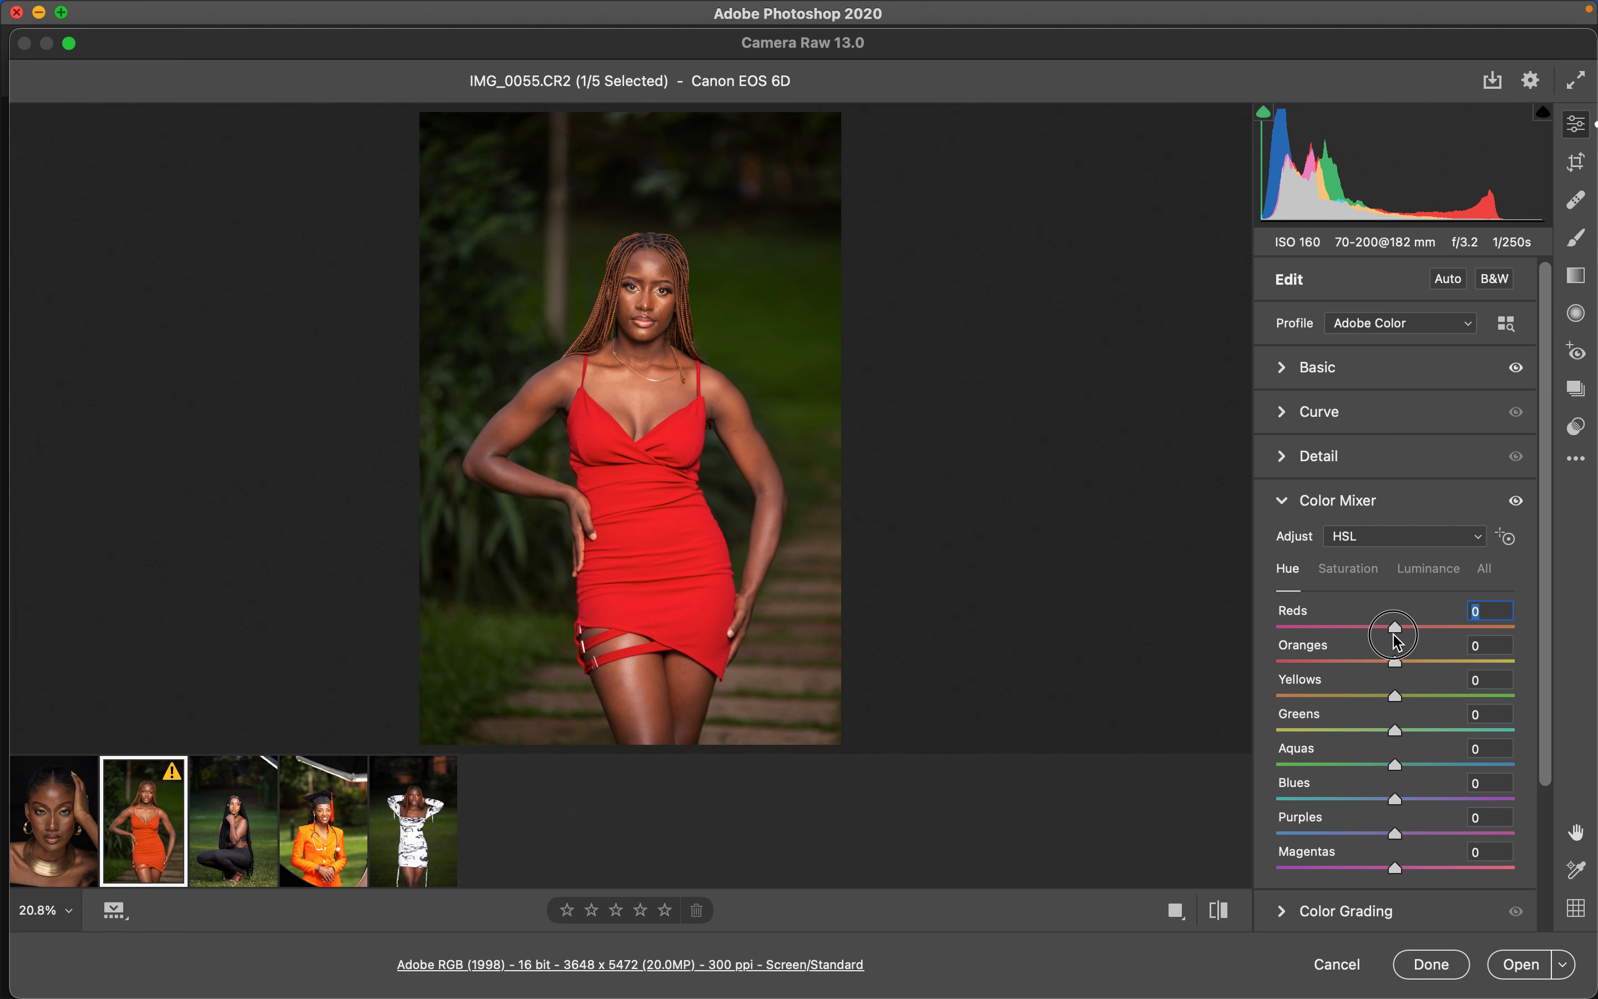
- Drag the Reds saturation down to -99 and back again
{"action": "left_click", "coordinate": [1354, 570]}
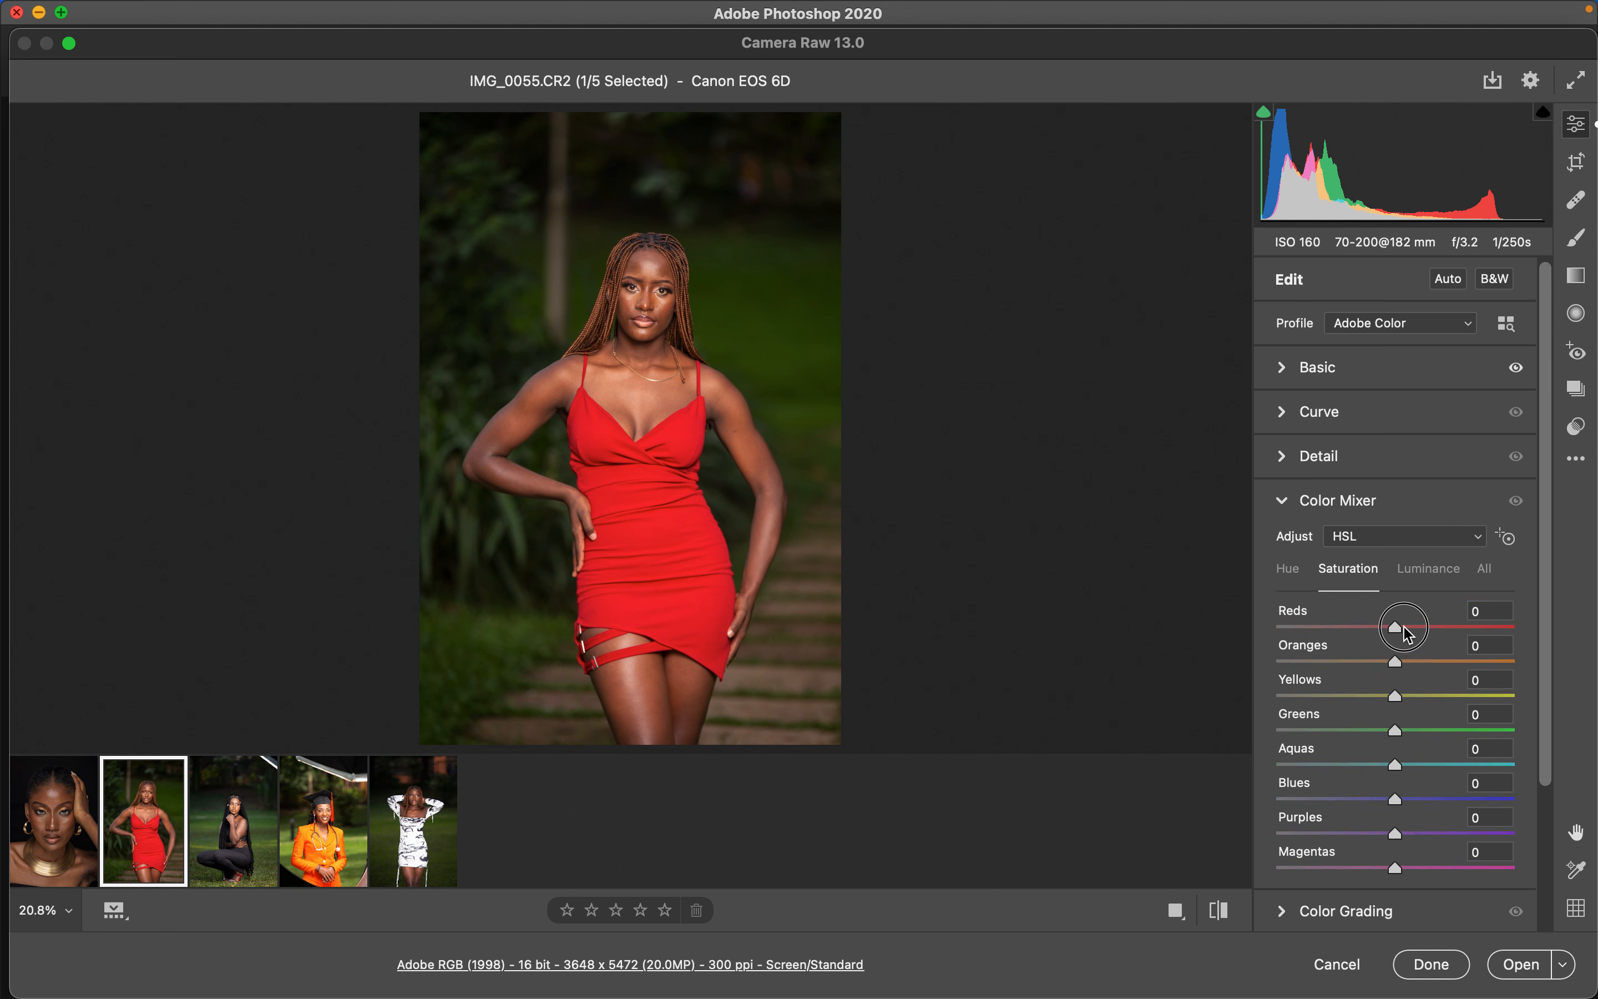
{"action": "left_click_drag", "start_coordinate": [1401, 633], "coordinate": [1276, 644]}
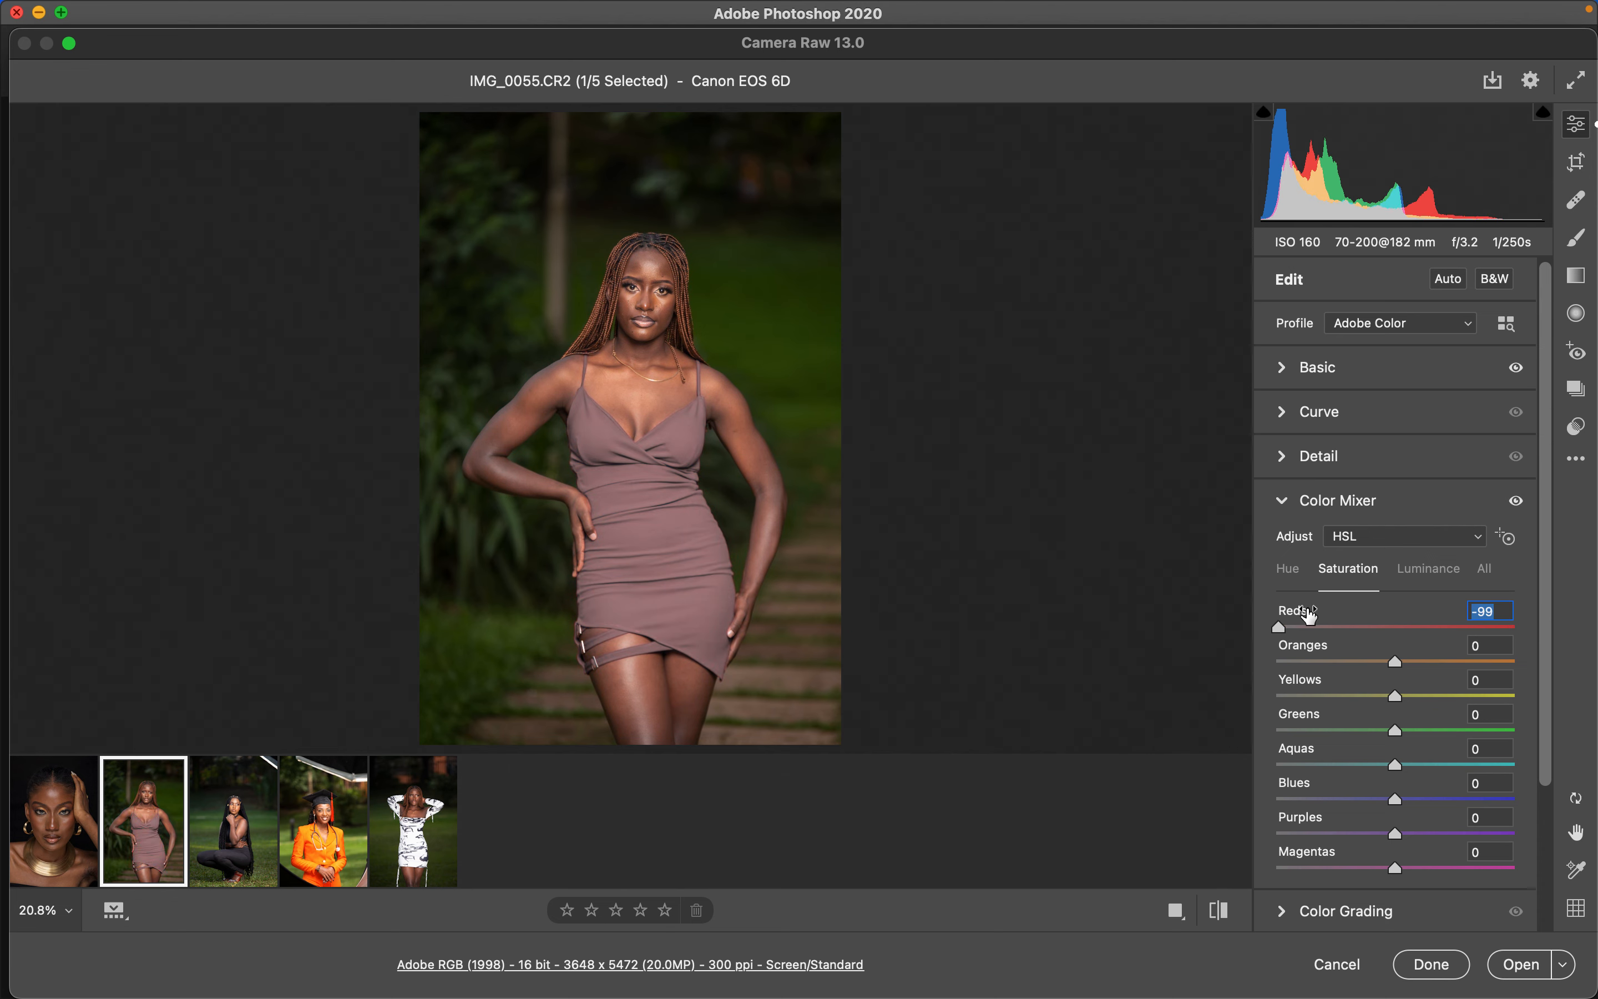
{"action": "mouse_move", "coordinate": [1278, 626]}
{"action": "left_mouse_down"}
{"action": "mouse_move", "coordinate": [1405, 646]}
{"action": "mouse_move", "coordinate": [1262, 639]}
{"action": "mouse_move", "coordinate": [1288, 641]}
{"action": "left_mouse_up"}
- Set the Reds luminance to +99 to brighten the red dress
{"action": "left_click", "coordinate": [1430, 569]}
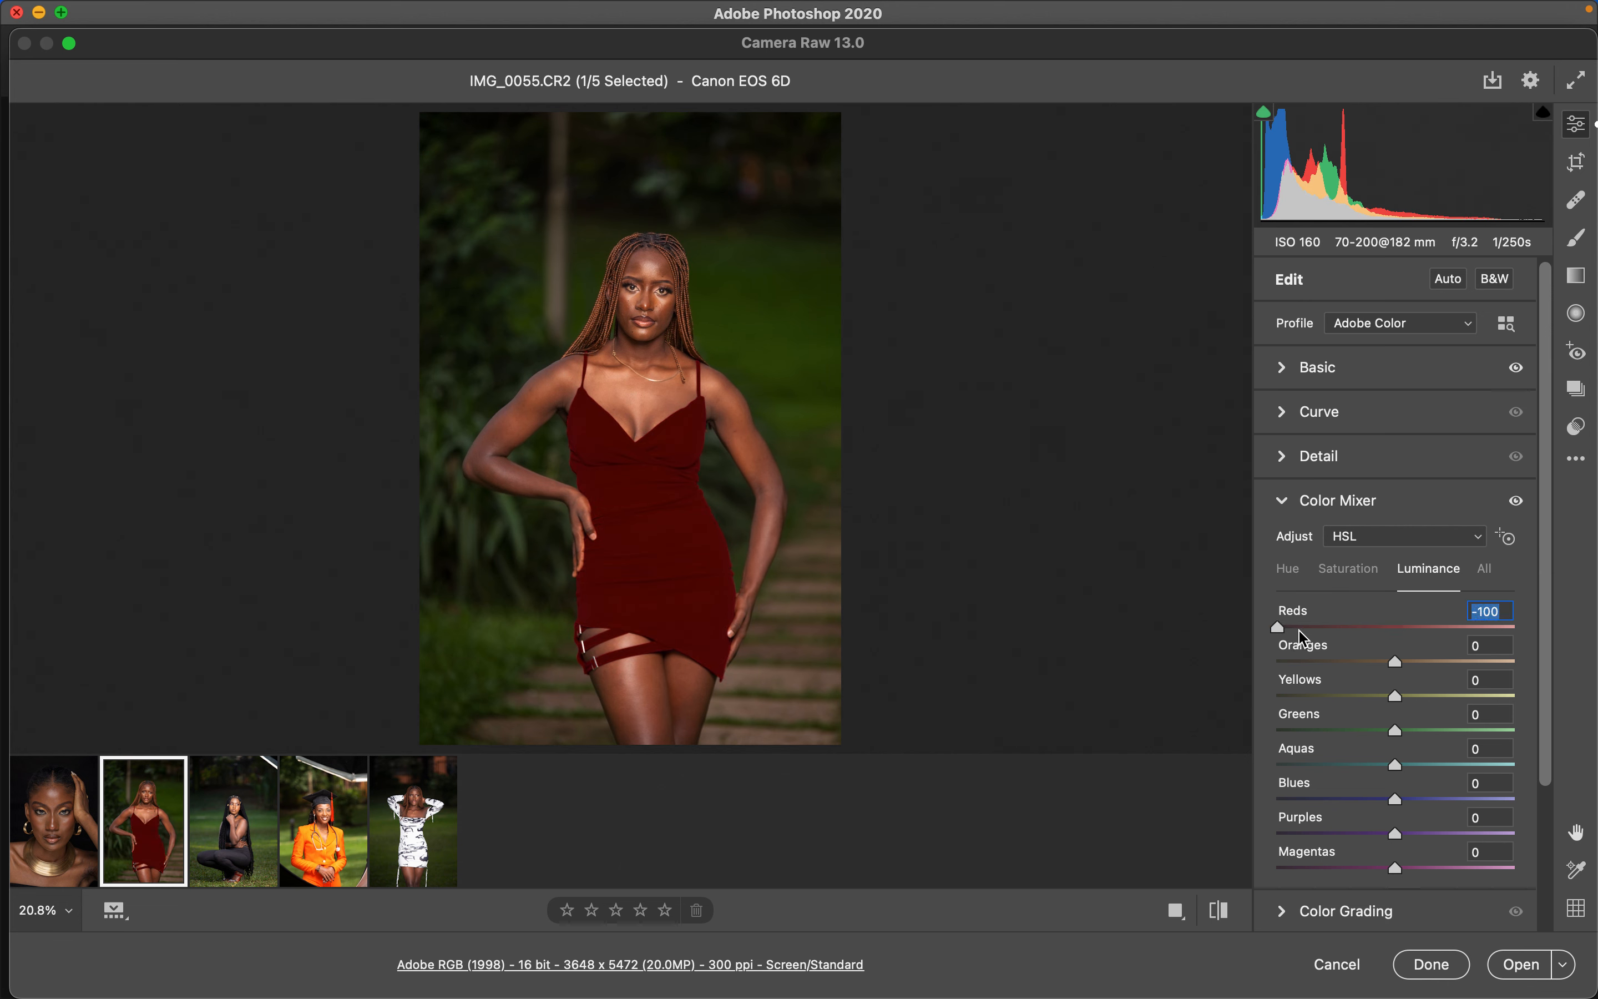
{"action": "left_click_drag", "start_coordinate": [1300, 633], "coordinate": [1516, 631]}
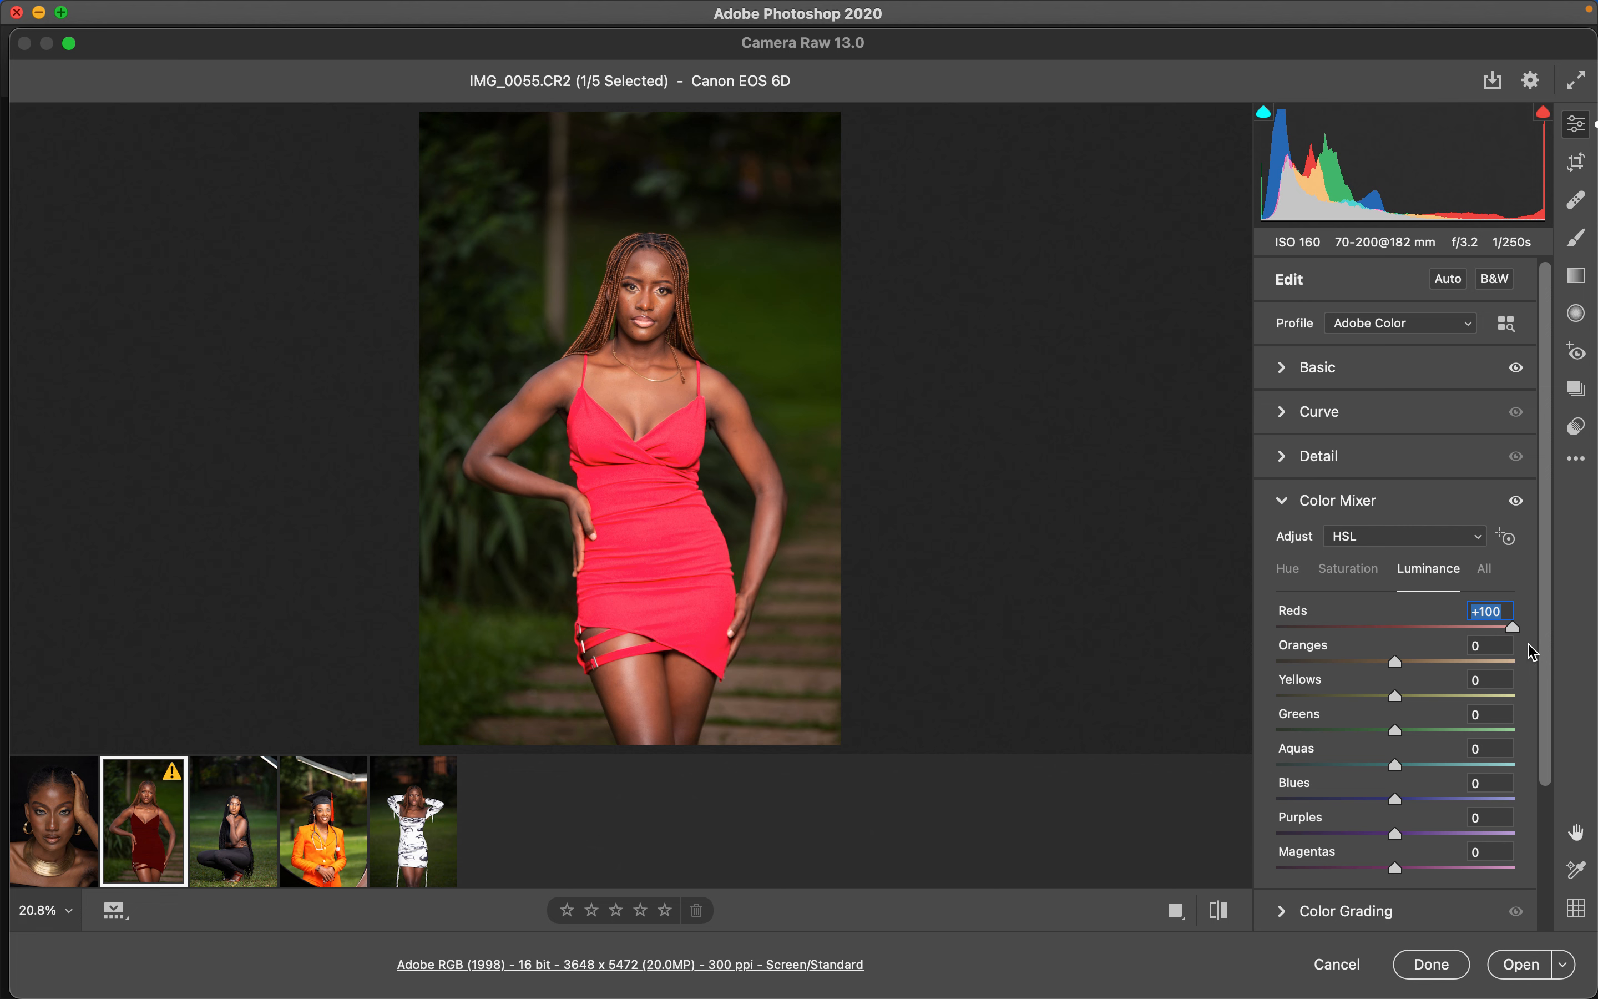
{"action": "left_click_drag", "start_coordinate": [1514, 629], "coordinate": [1512, 629]}
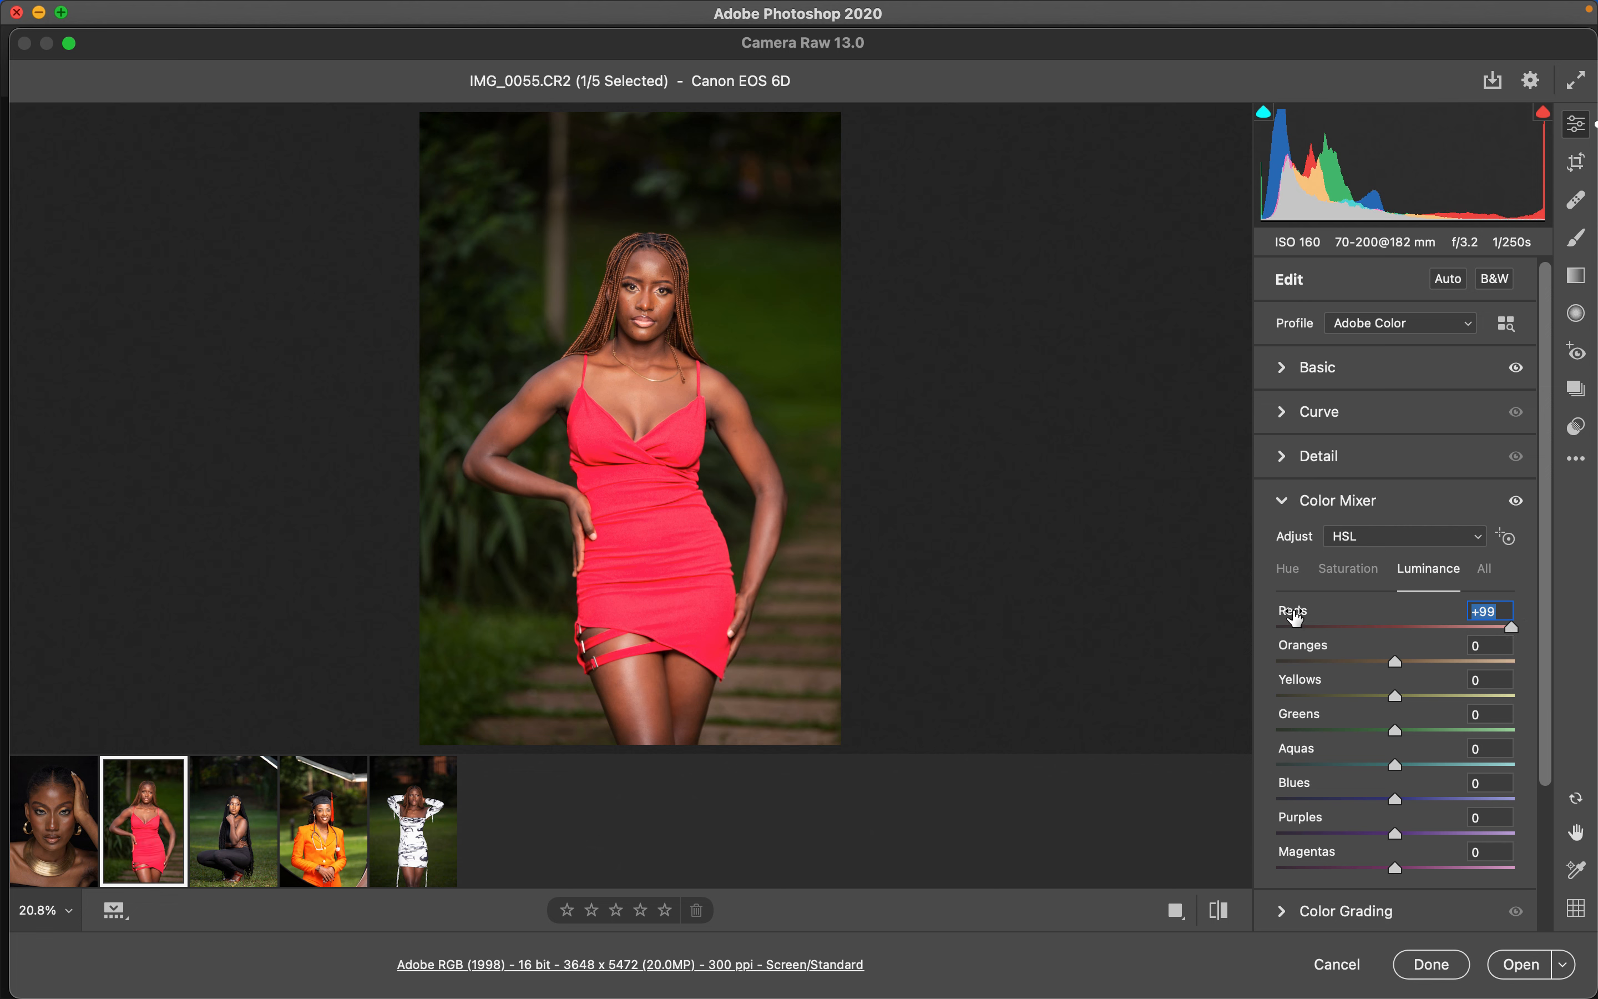
- Reset the Reds luminance to 0 and shift the Greens and Yellows hues to +83 and +75
{"action": "left_click_drag", "start_coordinate": [1512, 628], "coordinate": [1395, 645]}
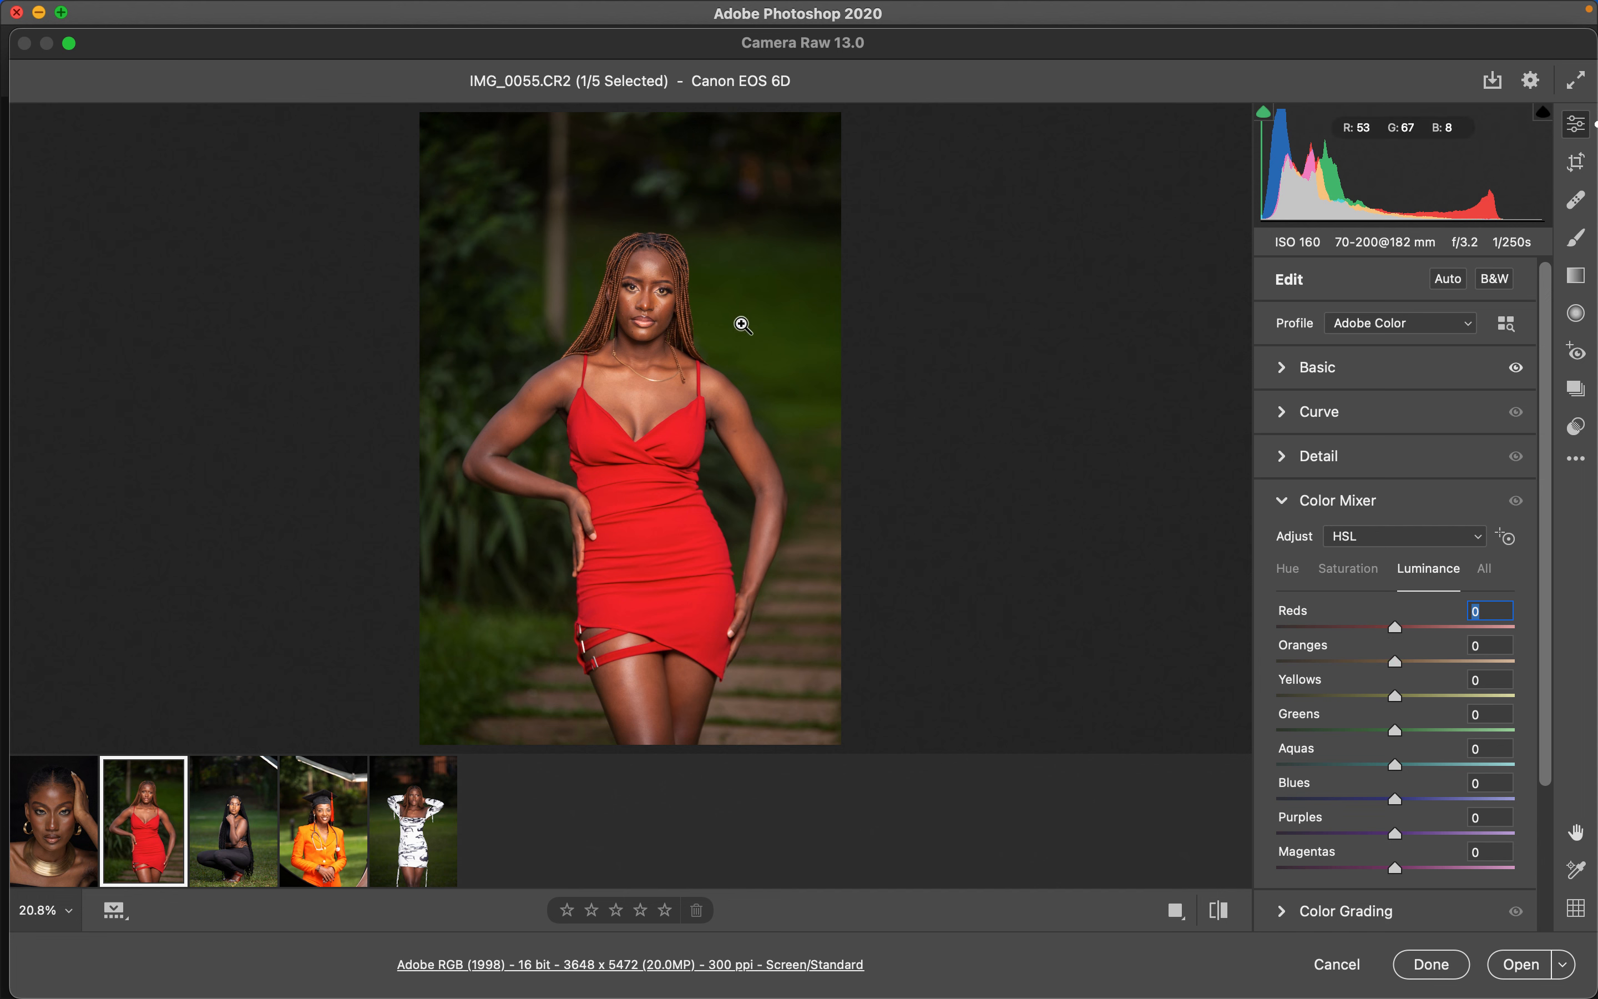
{"action": "left_click", "coordinate": [1289, 571]}
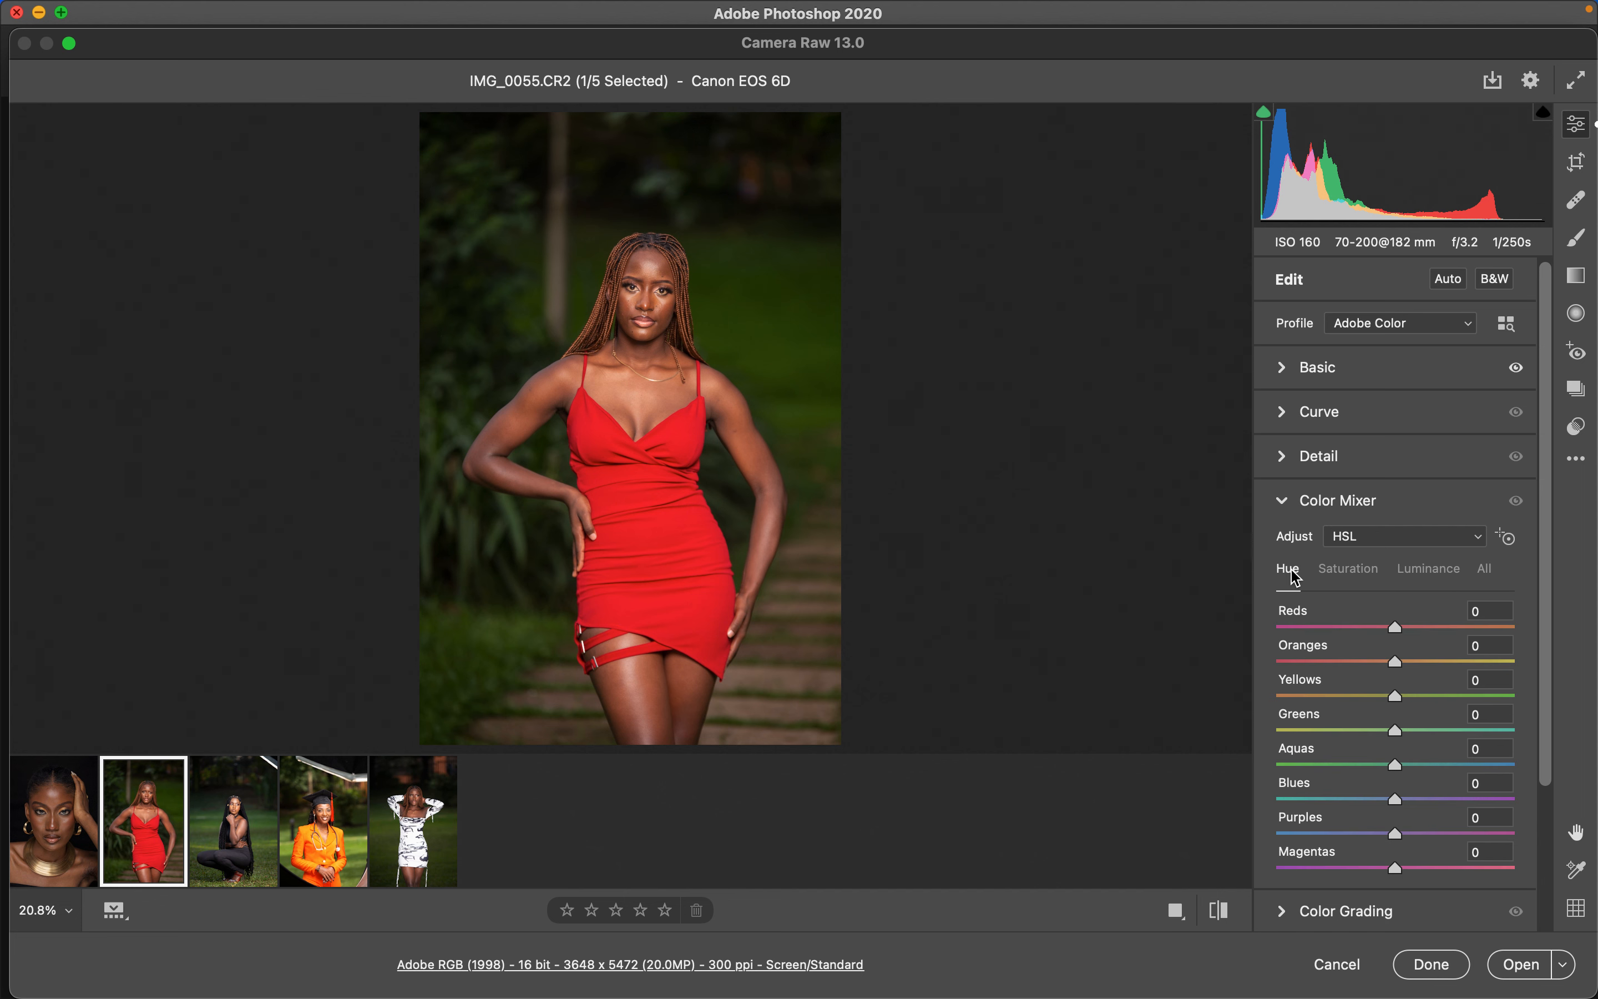
{"action": "left_click", "coordinate": [1406, 731]}
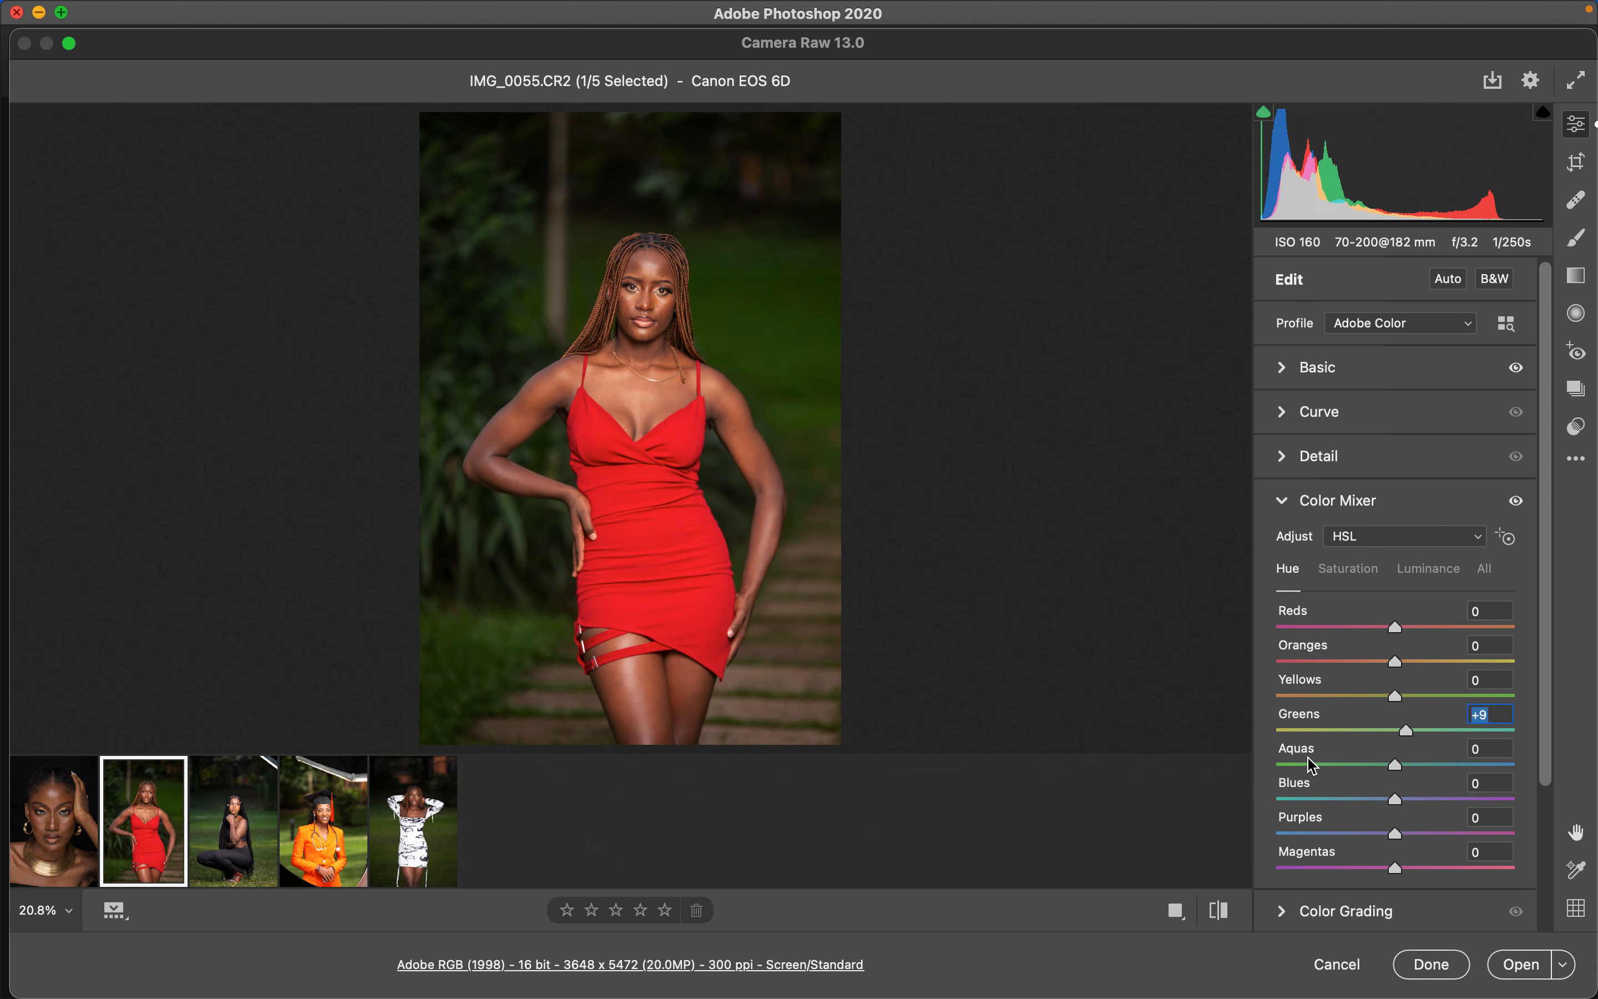
{"action": "left_click_drag", "start_coordinate": [1407, 731], "coordinate": [1493, 732]}
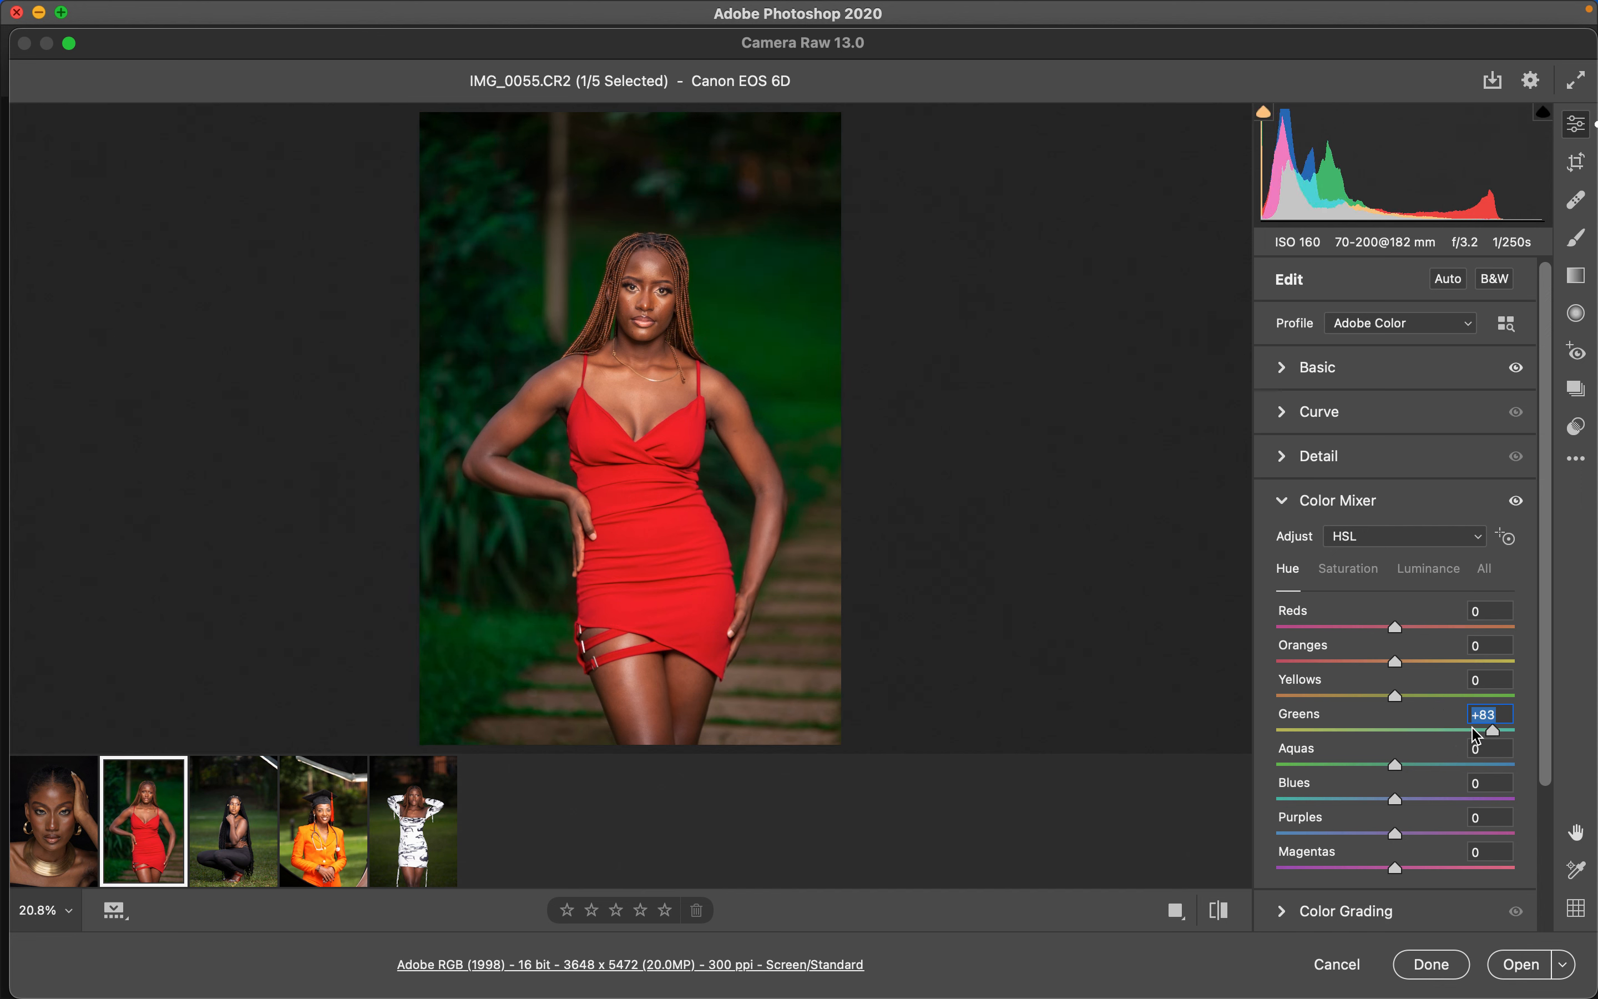
{"action": "left_click_drag", "start_coordinate": [1403, 697], "coordinate": [1483, 706]}
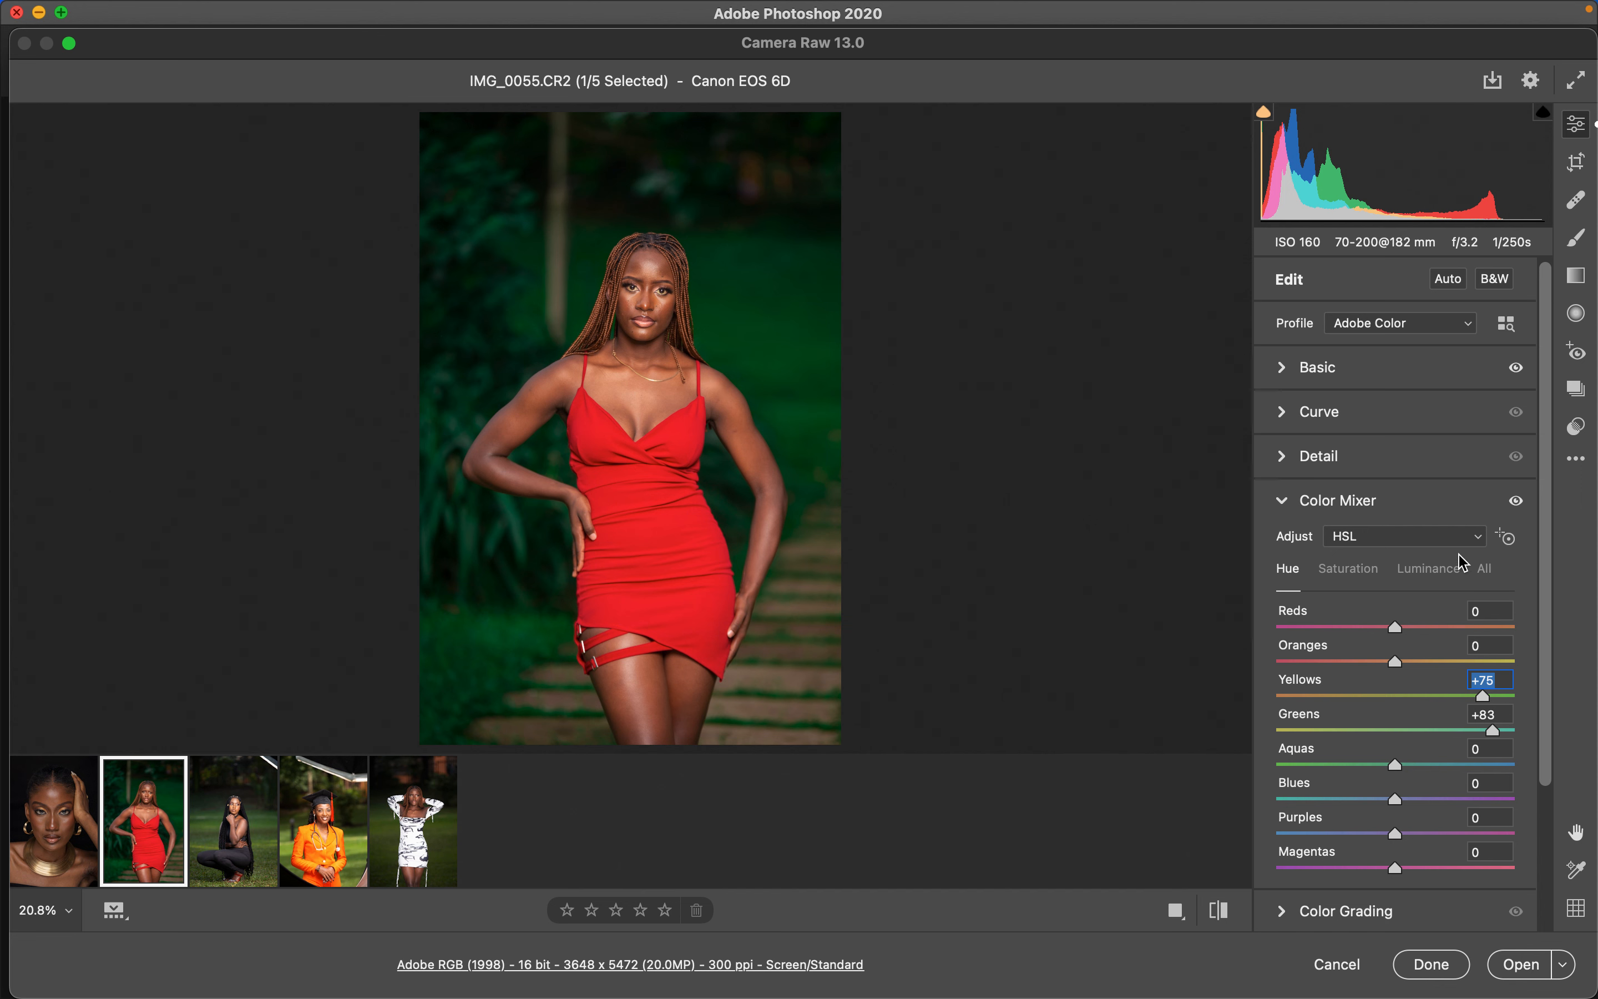
- Lower the Yellows and Greens saturation to -31
{"action": "left_click", "coordinate": [1361, 574]}
{"action": "mouse_move", "coordinate": [1368, 731]}
{"action": "left_mouse_down"}
{"action": "mouse_move", "coordinate": [1358, 701]}
{"action": "mouse_move", "coordinate": [1351, 734]}
{"action": "mouse_move", "coordinate": [1360, 700]}
{"action": "mouse_move", "coordinate": [1369, 724]}
{"action": "left_mouse_up"}
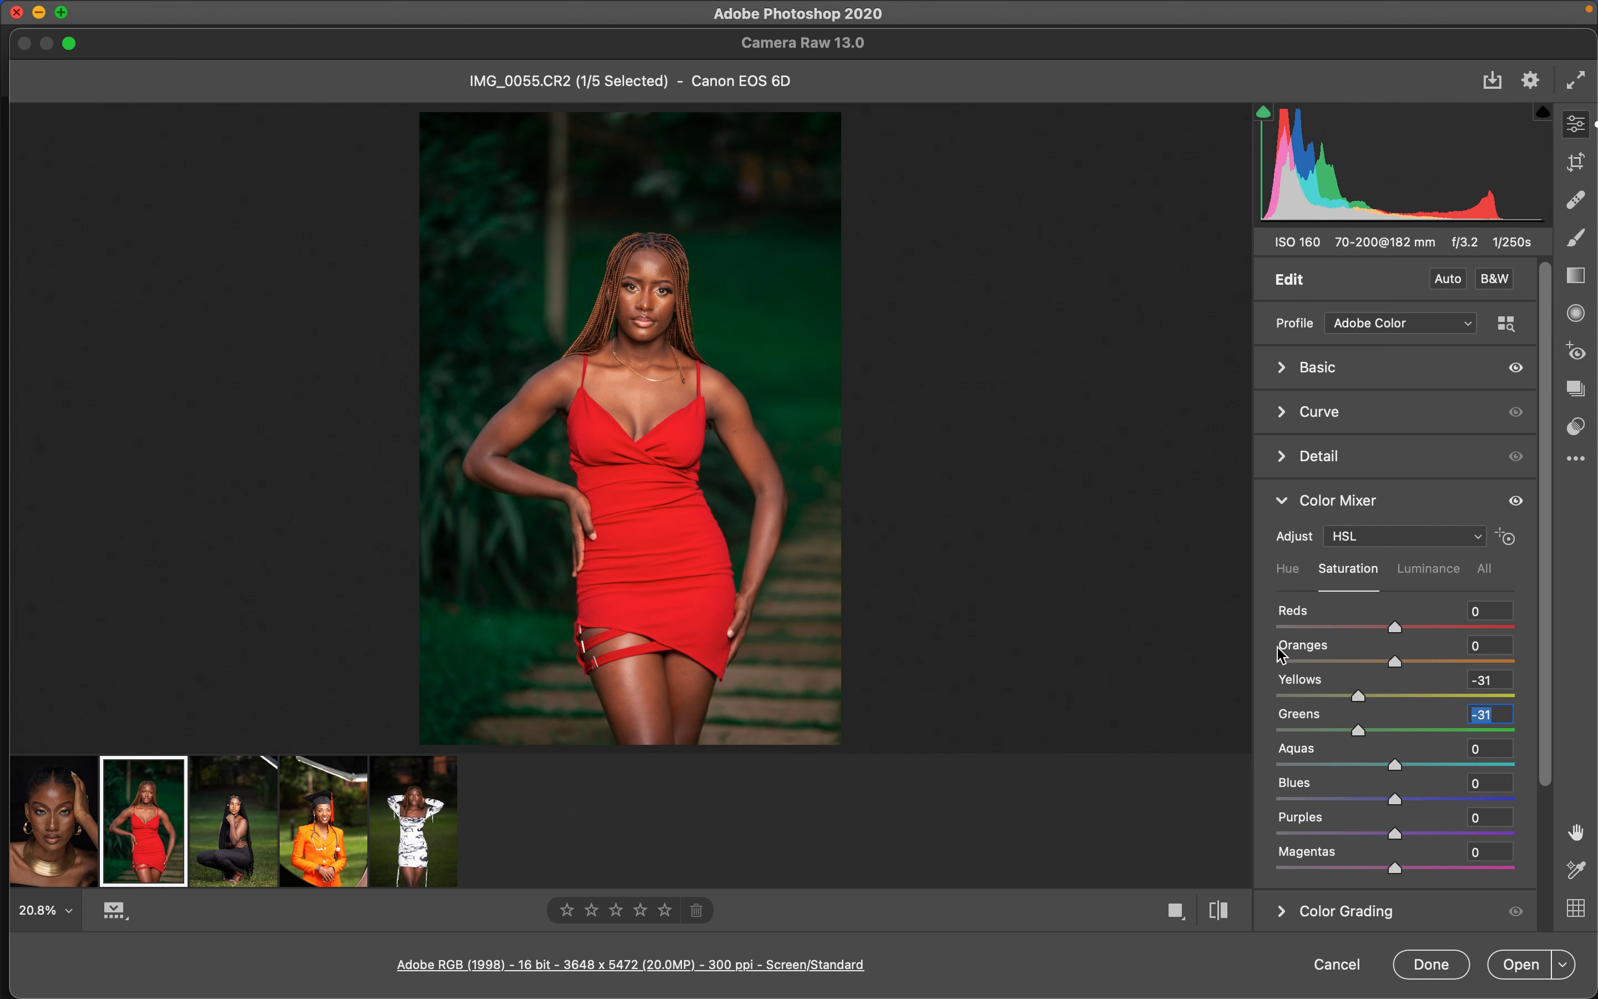
- Set the white balance temperature of the red-dress photo to 5350
{"action": "mouse_move", "coordinate": [154, 836]}
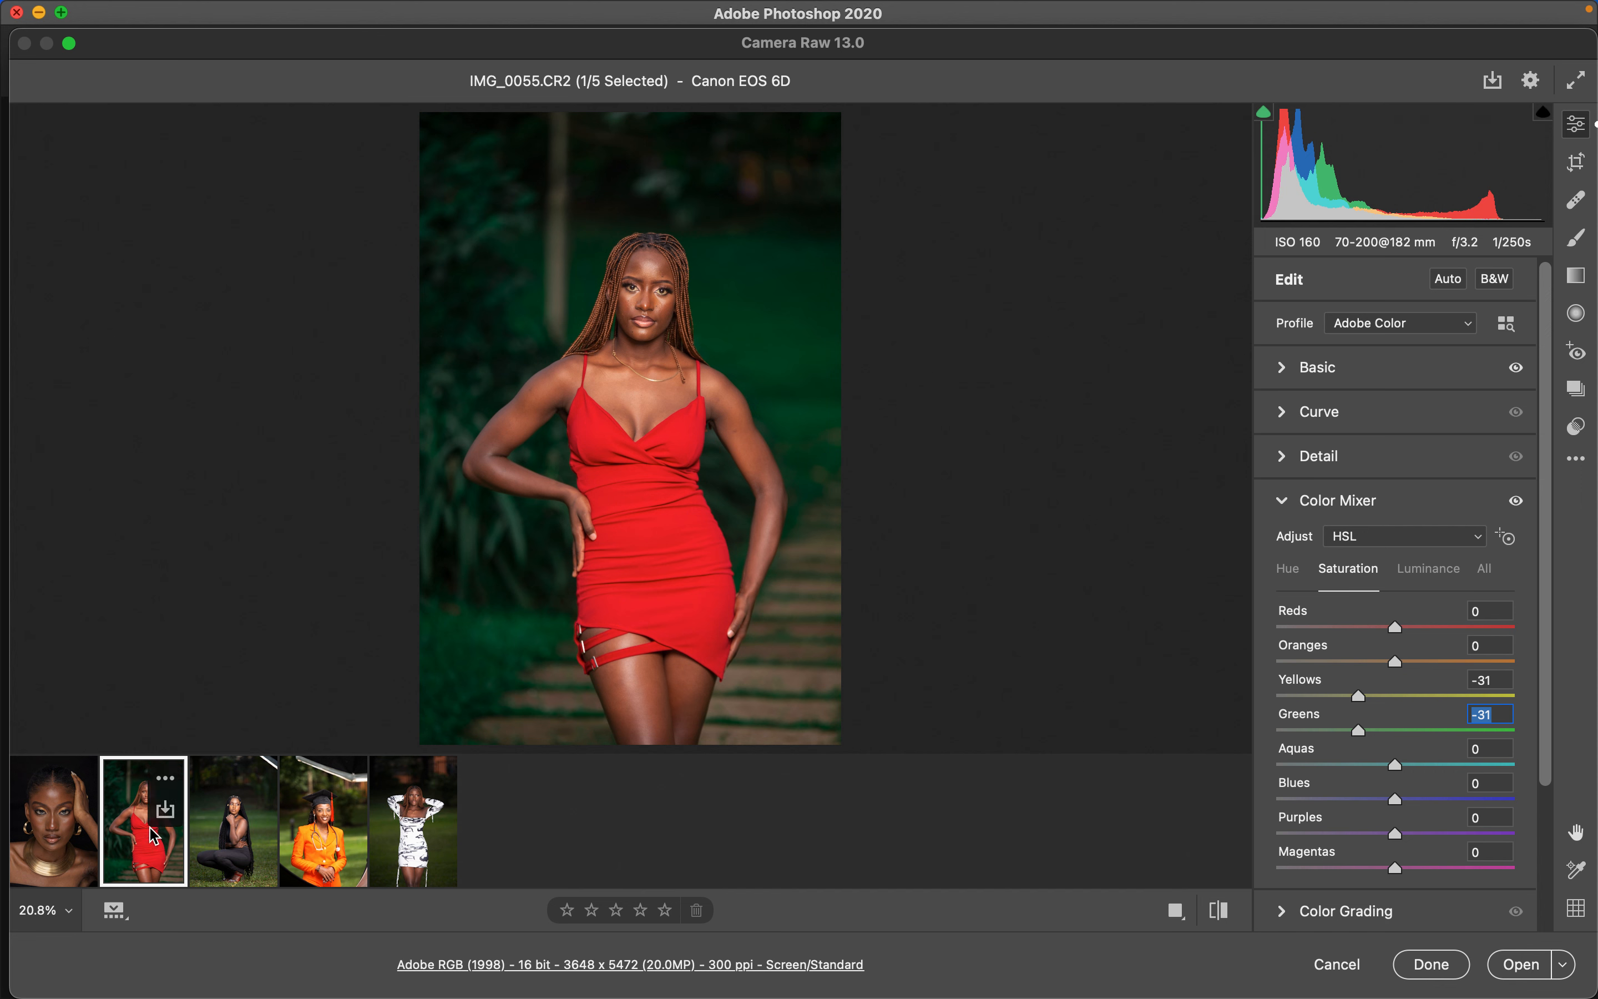
{"action": "mouse_move", "coordinate": [197, 795]}
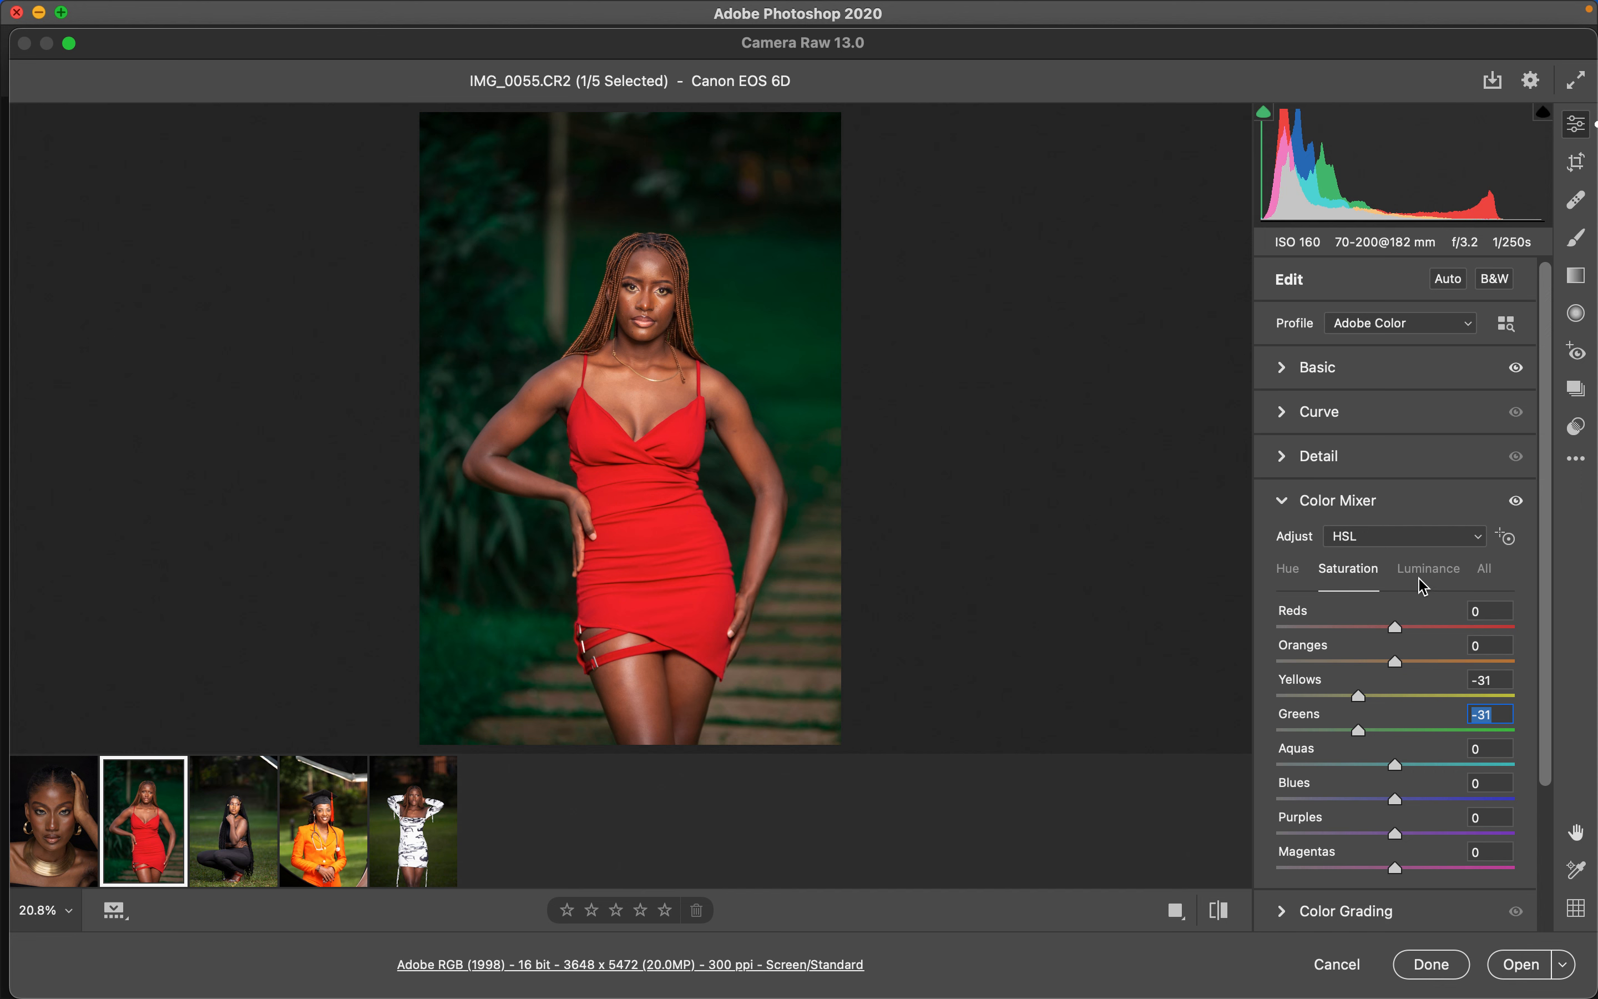
{"action": "left_click", "coordinate": [1285, 369]}
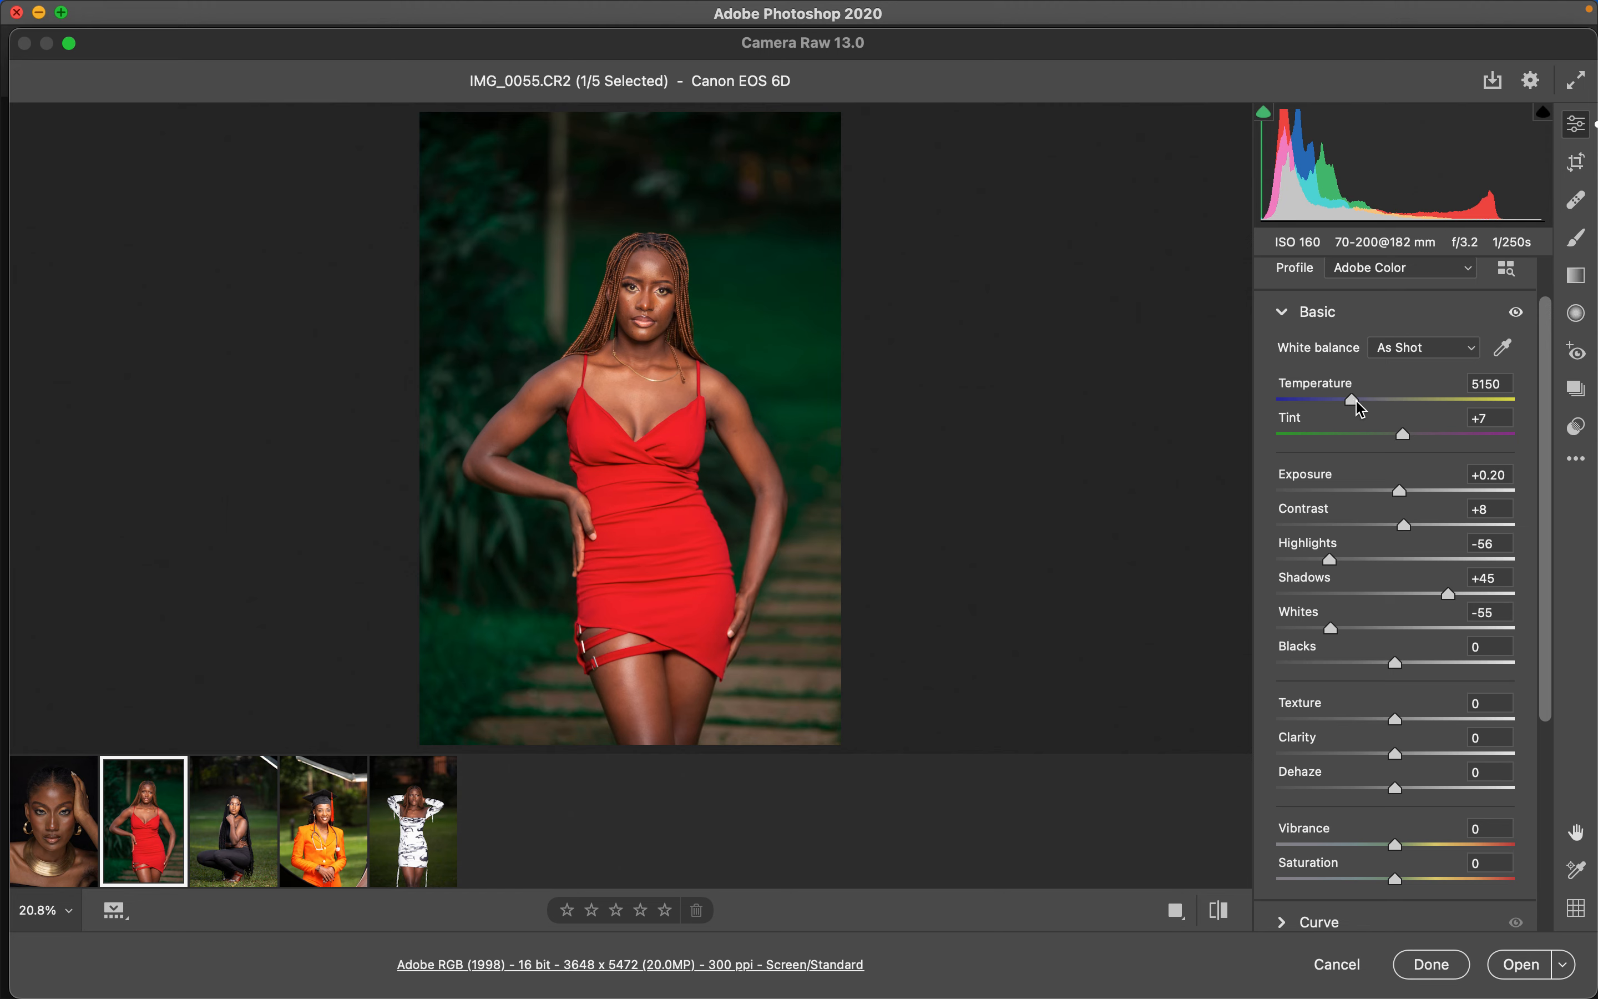
{"action": "mouse_move", "coordinate": [1354, 401]}
{"action": "left_mouse_down"}
{"action": "mouse_move", "coordinate": [1478, 413]}
{"action": "mouse_move", "coordinate": [1321, 414]}
{"action": "mouse_move", "coordinate": [1362, 412]}
{"action": "left_mouse_up"}
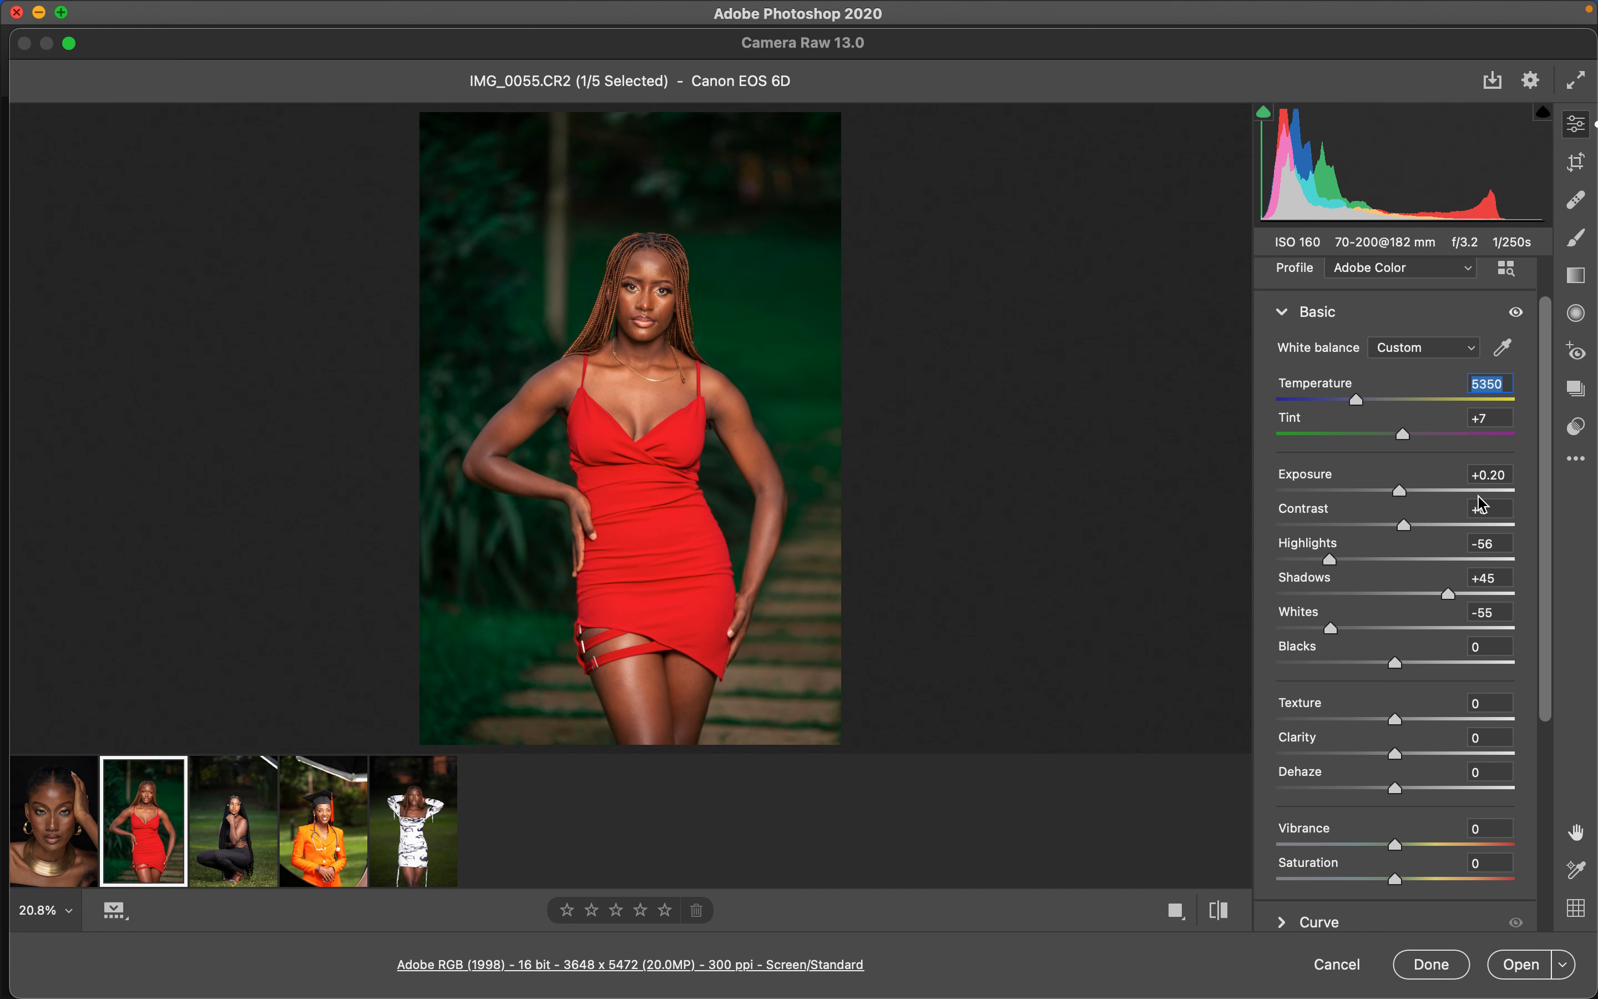
- Copy the red-dress photo's edit settings and paste them onto the crouching portrait
{"action": "left_click", "coordinate": [1578, 462]}
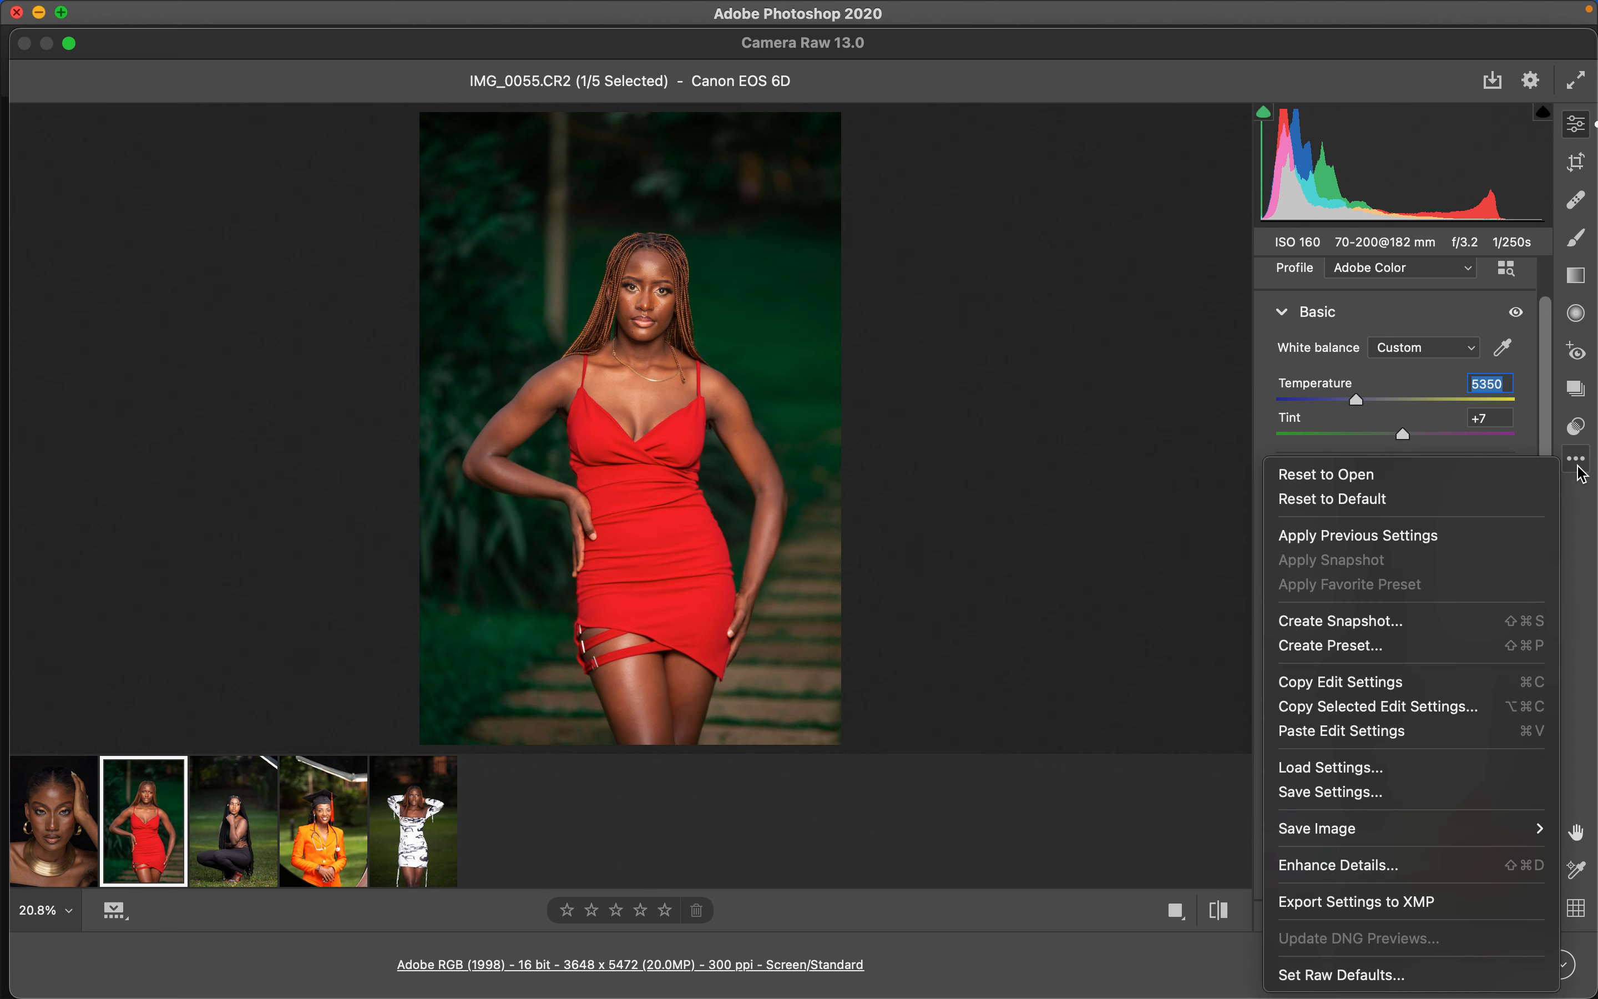
{"action": "left_click", "coordinate": [1356, 693]}
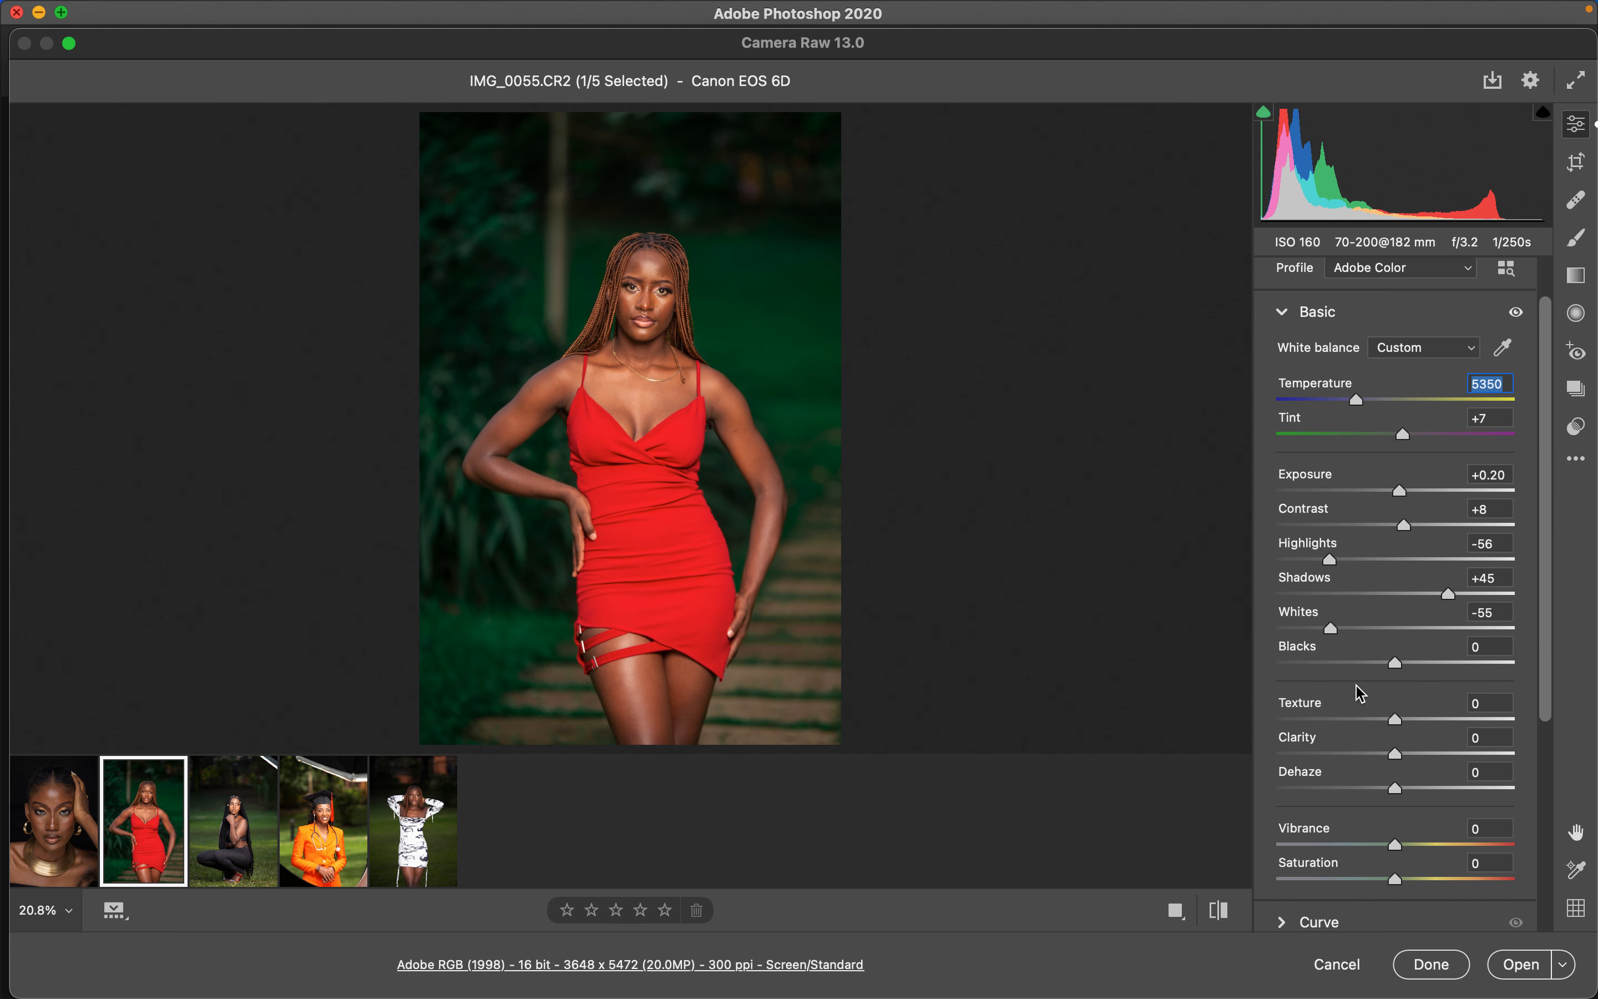
{"action": "left_click", "coordinate": [243, 859]}
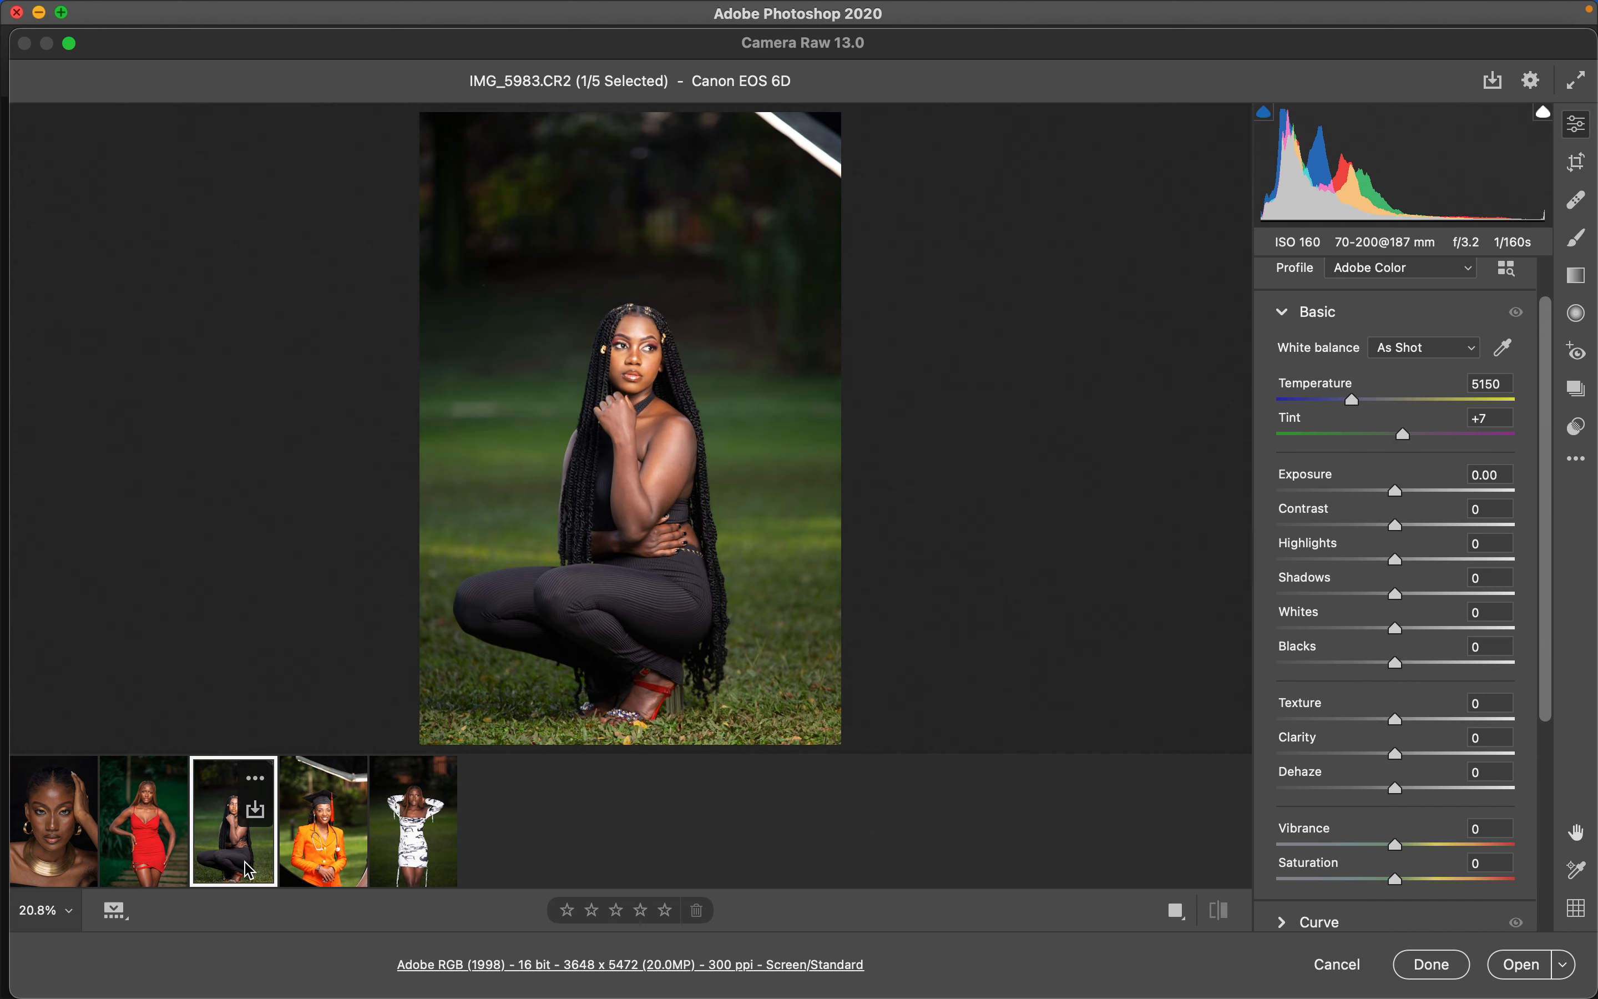
{"action": "left_click", "coordinate": [1577, 463]}
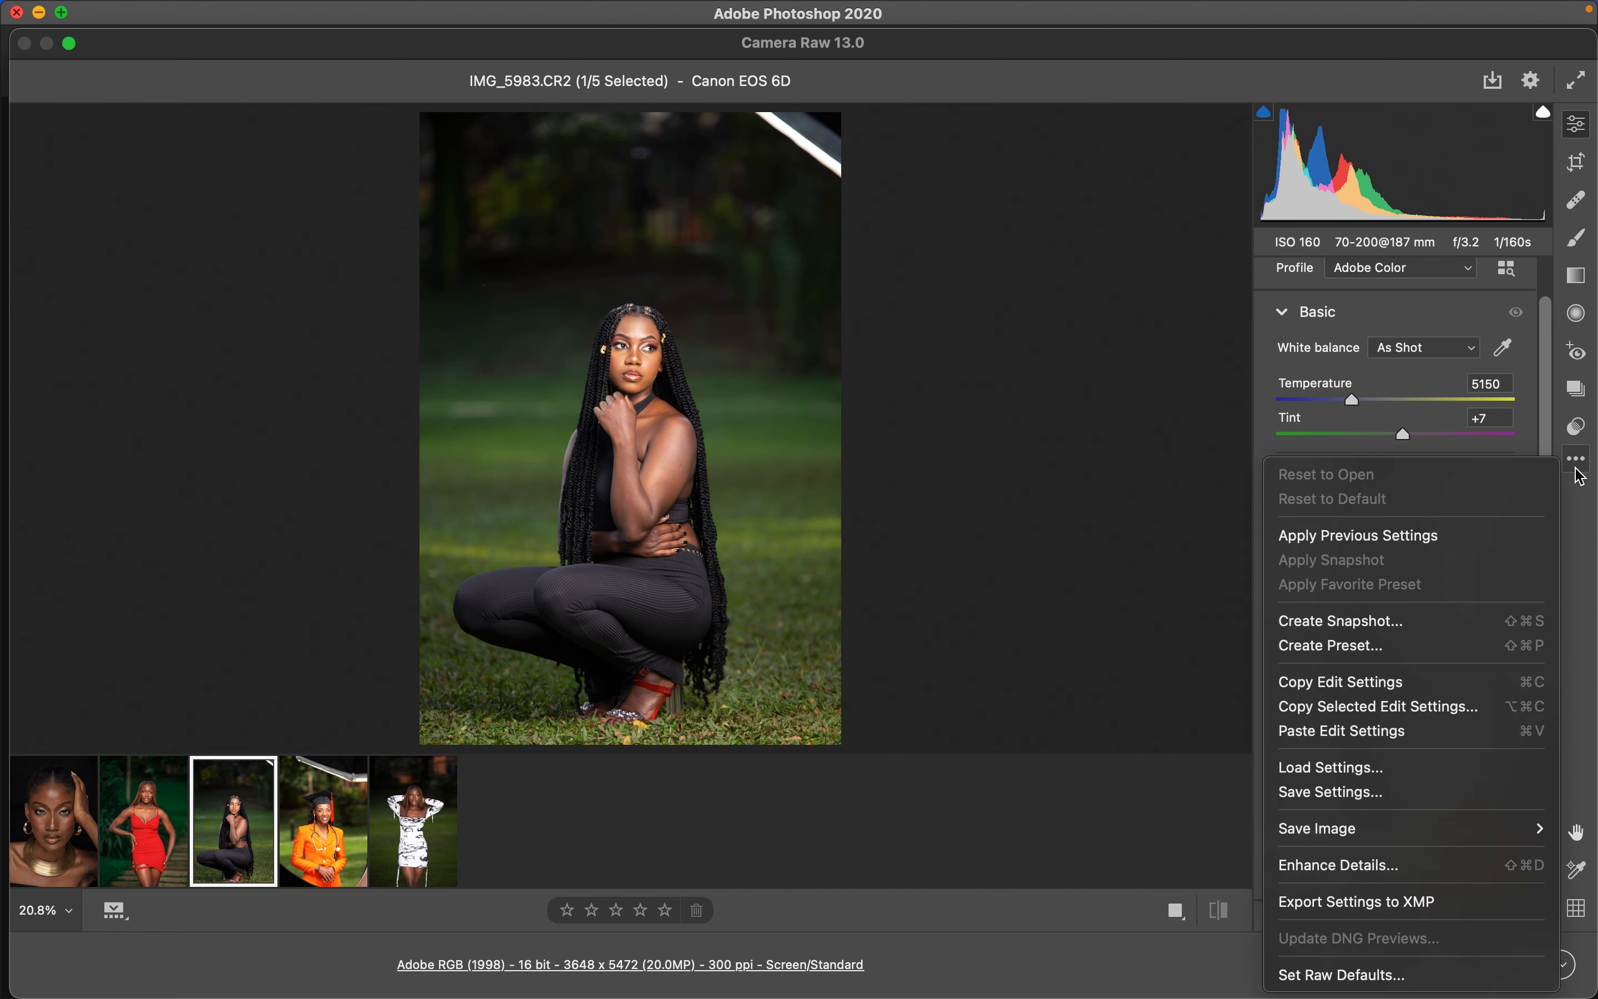
{"action": "left_click", "coordinate": [1351, 731]}
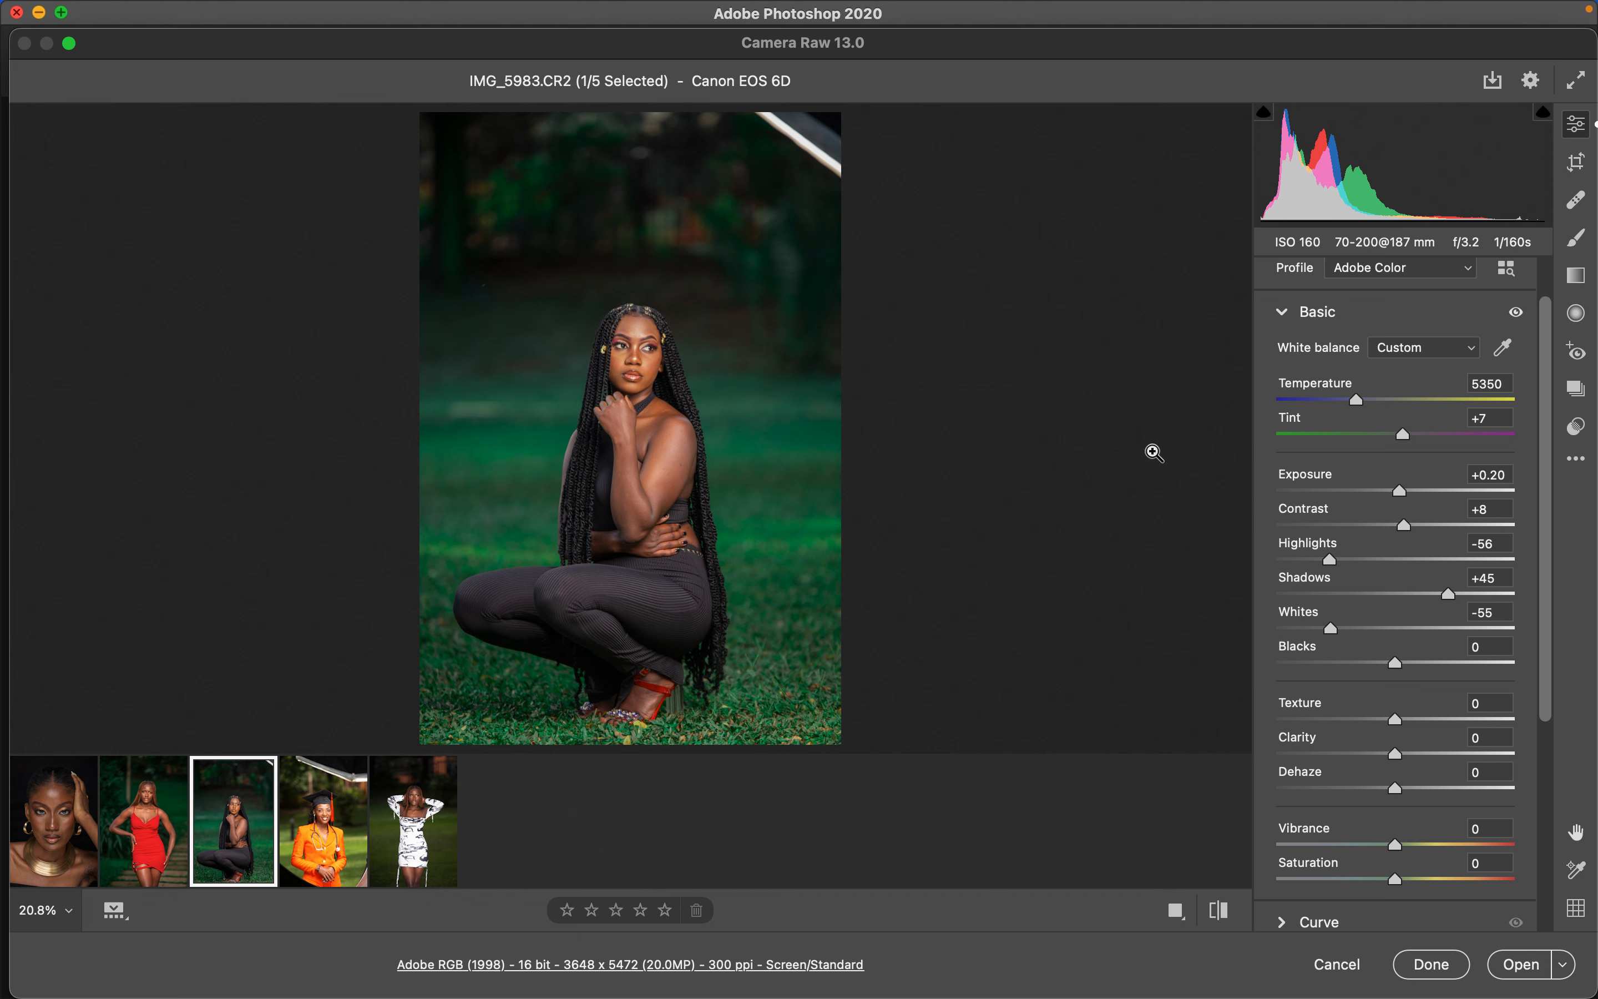
- Set the Greens hue of the crouching portrait to +45 in the Color Mixer
{"action": "left_click_drag", "start_coordinate": [1546, 450], "coordinate": [1548, 697]}
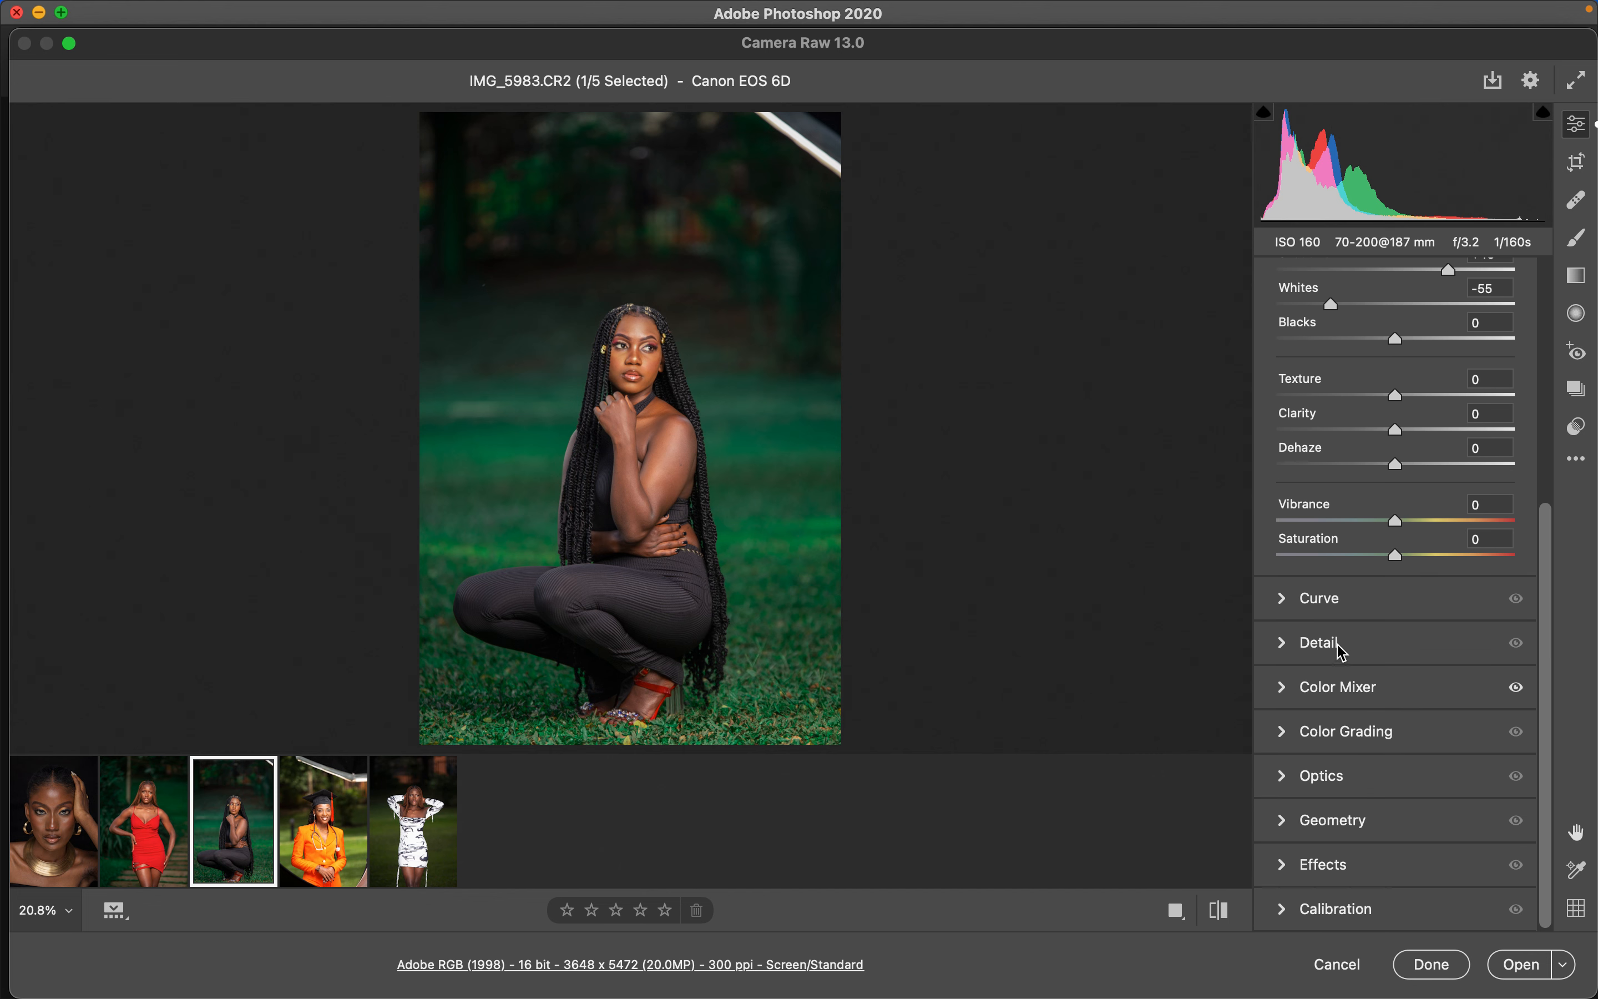
{"action": "left_click", "coordinate": [1288, 733]}
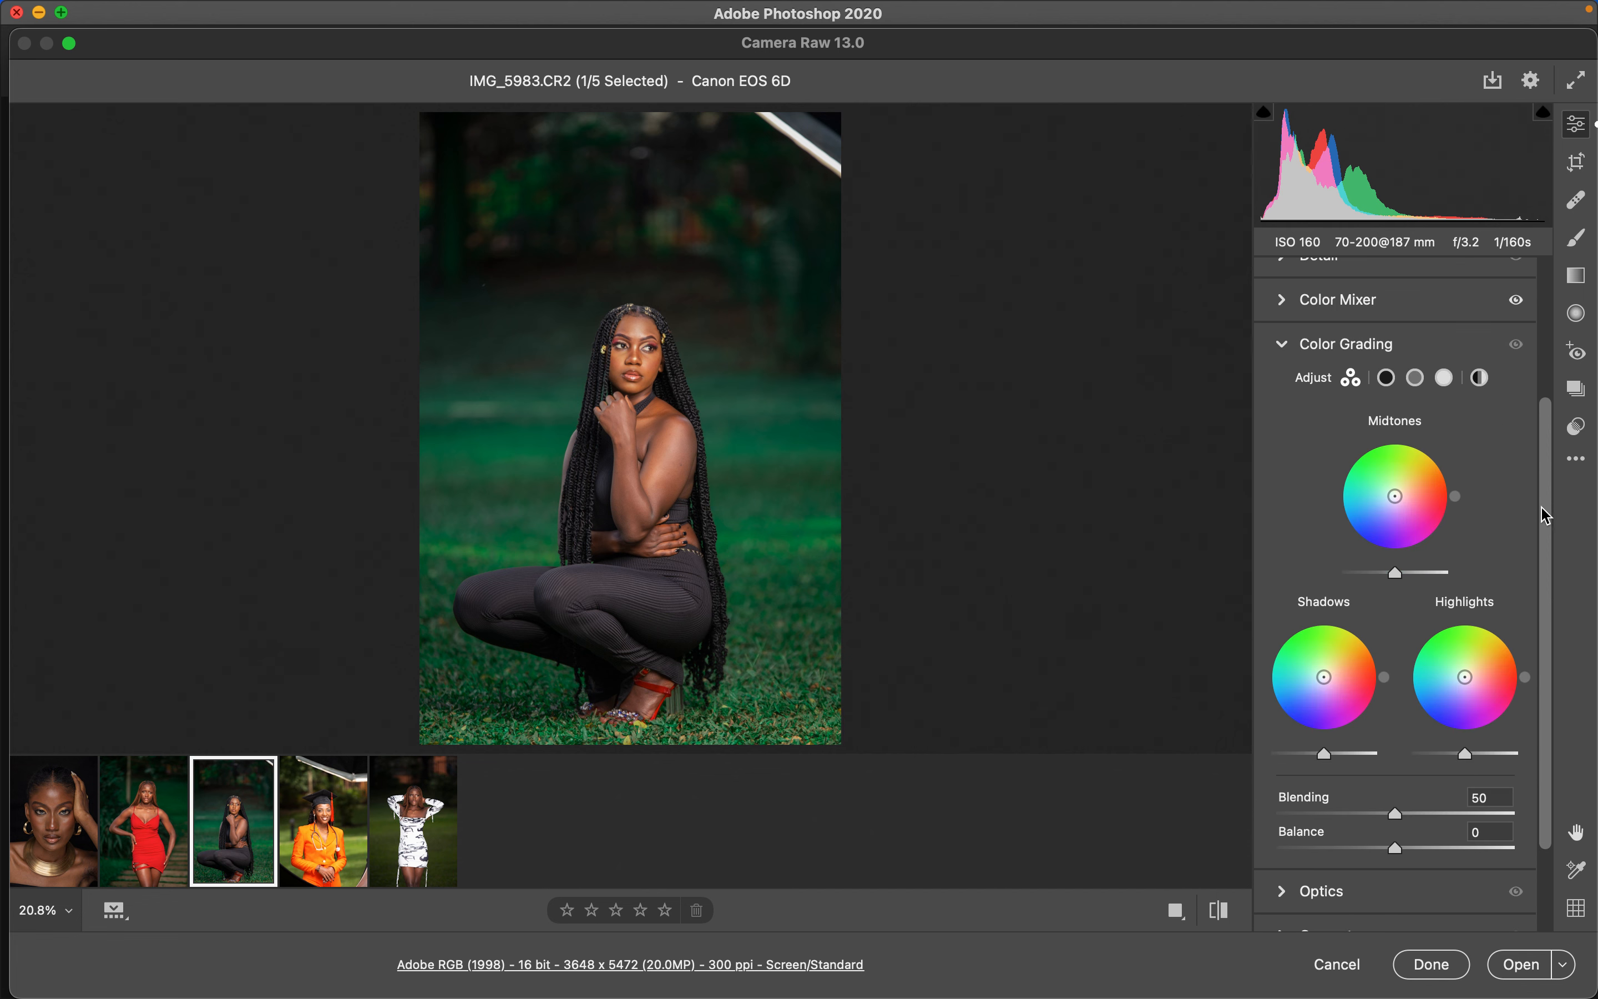
{"action": "left_click_drag", "start_coordinate": [1544, 503], "coordinate": [1544, 389]}
{"action": "left_click", "coordinate": [1286, 471]}
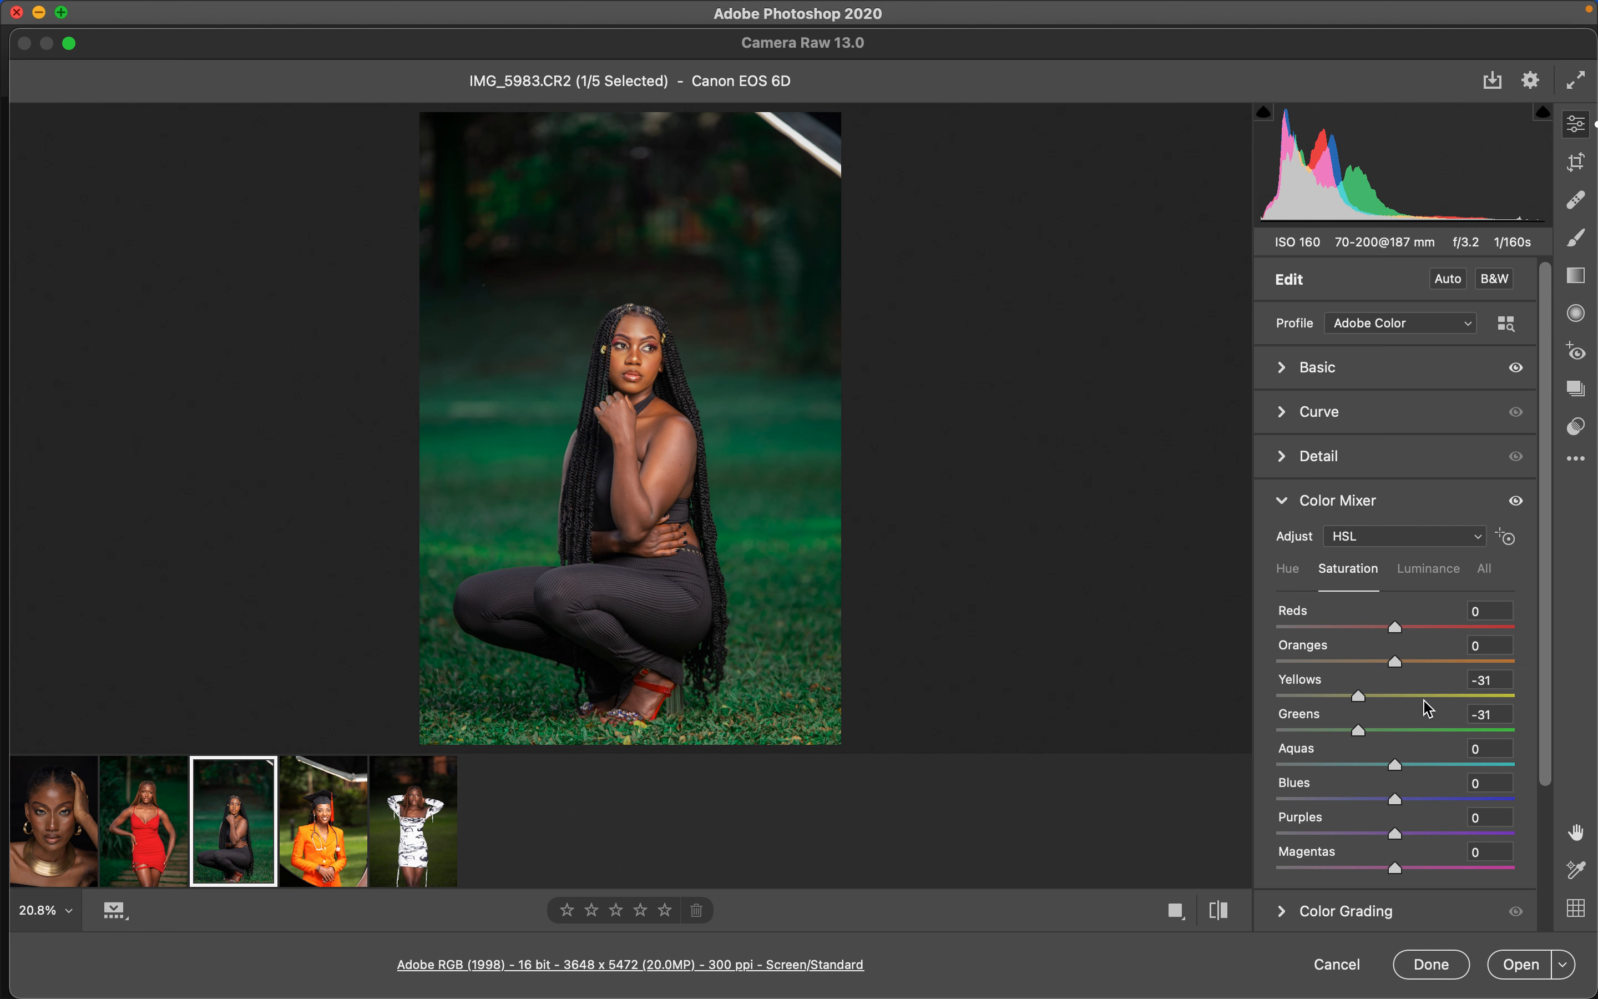
{"action": "left_click", "coordinate": [1292, 569]}
{"action": "left_click", "coordinate": [1295, 735]}
{"action": "left_click_drag", "start_coordinate": [1295, 734], "coordinate": [1448, 745]}
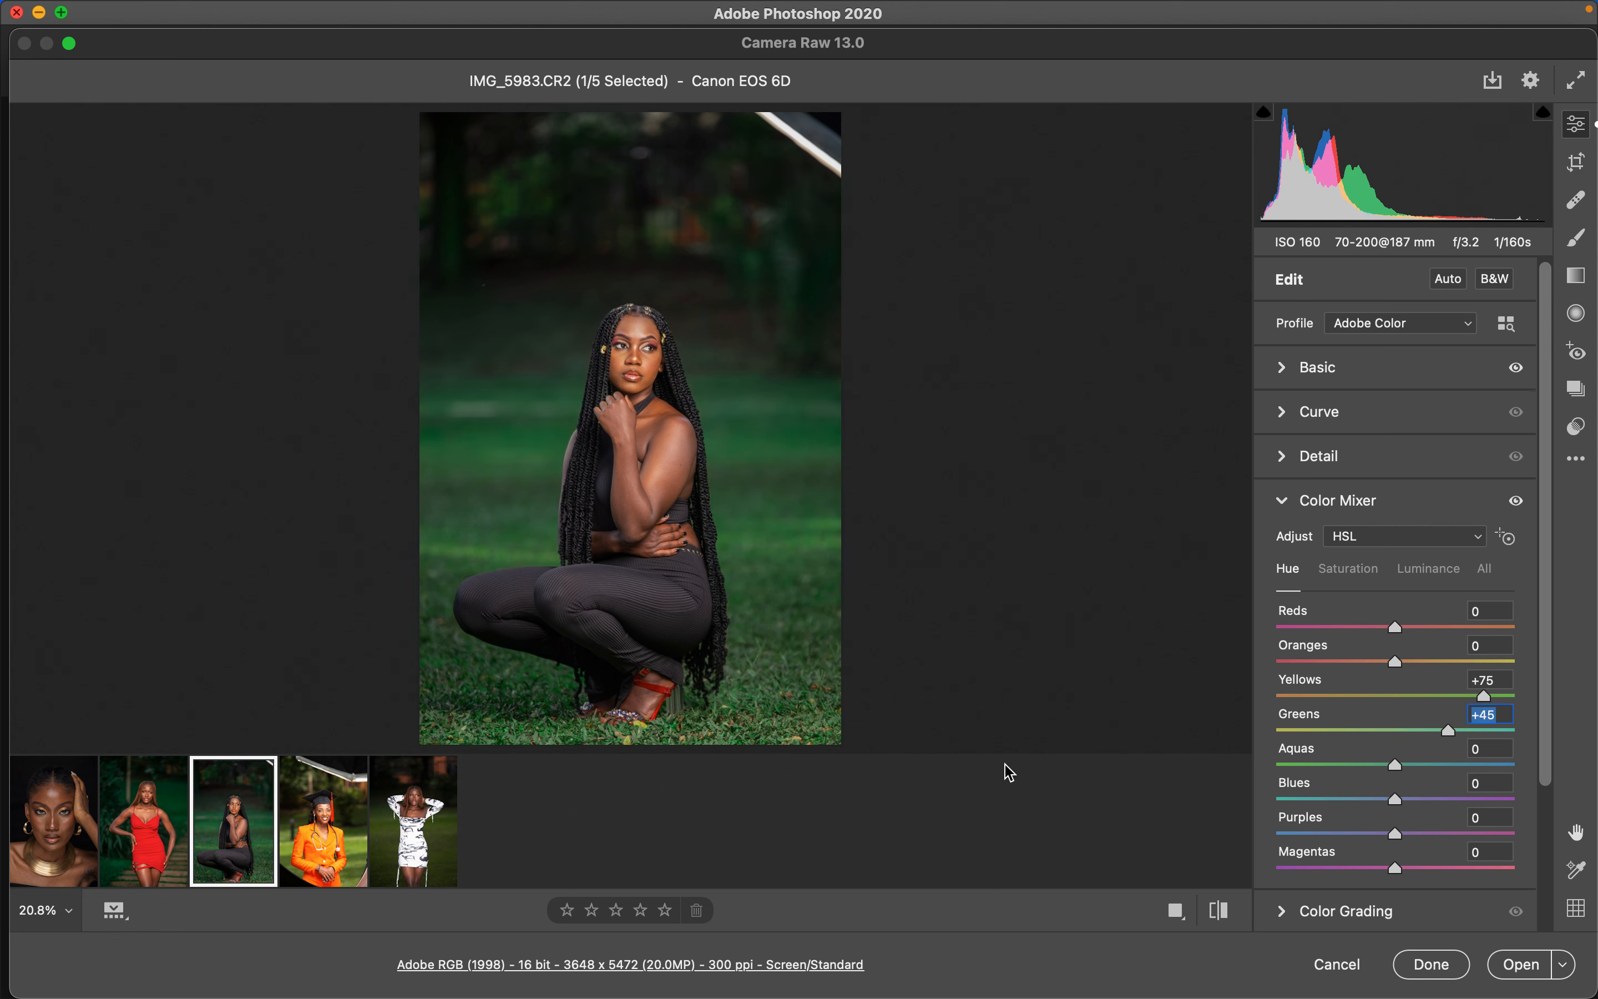
- Copy the crouching portrait's edit settings and paste them onto the orange-suit portrait
{"action": "left_click", "coordinate": [1576, 461]}
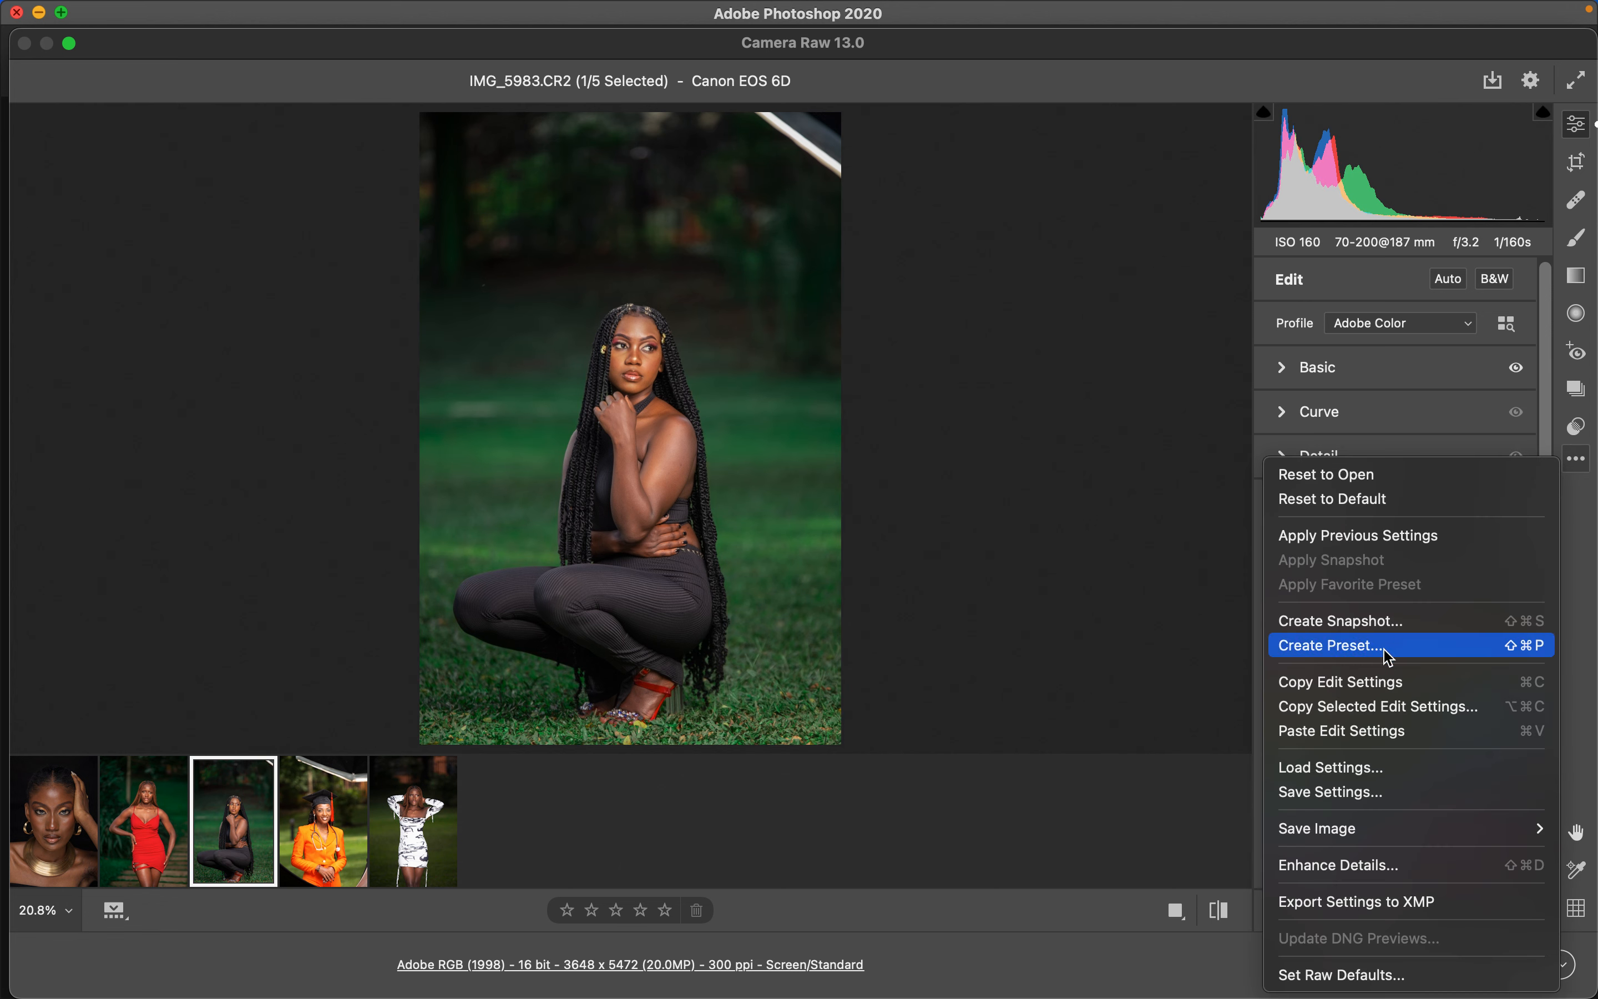
{"action": "left_click", "coordinate": [1365, 691]}
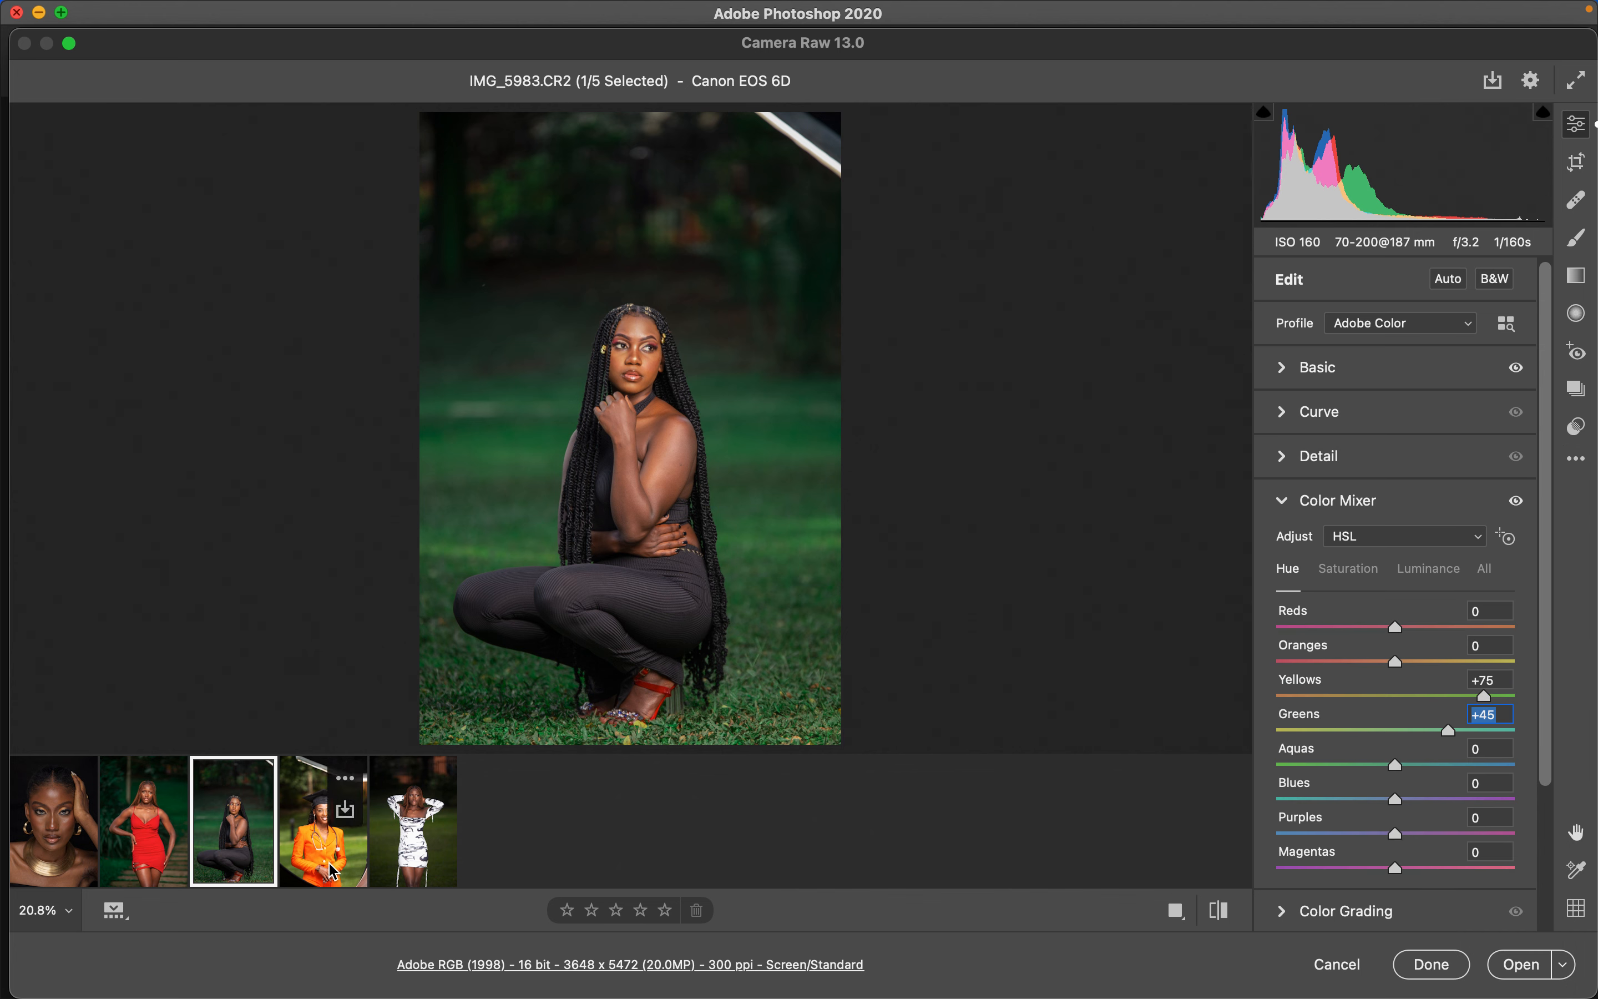
{"action": "left_click", "coordinate": [364, 870]}
{"action": "left_click", "coordinate": [1577, 460]}
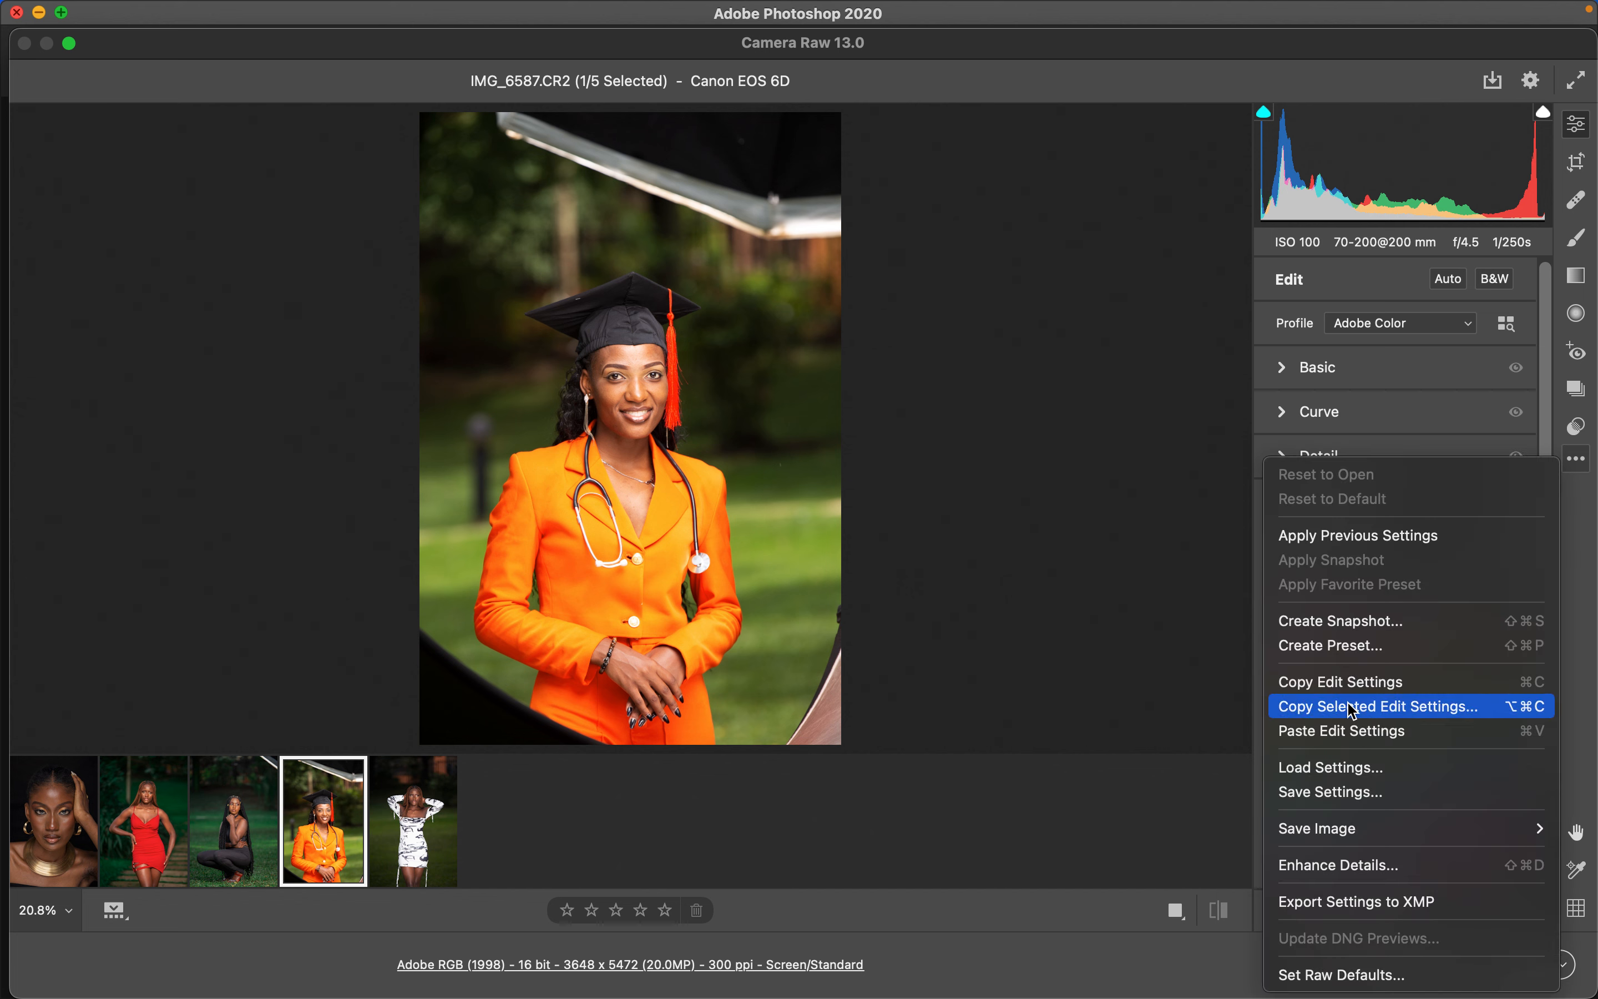
{"action": "left_click", "coordinate": [1344, 731]}
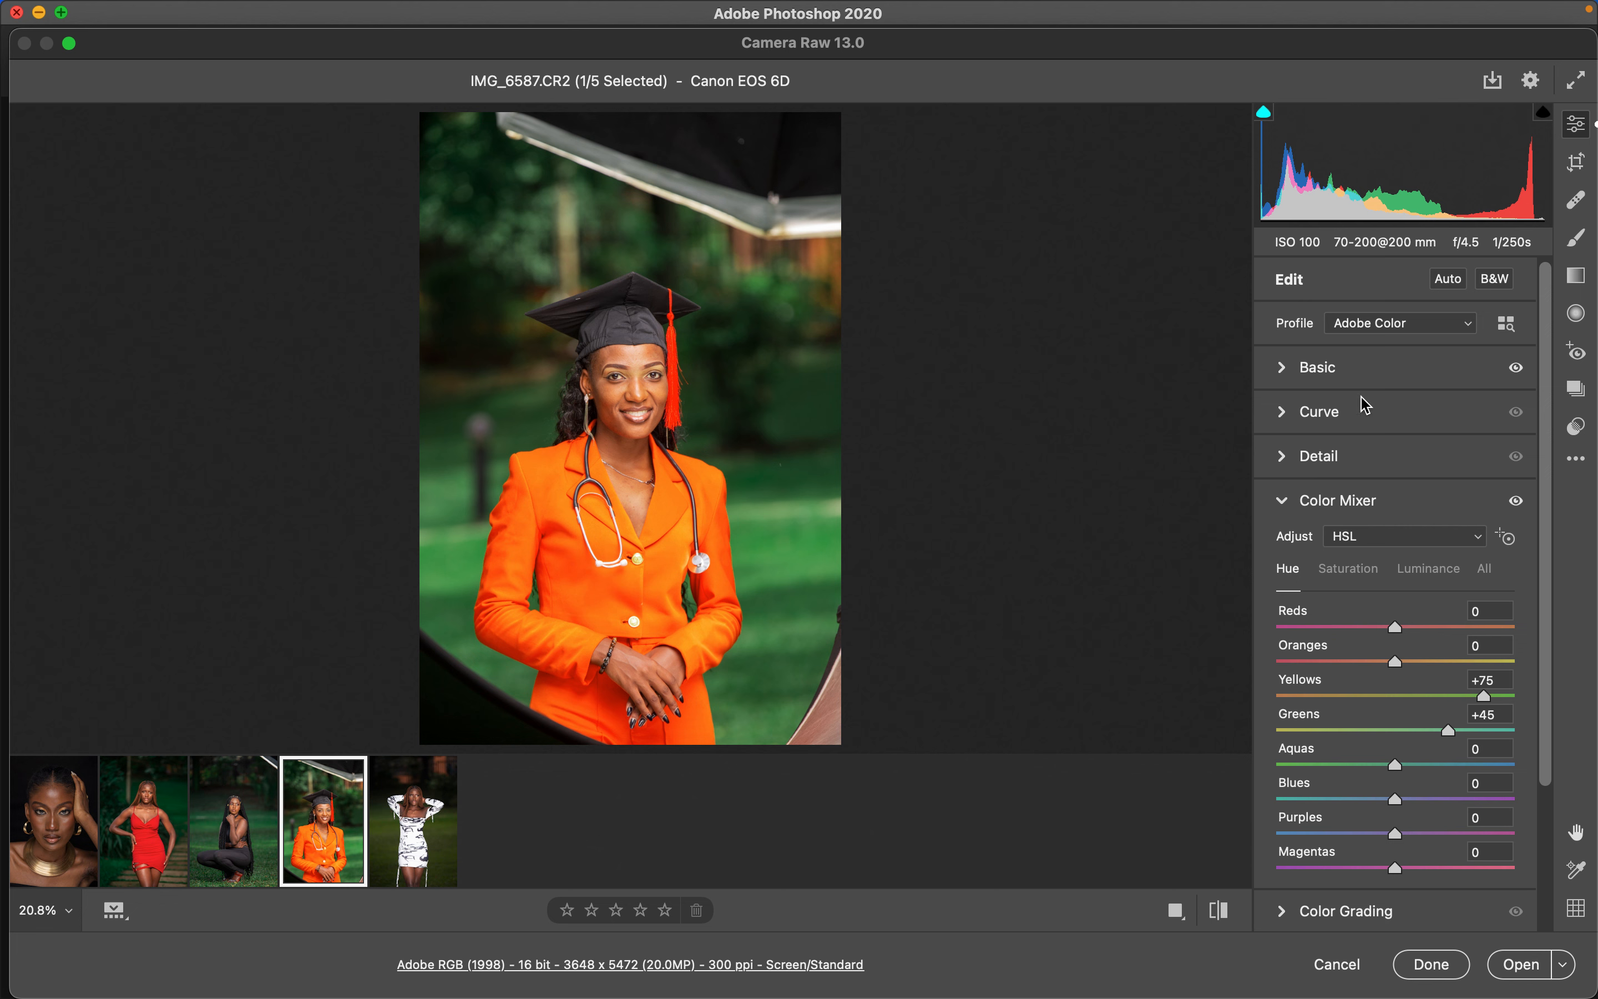
- Reset the orange-suit portrait's exposure to 0
{"action": "left_click", "coordinate": [1284, 367]}
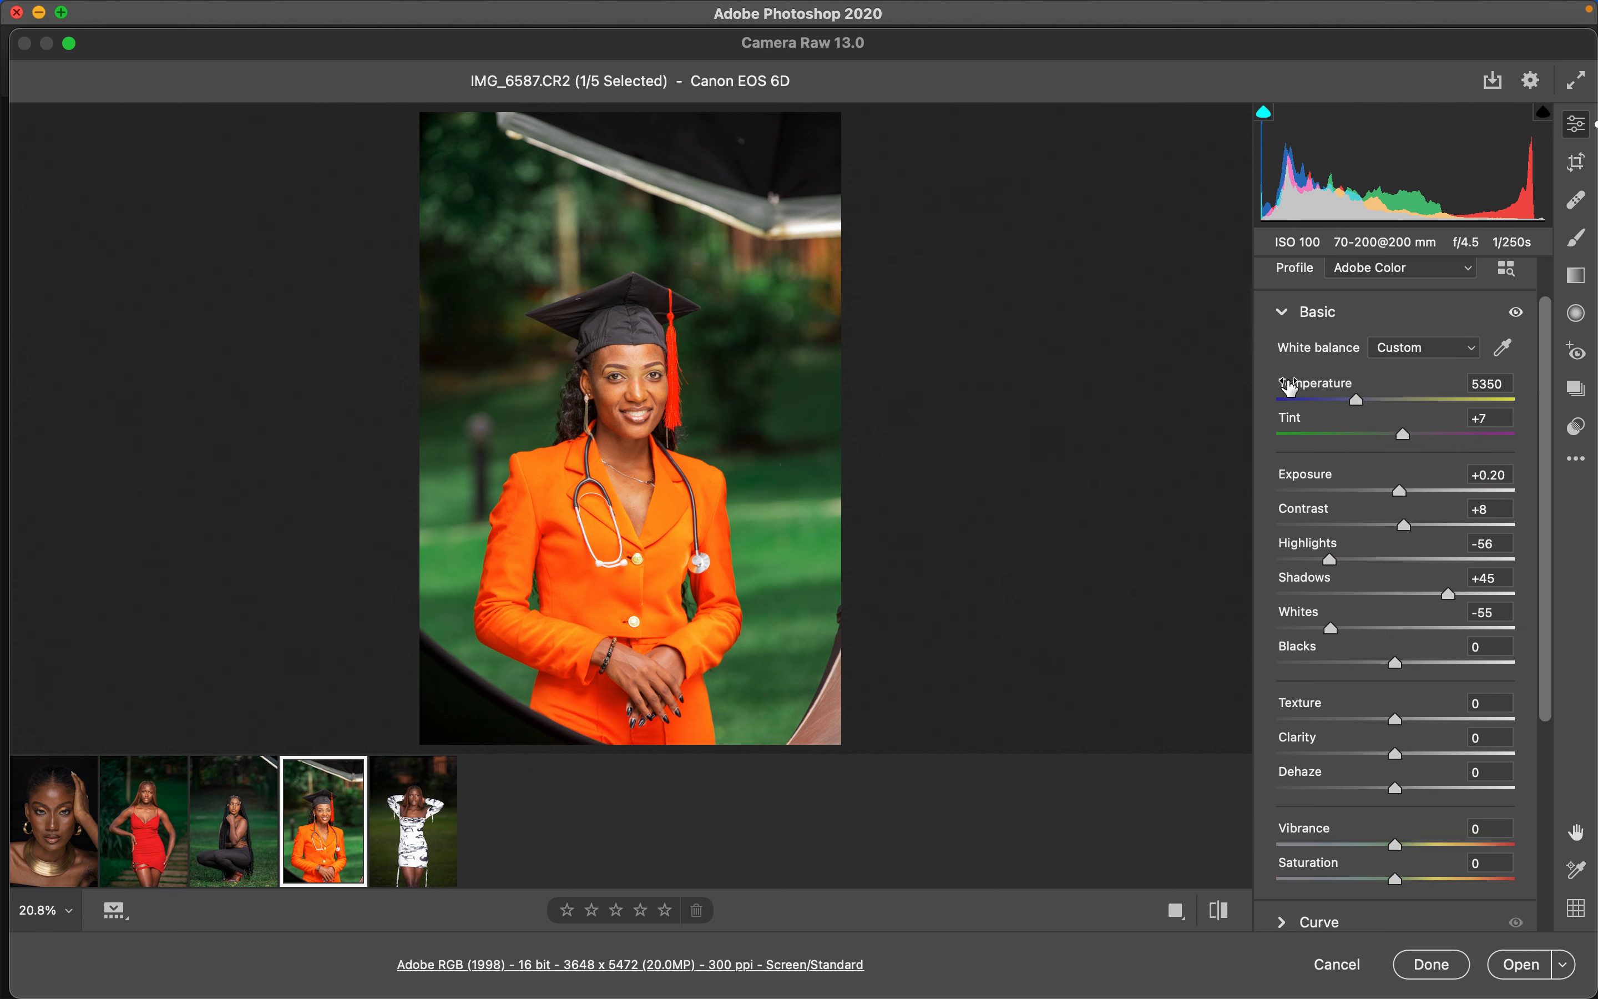
{"action": "double_click", "coordinate": [1399, 492]}
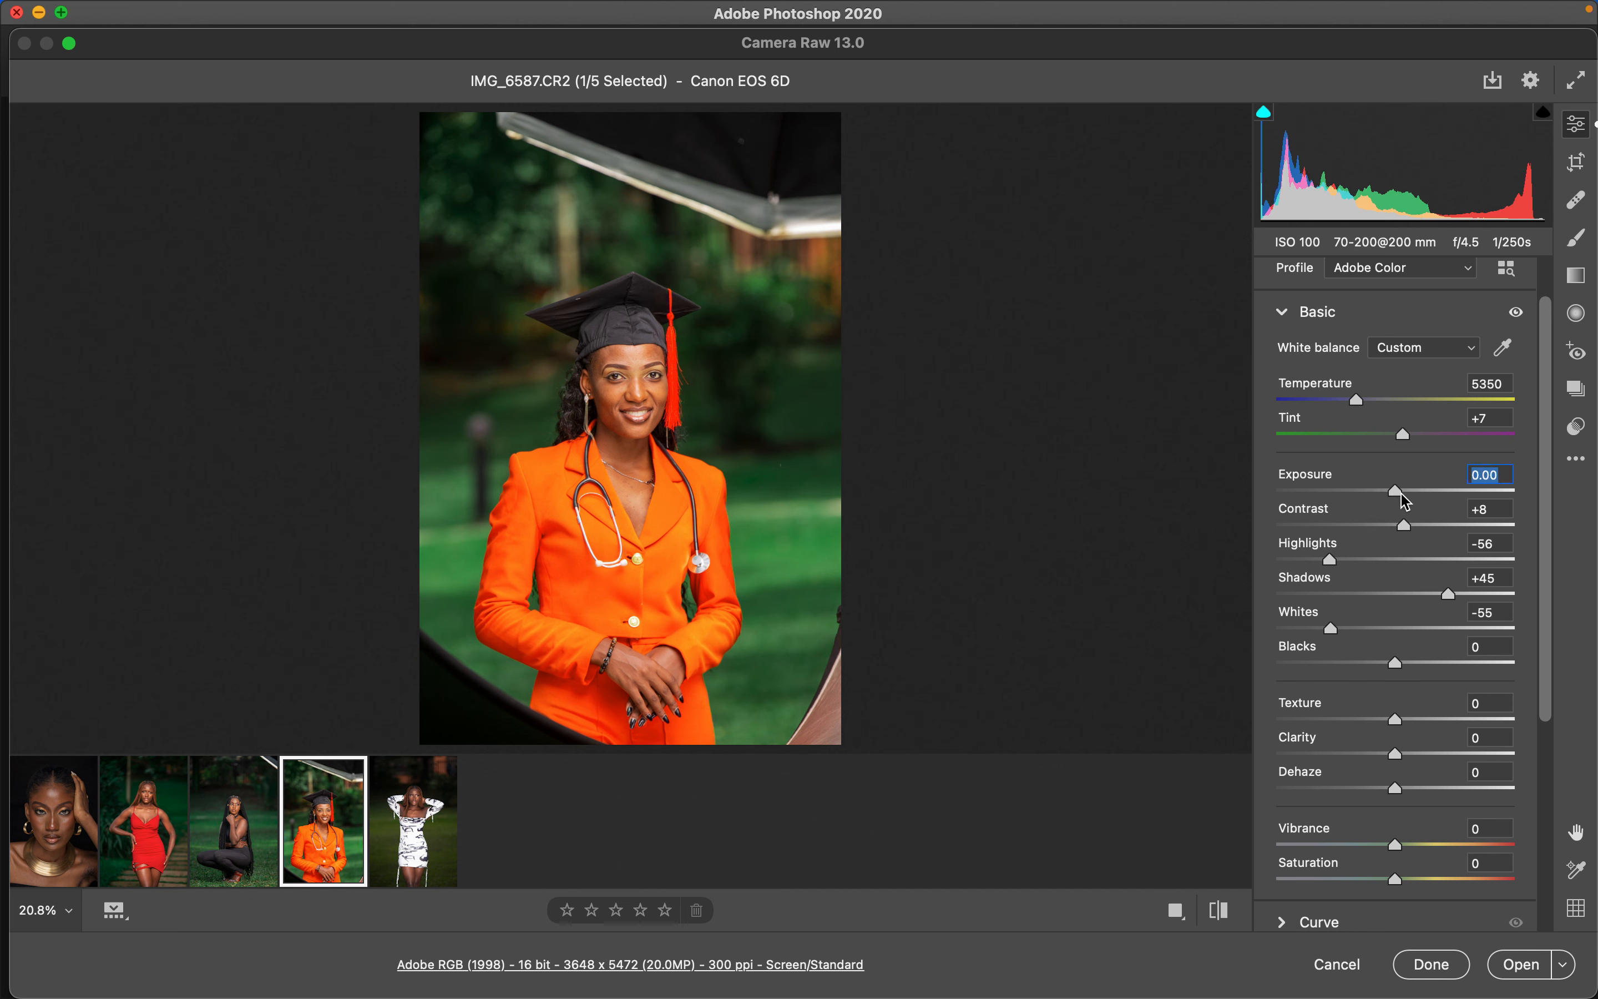
- Paste the copied edit settings onto the white-dress portrait
{"action": "left_click", "coordinate": [410, 856]}
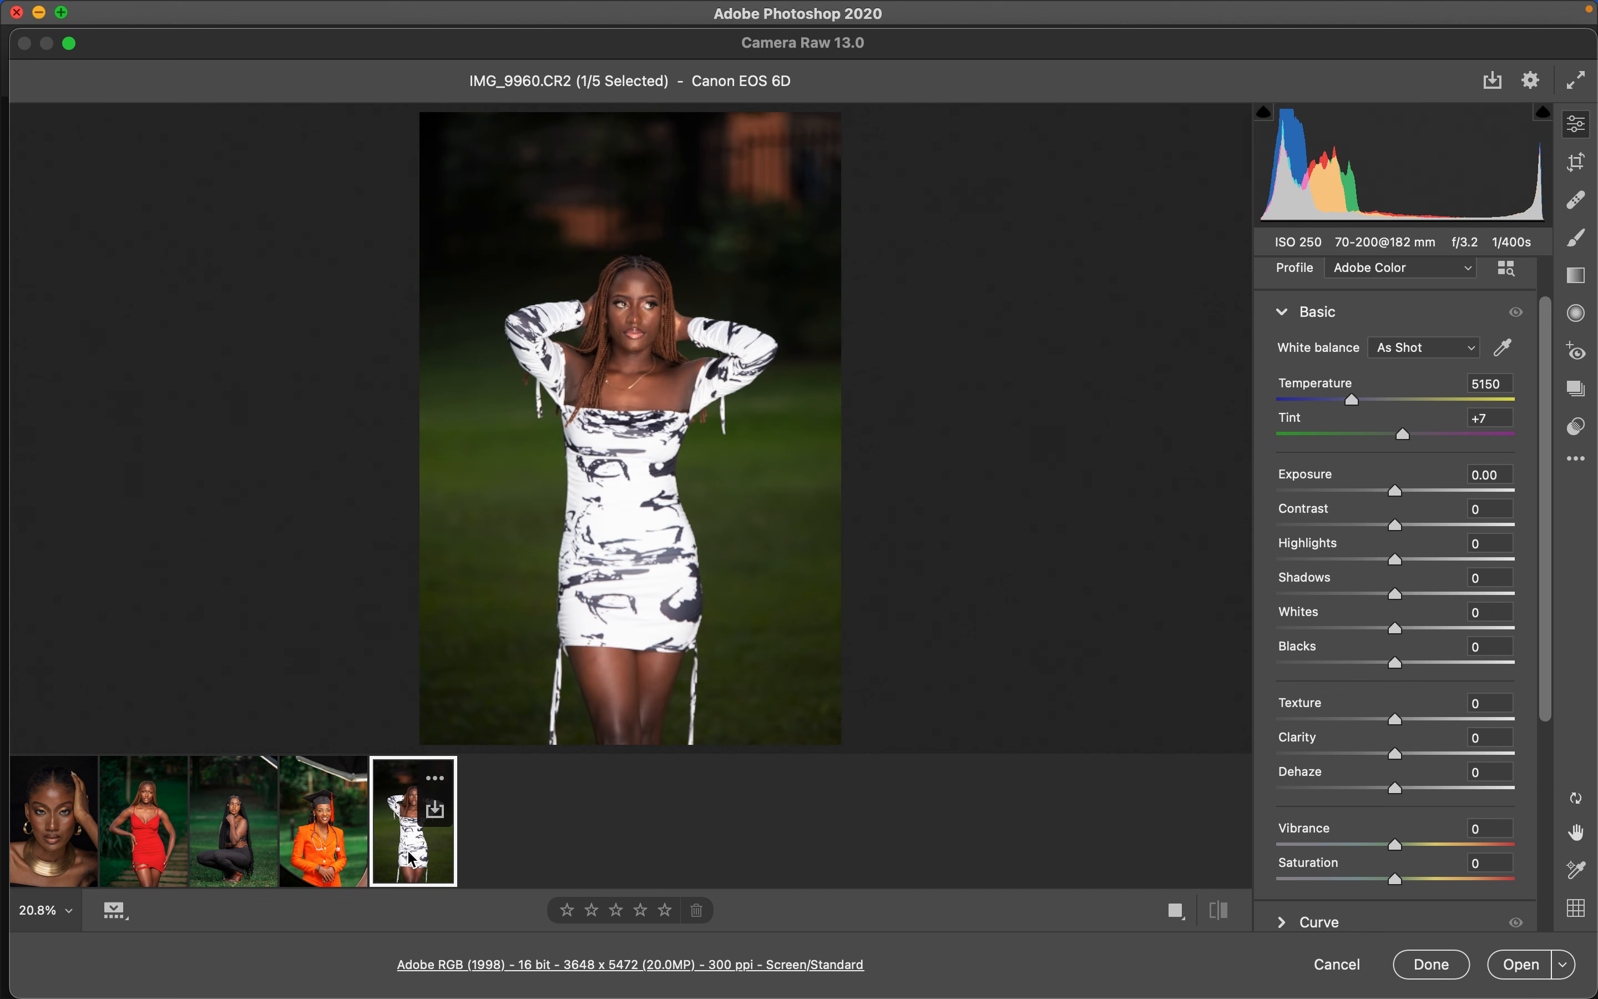
{"action": "left_click", "coordinate": [1577, 458]}
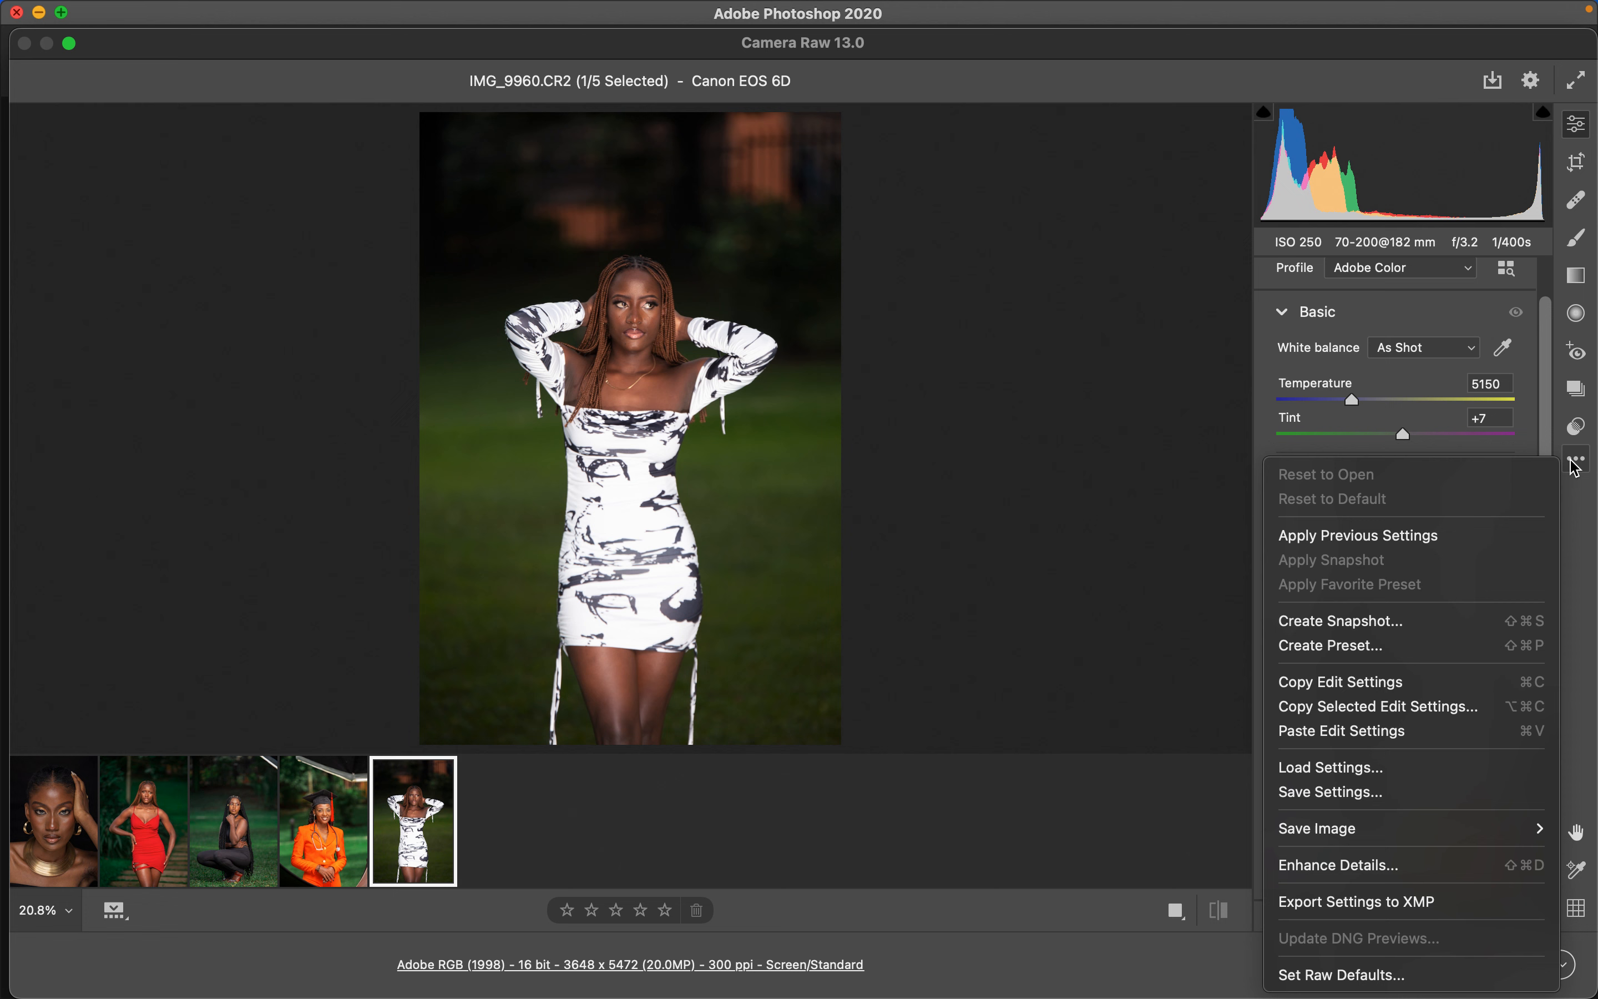
{"action": "left_click", "coordinate": [1331, 731]}
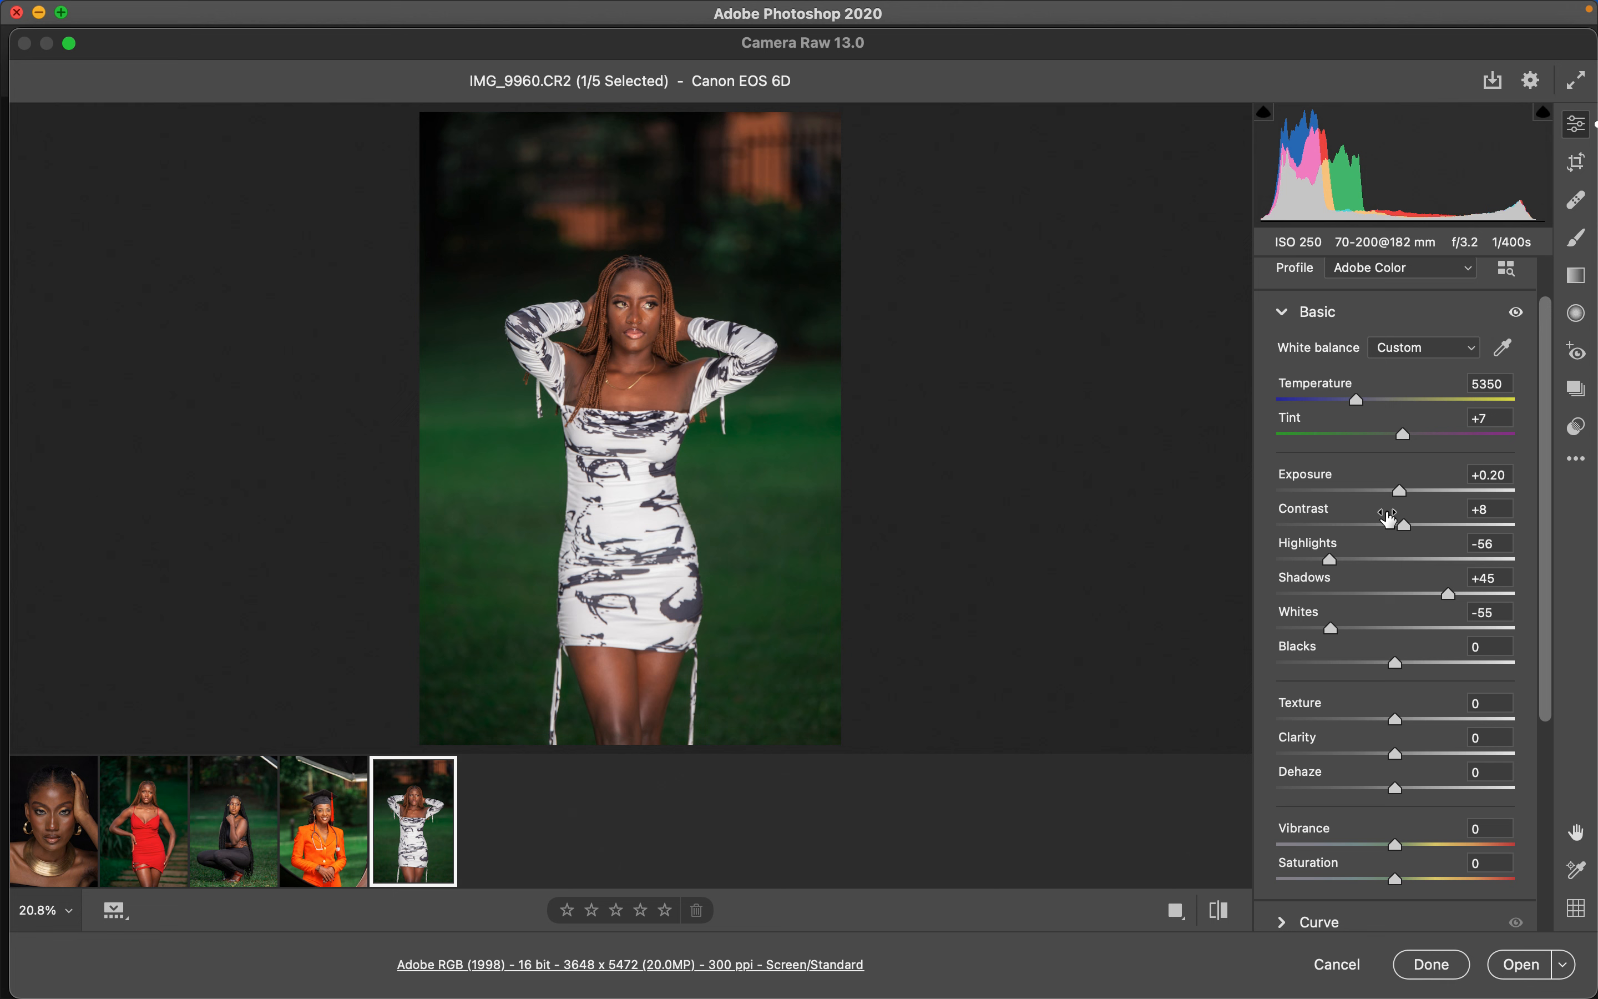
- Raise the white-dress portrait's exposure to +0.50 and shadows to +48
{"action": "left_click_drag", "start_coordinate": [1405, 500], "coordinate": [1414, 503]}
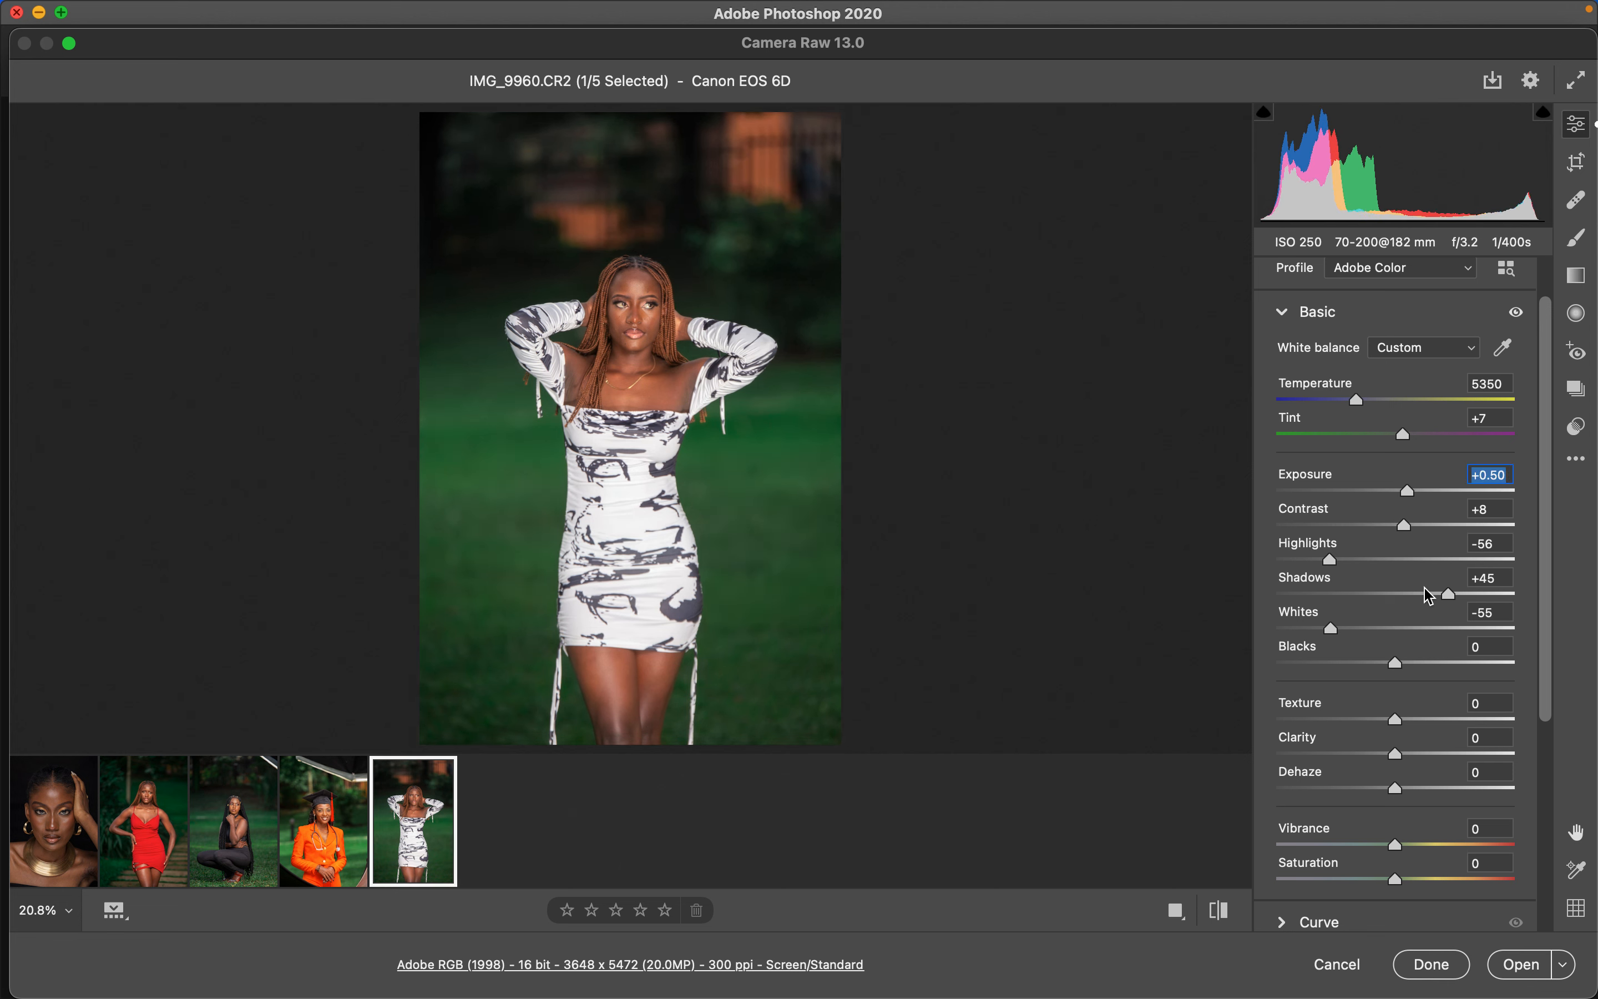
{"action": "left_click_drag", "start_coordinate": [1459, 600], "coordinate": [1454, 600]}
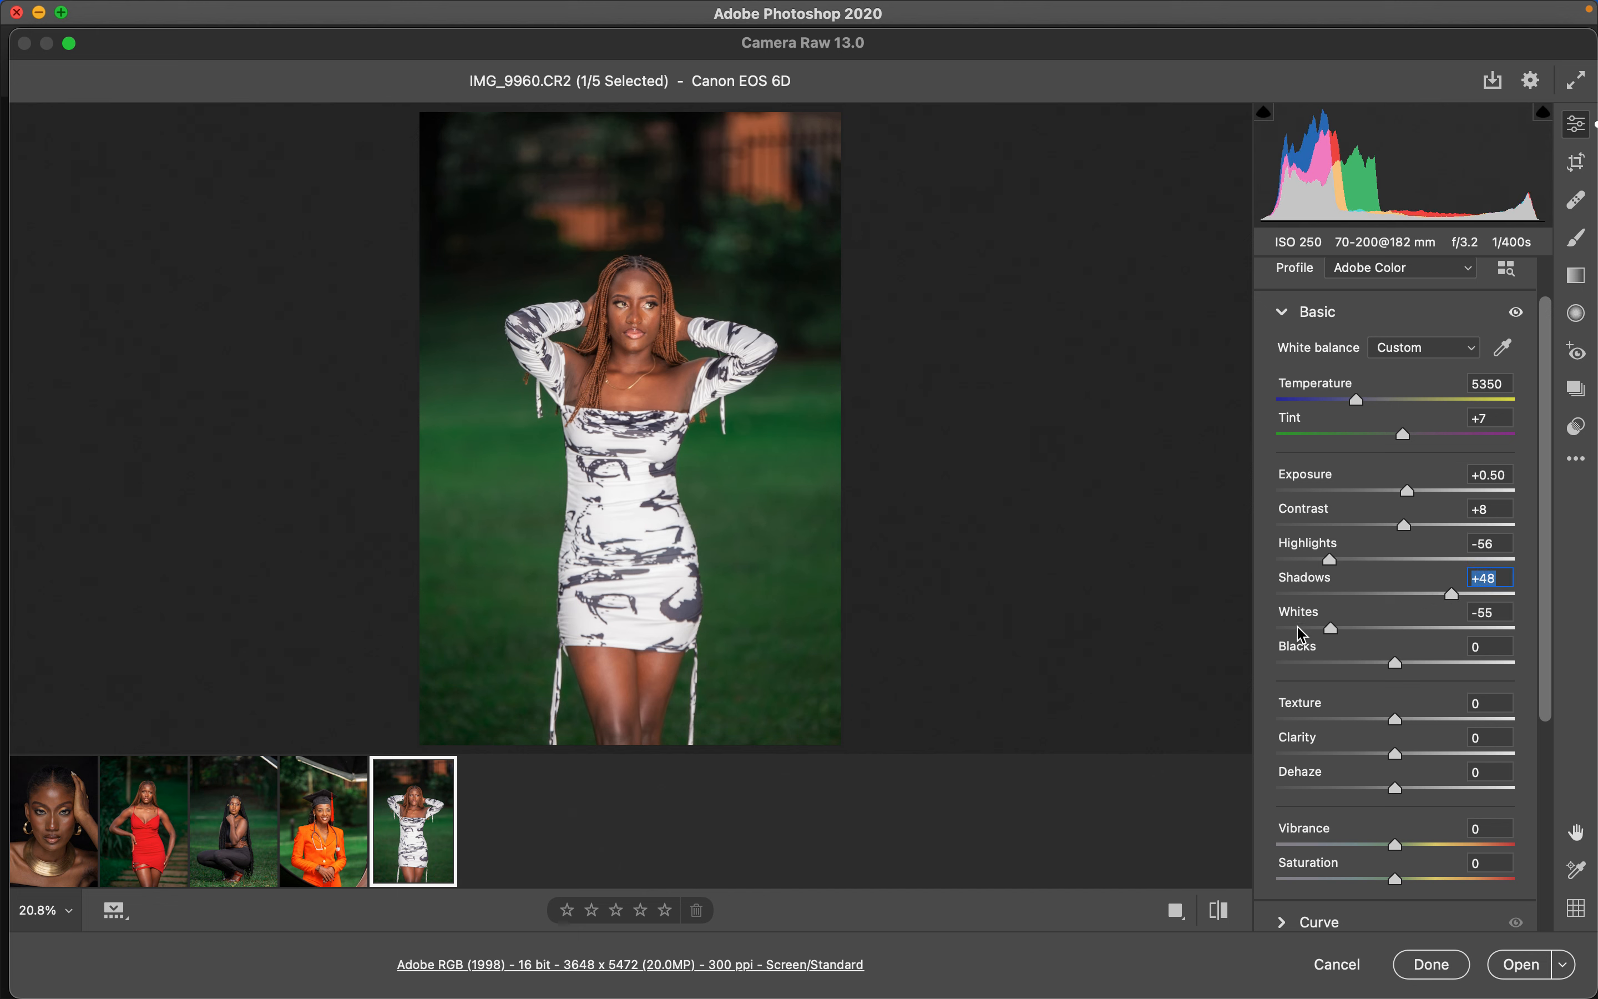
- Step through each portrait in the filmstrip to compare the edits
{"action": "left_click", "coordinate": [355, 849]}
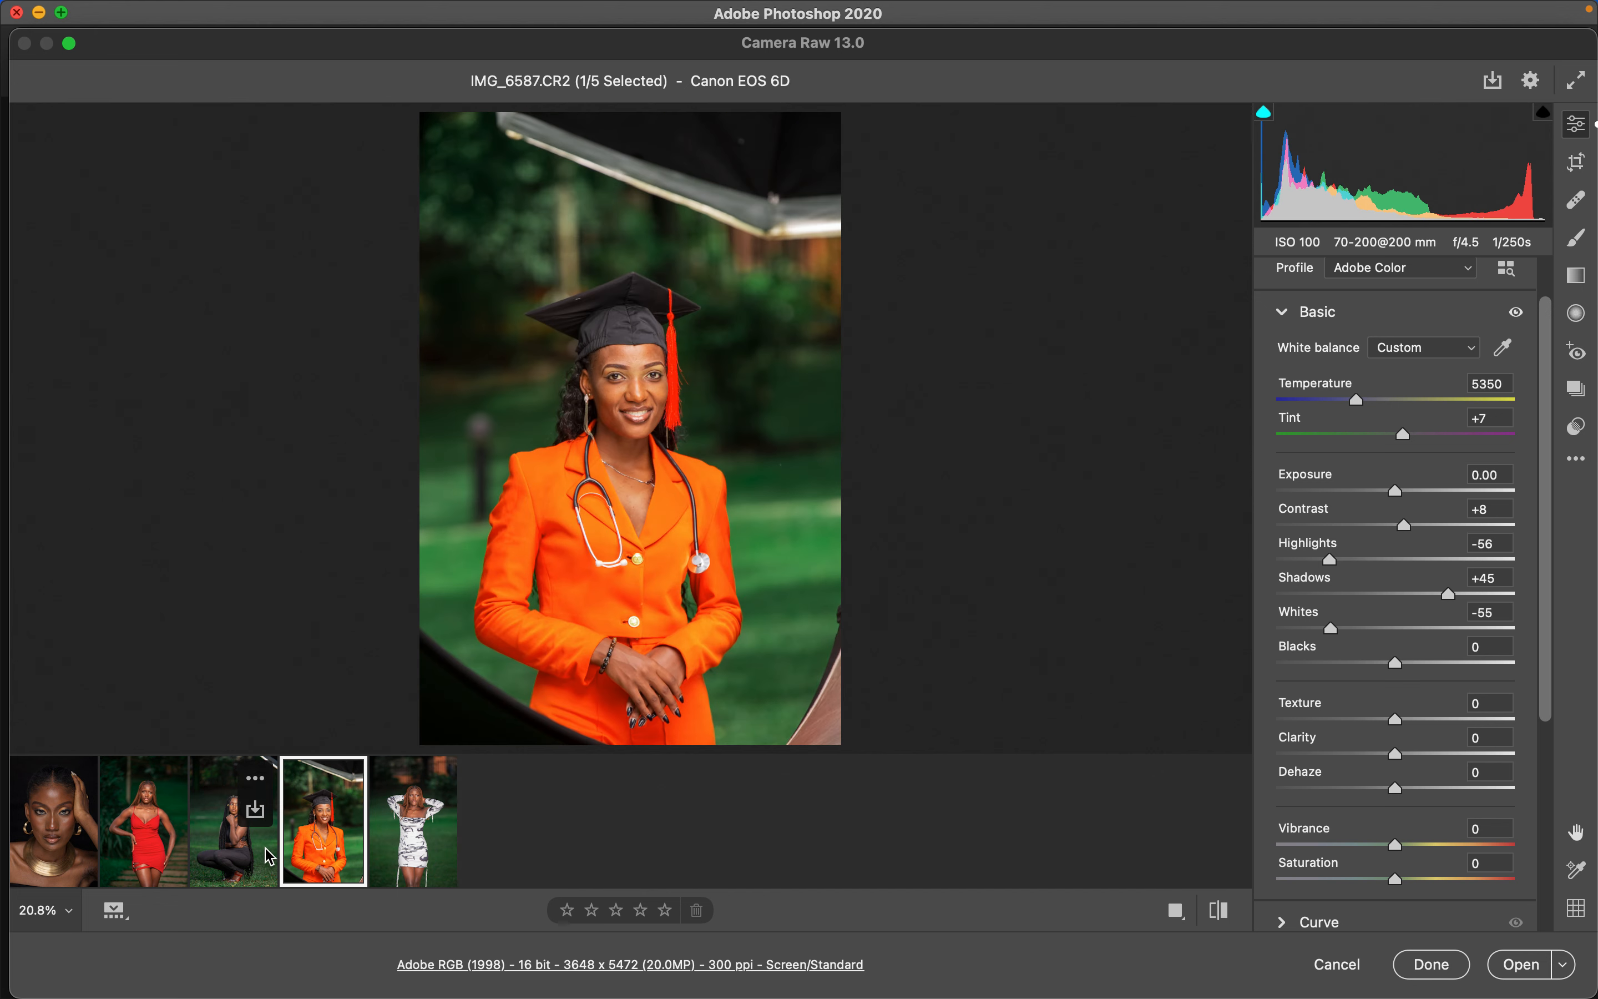
{"action": "left_click", "coordinate": [237, 870]}
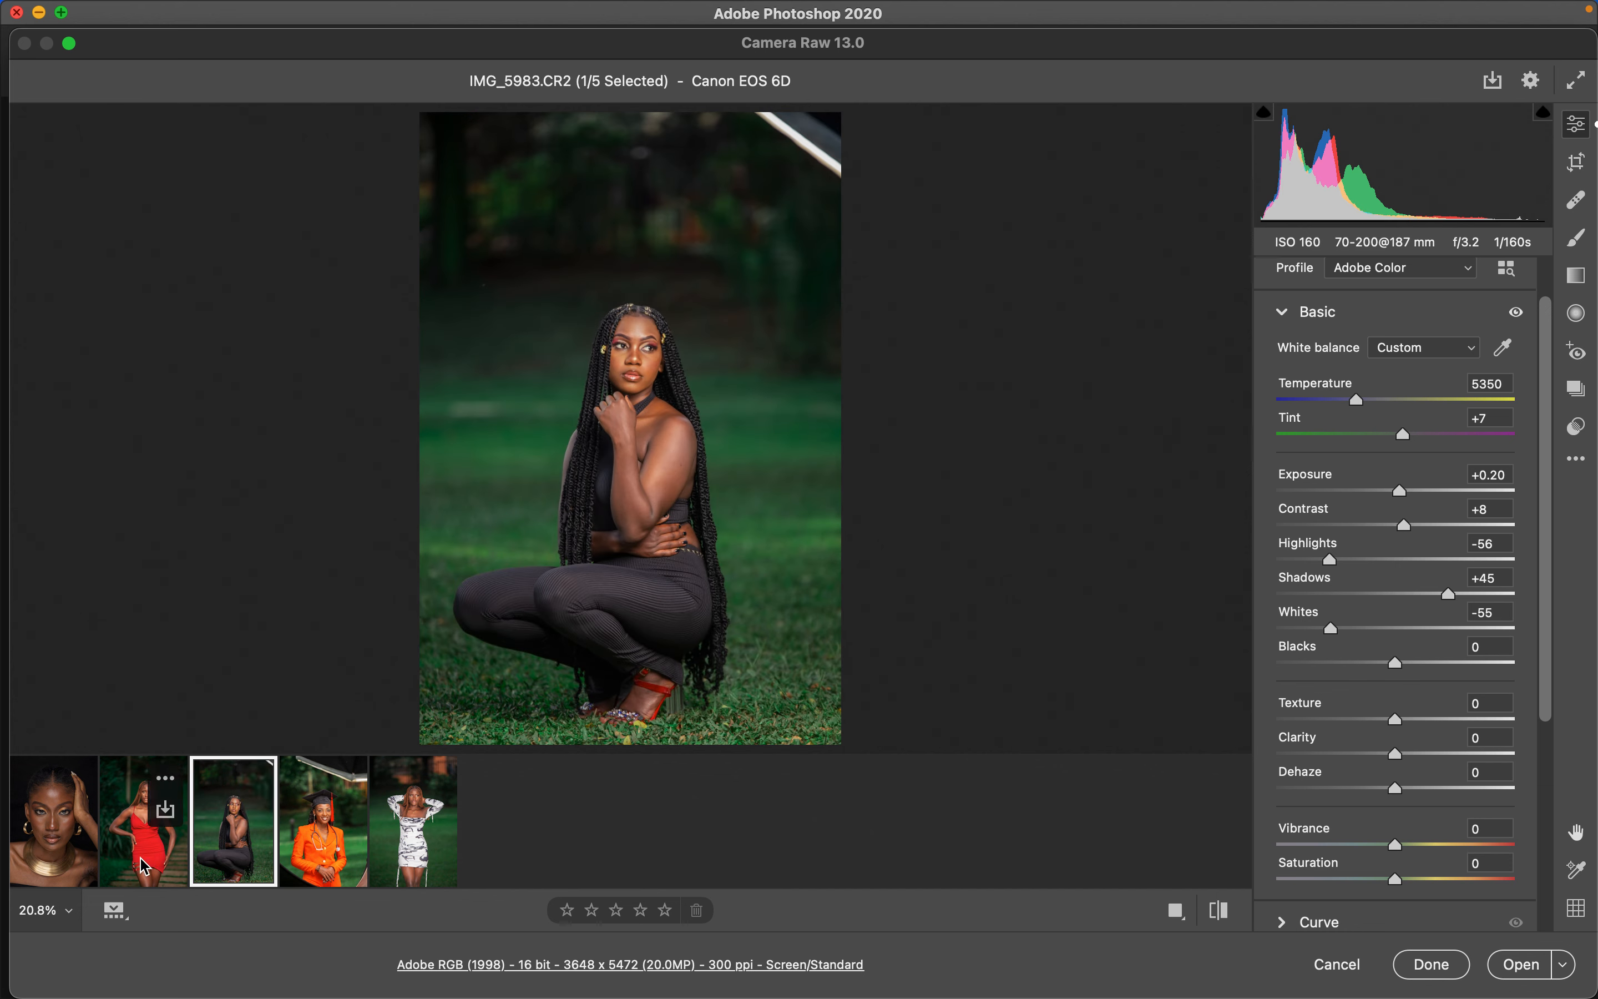
{"action": "left_click", "coordinate": [156, 846]}
{"action": "left_click", "coordinate": [251, 872]}
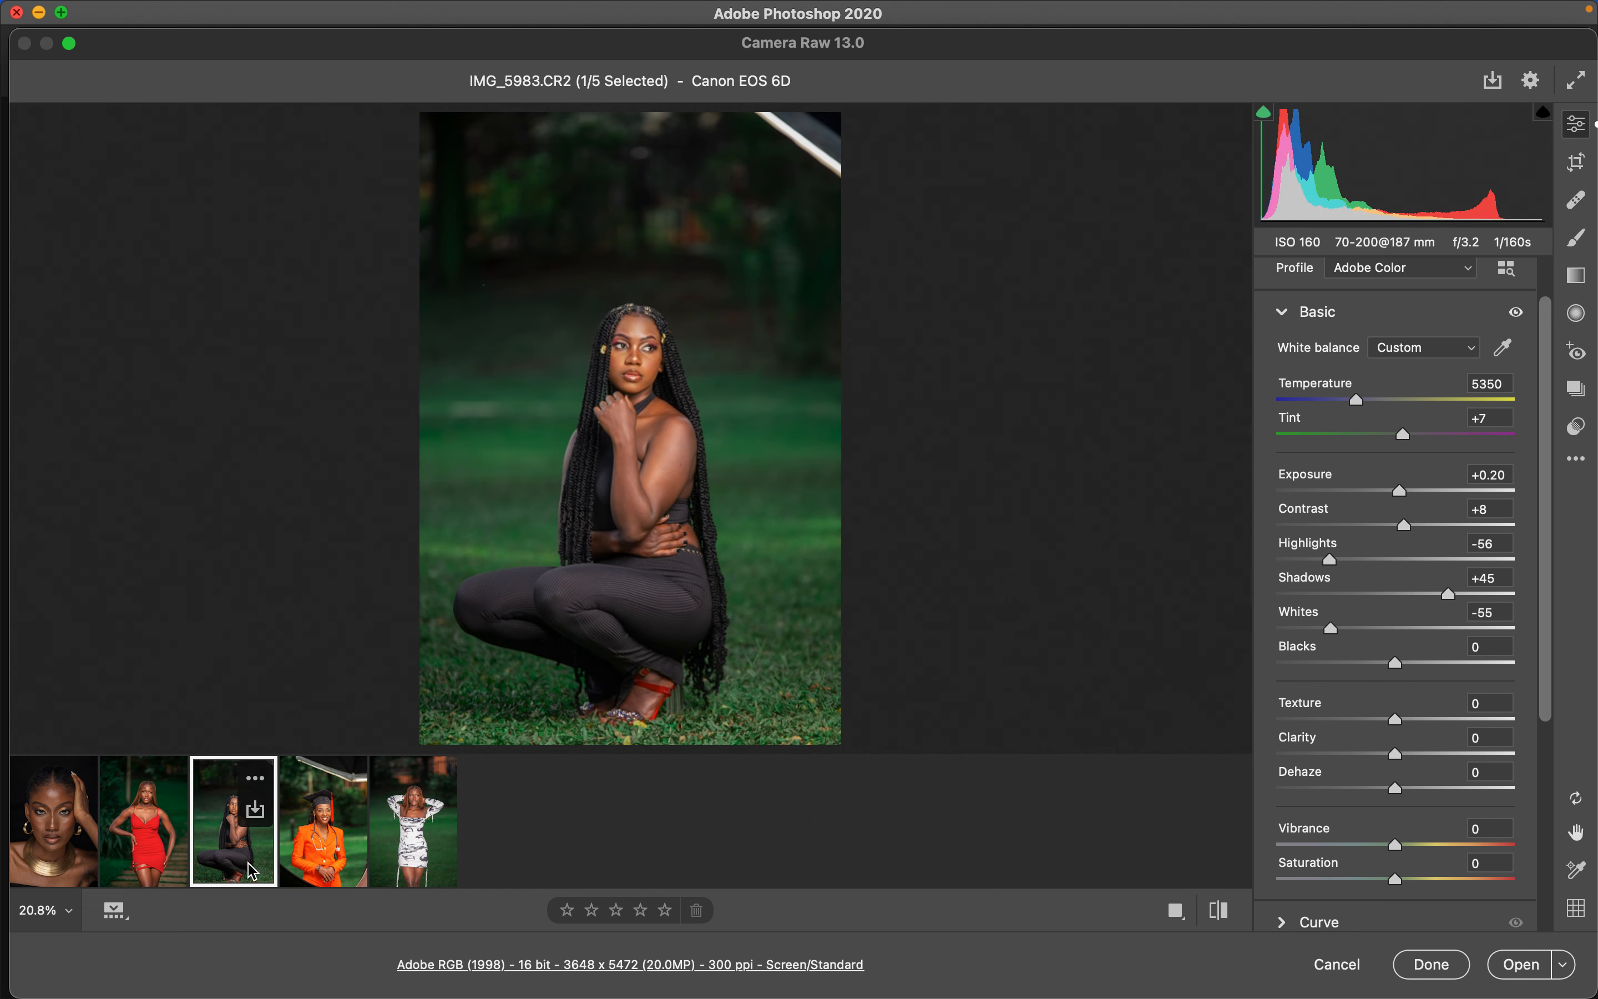
{"action": "left_click", "coordinate": [312, 862]}
{"action": "left_click", "coordinate": [400, 861]}
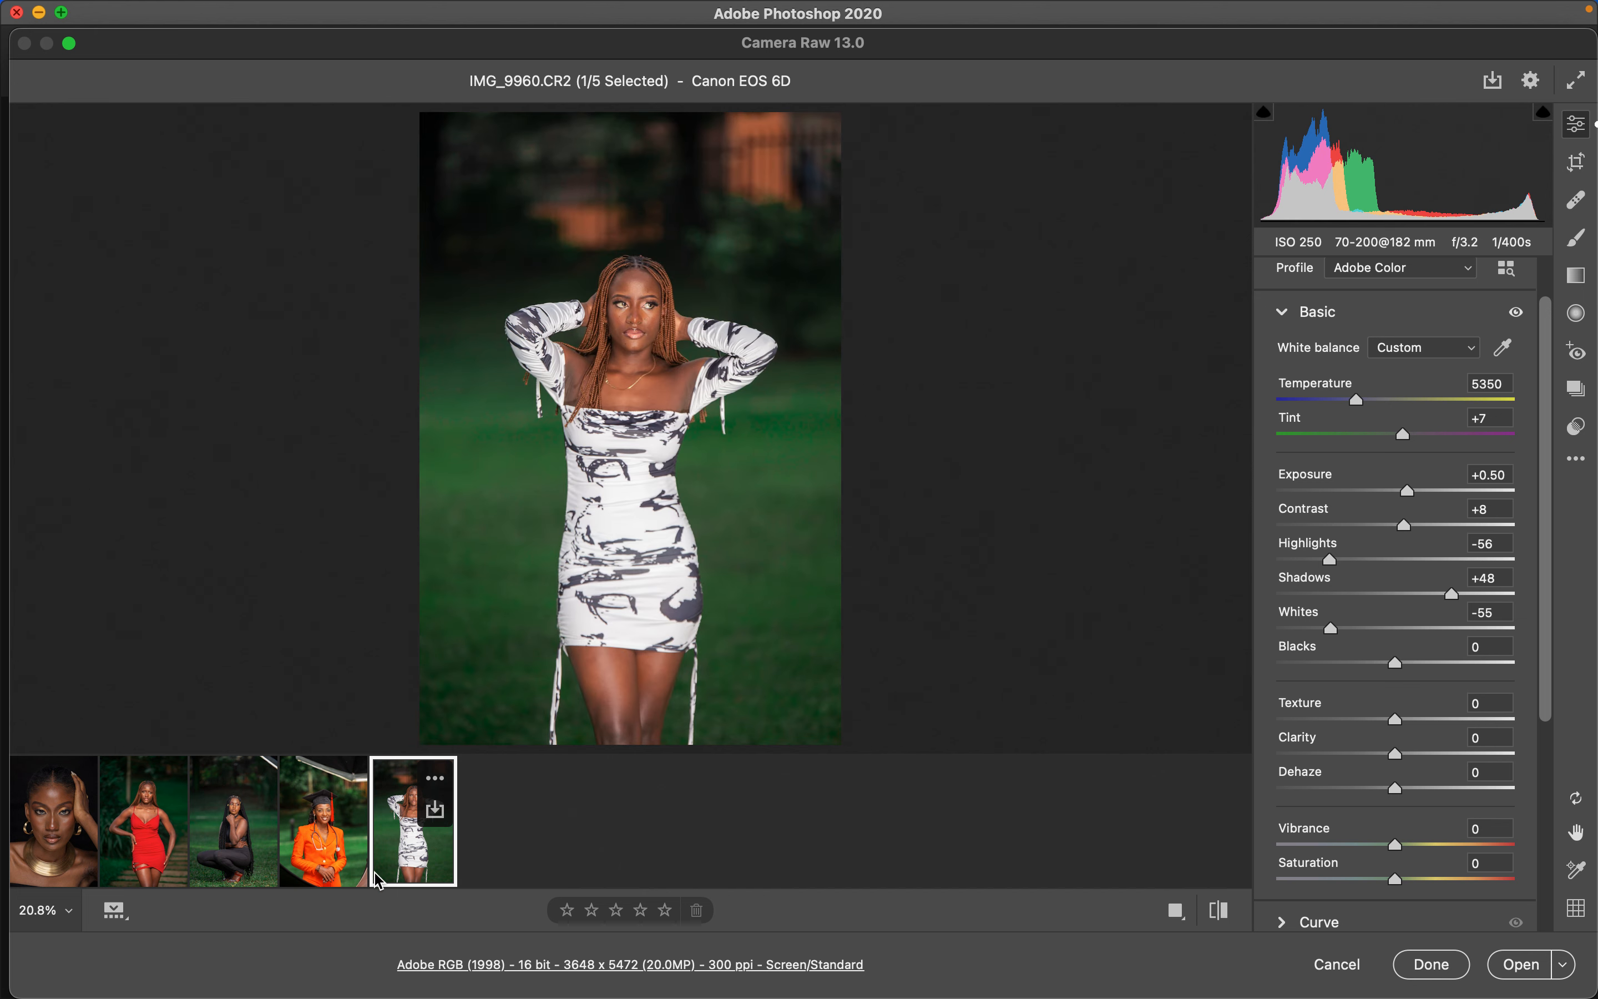
{"action": "left_click", "coordinate": [58, 866]}
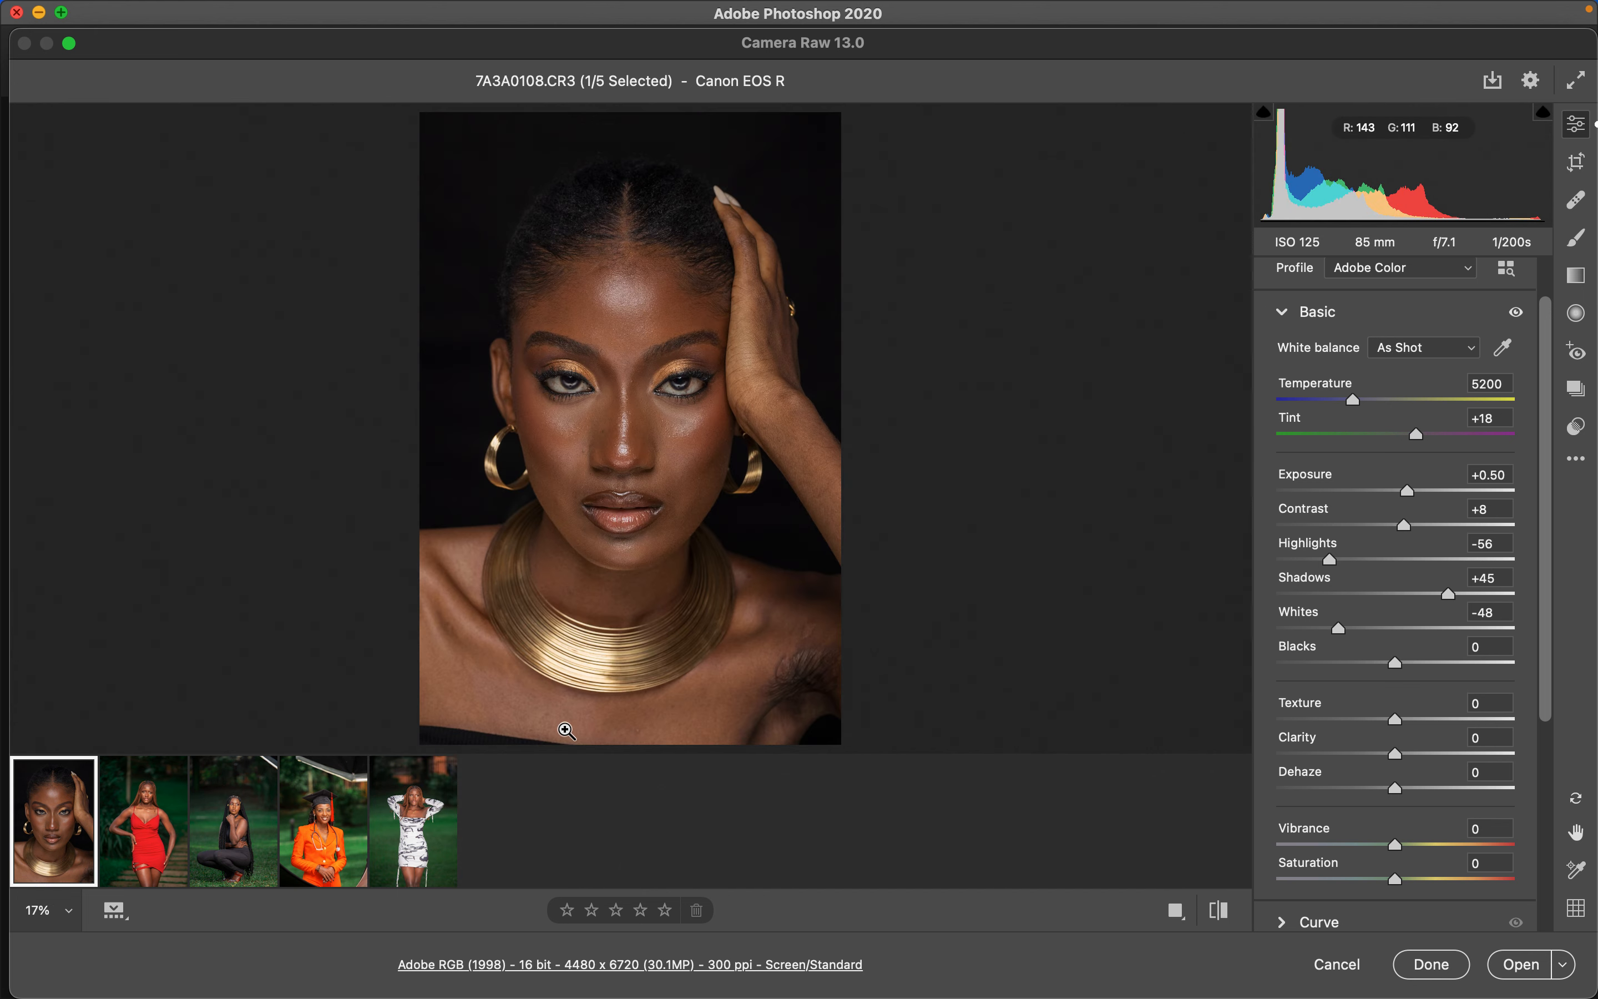
{"action": "left_click", "coordinate": [162, 868]}
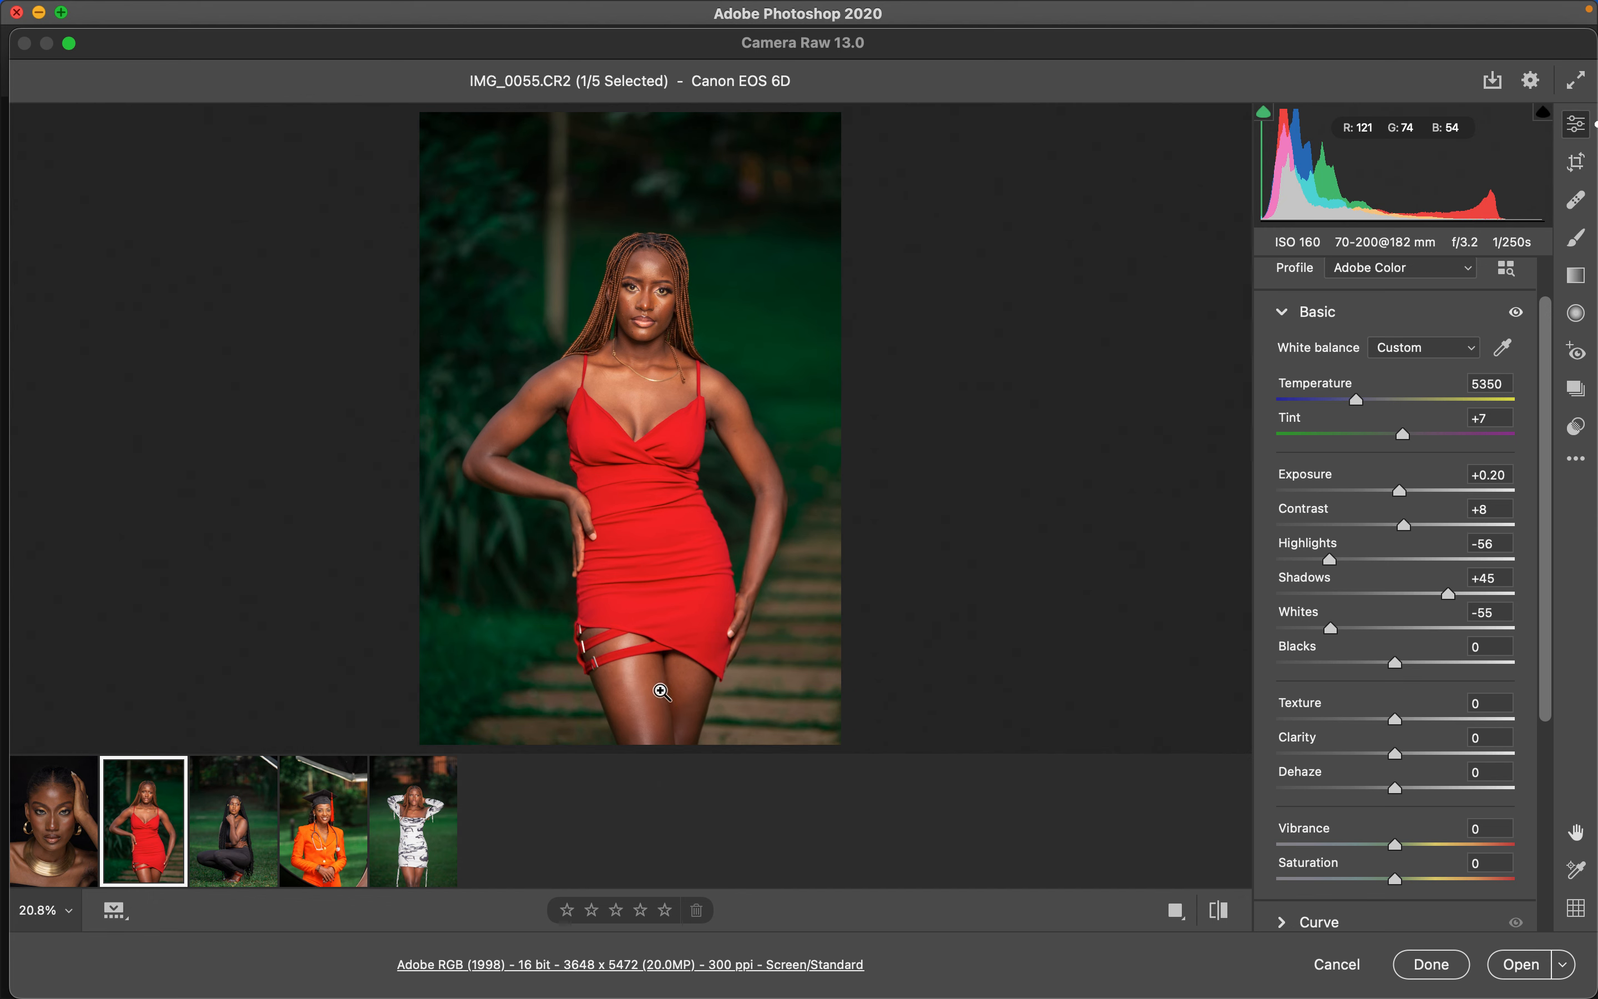
- Zoom in on details of the red-dress, crouching and white-dress portraits to inspect the applied edits
{"action": "left_click", "coordinate": [535, 406]}
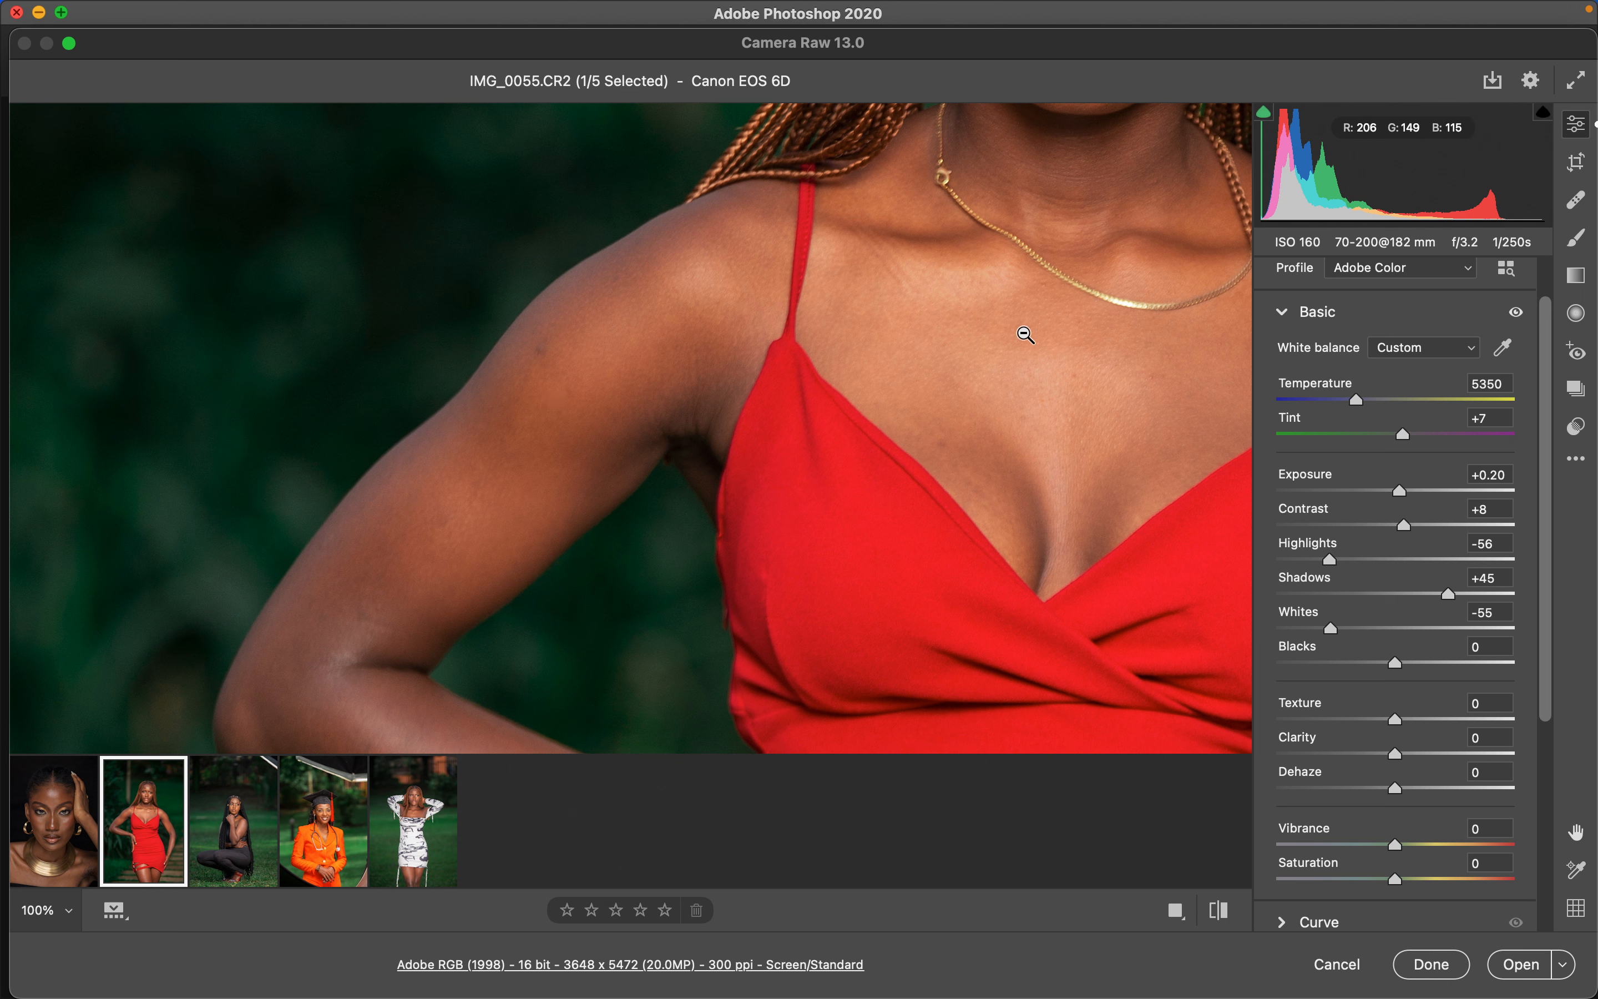
{"action": "left_click", "coordinate": [1056, 393]}
{"action": "left_click", "coordinate": [240, 860]}
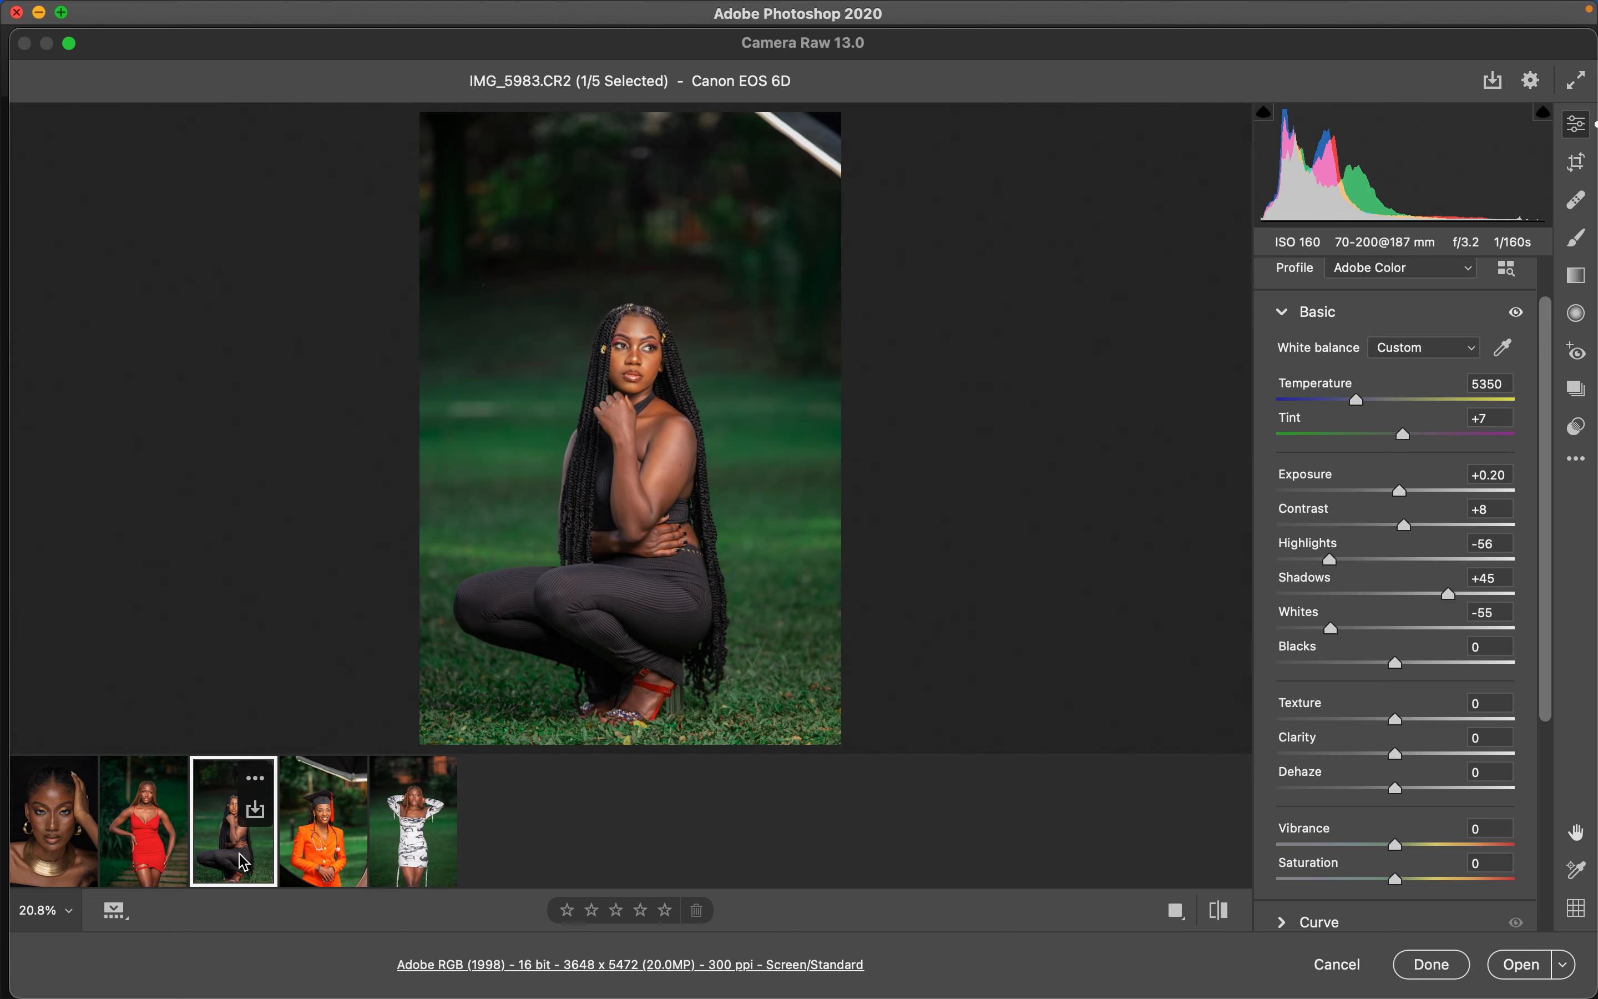
{"action": "left_click", "coordinate": [642, 683]}
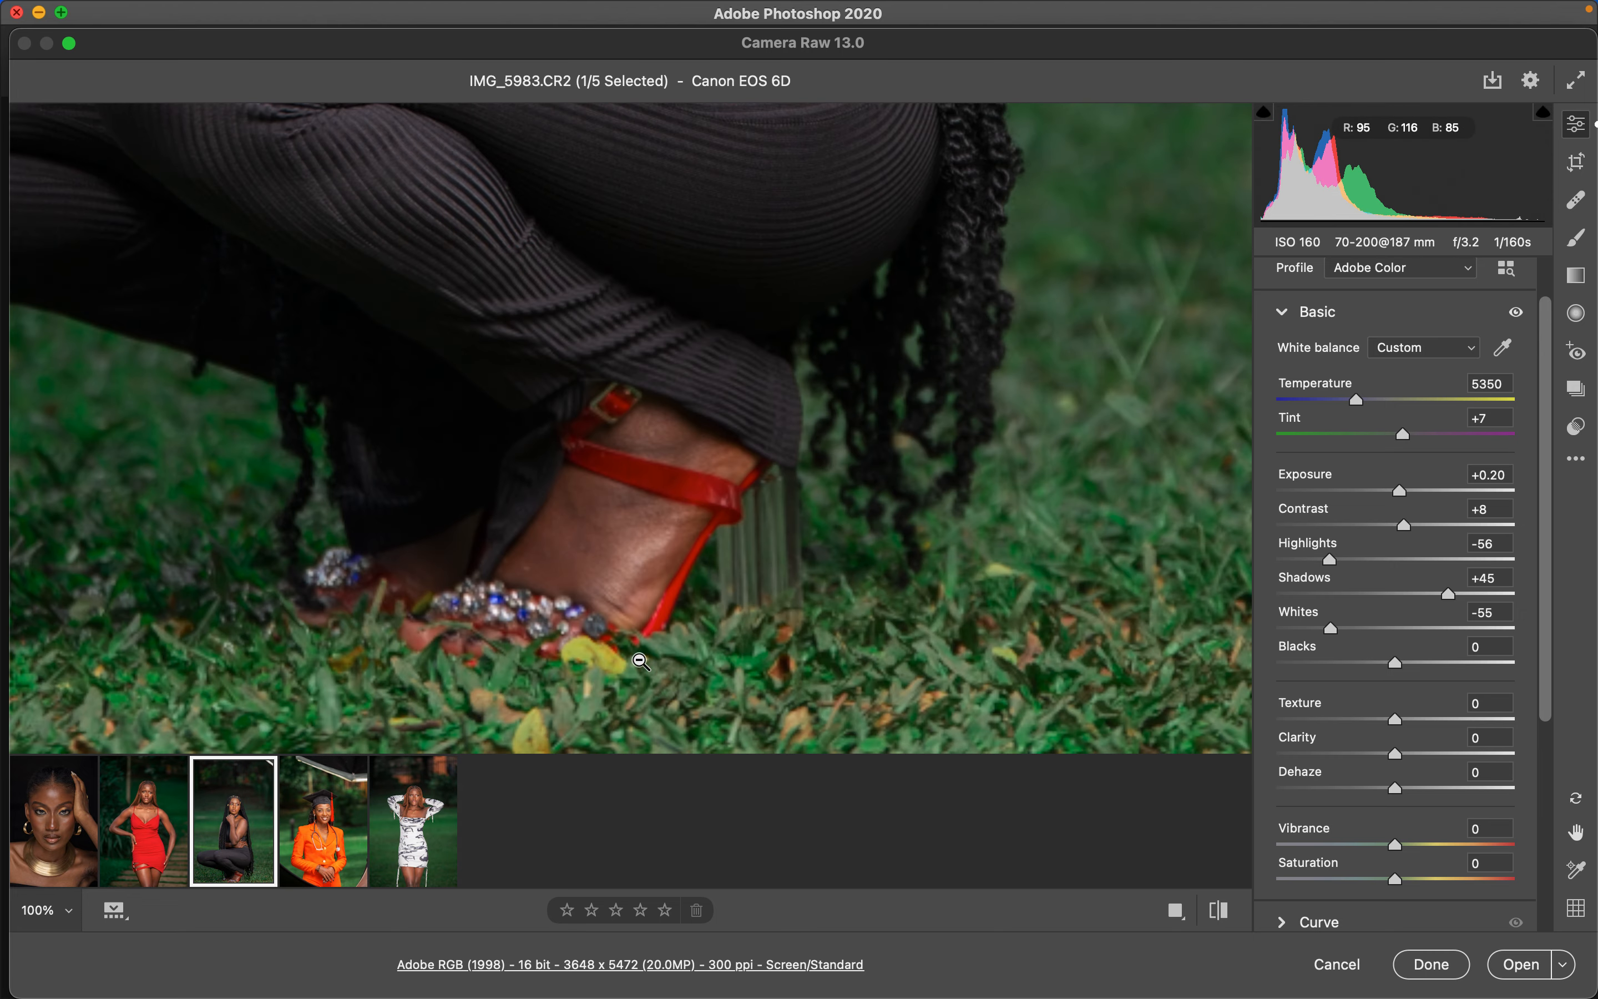
{"action": "left_click", "coordinate": [628, 531]}
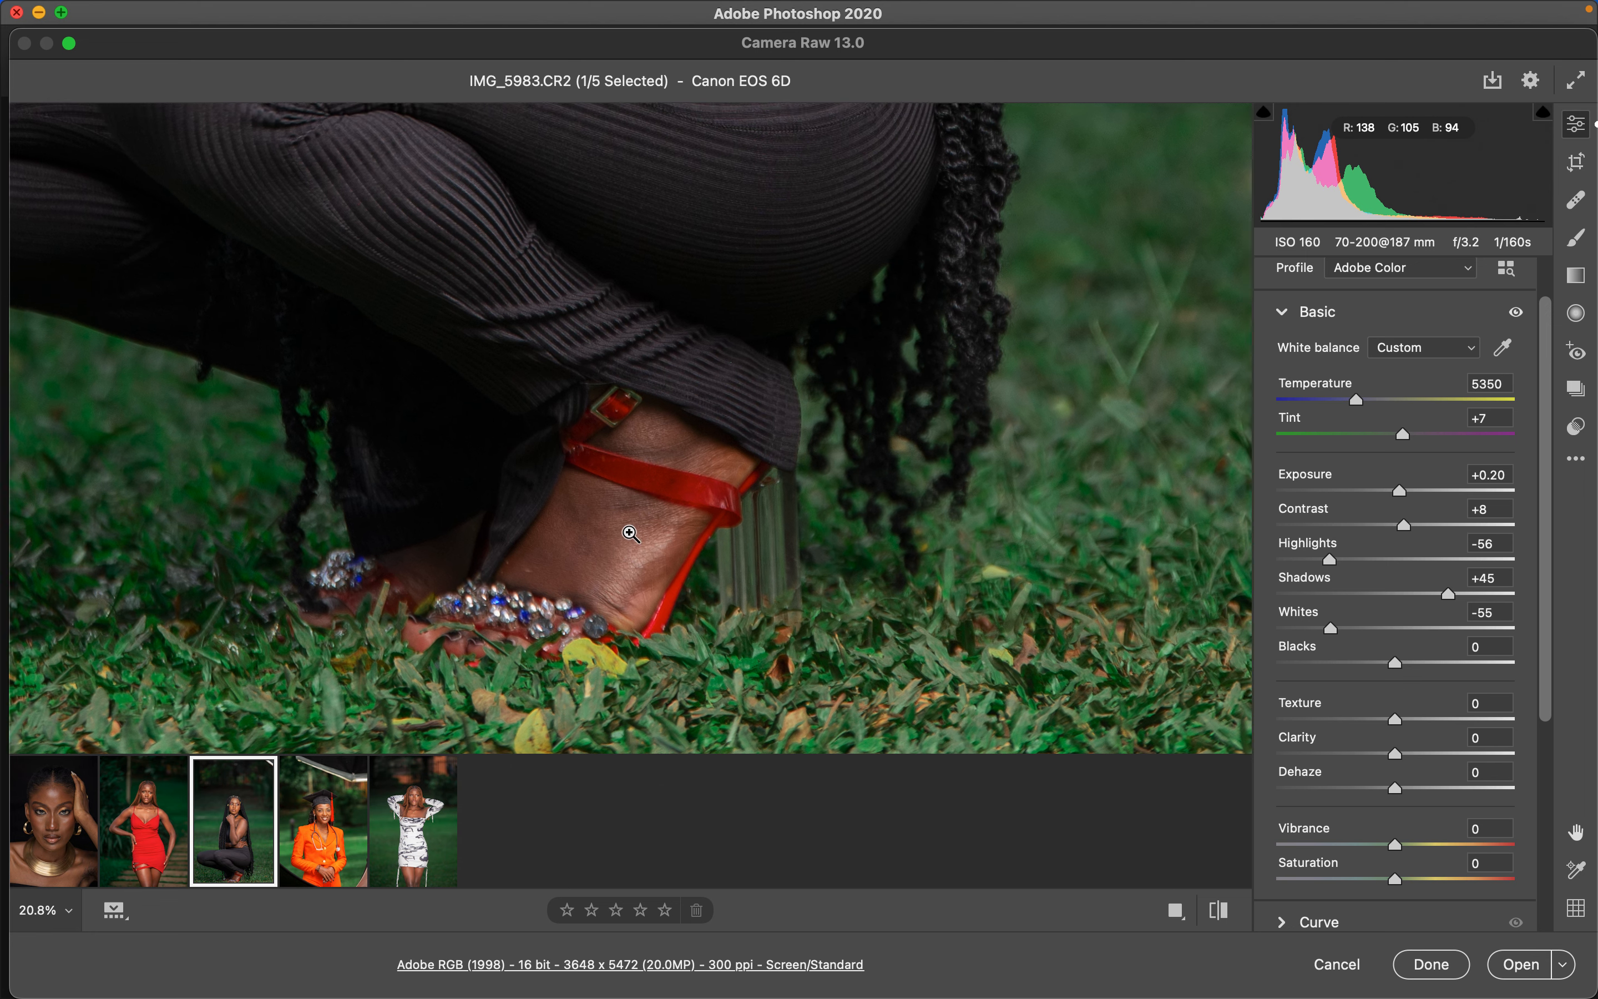
{"action": "left_click", "coordinate": [639, 365]}
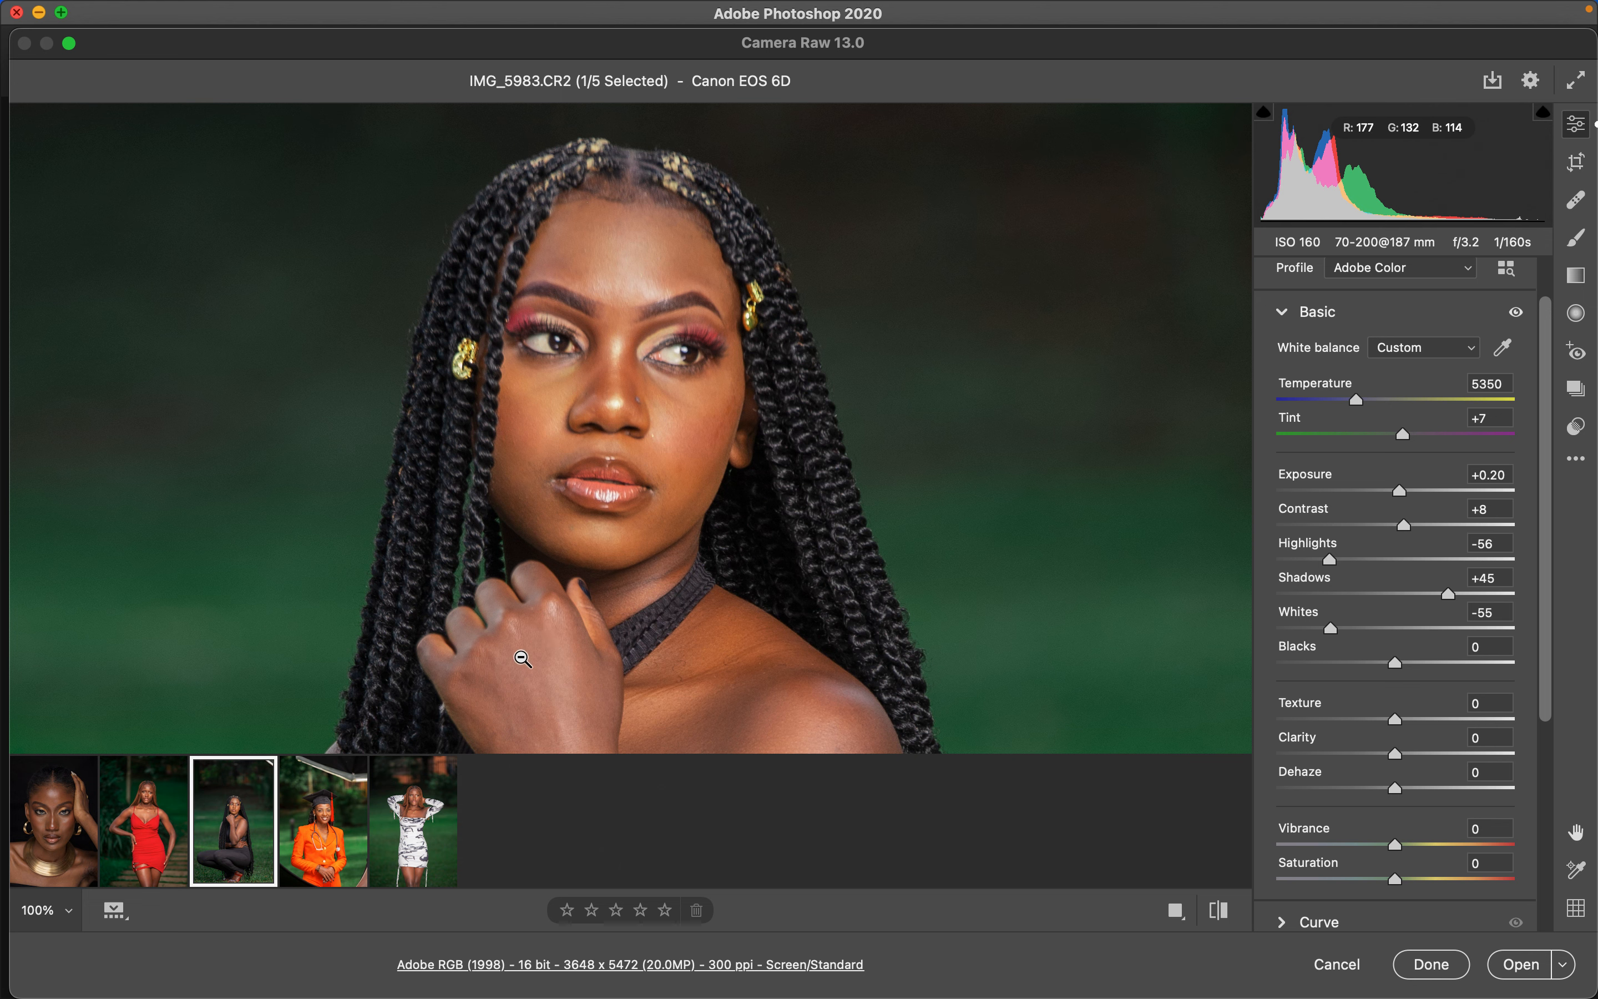
{"action": "mouse_move", "coordinate": [451, 780]}
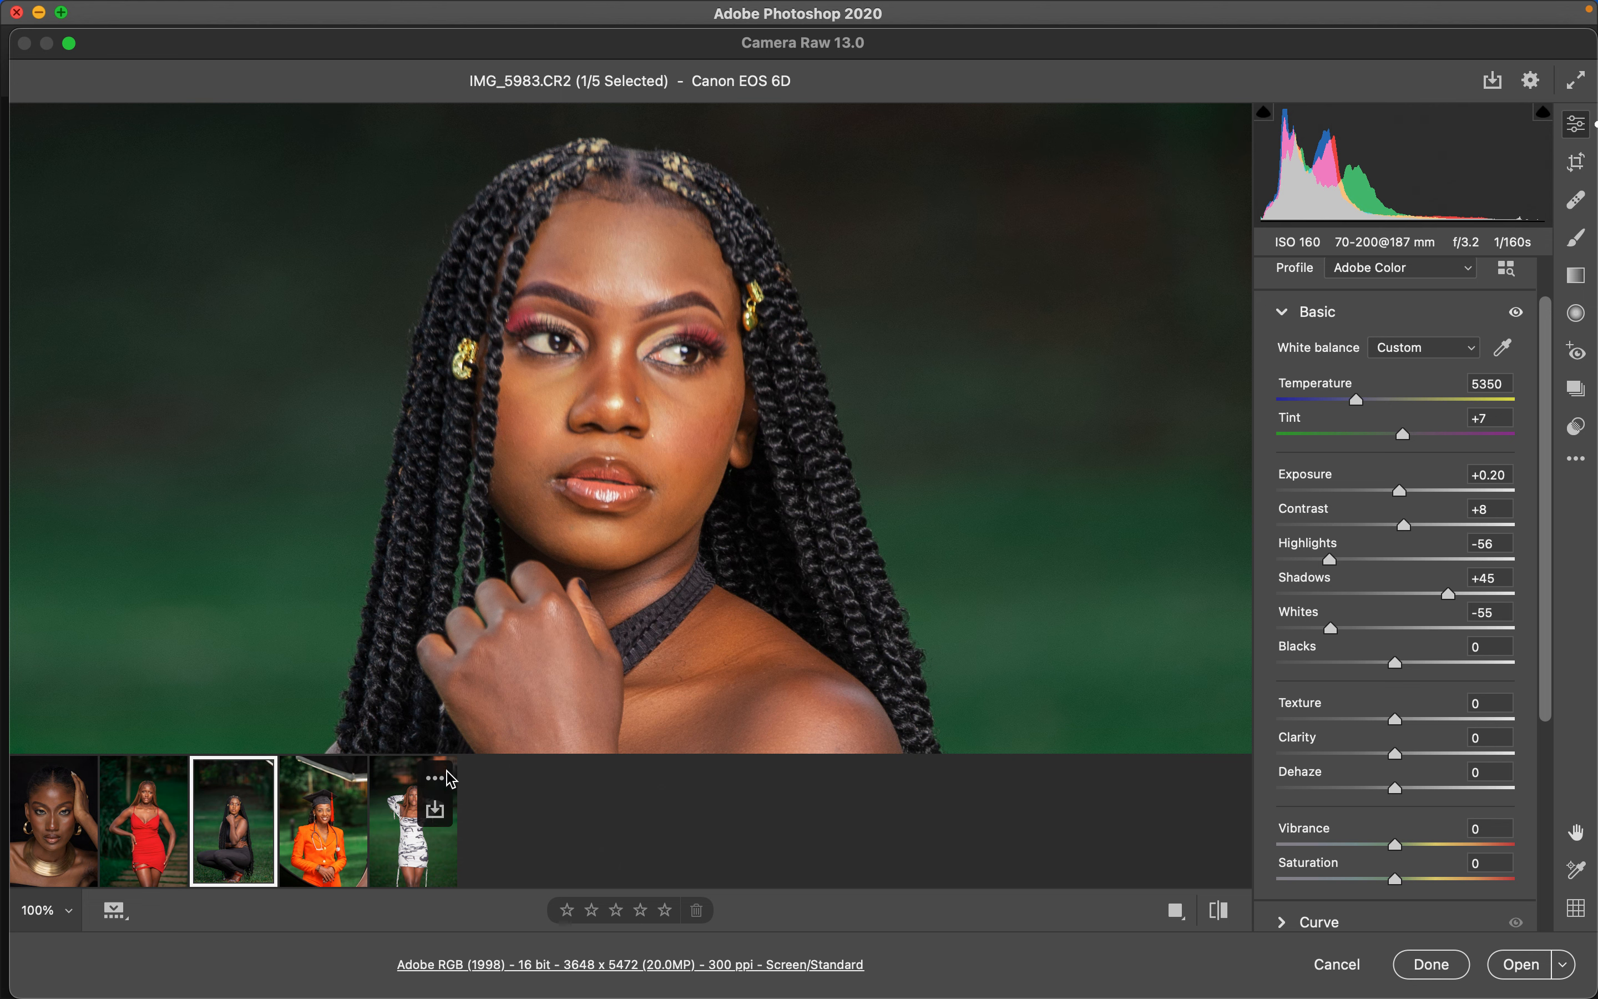
{"action": "left_click", "coordinate": [409, 870]}
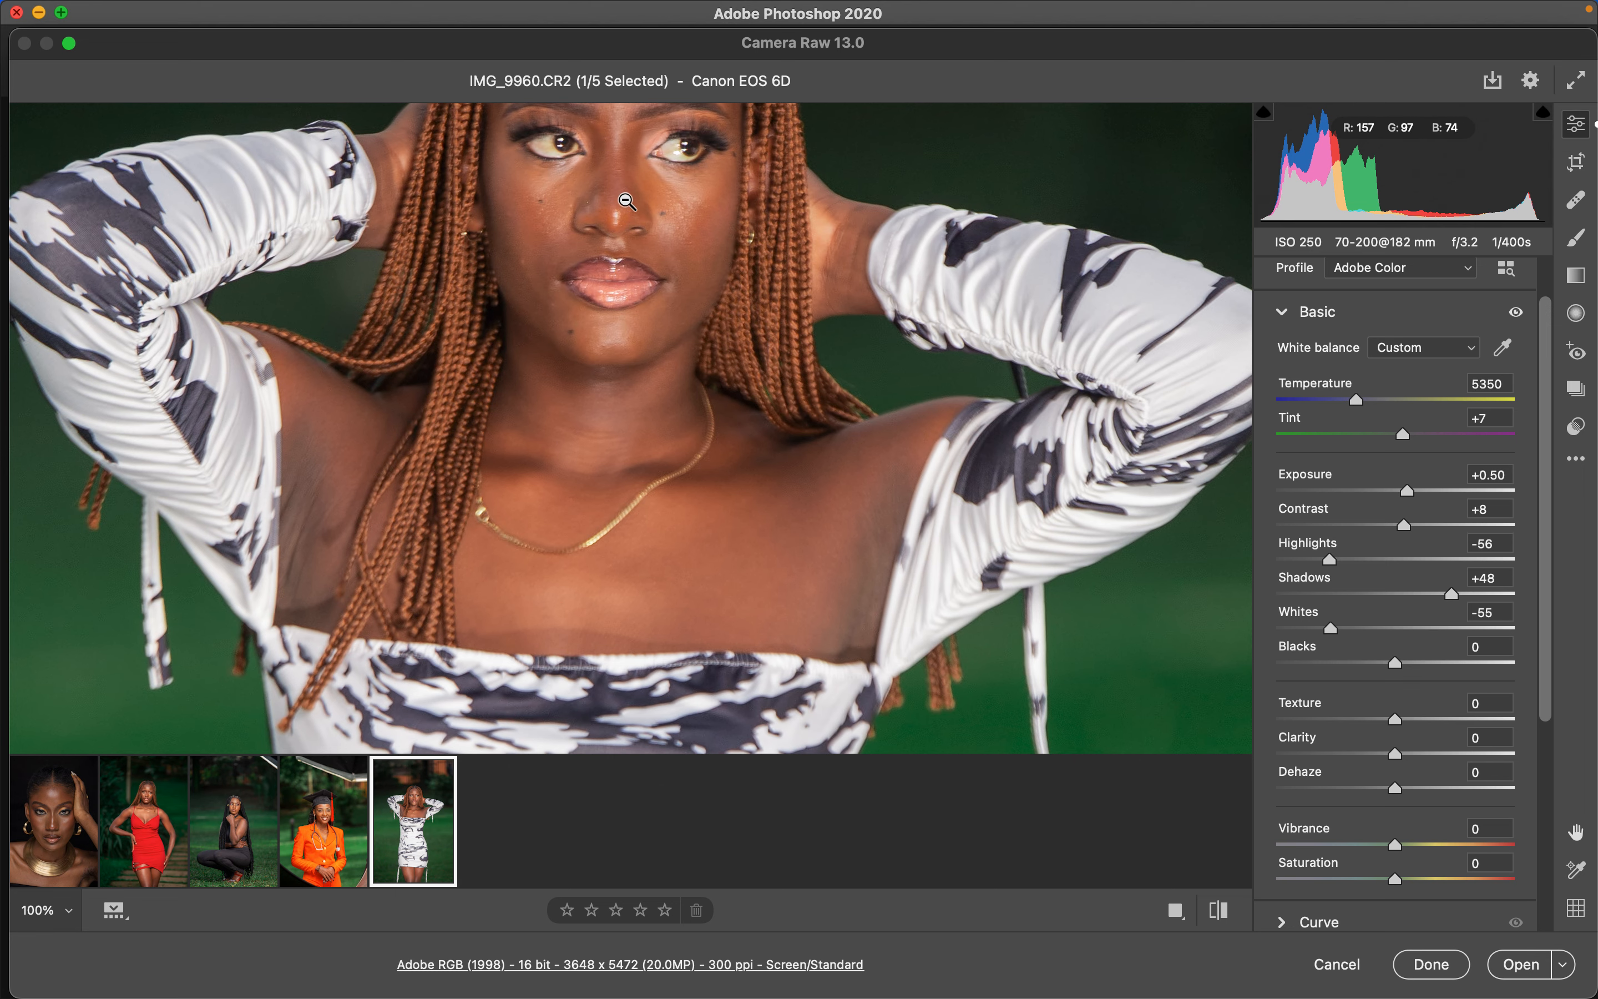
{"action": "scroll", "coordinate": [626, 222], "scroll_direction": "up", "scroll_amount": 1}
{"action": "scroll", "coordinate": [625, 243], "scroll_direction": "down", "scroll_amount": 5}
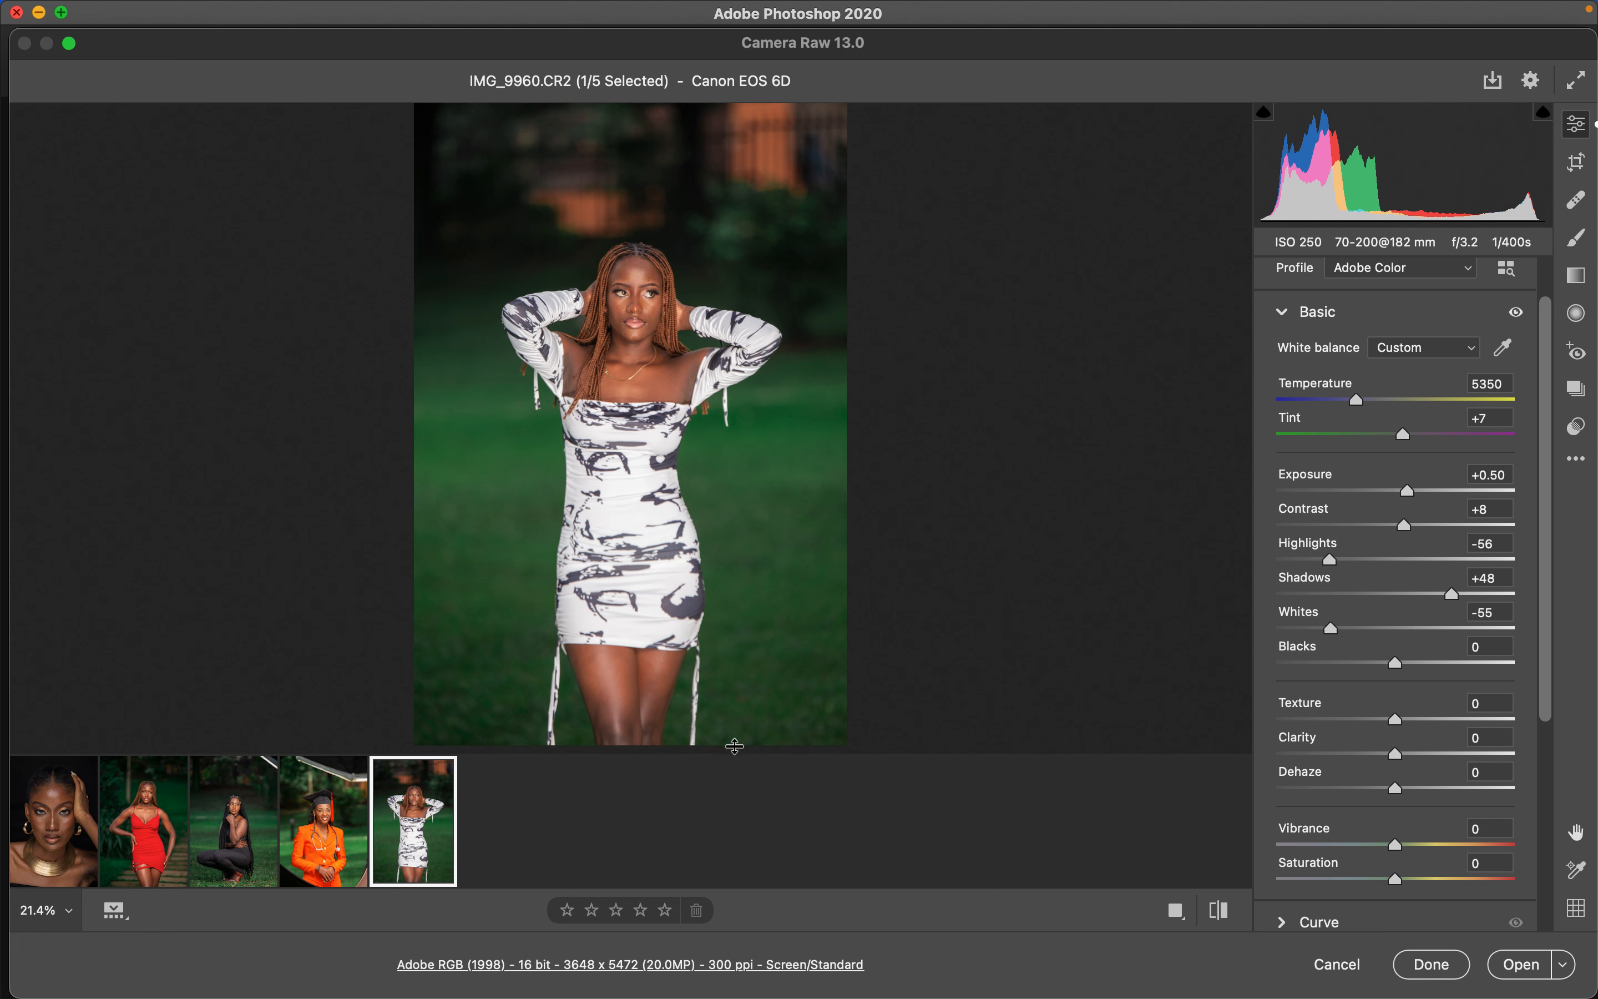
- Select all five portraits in the filmstrip, open them in Photoshop, and browse the opened document tabs
{"action": "key", "text": "super+a"}
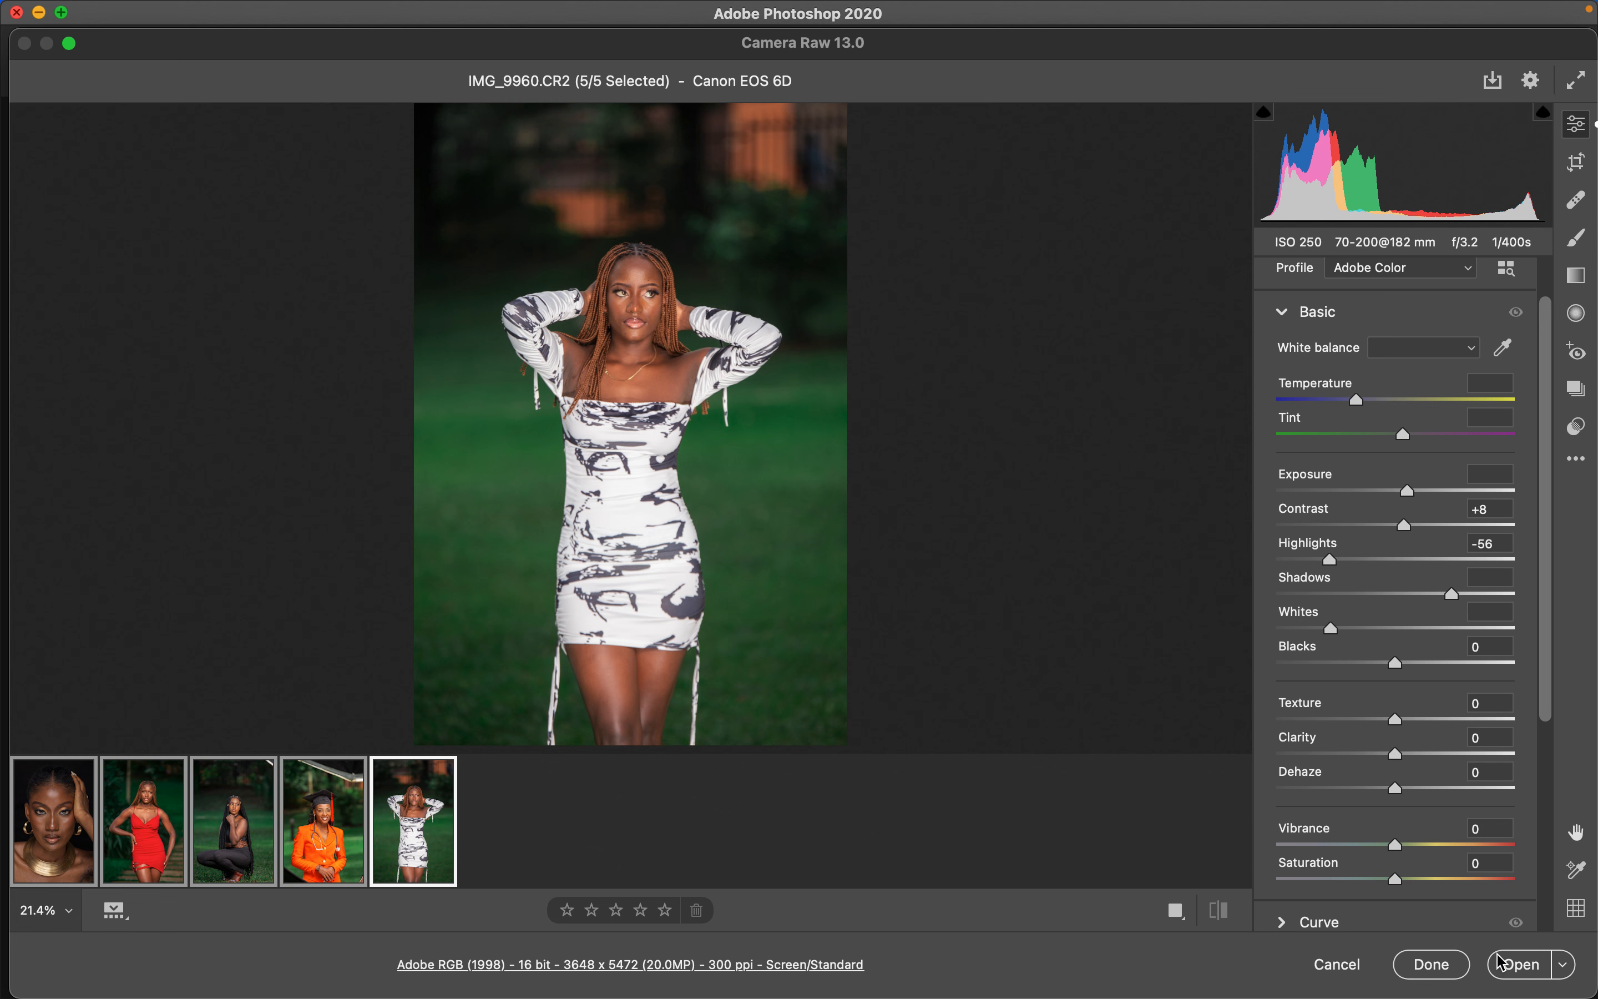
{"action": "left_click", "coordinate": [1516, 971]}
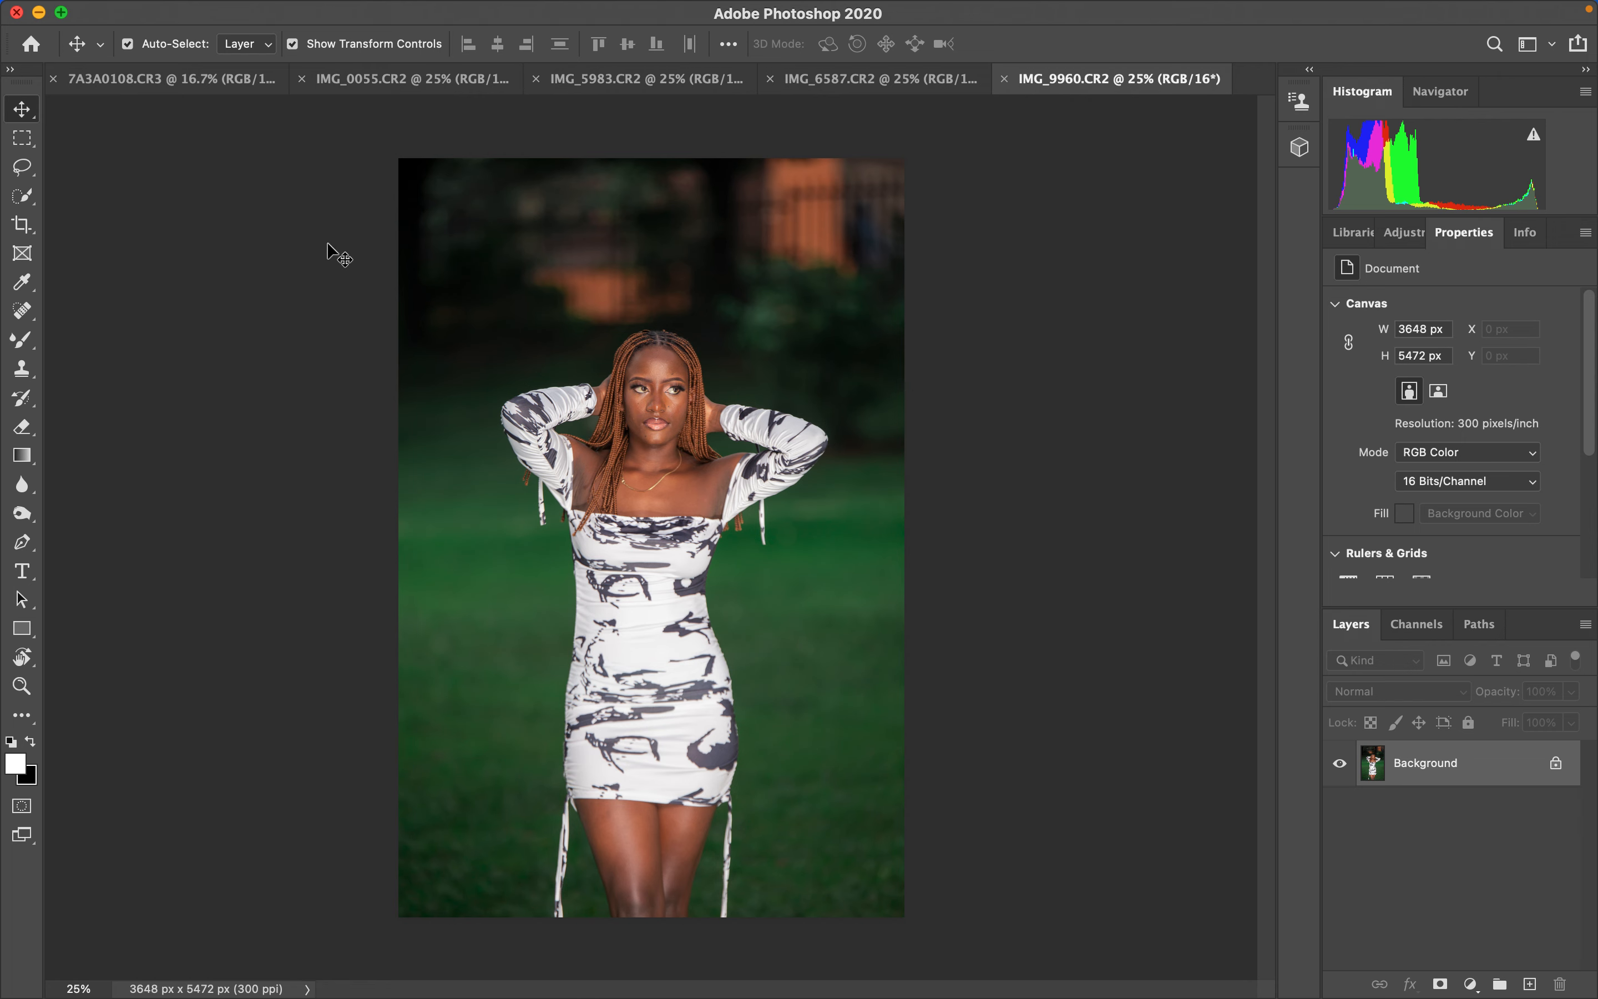
{"action": "left_click", "coordinate": [178, 80]}
{"action": "left_click", "coordinate": [408, 82]}
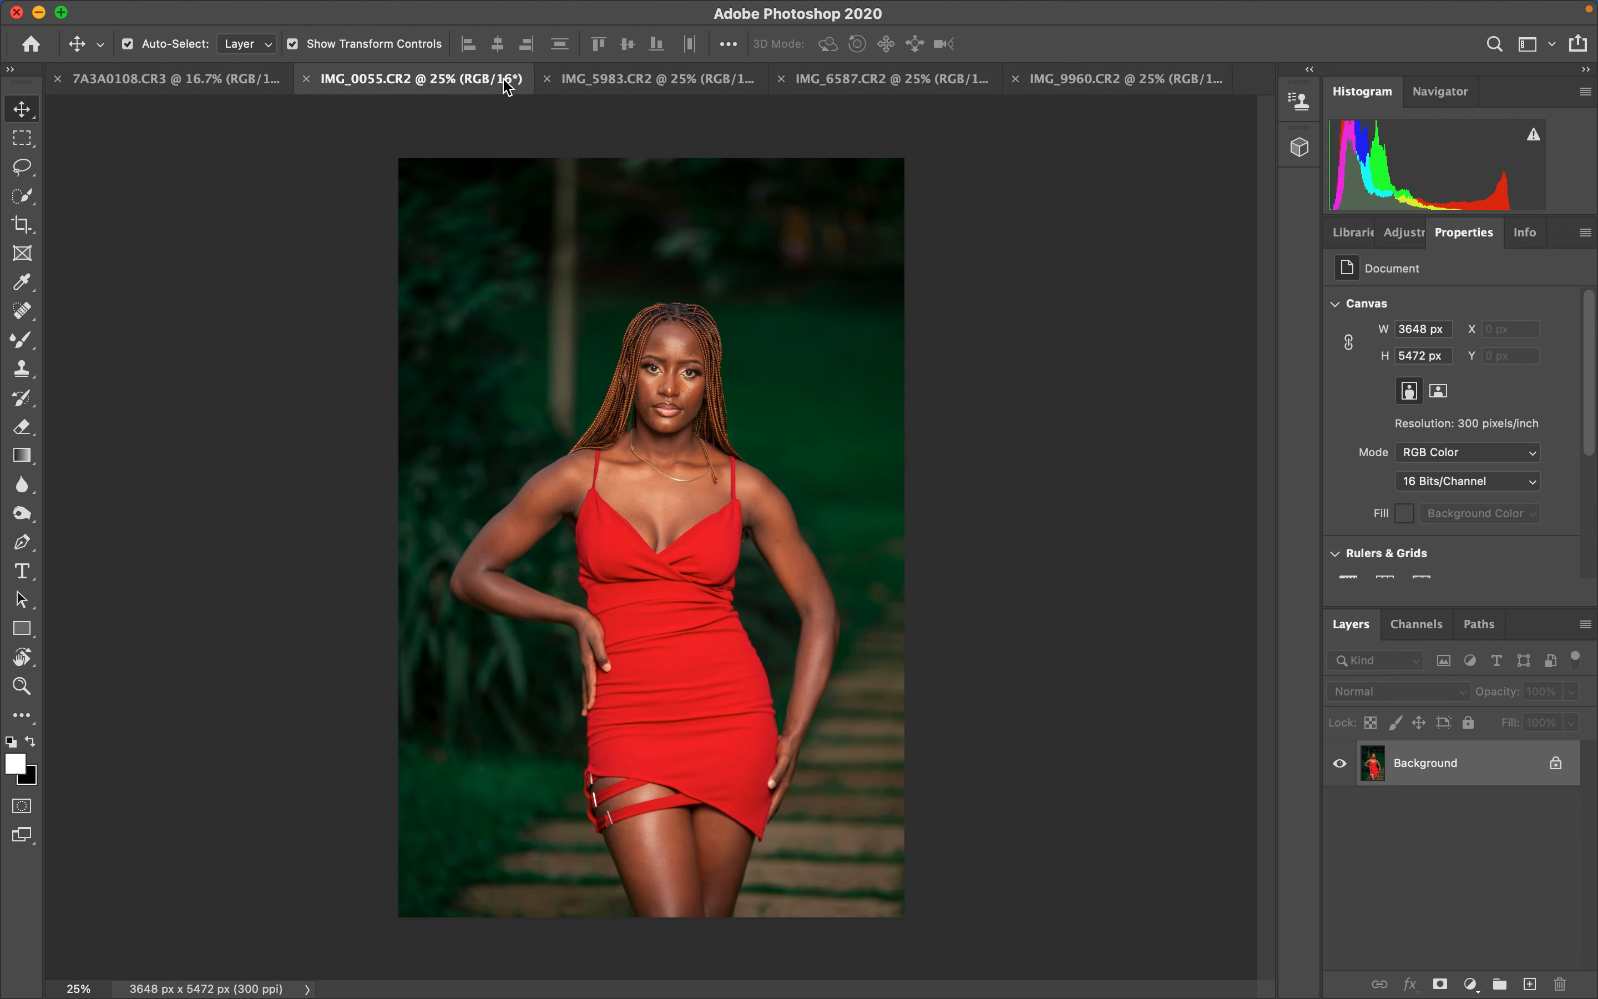
{"action": "left_click", "coordinate": [644, 81]}
{"action": "left_click", "coordinate": [867, 86]}
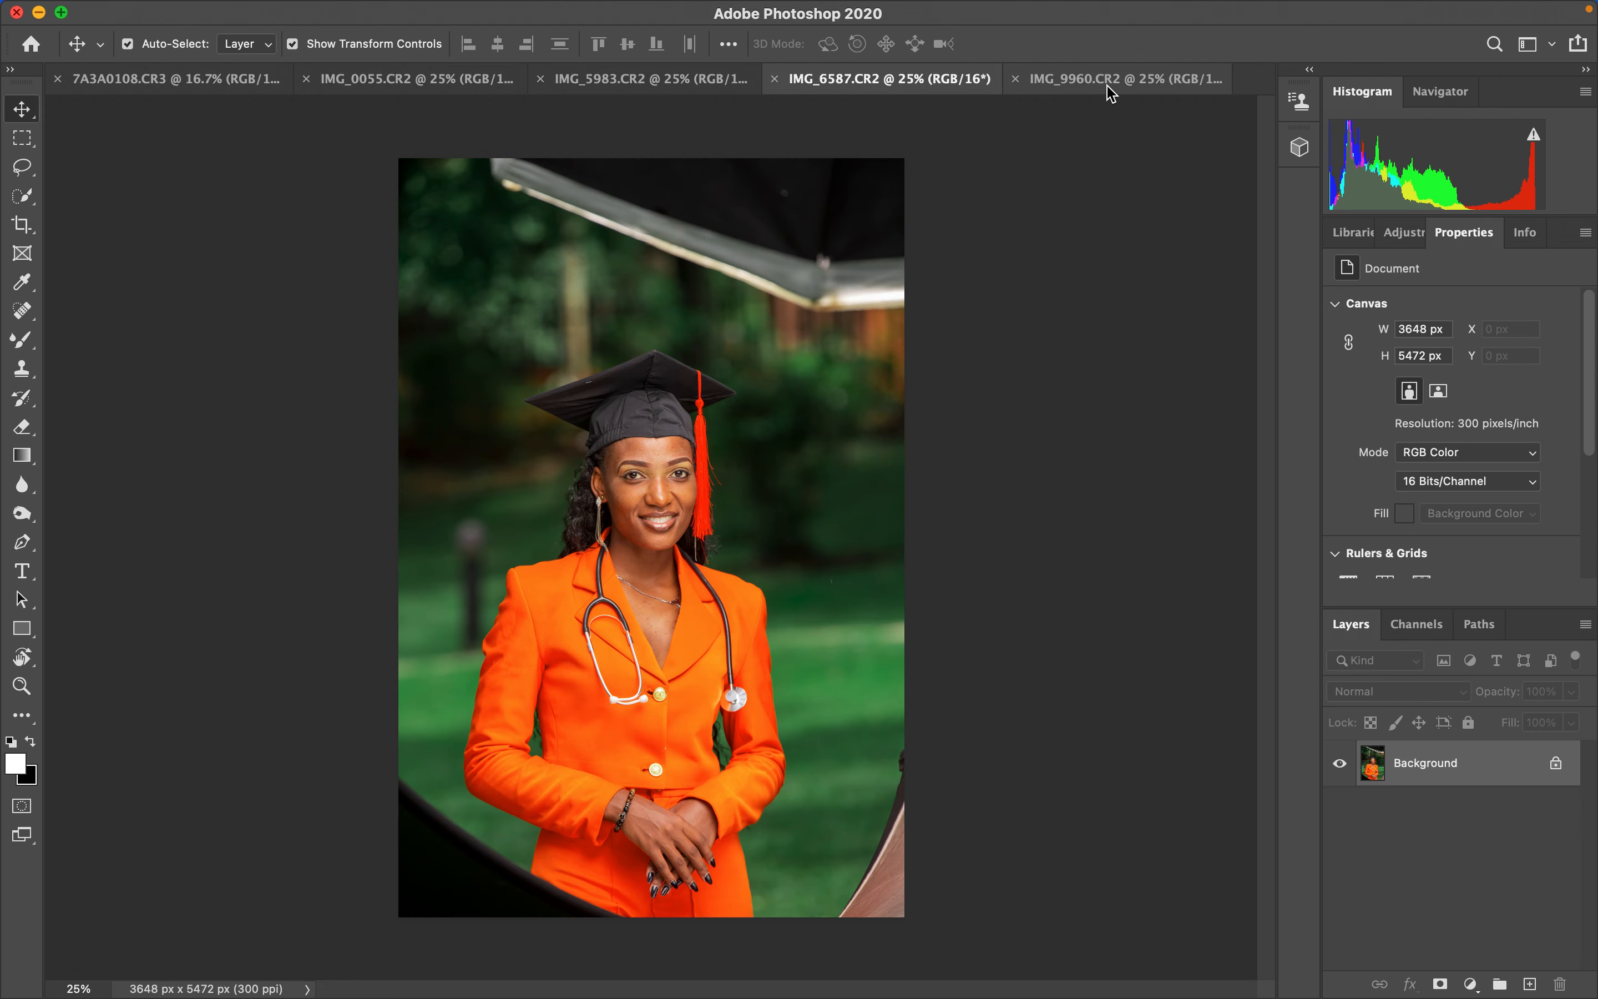
{"action": "left_click", "coordinate": [1102, 81]}
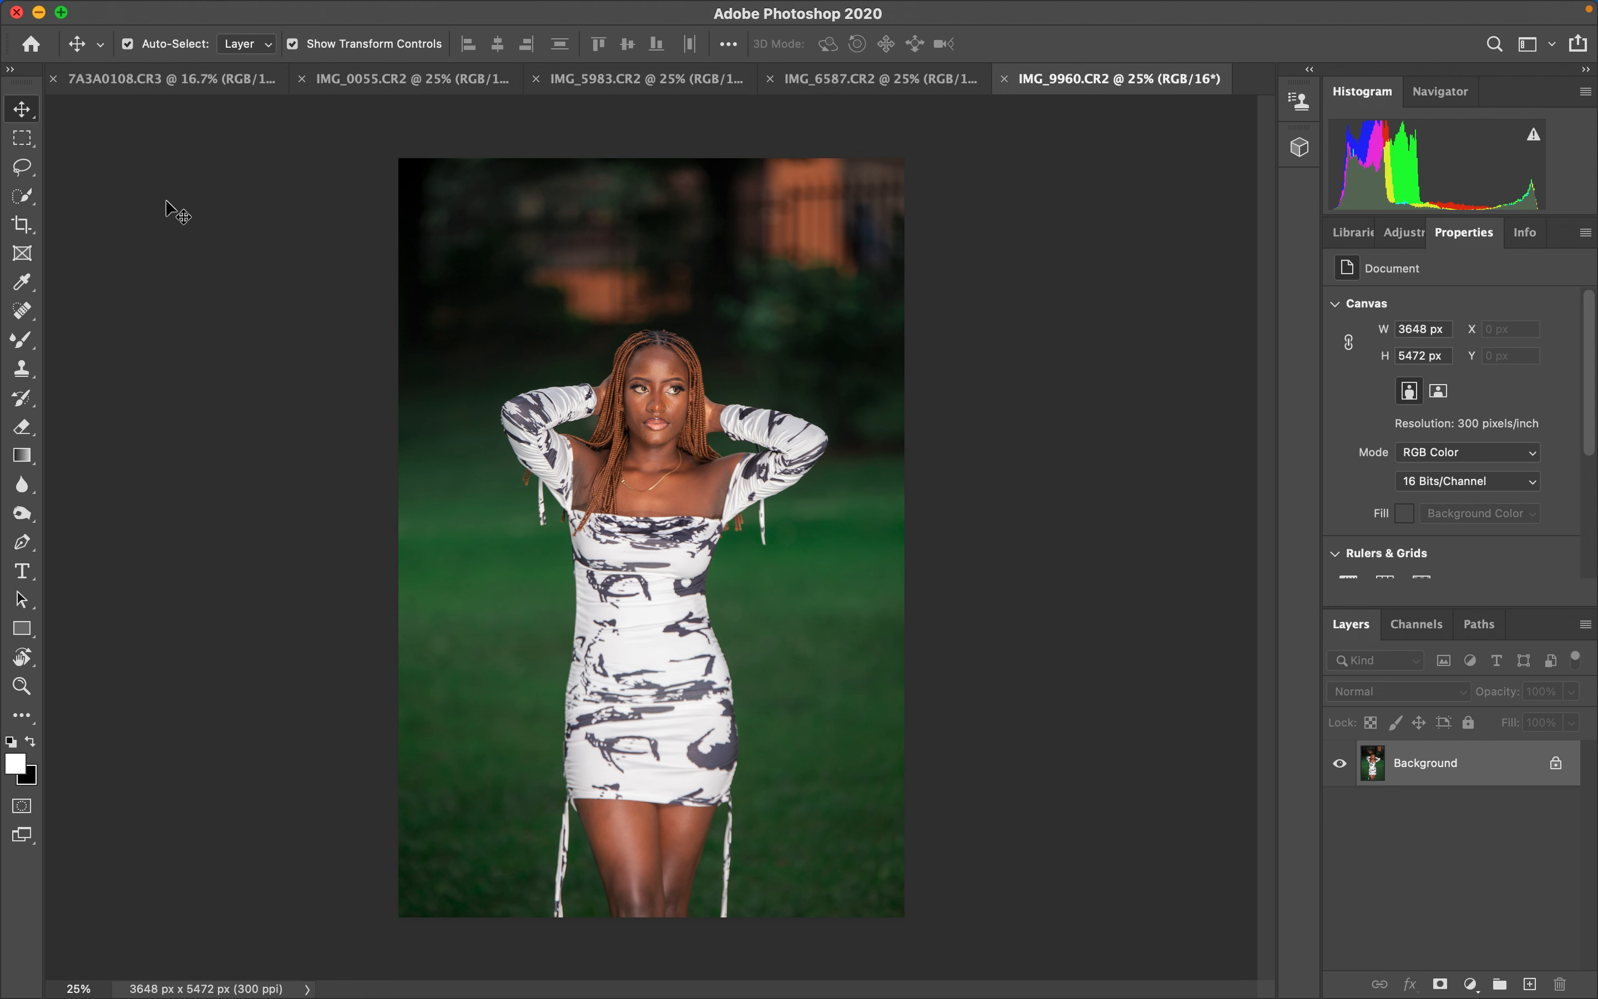
- Switch to the gold-necklace portrait, zoom in, and duplicate its background layer
{"action": "left_click", "coordinate": [180, 91]}
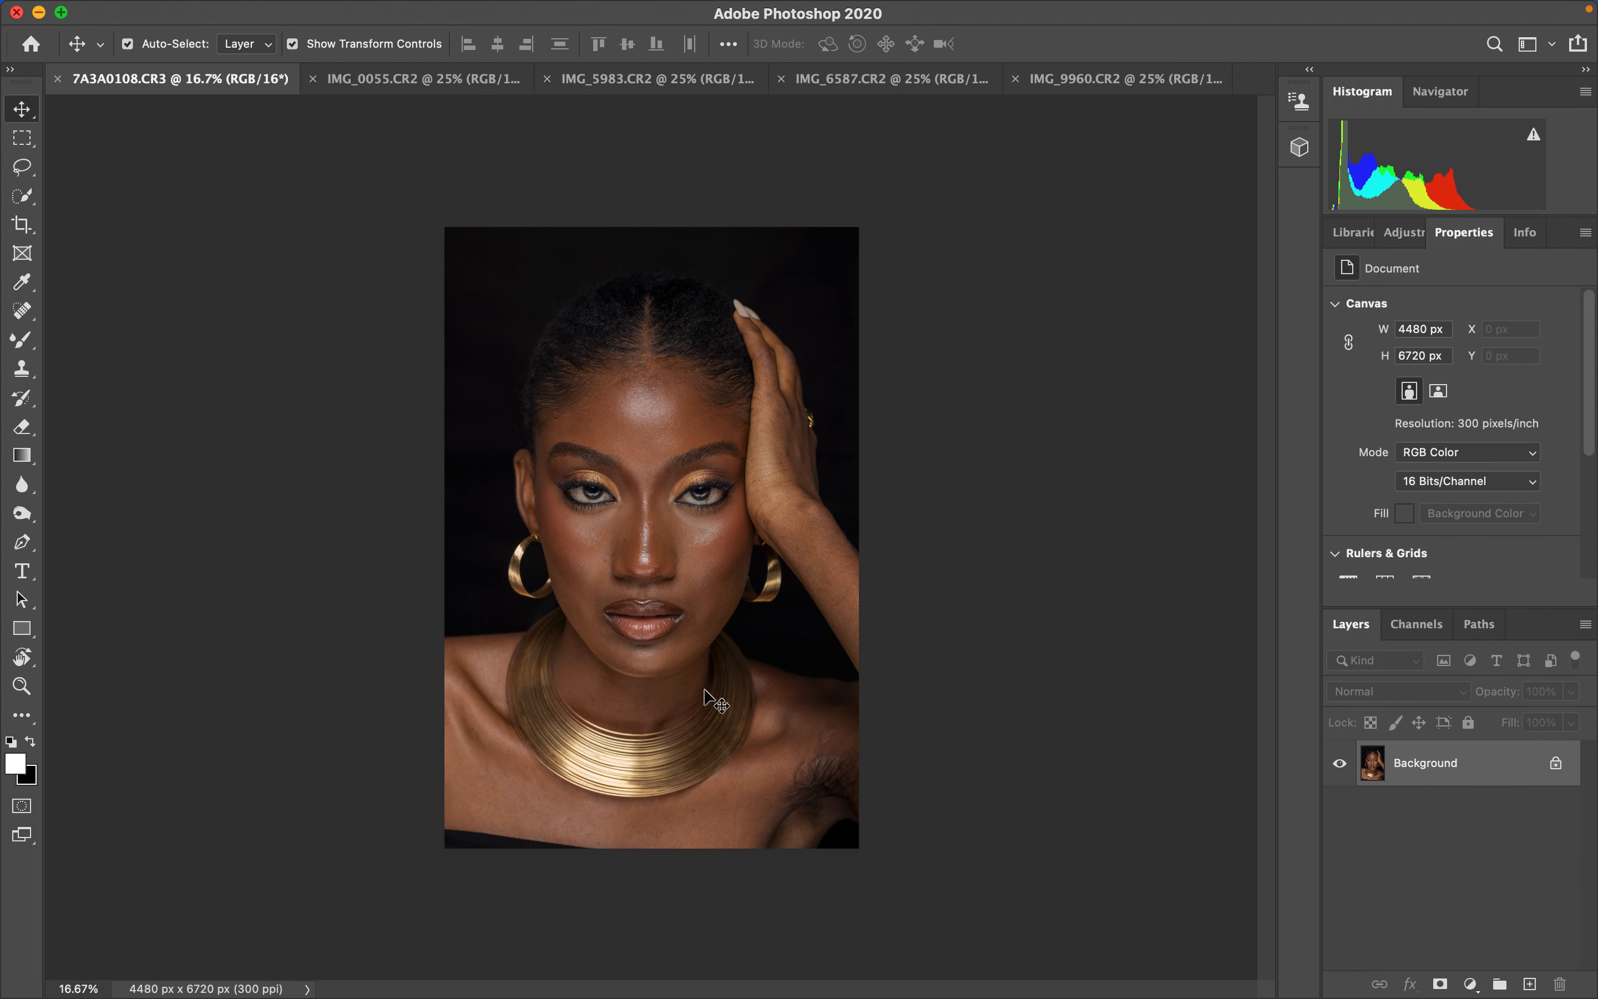
{"action": "key", "text": "super+equal"}
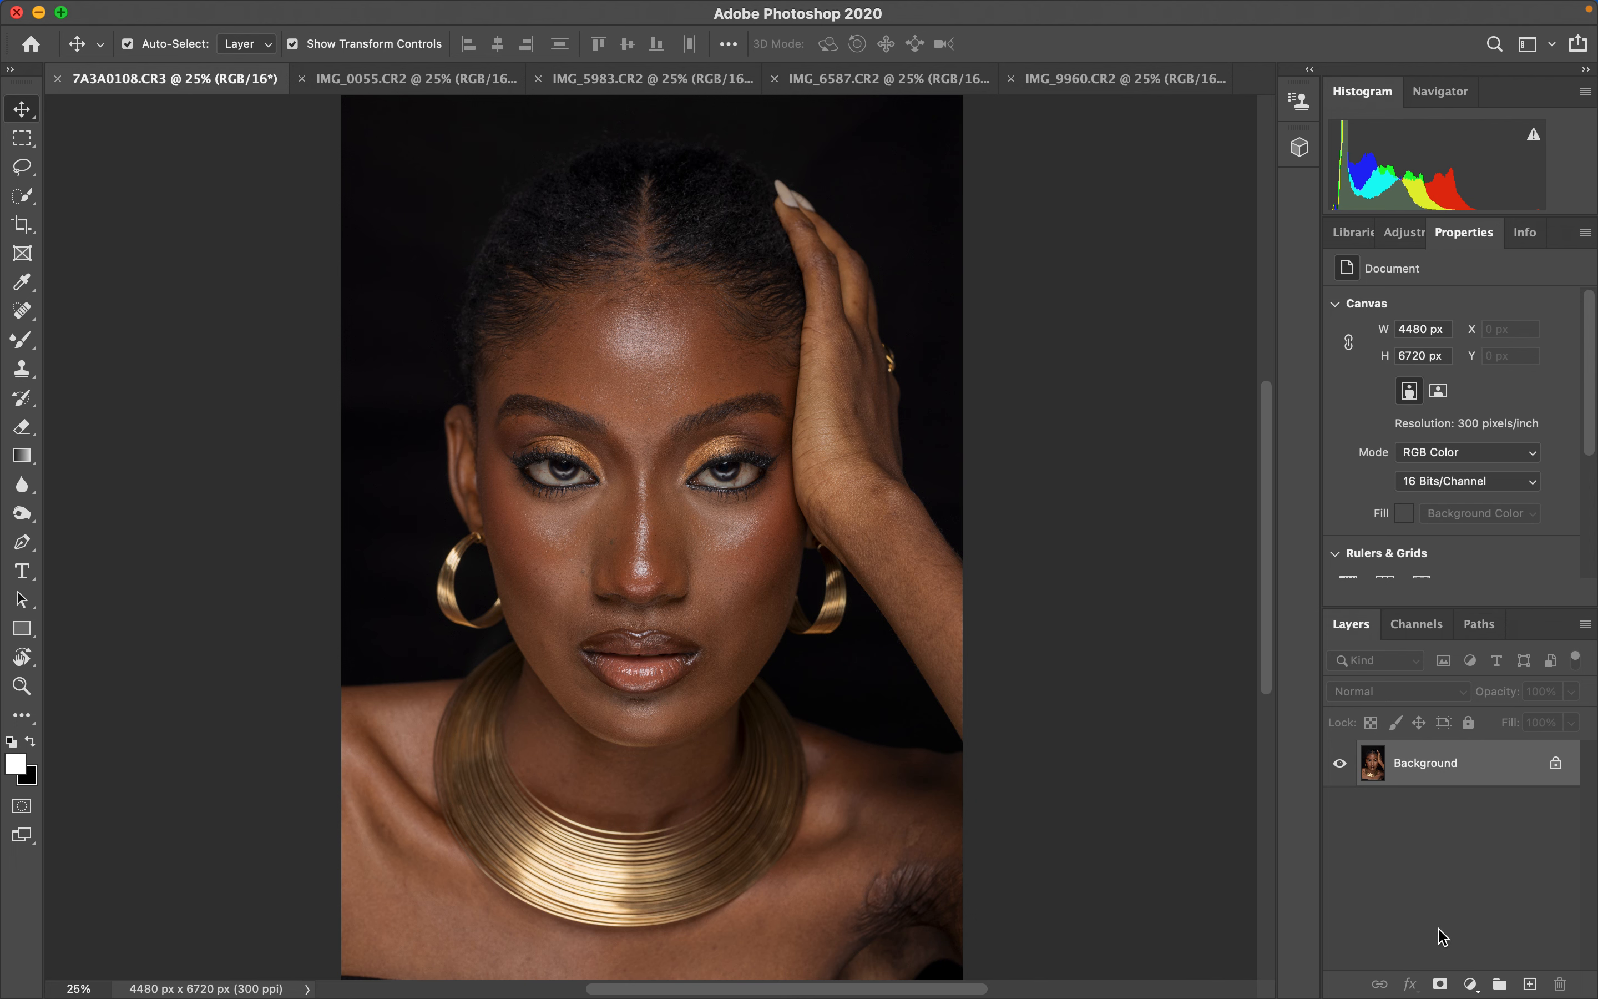
{"action": "key", "text": "super+j"}
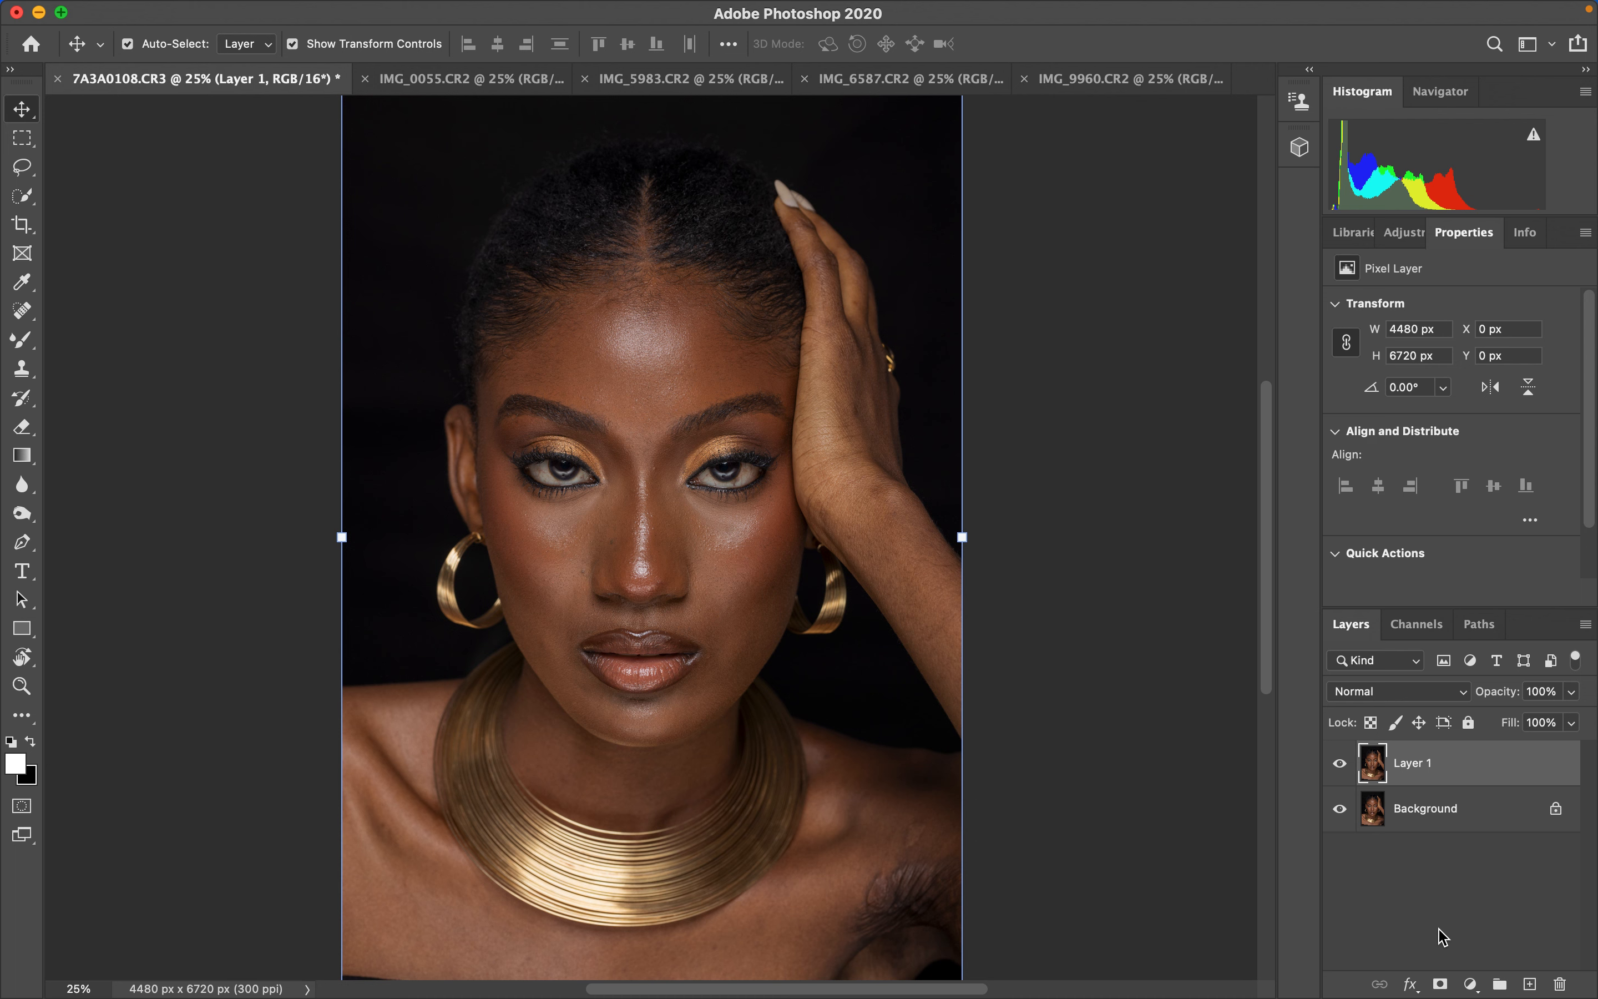
- Duplicate the copied layer again to create a second layer copy
{"action": "left_click", "coordinate": [22, 166]}
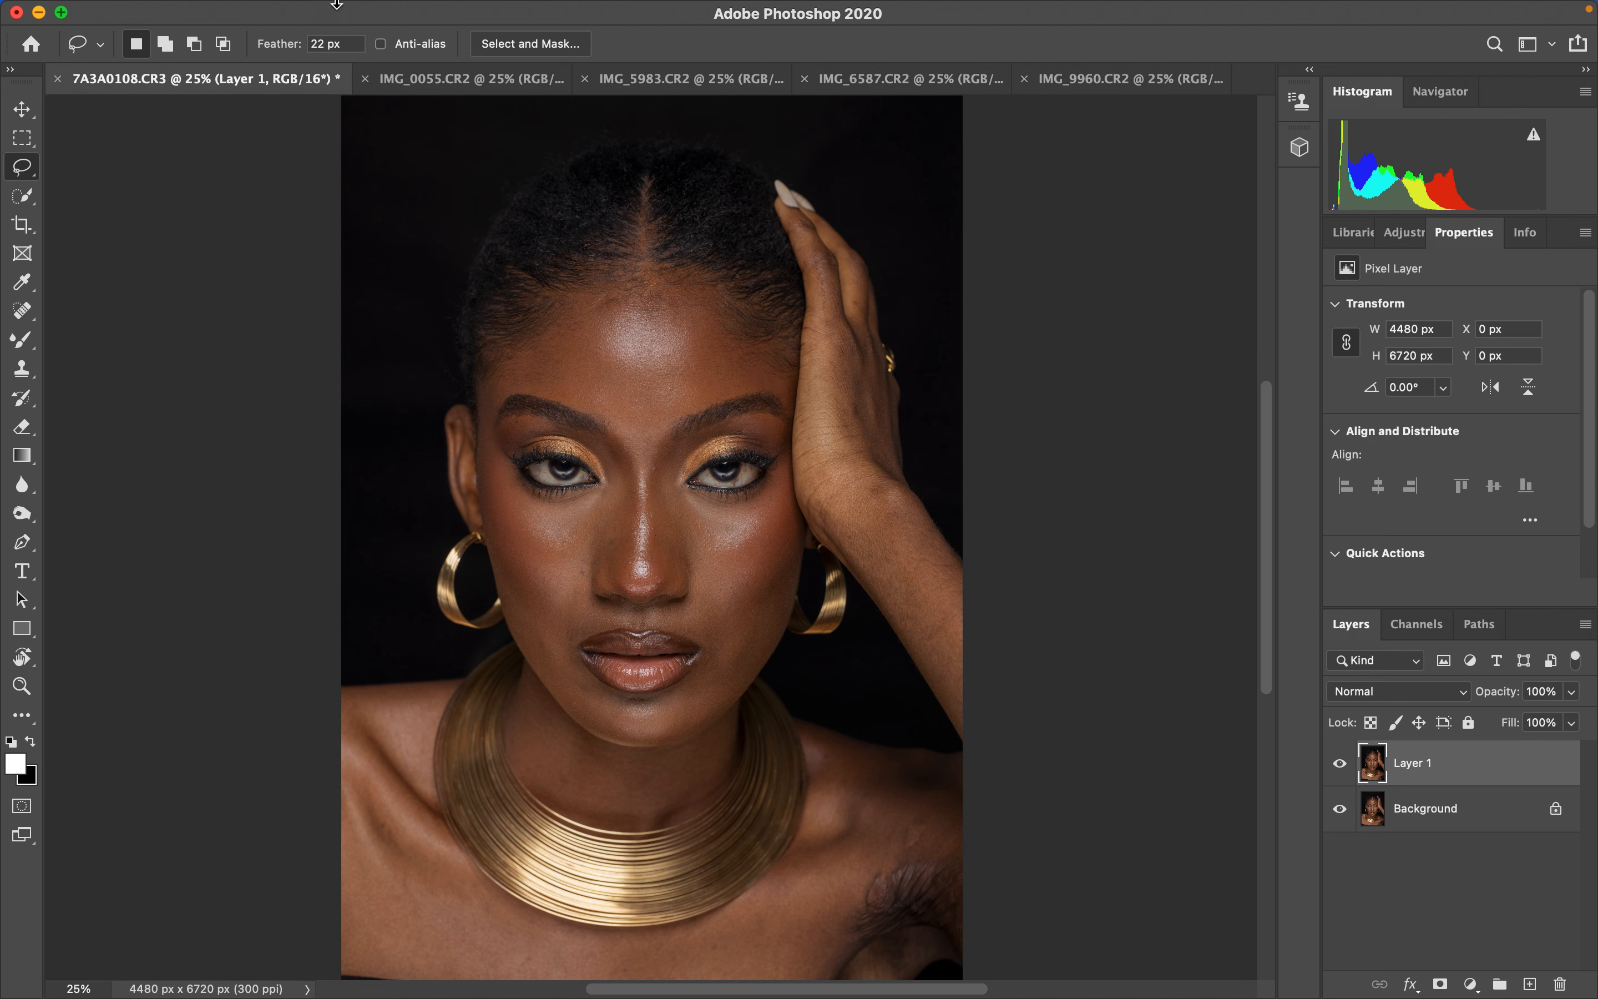
{"action": "mouse_move", "coordinate": [365, 8]}
{"action": "left_click", "coordinate": [337, 12]}
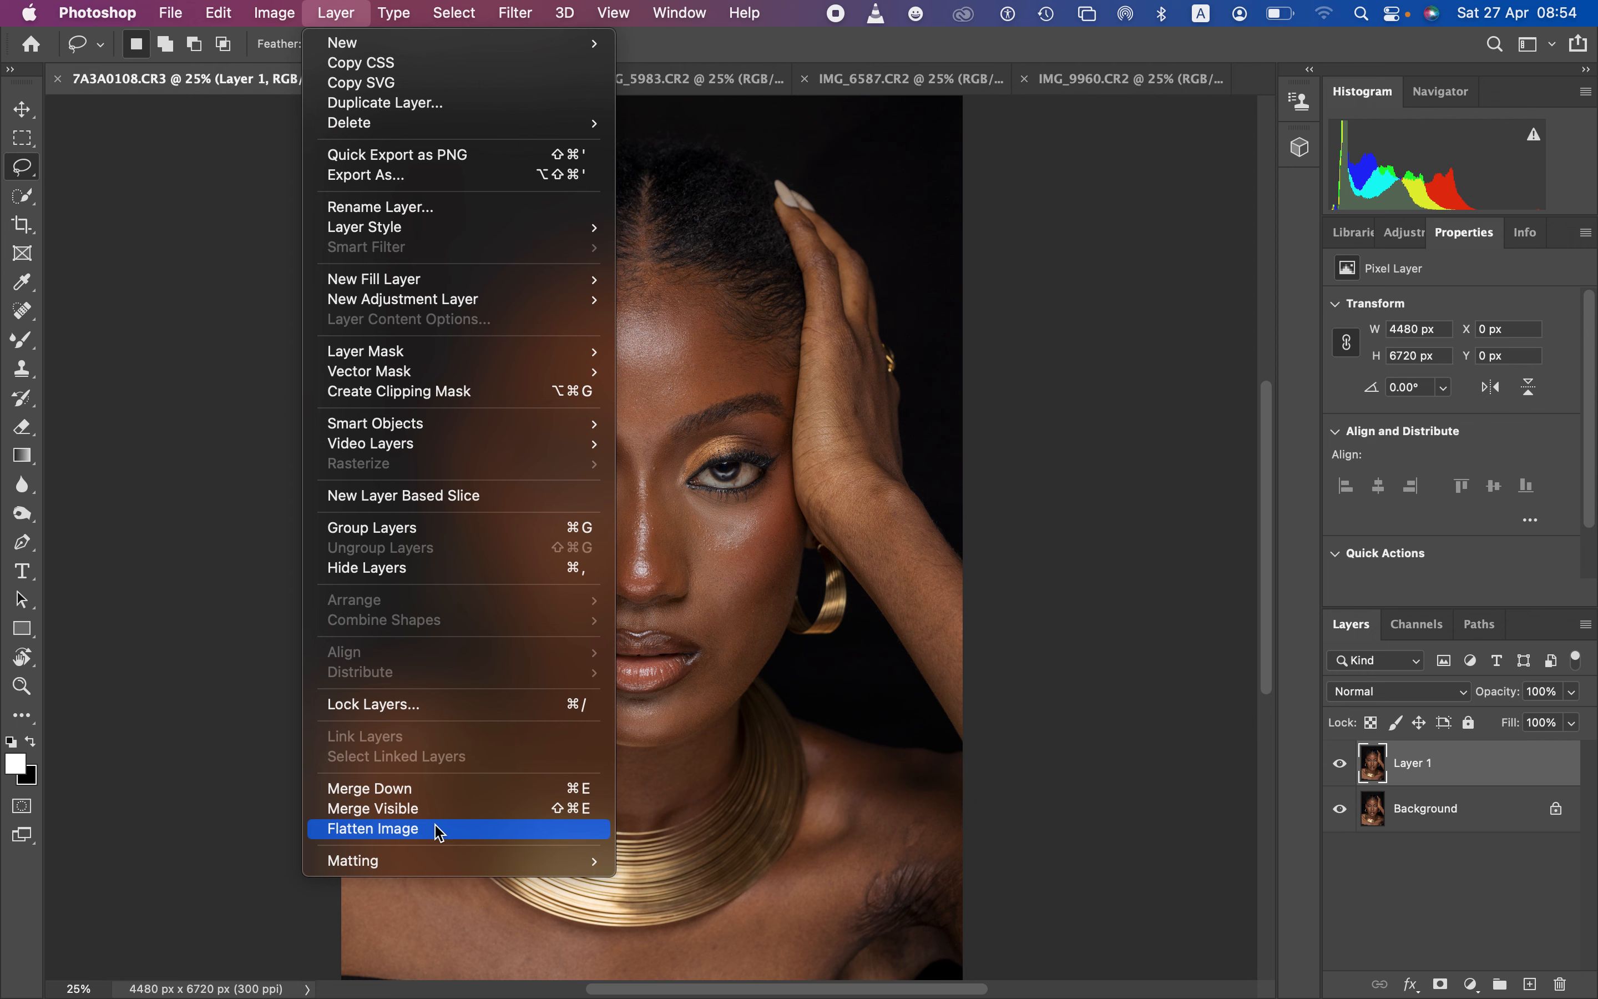
{"action": "left_click", "coordinate": [990, 677]}
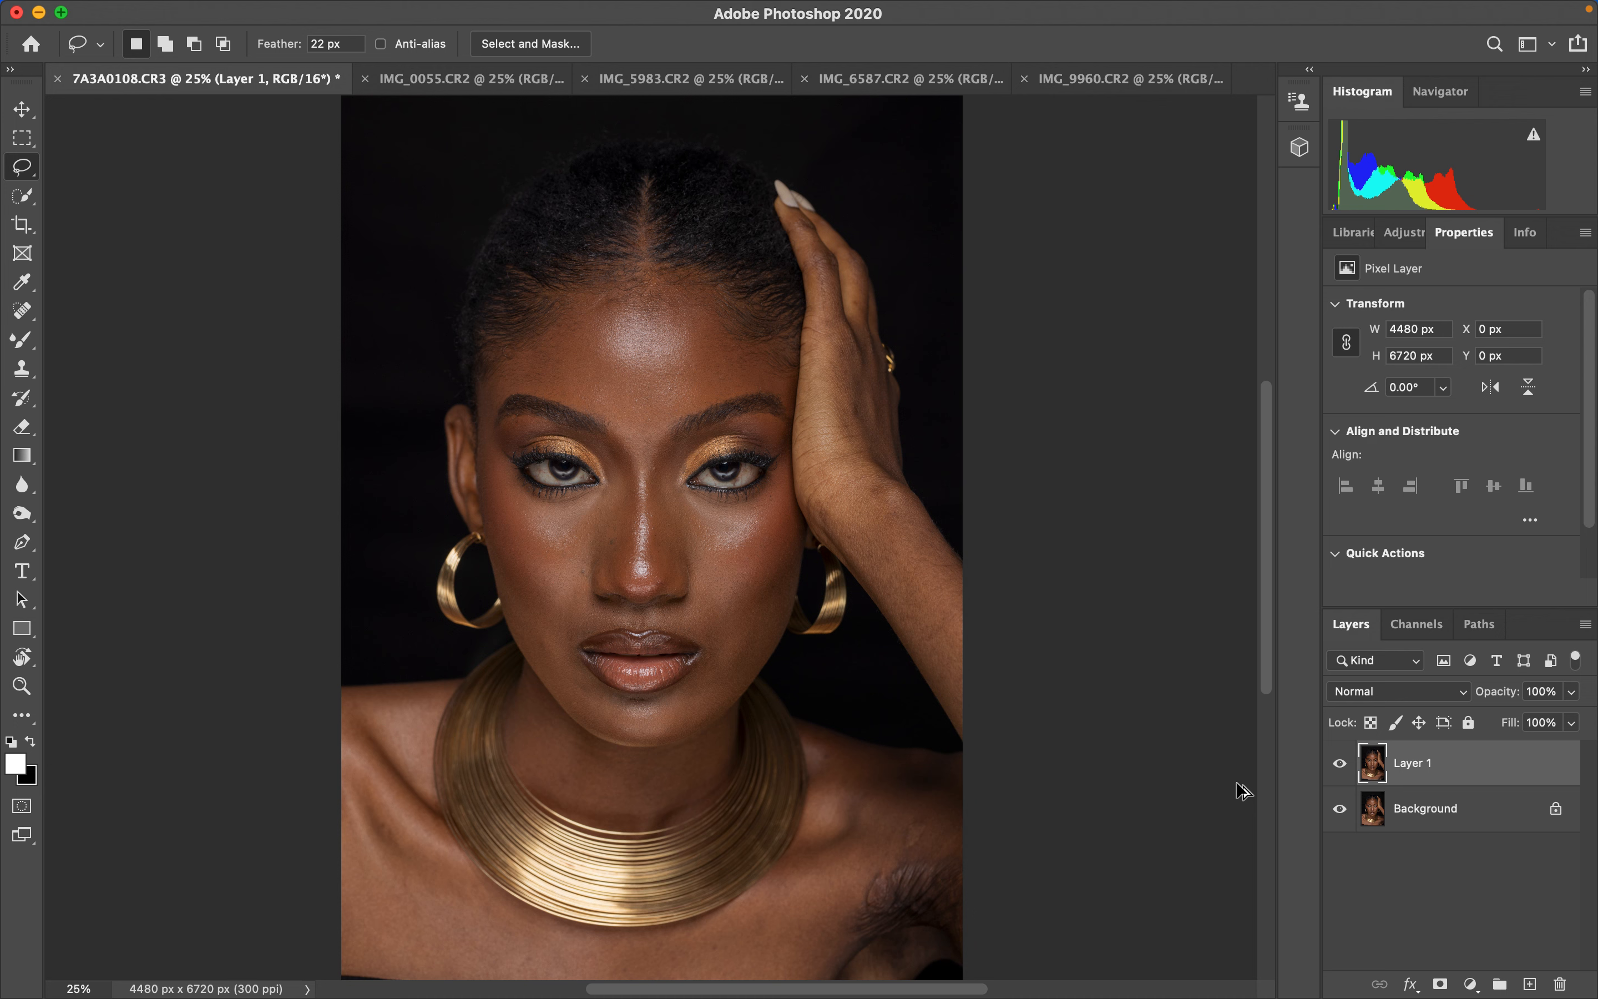
{"action": "key", "text": "super+j"}
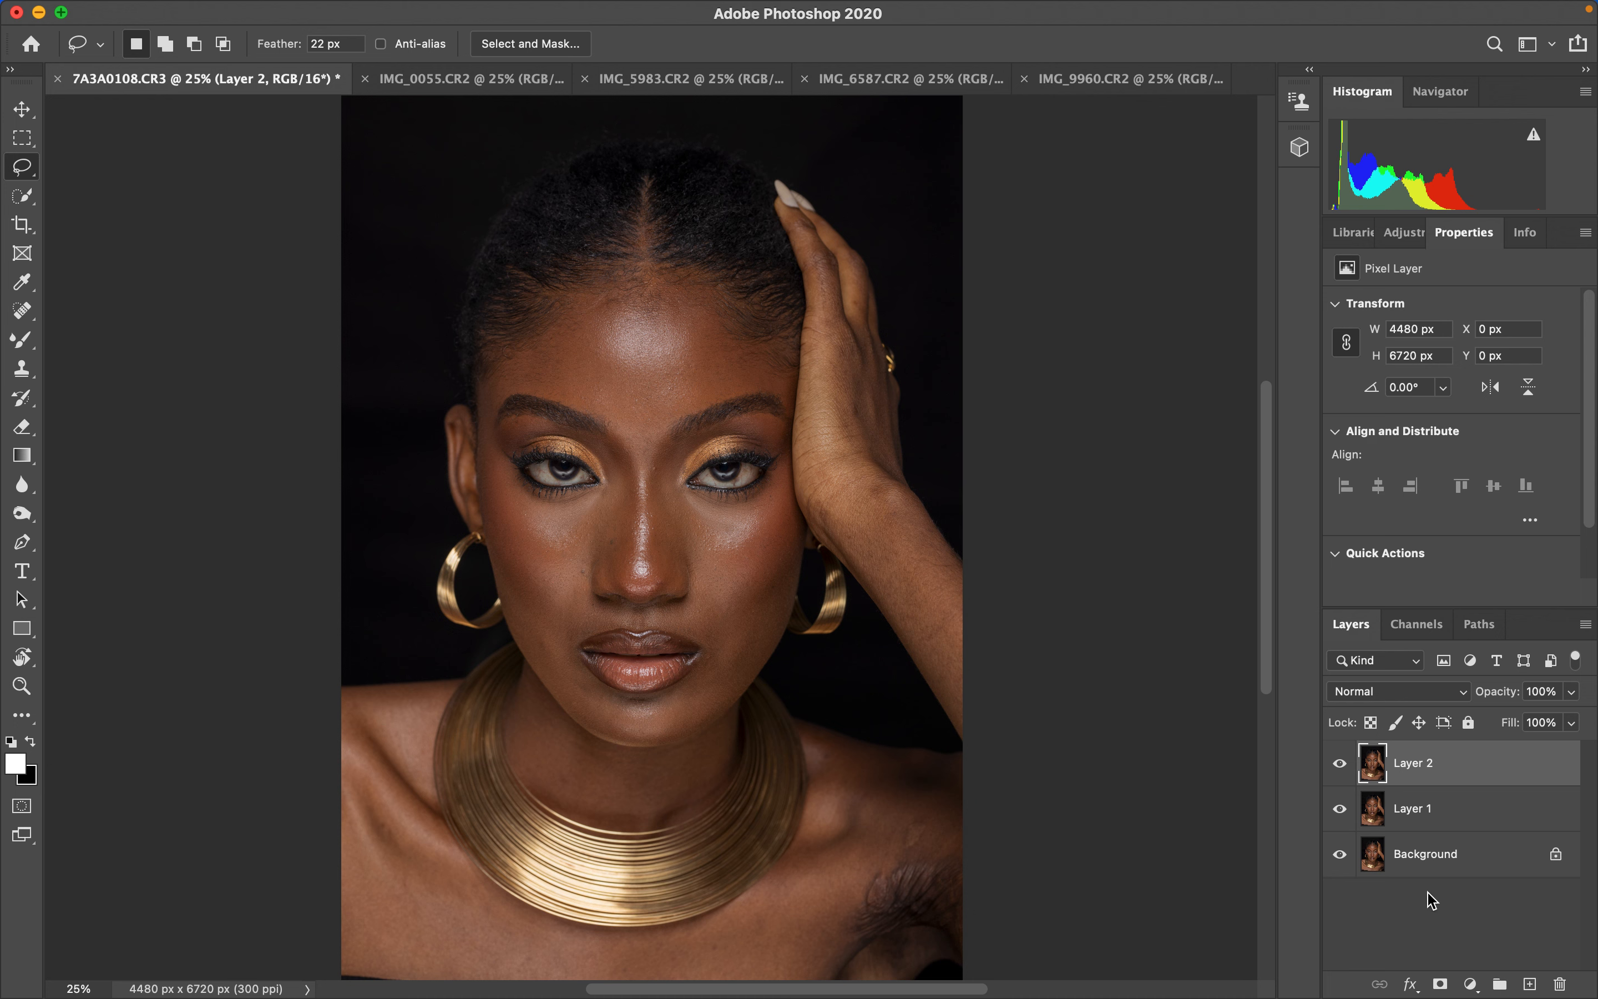
- Add a Gradient Map adjustment layer above the layer copies and hide it
{"action": "left_click", "coordinate": [1470, 984]}
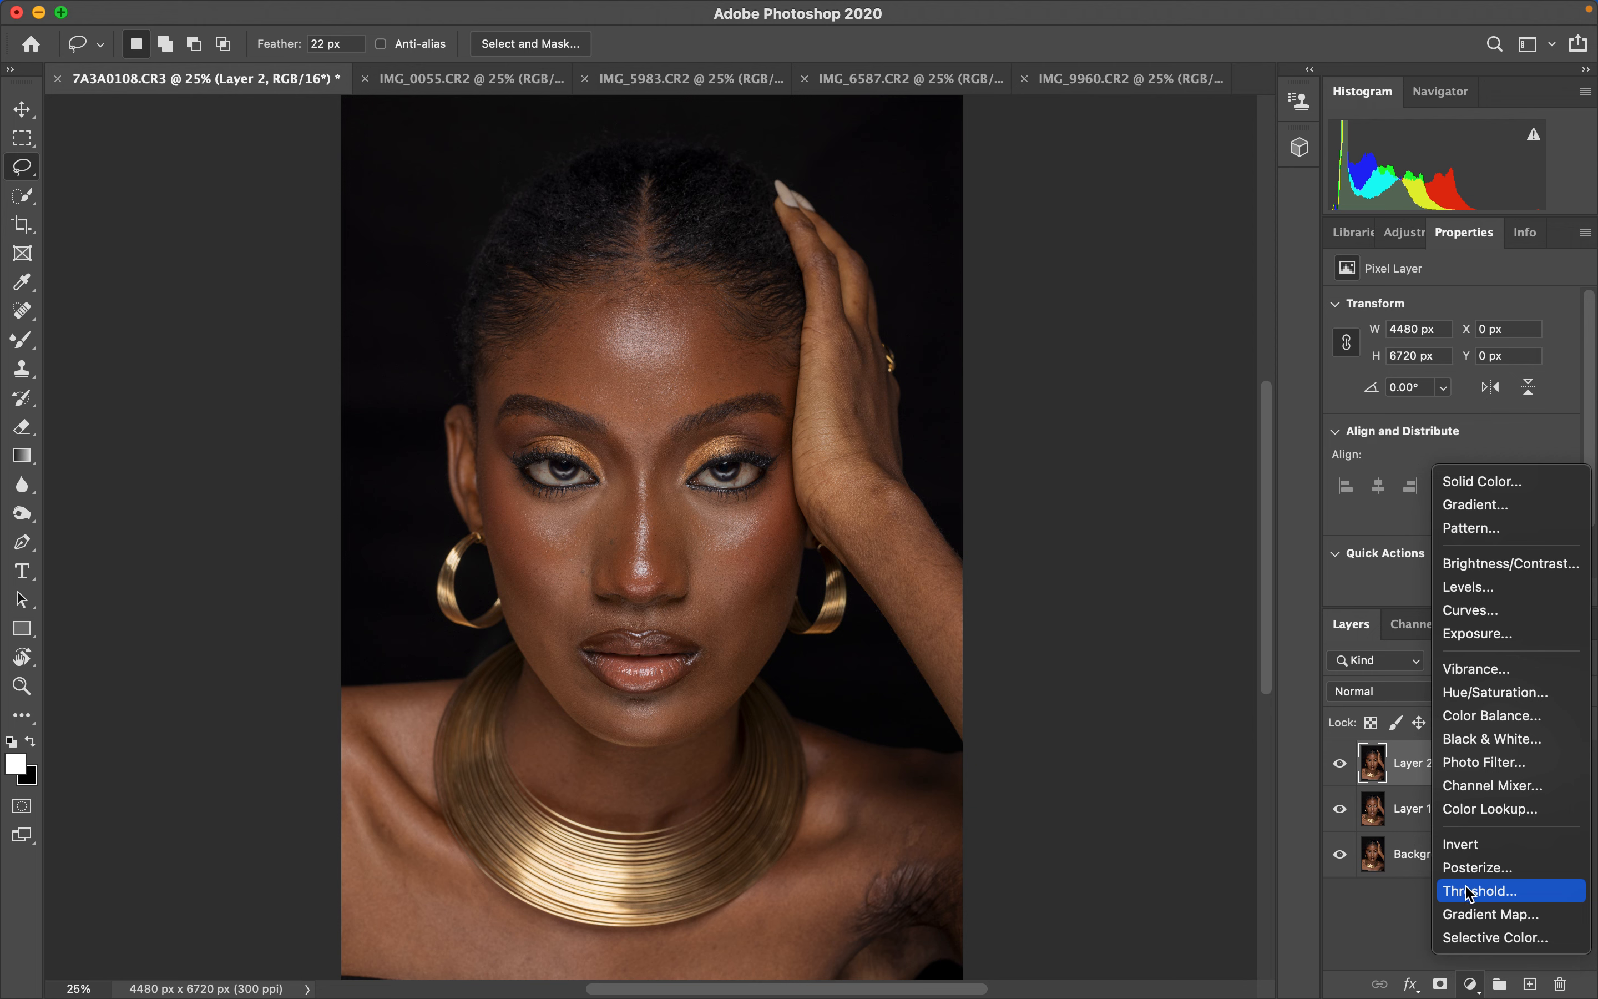
{"action": "left_click", "coordinate": [1474, 915]}
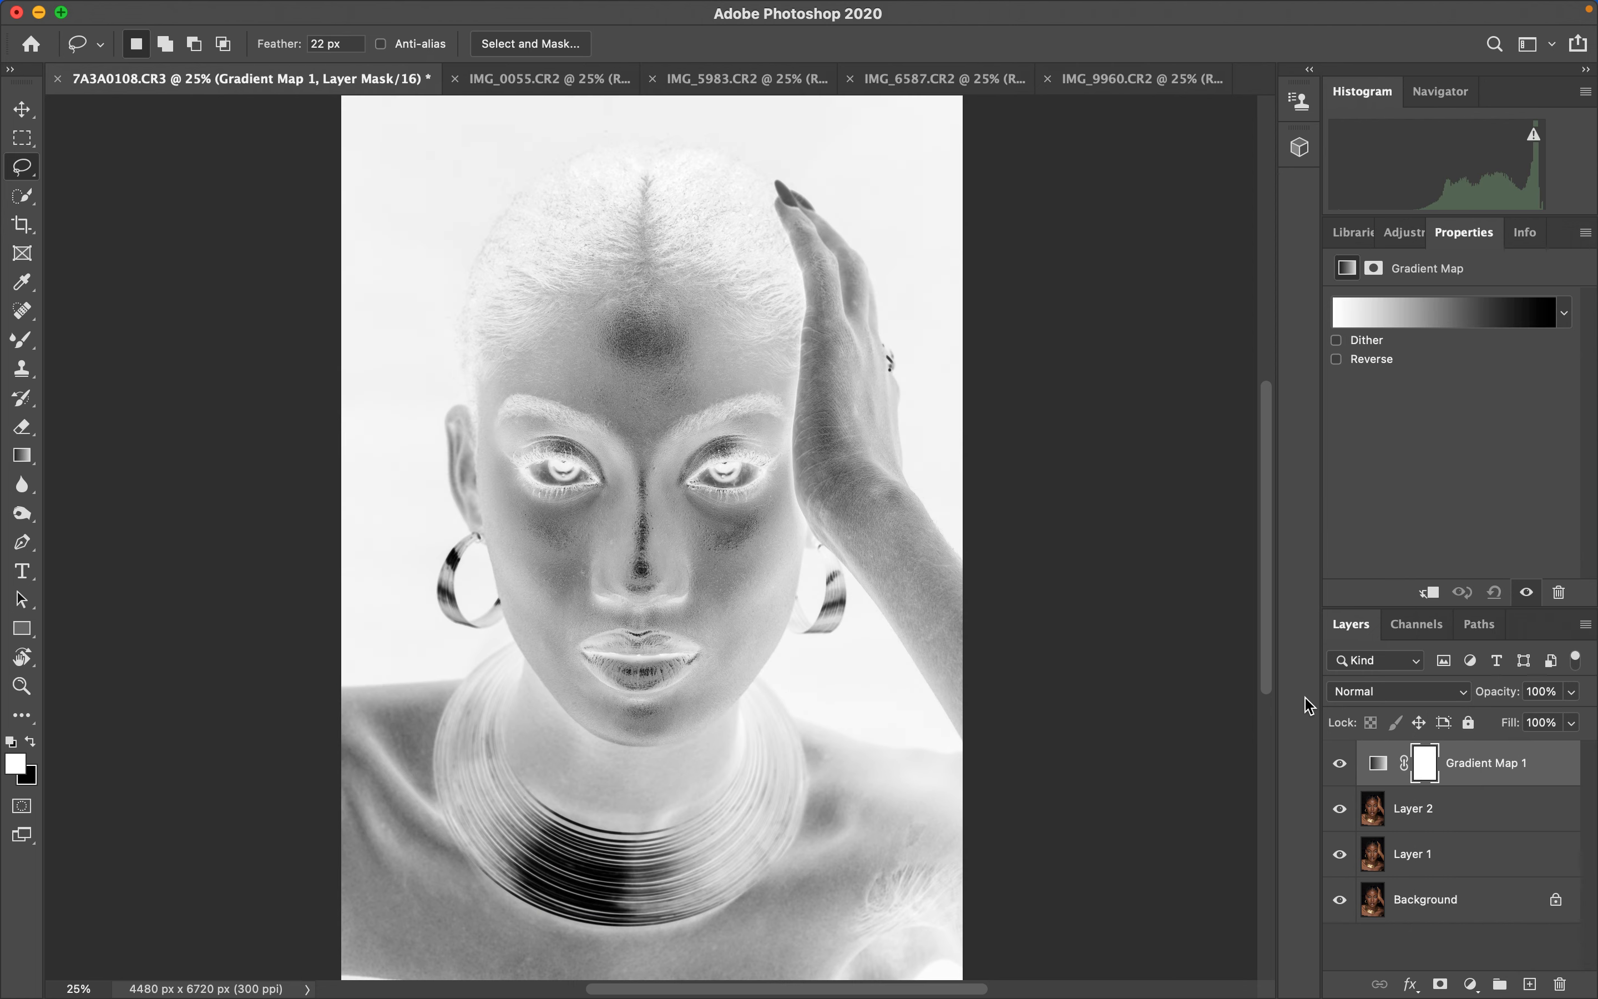
{"action": "left_click", "coordinate": [1340, 765]}
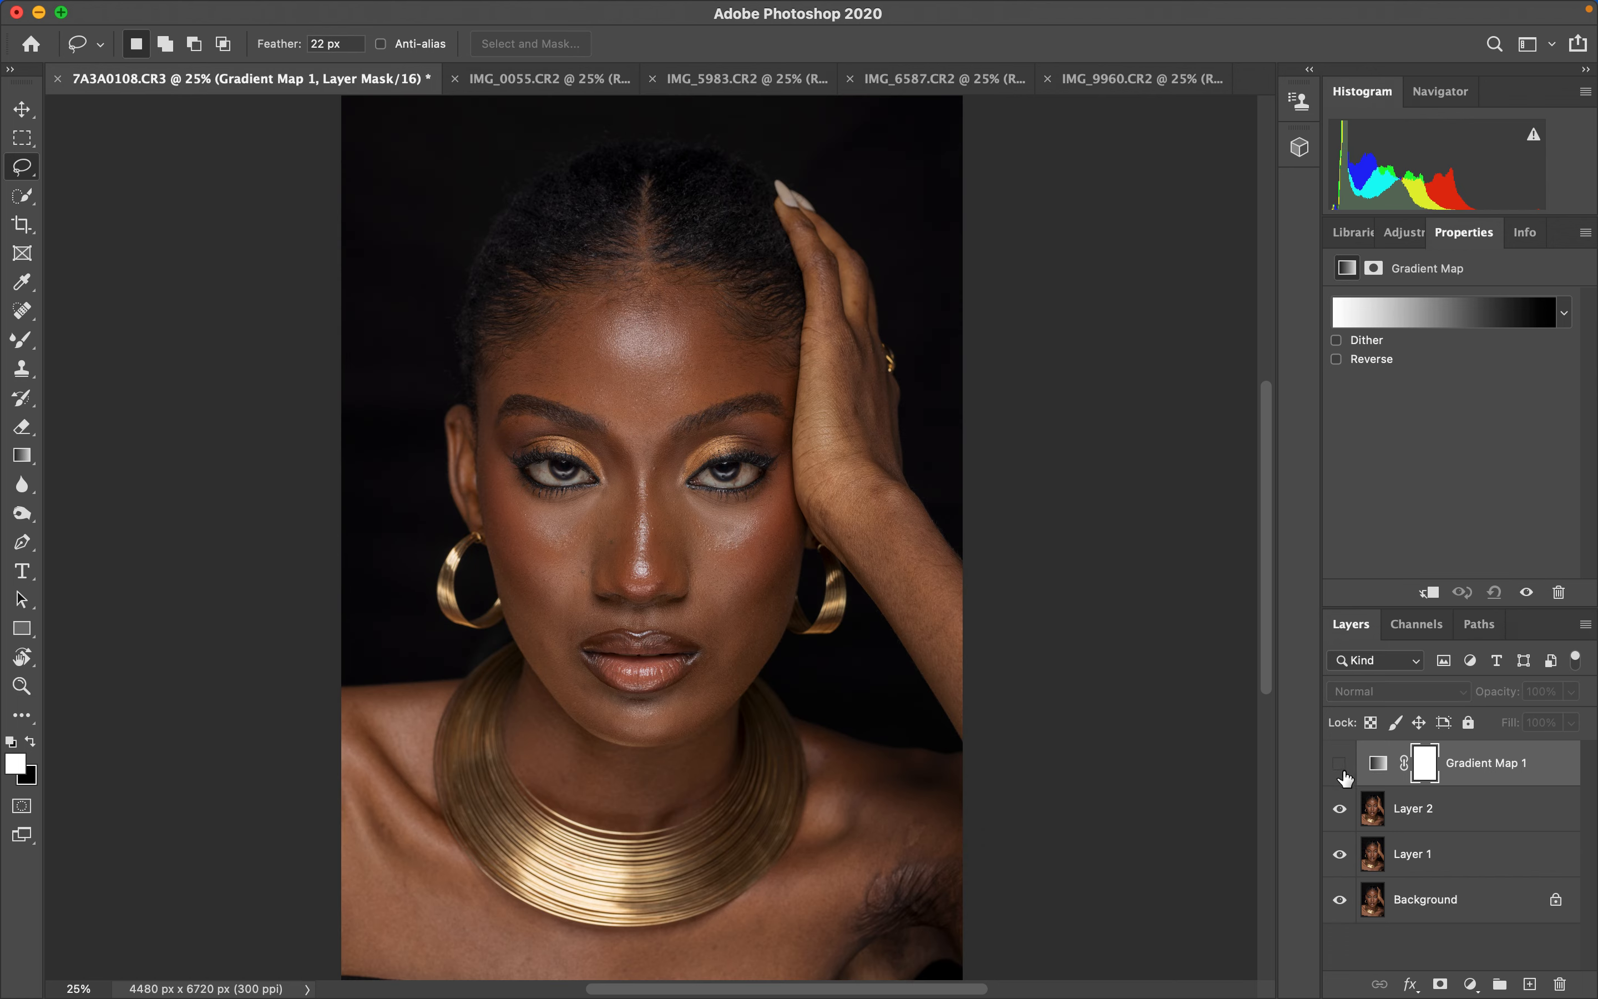
{"action": "left_click", "coordinate": [1342, 772]}
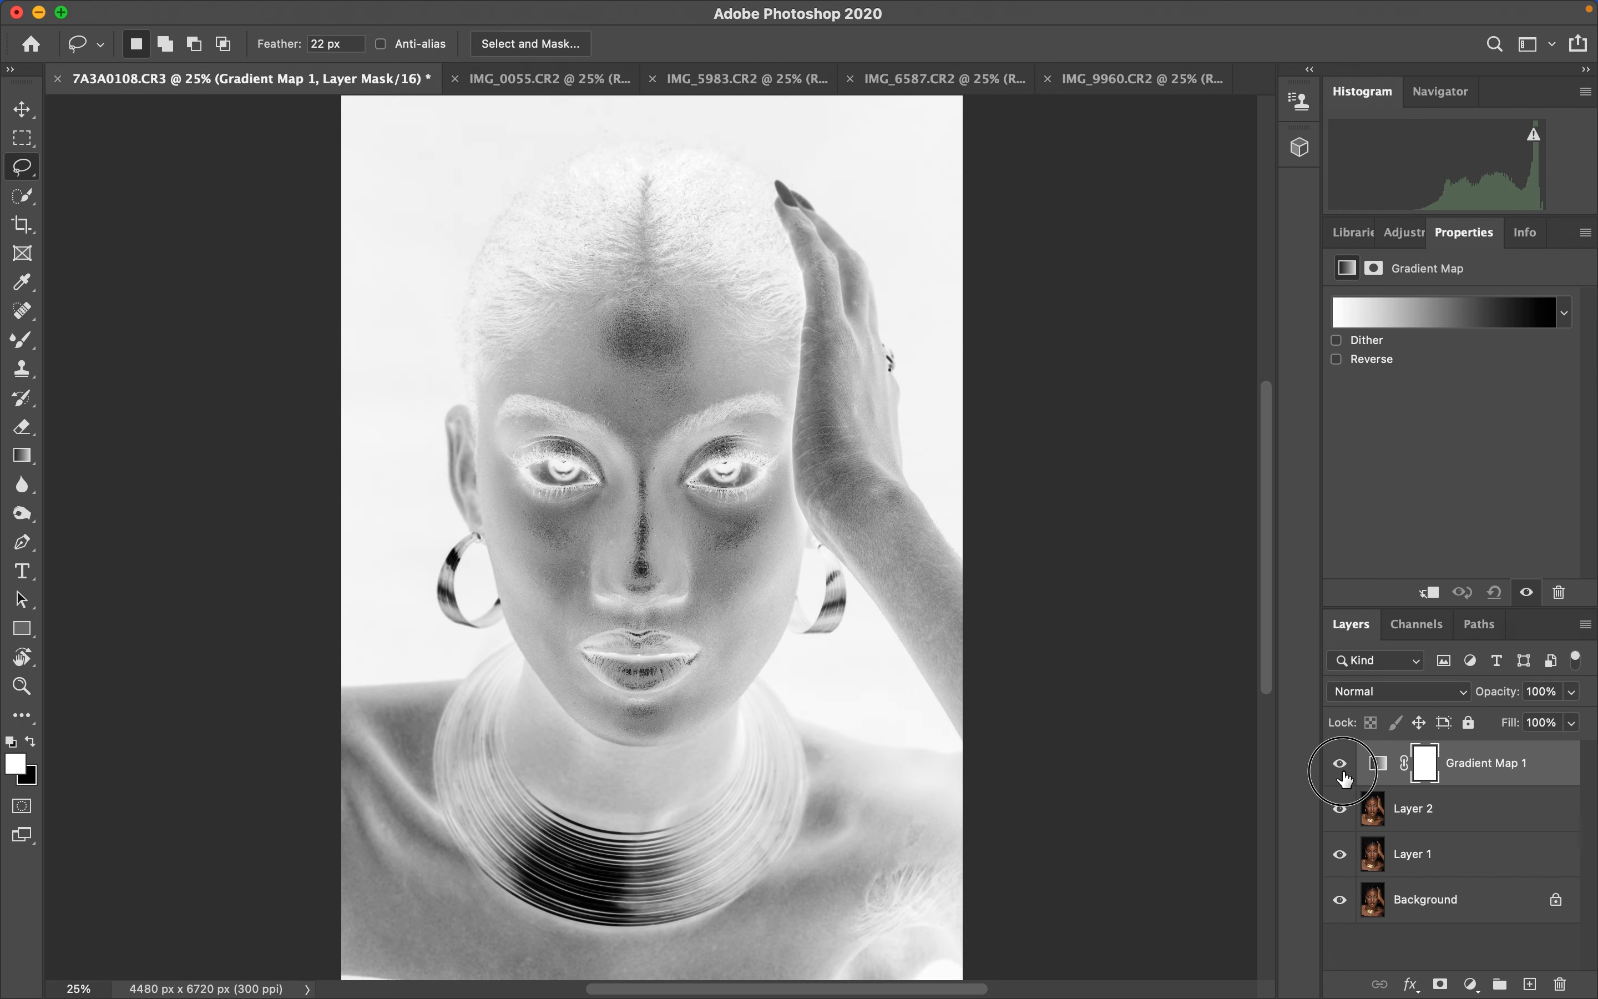
{"action": "left_click", "coordinate": [1342, 773]}
{"action": "left_click", "coordinate": [1382, 768]}
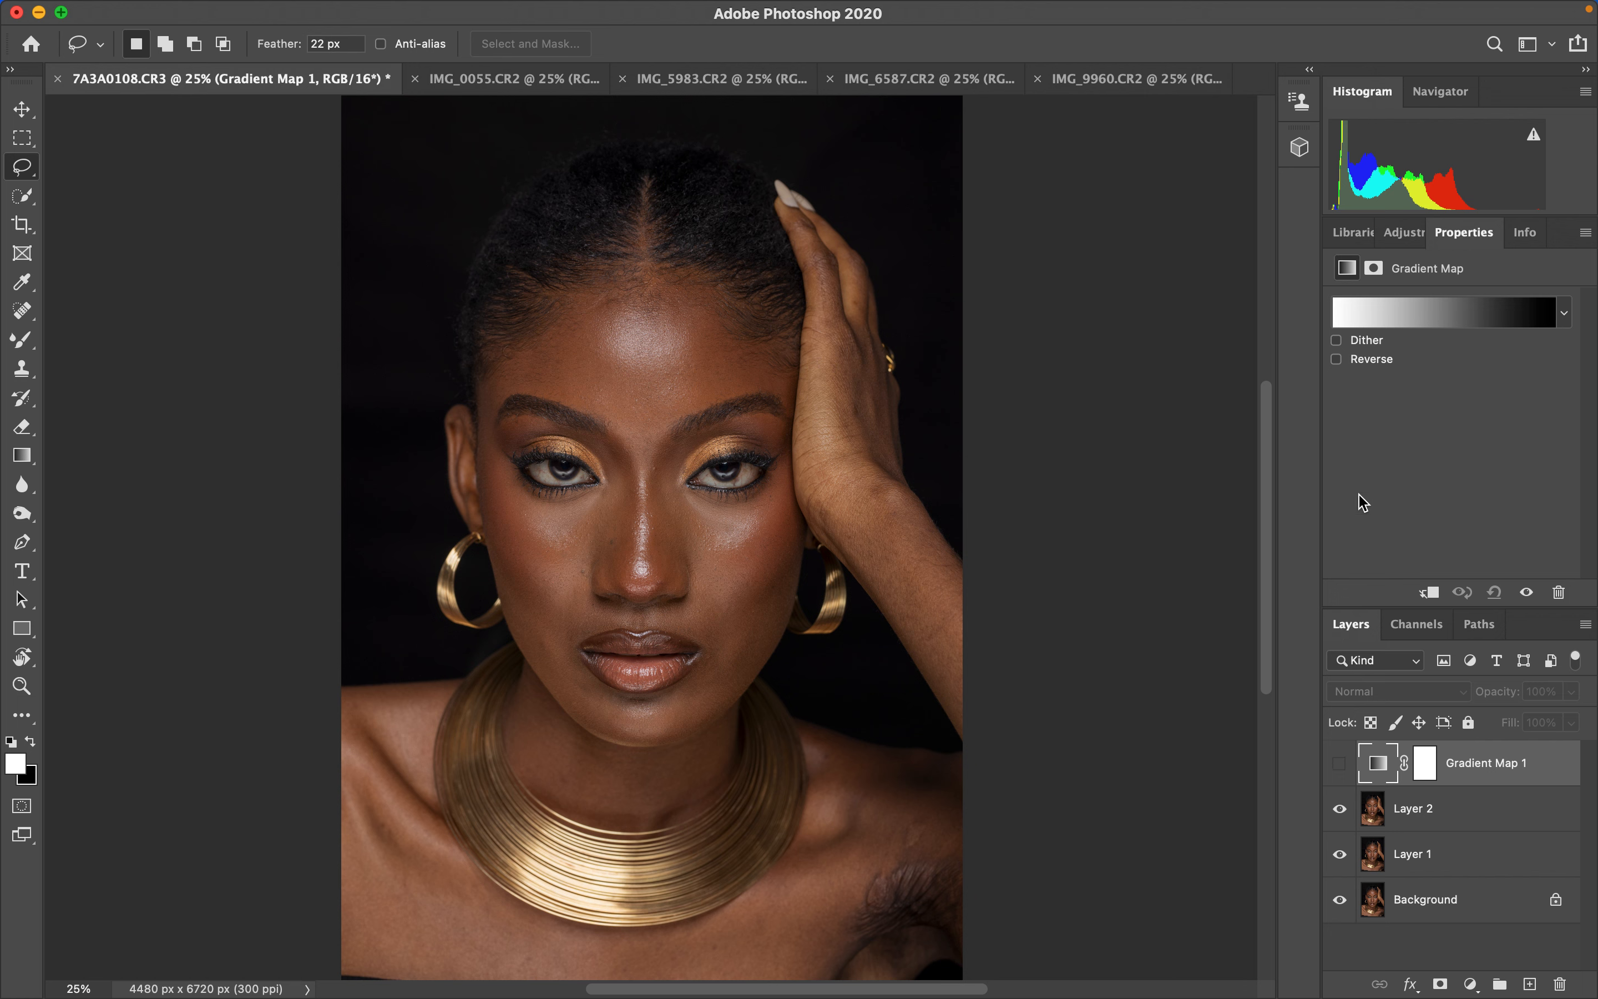
- Open the Gradient Map's gradient editor, keeping eyedropper sampling at 5 by 5 Average from All Layers
{"action": "left_click", "coordinate": [1407, 310]}
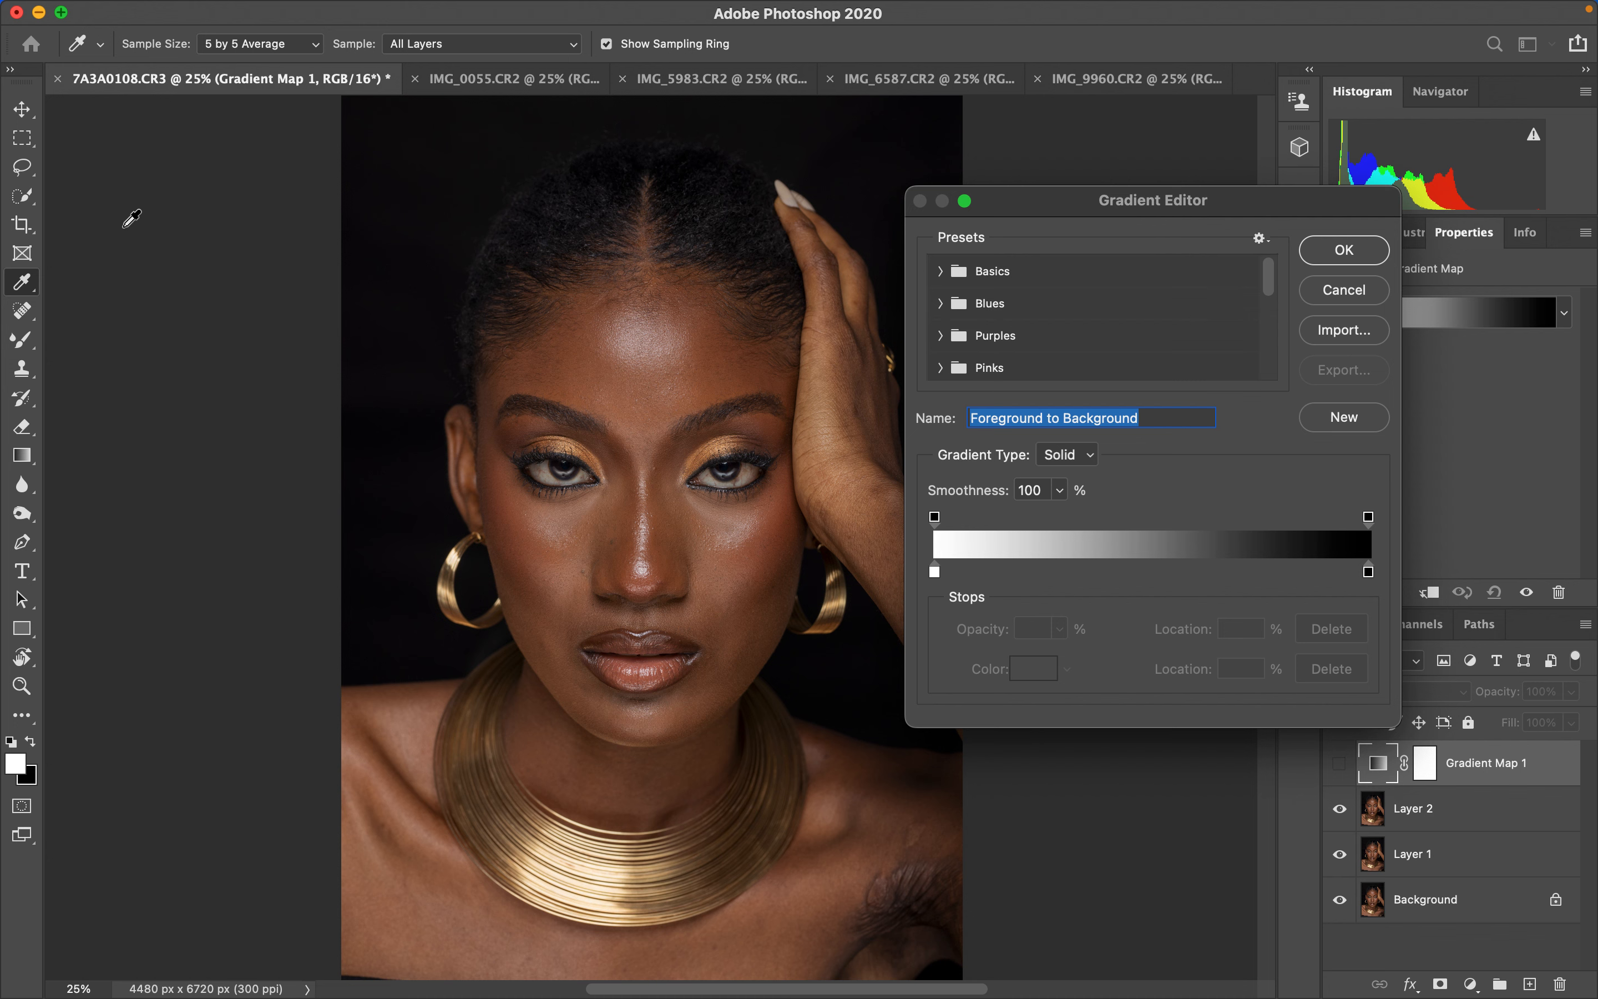
{"action": "left_click", "coordinate": [259, 44]}
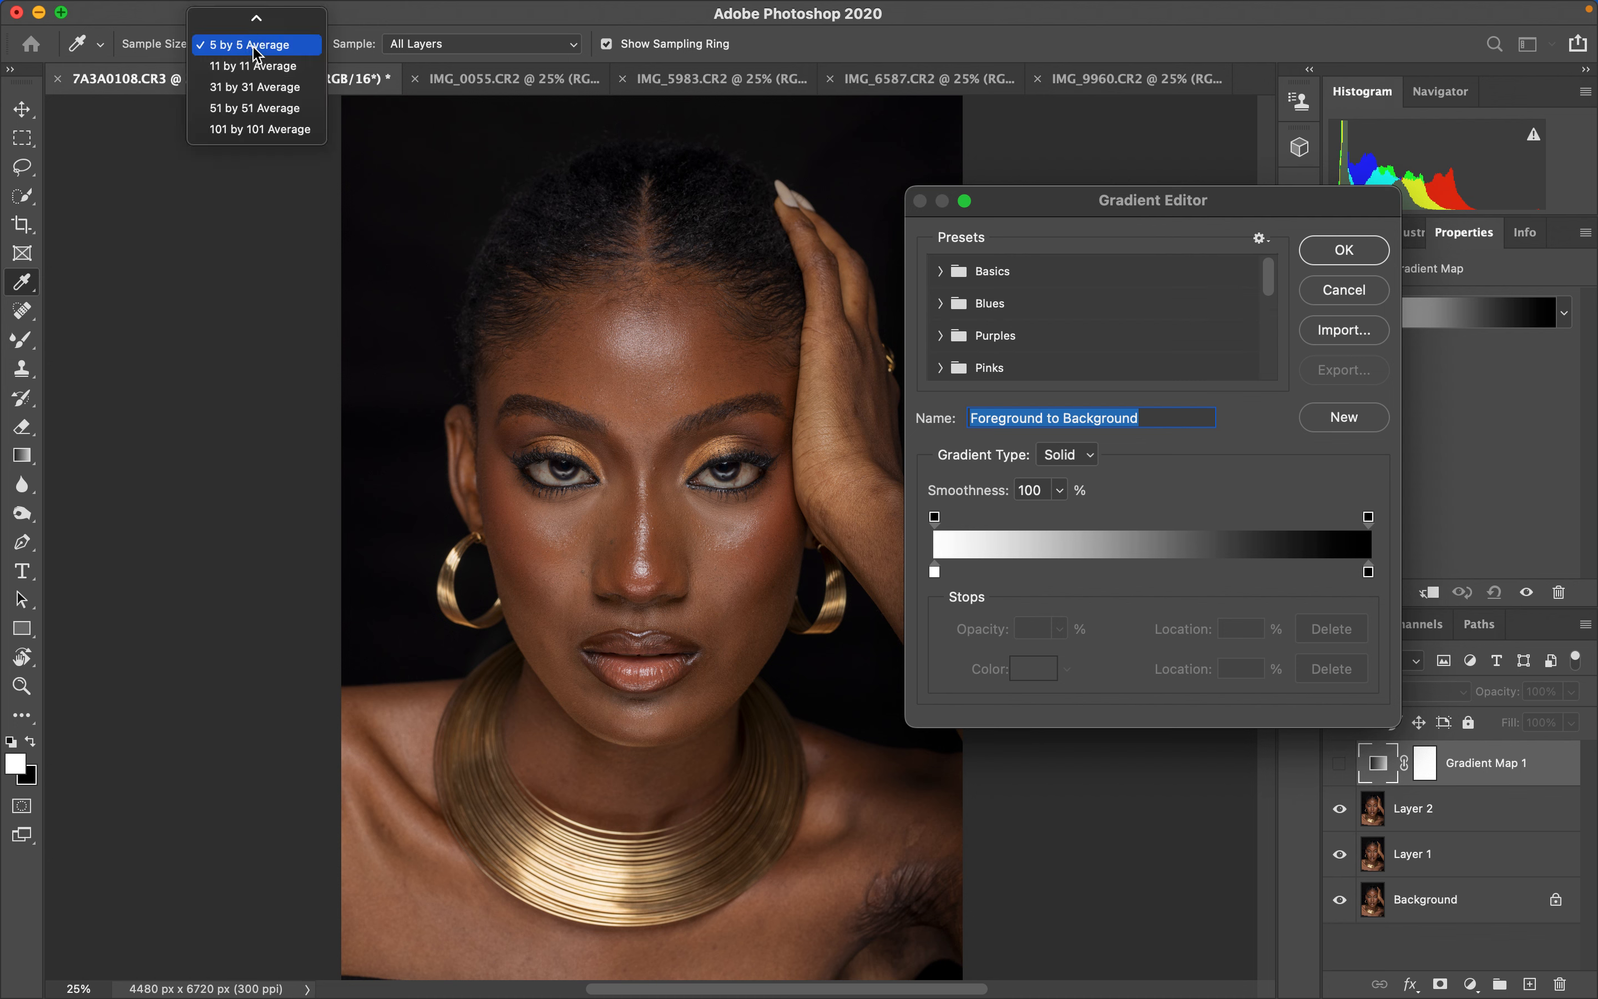
{"action": "left_click", "coordinate": [250, 48]}
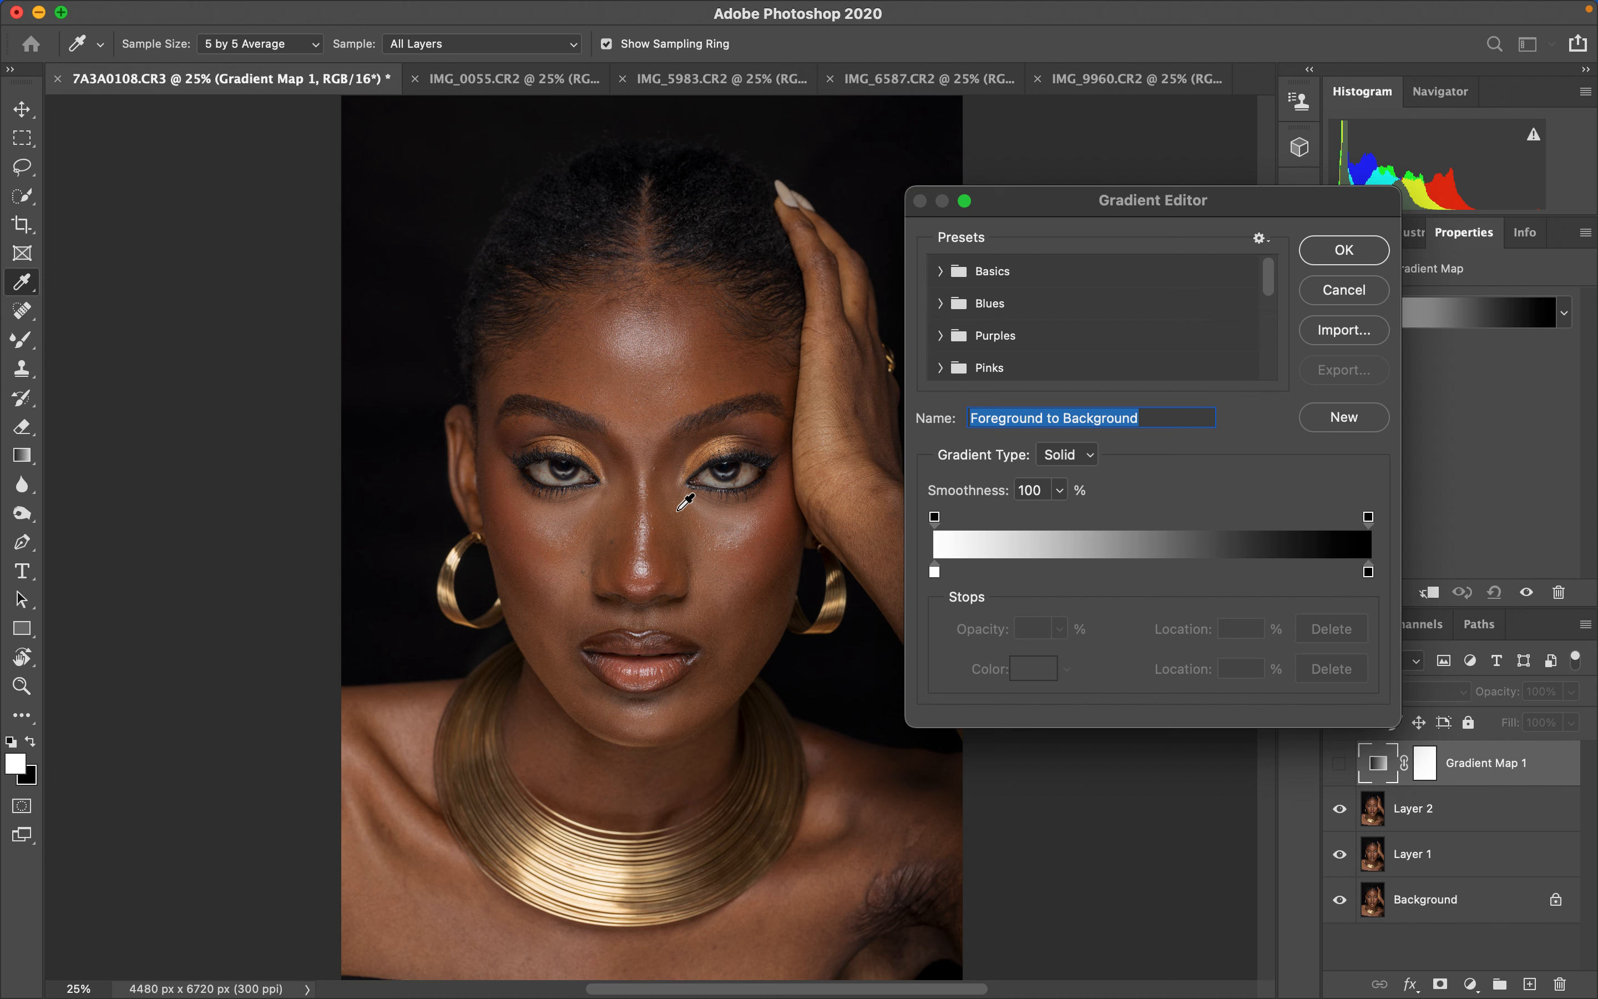
{"action": "left_click", "coordinate": [504, 48]}
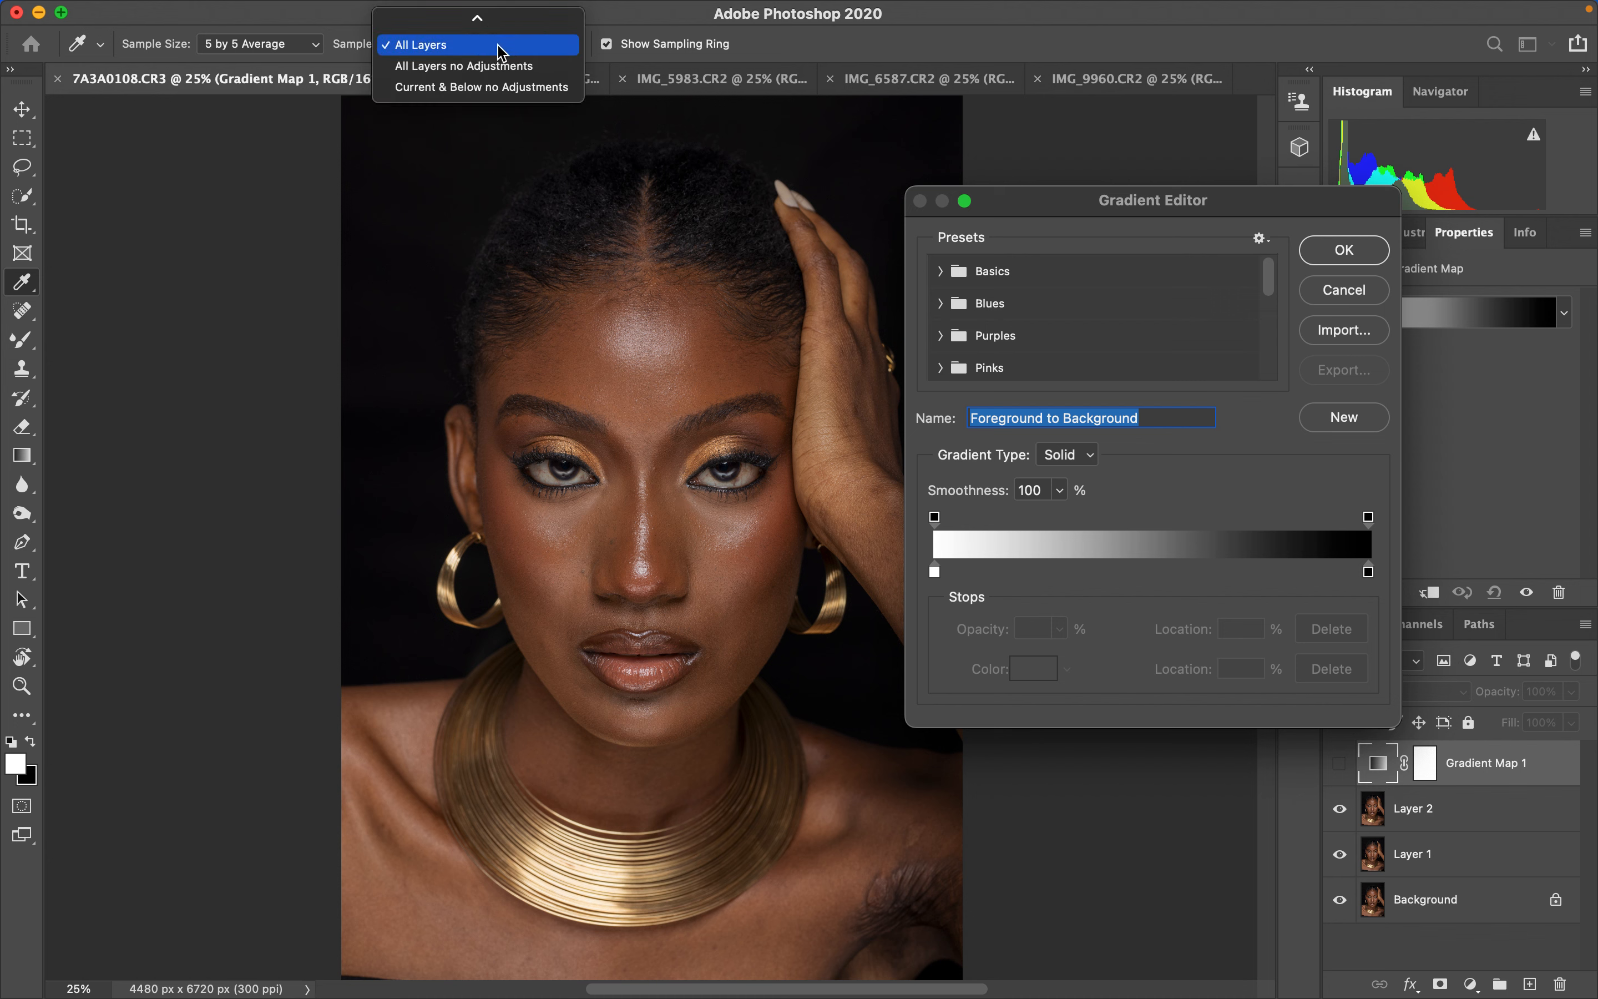
{"action": "left_click", "coordinate": [498, 46]}
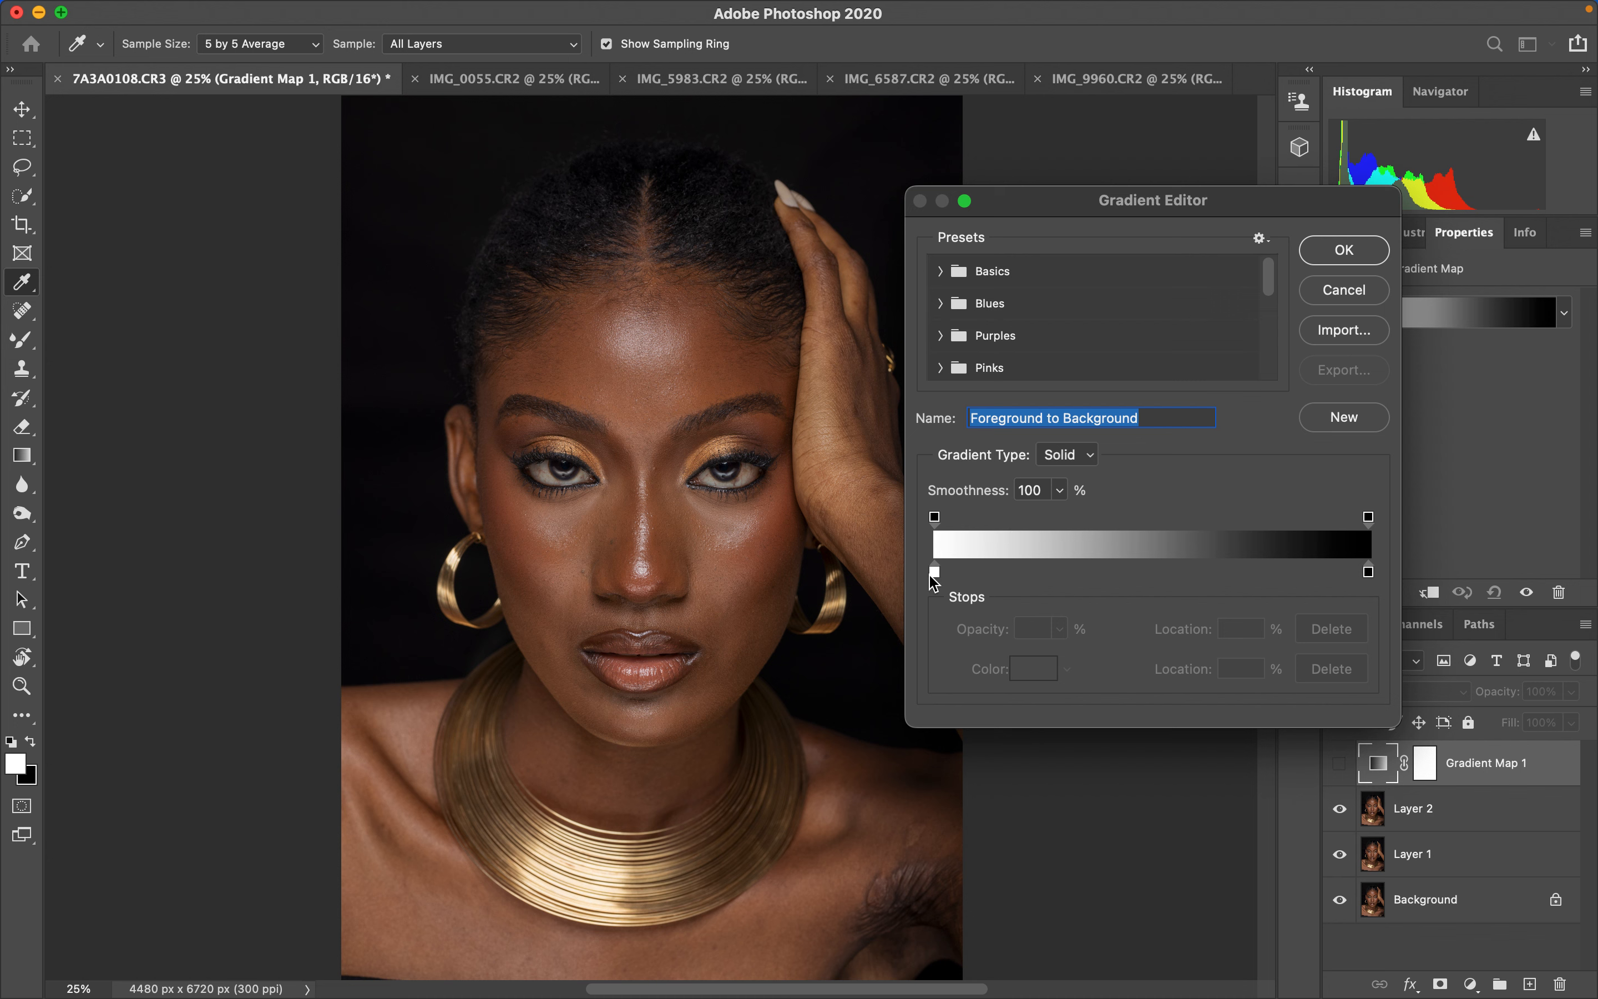
- Set the gradient's left stop color to a dark skin tone sampled from the face, #422b1c
{"action": "left_click", "coordinate": [936, 574]}
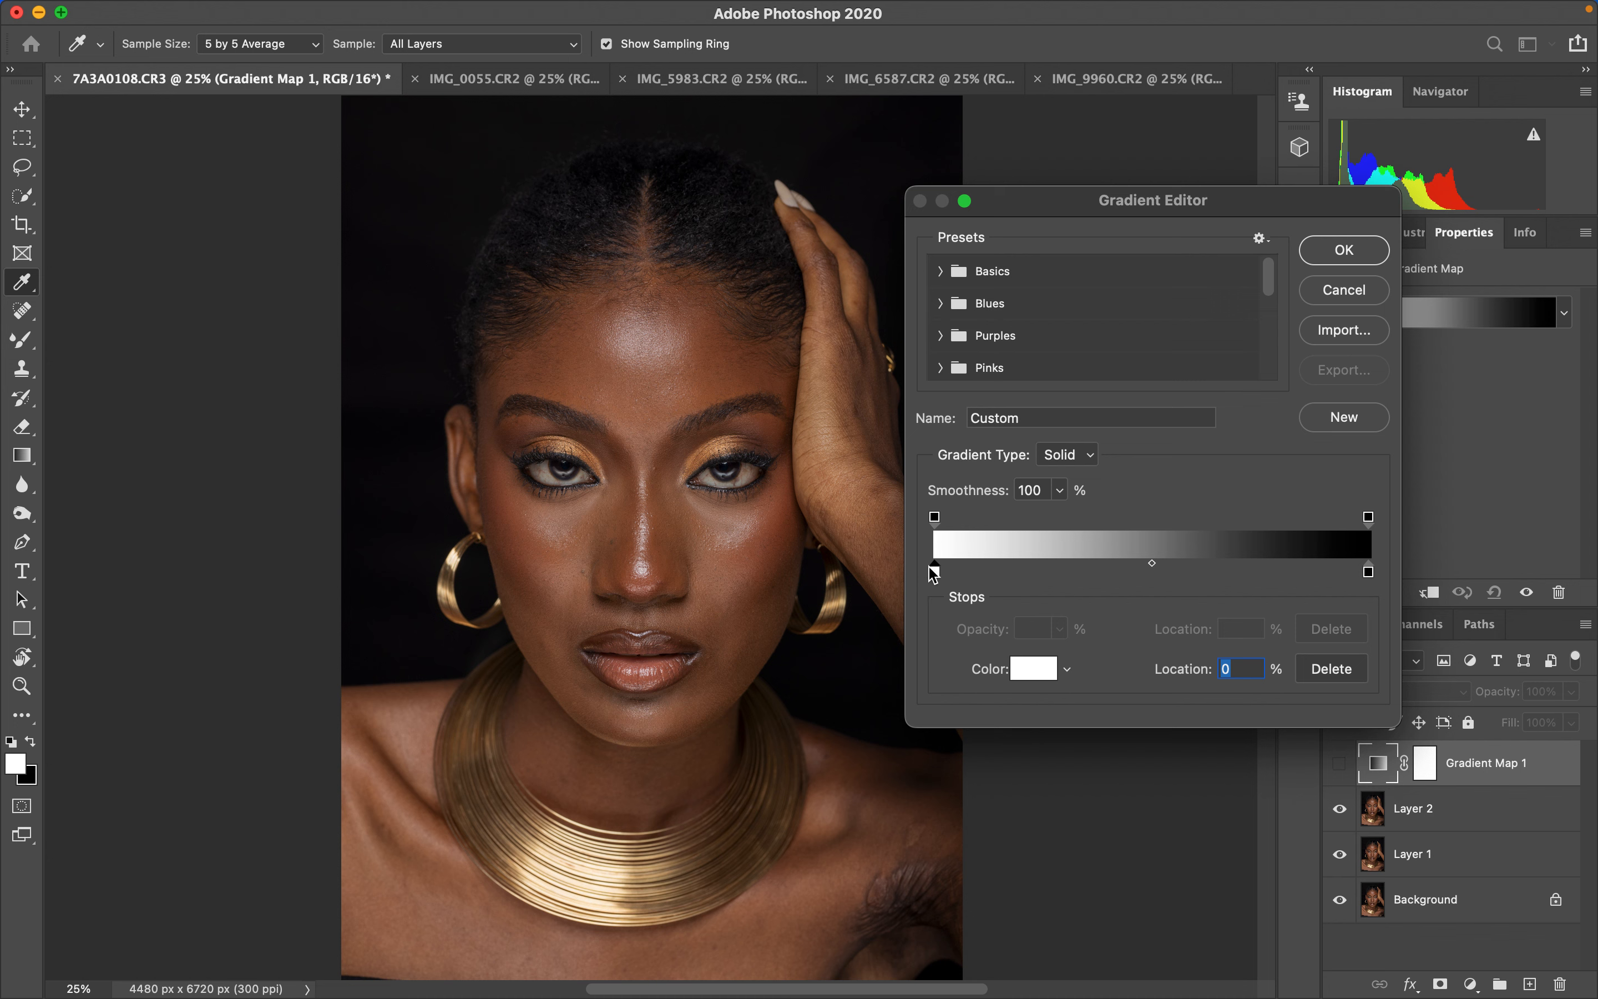
{"action": "left_click", "coordinate": [1025, 675]}
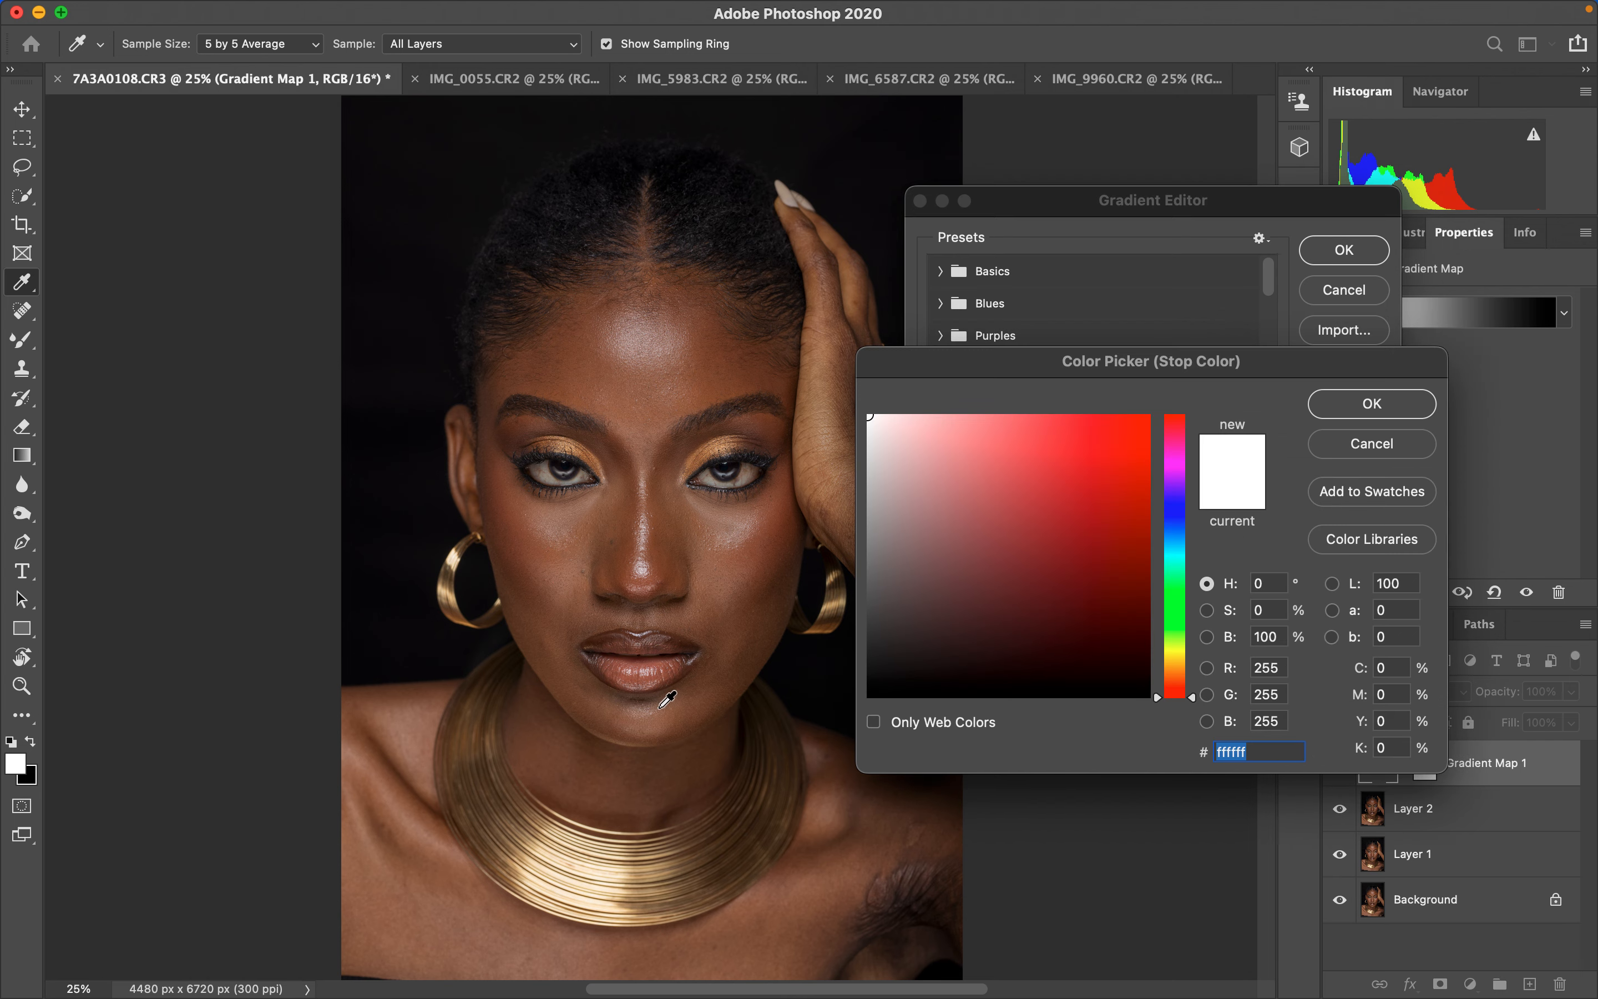
{"action": "key", "text": "super+equal"}
{"action": "key", "text": "super+equal"}
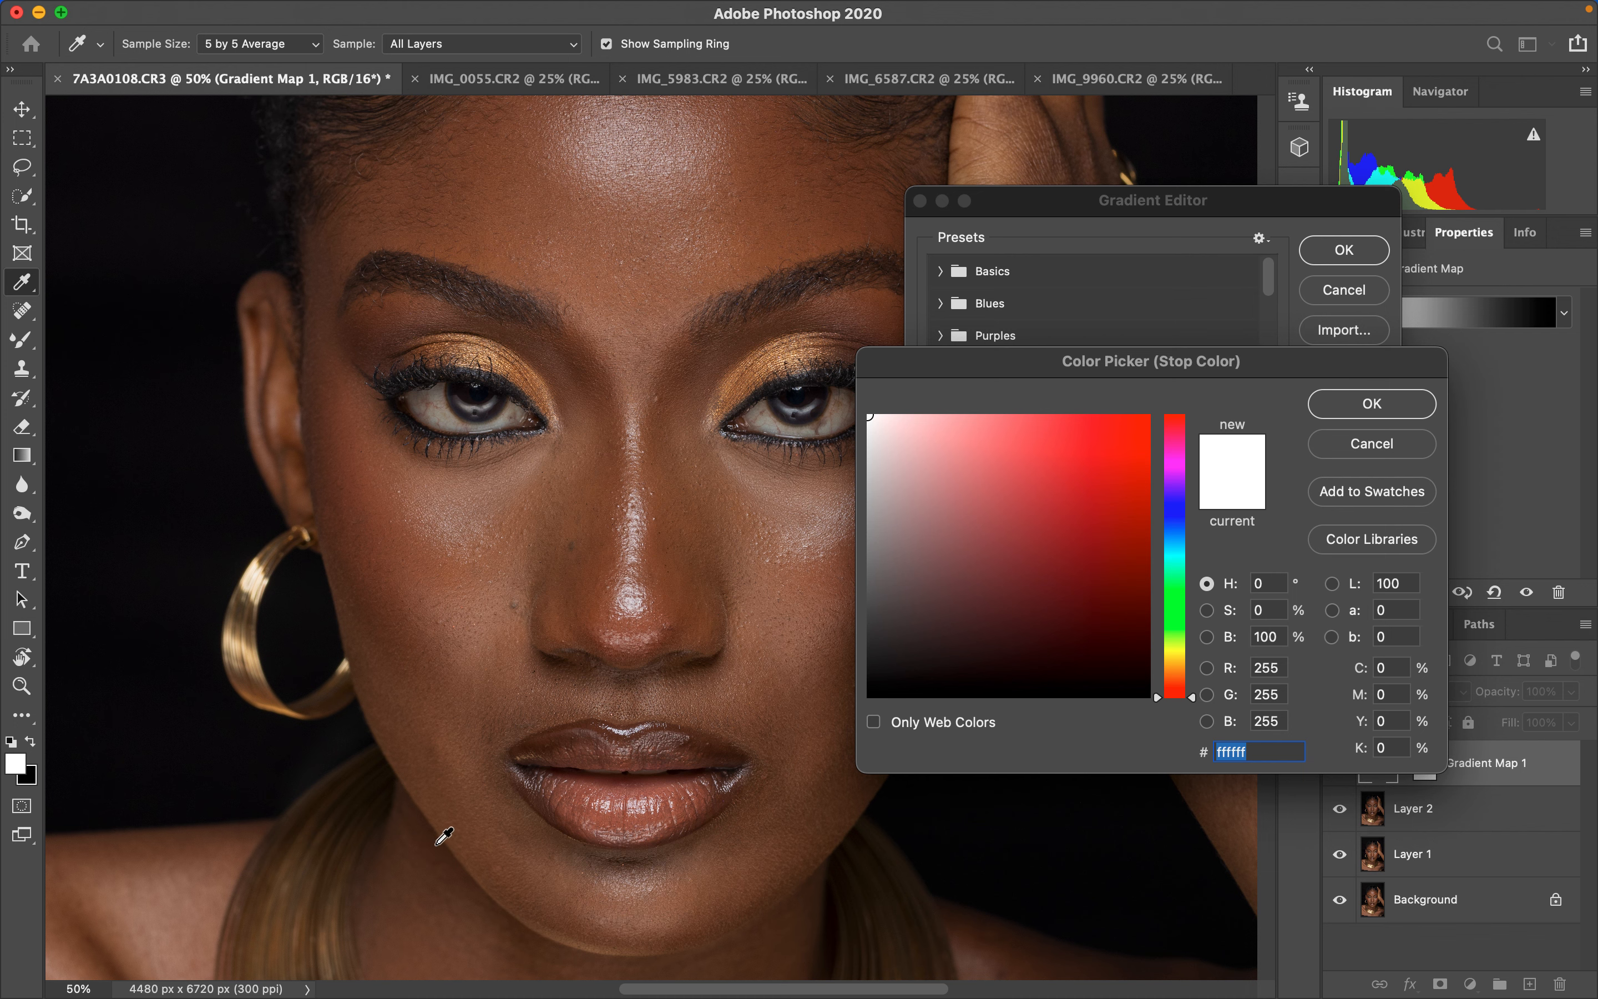
{"action": "left_click", "coordinate": [439, 846]}
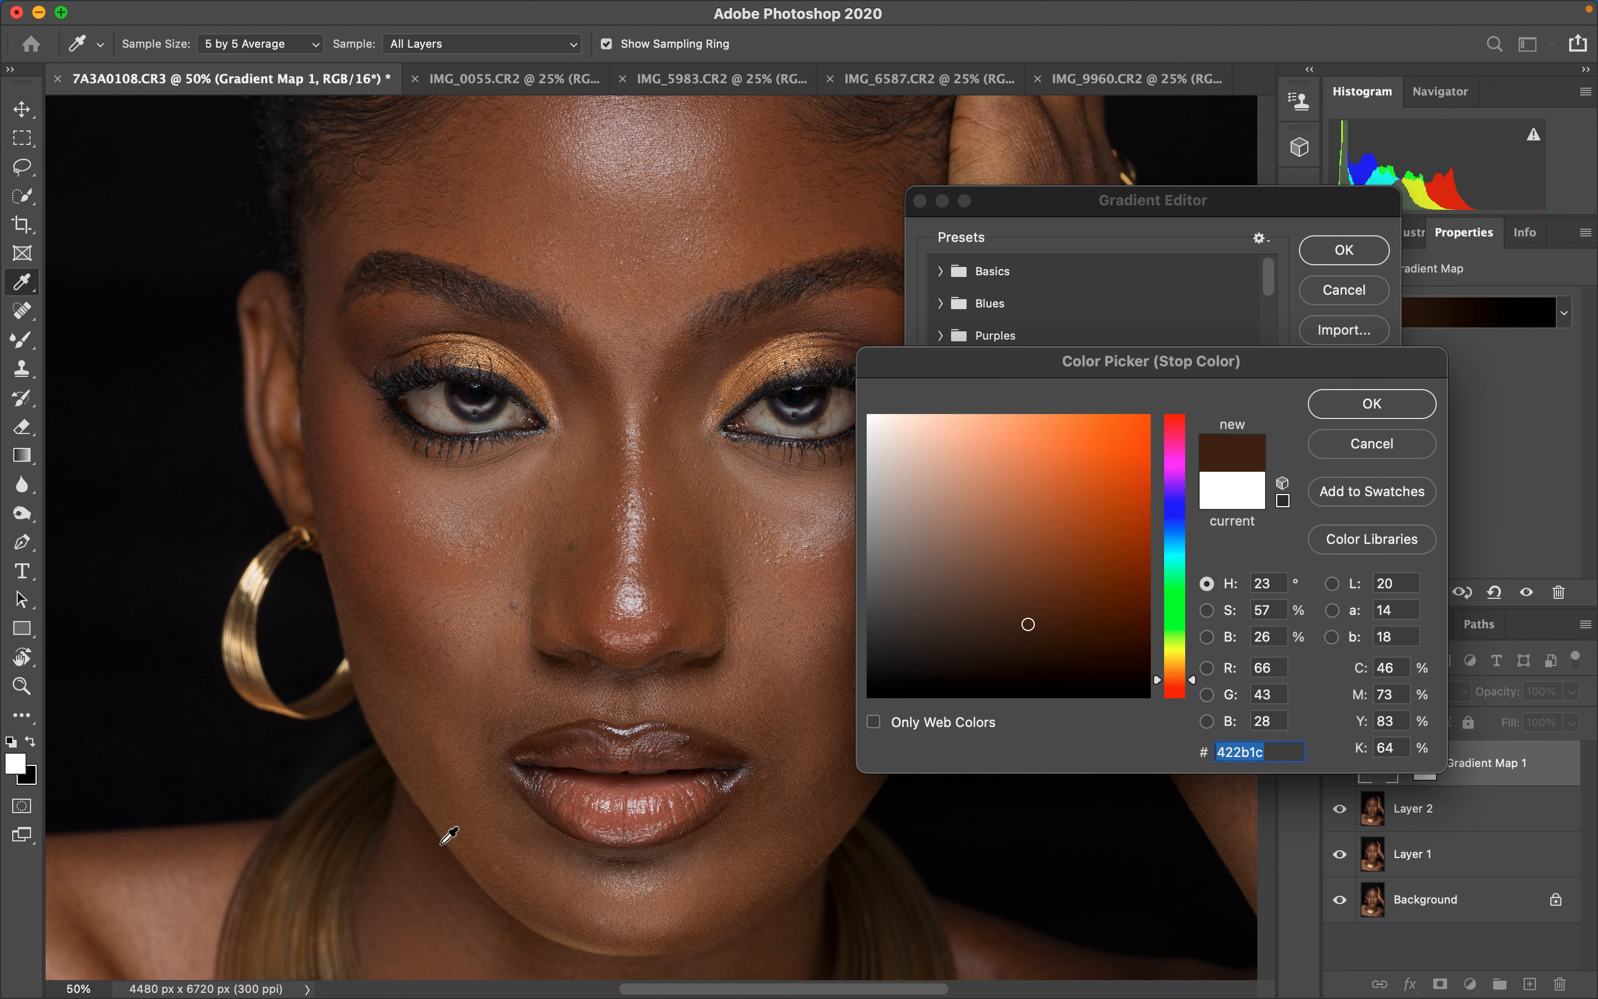
{"action": "left_click", "coordinate": [439, 841]}
{"action": "left_click", "coordinate": [1348, 400]}
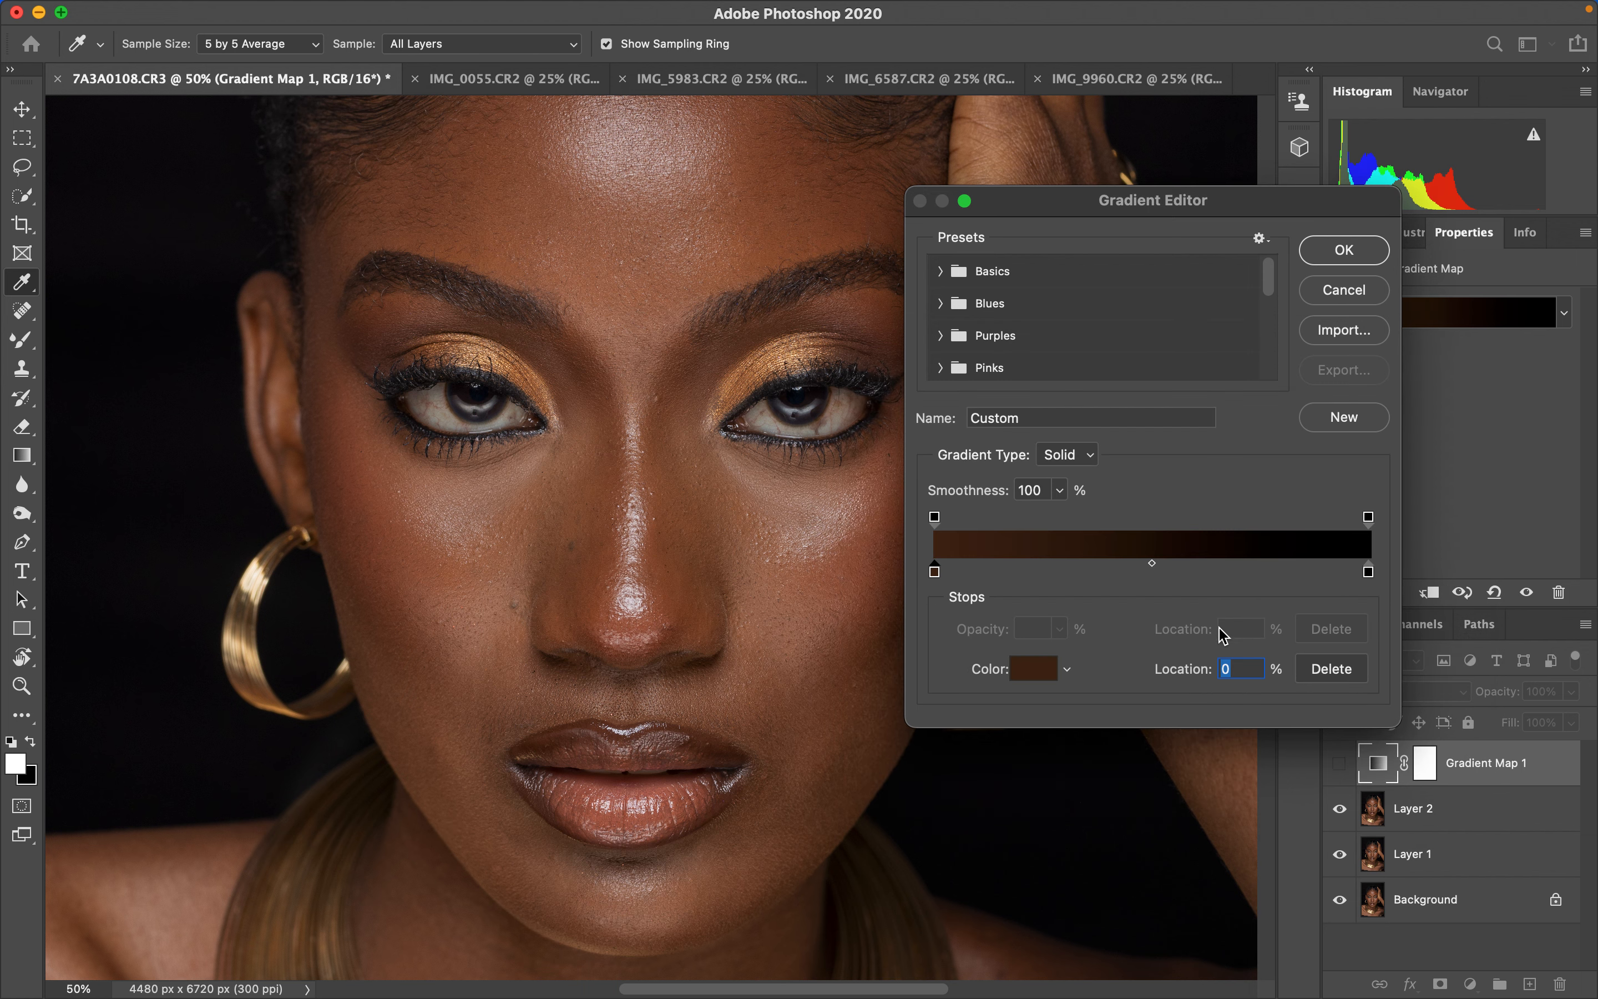
- Set the gradient's right stop color to a mid skin tone sampled from the face, #9c8071
{"action": "left_click", "coordinate": [1369, 573]}
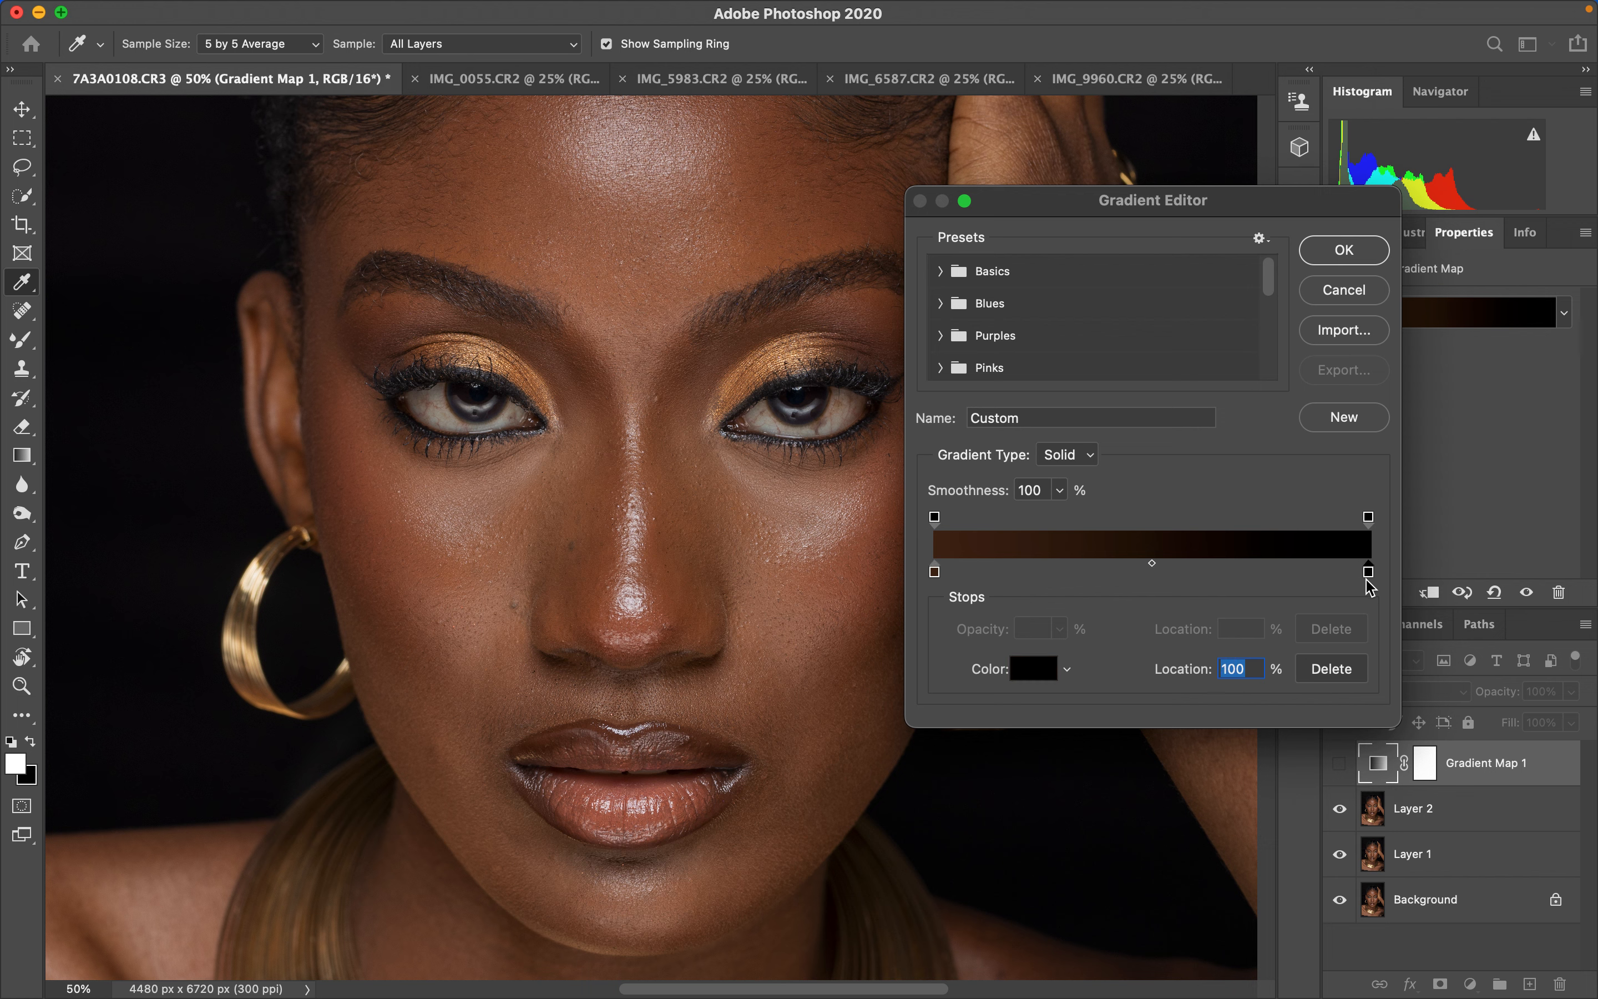
{"action": "left_click", "coordinate": [1032, 668]}
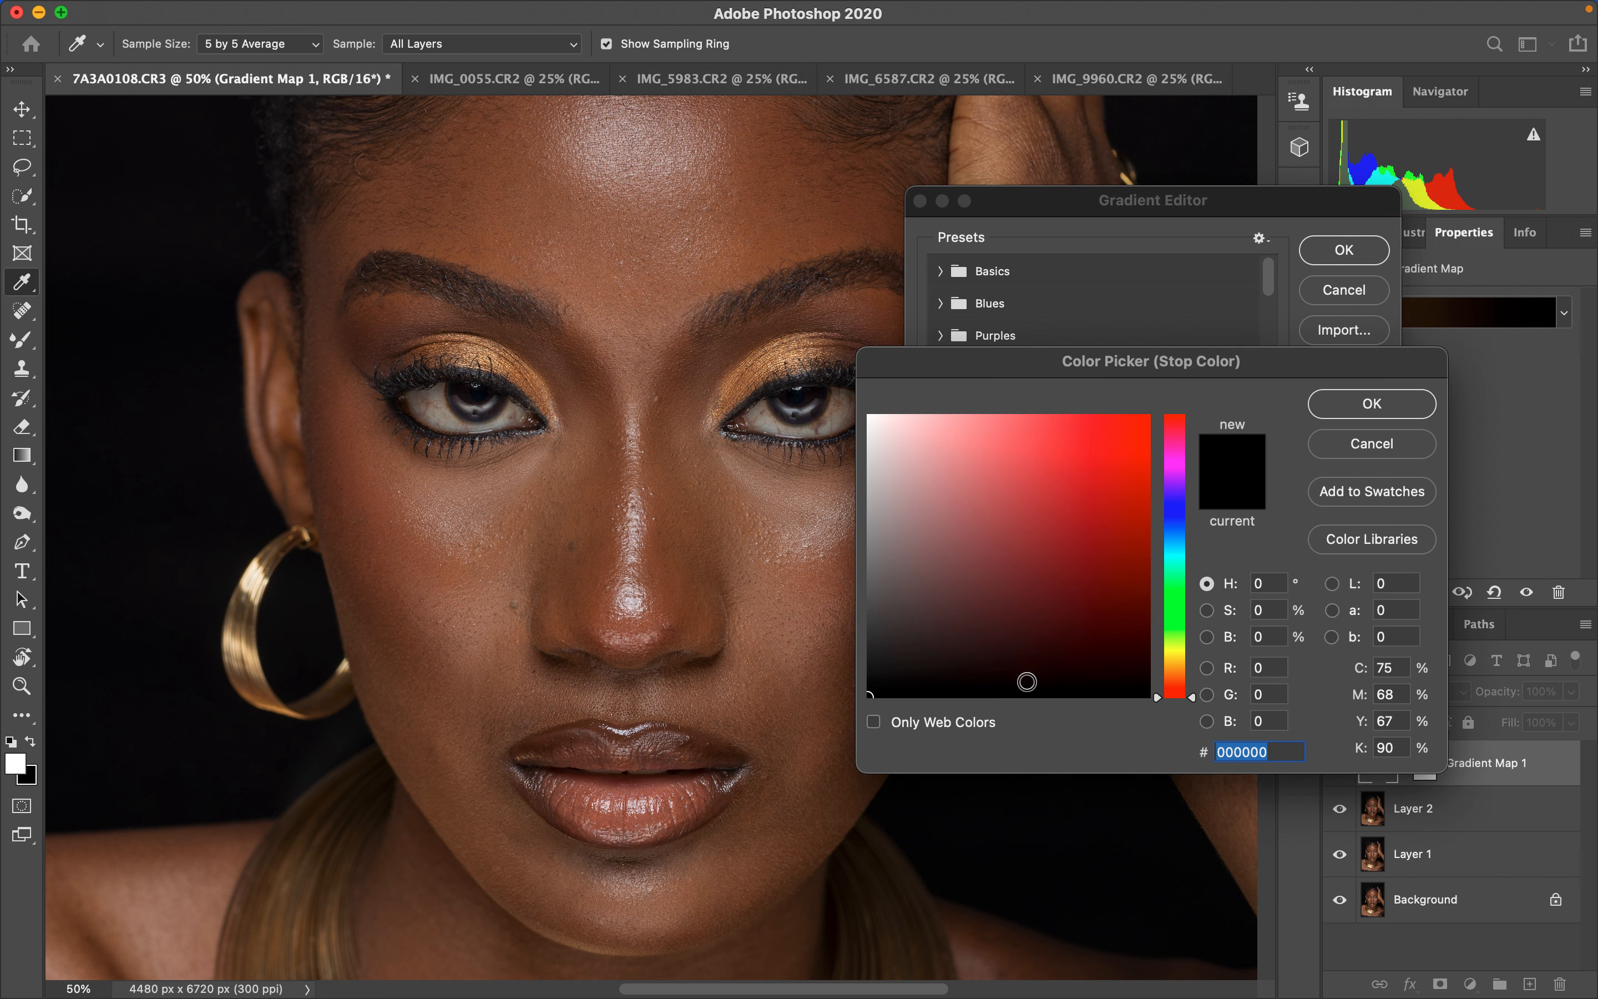
{"action": "left_click", "coordinate": [635, 602]}
{"action": "left_click", "coordinate": [638, 598]}
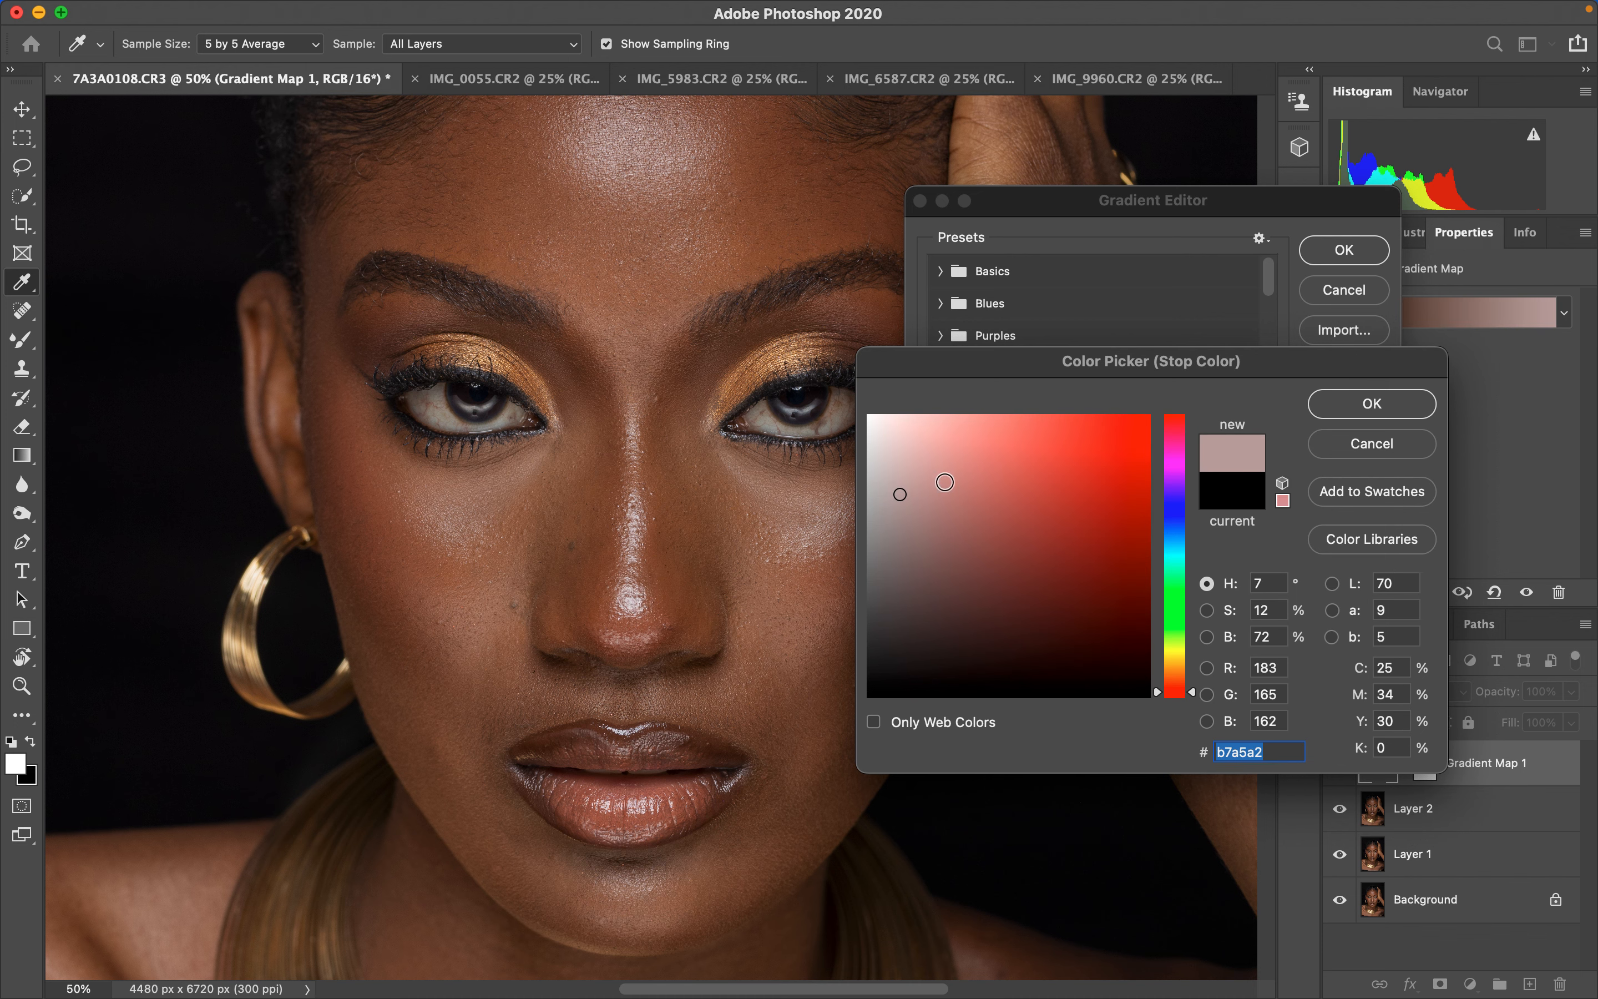
{"action": "left_click", "coordinate": [470, 514]}
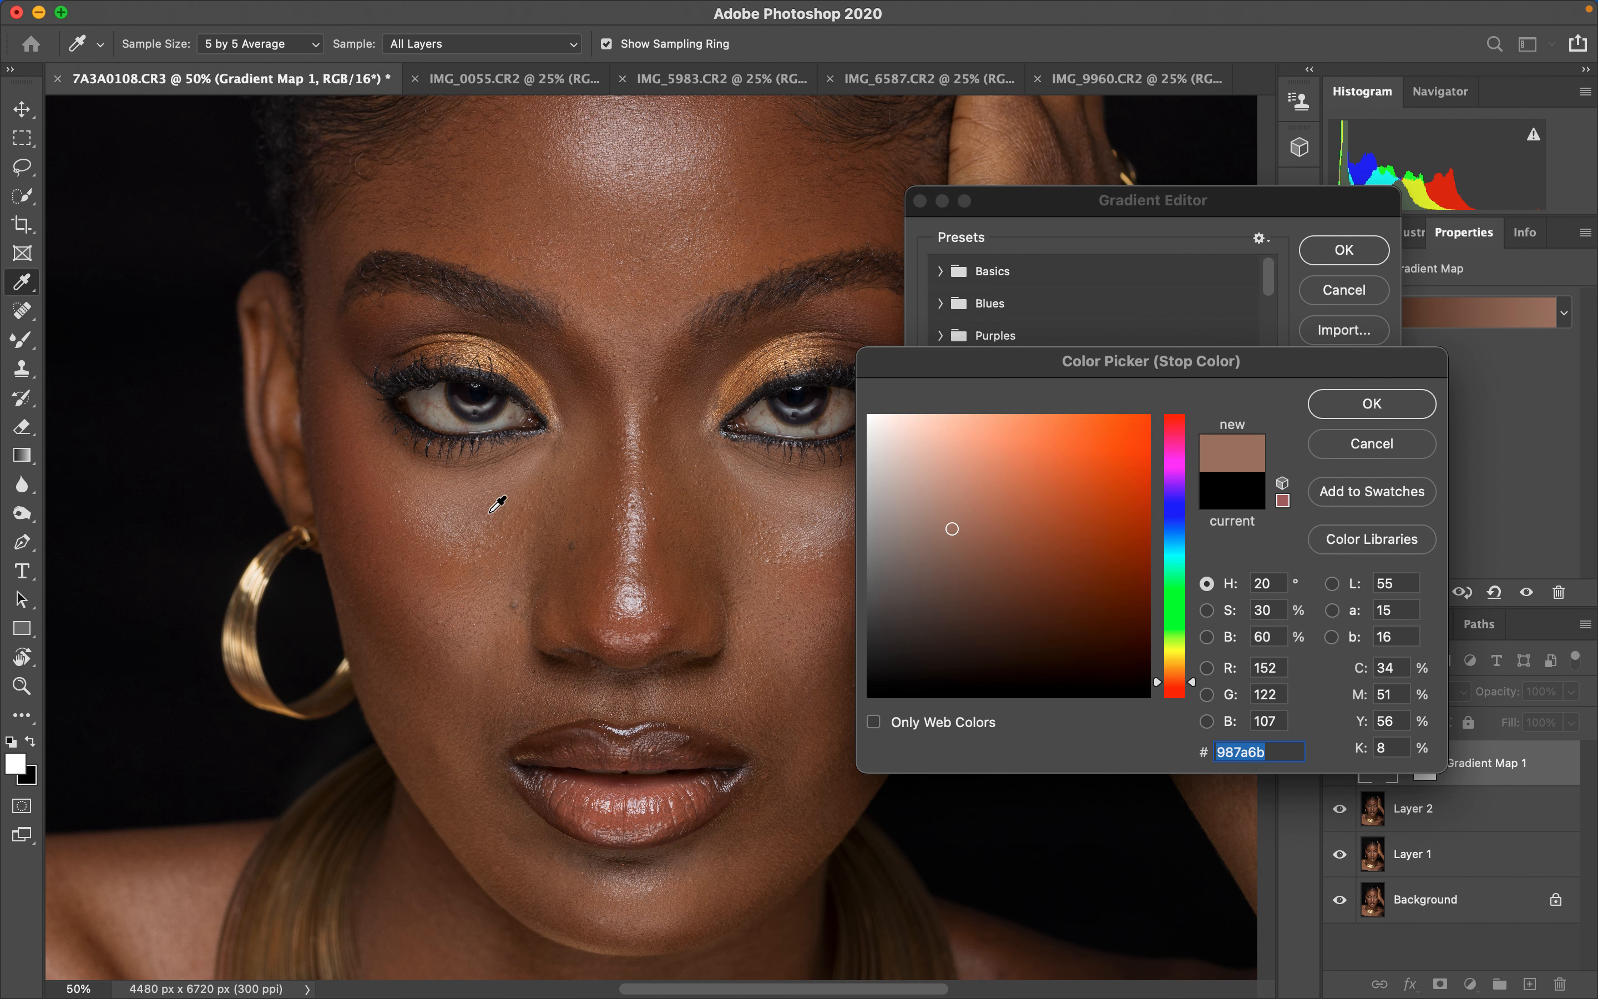
{"action": "left_click", "coordinate": [458, 516]}
{"action": "left_click", "coordinate": [637, 379]}
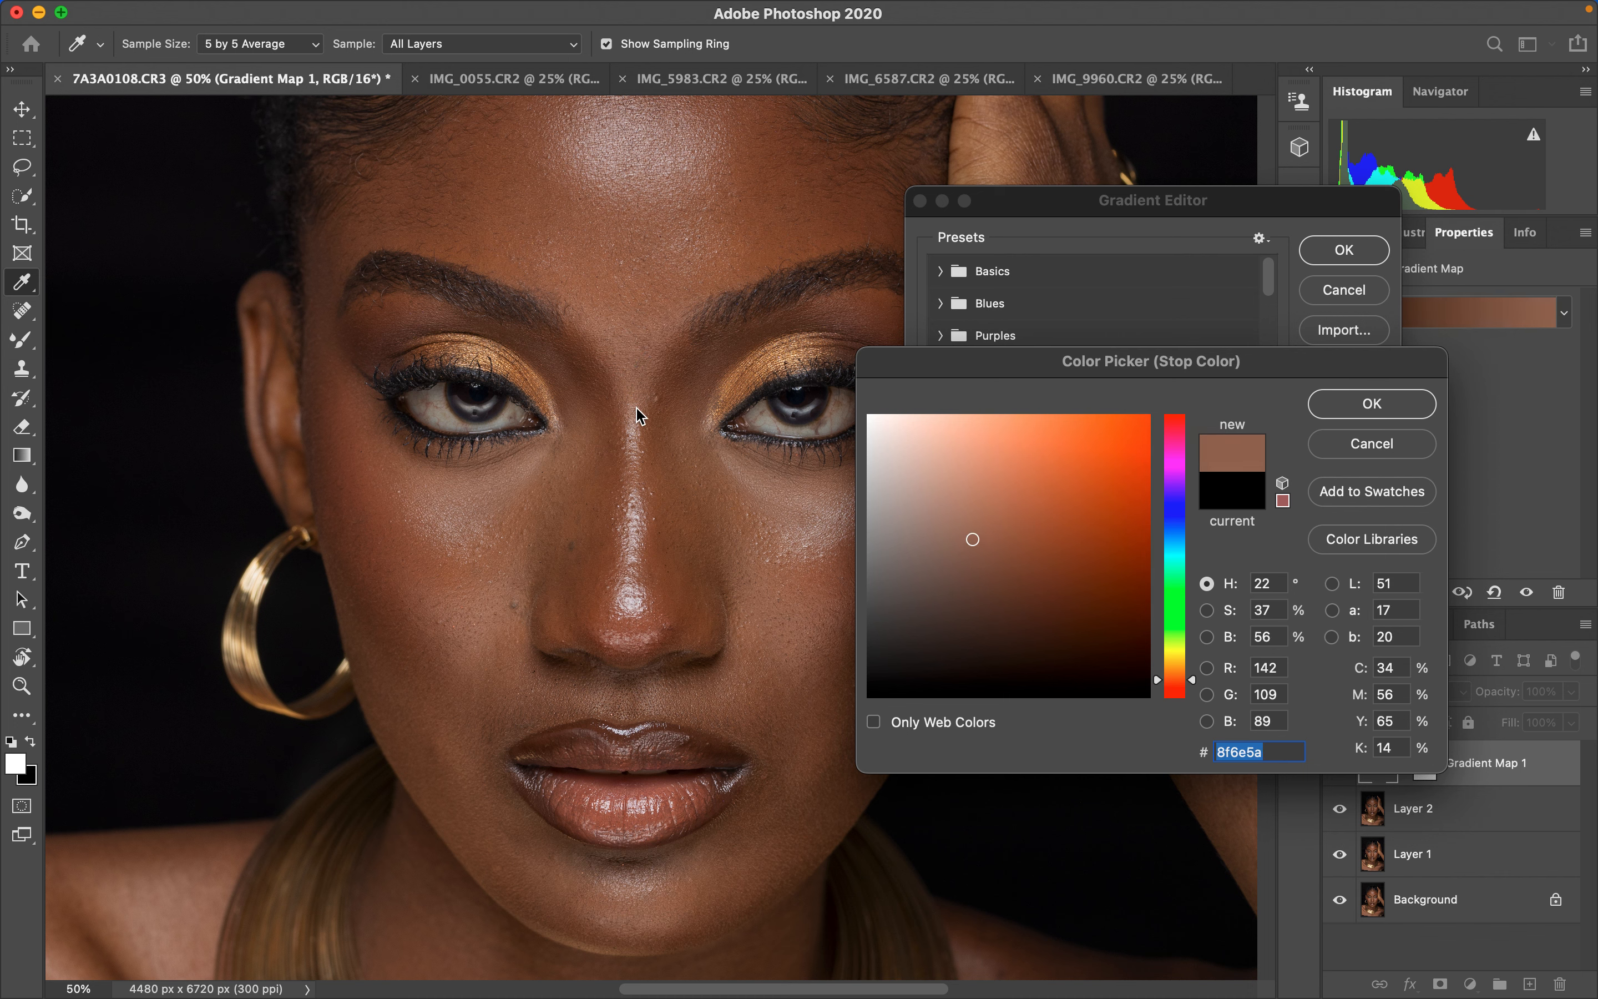
{"action": "left_click", "coordinate": [635, 426]}
{"action": "left_click", "coordinate": [636, 430]}
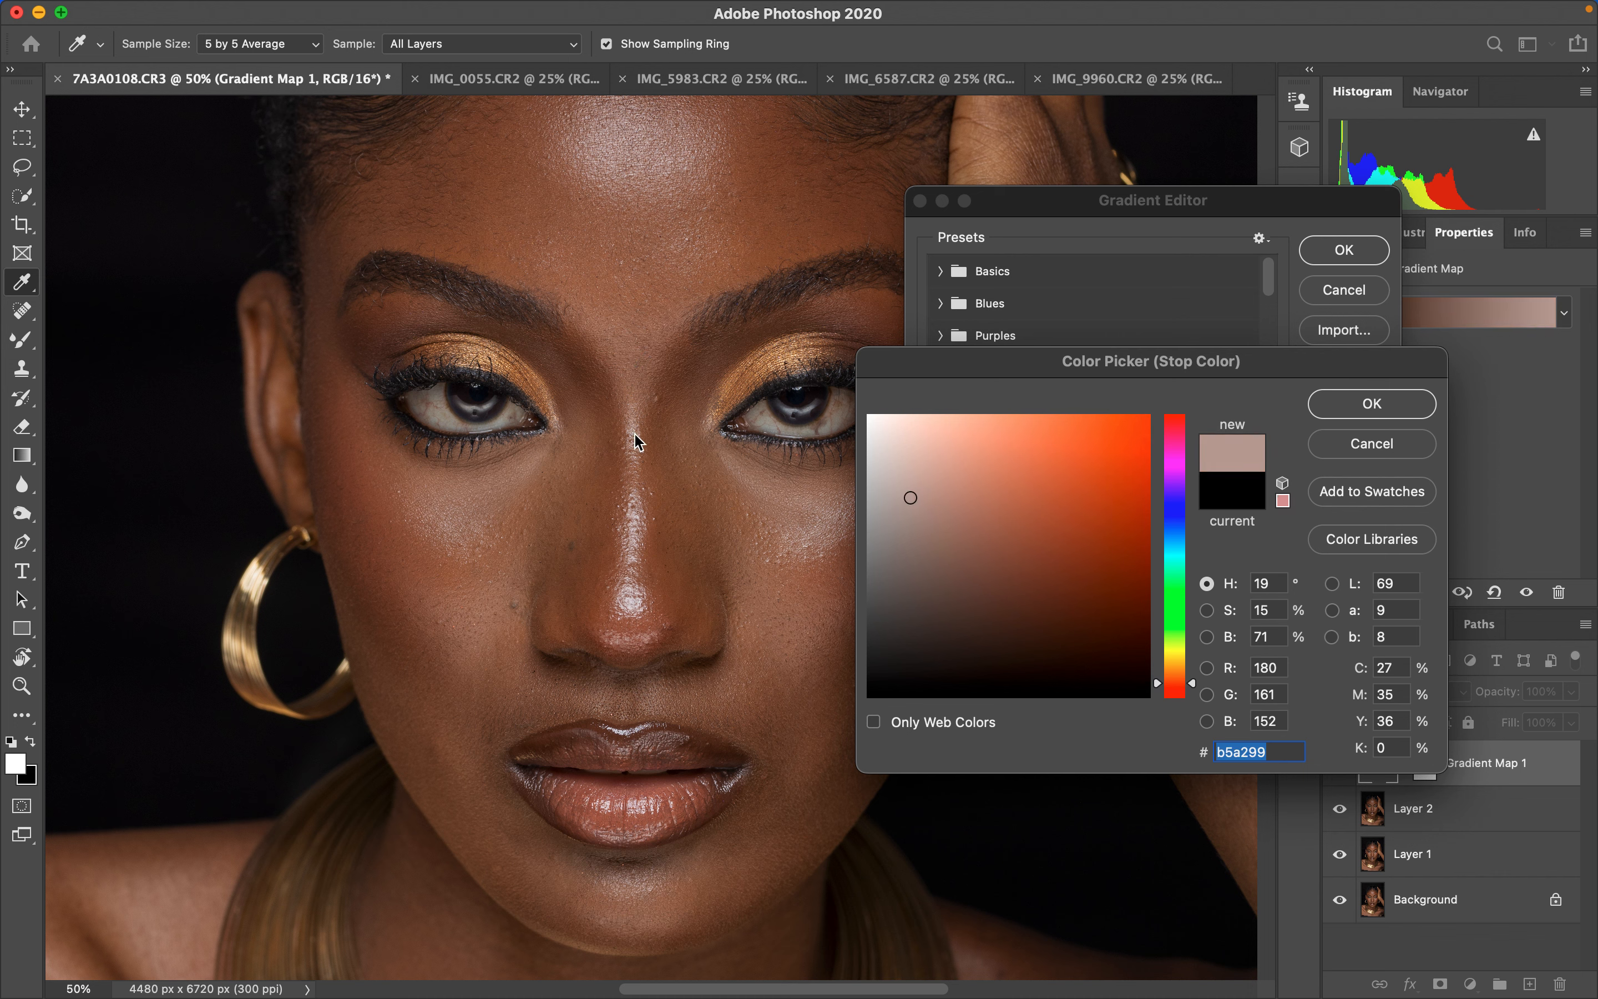
{"action": "left_click", "coordinate": [638, 431]}
{"action": "mouse_move", "coordinate": [910, 497]}
{"action": "left_mouse_down"}
{"action": "mouse_move", "coordinate": [957, 468]}
{"action": "mouse_move", "coordinate": [942, 453]}
{"action": "mouse_move", "coordinate": [959, 494]}
{"action": "mouse_move", "coordinate": [981, 433]}
{"action": "mouse_move", "coordinate": [928, 435]}
{"action": "mouse_move", "coordinate": [934, 460]}
{"action": "left_mouse_up"}
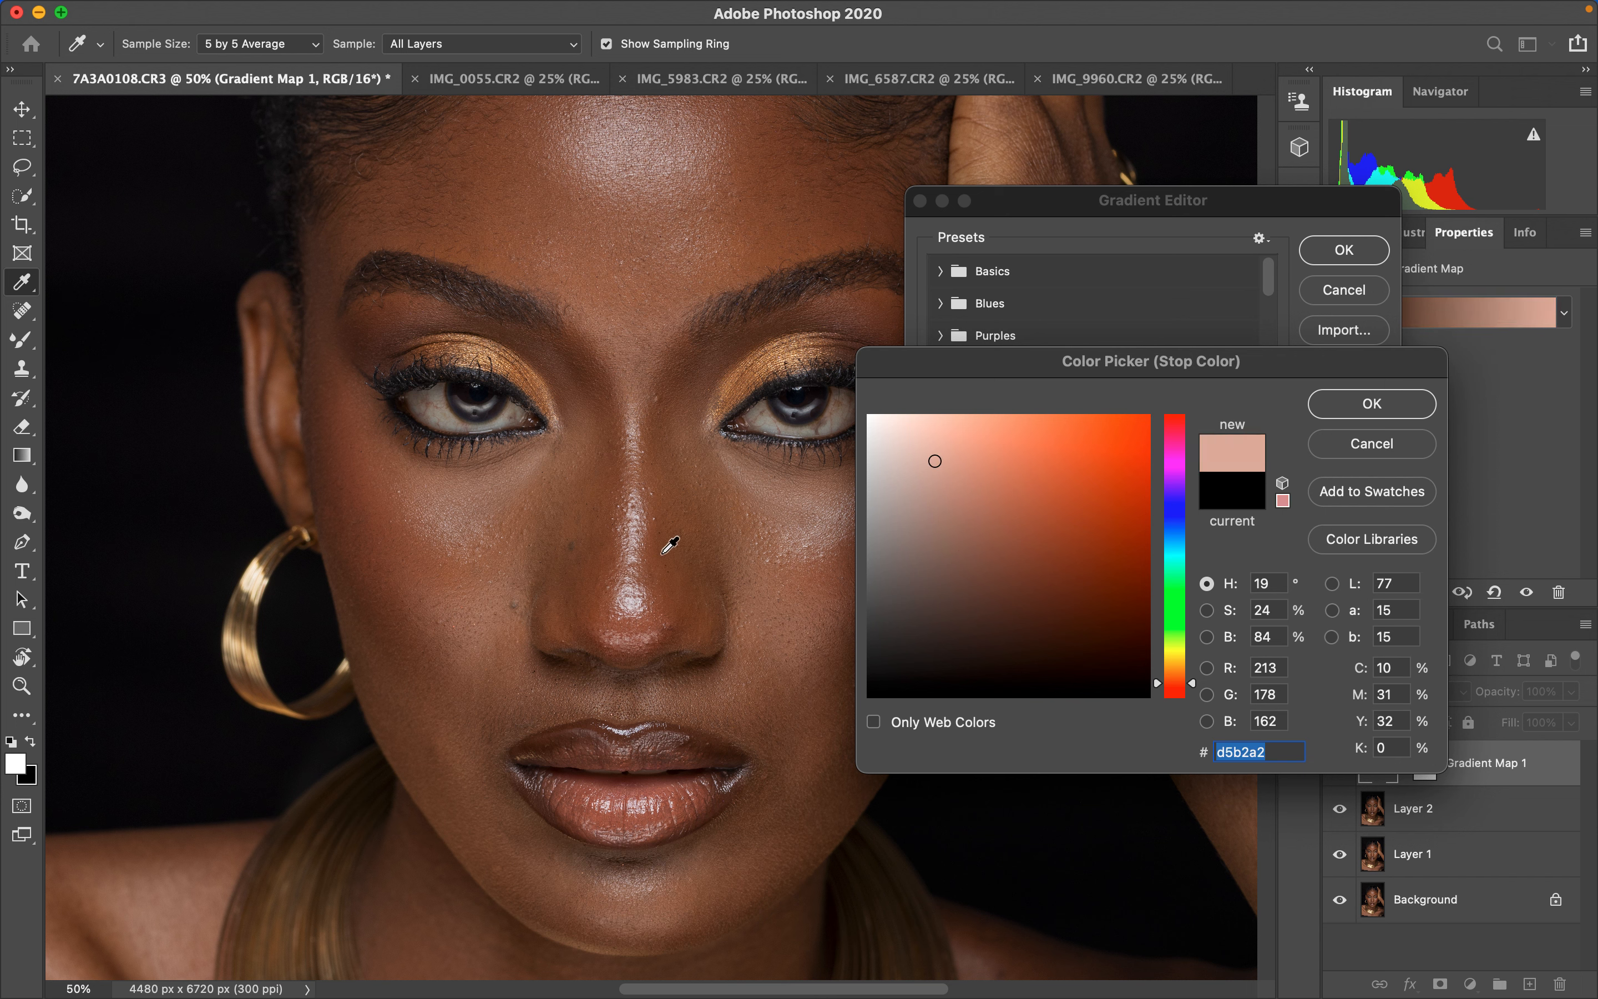
{"action": "left_click", "coordinate": [462, 506]}
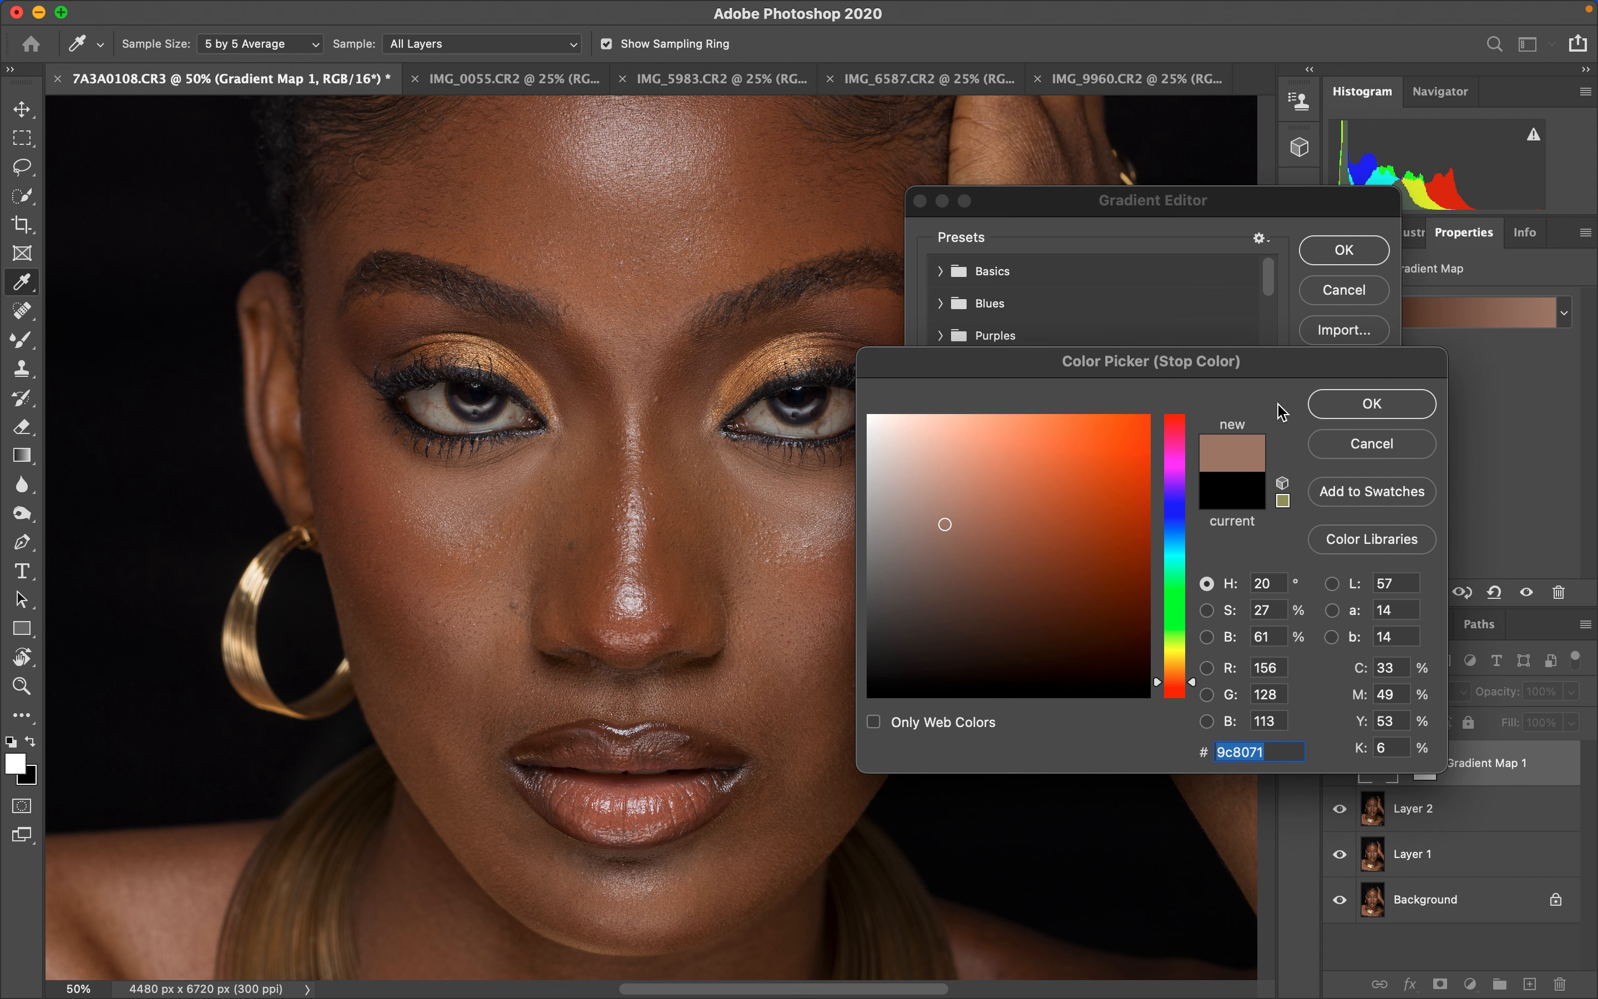
{"action": "left_click", "coordinate": [1355, 411]}
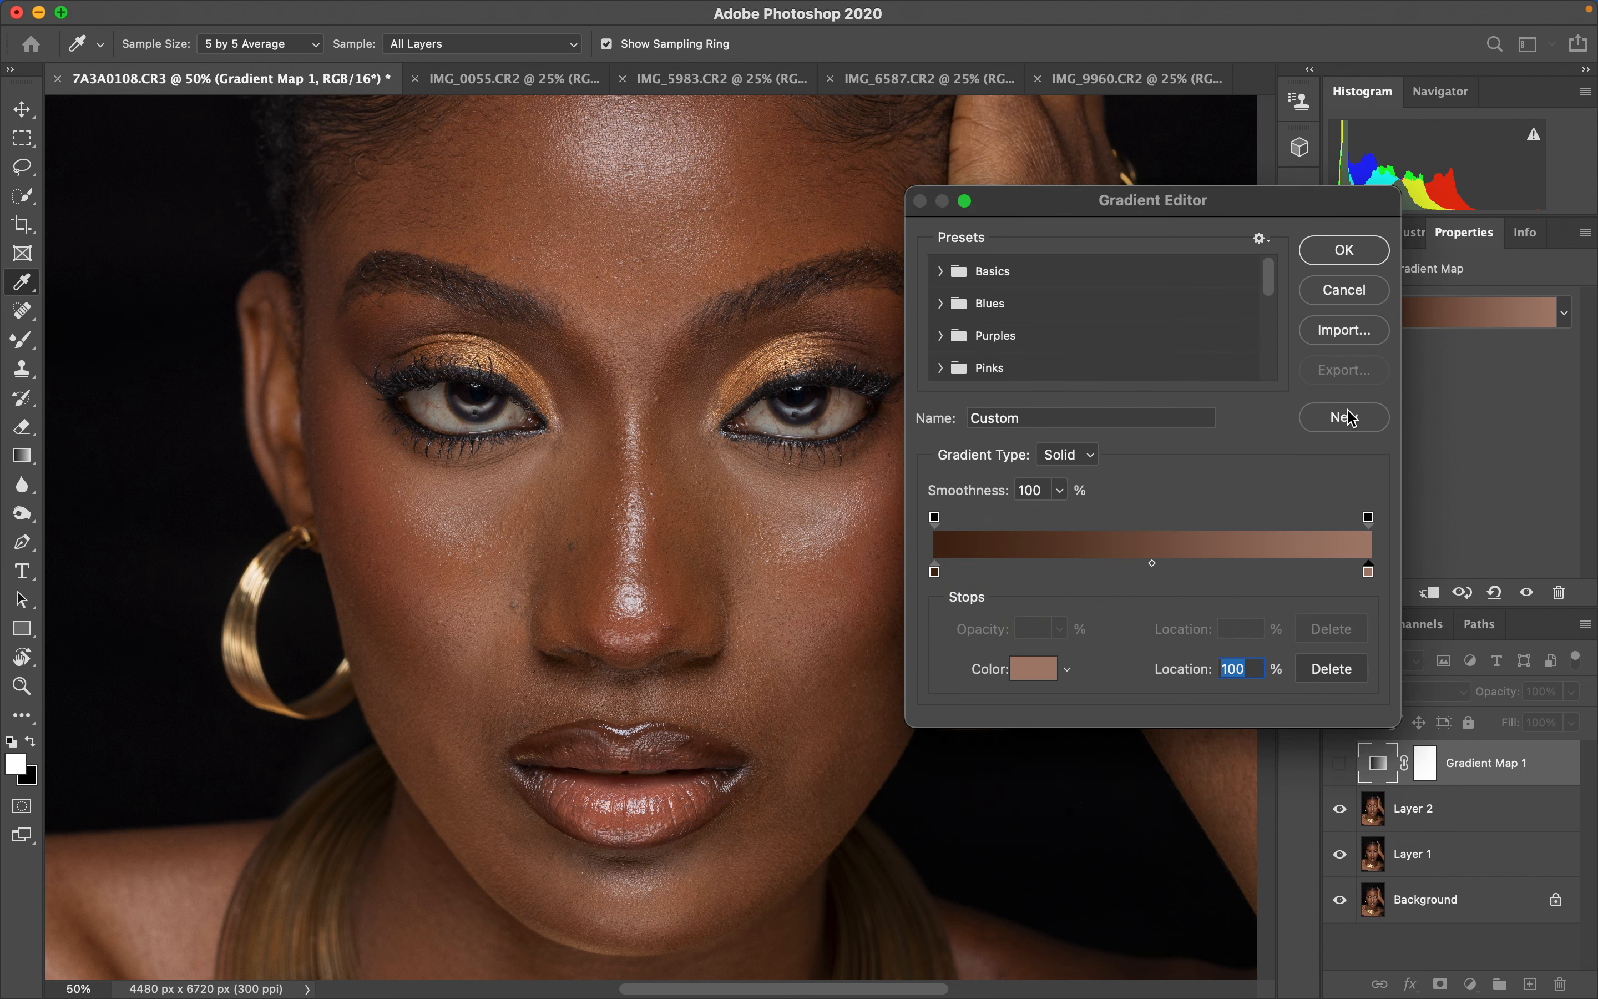
- Add a middle gradient stop at 50% location colored #946e54, sampled from the shoulder skin, and confirm the gradient
{"action": "left_click", "coordinate": [1139, 570]}
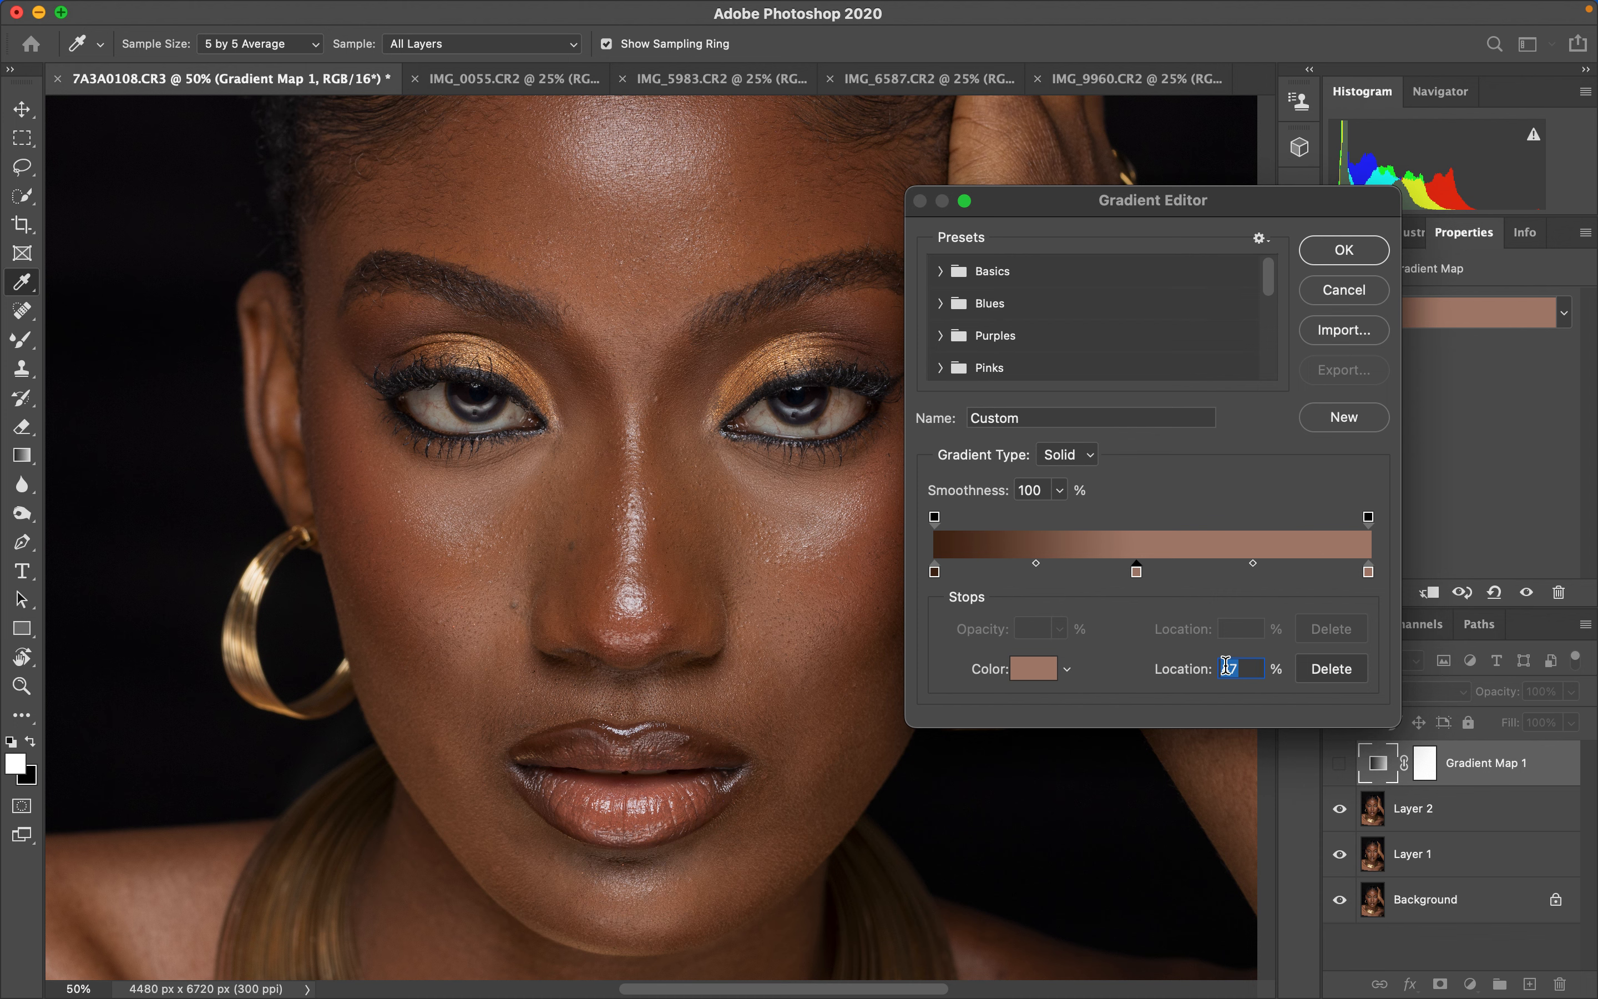
{"action": "type", "text": "50"}
{"action": "left_click", "coordinate": [1034, 671]}
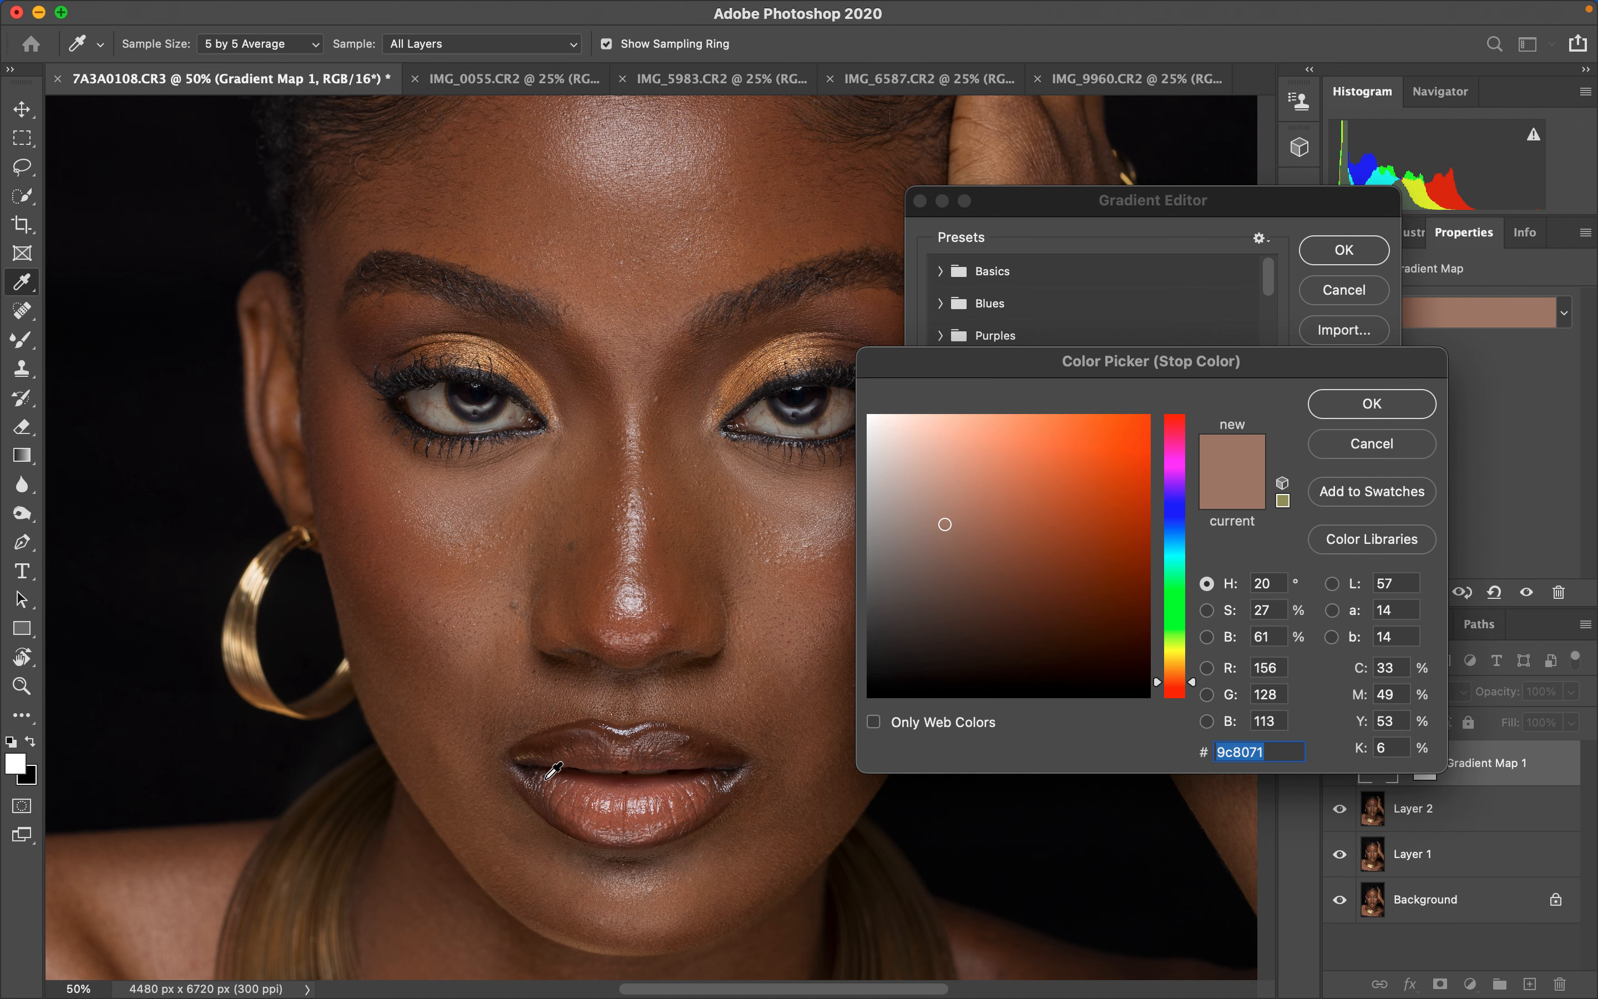
{"action": "key", "text": "super+minus"}
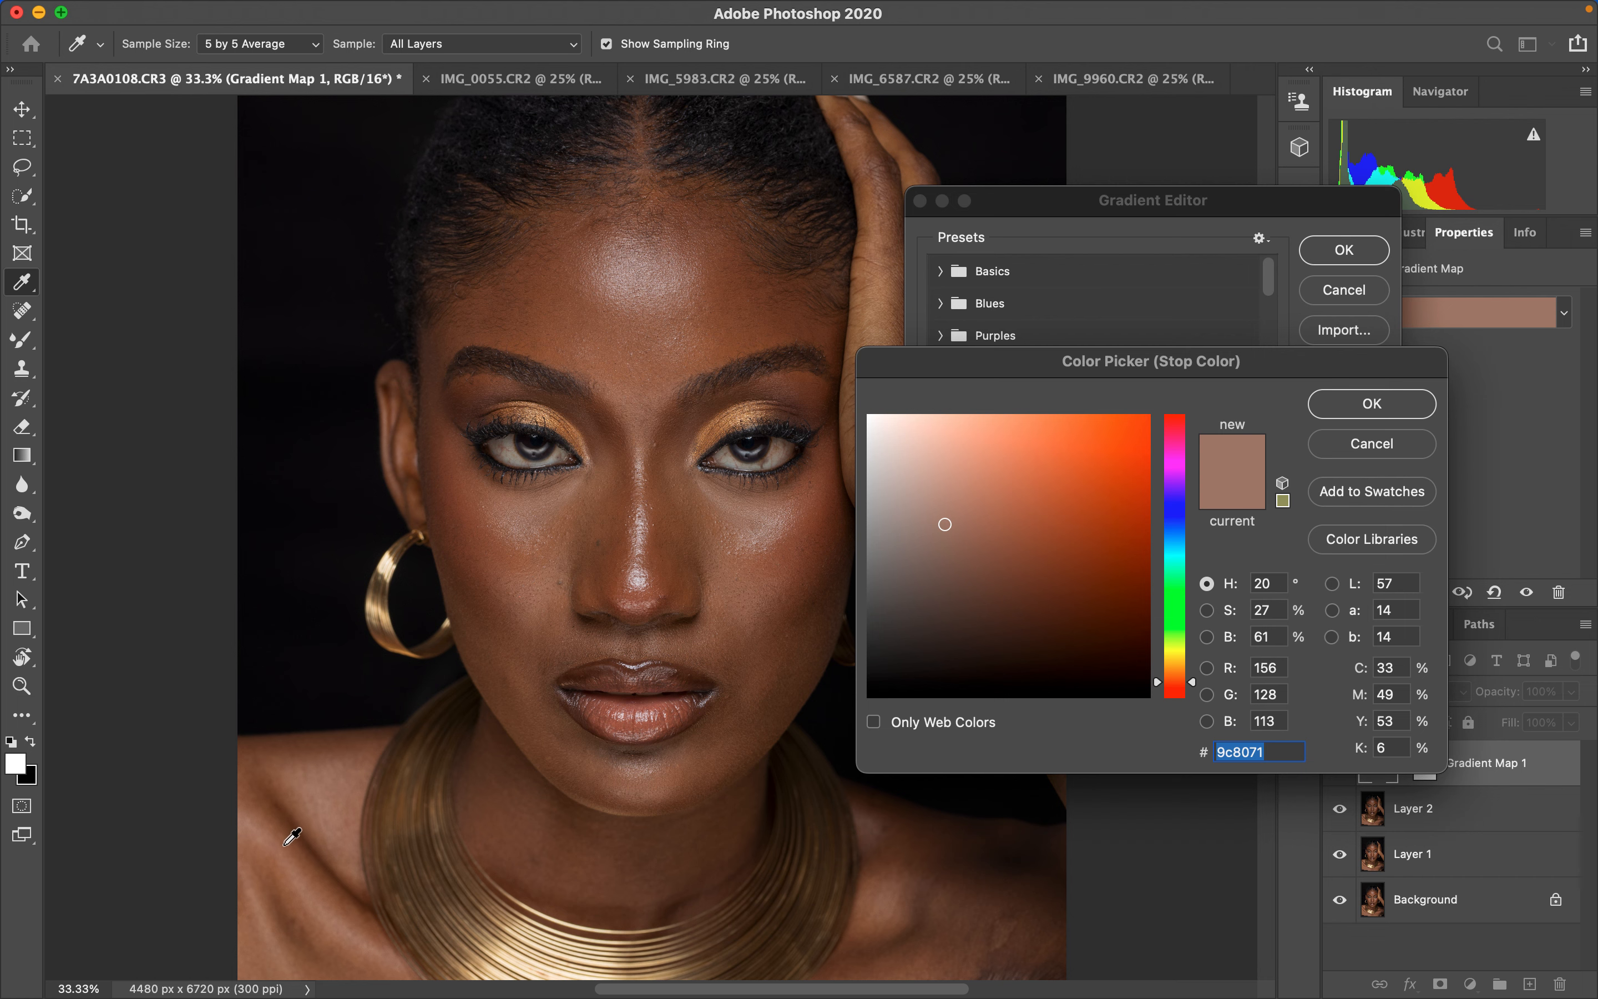
{"action": "left_click", "coordinate": [251, 938]}
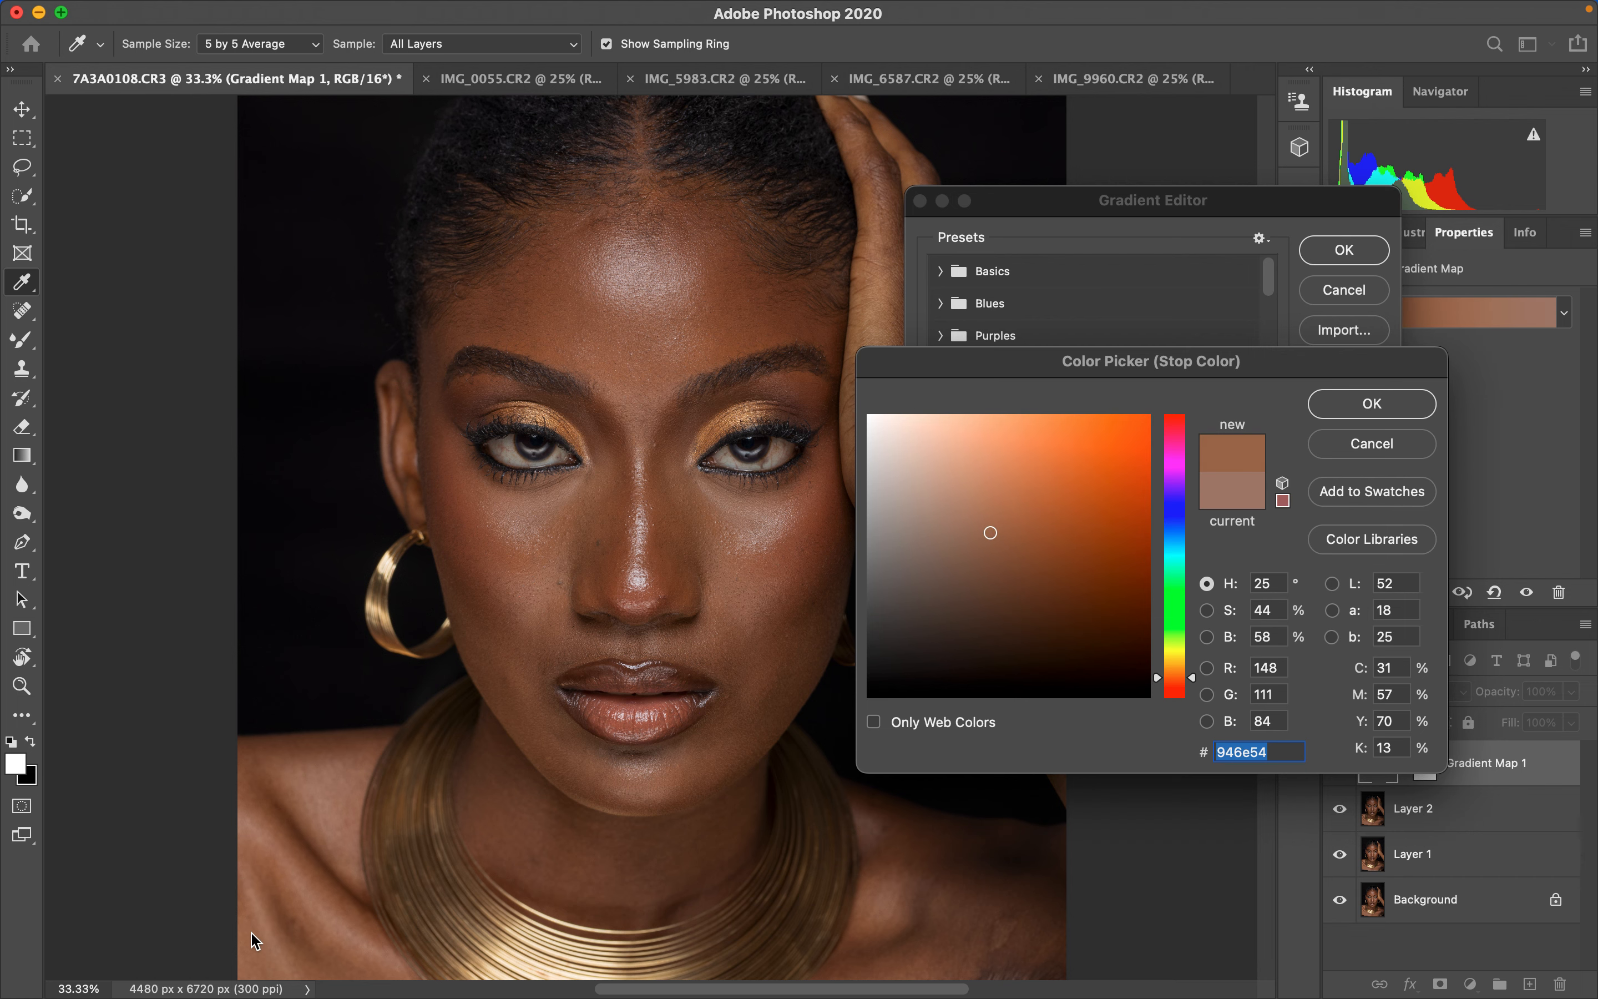
{"action": "left_click", "coordinate": [1342, 409]}
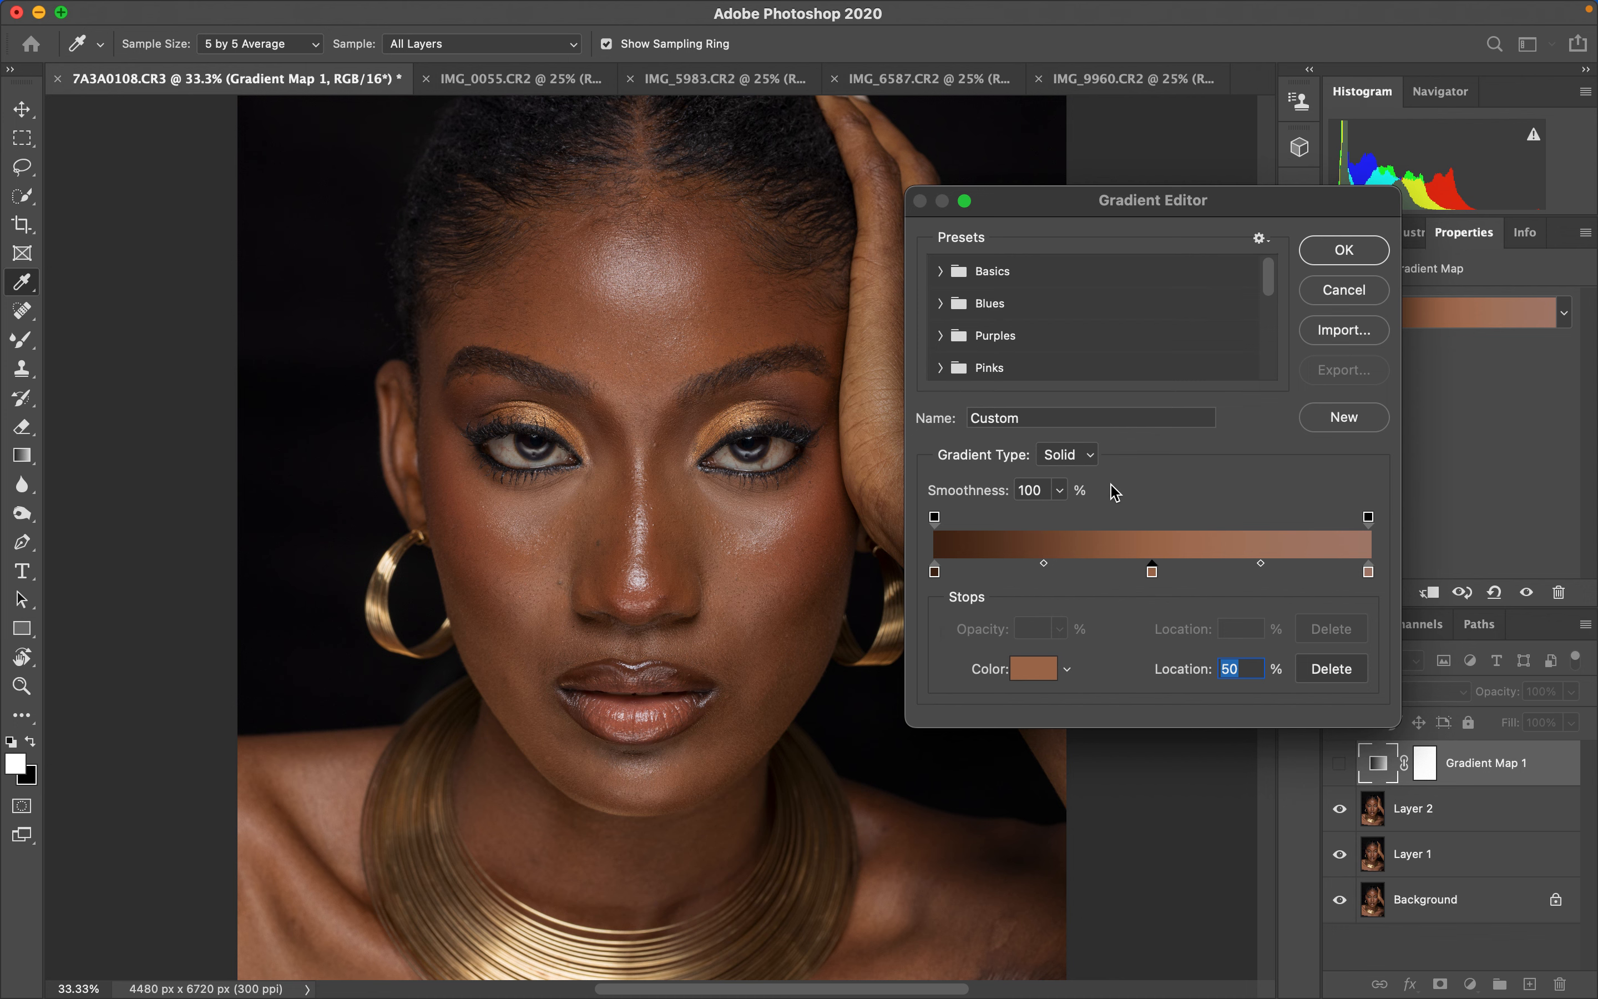
{"action": "left_click", "coordinate": [1341, 250]}
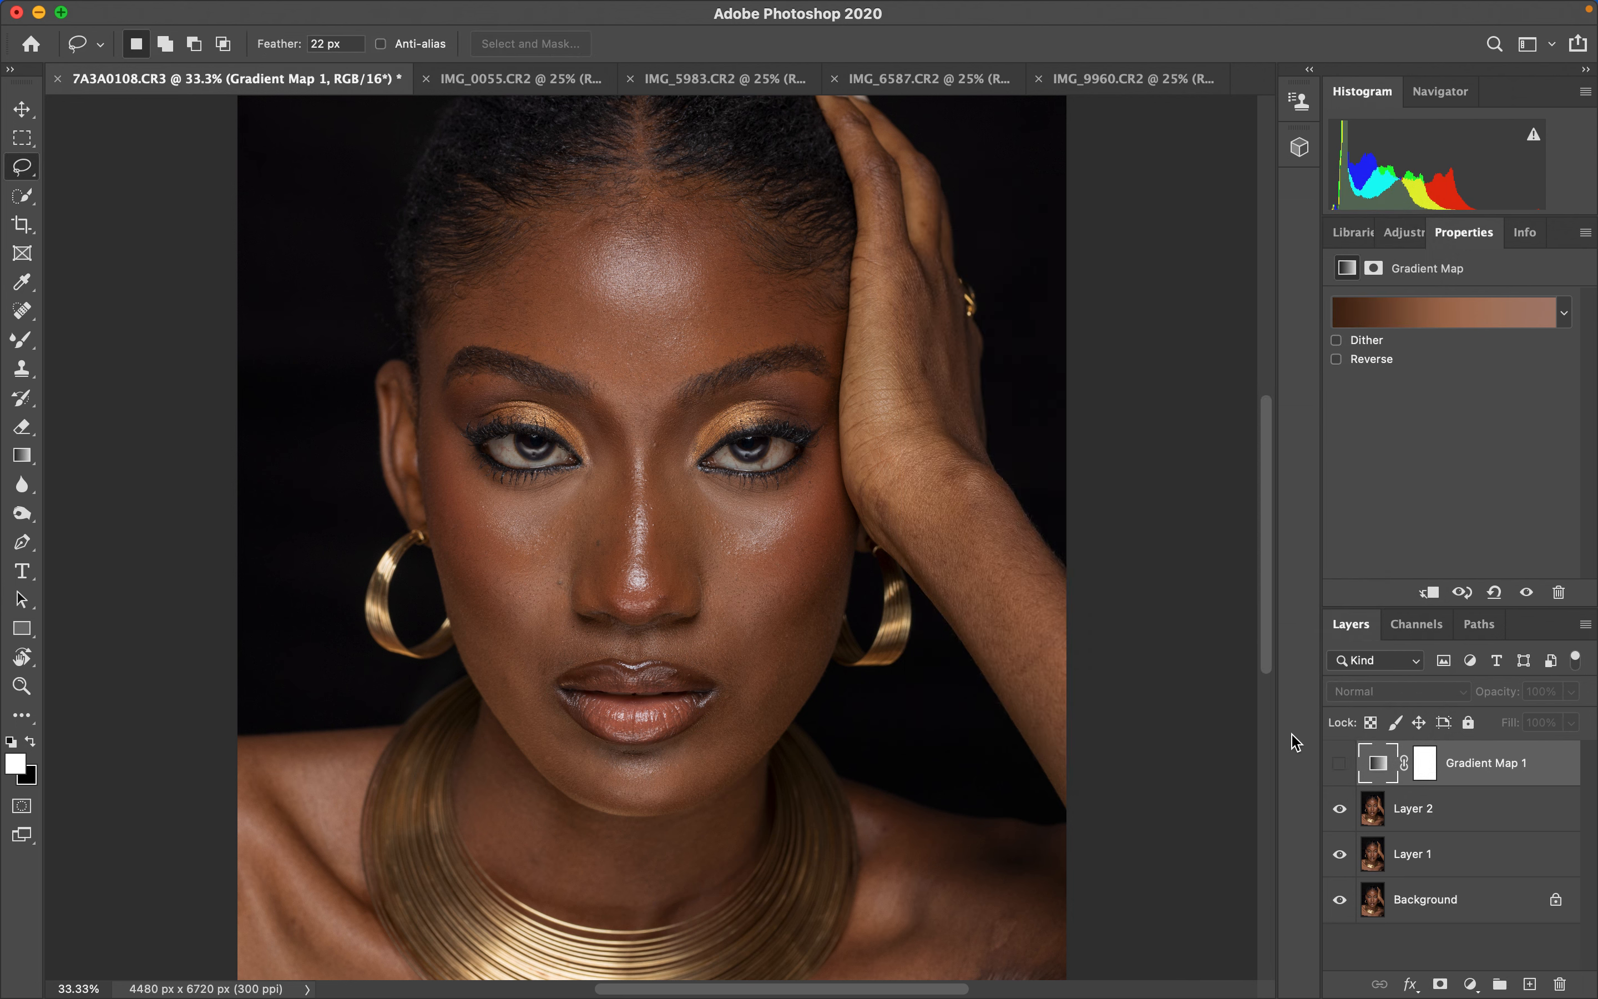
- Show the Gradient Map layer and set its blend mode to Color
{"action": "left_click", "coordinate": [1340, 774]}
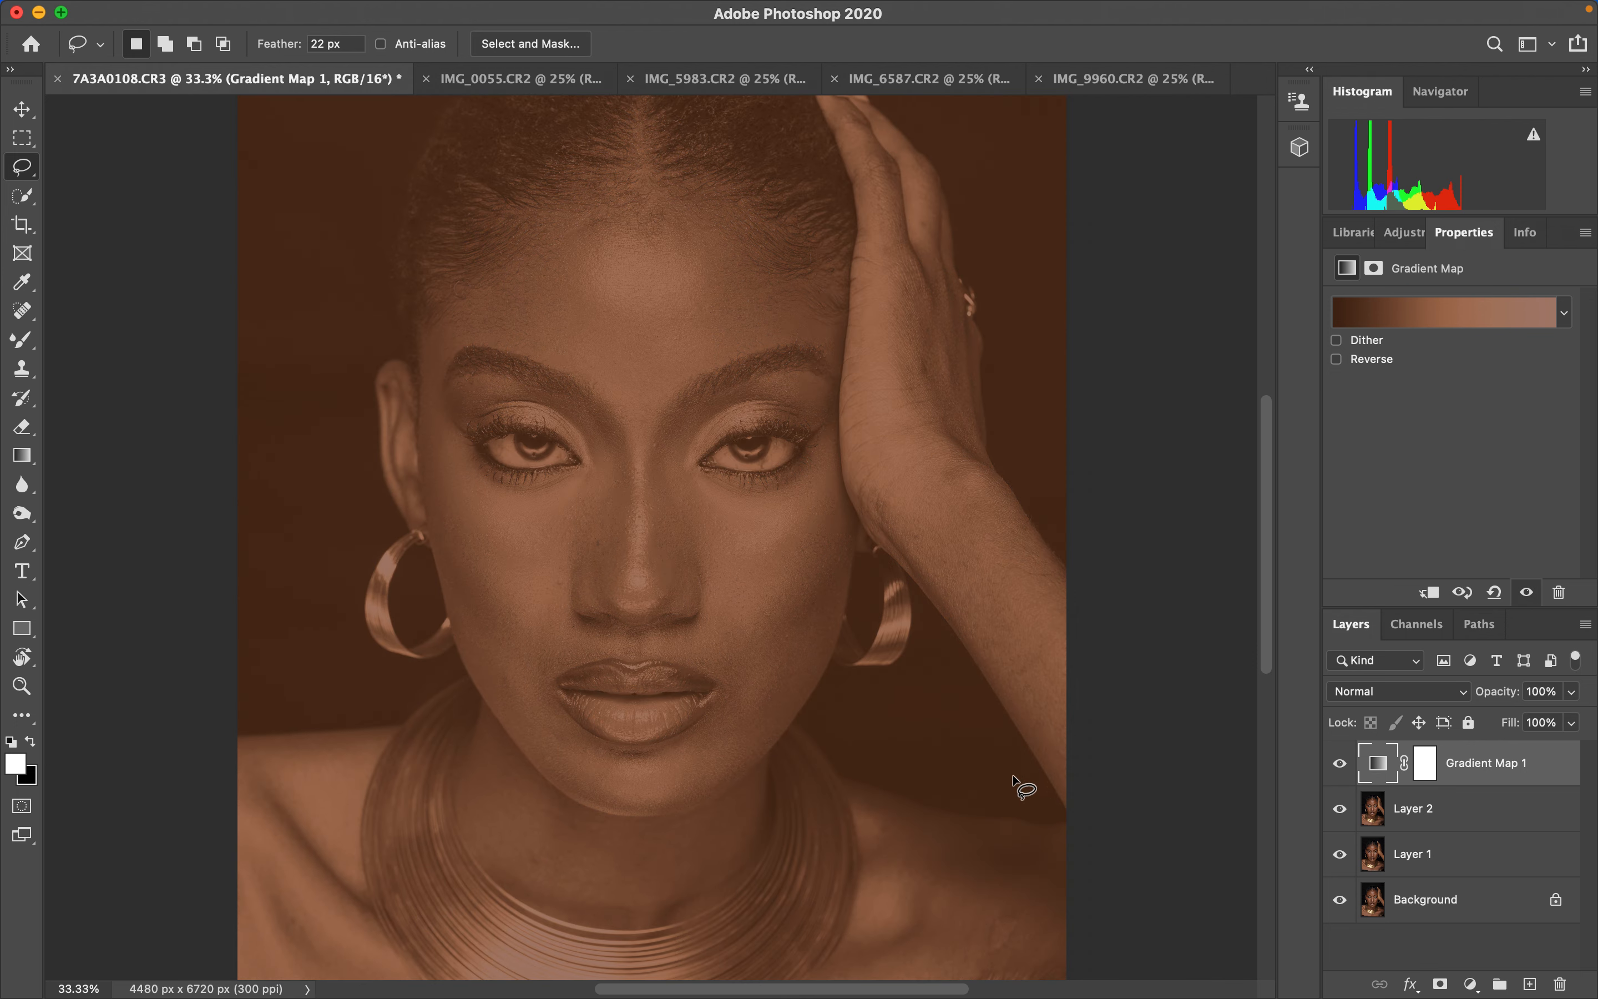
{"action": "left_click", "coordinate": [1403, 691]}
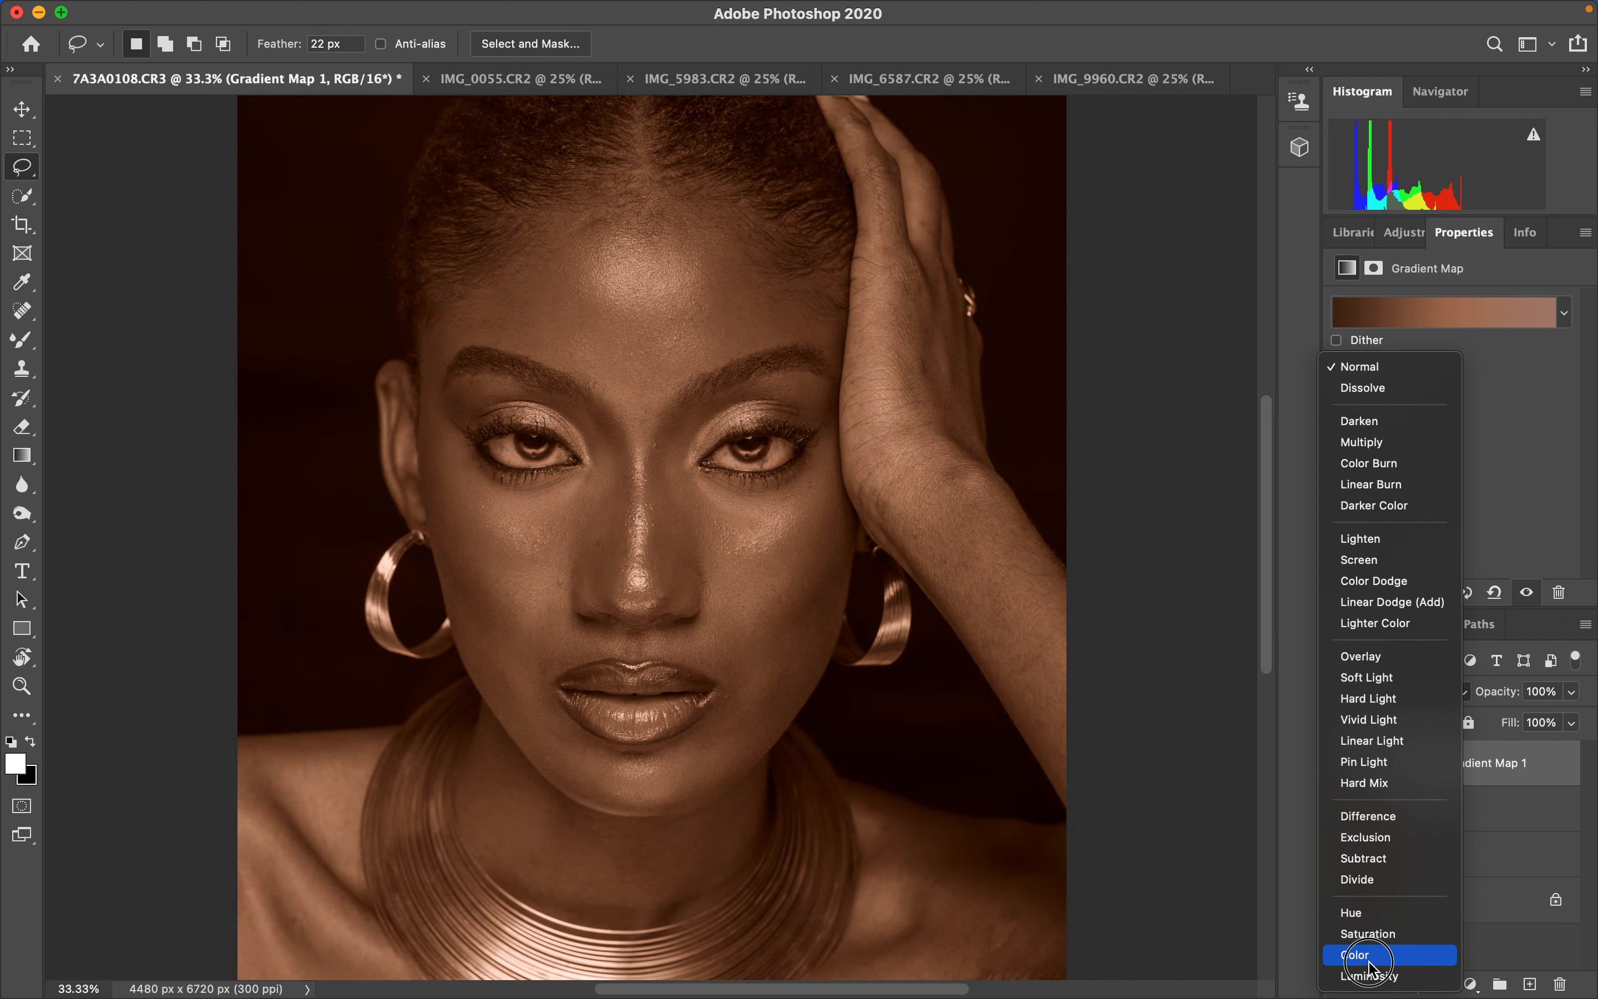
{"action": "left_click", "coordinate": [1367, 956]}
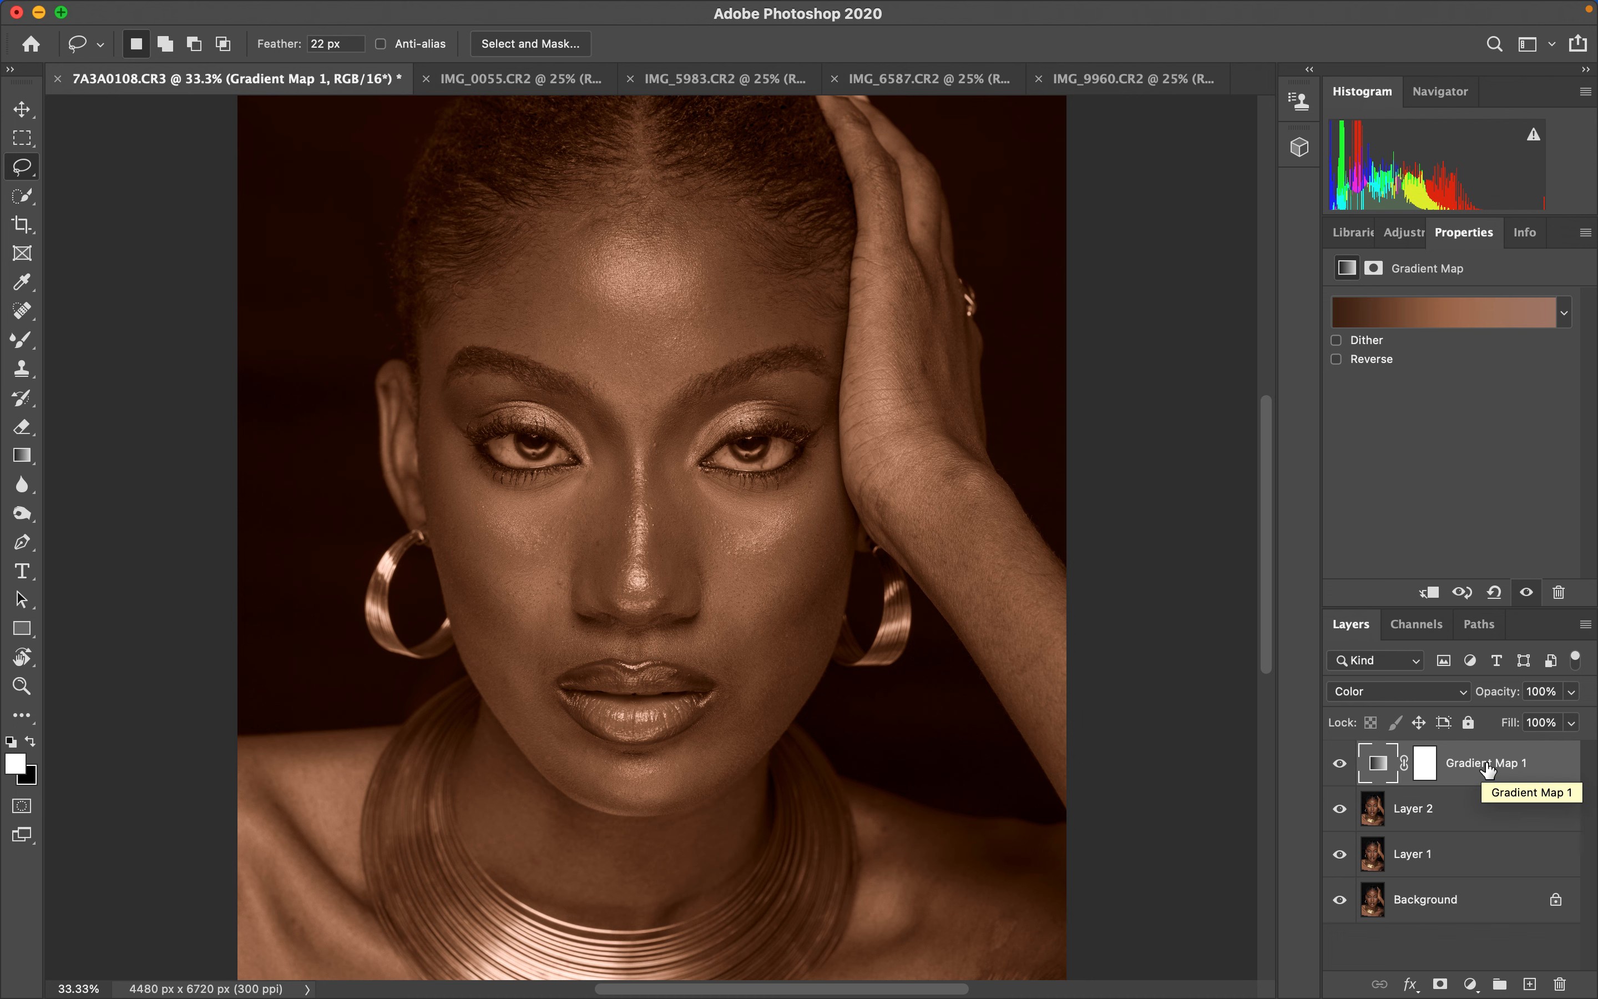
- Copy the Gradient Map layer into the IMG_0055 document and return to the necklace portrait
{"action": "left_click_drag", "start_coordinate": [1487, 767], "coordinate": [683, 392]}
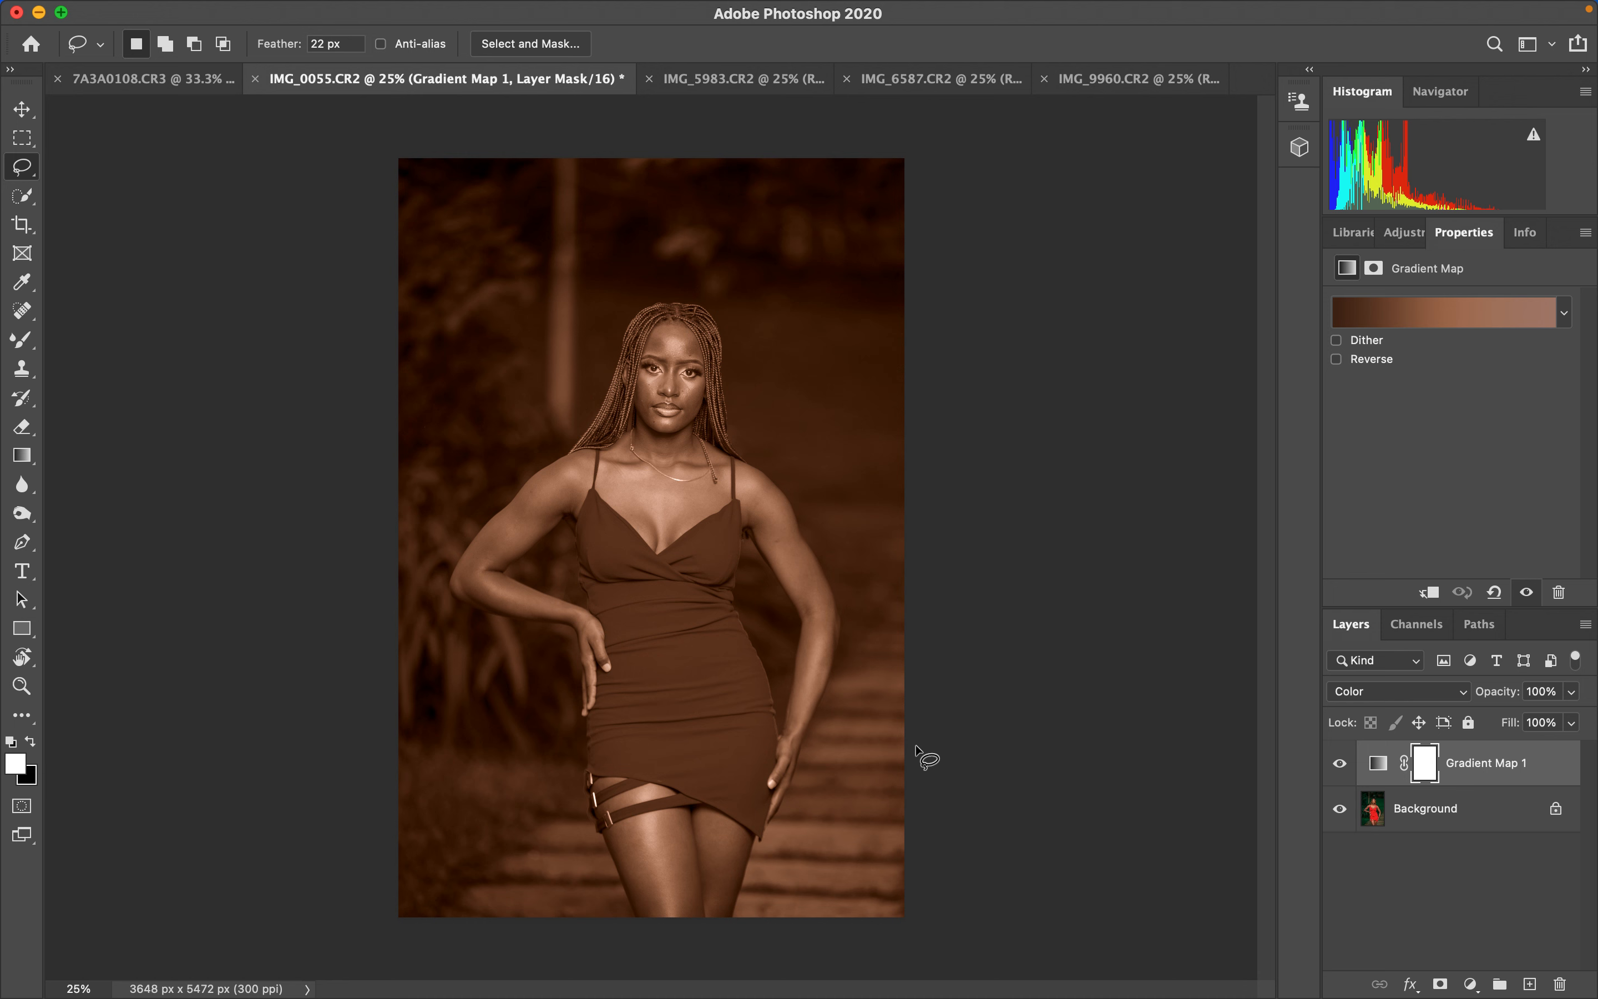
{"action": "left_click", "coordinate": [170, 80]}
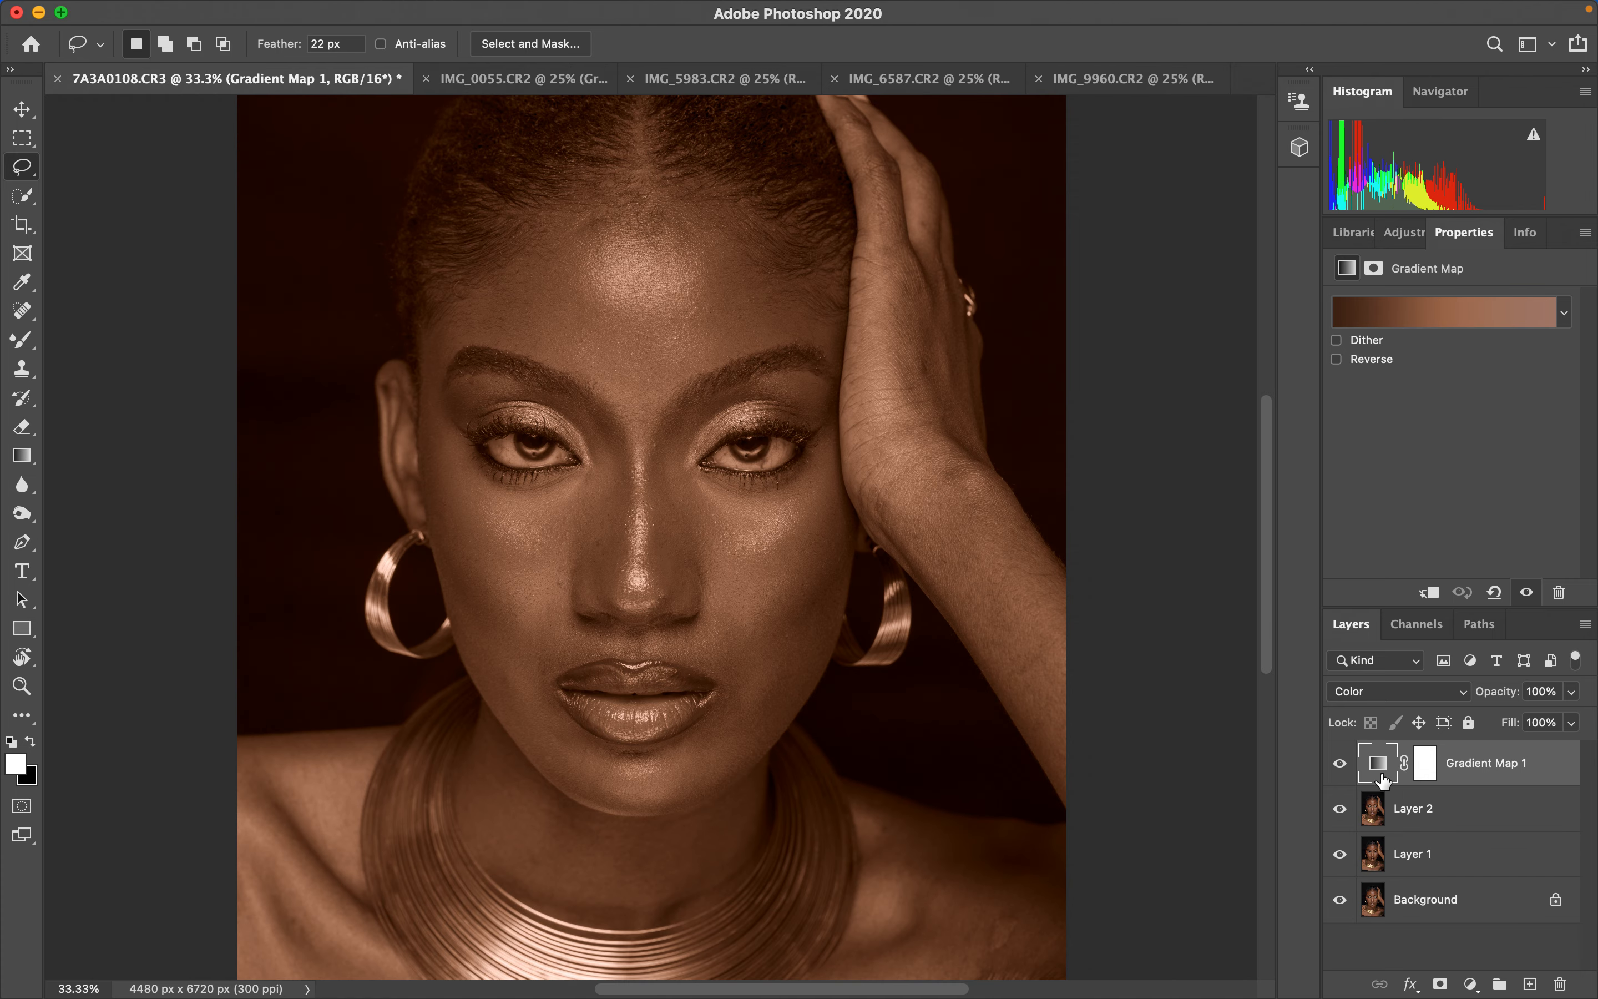
- Invert the Gradient Map's layer mask to black to hide the effect
{"action": "left_click", "coordinate": [1425, 765]}
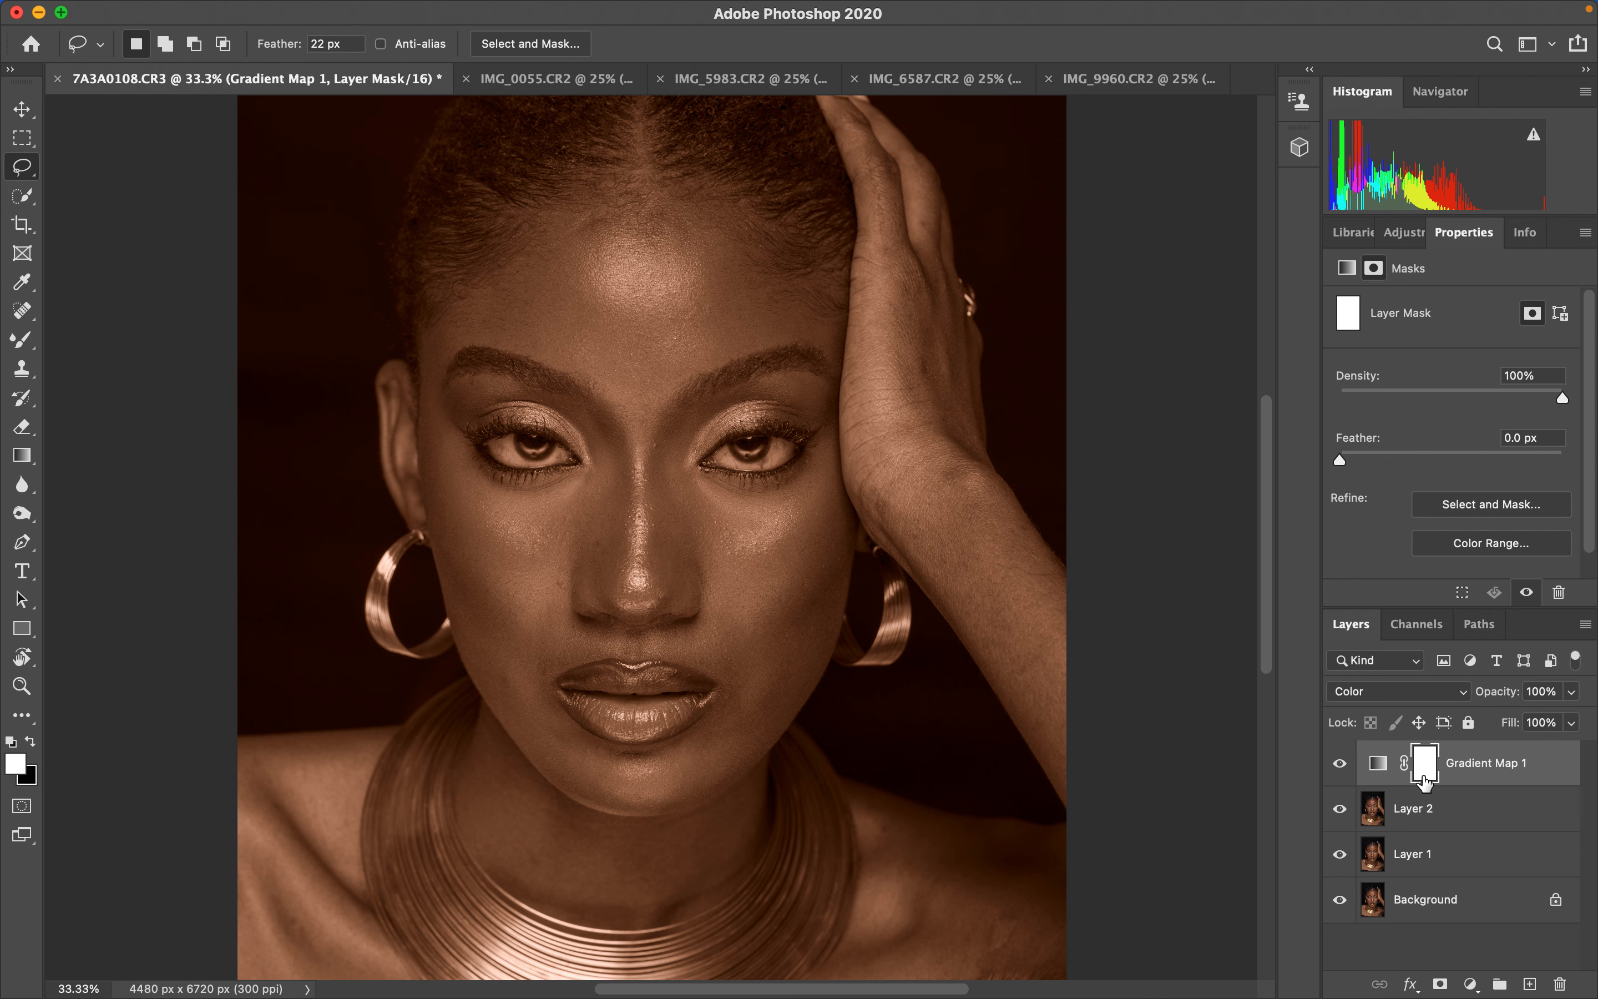
{"action": "key", "text": "super+i"}
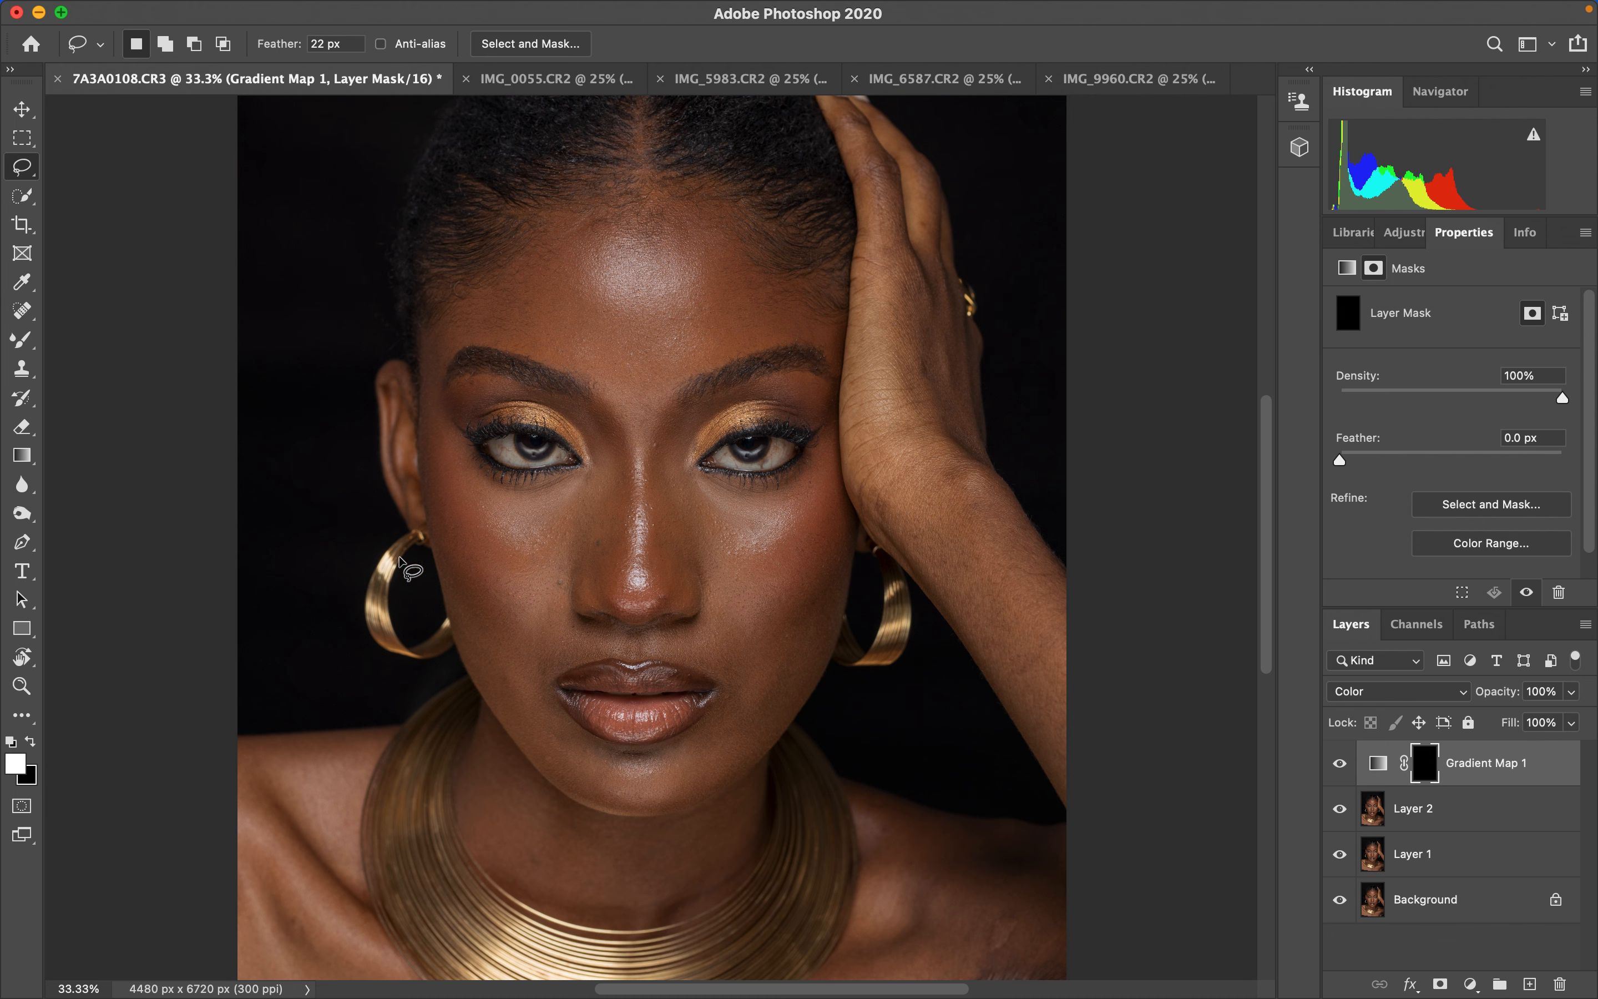
- Select the Brush tool with a soft round tip and 100% opacity
{"action": "left_click", "coordinate": [22, 341]}
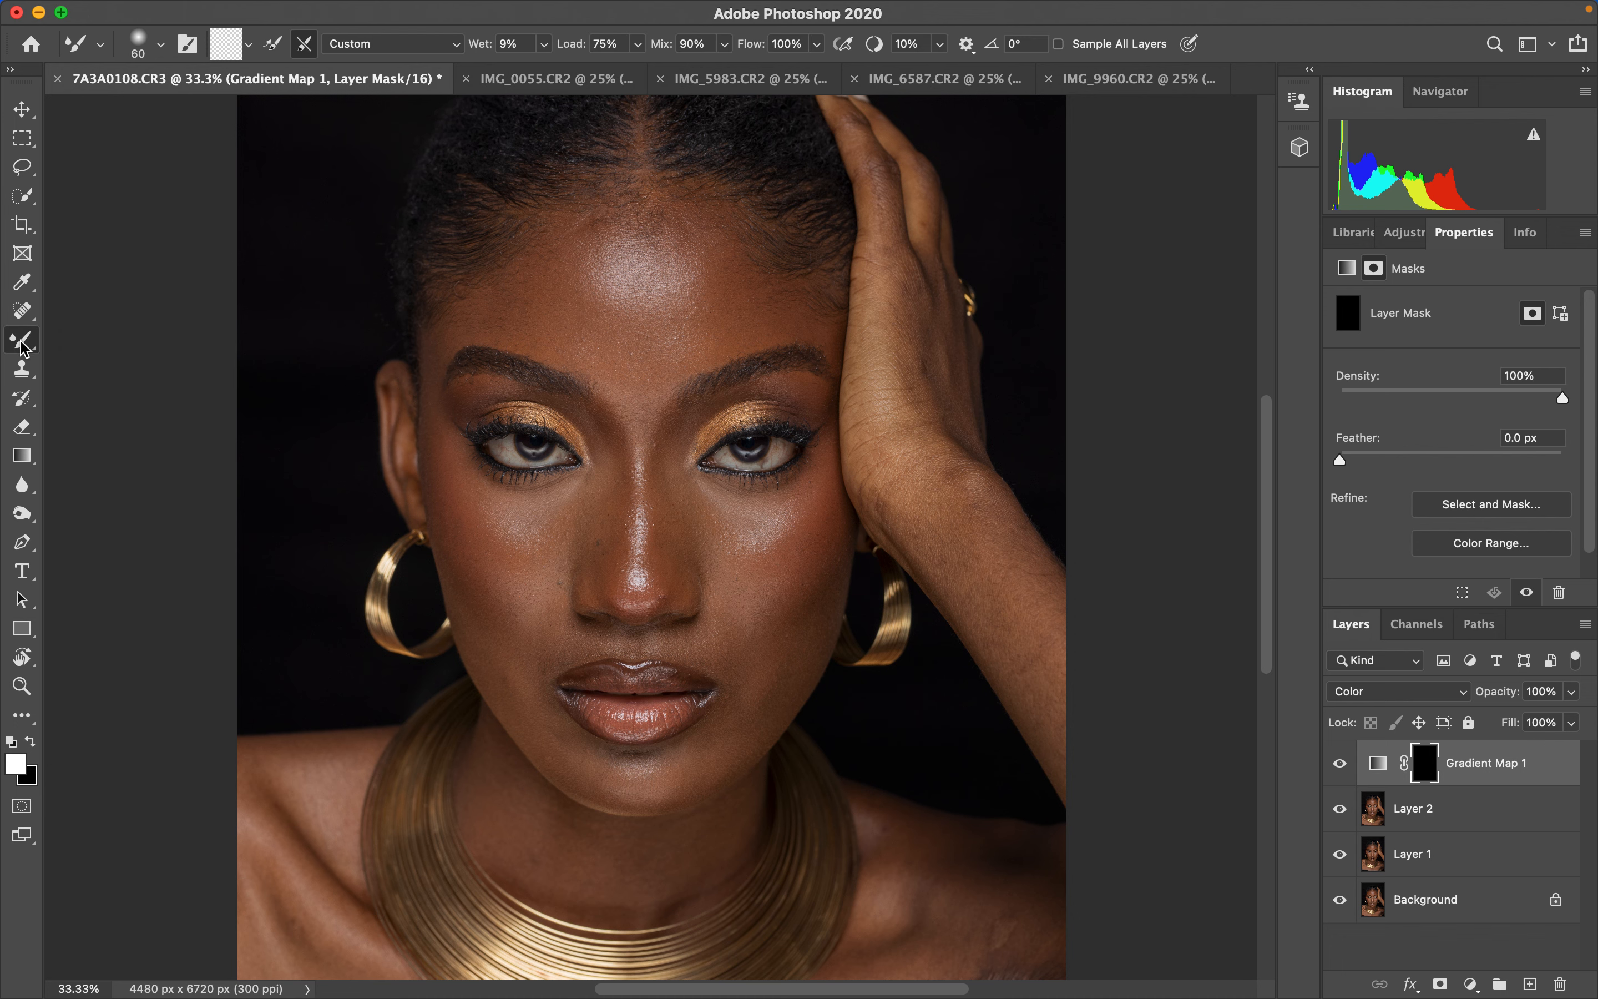
{"action": "right_click", "coordinate": [23, 340]}
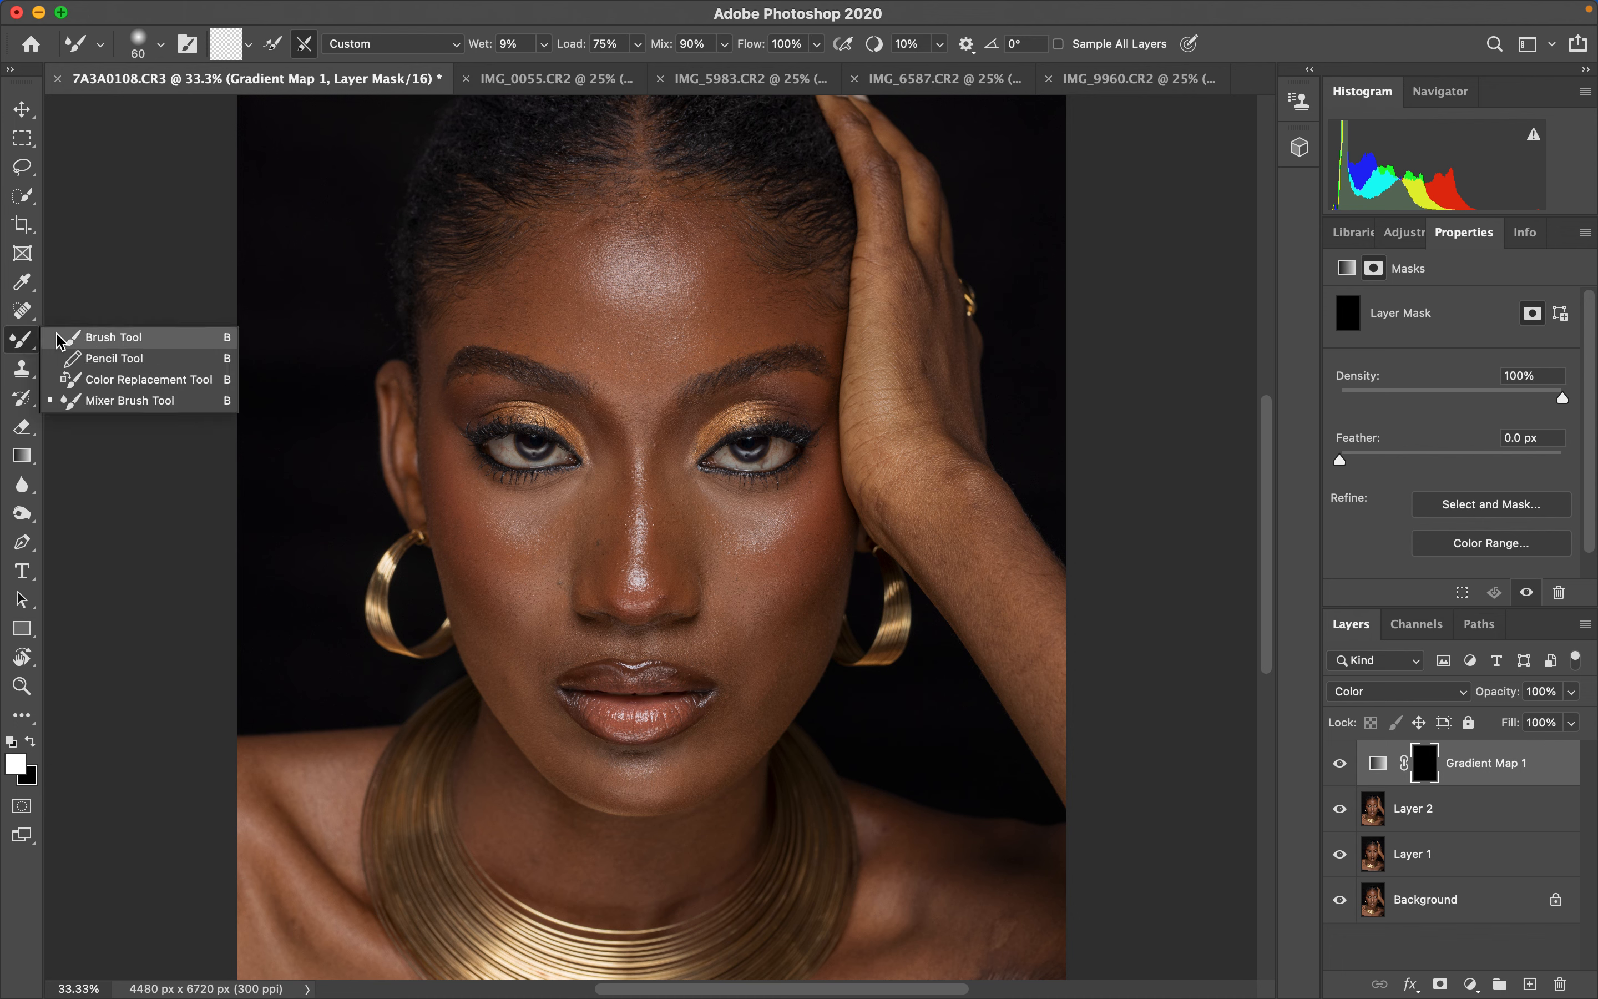
{"action": "left_click", "coordinate": [107, 336]}
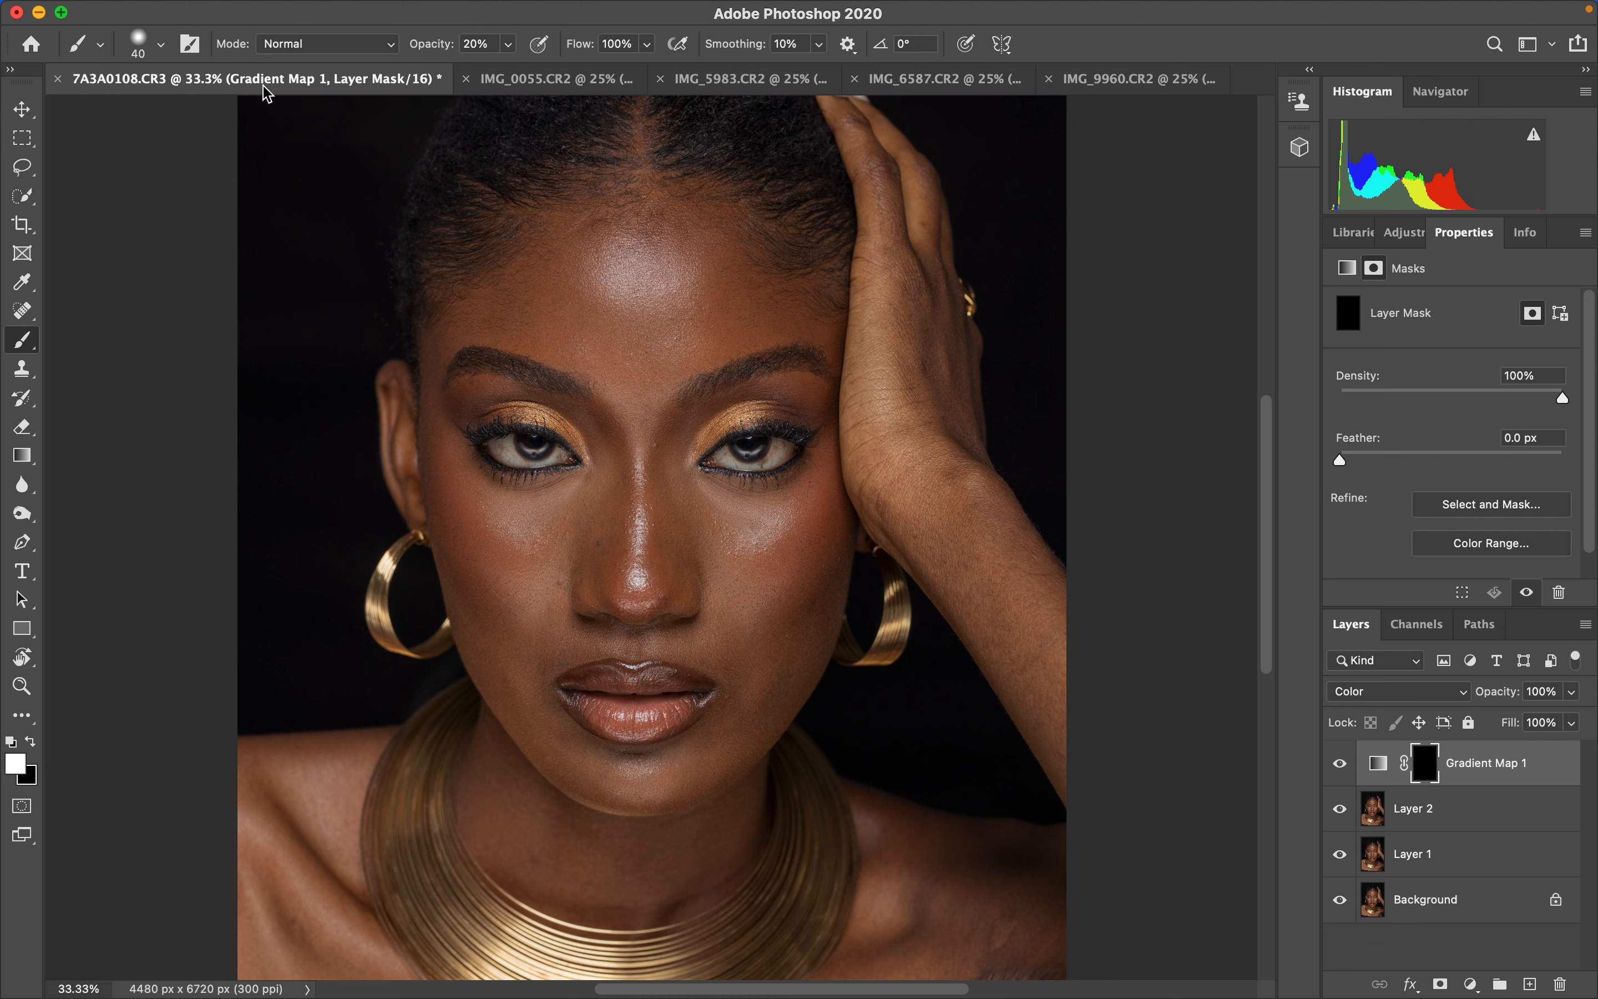
{"action": "left_click", "coordinate": [100, 44]}
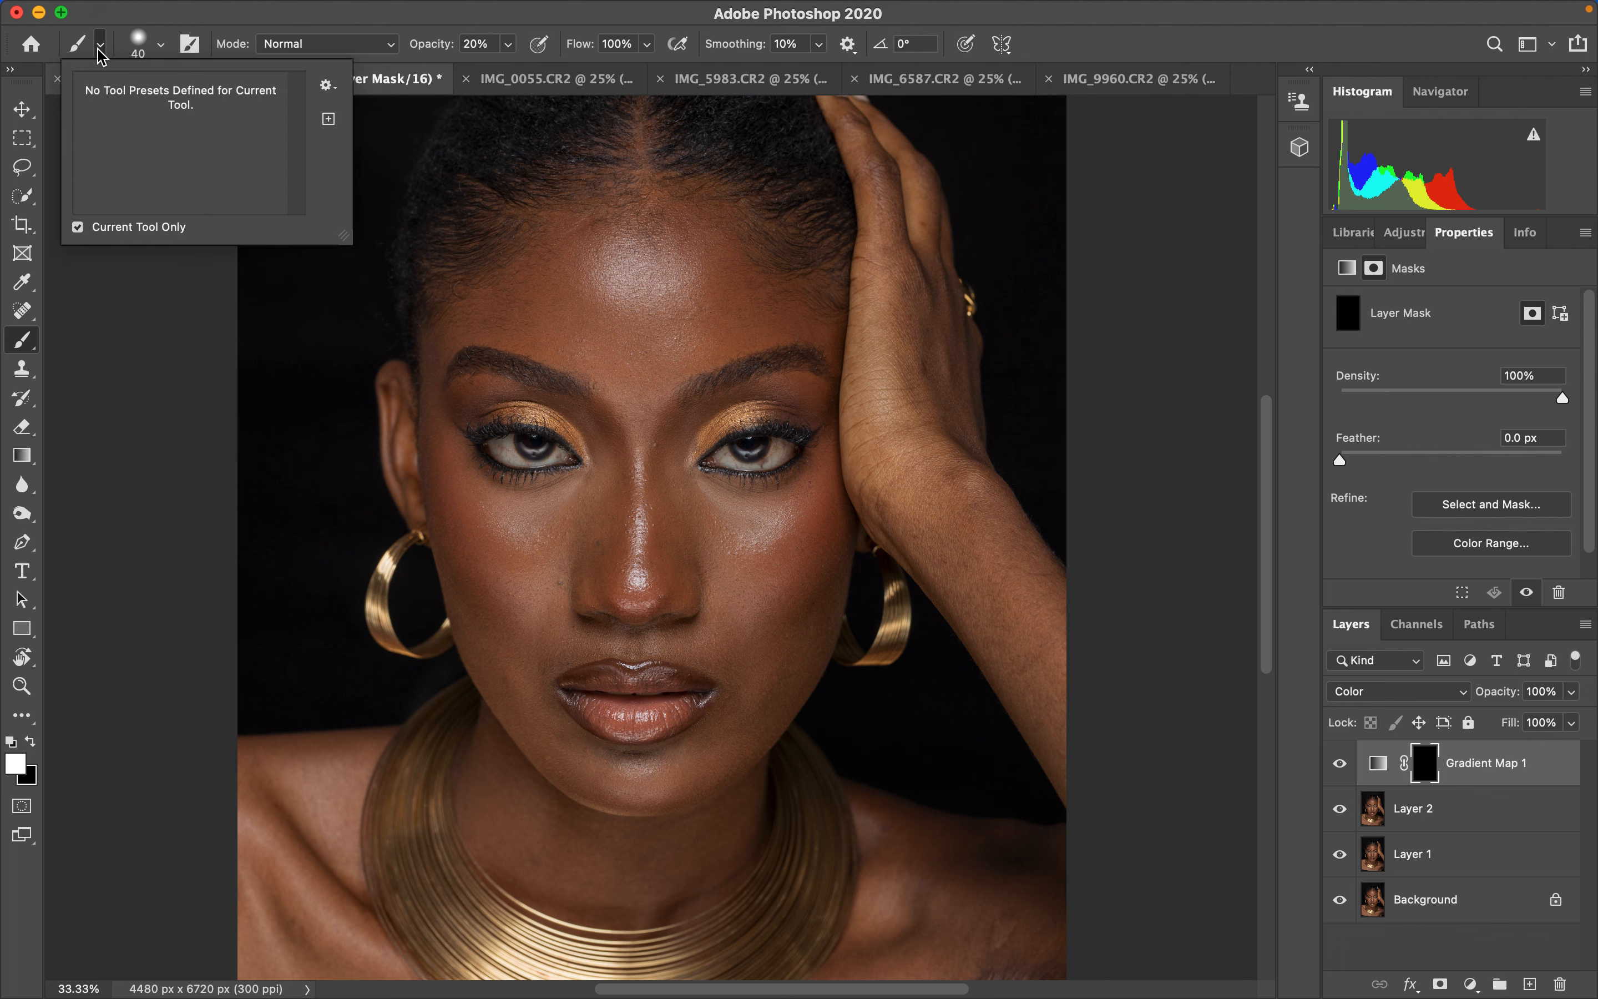
{"action": "left_click", "coordinate": [161, 44]}
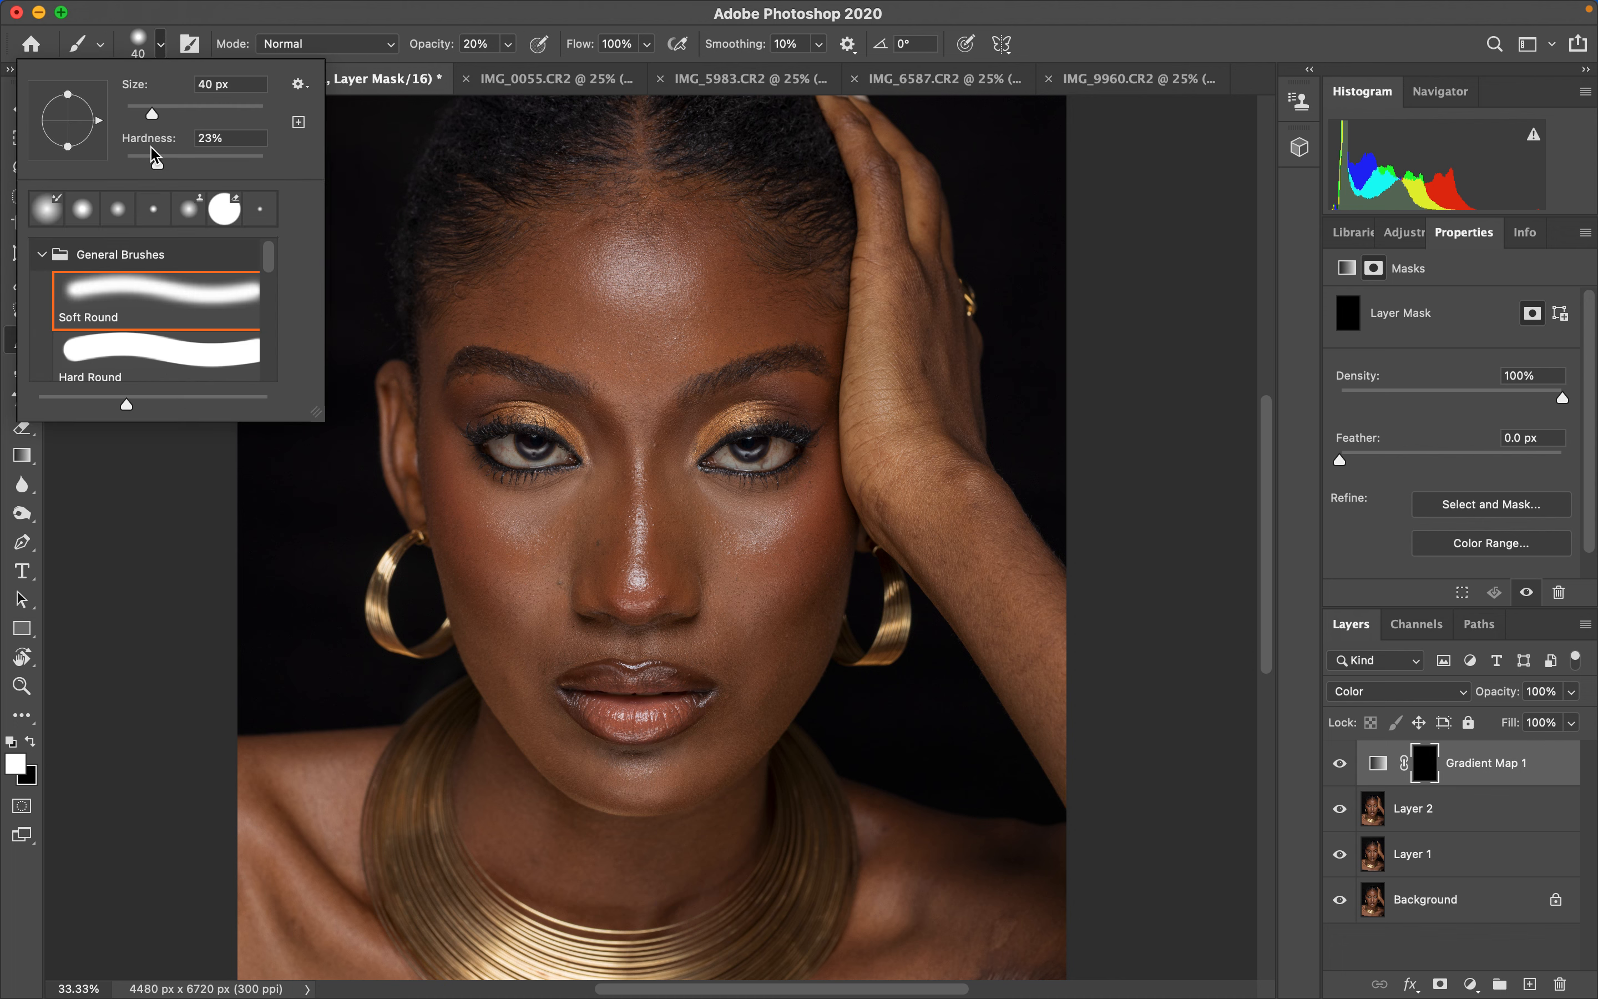
{"action": "left_click_drag", "start_coordinate": [158, 170], "coordinate": [99, 173]}
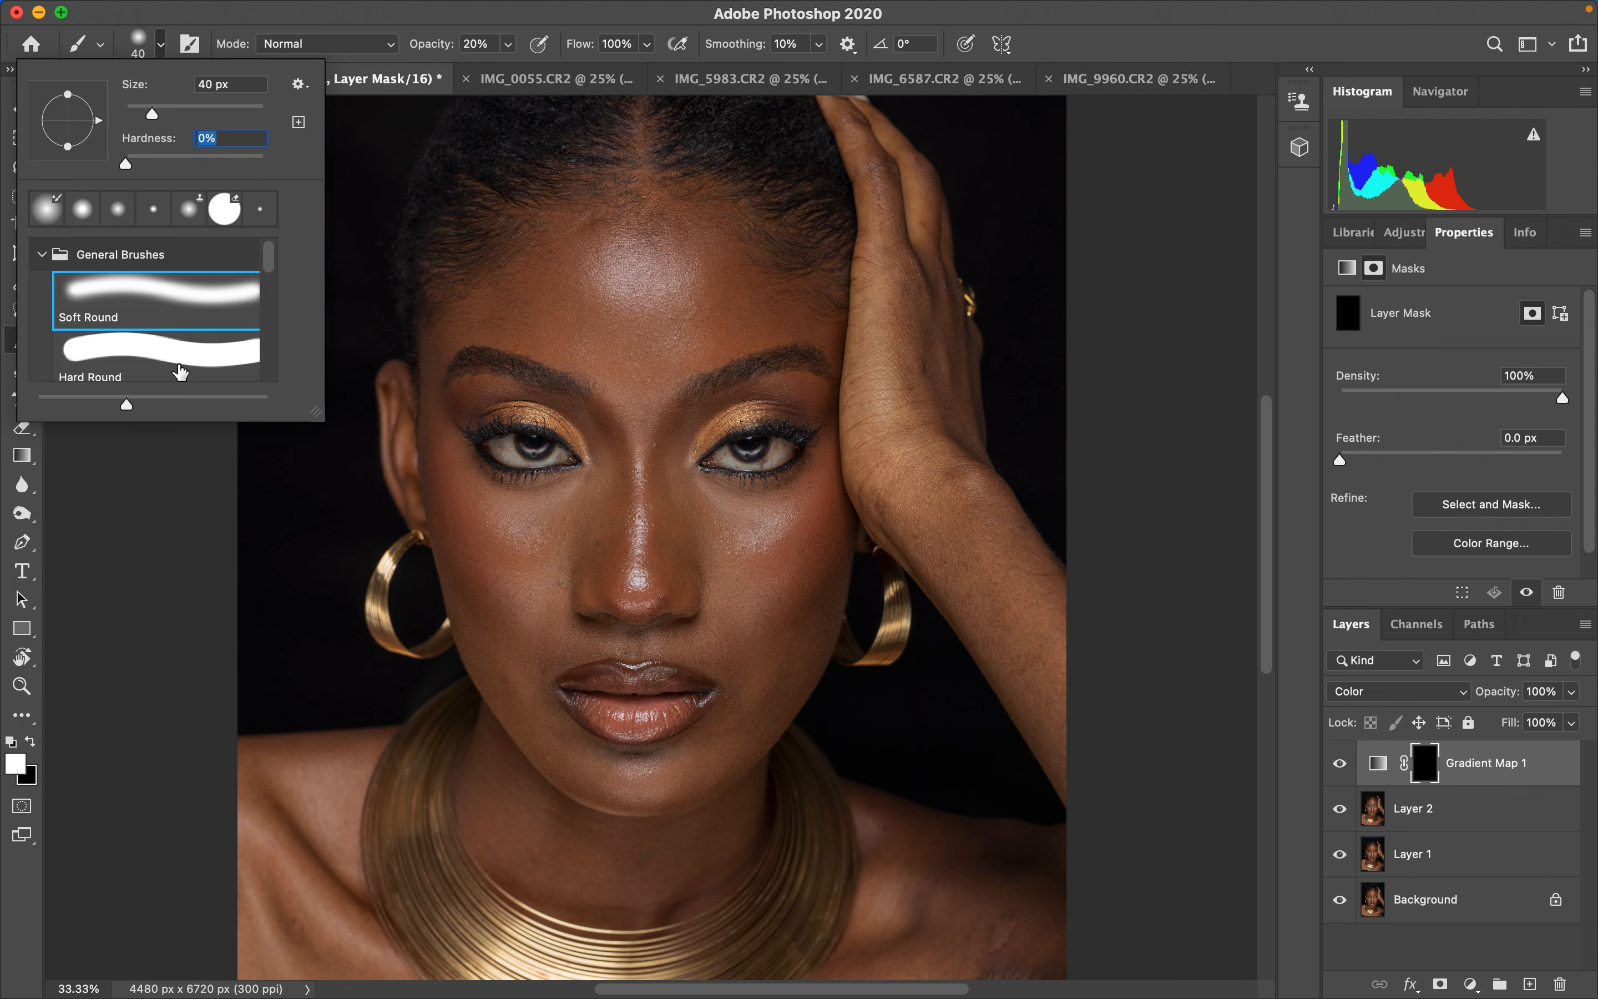
{"action": "left_click", "coordinate": [406, 20]}
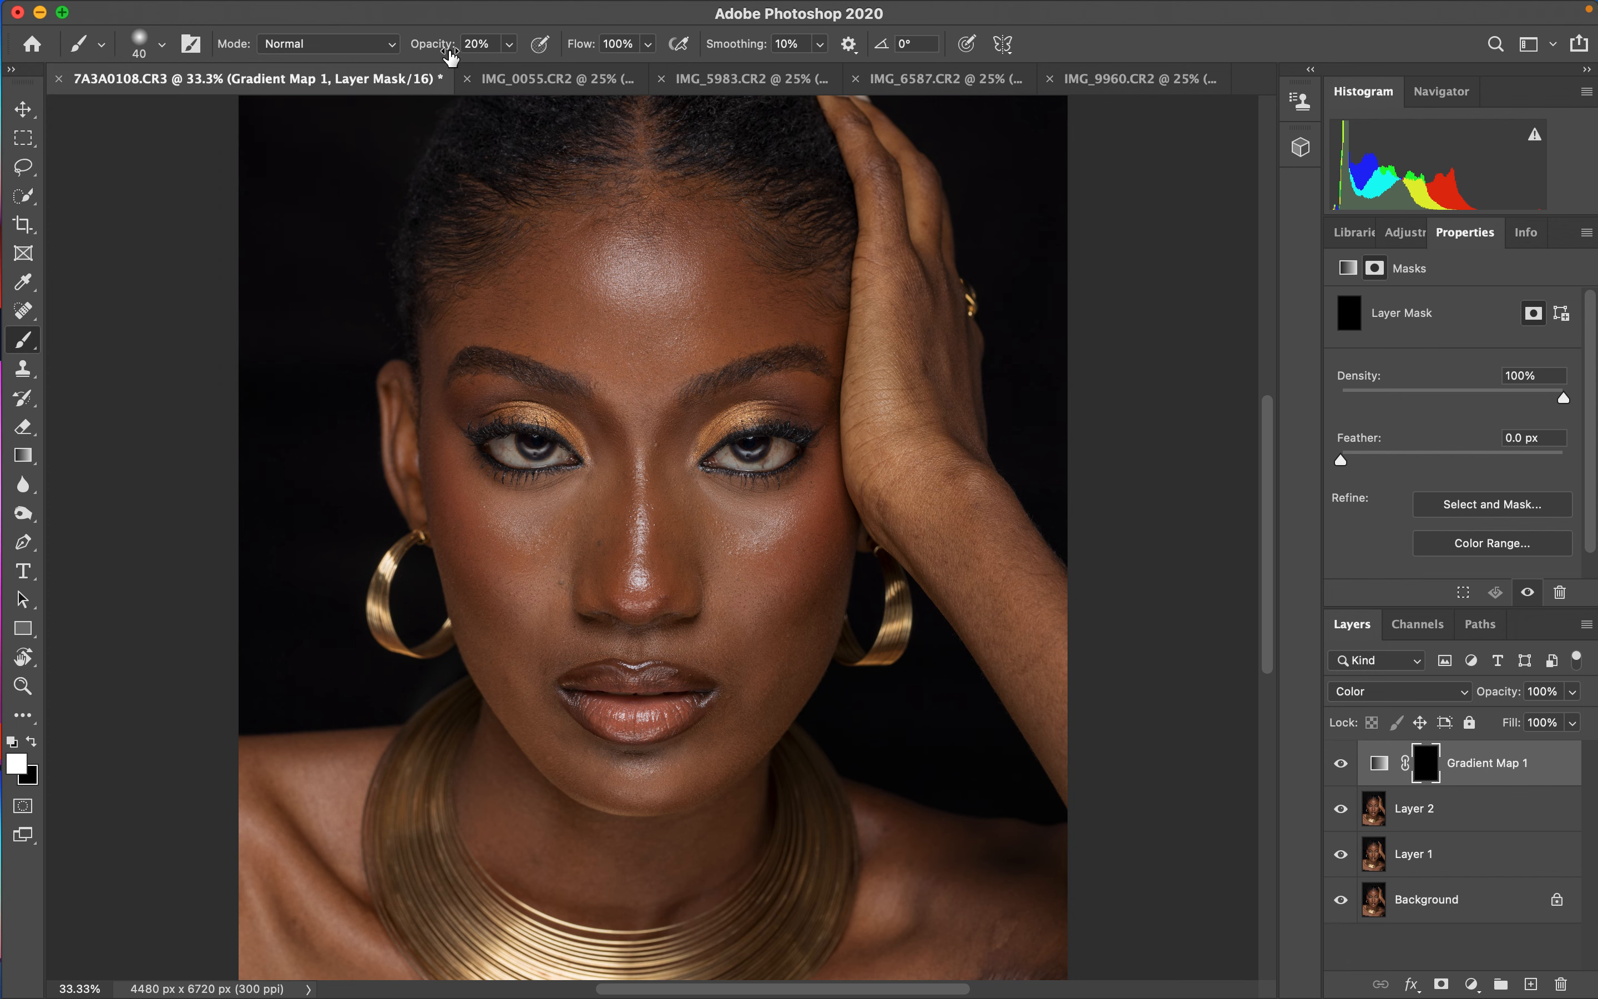
{"action": "left_click_drag", "start_coordinate": [430, 45], "coordinate": [532, 67]}
{"action": "left_click", "coordinate": [375, 45]}
{"action": "left_click", "coordinate": [373, 45]}
- Paint white on the mask with a 700 px brush over the face, neck and shoulders to reveal the skin tone
{"action": "key", "text": "x"}
{"action": "key", "text": "x"}
{"action": "key", "text": "x"}
{"action": "key", "text": "x"}
{"action": "key", "text": "x"}
{"action": "left_click", "coordinate": [32, 741]}
{"action": "key", "text": "bracketright"}
{"action": "key", "text": "bracketright"}
{"action": "key", "text": "bracketright"}
{"action": "key", "text": "bracketright"}
{"action": "key", "text": "bracketright"}
{"action": "key", "text": "bracketright"}
{"action": "key", "text": "bracketright"}
{"action": "key", "text": "bracketright"}
{"action": "key", "text": "bracketright"}
{"action": "key", "text": "bracketright"}
{"action": "key", "text": "bracketright"}
{"action": "key", "text": "bracketleft"}
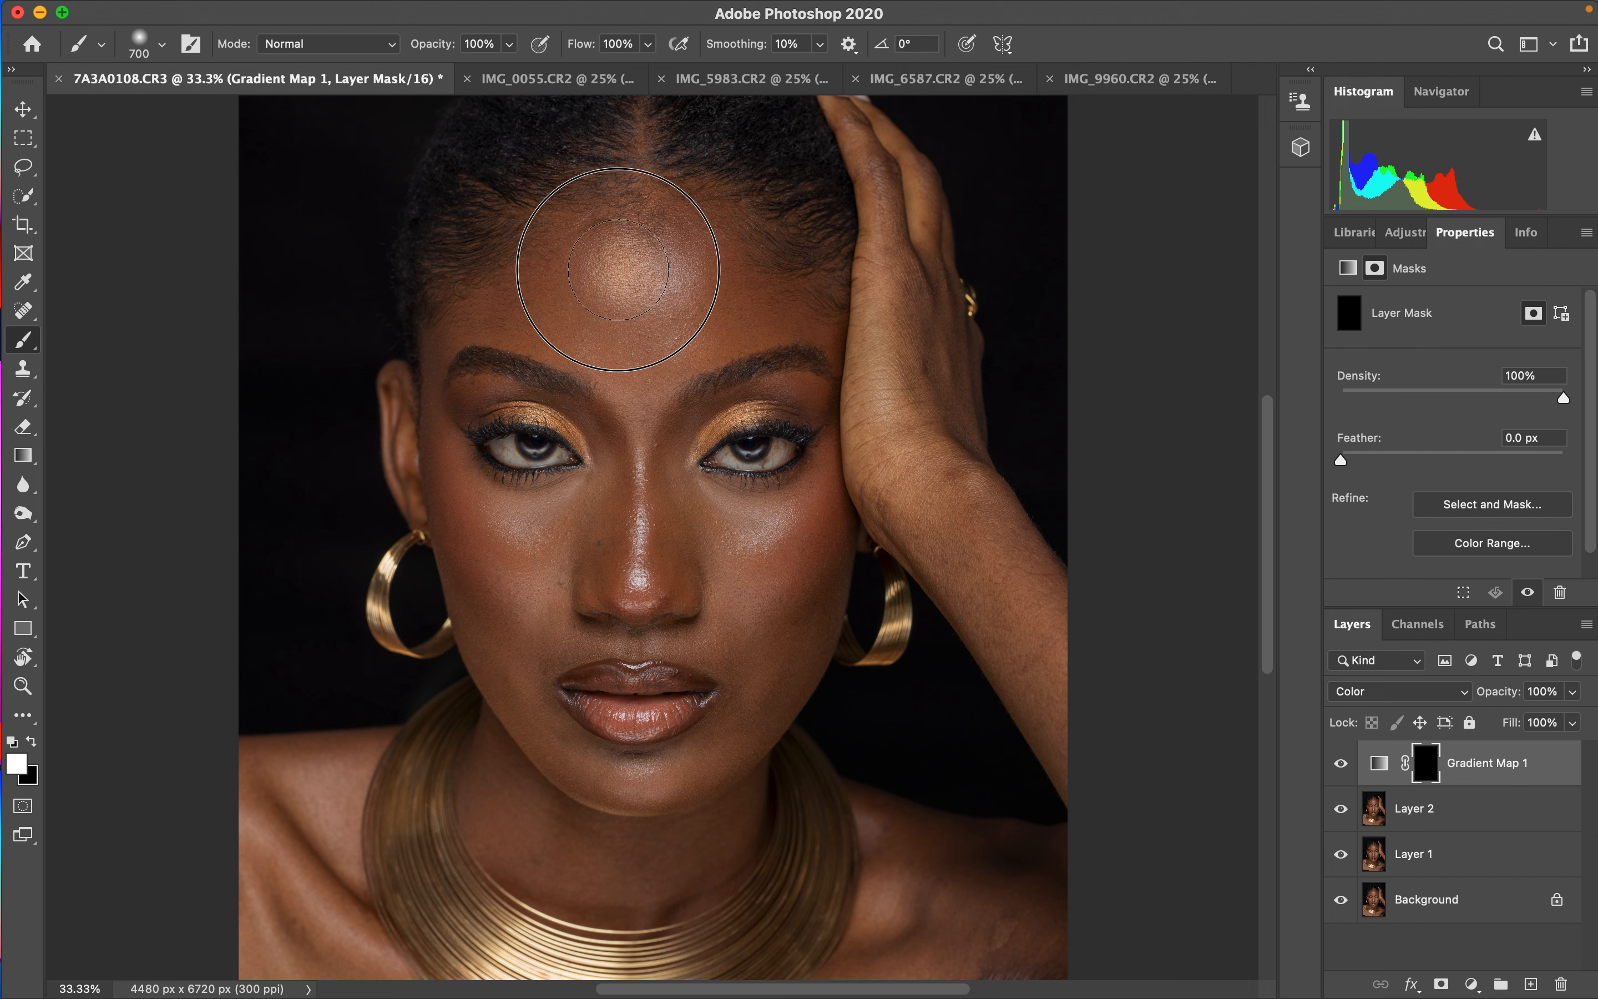
{"action": "left_click", "coordinate": [628, 295]}
{"action": "mouse_move", "coordinate": [627, 296]}
{"action": "left_mouse_down"}
{"action": "mouse_move", "coordinate": [673, 279]}
{"action": "mouse_move", "coordinate": [632, 288]}
{"action": "mouse_move", "coordinate": [641, 252]}
{"action": "mouse_move", "coordinate": [610, 273]}
{"action": "mouse_move", "coordinate": [562, 264]}
{"action": "mouse_move", "coordinate": [598, 338]}
{"action": "mouse_move", "coordinate": [577, 296]}
{"action": "mouse_move", "coordinate": [549, 291]}
{"action": "mouse_move", "coordinate": [627, 351]}
{"action": "mouse_move", "coordinate": [634, 417]}
{"action": "mouse_move", "coordinate": [643, 362]}
{"action": "mouse_move", "coordinate": [729, 299]}
{"action": "mouse_move", "coordinate": [723, 322]}
{"action": "mouse_move", "coordinate": [776, 287]}
{"action": "mouse_move", "coordinate": [721, 252]}
{"action": "mouse_move", "coordinate": [623, 230]}
{"action": "mouse_move", "coordinate": [646, 168]}
{"action": "mouse_move", "coordinate": [620, 248]}
{"action": "mouse_move", "coordinate": [519, 284]}
{"action": "mouse_move", "coordinate": [634, 387]}
{"action": "mouse_move", "coordinate": [643, 481]}
{"action": "mouse_move", "coordinate": [606, 553]}
{"action": "left_mouse_up"}
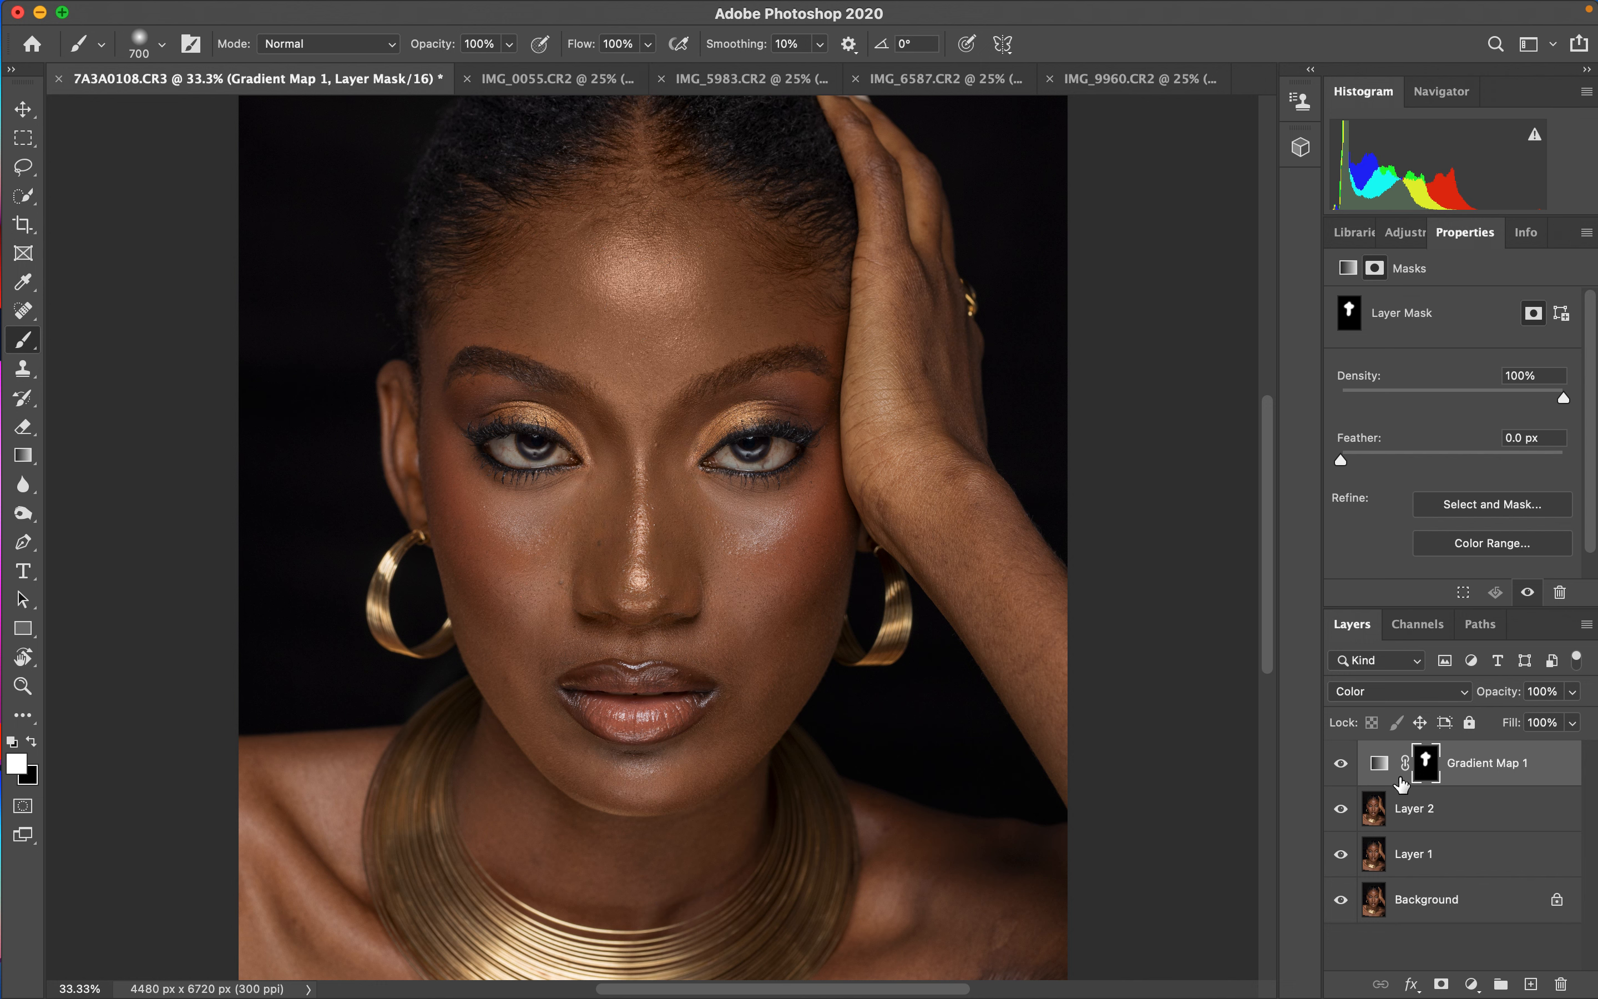
{"action": "mouse_move", "coordinate": [758, 568]}
{"action": "left_mouse_down"}
{"action": "mouse_move", "coordinate": [862, 460]}
{"action": "mouse_move", "coordinate": [869, 399]}
{"action": "mouse_move", "coordinate": [845, 310]}
{"action": "mouse_move", "coordinate": [882, 420]}
{"action": "mouse_move", "coordinate": [860, 145]}
{"action": "mouse_move", "coordinate": [927, 398]}
{"action": "mouse_move", "coordinate": [922, 484]}
{"action": "mouse_move", "coordinate": [976, 566]}
{"action": "mouse_move", "coordinate": [1031, 592]}
{"action": "mouse_move", "coordinate": [1022, 622]}
{"action": "left_mouse_up"}
{"action": "mouse_move", "coordinate": [1013, 872]}
{"action": "left_mouse_down"}
{"action": "mouse_move", "coordinate": [892, 874]}
{"action": "mouse_move", "coordinate": [945, 910]}
{"action": "mouse_move", "coordinate": [631, 864]}
{"action": "mouse_move", "coordinate": [626, 828]}
{"action": "mouse_move", "coordinate": [505, 753]}
{"action": "mouse_move", "coordinate": [485, 591]}
{"action": "mouse_move", "coordinate": [421, 409]}
{"action": "mouse_move", "coordinate": [535, 594]}
{"action": "mouse_move", "coordinate": [489, 548]}
{"action": "mouse_move", "coordinate": [476, 462]}
{"action": "mouse_move", "coordinate": [539, 458]}
{"action": "mouse_move", "coordinate": [587, 482]}
{"action": "mouse_move", "coordinate": [789, 433]}
{"action": "mouse_move", "coordinate": [840, 448]}
{"action": "mouse_move", "coordinate": [910, 303]}
{"action": "mouse_move", "coordinate": [825, 529]}
{"action": "mouse_move", "coordinate": [668, 786]}
{"action": "mouse_move", "coordinate": [502, 852]}
{"action": "mouse_move", "coordinate": [267, 809]}
{"action": "mouse_move", "coordinate": [330, 912]}
{"action": "mouse_move", "coordinate": [357, 899]}
{"action": "mouse_move", "coordinate": [949, 936]}
{"action": "mouse_move", "coordinate": [1027, 774]}
{"action": "mouse_move", "coordinate": [963, 464]}
{"action": "mouse_move", "coordinate": [910, 321]}
{"action": "mouse_move", "coordinate": [799, 334]}
{"action": "mouse_move", "coordinate": [654, 270]}
{"action": "mouse_move", "coordinate": [618, 516]}
{"action": "mouse_move", "coordinate": [661, 576]}
{"action": "mouse_move", "coordinate": [640, 611]}
{"action": "mouse_move", "coordinate": [753, 674]}
{"action": "mouse_move", "coordinate": [815, 534]}
{"action": "mouse_move", "coordinate": [703, 767]}
{"action": "mouse_move", "coordinate": [581, 813]}
{"action": "mouse_move", "coordinate": [535, 749]}
{"action": "mouse_move", "coordinate": [573, 825]}
{"action": "mouse_move", "coordinate": [955, 896]}
{"action": "mouse_move", "coordinate": [1046, 764]}
{"action": "mouse_move", "coordinate": [934, 402]}
{"action": "mouse_move", "coordinate": [796, 443]}
{"action": "mouse_move", "coordinate": [818, 466]}
{"action": "mouse_move", "coordinate": [733, 523]}
{"action": "left_mouse_up"}
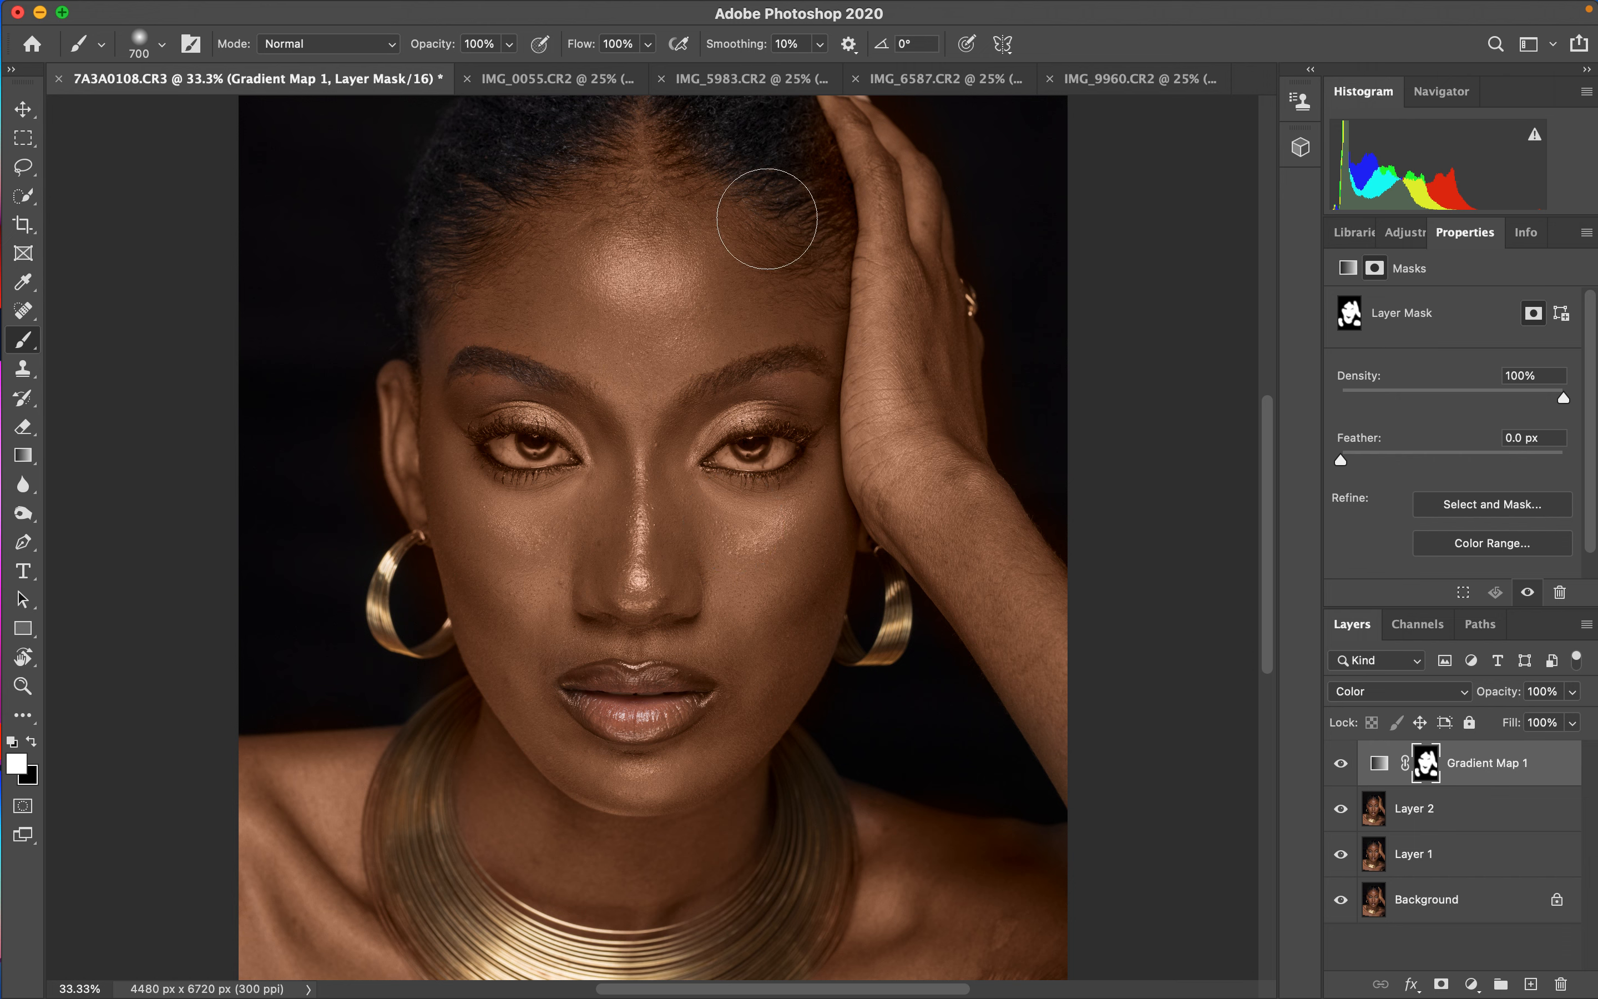
- Paint black on the mask with smaller brushes over the eyes, lips, necklace and hand to remove the effect there
{"action": "key", "text": "x"}
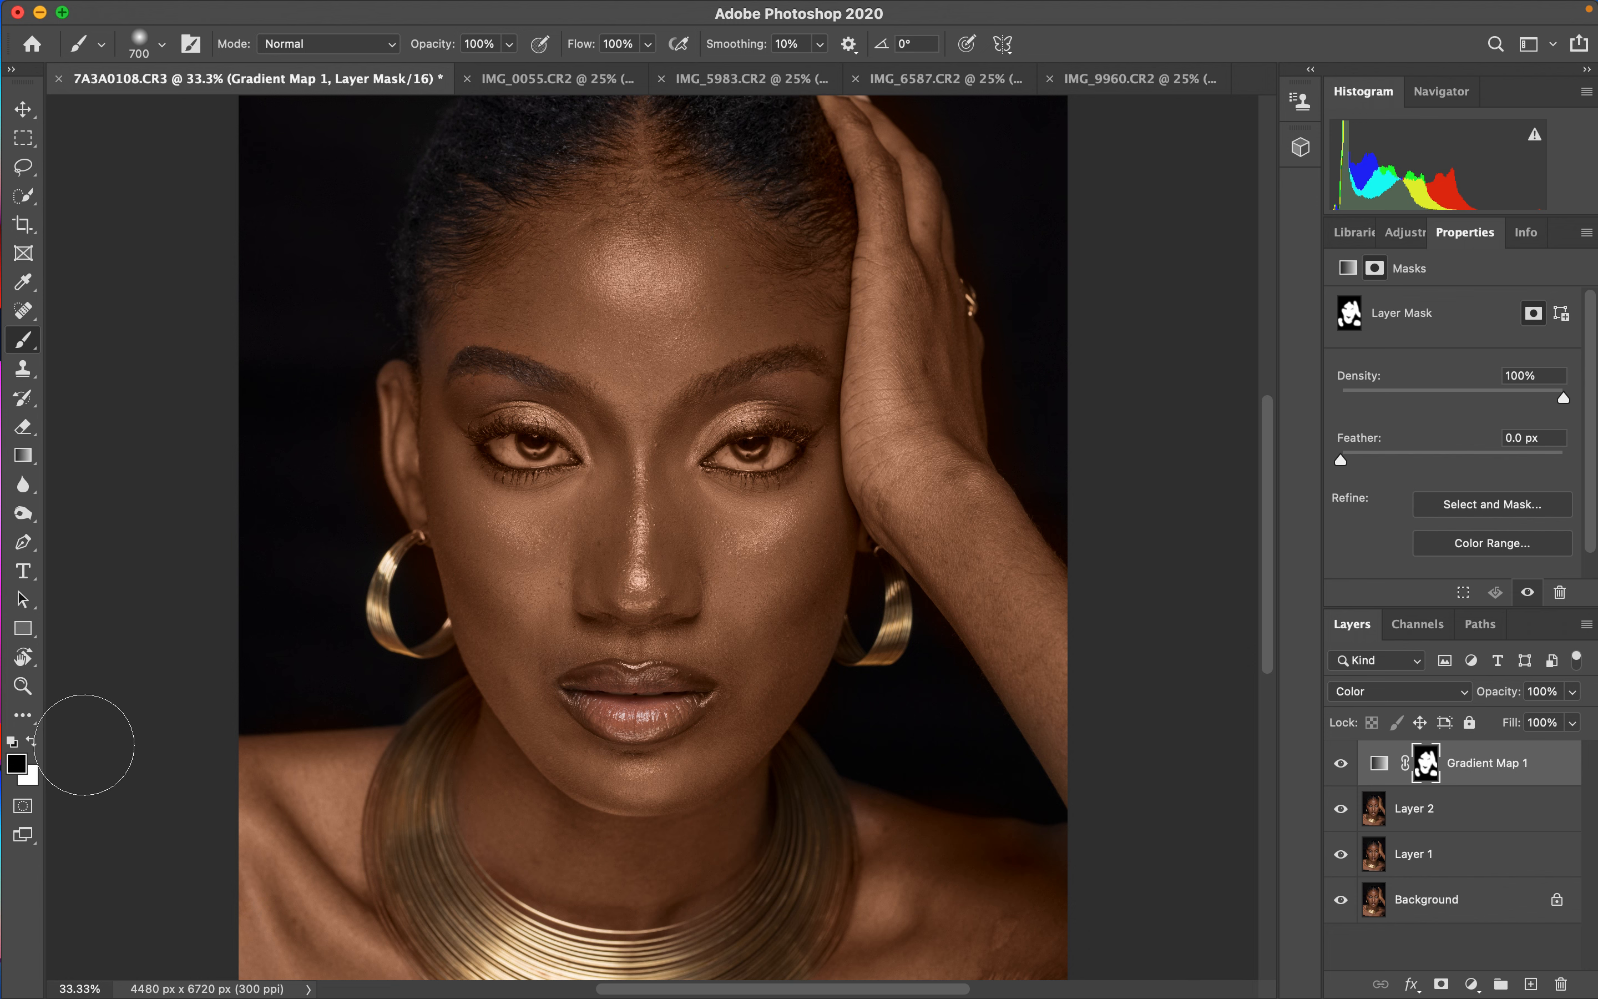
{"action": "key", "text": "bracketleft"}
{"action": "key", "text": "bracketleft"}
{"action": "key", "text": "bracketleft"}
{"action": "mouse_move", "coordinate": [782, 136]}
{"action": "left_mouse_down"}
{"action": "mouse_move", "coordinate": [819, 205]}
{"action": "mouse_move", "coordinate": [785, 129]}
{"action": "left_mouse_up"}
{"action": "mouse_move", "coordinate": [525, 454]}
{"action": "left_mouse_down"}
{"action": "mouse_move", "coordinate": [542, 447]}
{"action": "mouse_move", "coordinate": [512, 441]}
{"action": "mouse_move", "coordinate": [535, 449]}
{"action": "left_mouse_up"}
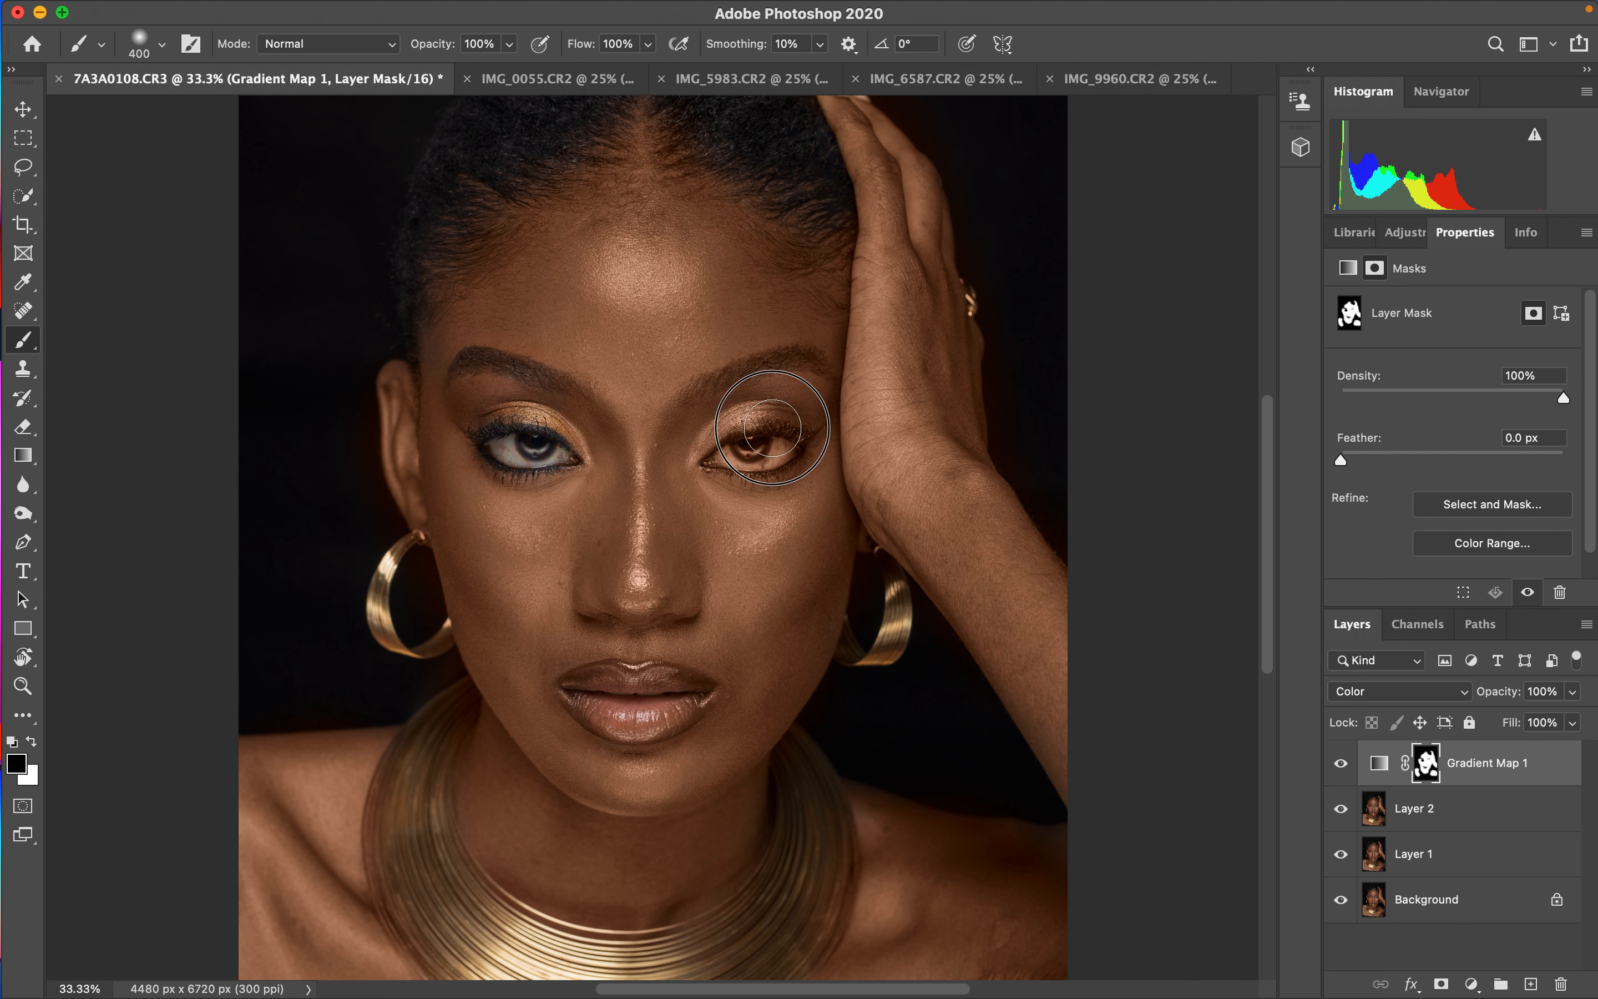
{"action": "mouse_move", "coordinate": [773, 427]}
{"action": "left_mouse_down"}
{"action": "mouse_move", "coordinate": [744, 433]}
{"action": "mouse_move", "coordinate": [771, 430]}
{"action": "left_mouse_up"}
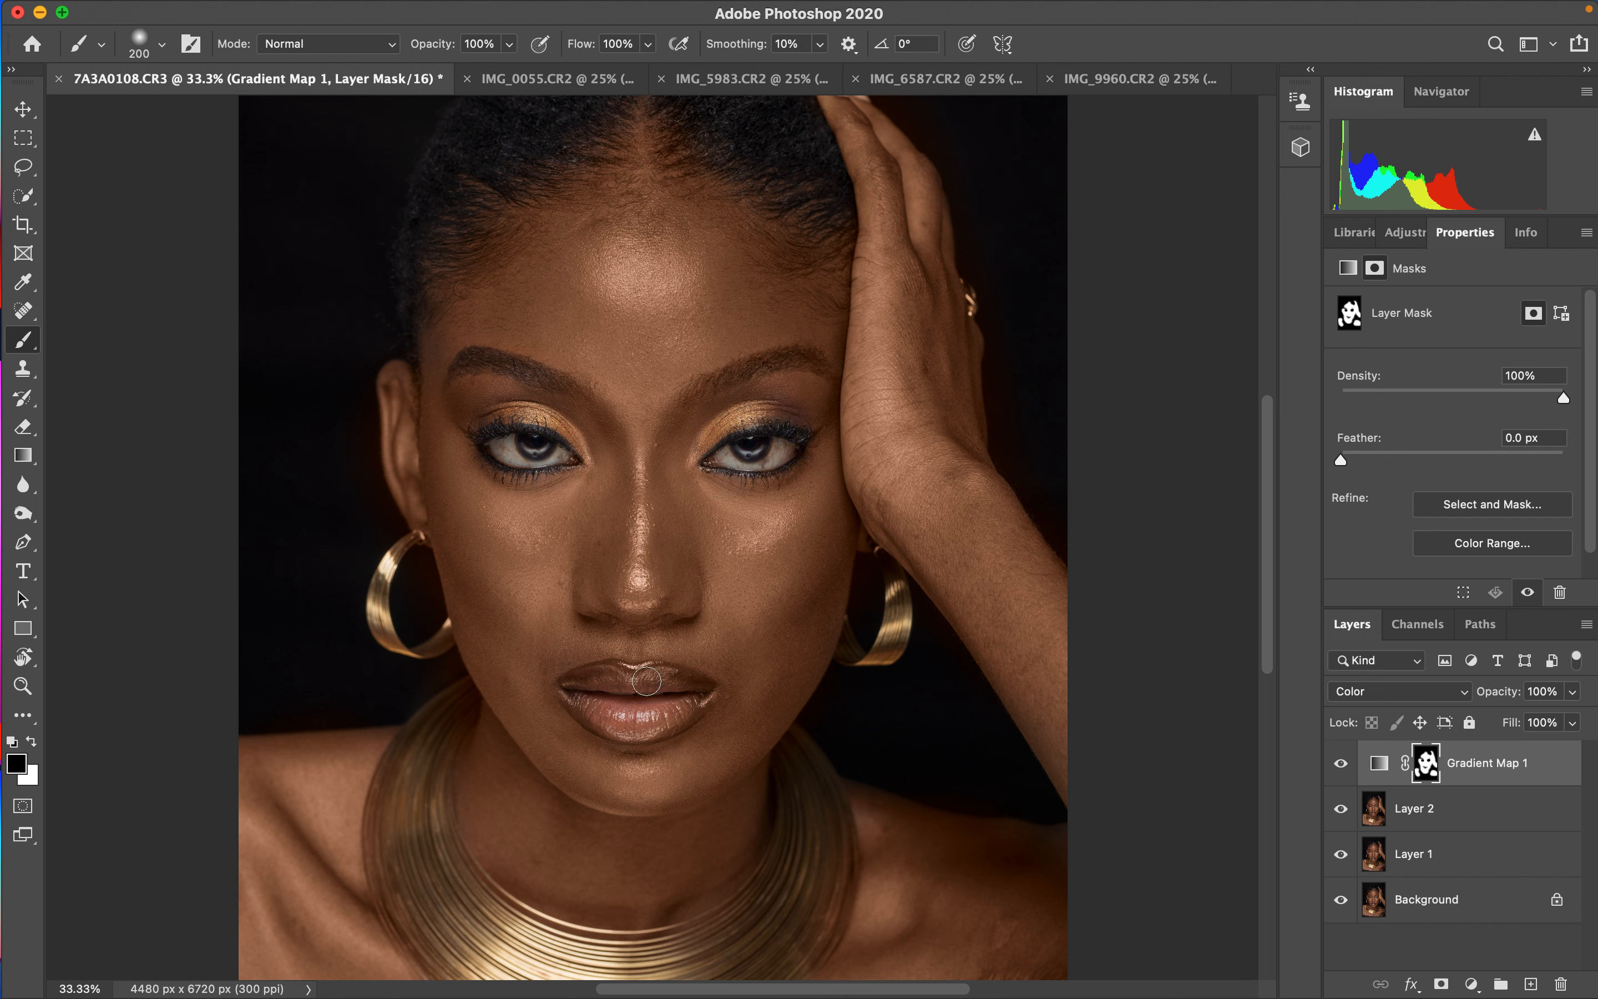
{"action": "mouse_move", "coordinate": [647, 681]}
{"action": "left_mouse_down"}
{"action": "mouse_move", "coordinate": [588, 689]}
{"action": "mouse_move", "coordinate": [607, 715]}
{"action": "mouse_move", "coordinate": [665, 719]}
{"action": "mouse_move", "coordinate": [686, 697]}
{"action": "mouse_move", "coordinate": [646, 680]}
{"action": "mouse_move", "coordinate": [685, 704]}
{"action": "mouse_move", "coordinate": [626, 725]}
{"action": "mouse_move", "coordinate": [599, 701]}
{"action": "left_mouse_up"}
{"action": "mouse_move", "coordinate": [408, 765]}
{"action": "left_mouse_down"}
{"action": "mouse_move", "coordinate": [383, 806]}
{"action": "mouse_move", "coordinate": [397, 794]}
{"action": "mouse_move", "coordinate": [393, 859]}
{"action": "mouse_move", "coordinate": [430, 951]}
{"action": "mouse_move", "coordinate": [581, 967]}
{"action": "mouse_move", "coordinate": [792, 938]}
{"action": "mouse_move", "coordinate": [828, 868]}
{"action": "mouse_move", "coordinate": [828, 812]}
{"action": "mouse_move", "coordinate": [795, 842]}
{"action": "mouse_move", "coordinate": [824, 822]}
{"action": "left_mouse_up"}
{"action": "left_click_drag", "start_coordinate": [911, 476], "coordinate": [915, 389]}
- Paint white back over parts of the hand, cheeks and eye area, and toggle the Gradient Map layer to compare
{"action": "key", "text": "x"}
{"action": "mouse_move", "coordinate": [925, 485]}
{"action": "left_mouse_down"}
{"action": "mouse_move", "coordinate": [936, 495]}
{"action": "mouse_move", "coordinate": [897, 438]}
{"action": "mouse_move", "coordinate": [913, 486]}
{"action": "left_mouse_up"}
{"action": "left_click_drag", "start_coordinate": [758, 452], "coordinate": [749, 442]}
{"action": "mouse_move", "coordinate": [410, 548]}
{"action": "left_mouse_down"}
{"action": "mouse_move", "coordinate": [381, 593]}
{"action": "mouse_move", "coordinate": [438, 638]}
{"action": "left_mouse_up"}
{"action": "mouse_move", "coordinate": [900, 606]}
{"action": "left_mouse_down"}
{"action": "mouse_move", "coordinate": [875, 664]}
{"action": "mouse_move", "coordinate": [886, 635]}
{"action": "left_mouse_up"}
{"action": "mouse_move", "coordinate": [754, 454]}
{"action": "left_mouse_down"}
{"action": "mouse_move", "coordinate": [757, 439]}
{"action": "mouse_move", "coordinate": [739, 457]}
{"action": "mouse_move", "coordinate": [771, 451]}
{"action": "left_mouse_up"}
{"action": "left_click", "coordinate": [1344, 774]}
{"action": "left_click", "coordinate": [1340, 778]}
- Lower the Gradient Map layer's opacity to 52% and toggle its visibility to compare
{"action": "mouse_move", "coordinate": [1504, 700]}
{"action": "left_mouse_down"}
{"action": "mouse_move", "coordinate": [1470, 702]}
{"action": "mouse_move", "coordinate": [1501, 698]}
{"action": "left_mouse_up"}
{"action": "left_click", "coordinate": [1341, 764]}
{"action": "left_click", "coordinate": [1344, 770]}
- Add a Selective Color adjustment layer and set its Reds to Cyan -9% and Magenta +2%
{"action": "left_click", "coordinate": [1472, 986]}
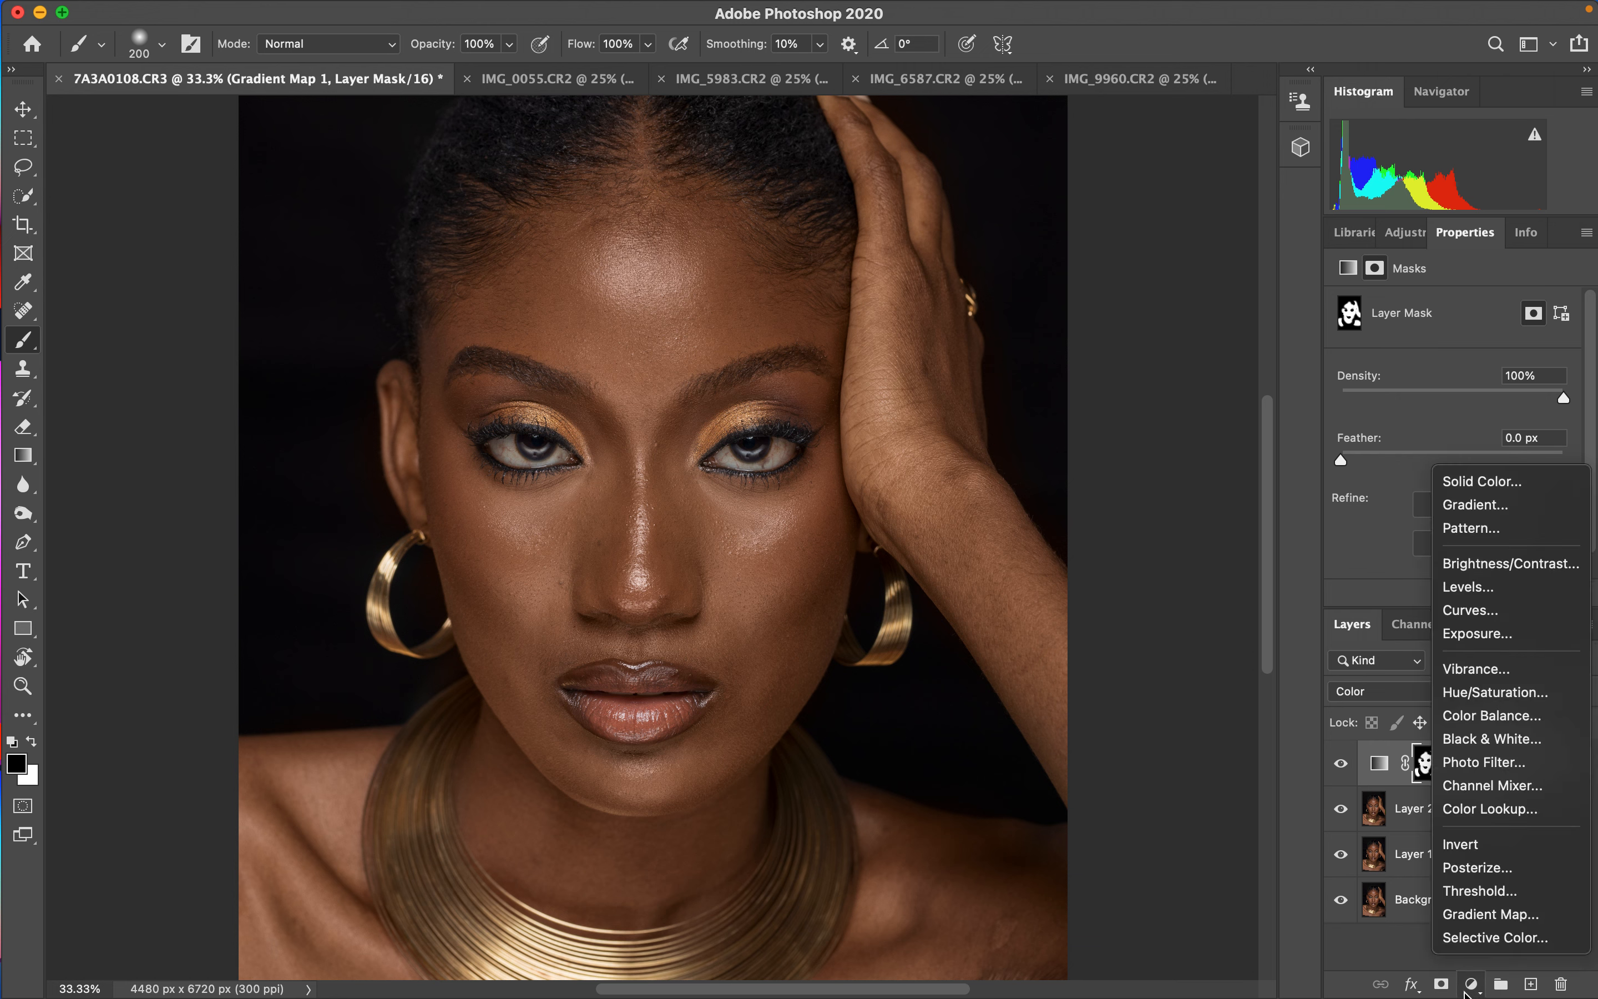
{"action": "left_click", "coordinate": [1474, 938]}
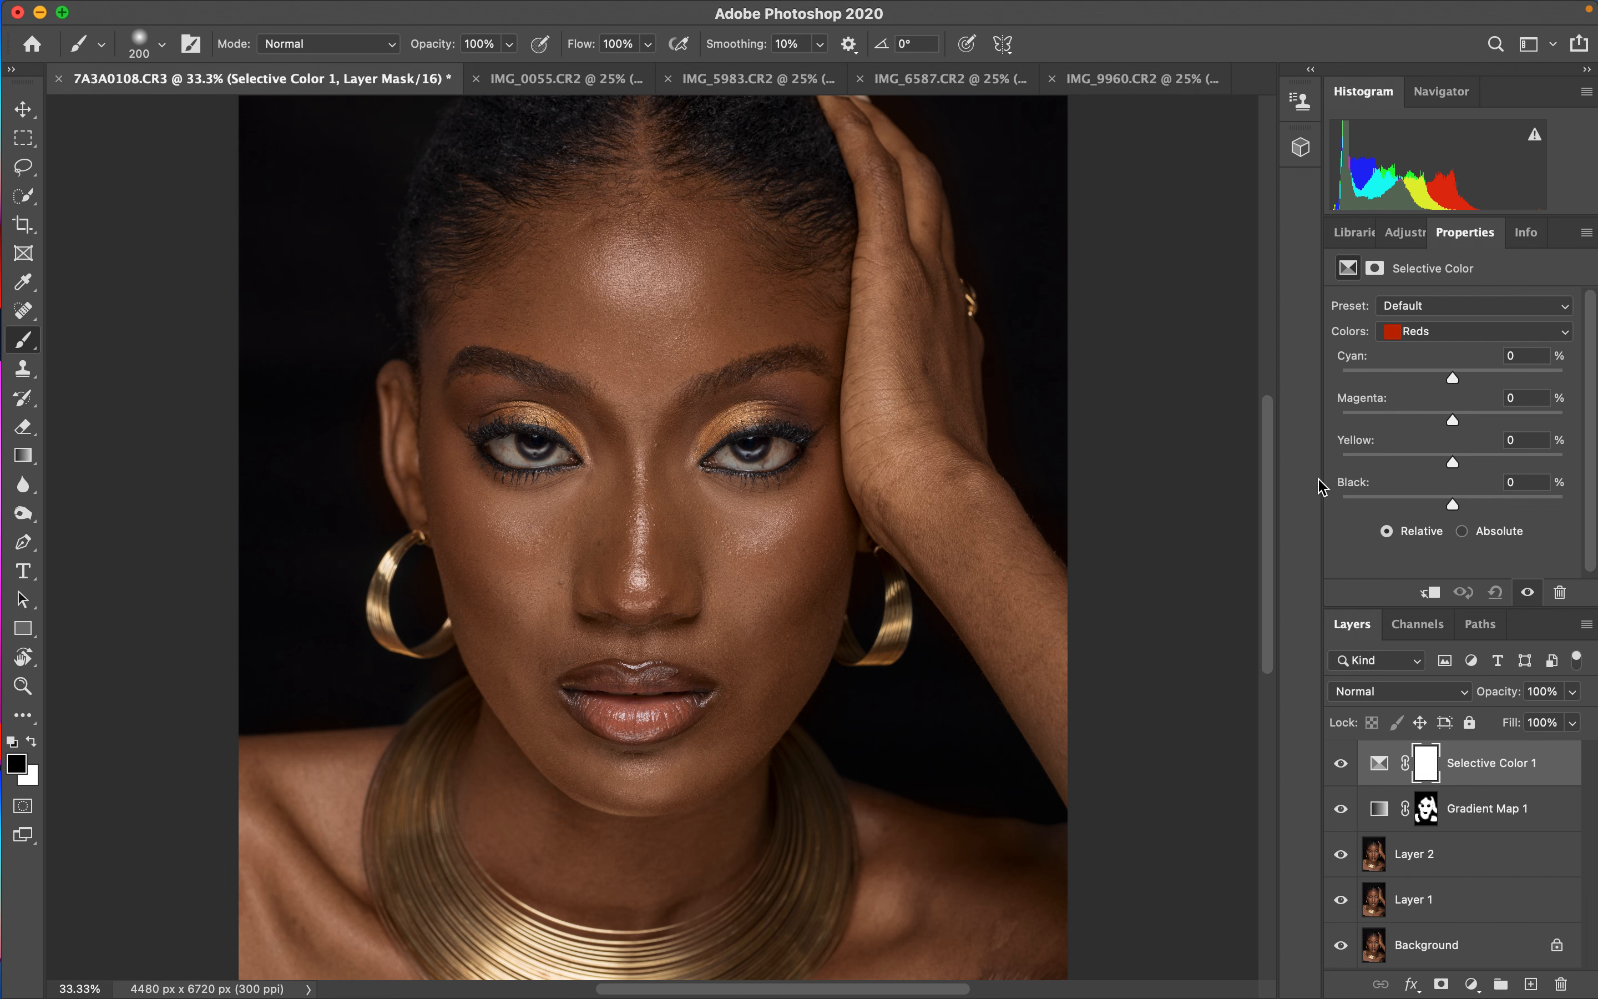
{"action": "left_click", "coordinate": [1449, 331]}
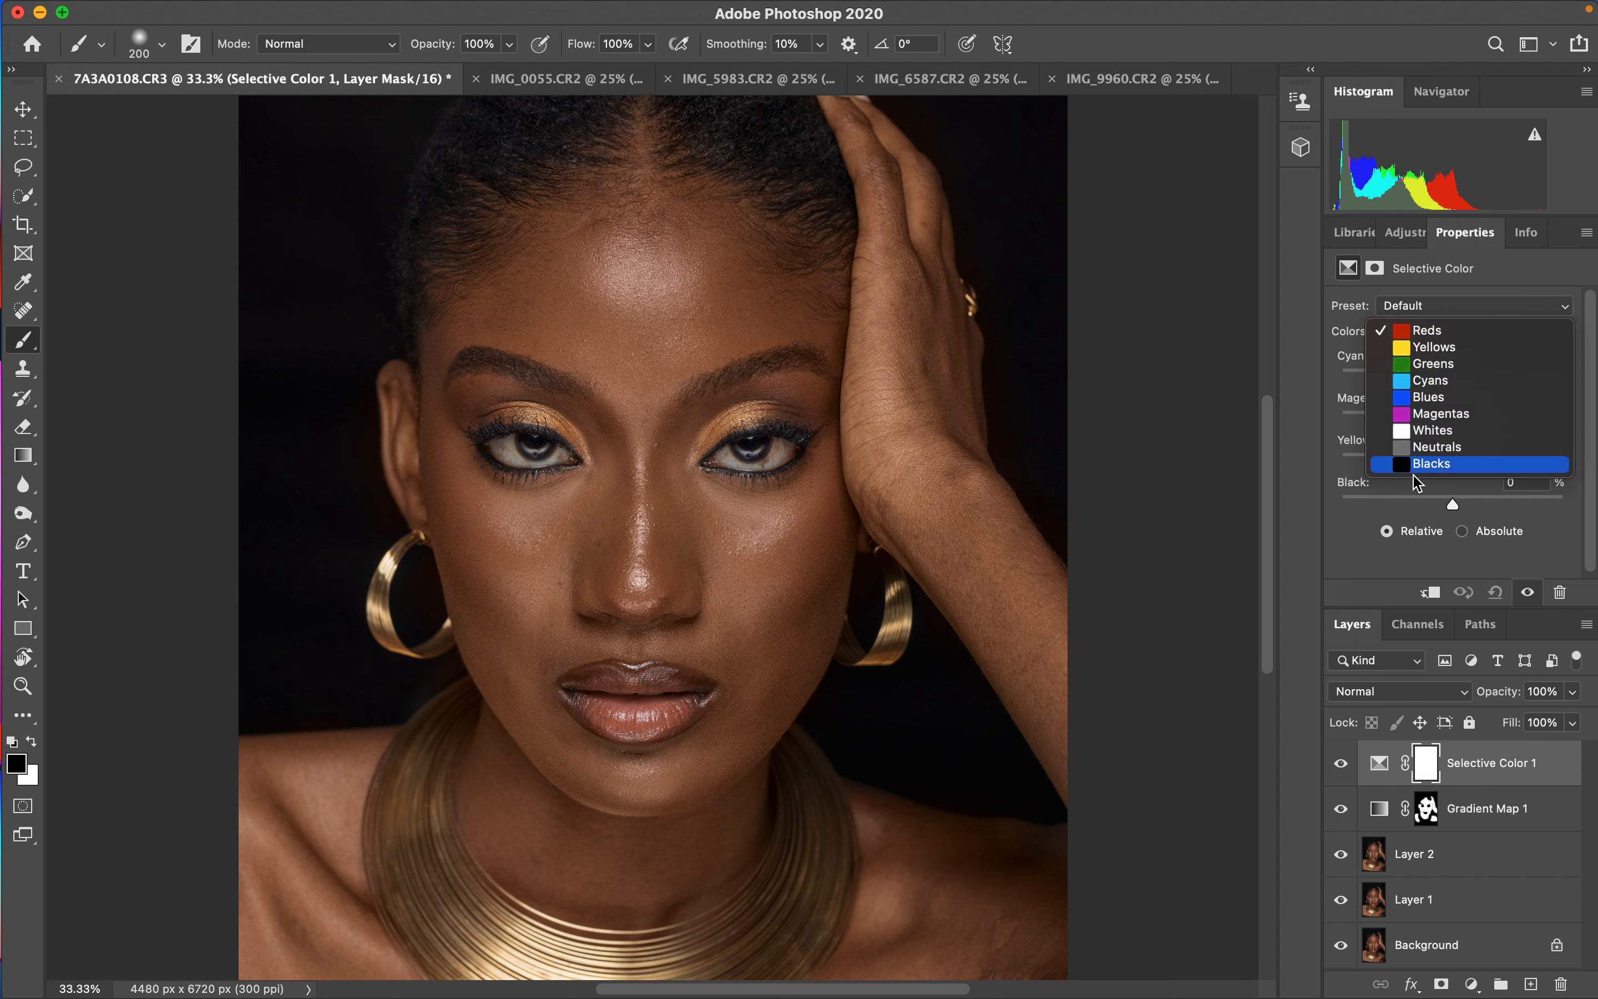
{"action": "left_click", "coordinate": [1448, 332]}
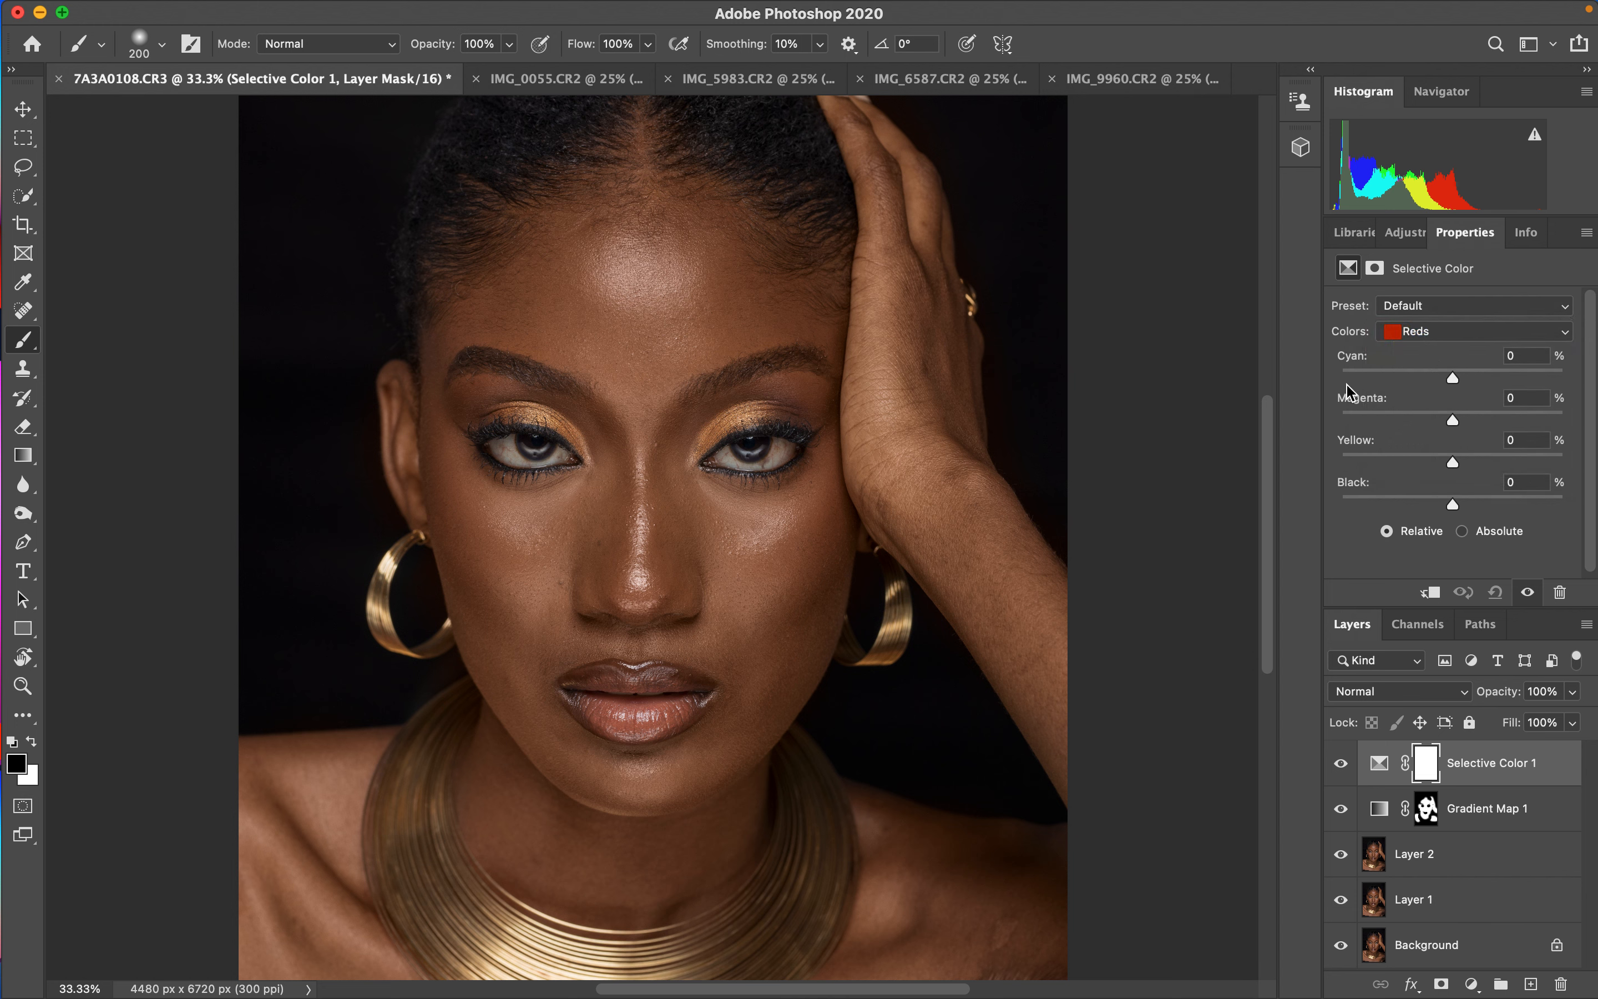
{"action": "left_click_drag", "start_coordinate": [1458, 382], "coordinate": [1491, 382]}
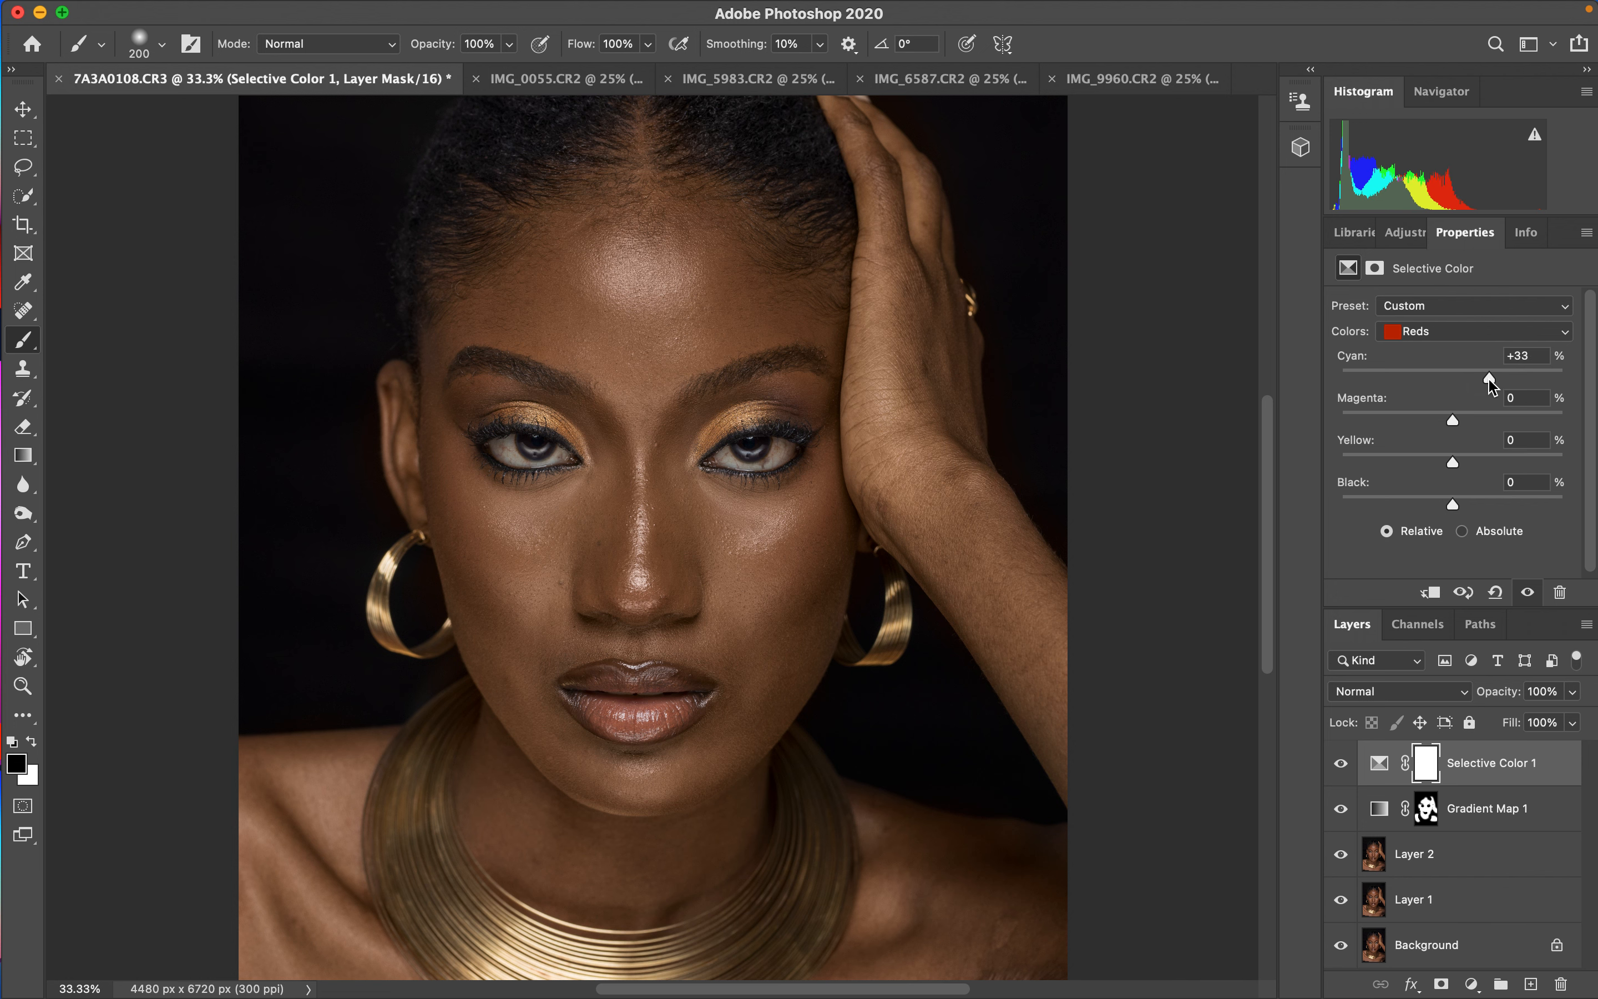
{"action": "left_click_drag", "start_coordinate": [1490, 382], "coordinate": [1443, 395]}
{"action": "left_click_drag", "start_coordinate": [1456, 423], "coordinate": [1421, 421]}
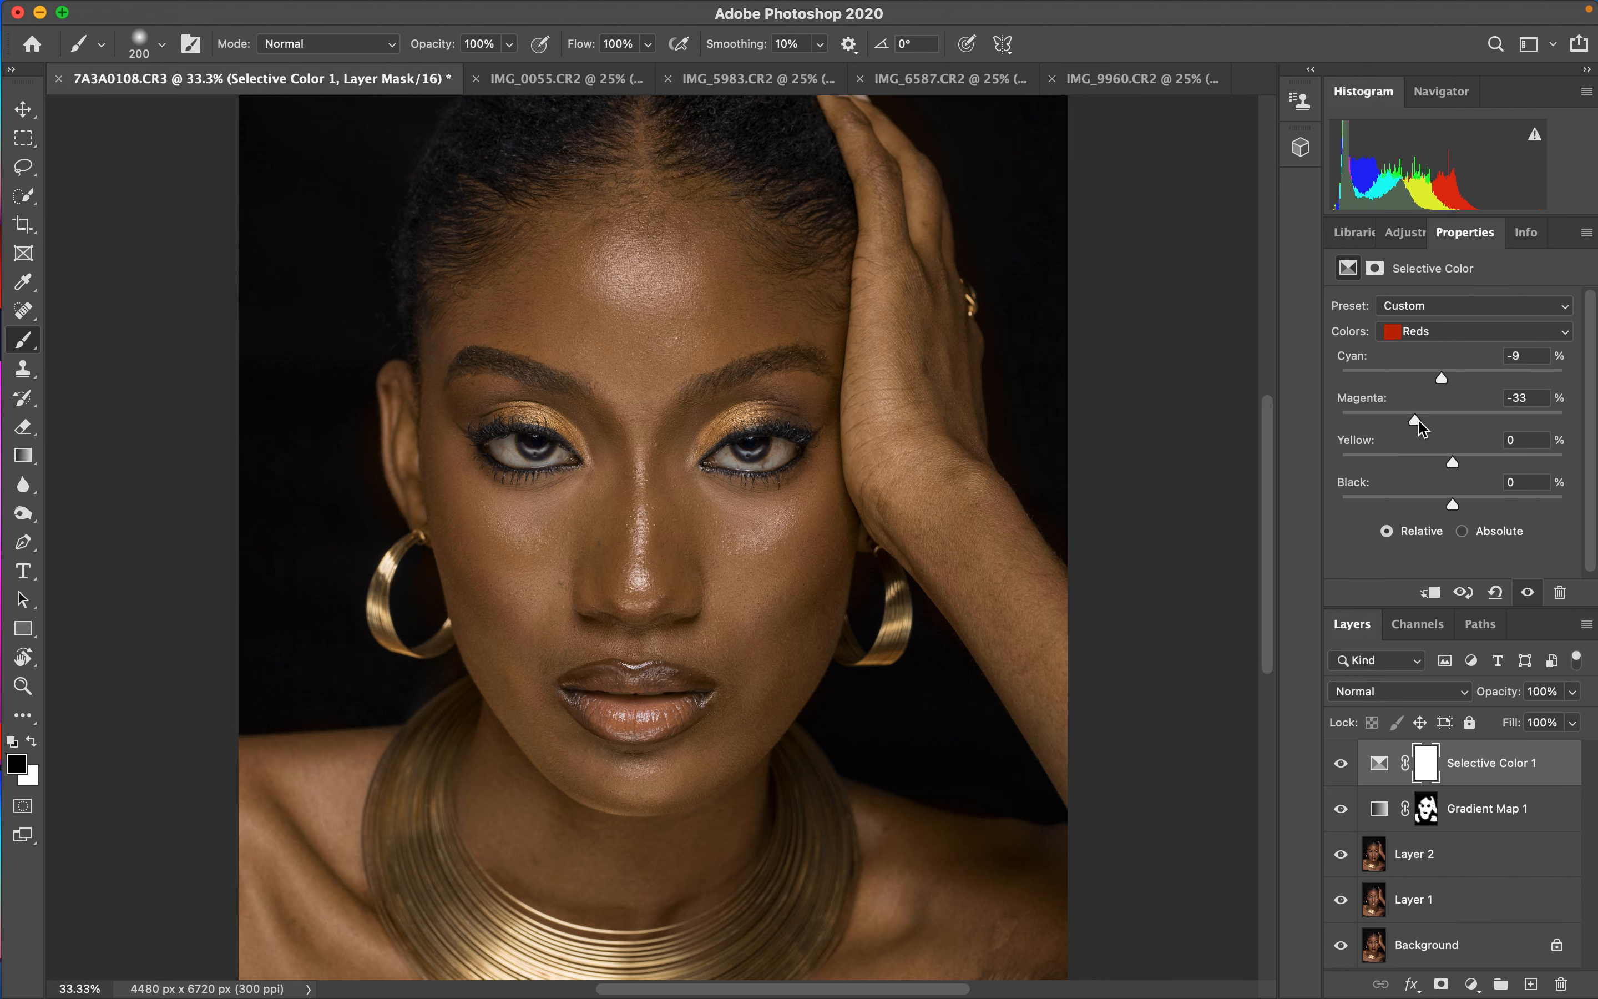
{"action": "left_click_drag", "start_coordinate": [1437, 428], "coordinate": [1450, 430]}
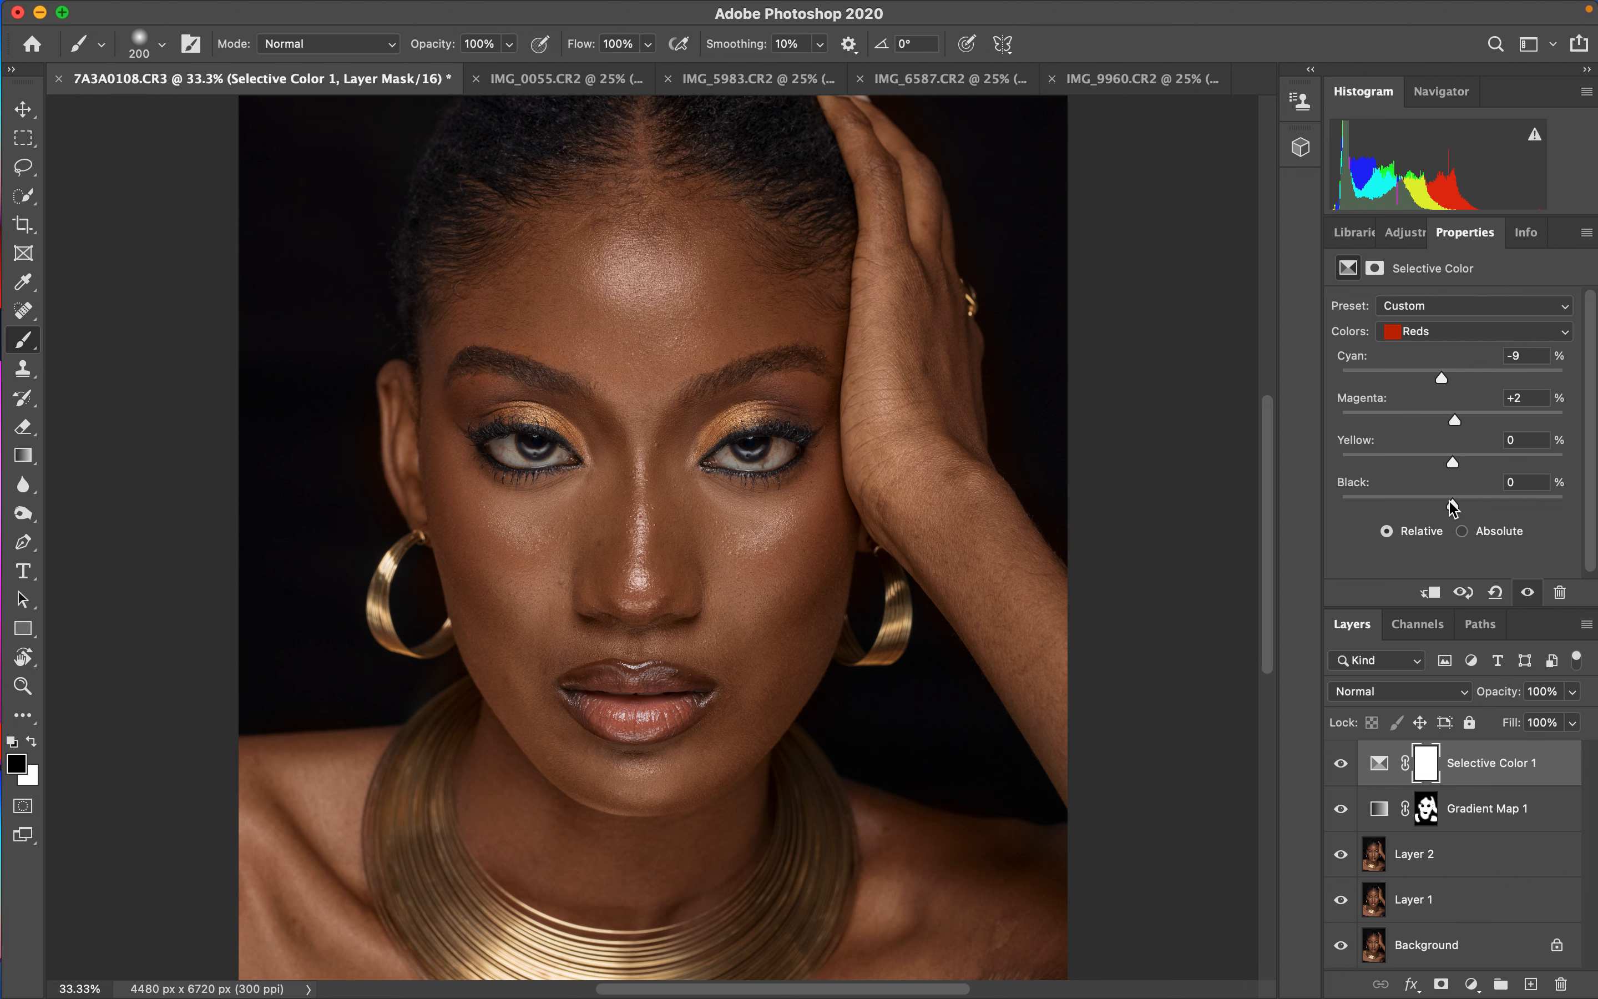
{"action": "mouse_move", "coordinate": [1455, 507]}
{"action": "left_mouse_down"}
{"action": "mouse_move", "coordinate": [1498, 513]}
{"action": "mouse_move", "coordinate": [1381, 507]}
{"action": "mouse_move", "coordinate": [1451, 507]}
{"action": "left_mouse_up"}
- Set the Selective Color Blacks to Yellow -6% and Black +4%, and lower the layer's opacity to 86%
{"action": "left_click", "coordinate": [1440, 334]}
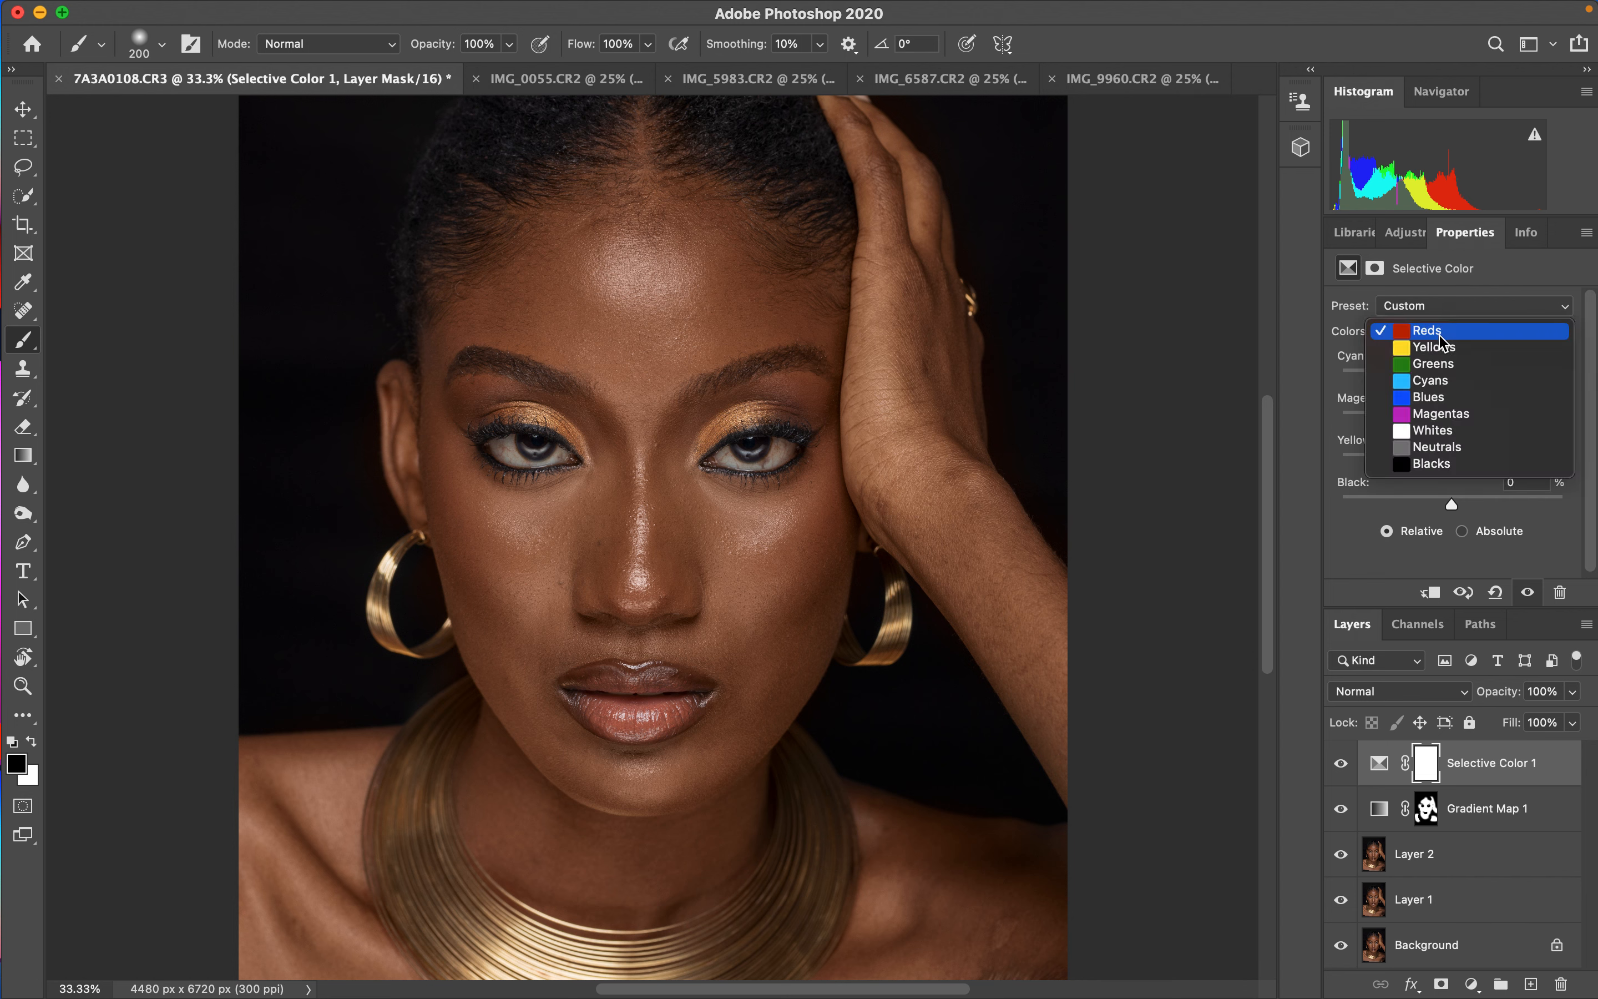
{"action": "left_click", "coordinate": [1407, 470]}
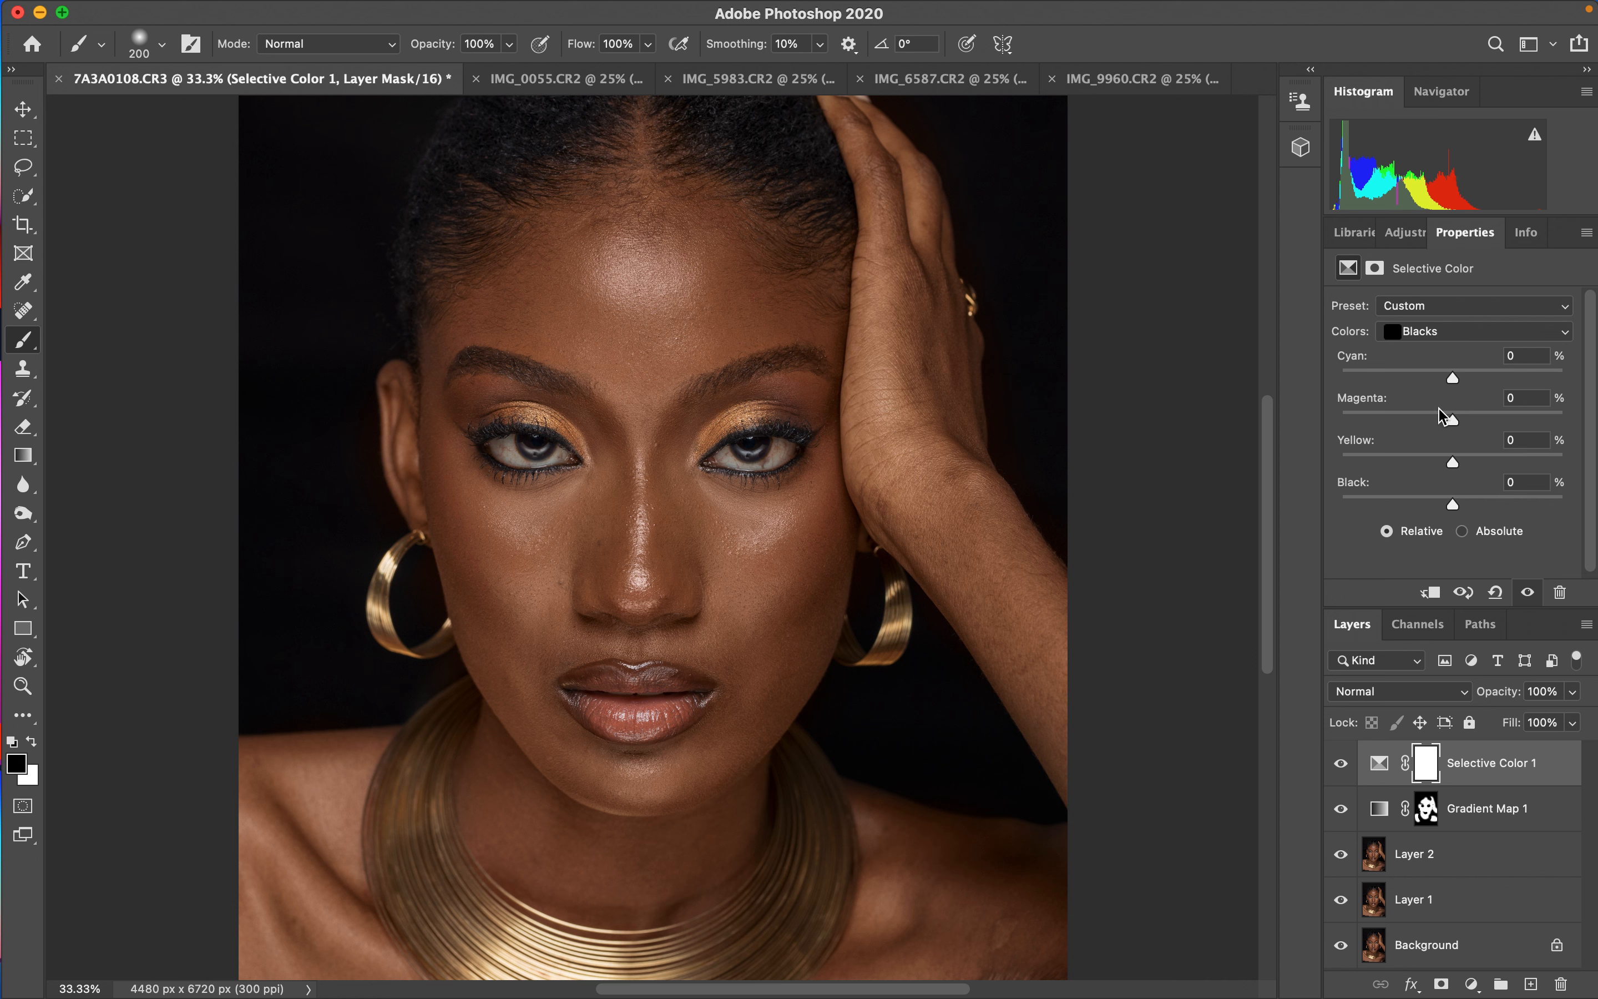
{"action": "left_click", "coordinate": [1438, 330]}
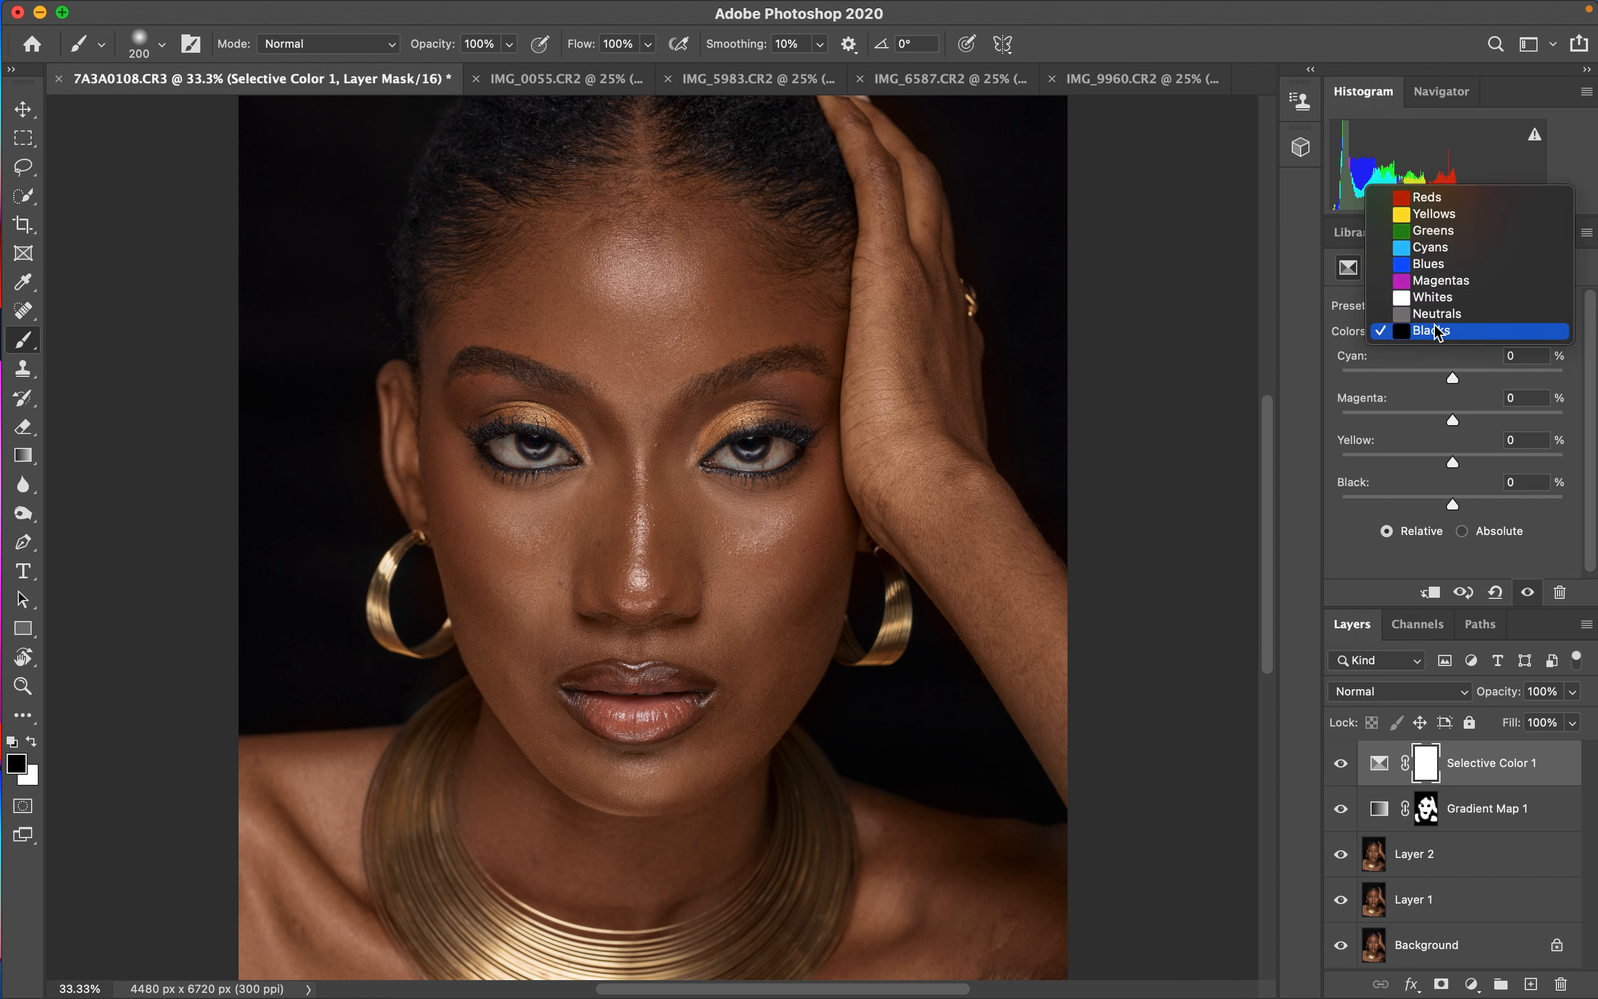
{"action": "left_click", "coordinate": [1441, 336]}
{"action": "left_click", "coordinate": [1444, 333]}
{"action": "left_click", "coordinate": [1449, 338]}
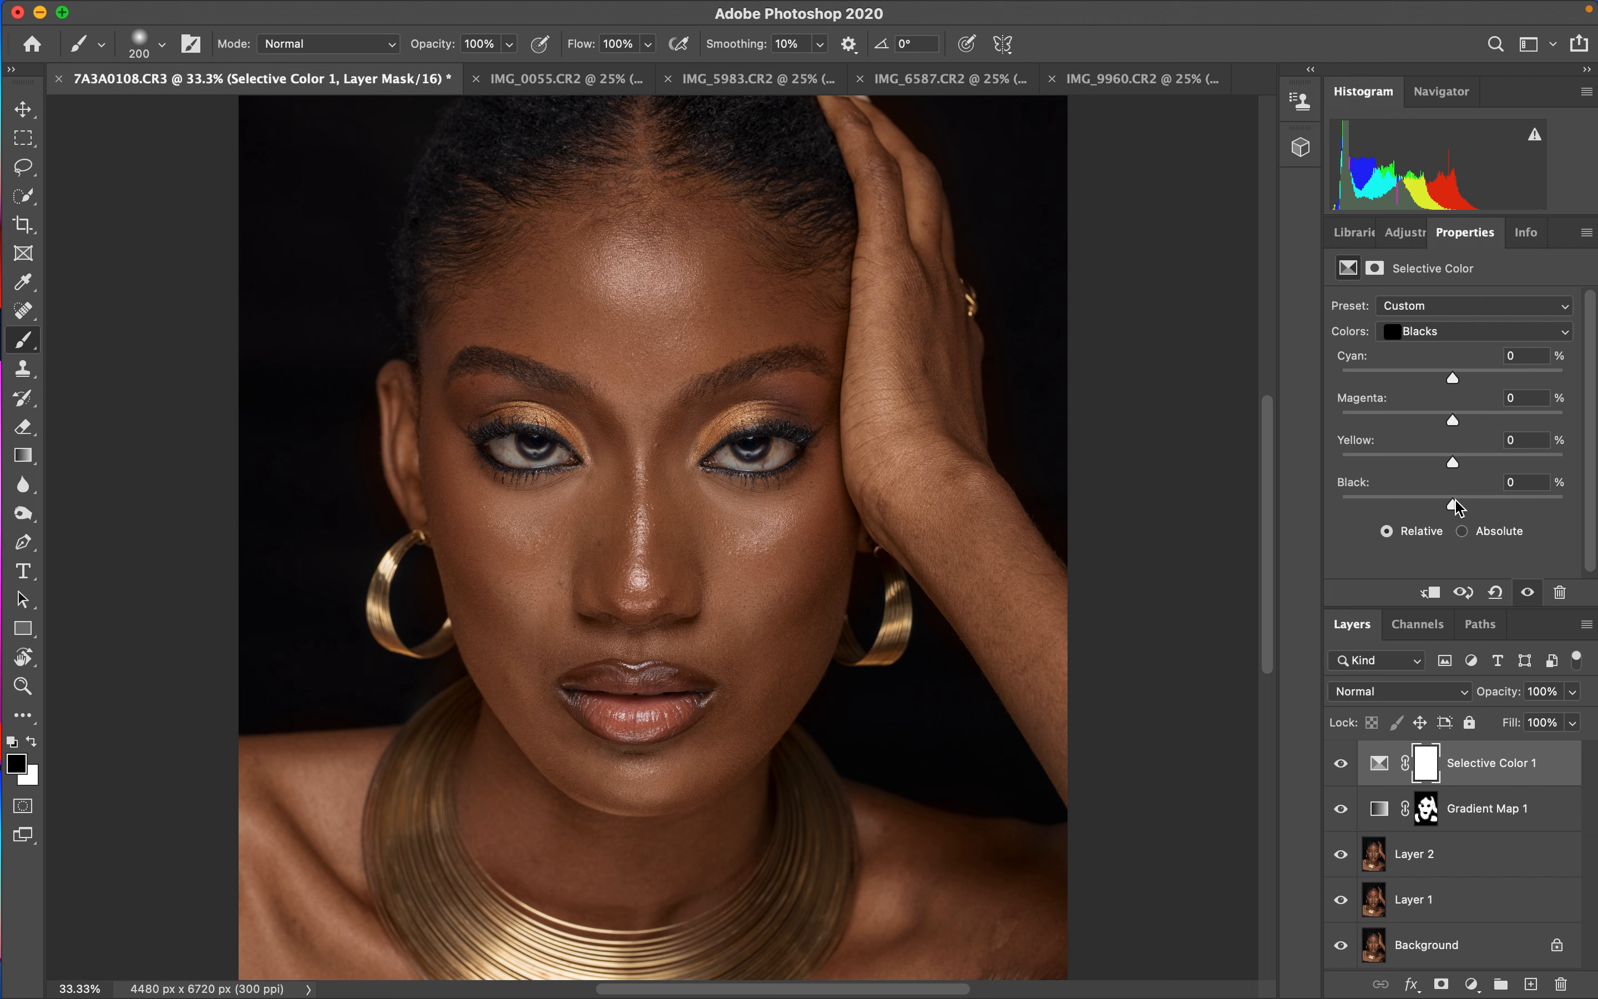
{"action": "mouse_move", "coordinate": [1455, 506]}
{"action": "left_mouse_down"}
{"action": "mouse_move", "coordinate": [1524, 513]}
{"action": "mouse_move", "coordinate": [1357, 506]}
{"action": "mouse_move", "coordinate": [1457, 510]}
{"action": "left_mouse_up"}
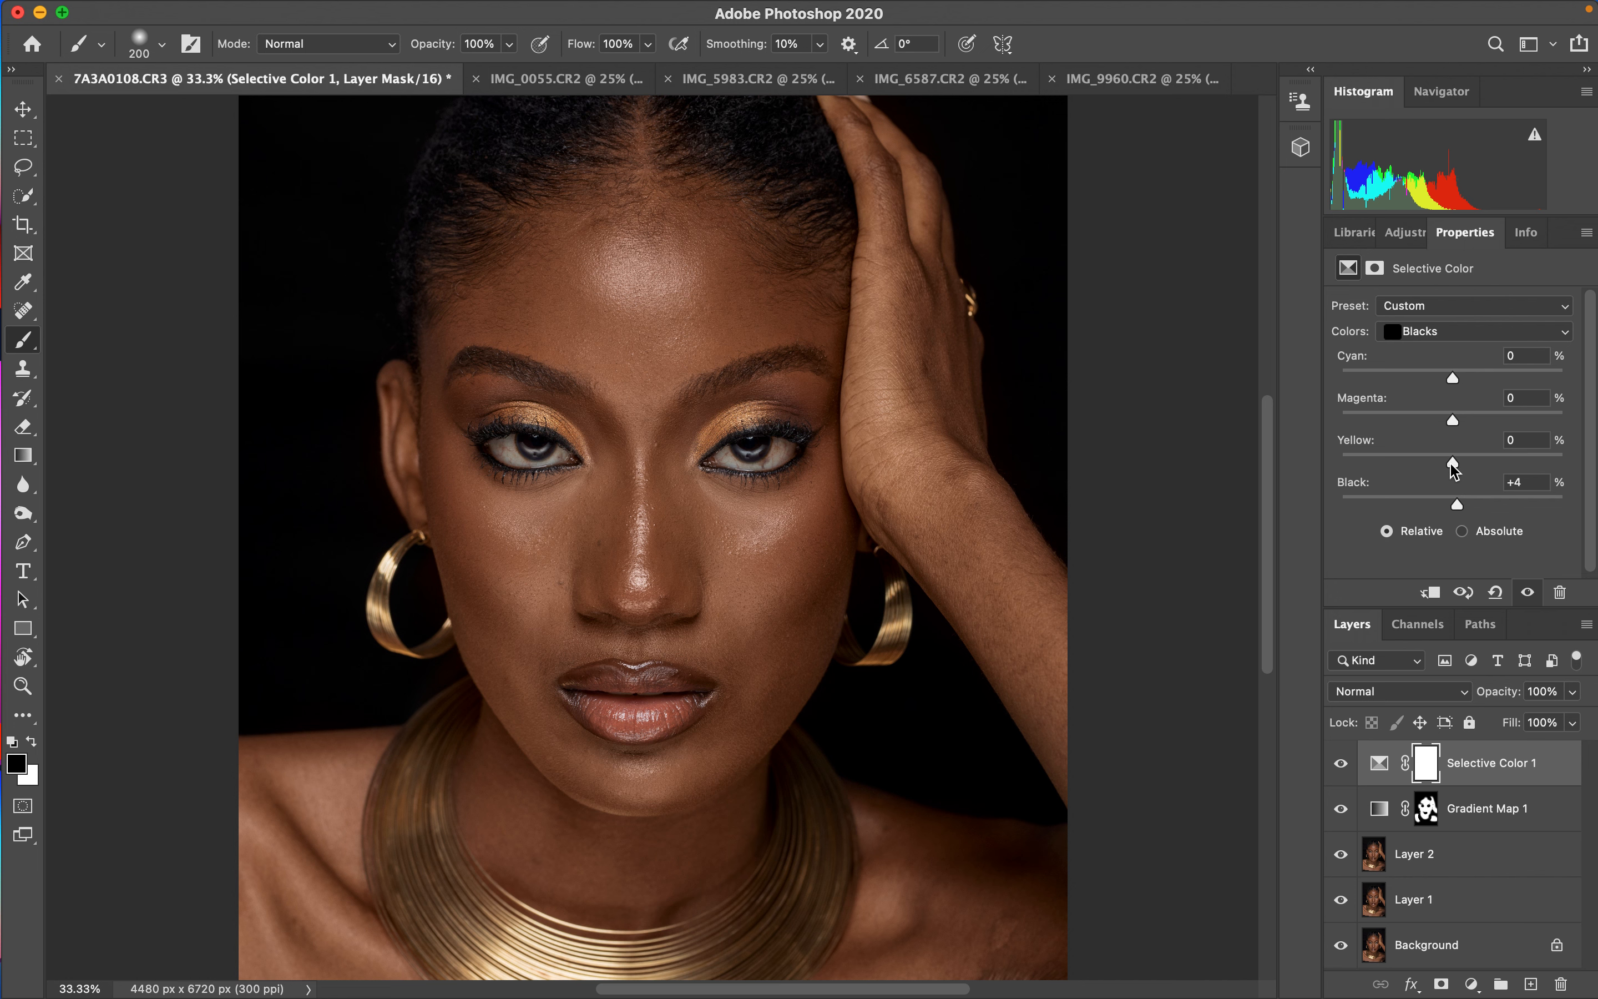
{"action": "left_click_drag", "start_coordinate": [1455, 467], "coordinate": [1449, 470]}
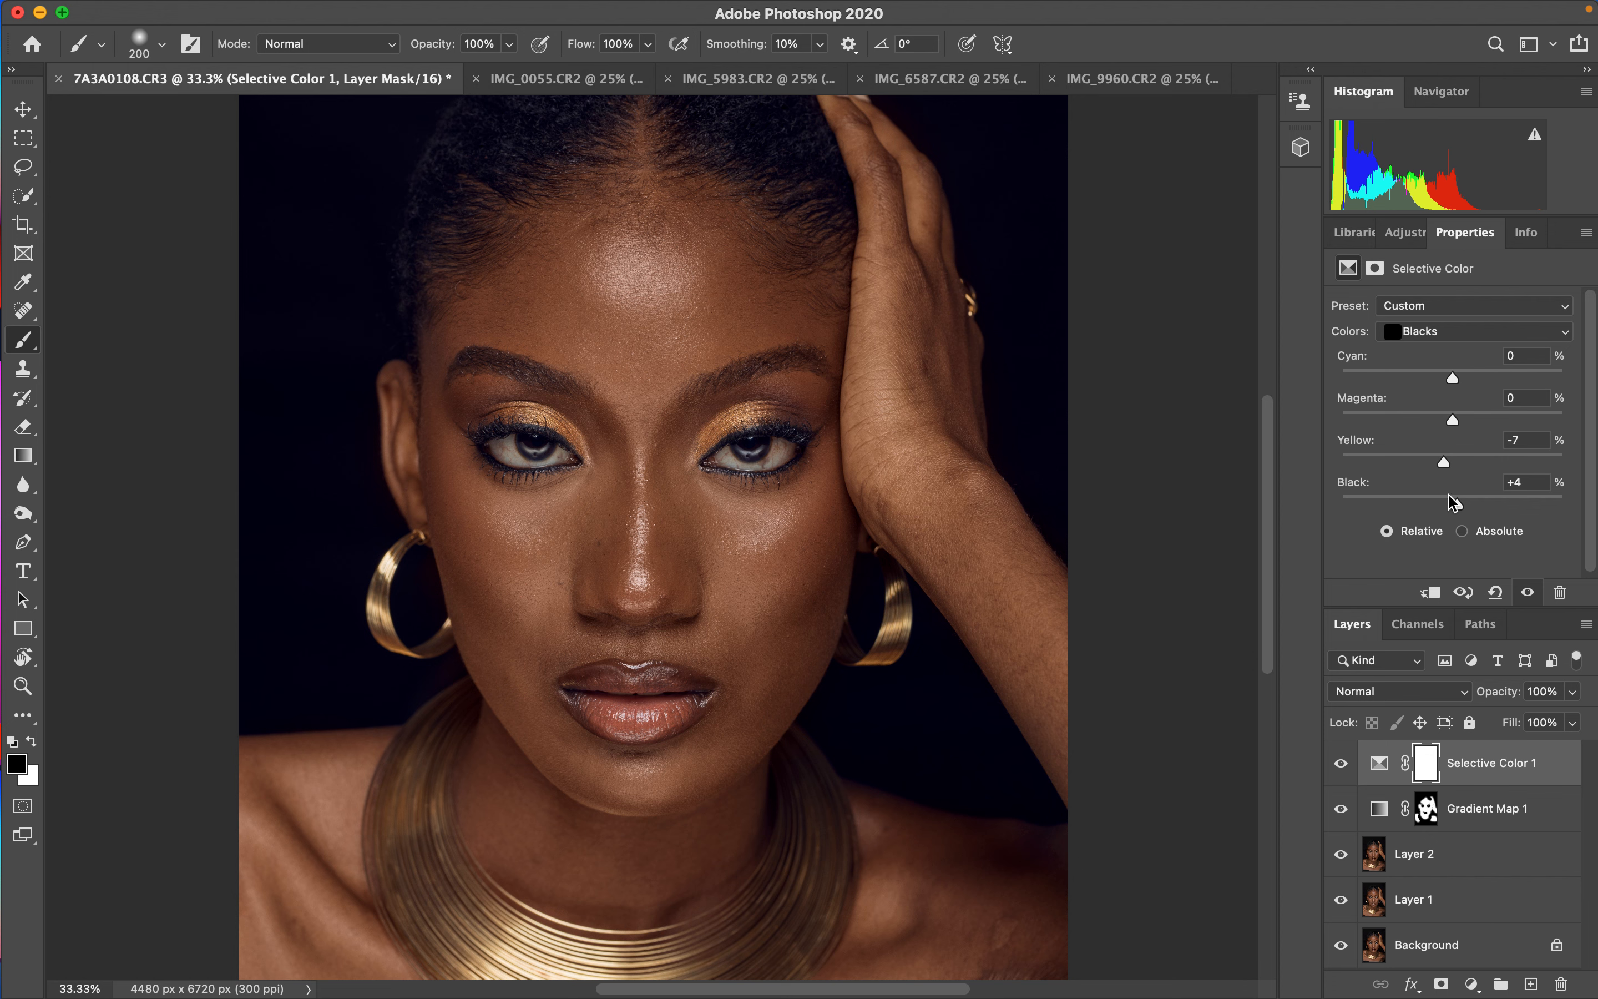
{"action": "left_click_drag", "start_coordinate": [1443, 465], "coordinate": [1450, 469]}
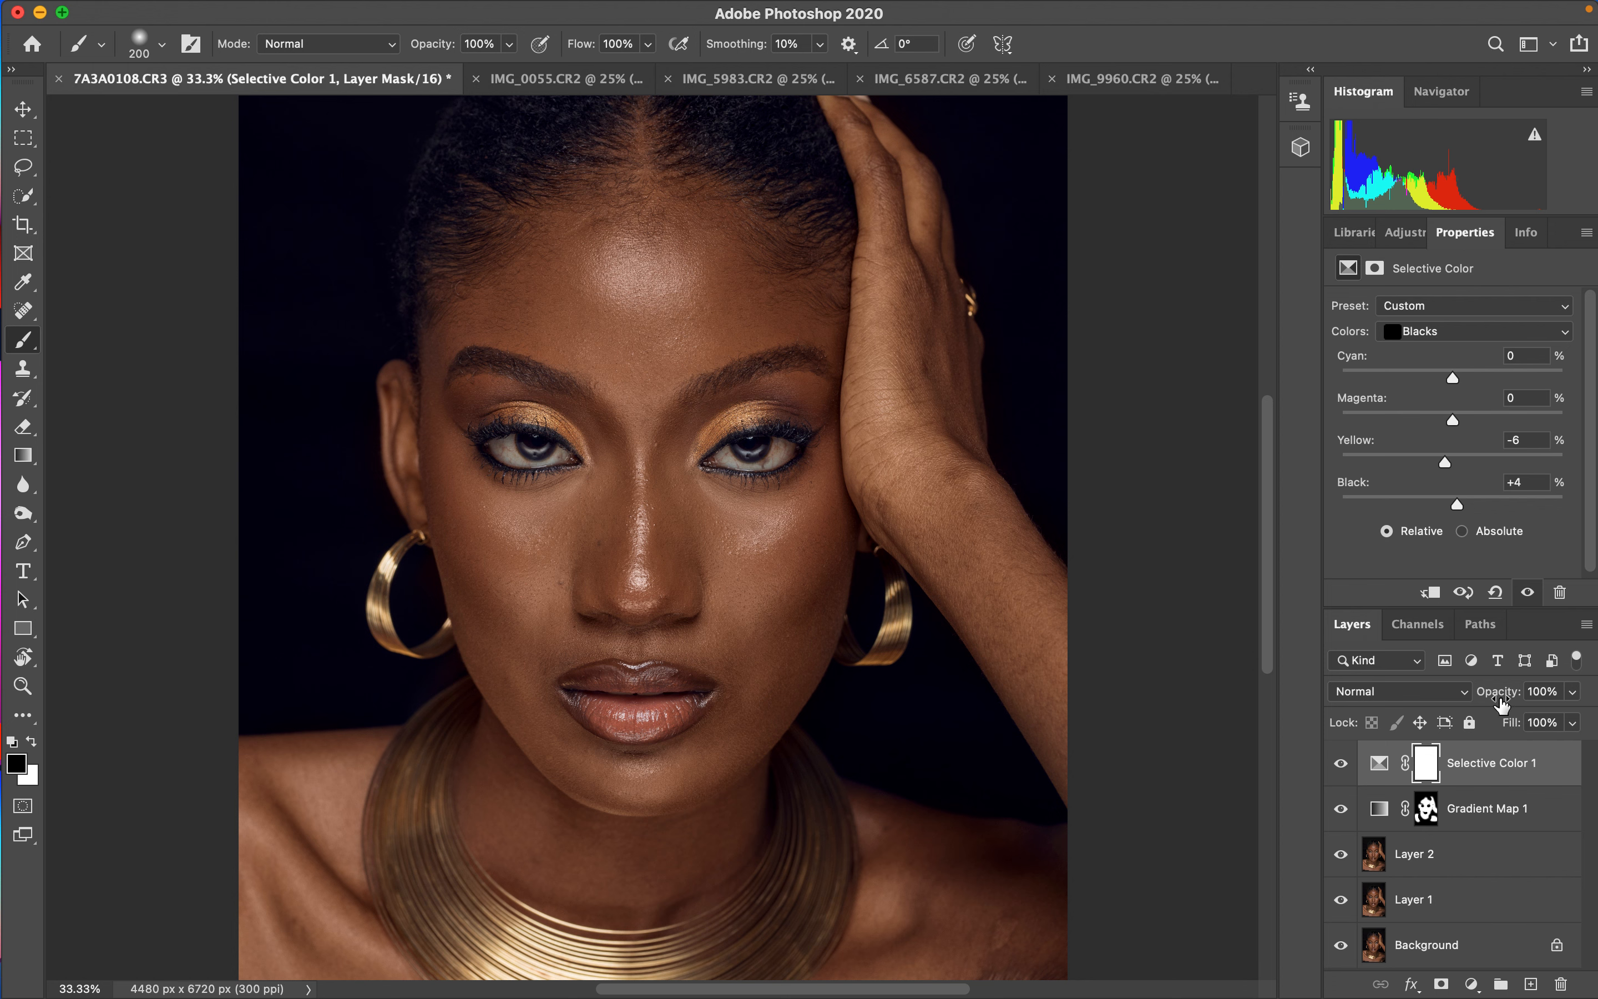
{"action": "mouse_move", "coordinate": [1508, 702]}
{"action": "left_mouse_down"}
{"action": "mouse_move", "coordinate": [1473, 703]}
{"action": "mouse_move", "coordinate": [1499, 701]}
{"action": "left_mouse_up"}
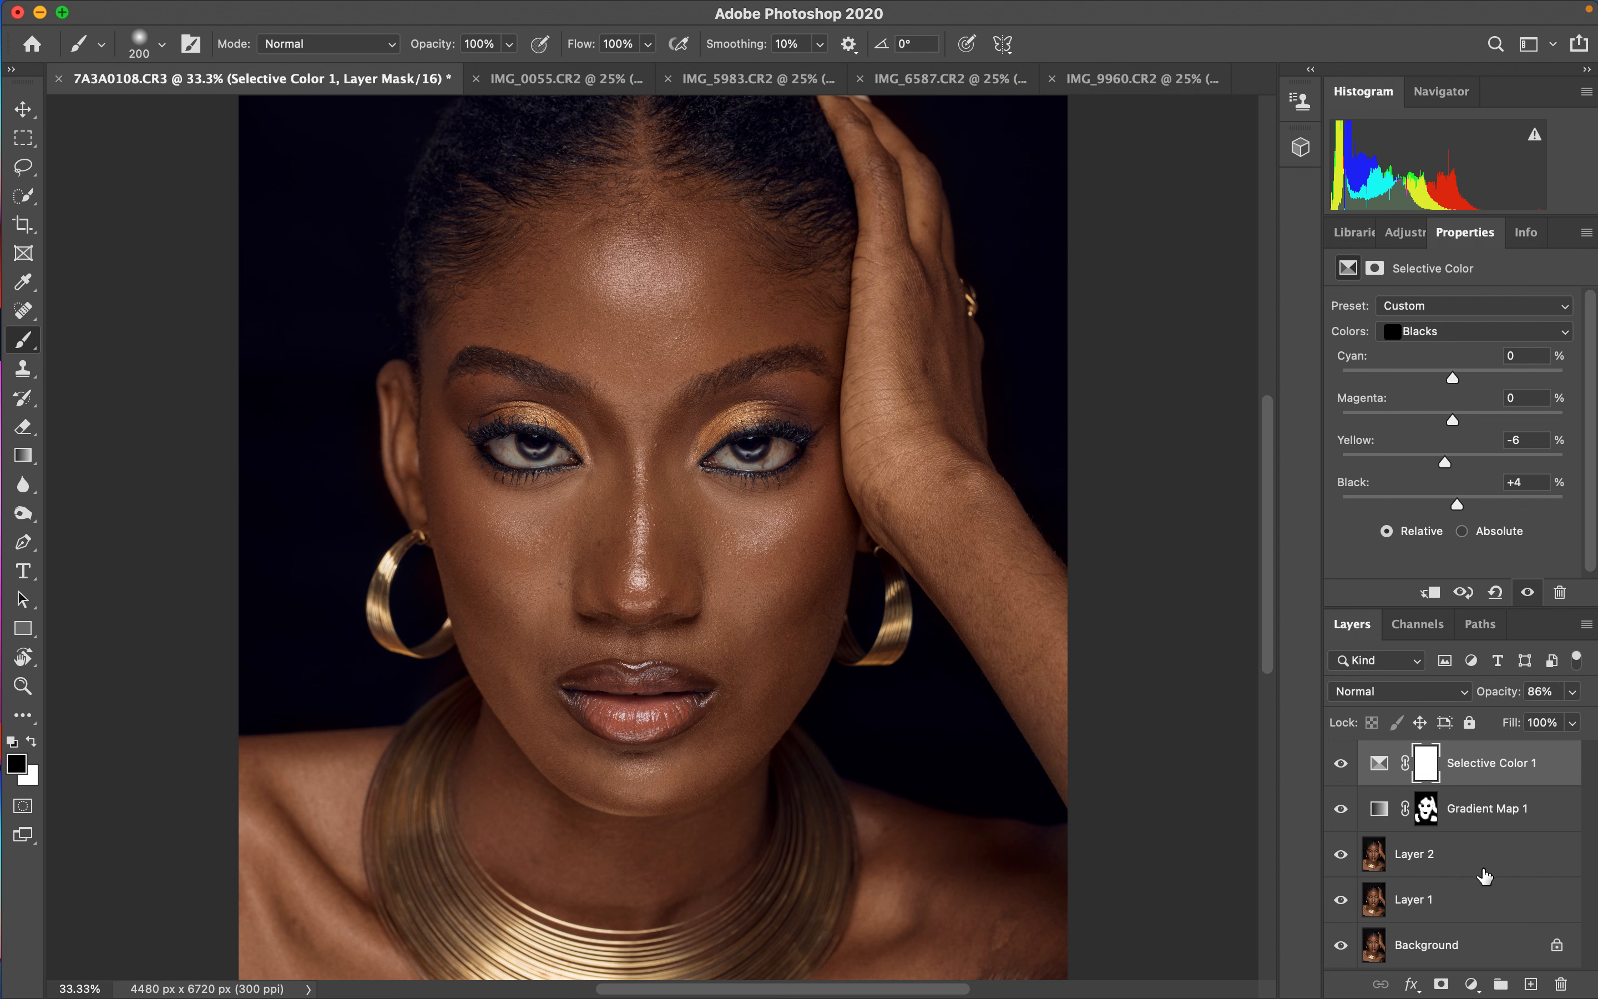
- Add a Color Balance adjustment layer and set its Highlights to Cyan-Red -10 and Magenta-Green +1
{"action": "left_click", "coordinate": [1472, 984]}
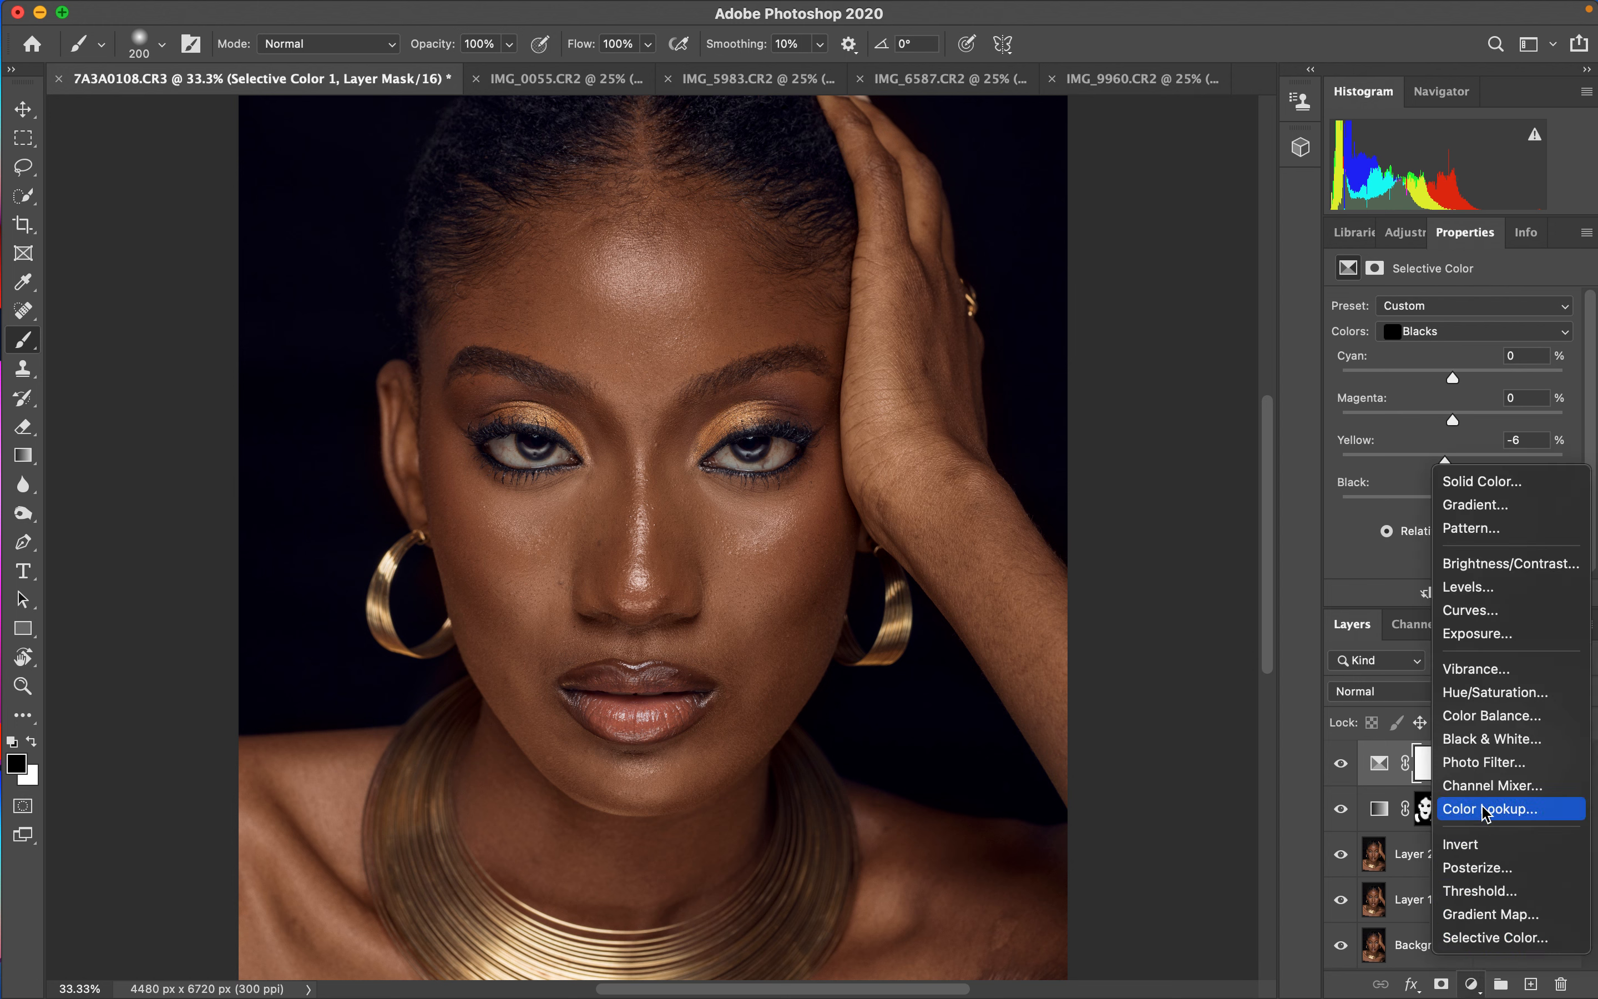
{"action": "left_click", "coordinate": [1491, 717]}
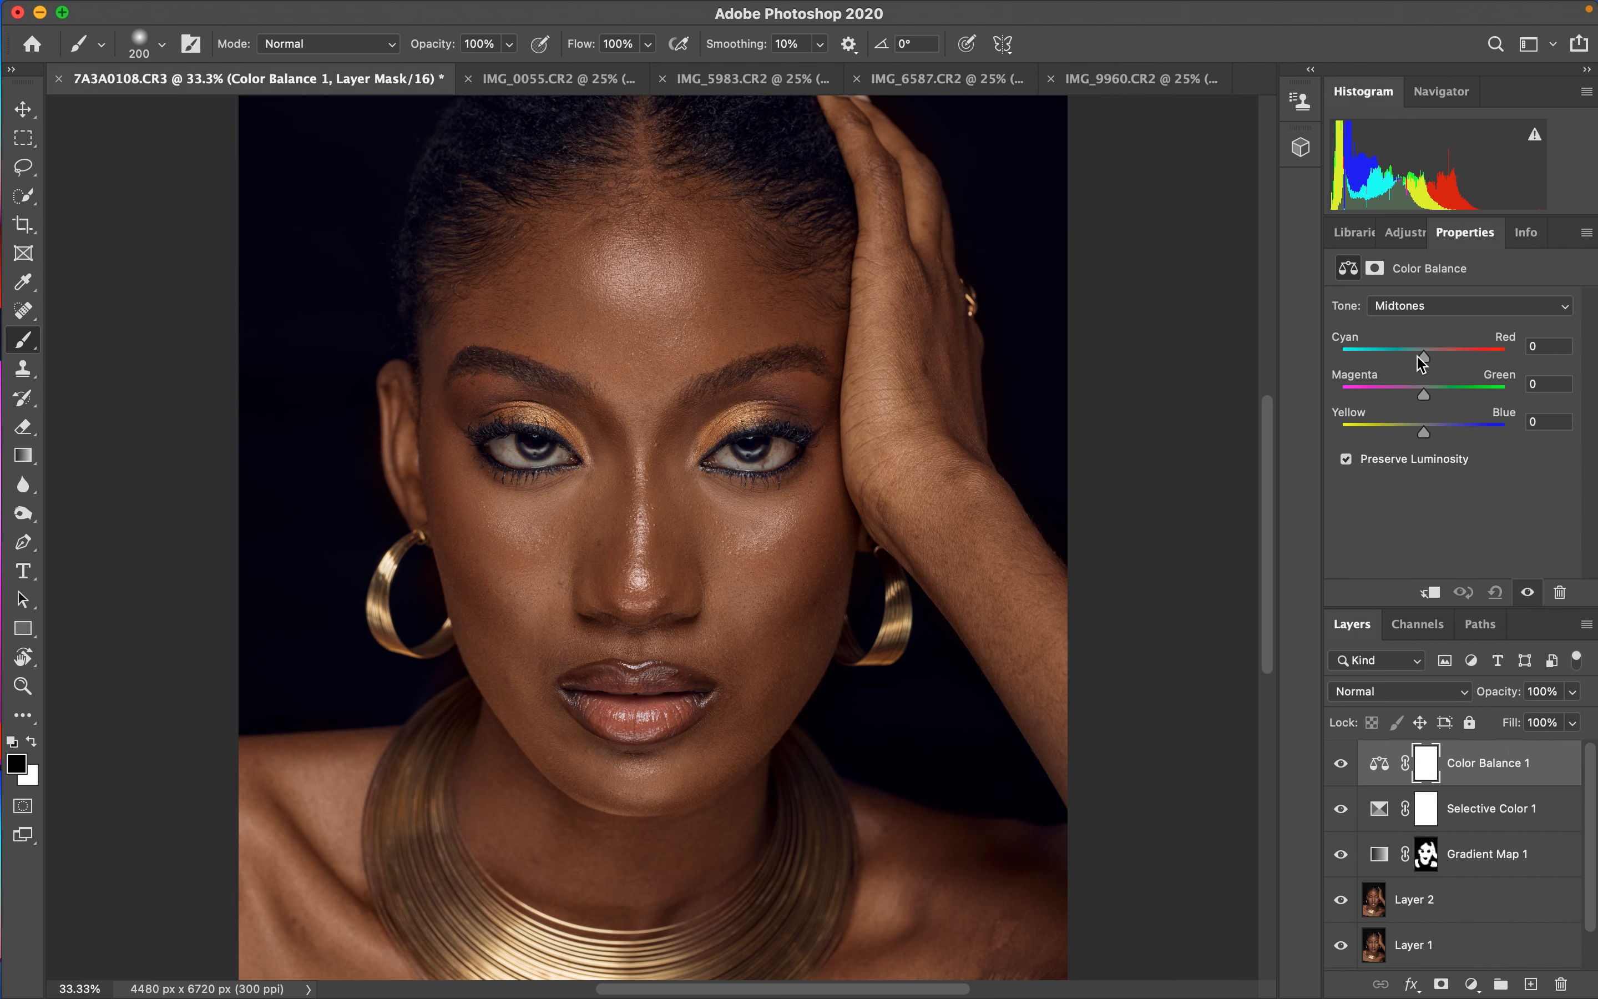
{"action": "left_click", "coordinate": [1418, 306]}
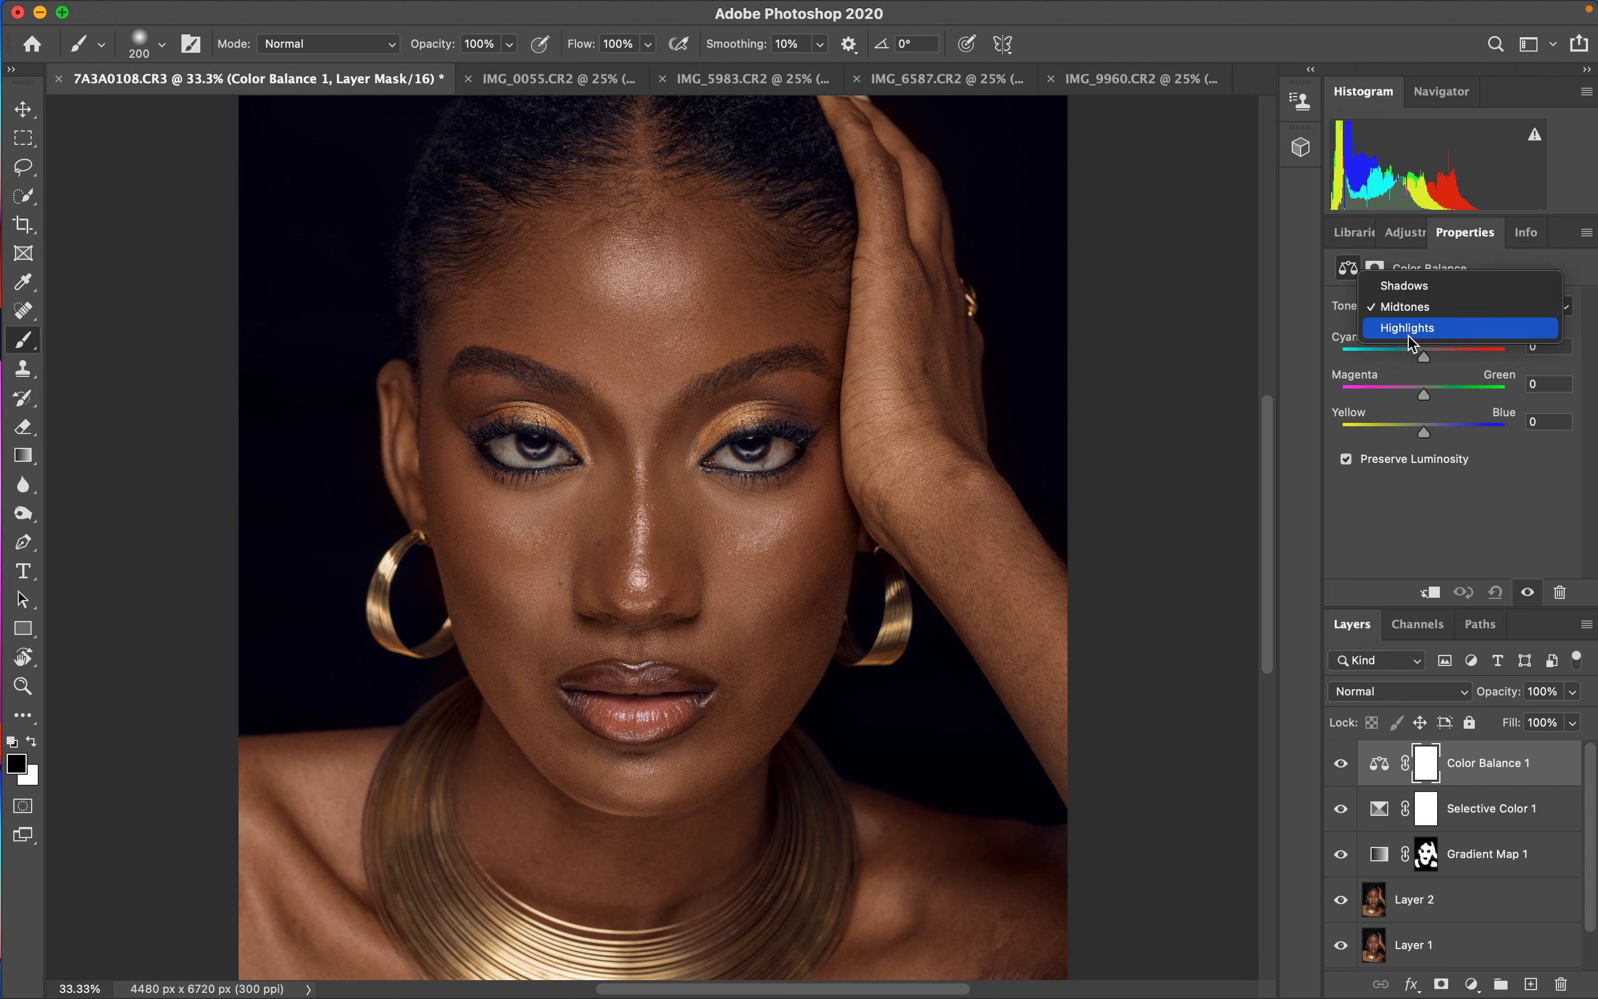
{"action": "left_click", "coordinate": [1409, 327]}
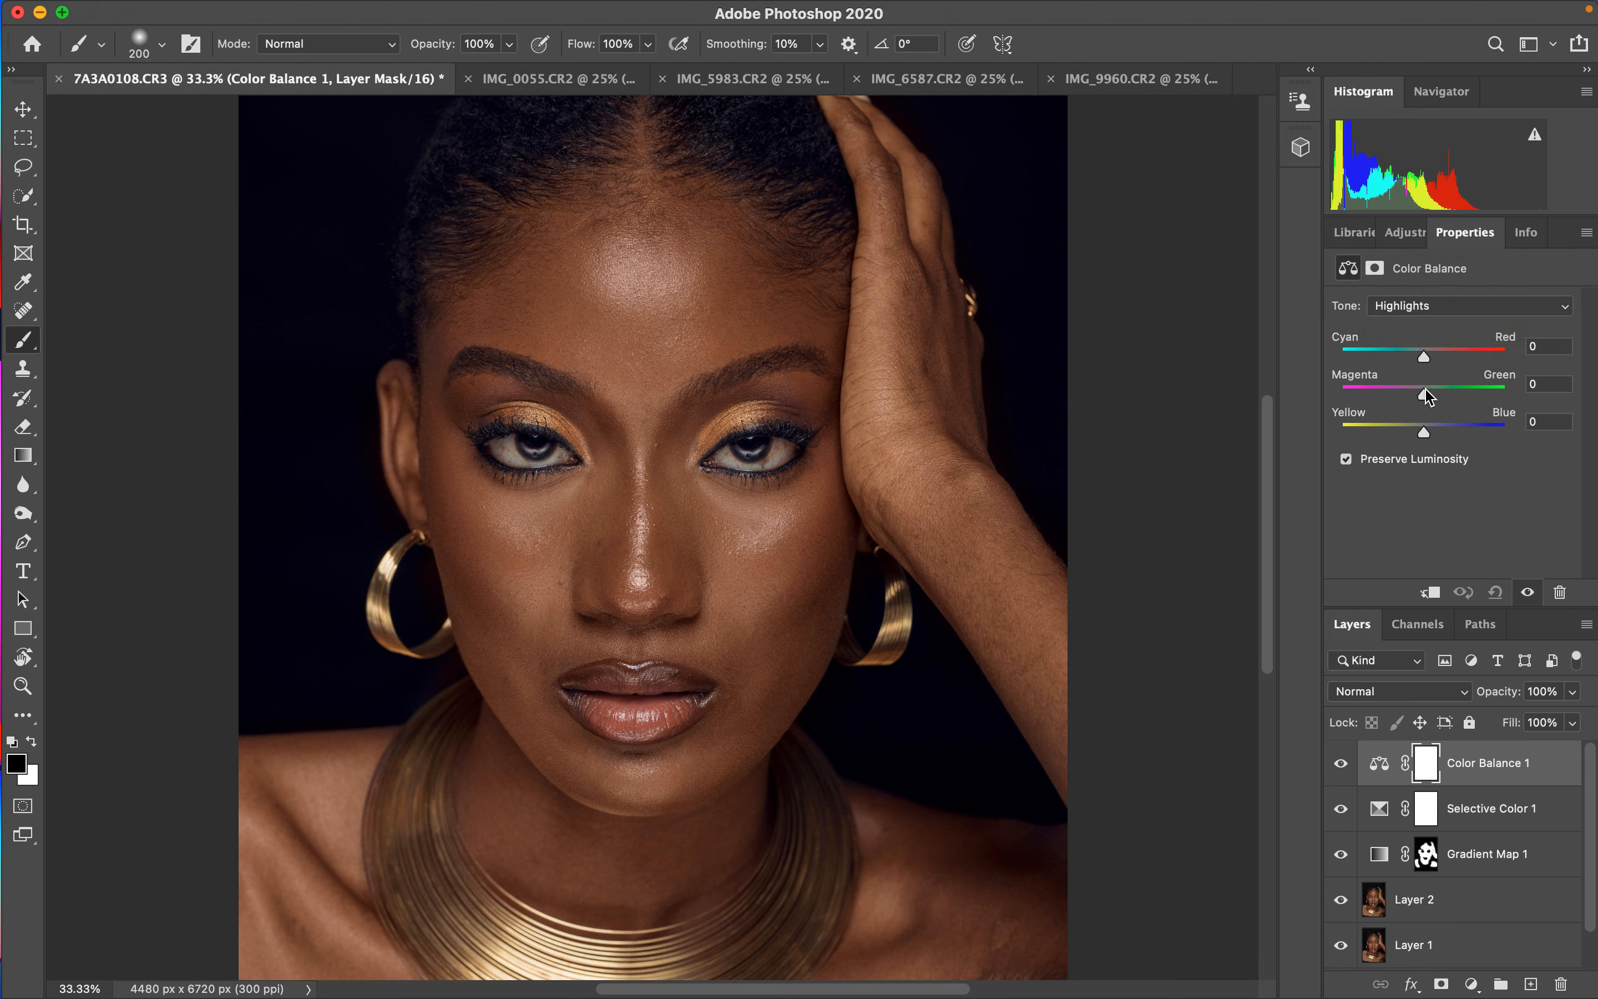
{"action": "left_click_drag", "start_coordinate": [1427, 395], "coordinate": [1501, 395]}
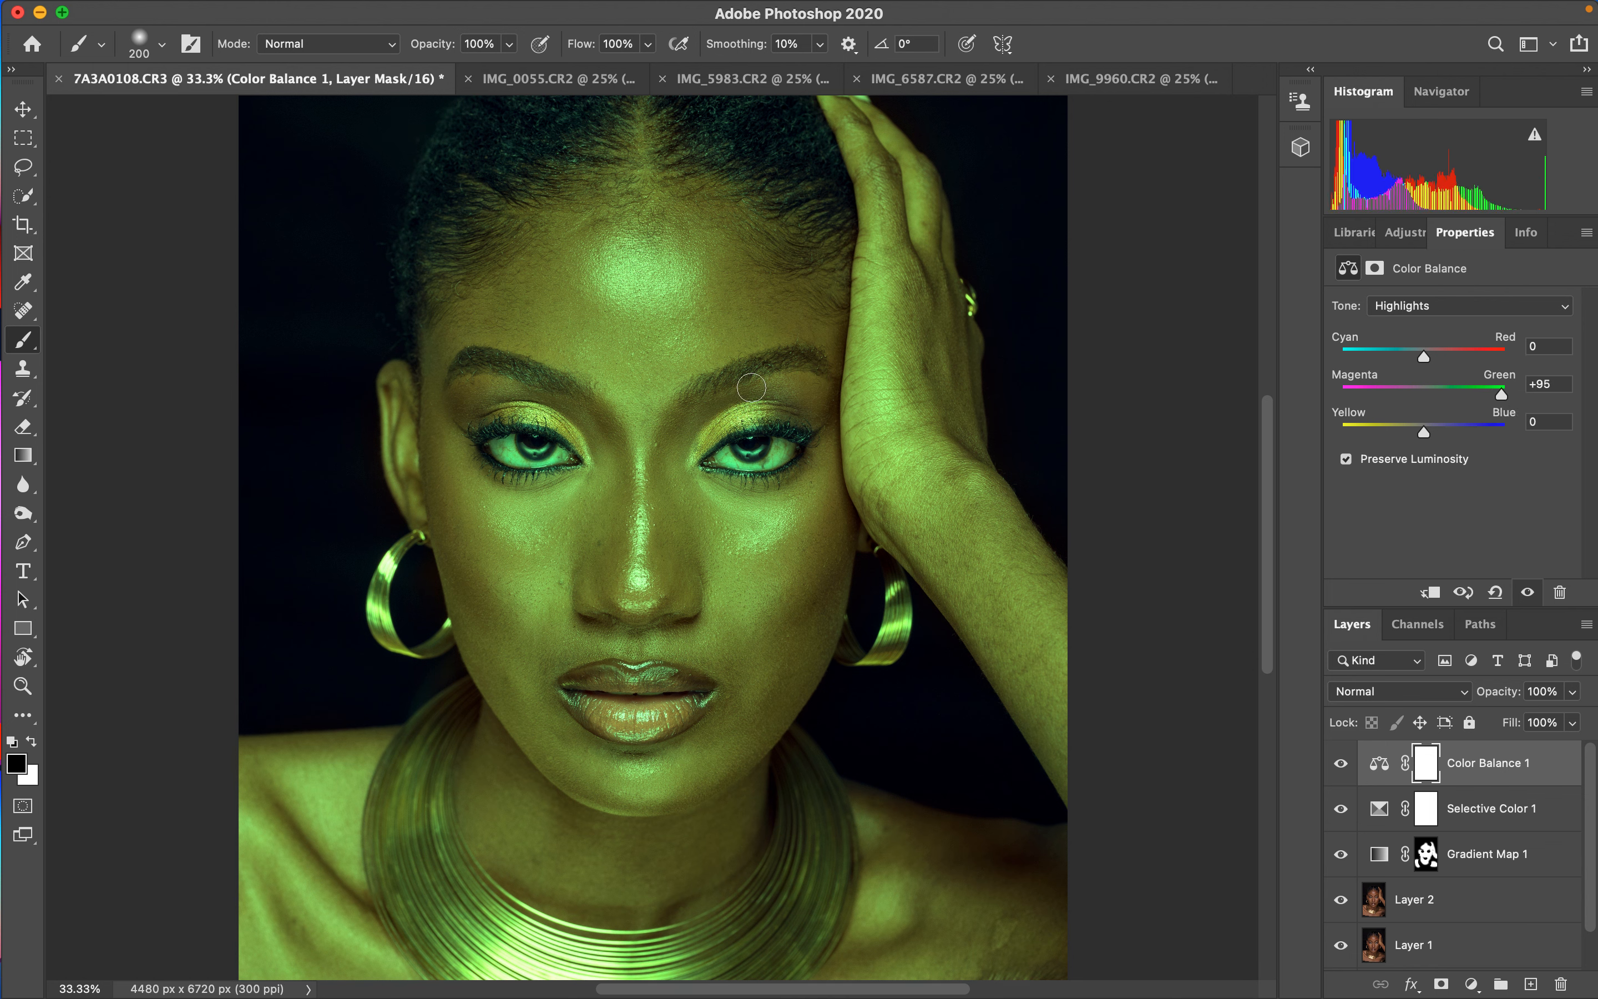
{"action": "left_click_drag", "start_coordinate": [1502, 400], "coordinate": [1345, 397]}
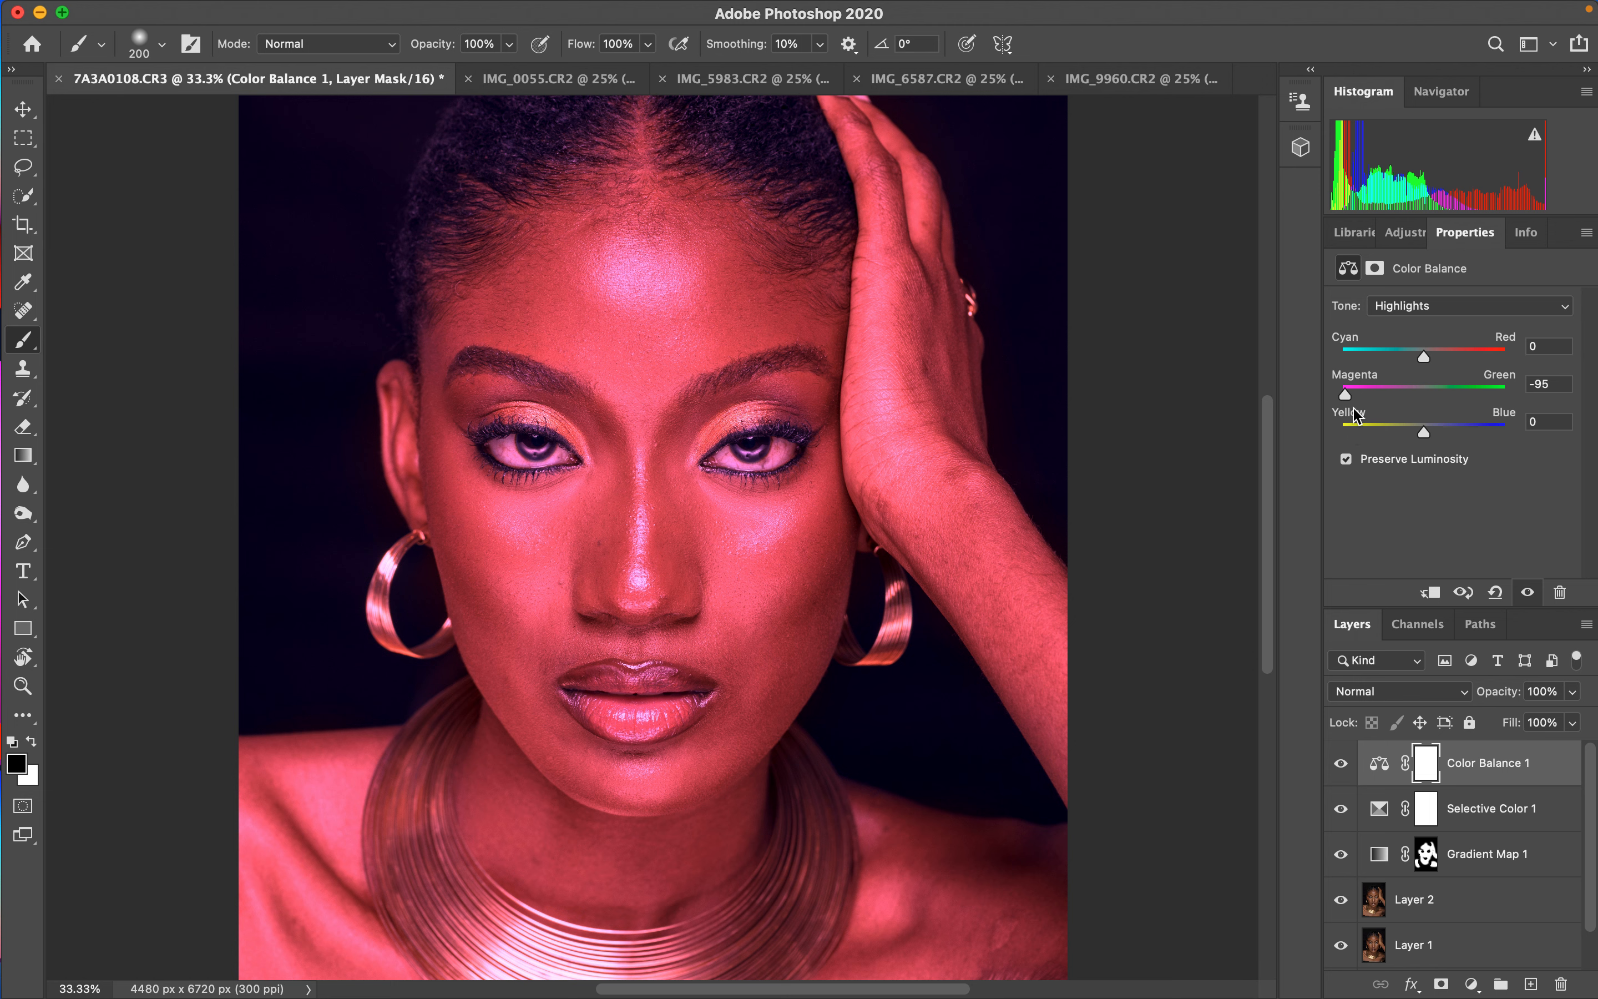
{"action": "left_click_drag", "start_coordinate": [1352, 397], "coordinate": [1429, 408]}
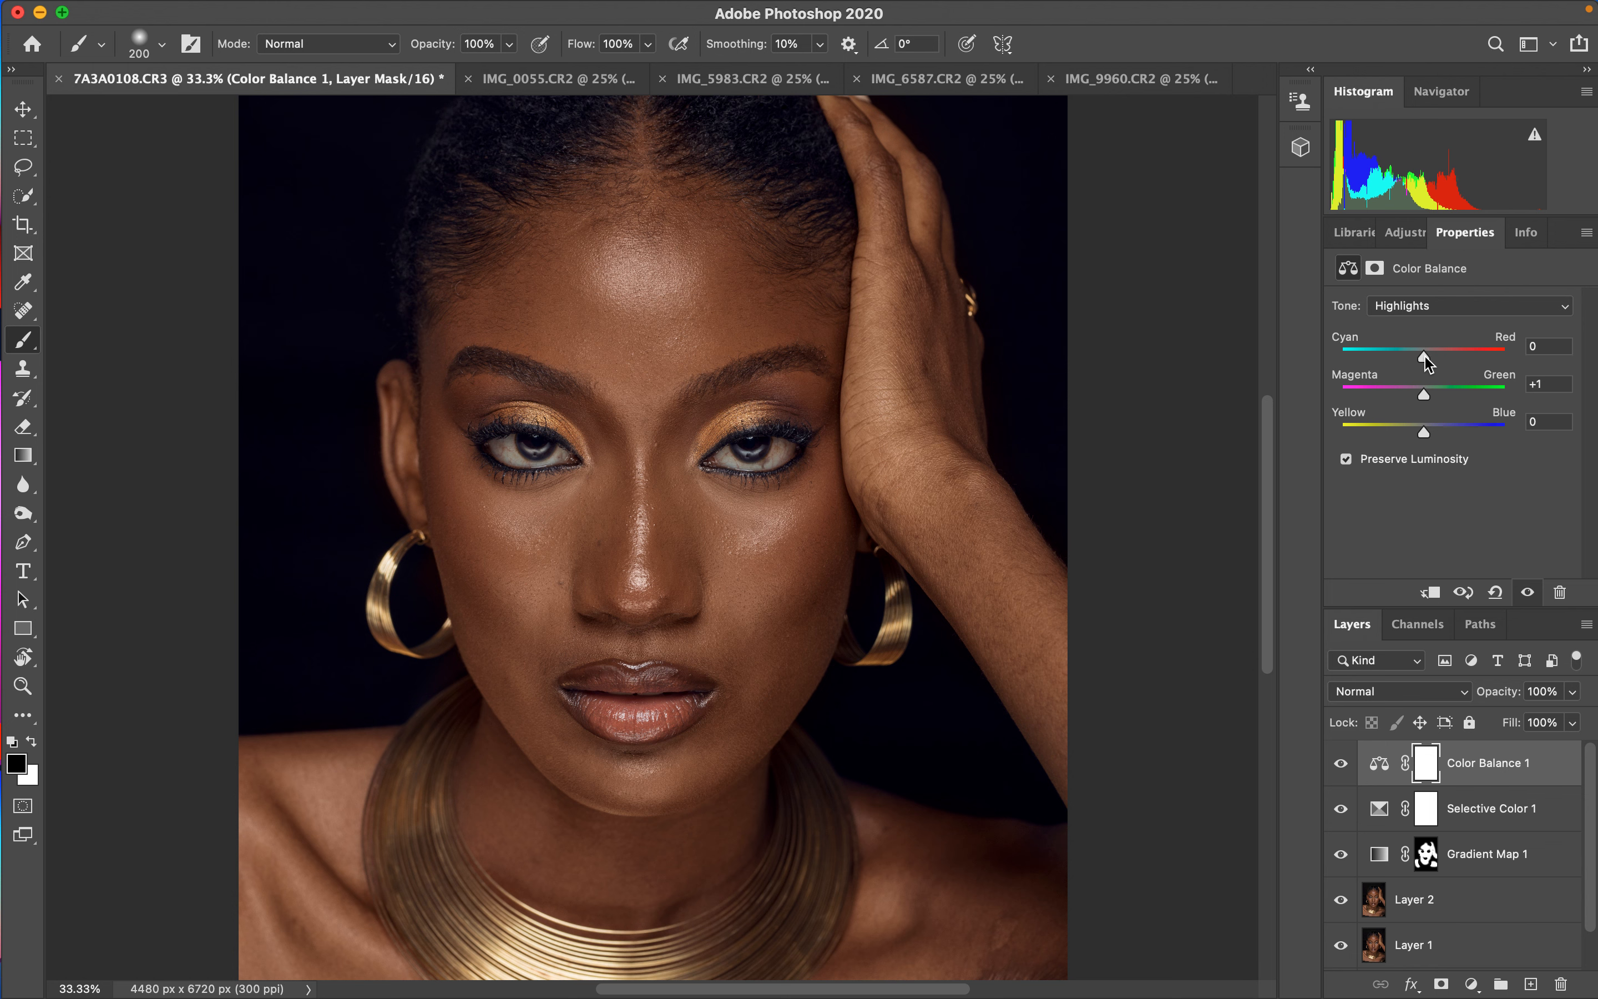
{"action": "mouse_move", "coordinate": [1426, 361]}
{"action": "left_mouse_down"}
{"action": "mouse_move", "coordinate": [1407, 361]}
{"action": "mouse_move", "coordinate": [1421, 362]}
{"action": "left_mouse_up"}
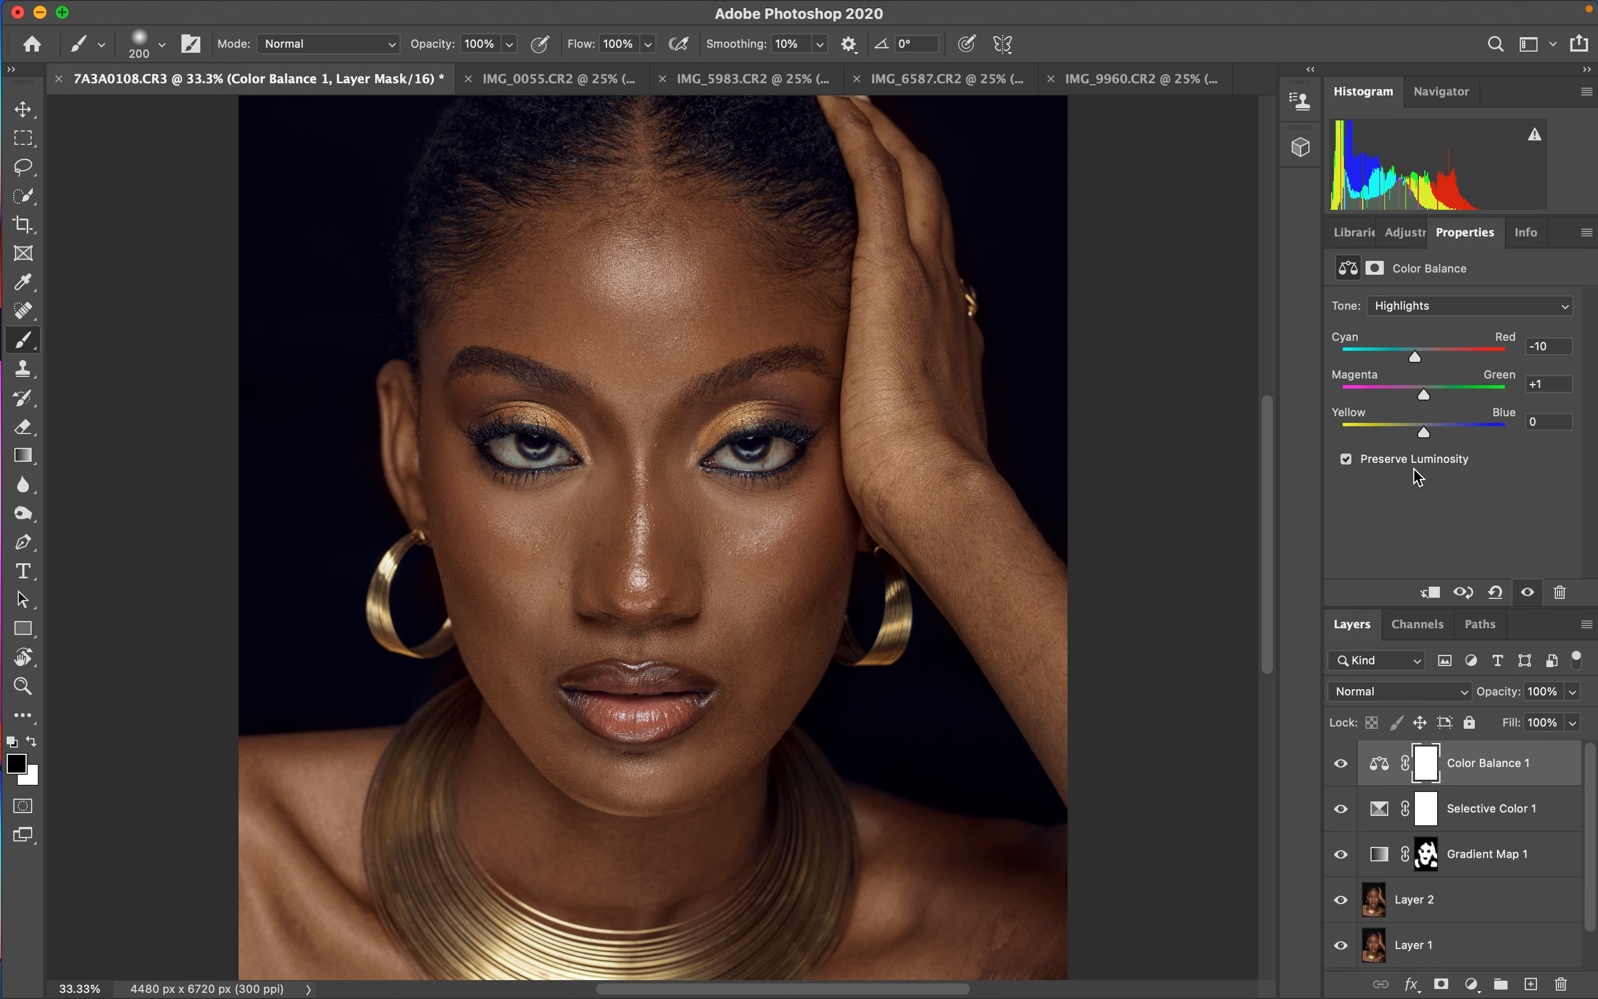
- Set the Color Balance Midtones Yellow-Blue value to +2
{"action": "left_click", "coordinate": [1420, 307]}
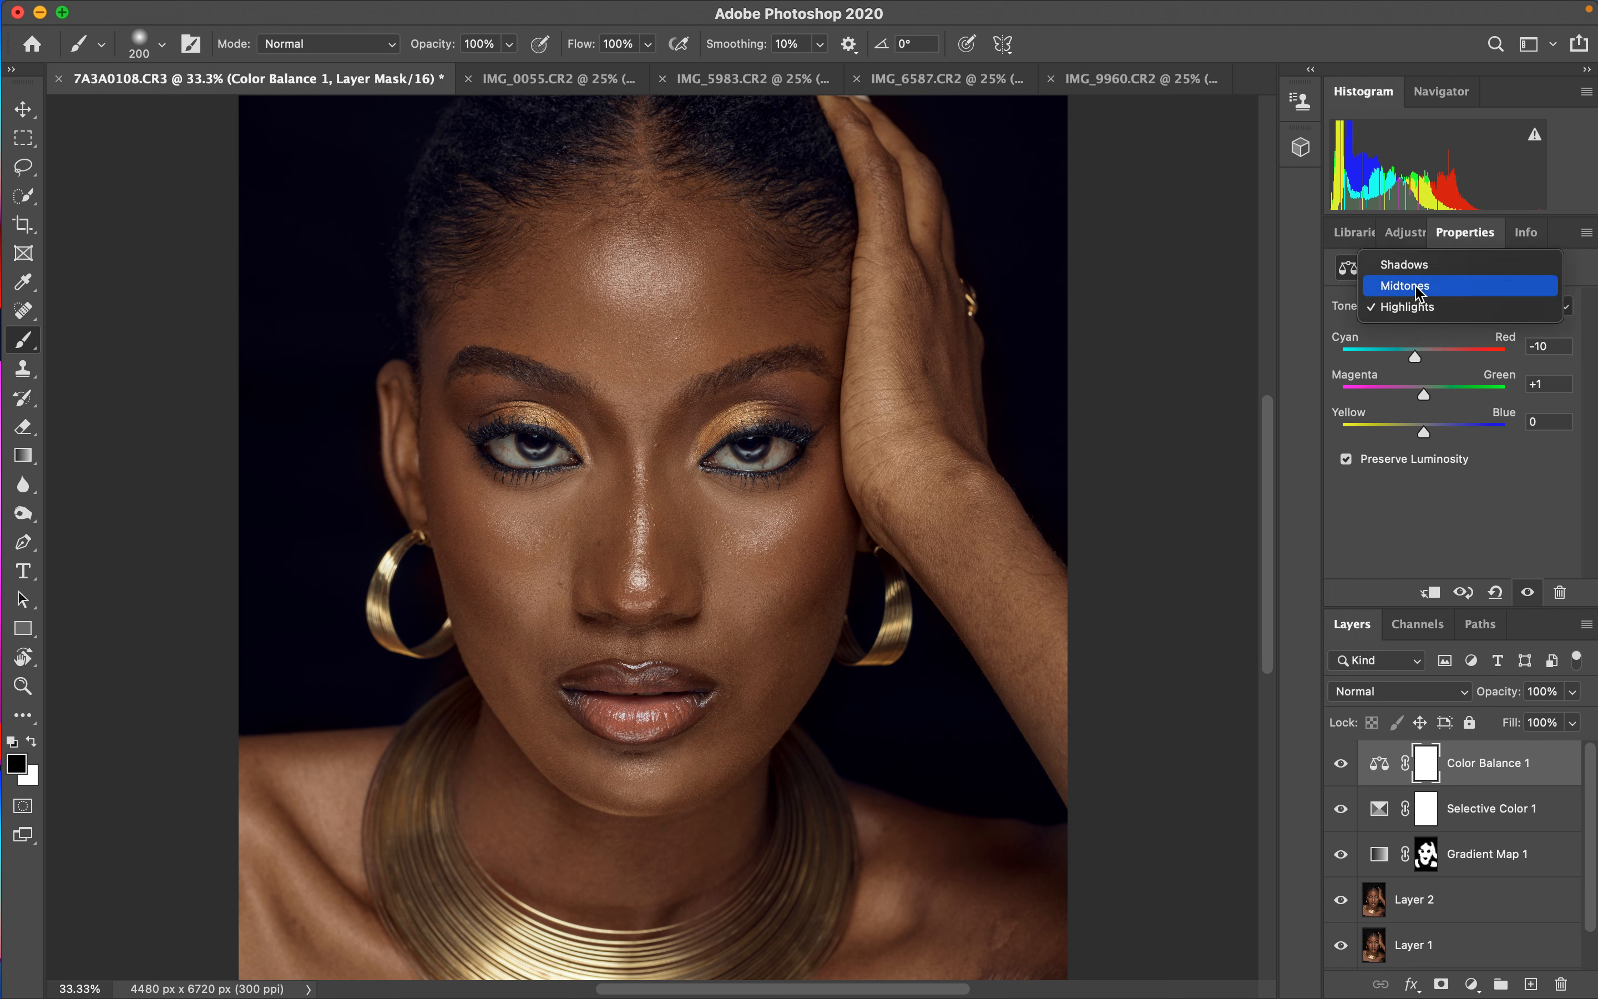
{"action": "left_click", "coordinate": [1417, 285]}
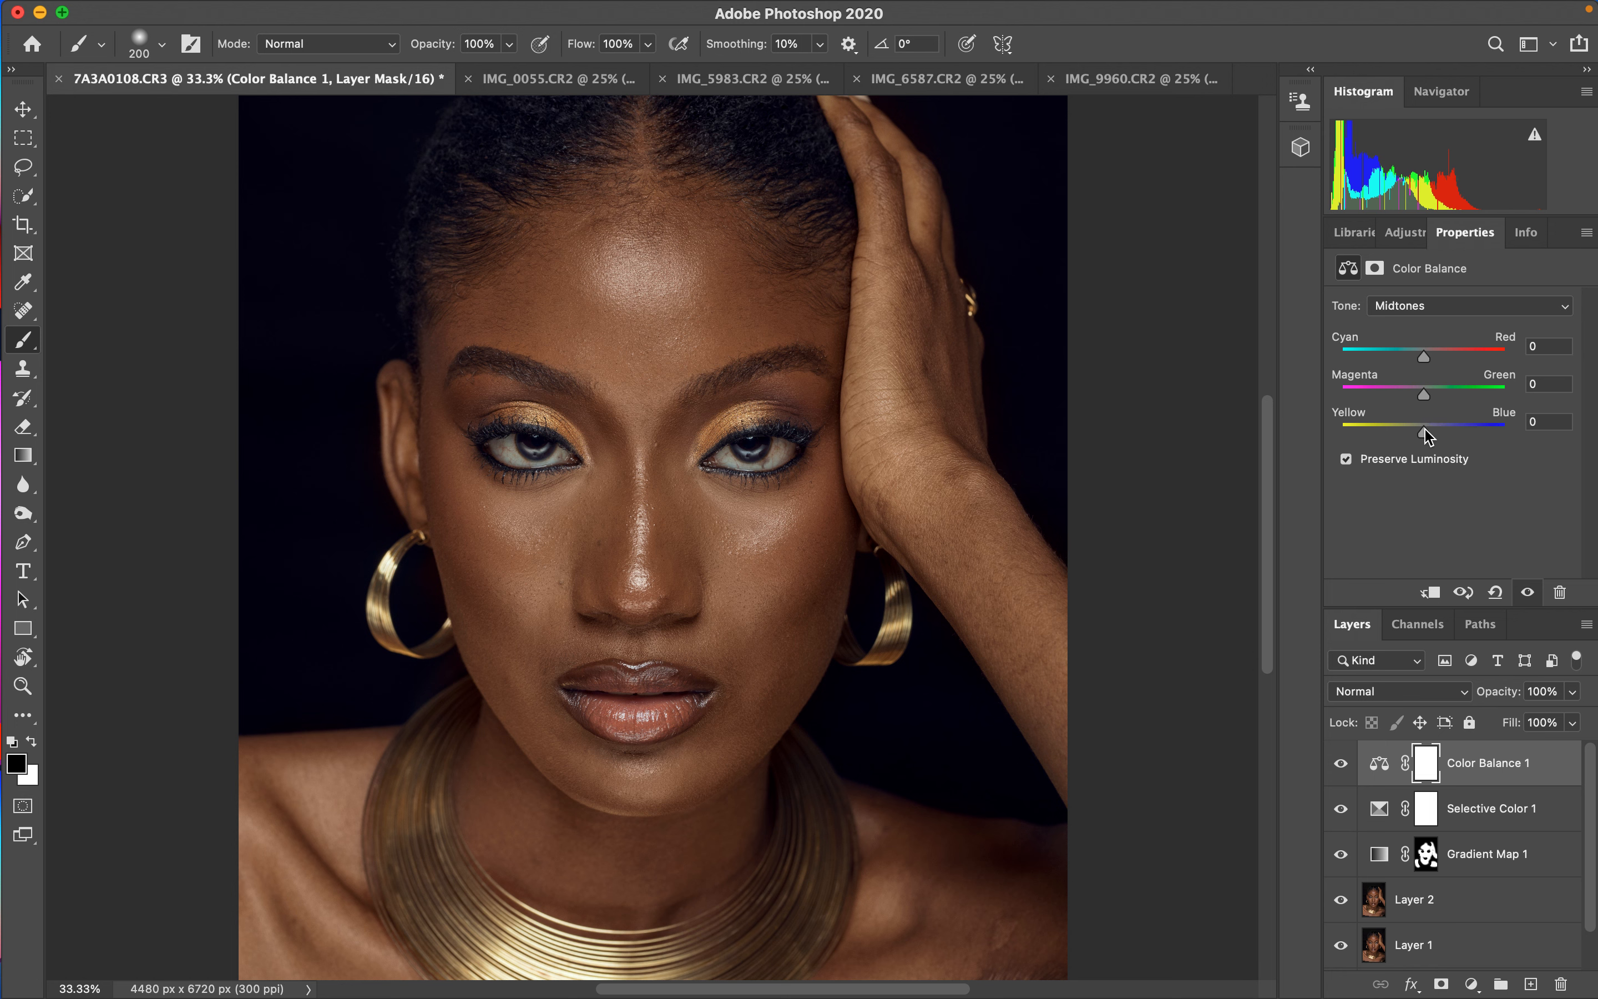
{"action": "left_click_drag", "start_coordinate": [1429, 435], "coordinate": [1434, 436]}
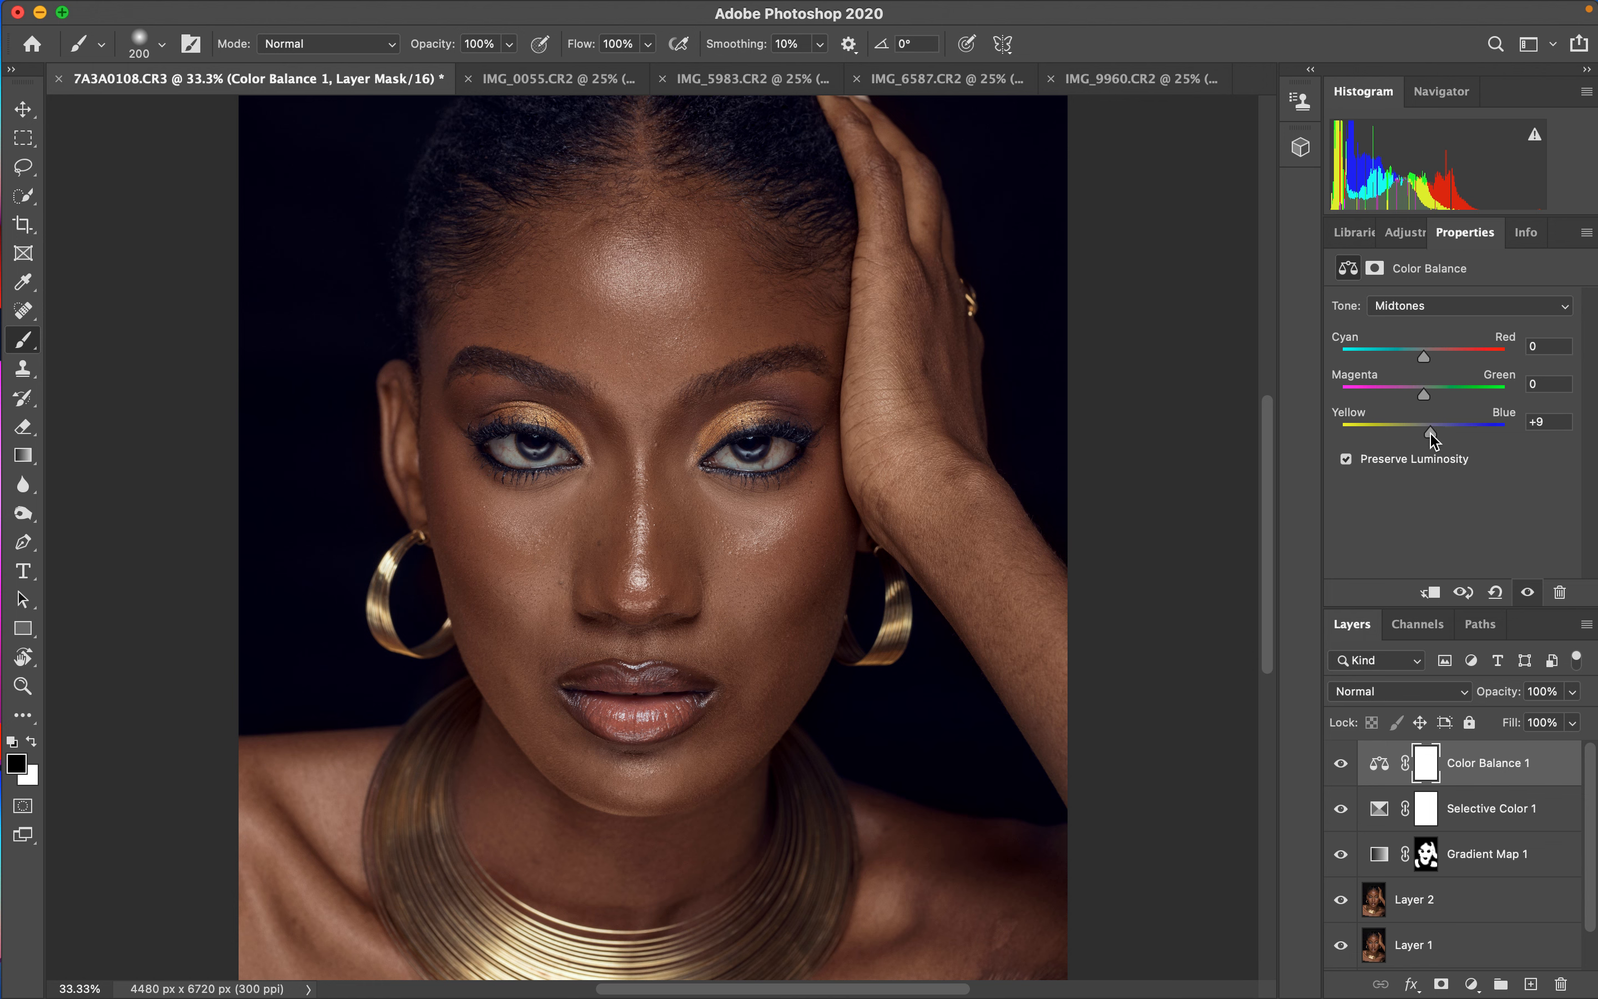
{"action": "left_click_drag", "start_coordinate": [1431, 442], "coordinate": [1427, 440]}
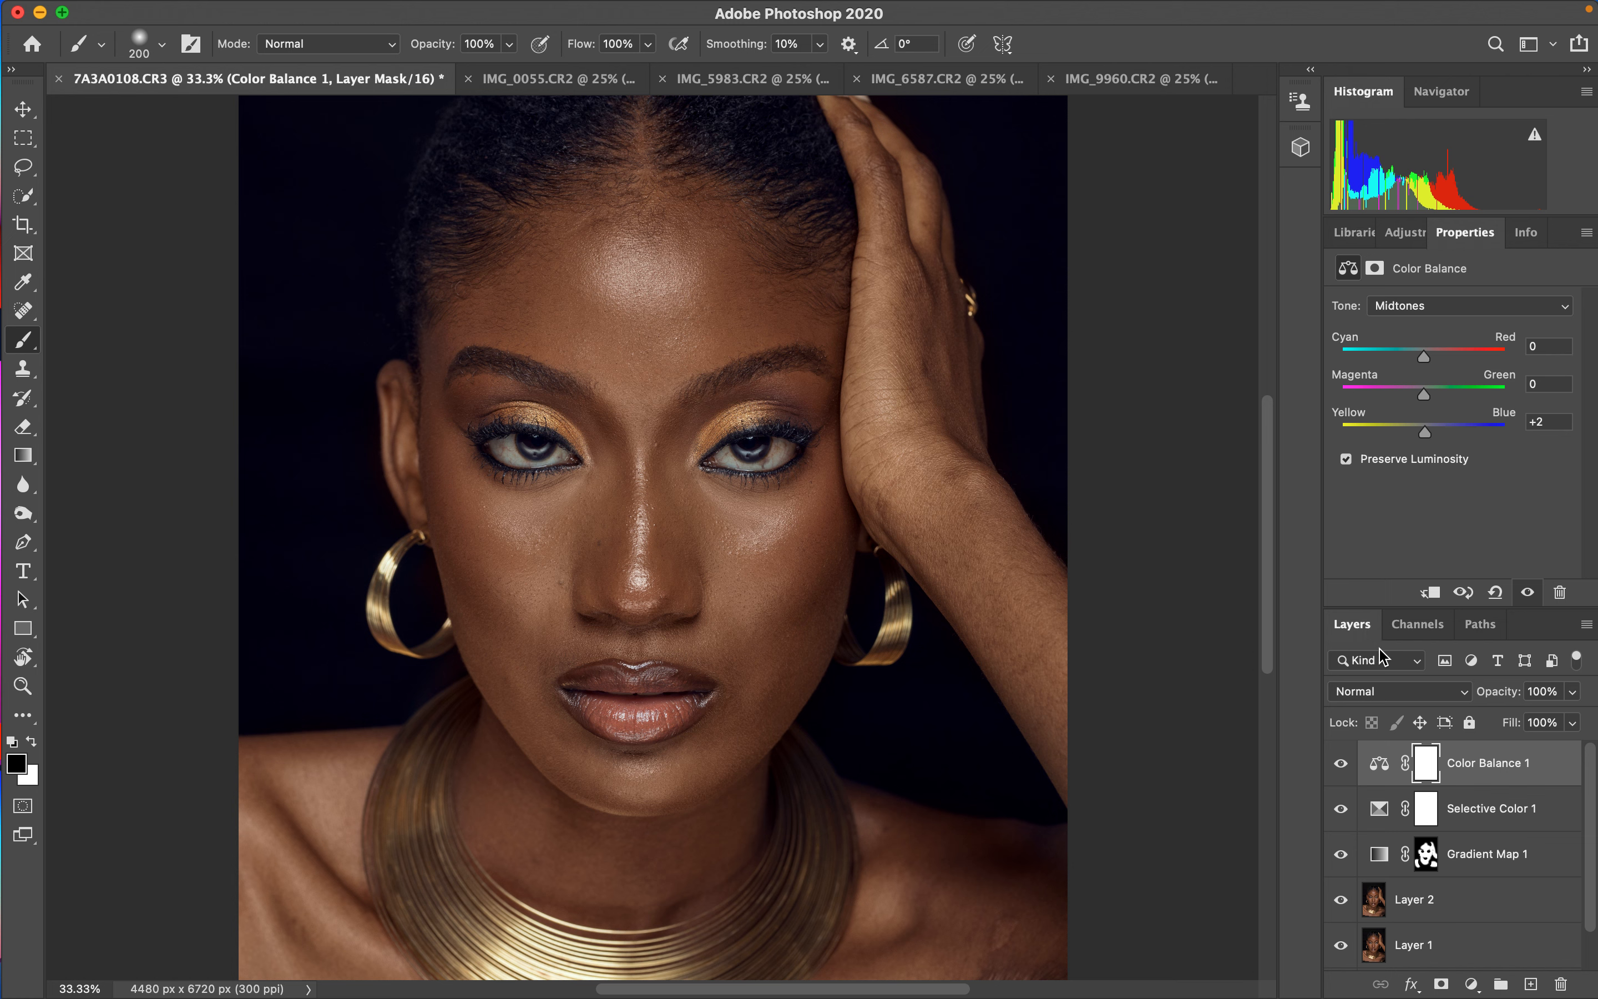
- Add a Black & White adjustment layer on top, set to Multiply blend mode at 8% opacity
{"action": "left_click", "coordinate": [1414, 946]}
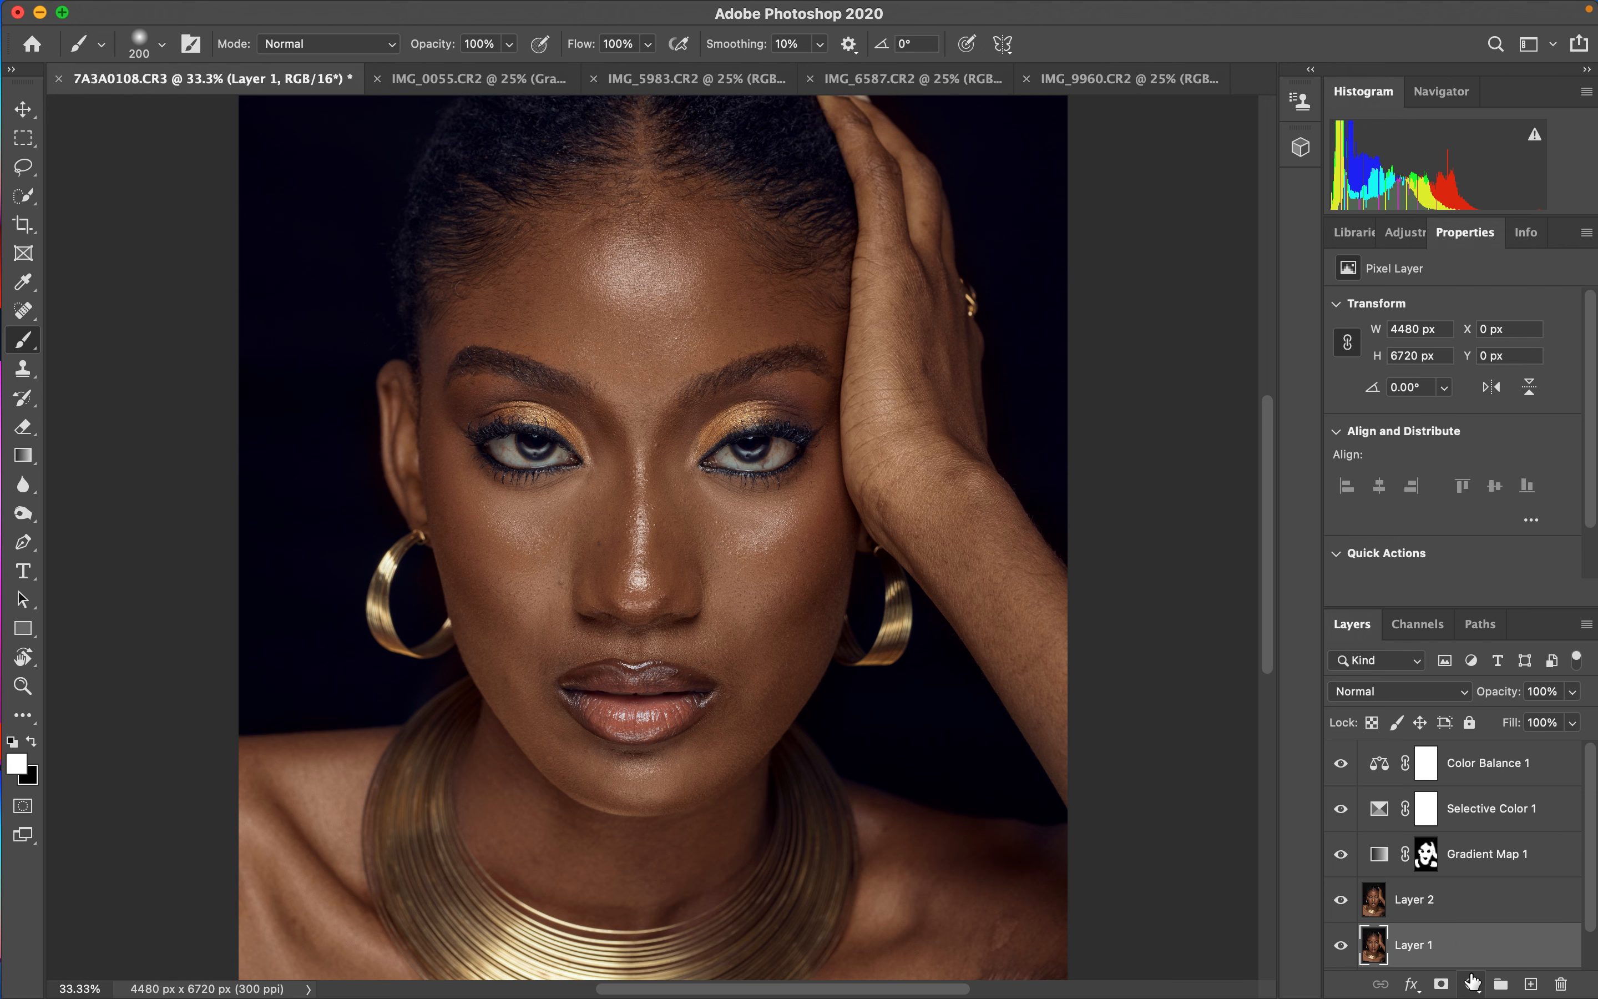
{"action": "left_click", "coordinate": [1497, 763]}
{"action": "key", "text": "x"}
{"action": "left_click", "coordinate": [1472, 985]}
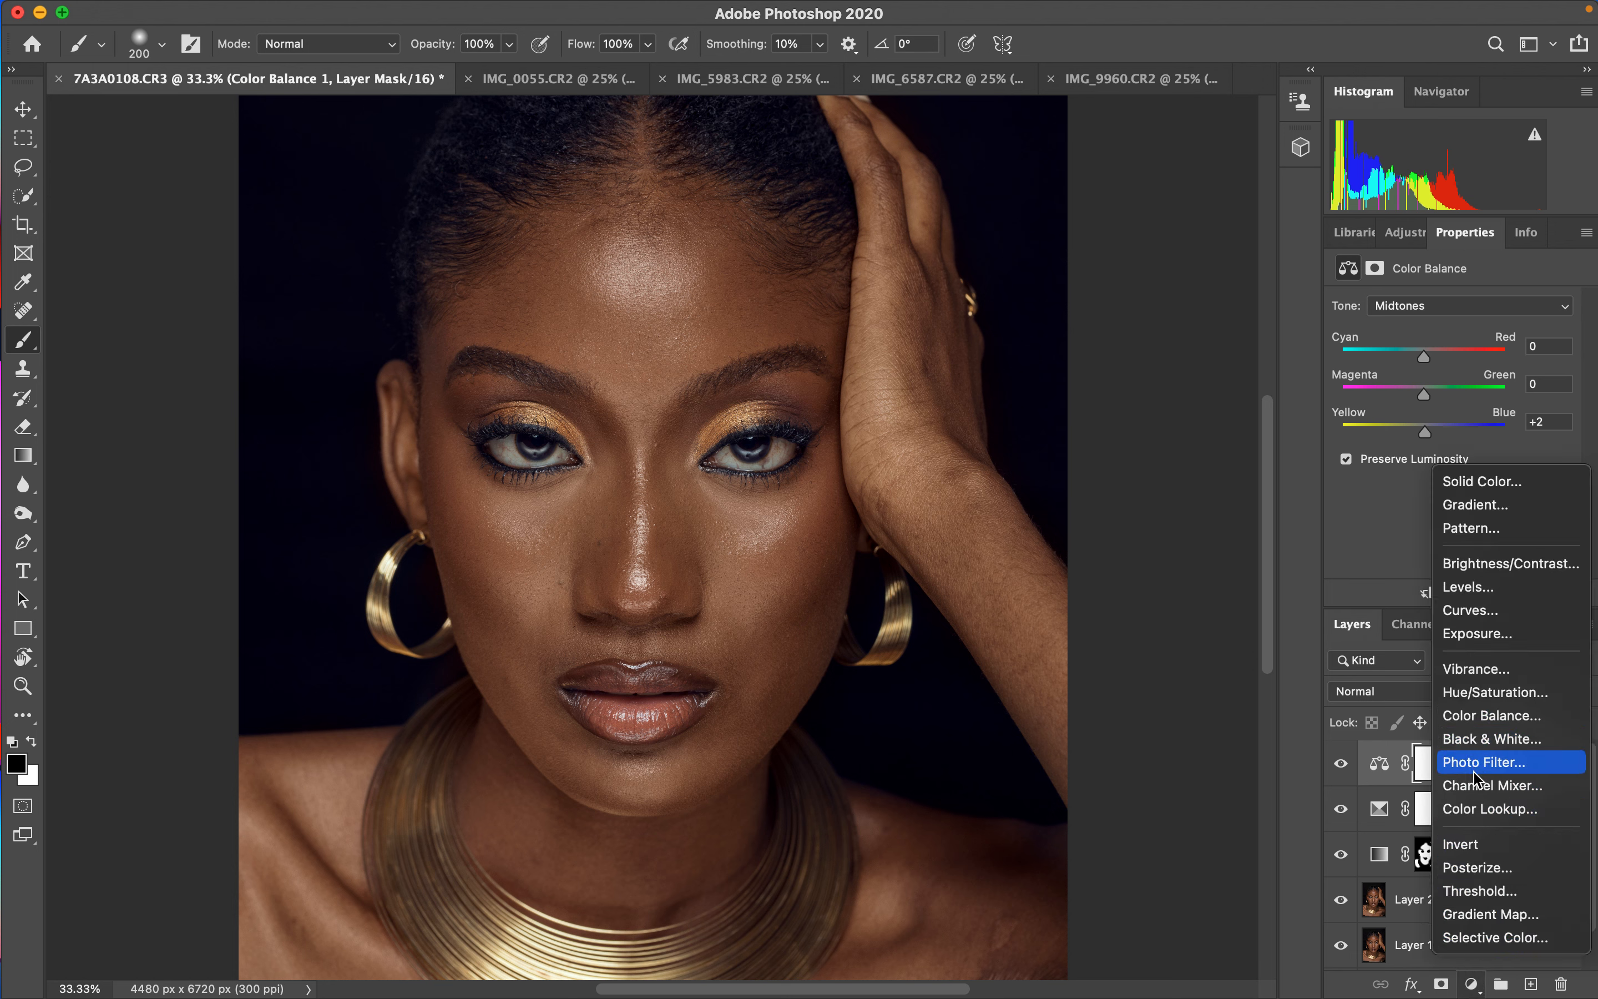
{"action": "left_click", "coordinate": [1470, 733]}
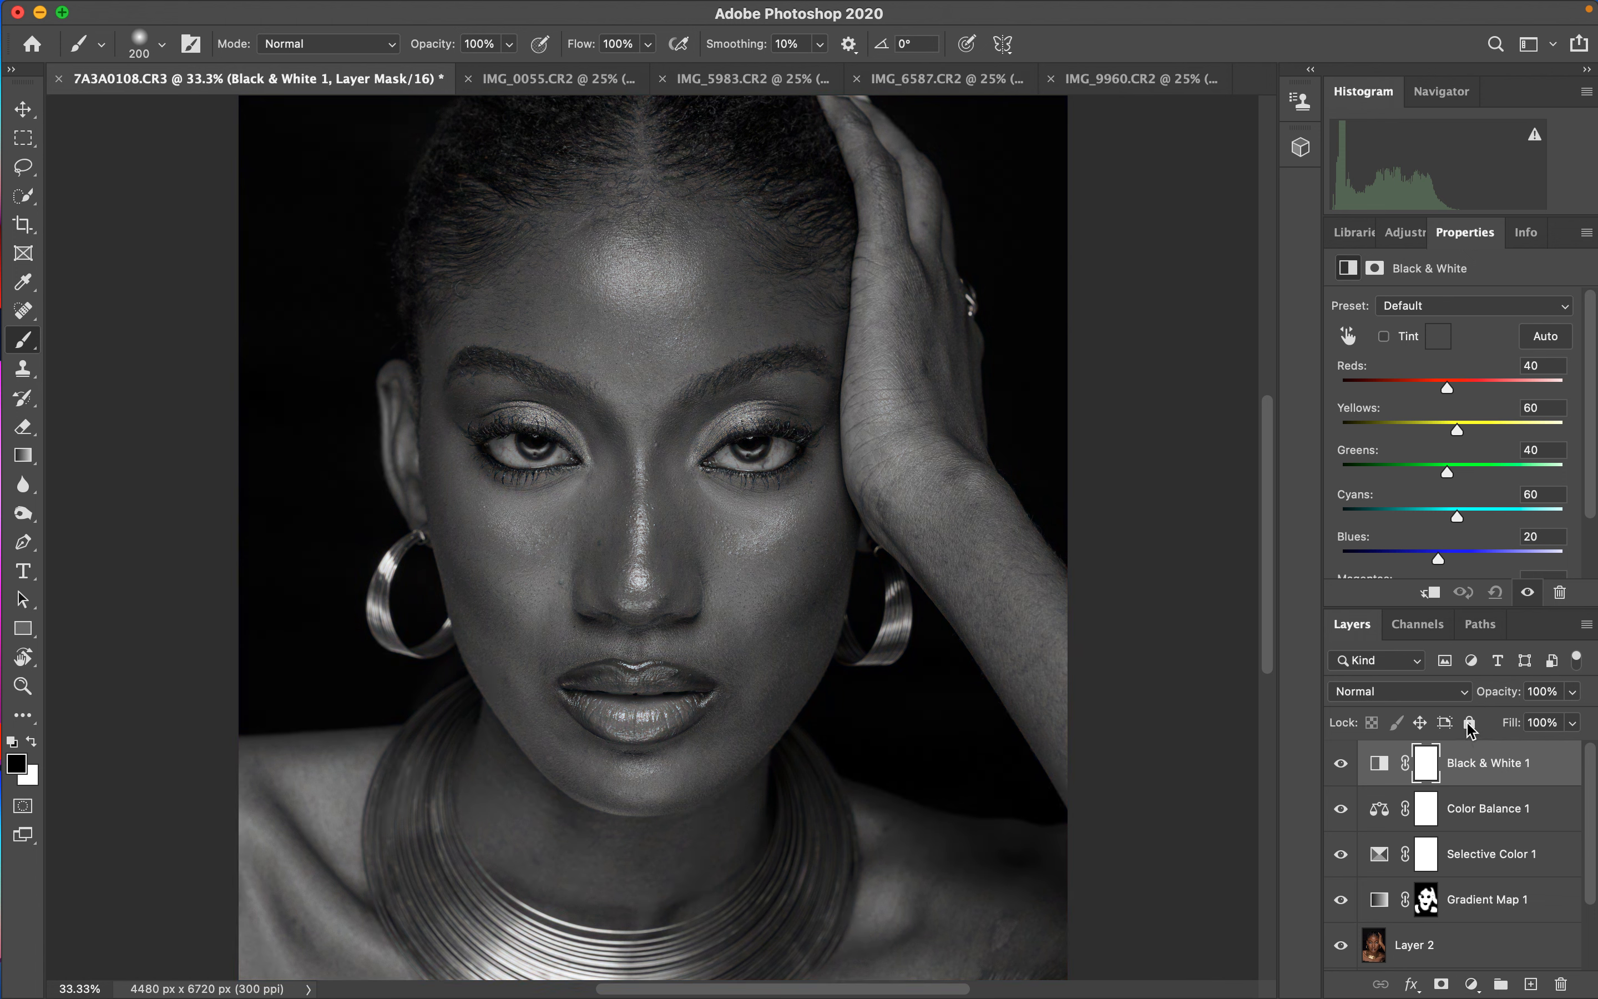
{"action": "left_click", "coordinate": [1372, 695]}
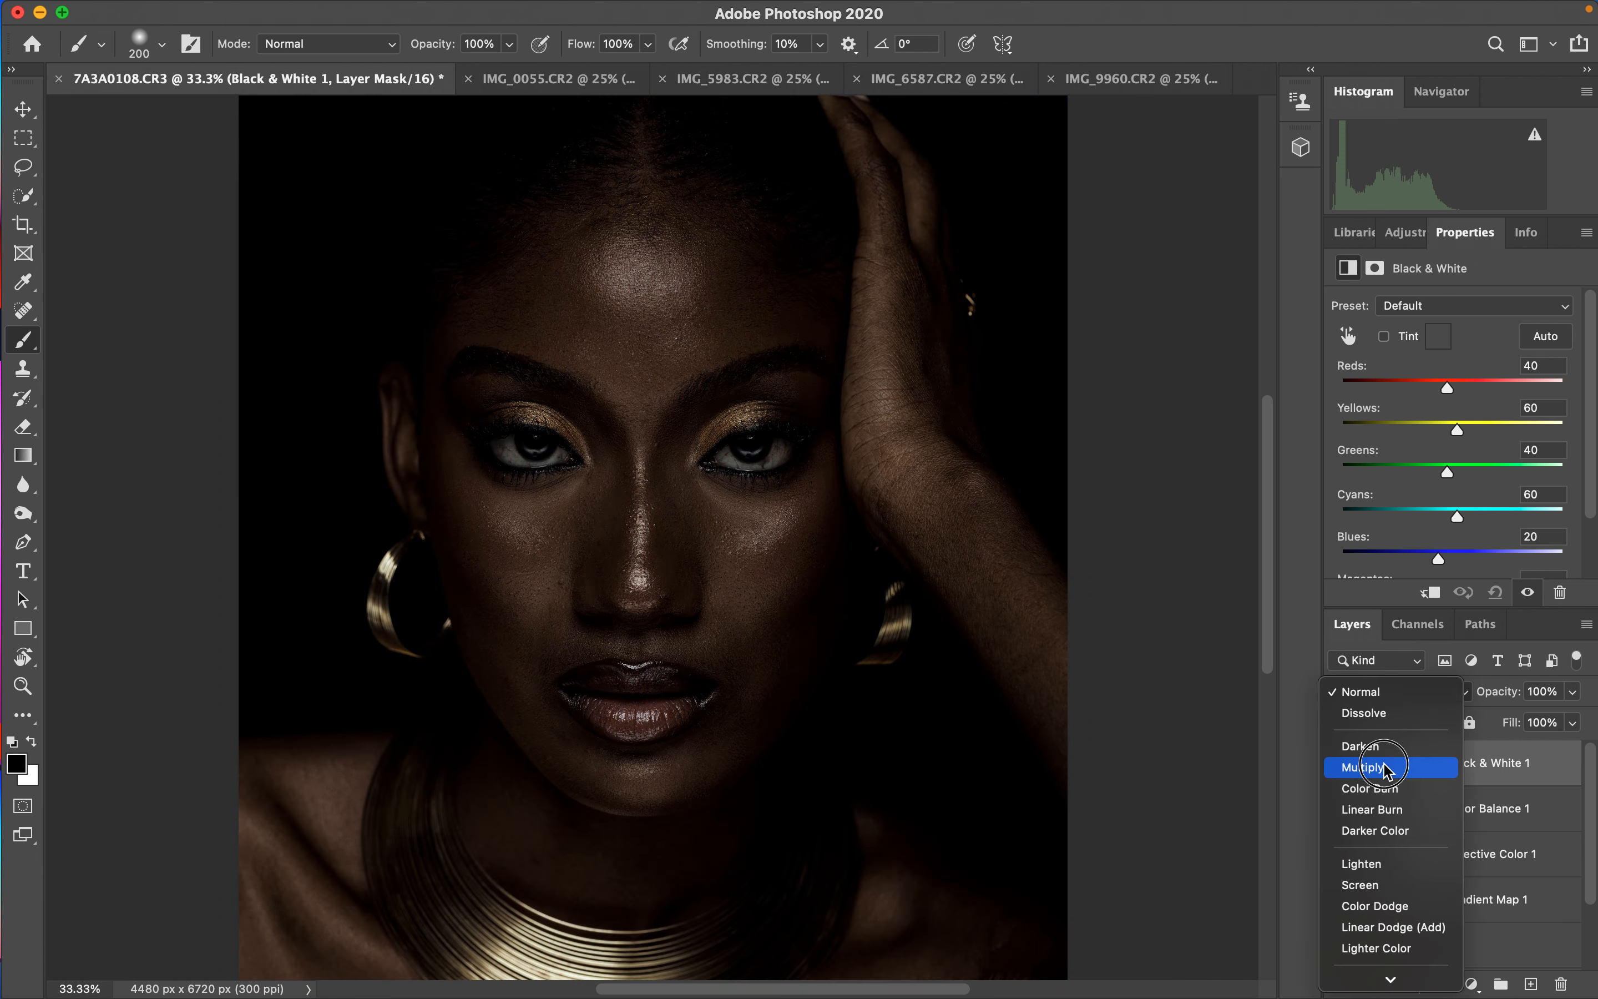
{"action": "left_click", "coordinate": [1380, 767]}
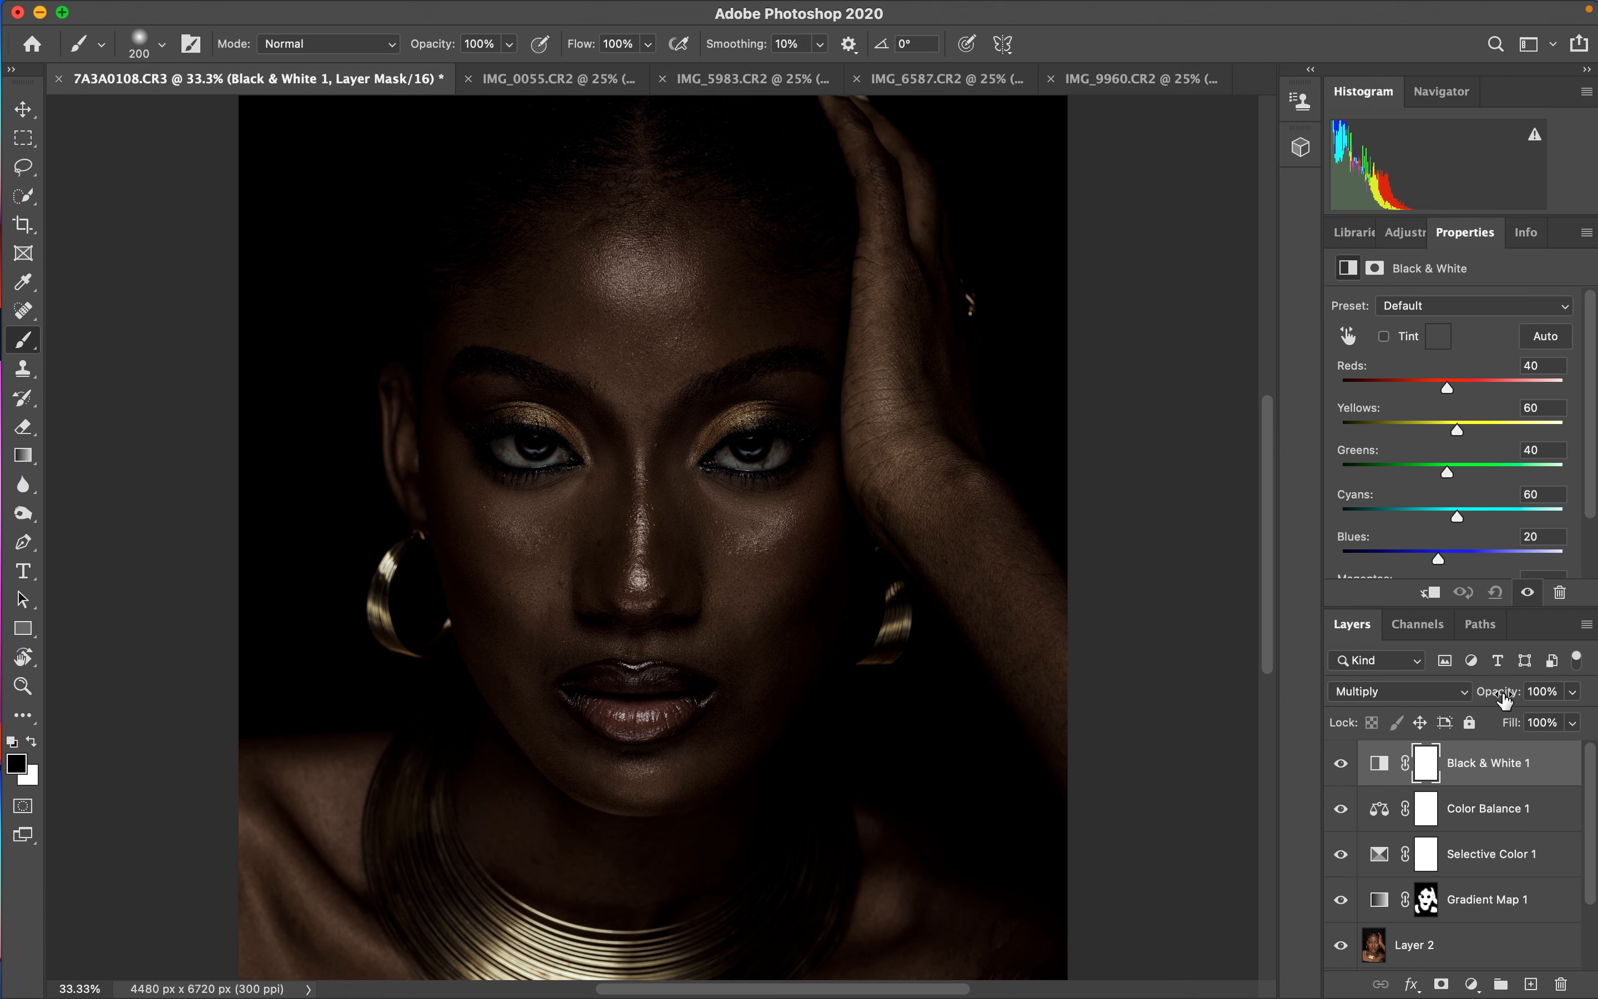
{"action": "left_click_drag", "start_coordinate": [1504, 700], "coordinate": [1403, 697]}
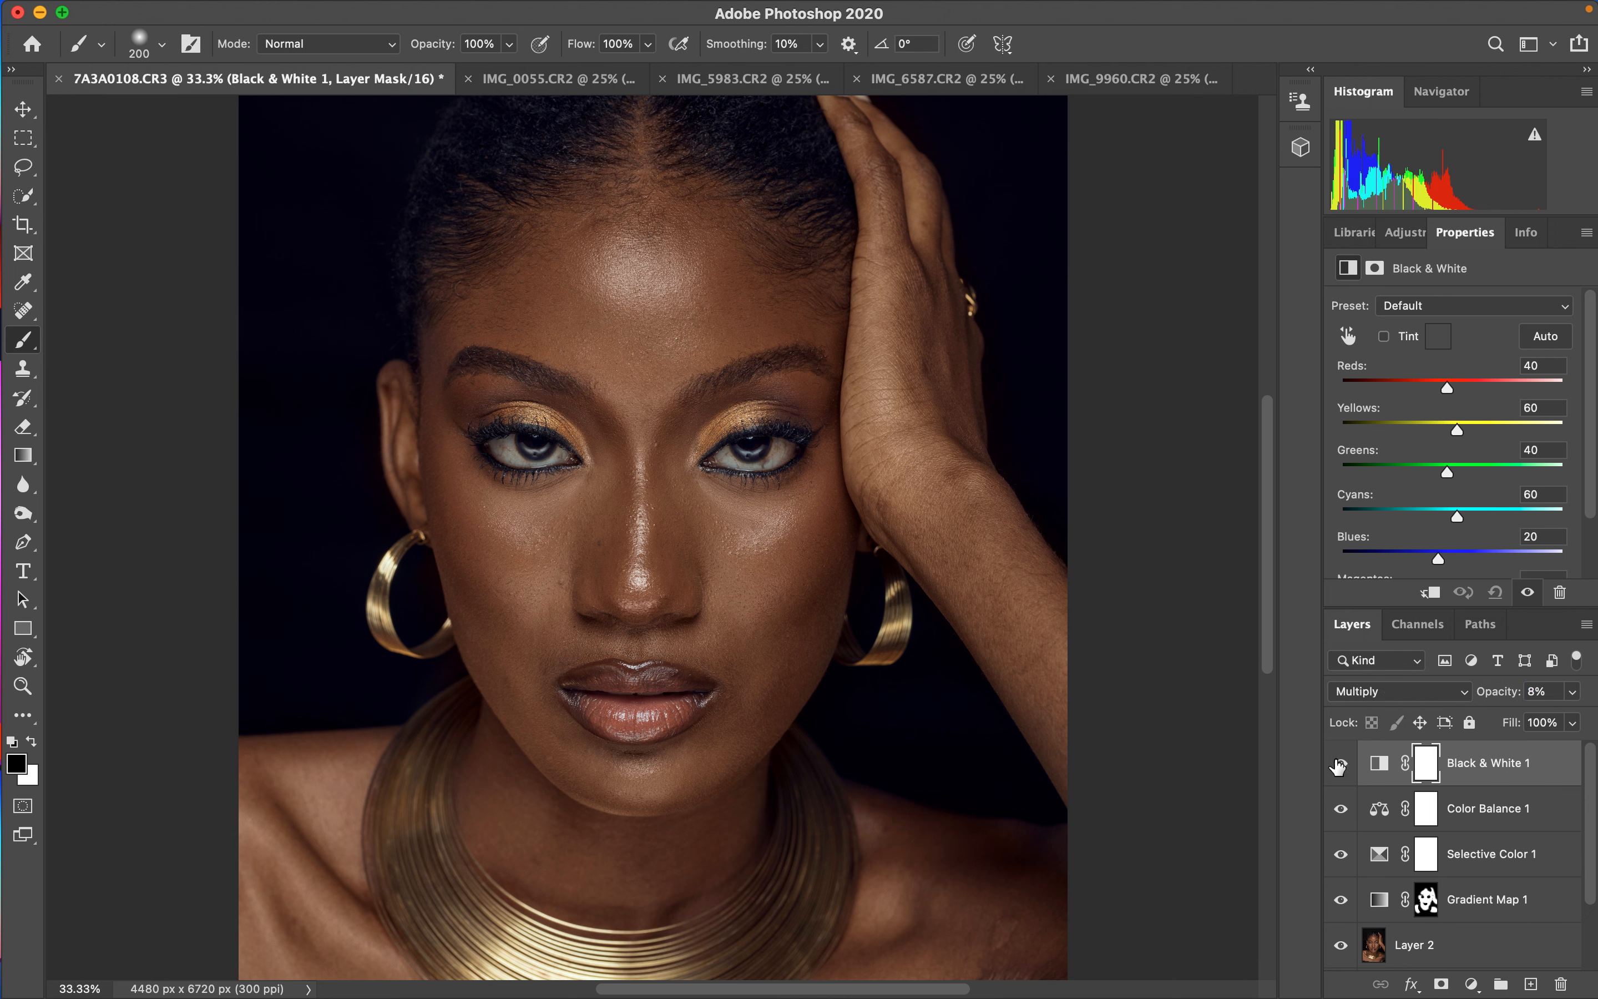
- Show only the Background layer to compare the edit with the original
{"action": "left_click_drag", "start_coordinate": [1594, 866], "coordinate": [1594, 945]}
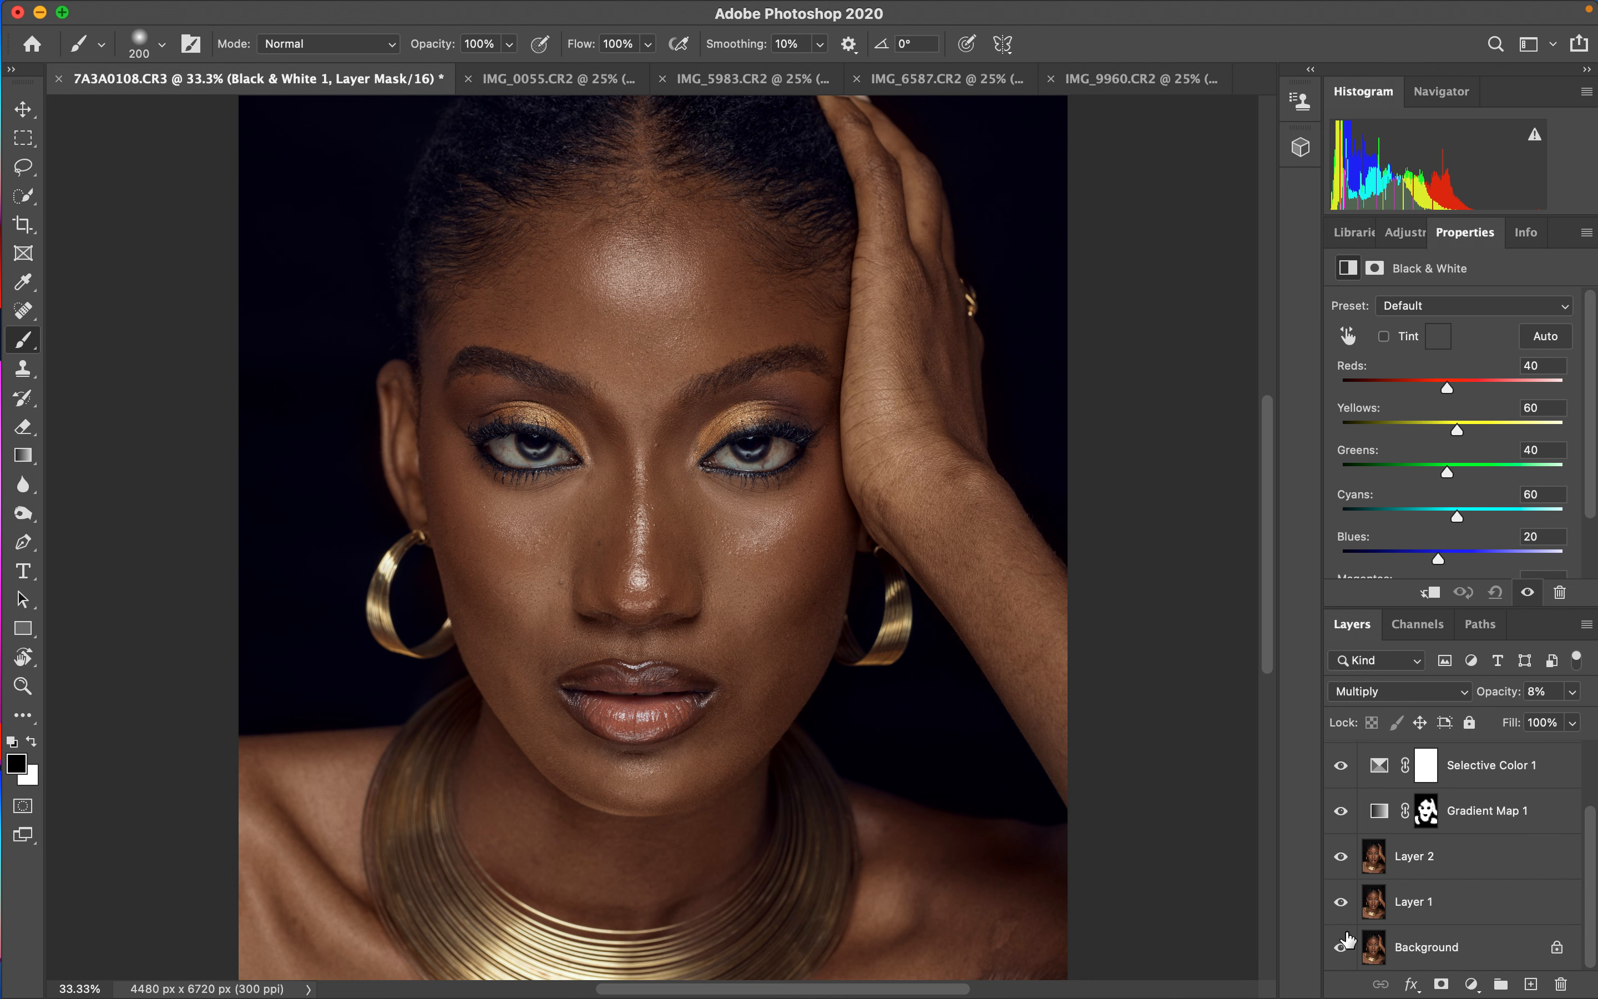
{"action": "left_click", "coordinate": [1341, 951], "text": "alt"}
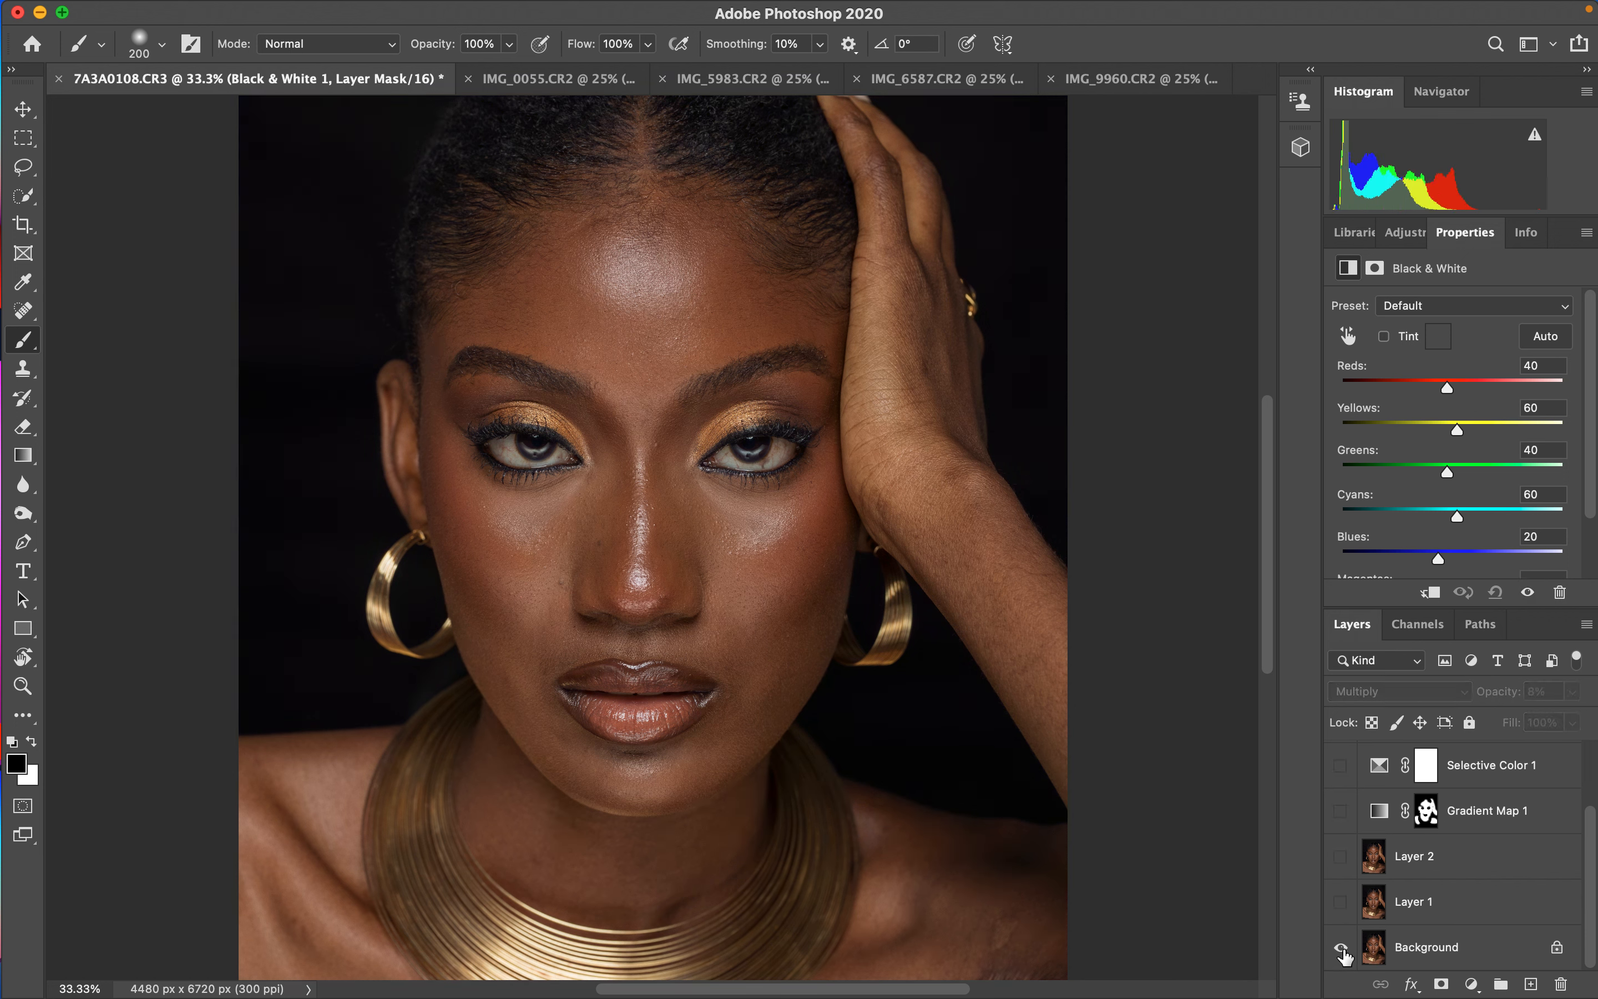
- Restore visibility of all layers above the Background
{"action": "left_click", "coordinate": [1344, 955], "text": "alt"}
{"action": "left_click", "coordinate": [1348, 954], "text": "alt"}
{"action": "left_click", "coordinate": [1349, 954], "text": "alt"}
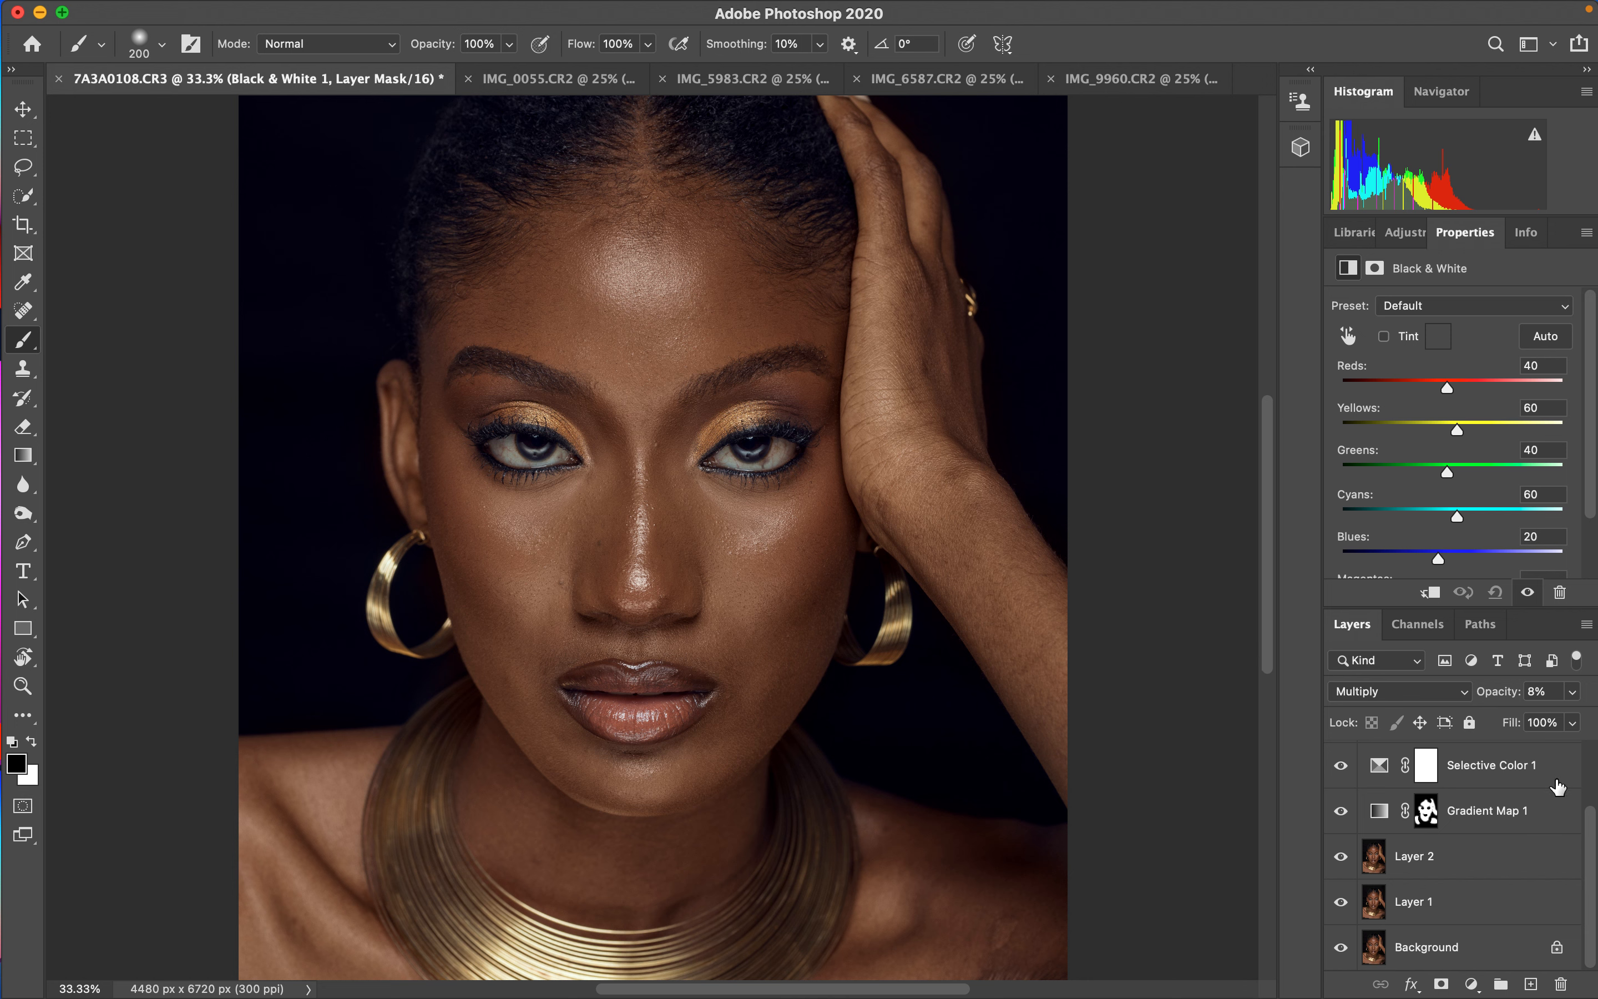
- Group the Selective Color, Color Balance and Black & White layers, and toggle the group's visibility to compare
{"action": "scroll", "coordinate": [1591, 819], "scroll_direction": "up", "scroll_amount": 3}
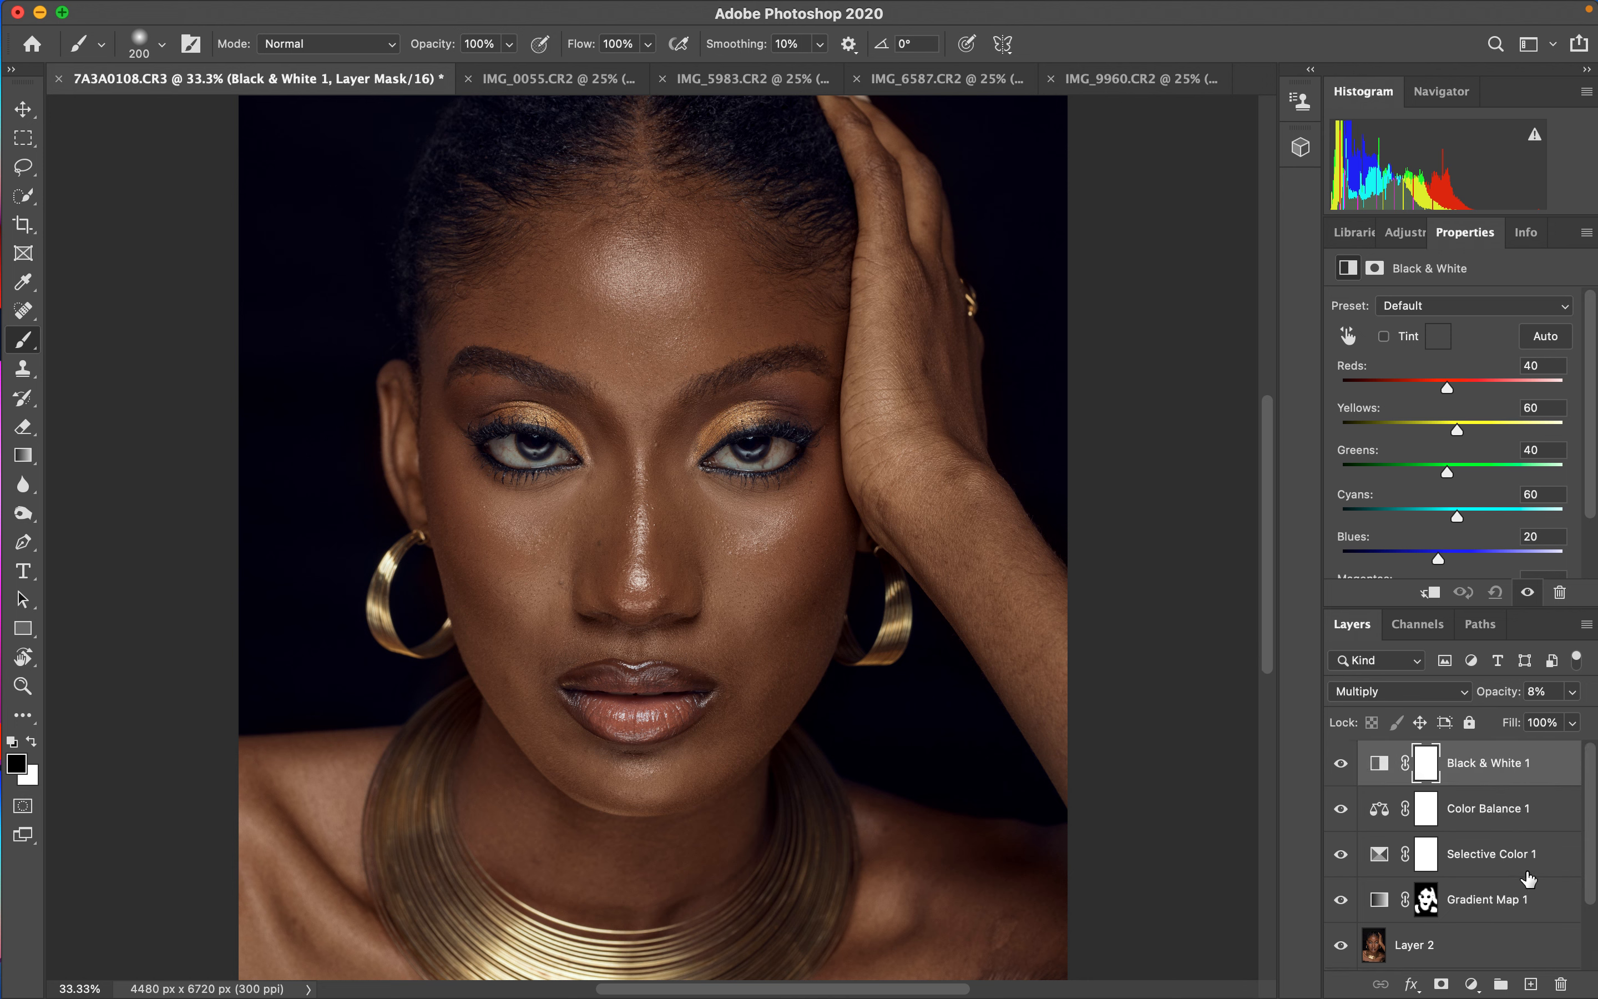
{"action": "left_click", "coordinate": [1538, 859], "text": "shift"}
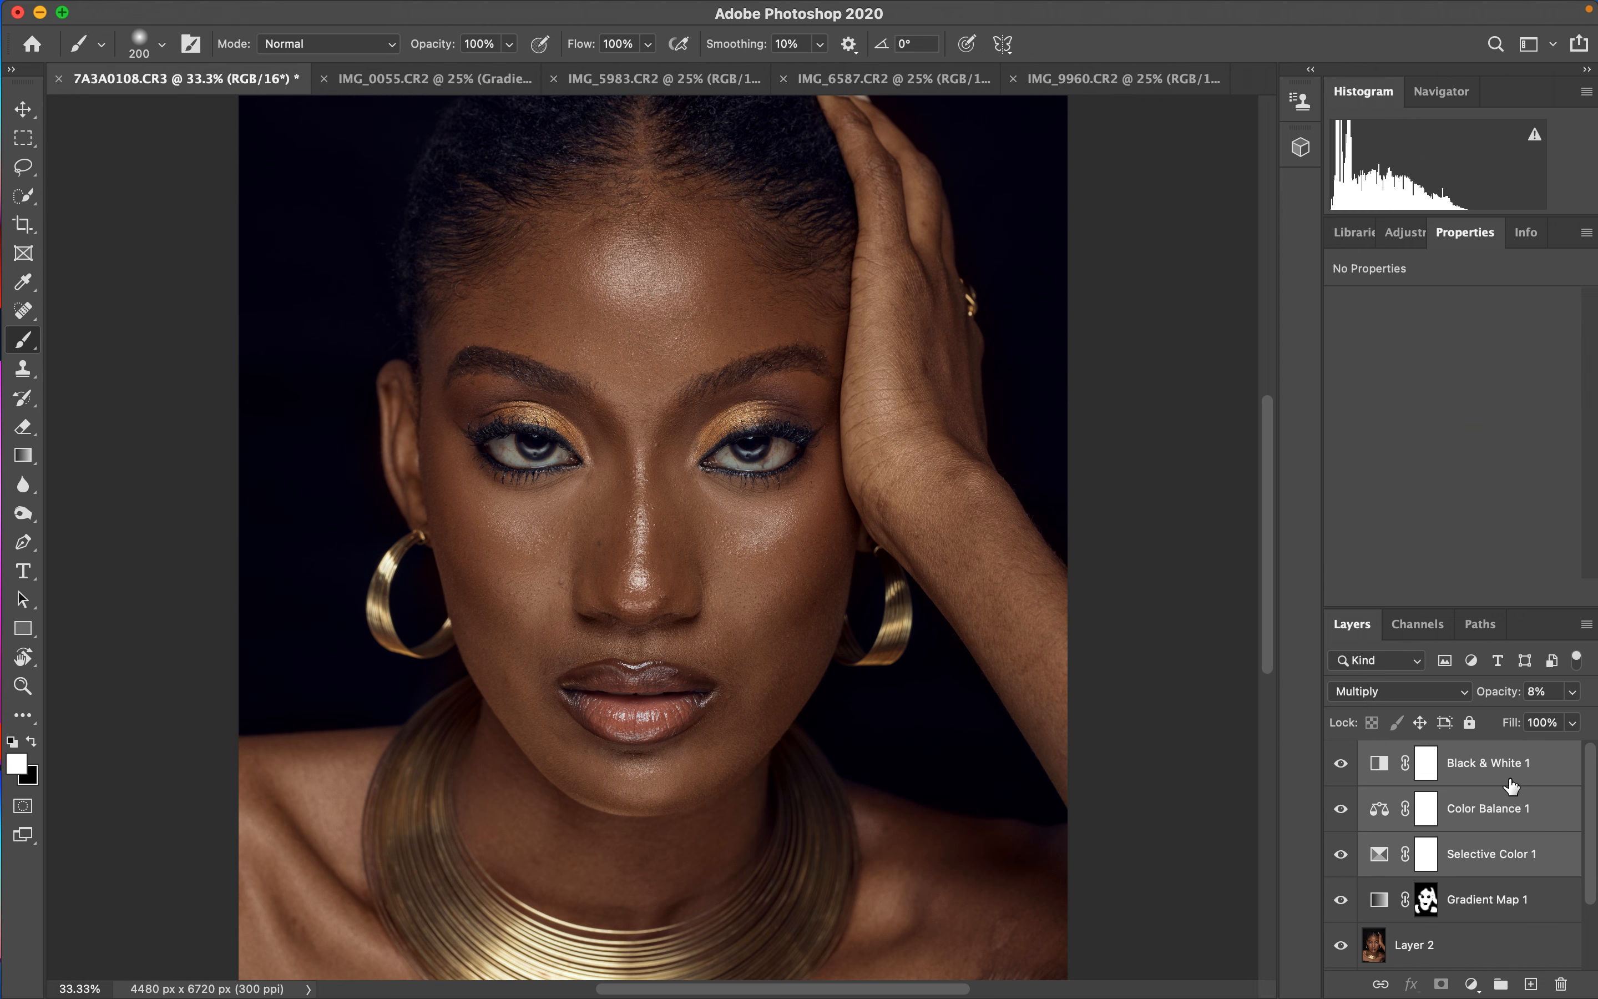
{"action": "key", "text": "super+g"}
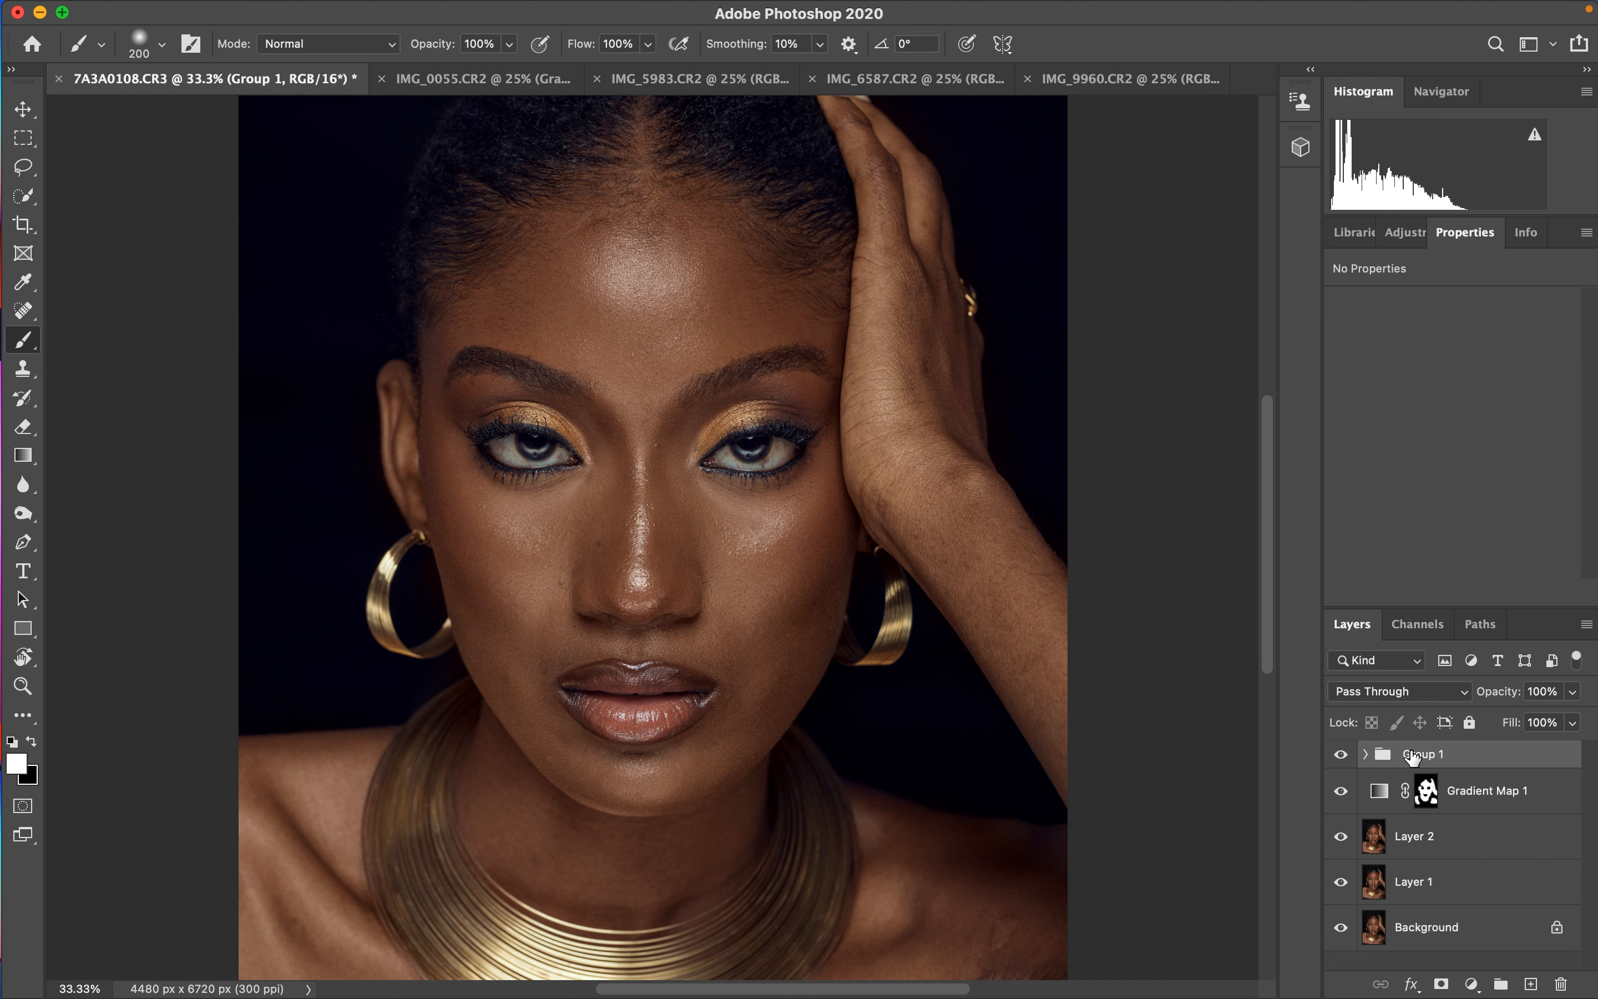
{"action": "left_click", "coordinate": [1343, 756]}
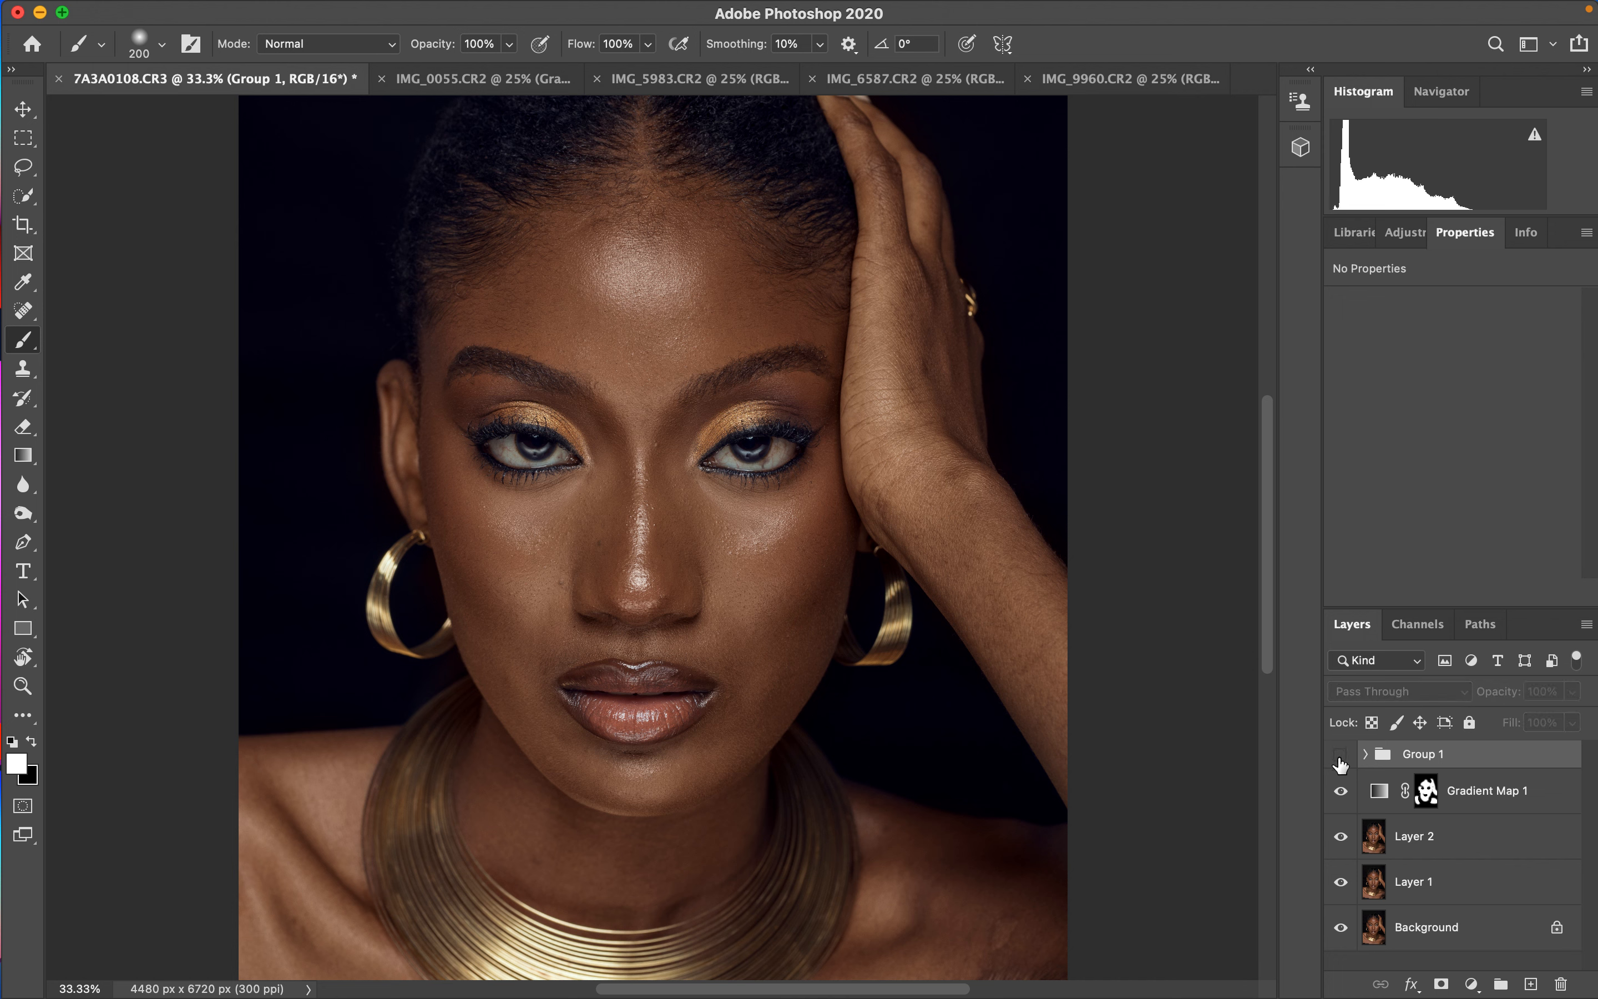
{"action": "left_click", "coordinate": [1342, 757]}
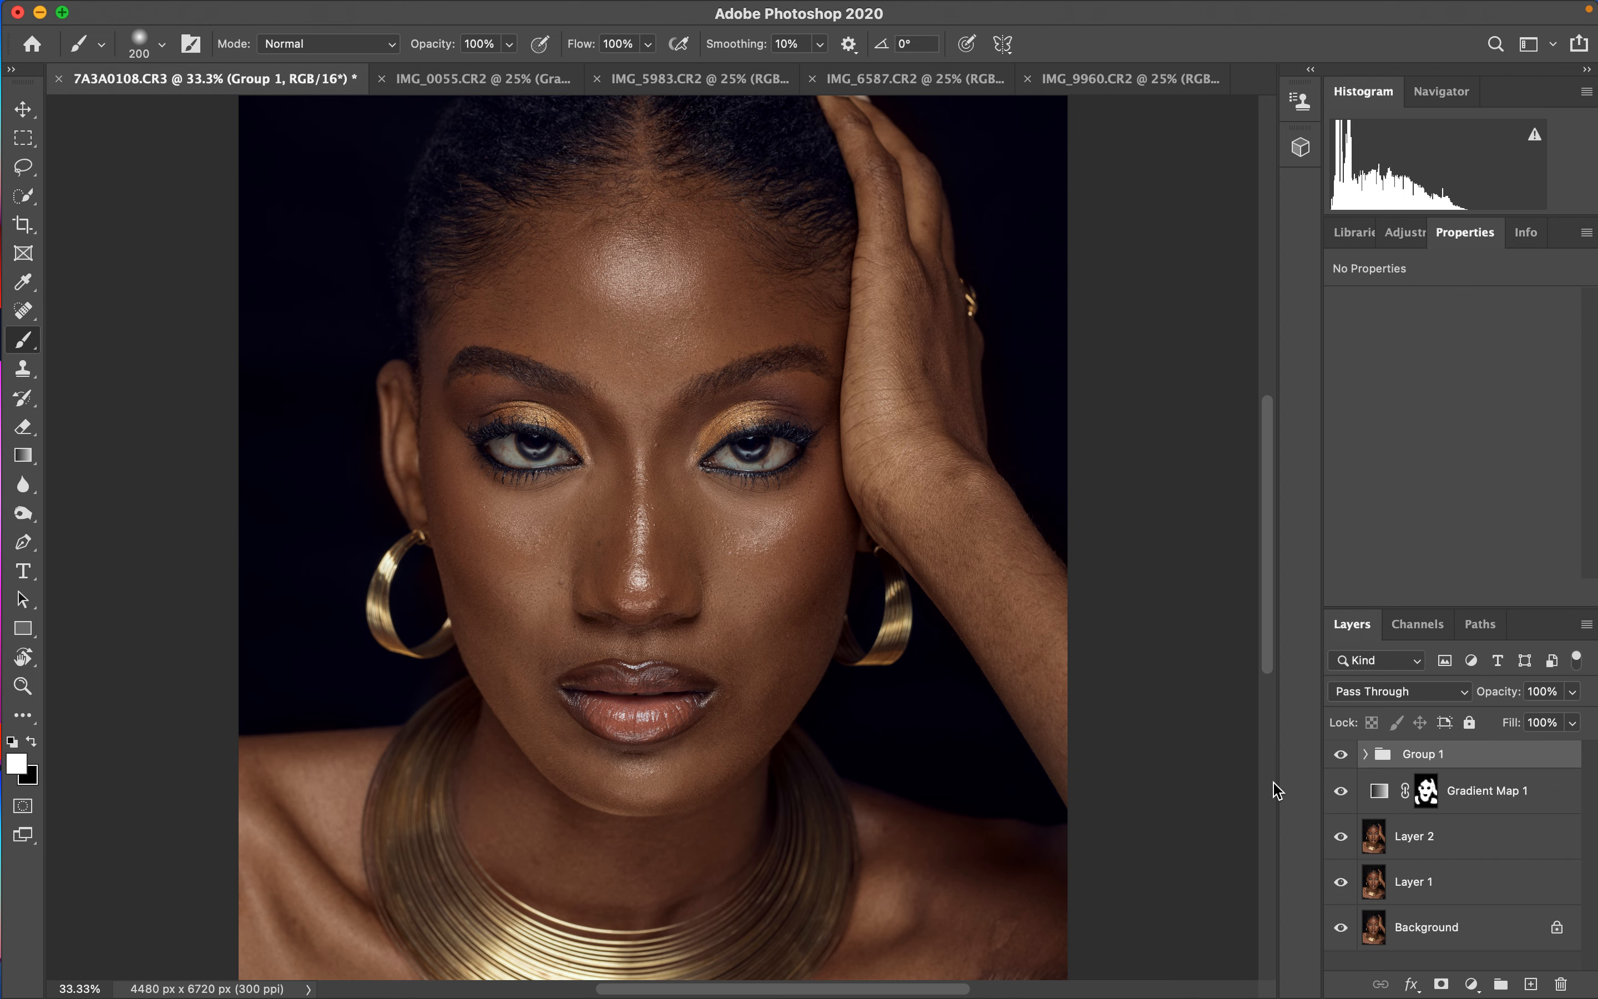
- Switch to the IMG_0055 red-dress portrait and delete its existing Gradient Map adjustment layer
{"action": "left_click", "coordinate": [490, 83]}
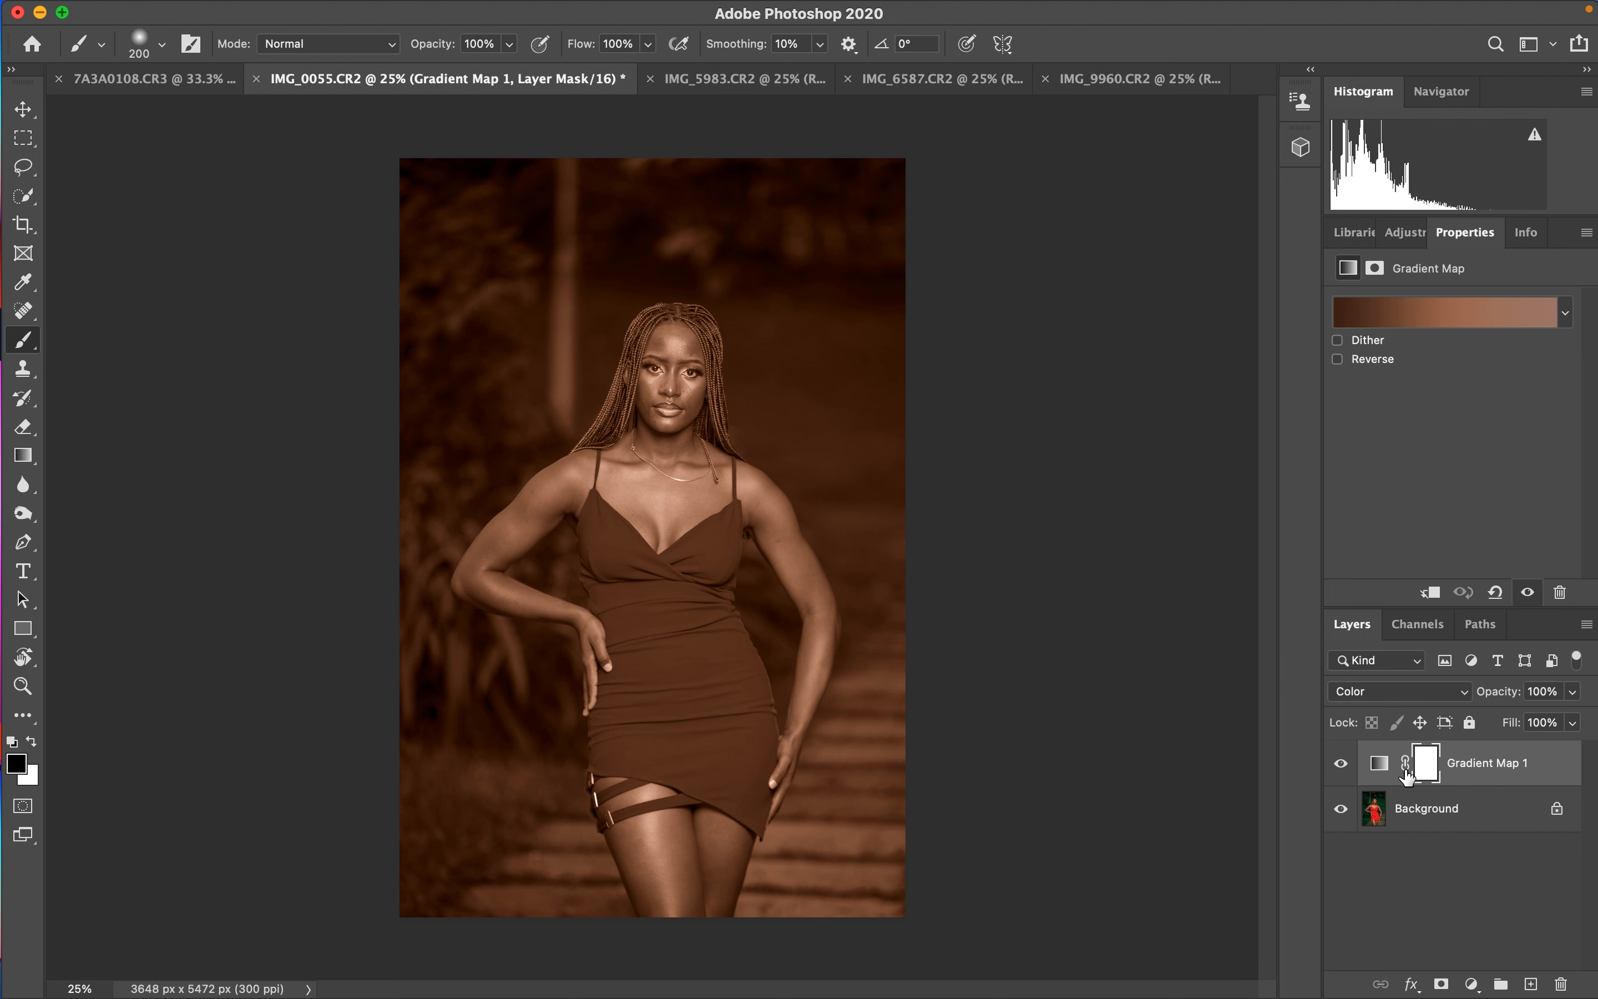
{"action": "key", "text": "super+i"}
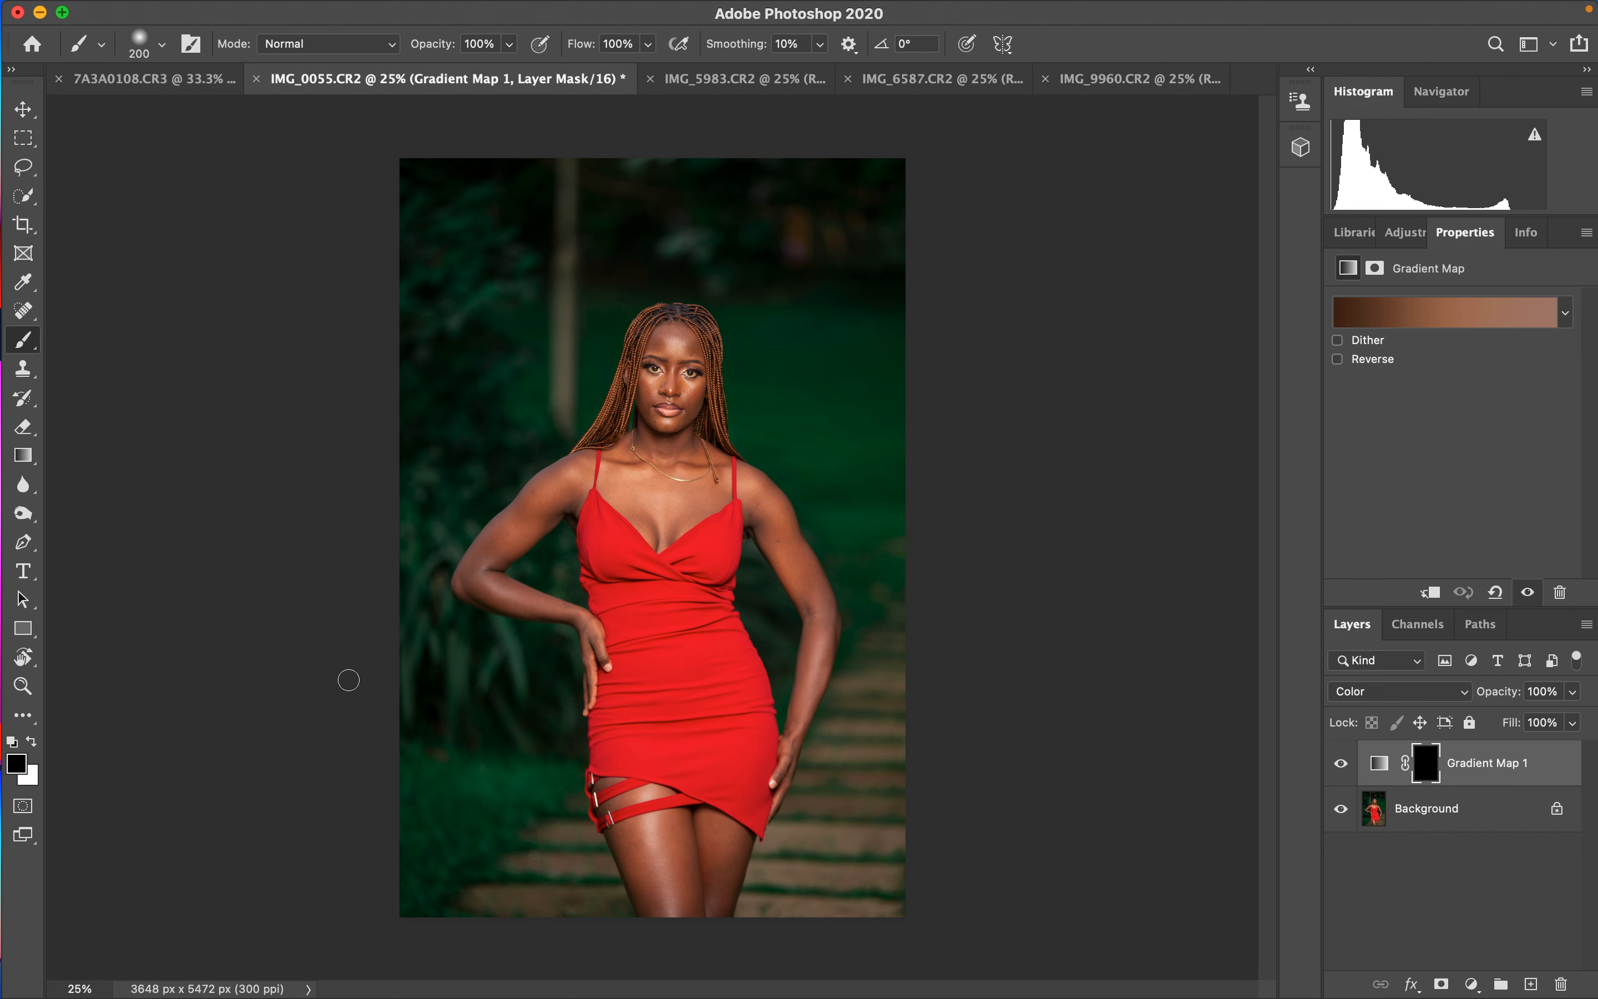
{"action": "left_click", "coordinate": [32, 742]}
{"action": "key", "text": "super+equal"}
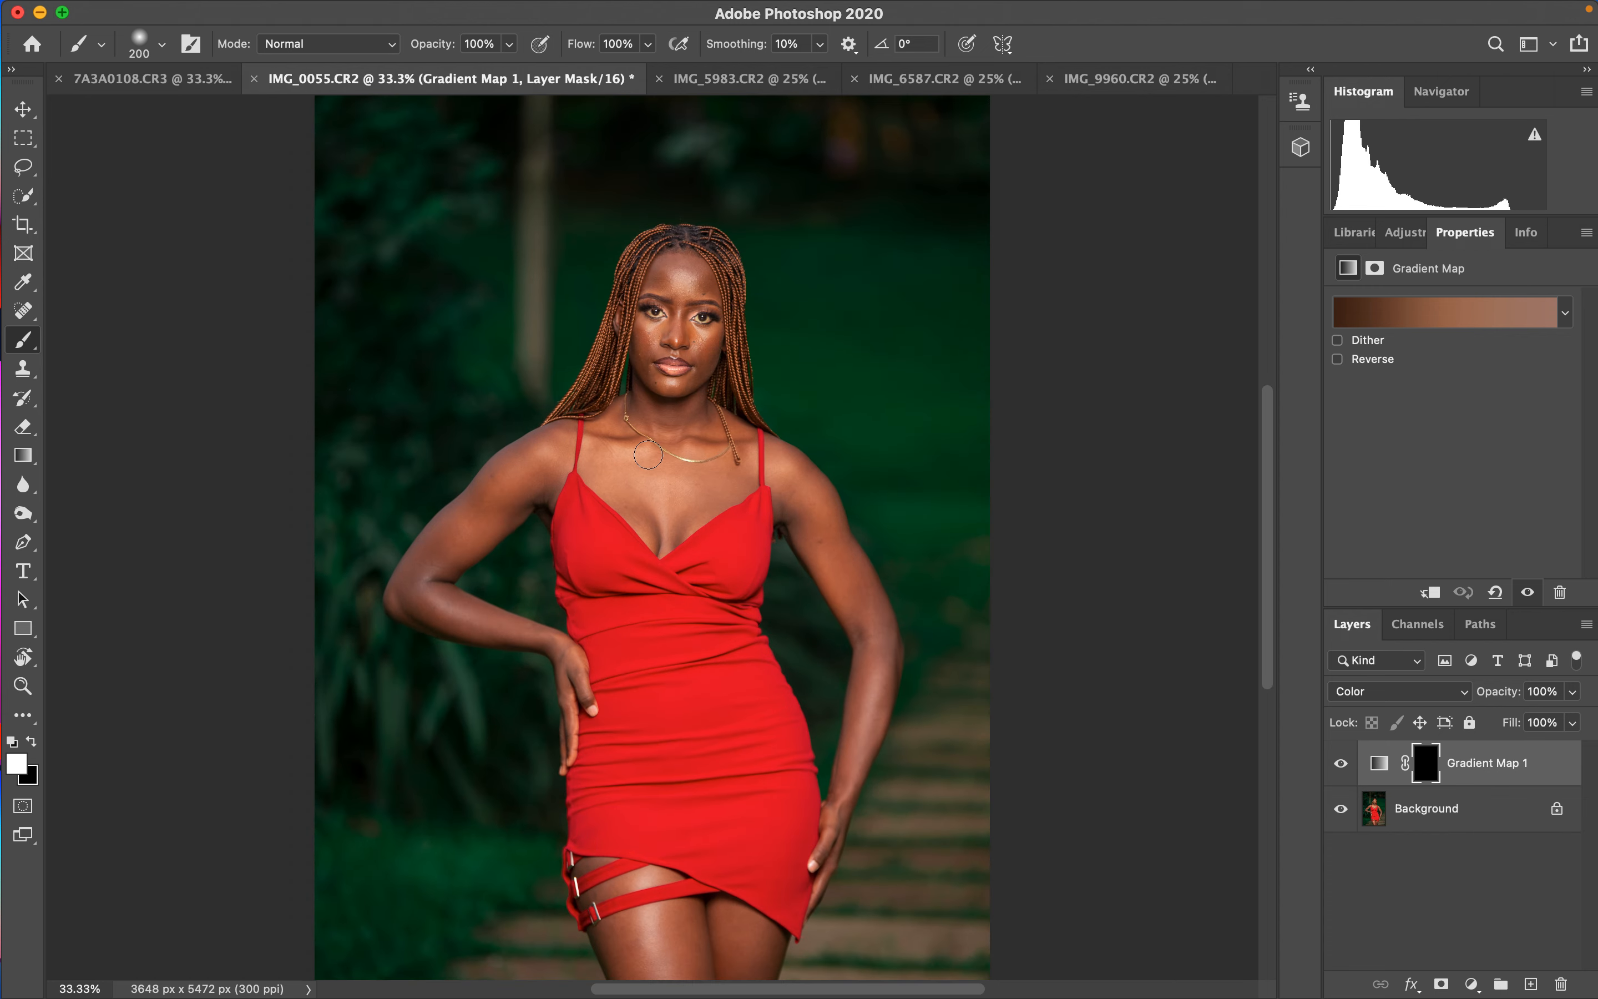
{"action": "key", "text": "bracketright"}
{"action": "key", "text": "bracketright"}
{"action": "key", "text": "bracketright"}
{"action": "key", "text": "bracketright"}
{"action": "left_click_drag", "start_coordinate": [673, 435], "coordinate": [647, 464]}
{"action": "key", "text": "Delete"}
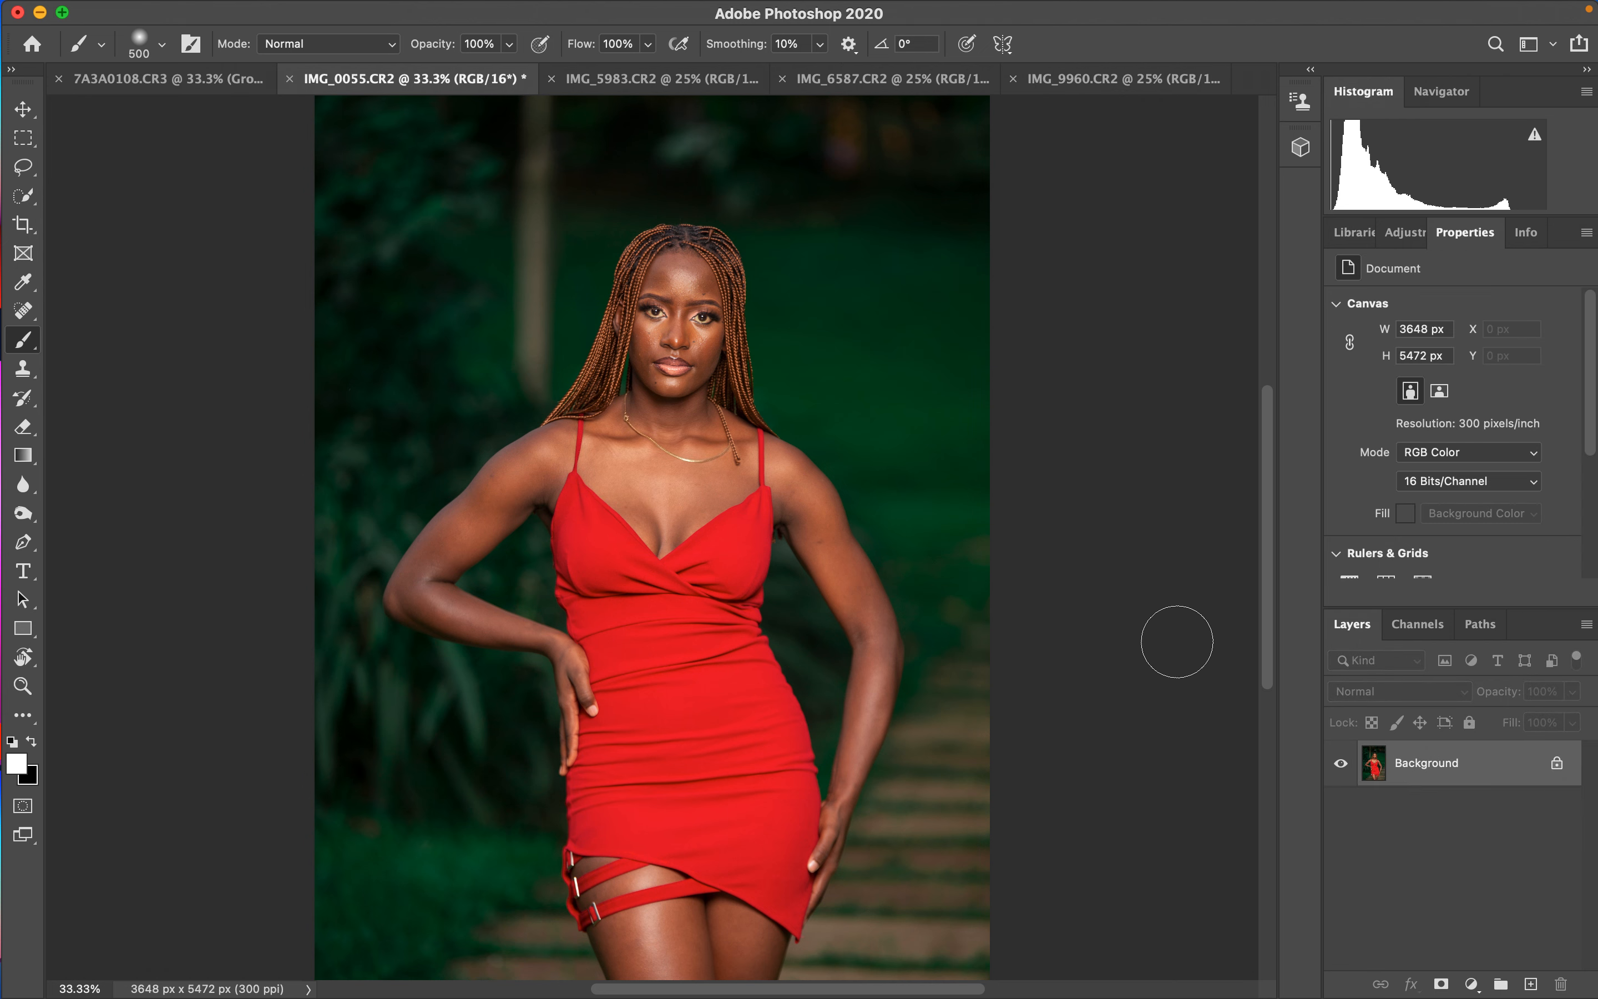
- Add a new Gradient Map adjustment layer and hide it
{"action": "left_click", "coordinate": [1473, 985]}
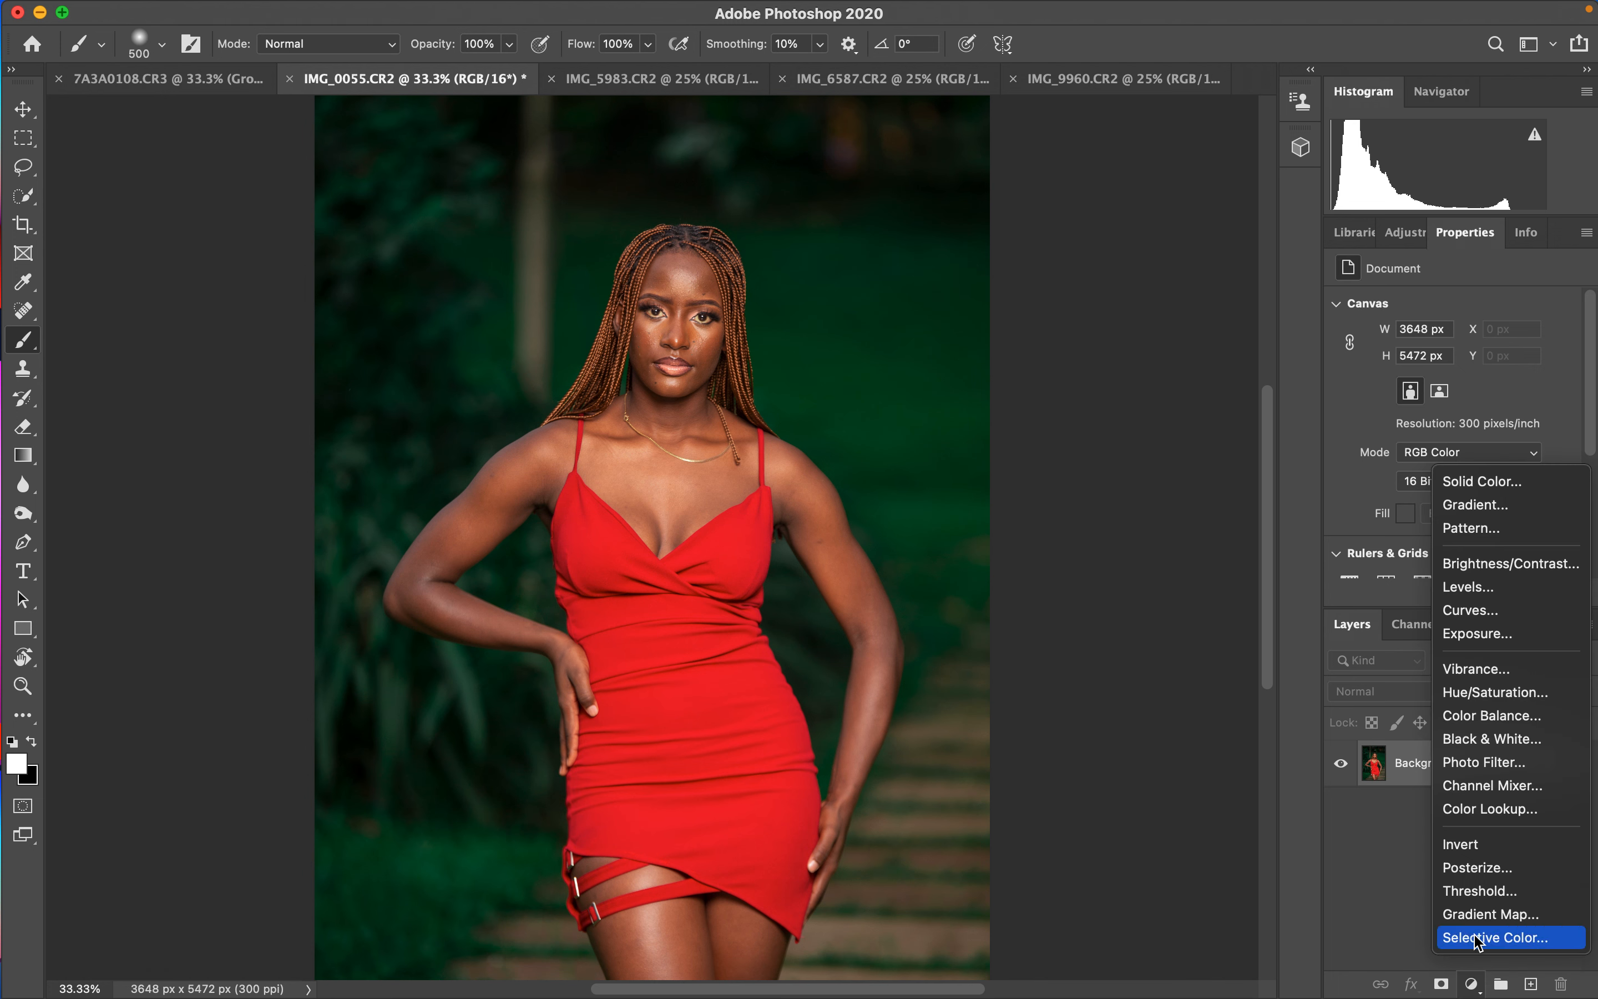
{"action": "left_click", "coordinate": [1481, 915]}
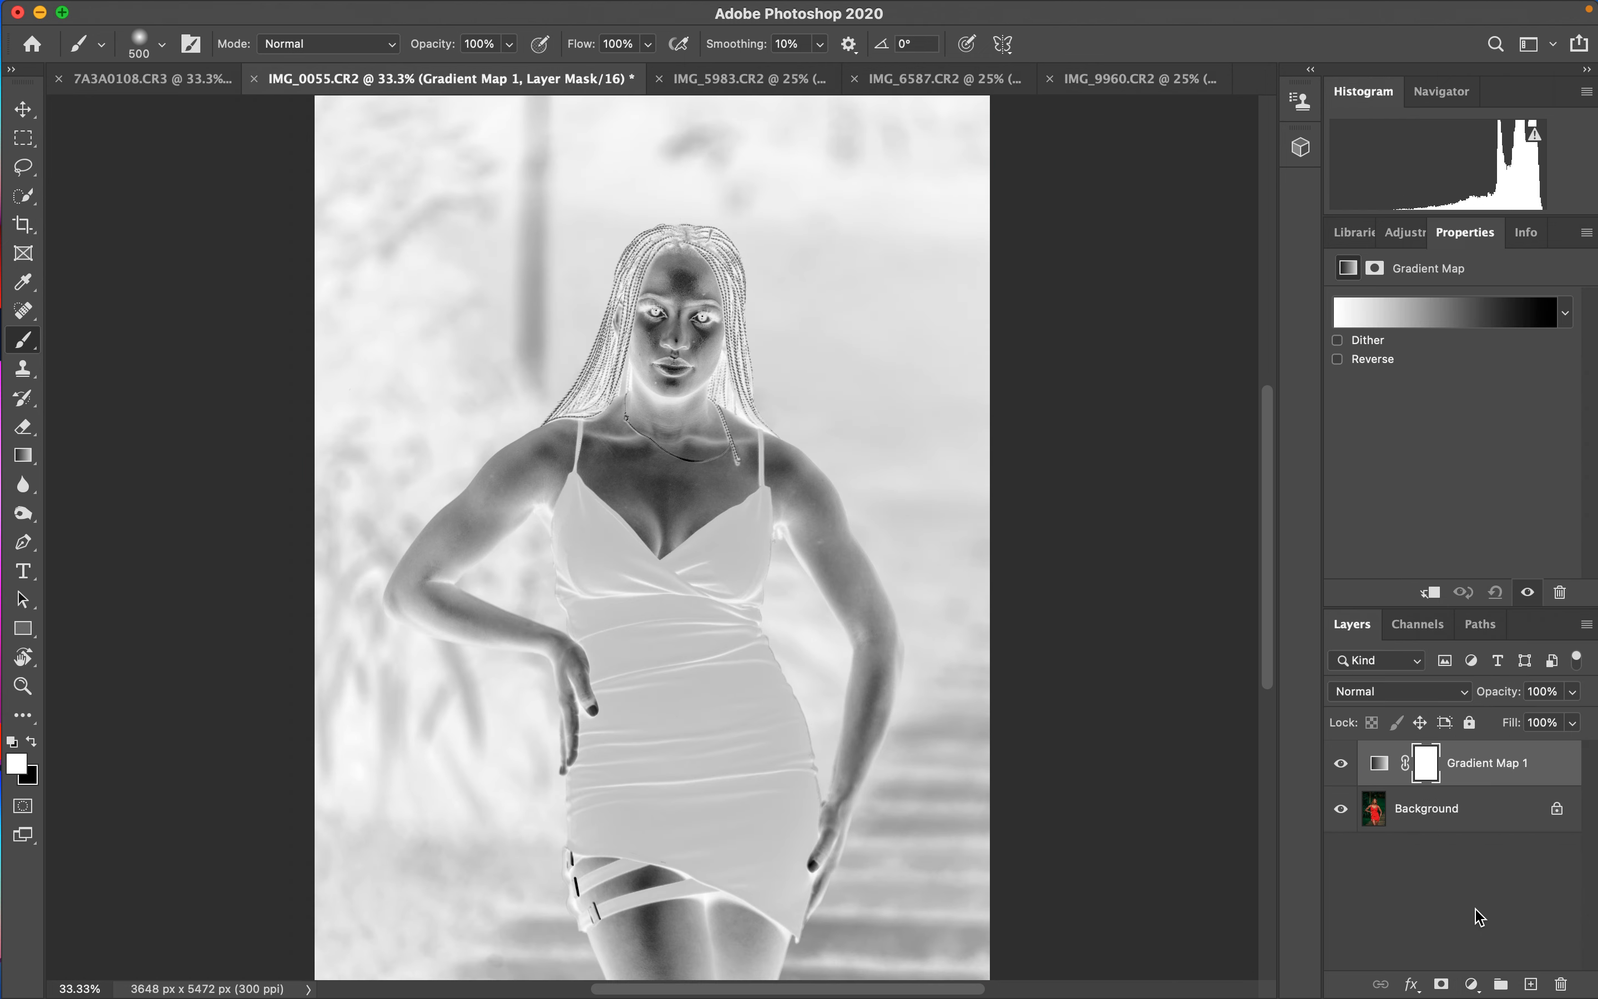
{"action": "left_click", "coordinate": [1340, 763]}
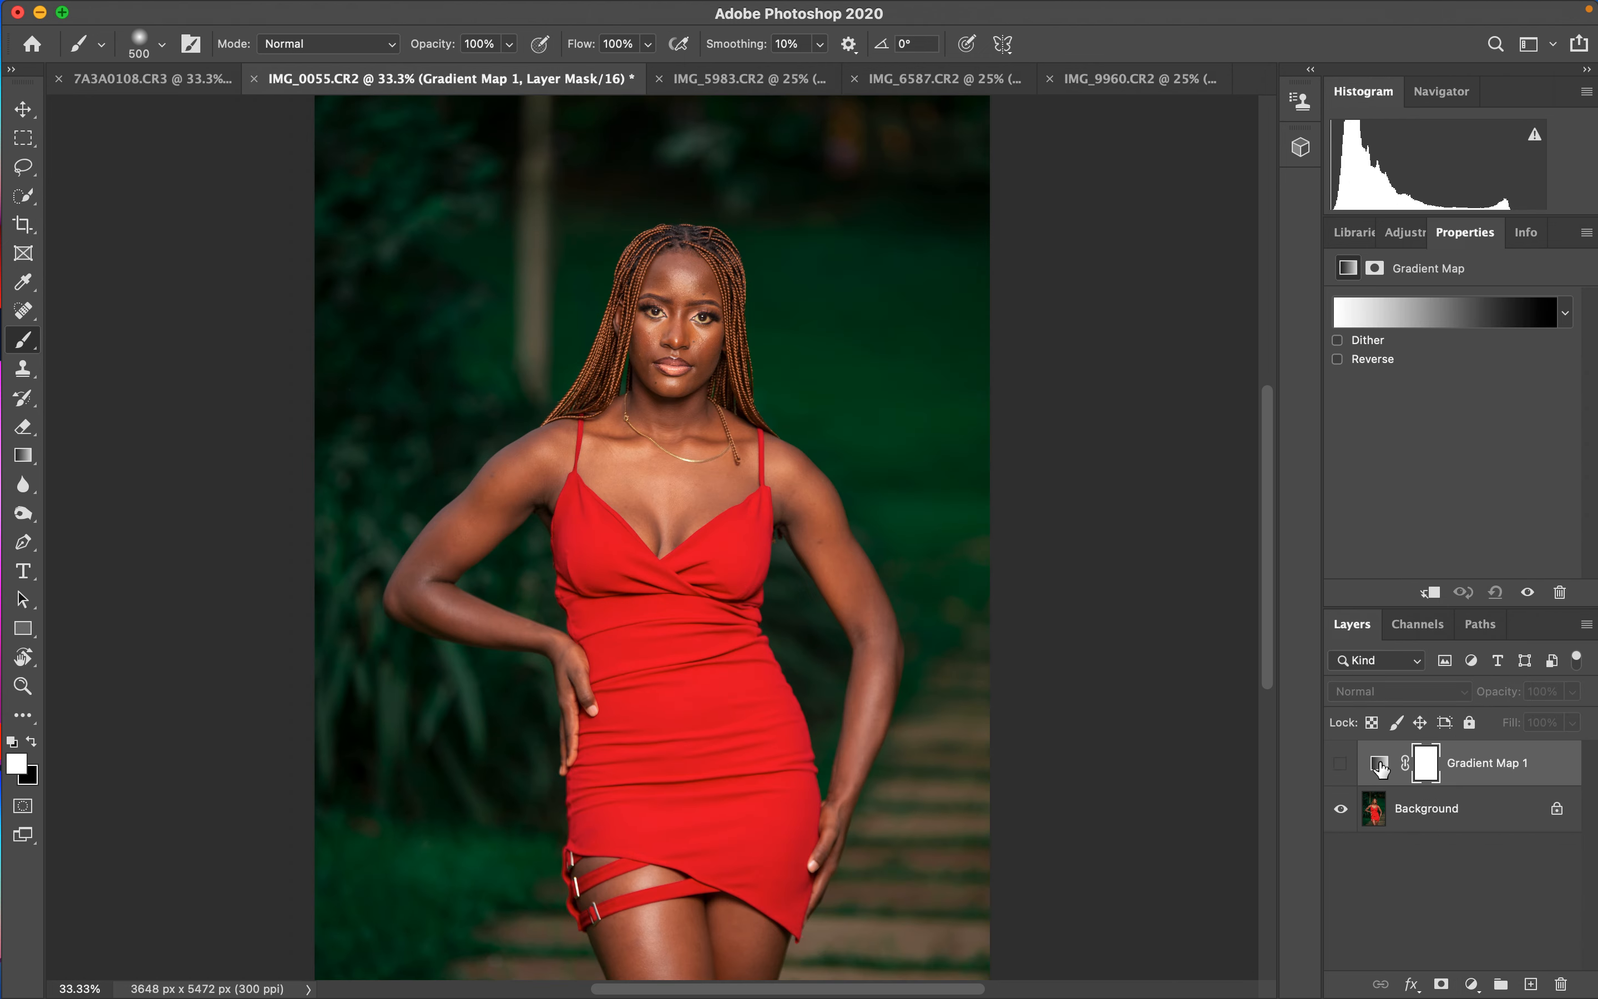
{"action": "left_click", "coordinate": [1389, 768]}
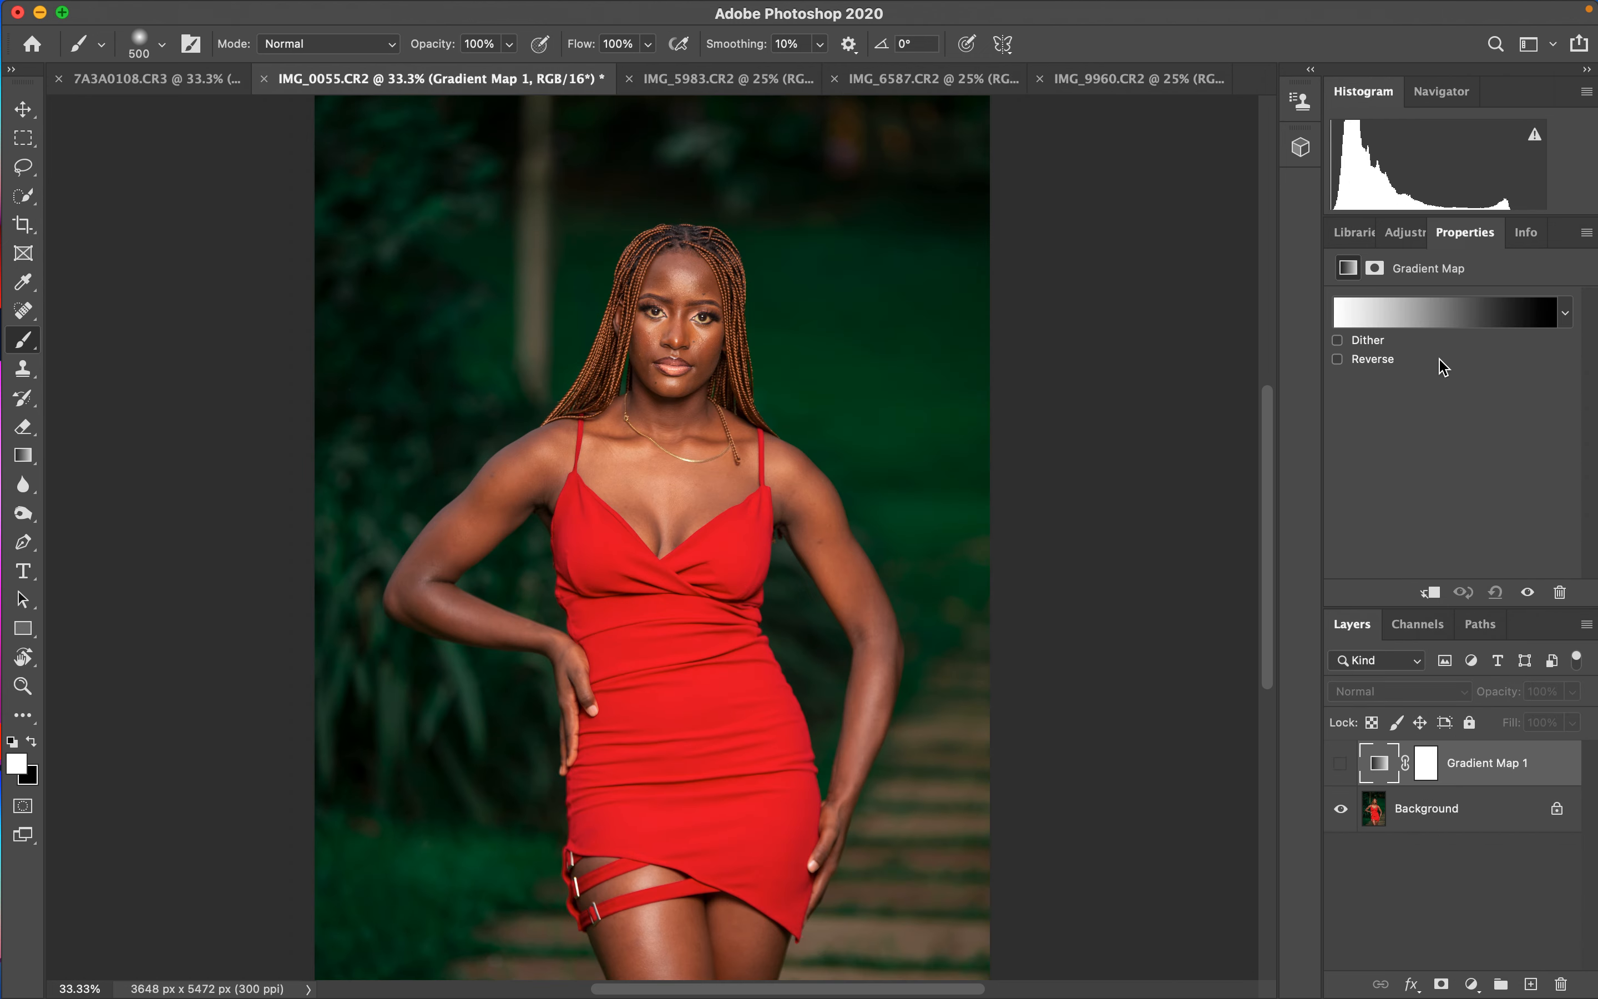
- Set the gradient's left stop to a dark skin tone sampled from the neck, #5c3826
{"action": "left_click", "coordinate": [1431, 313]}
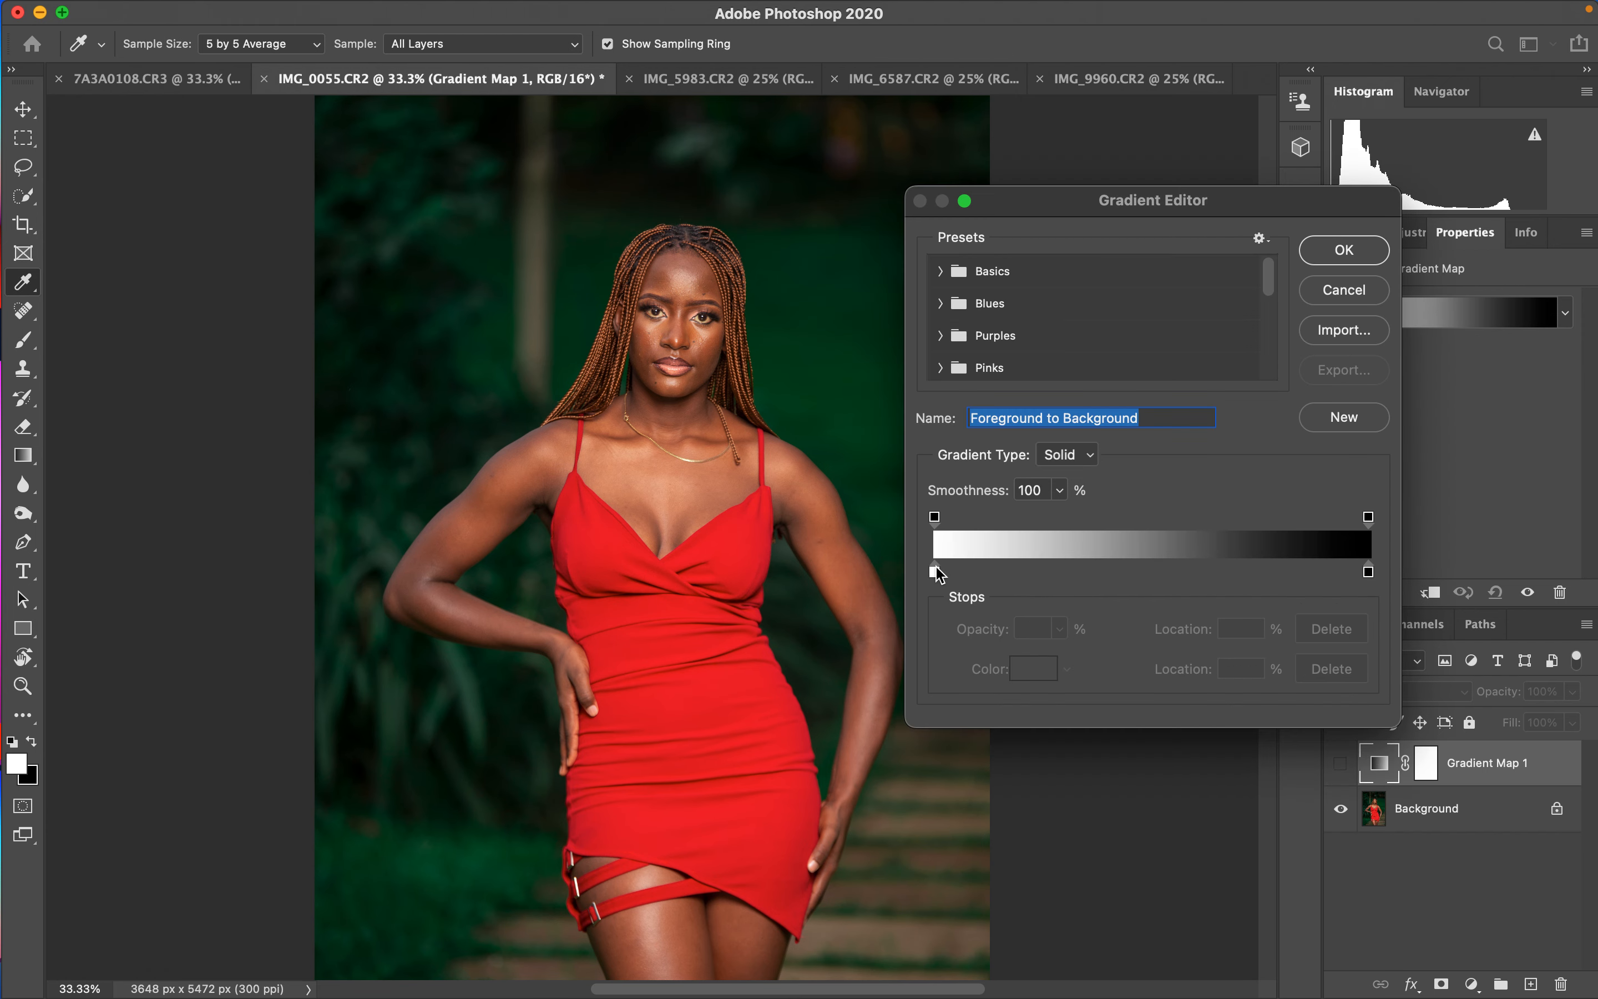
{"action": "left_click", "coordinate": [935, 572]}
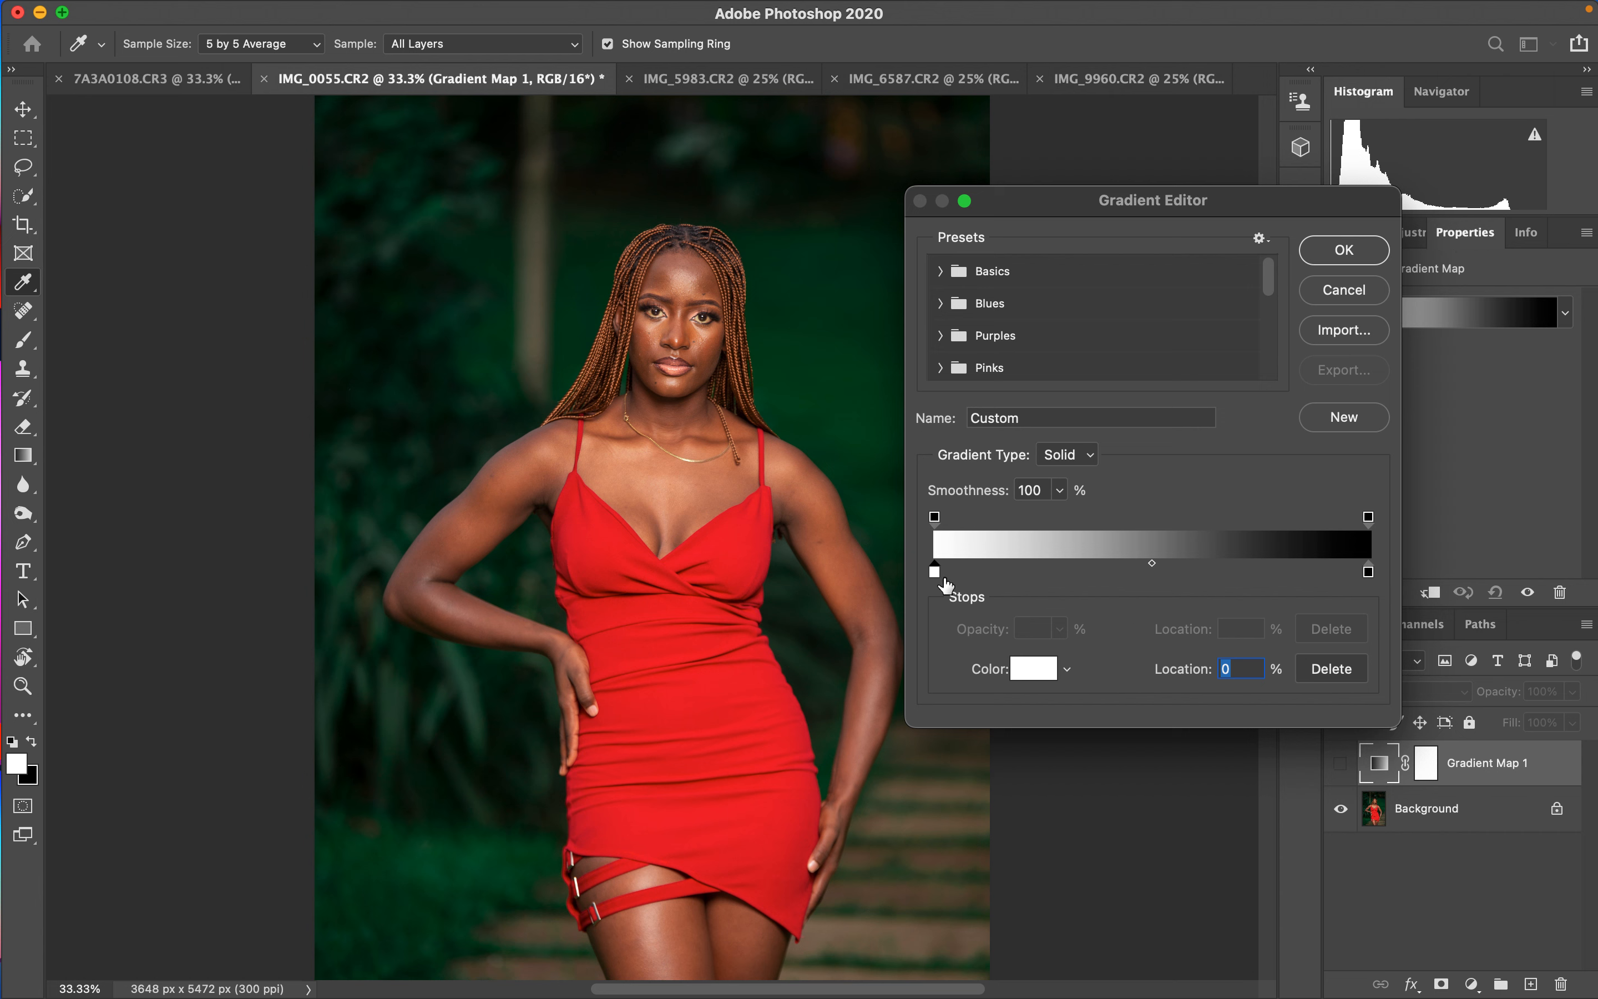
{"action": "left_click", "coordinate": [1021, 680]}
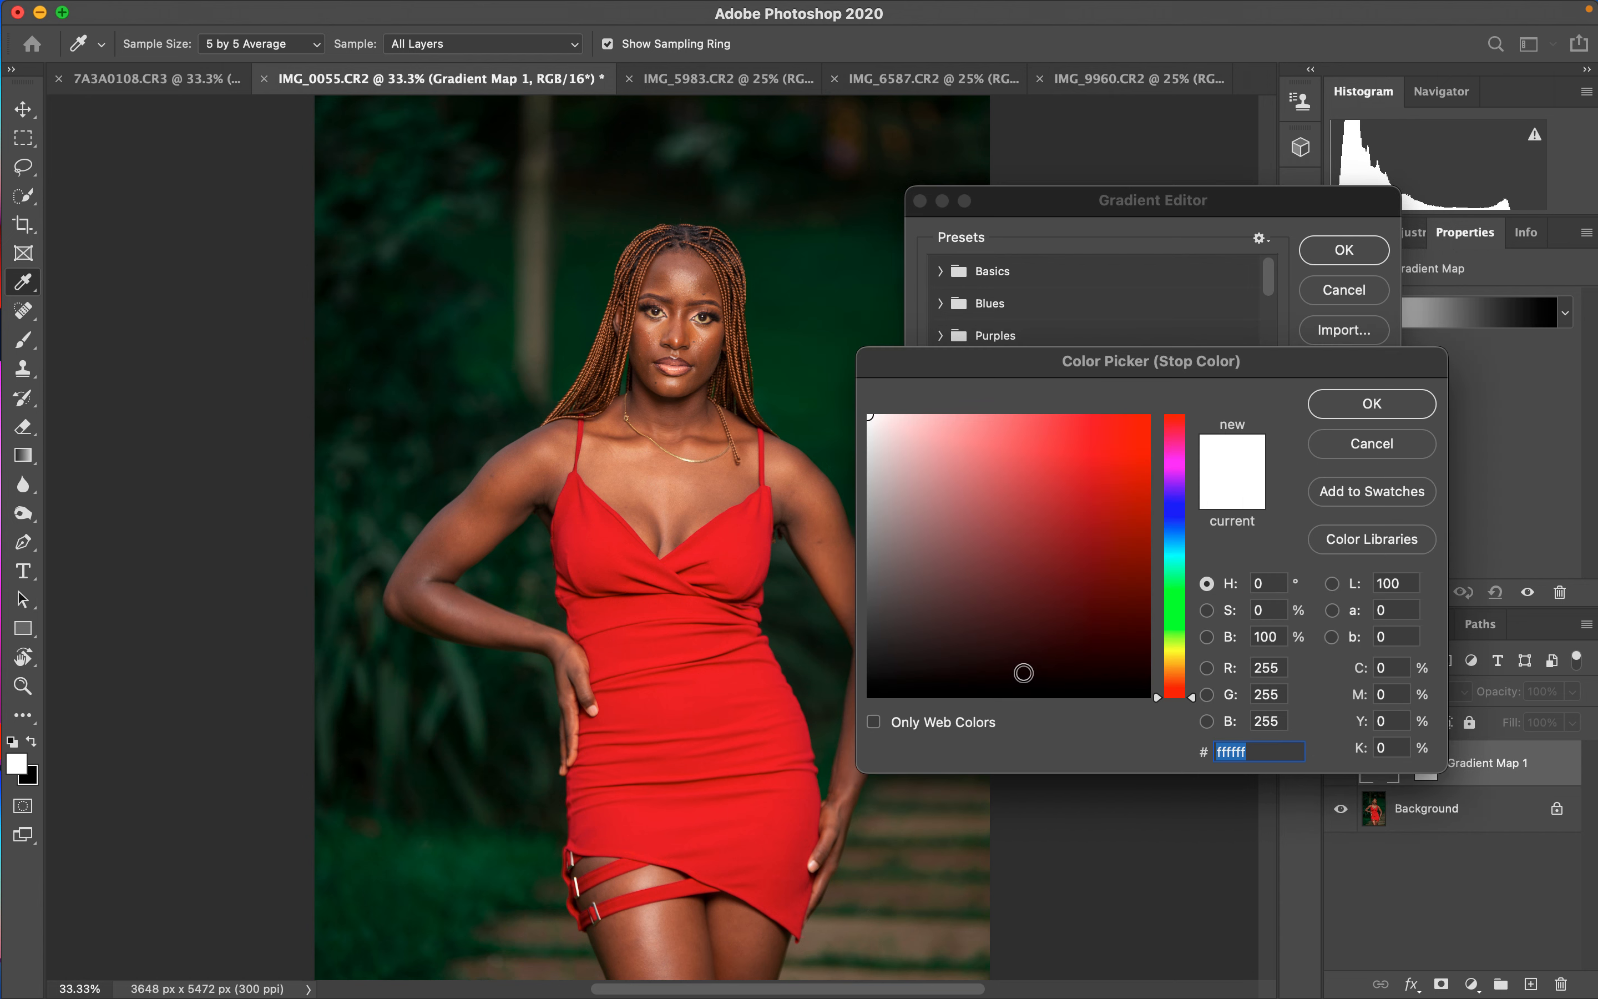
{"action": "key", "text": "super+1"}
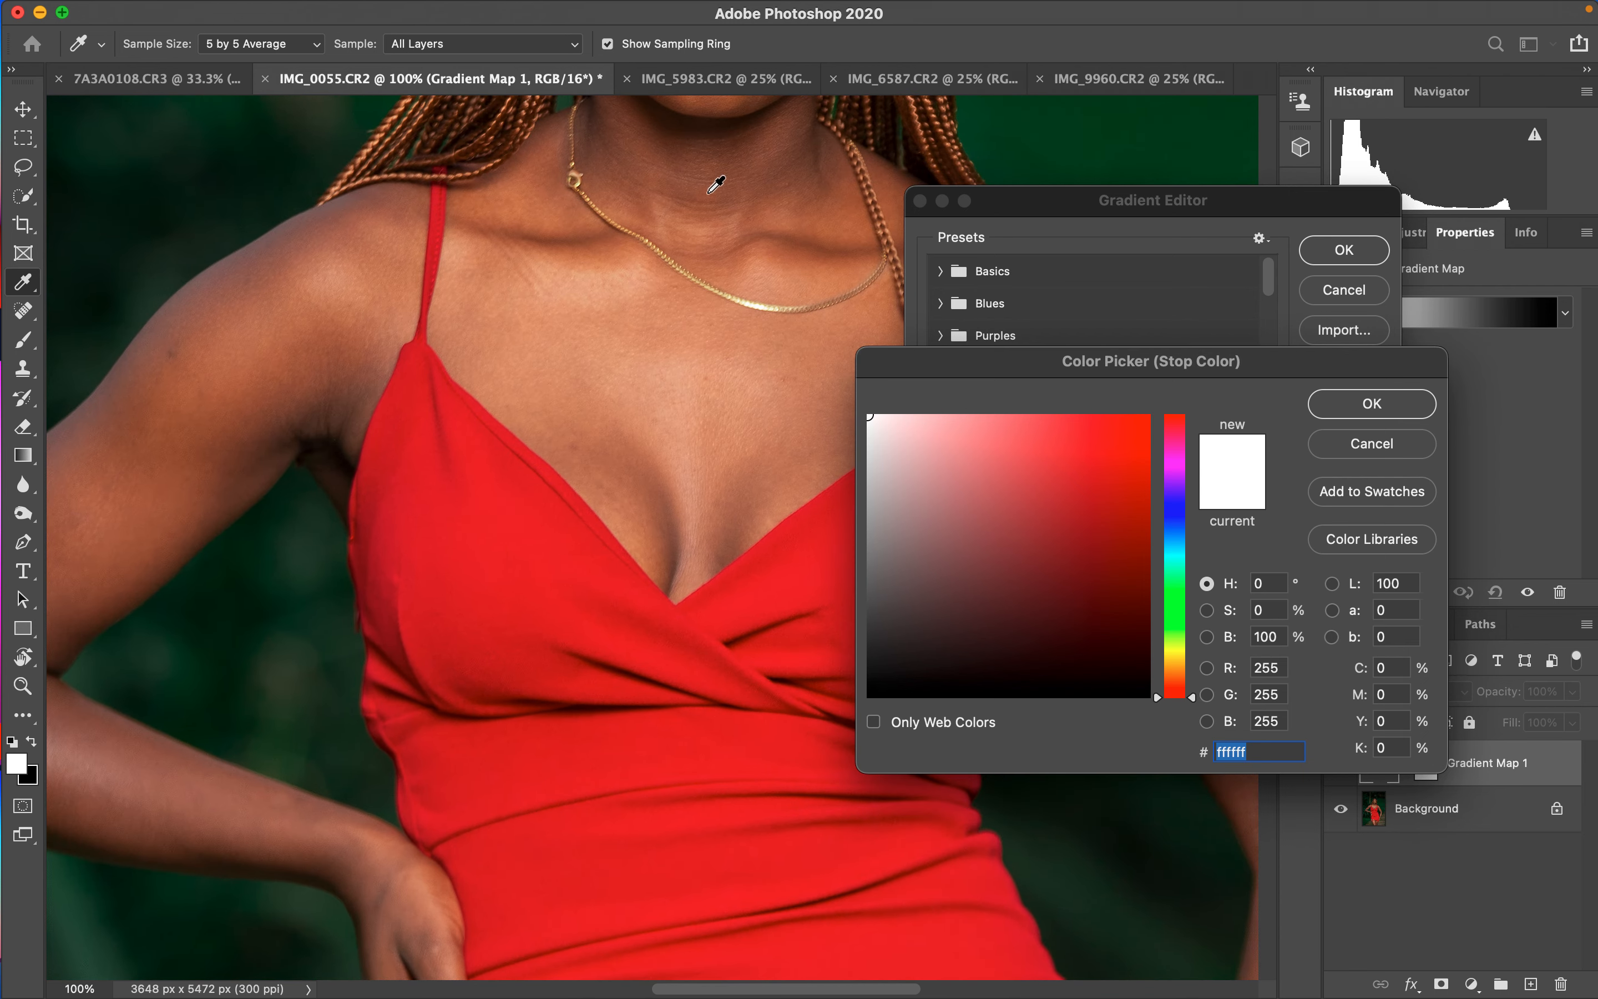
{"action": "left_click", "coordinate": [750, 138]}
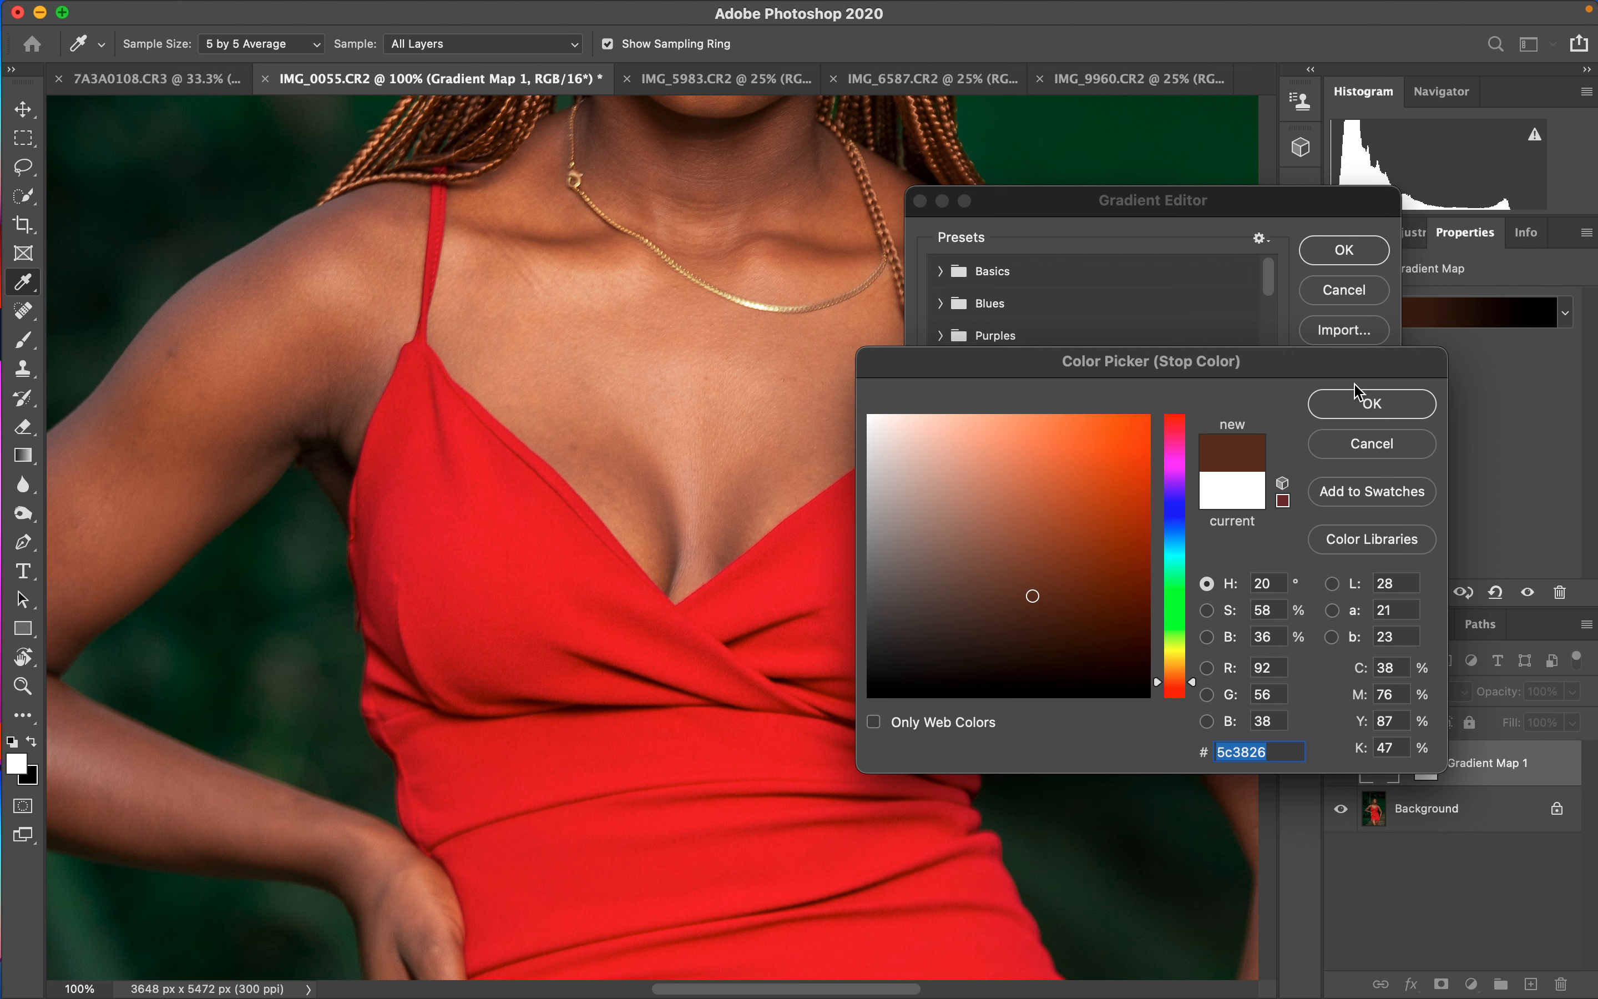
{"action": "left_click", "coordinate": [1368, 405]}
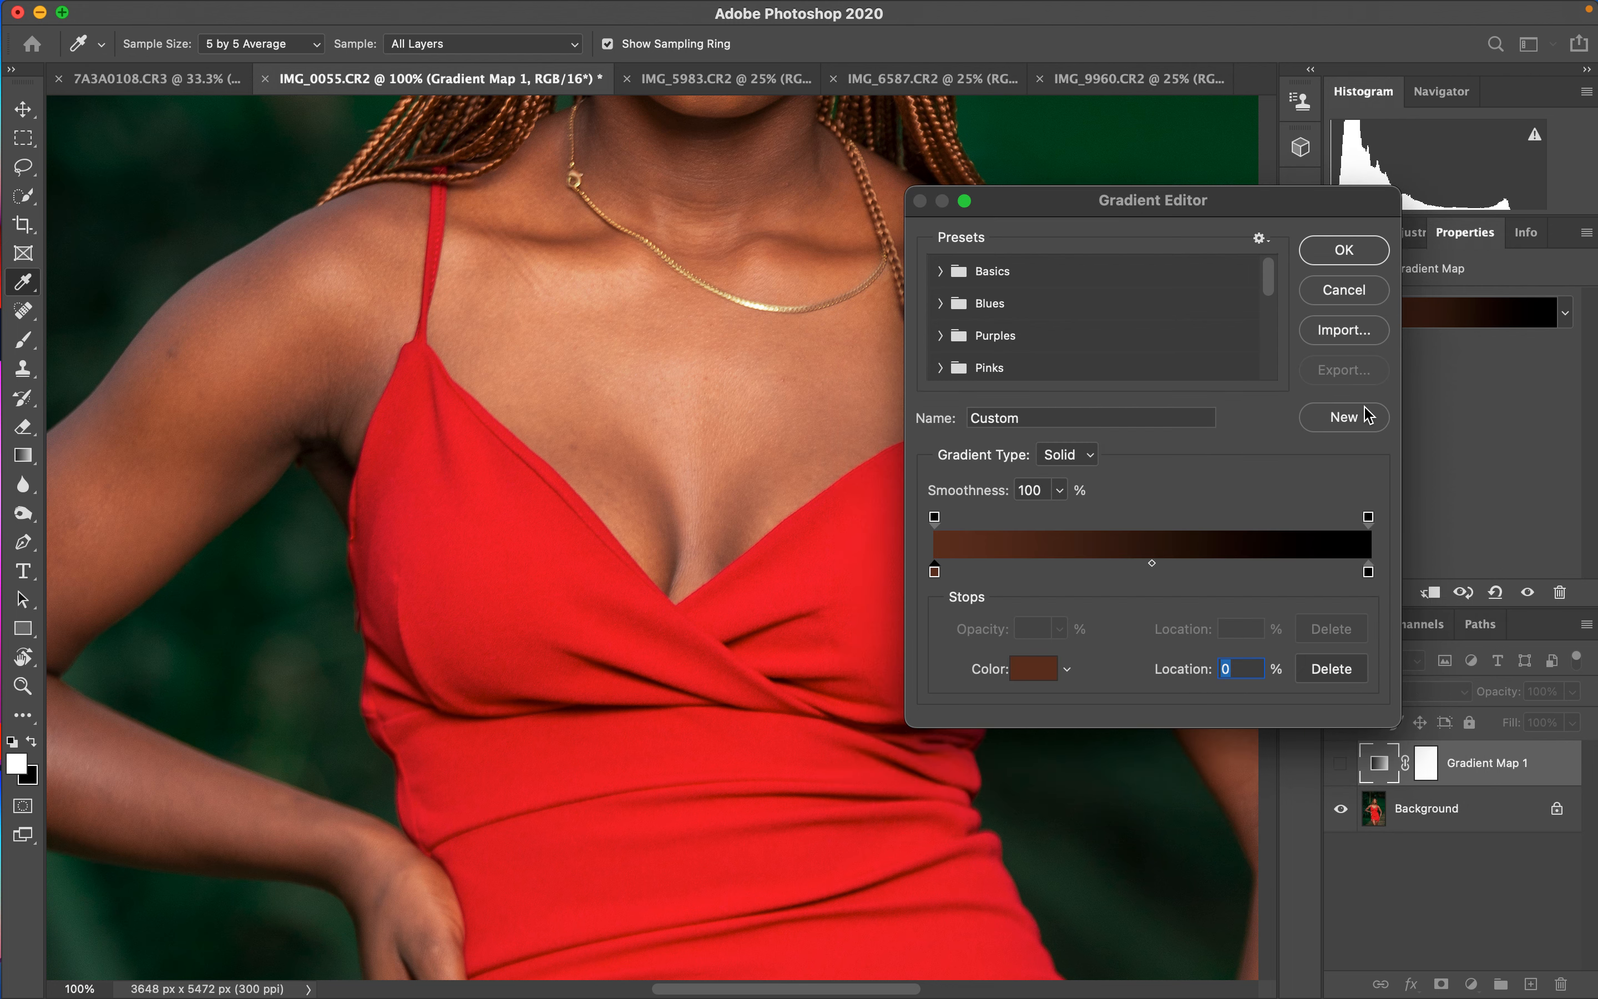
- Set the gradient's right stop to a light skin tone sampled from the chin
{"action": "left_click", "coordinate": [1369, 575]}
{"action": "left_click", "coordinate": [1040, 685]}
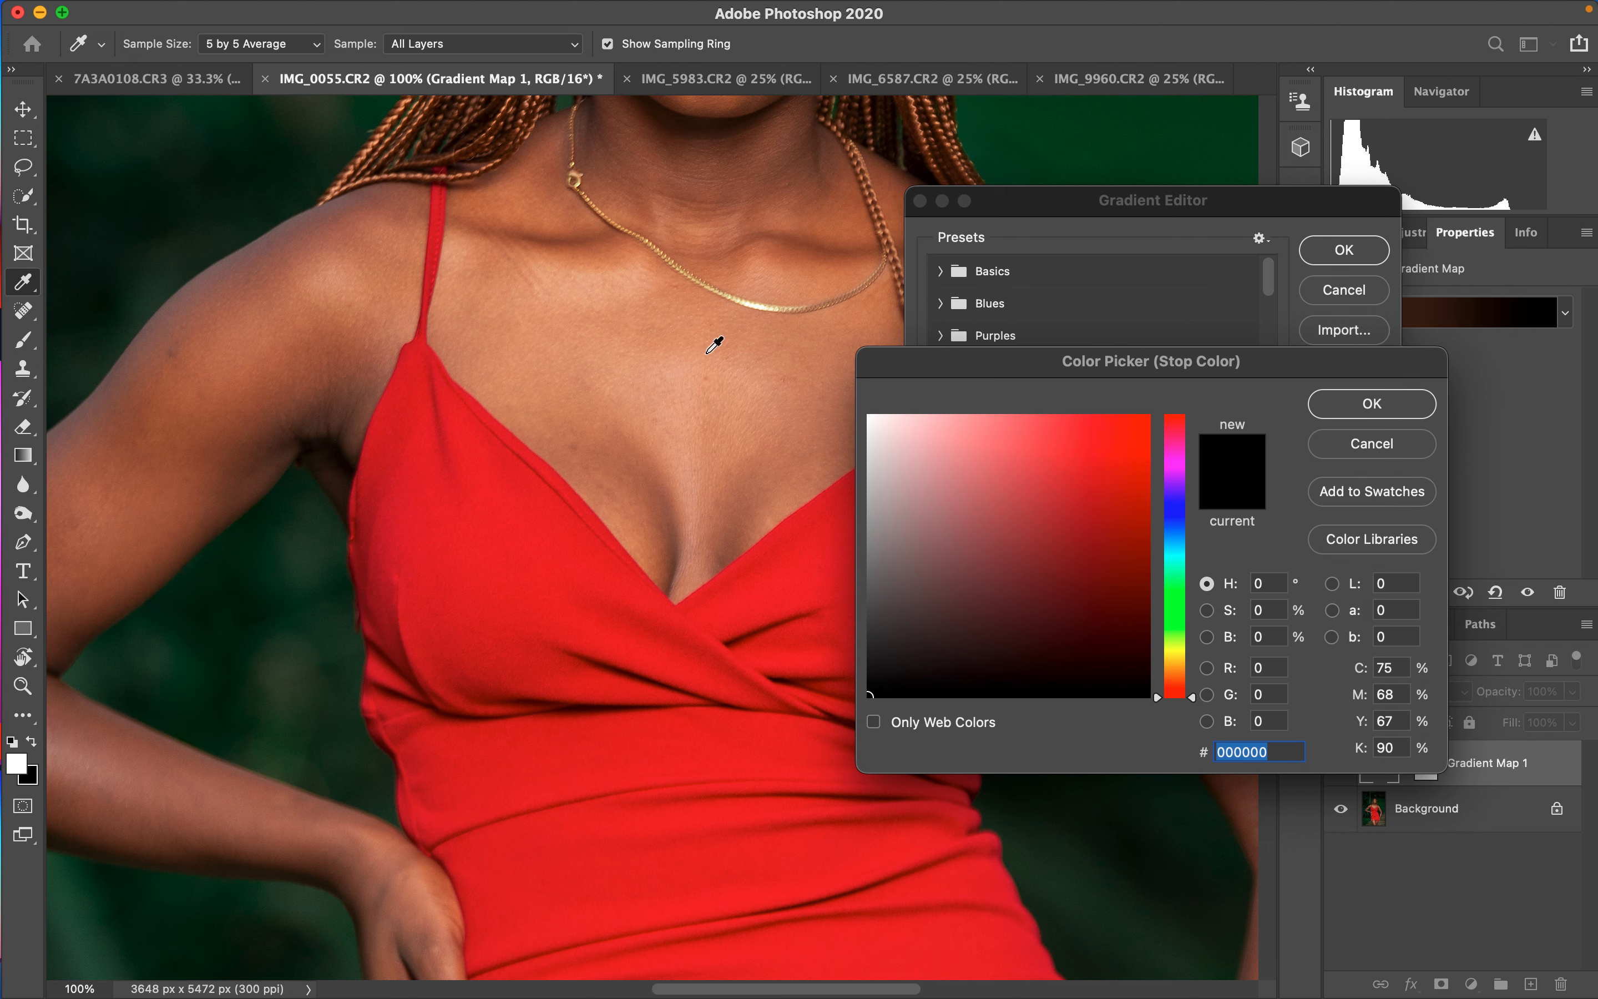
{"action": "scroll", "coordinate": [712, 351], "scroll_direction": "up", "scroll_amount": 5}
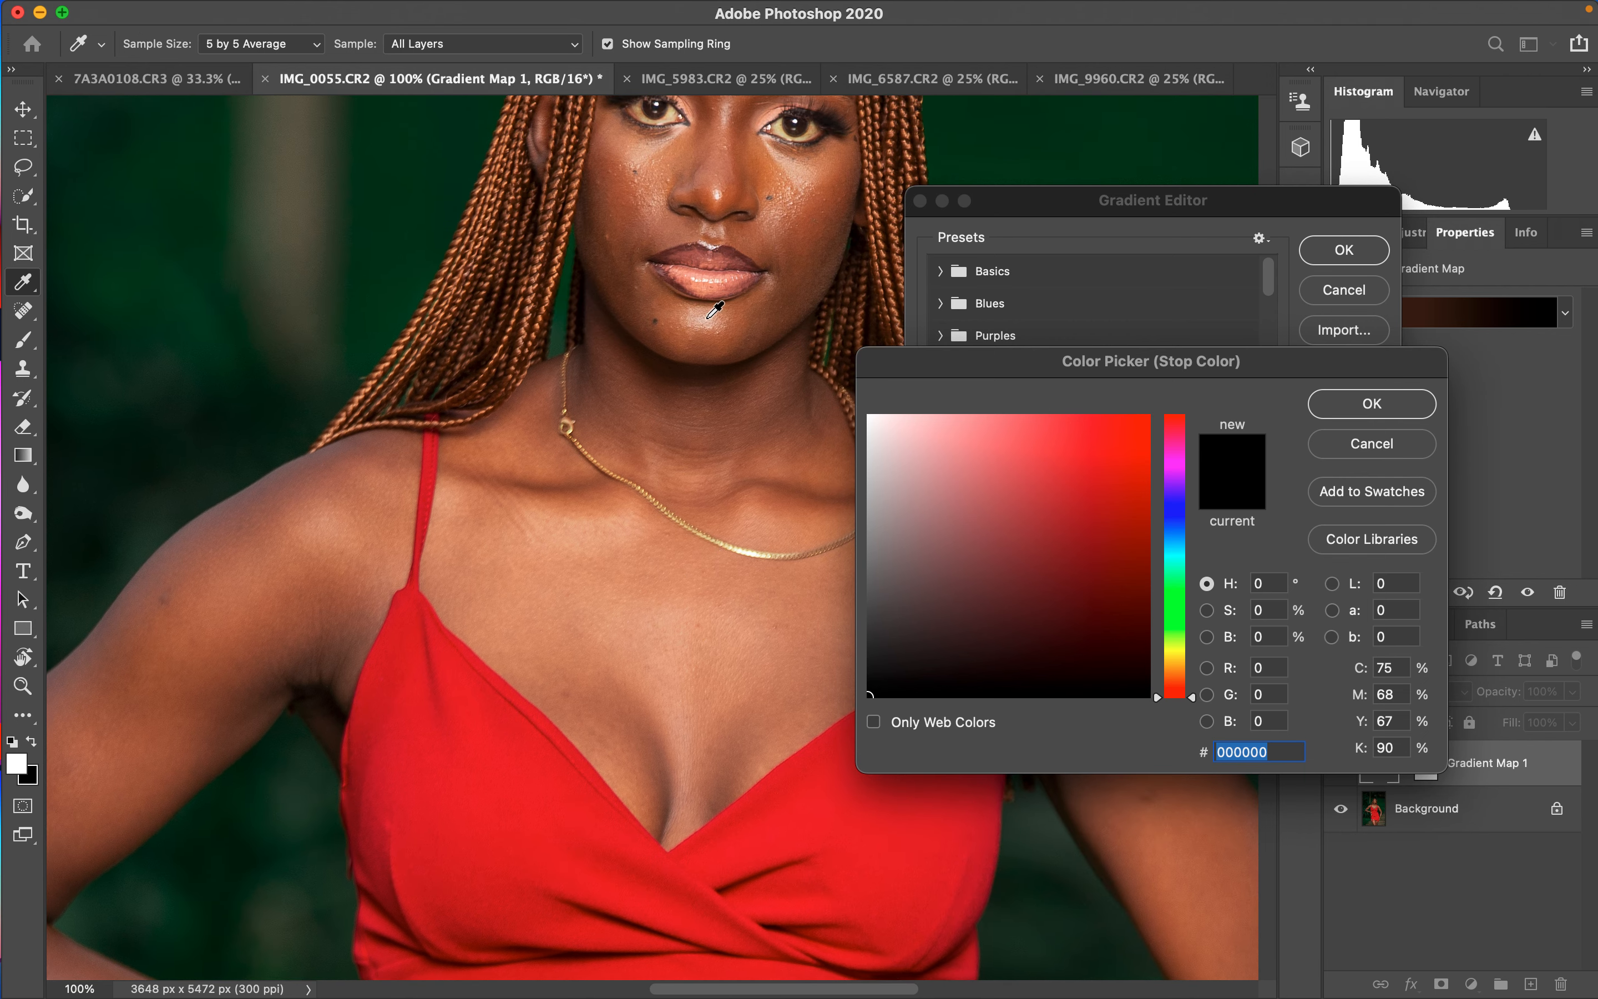
{"action": "left_click", "coordinate": [715, 309]}
{"action": "left_click", "coordinate": [1365, 404]}
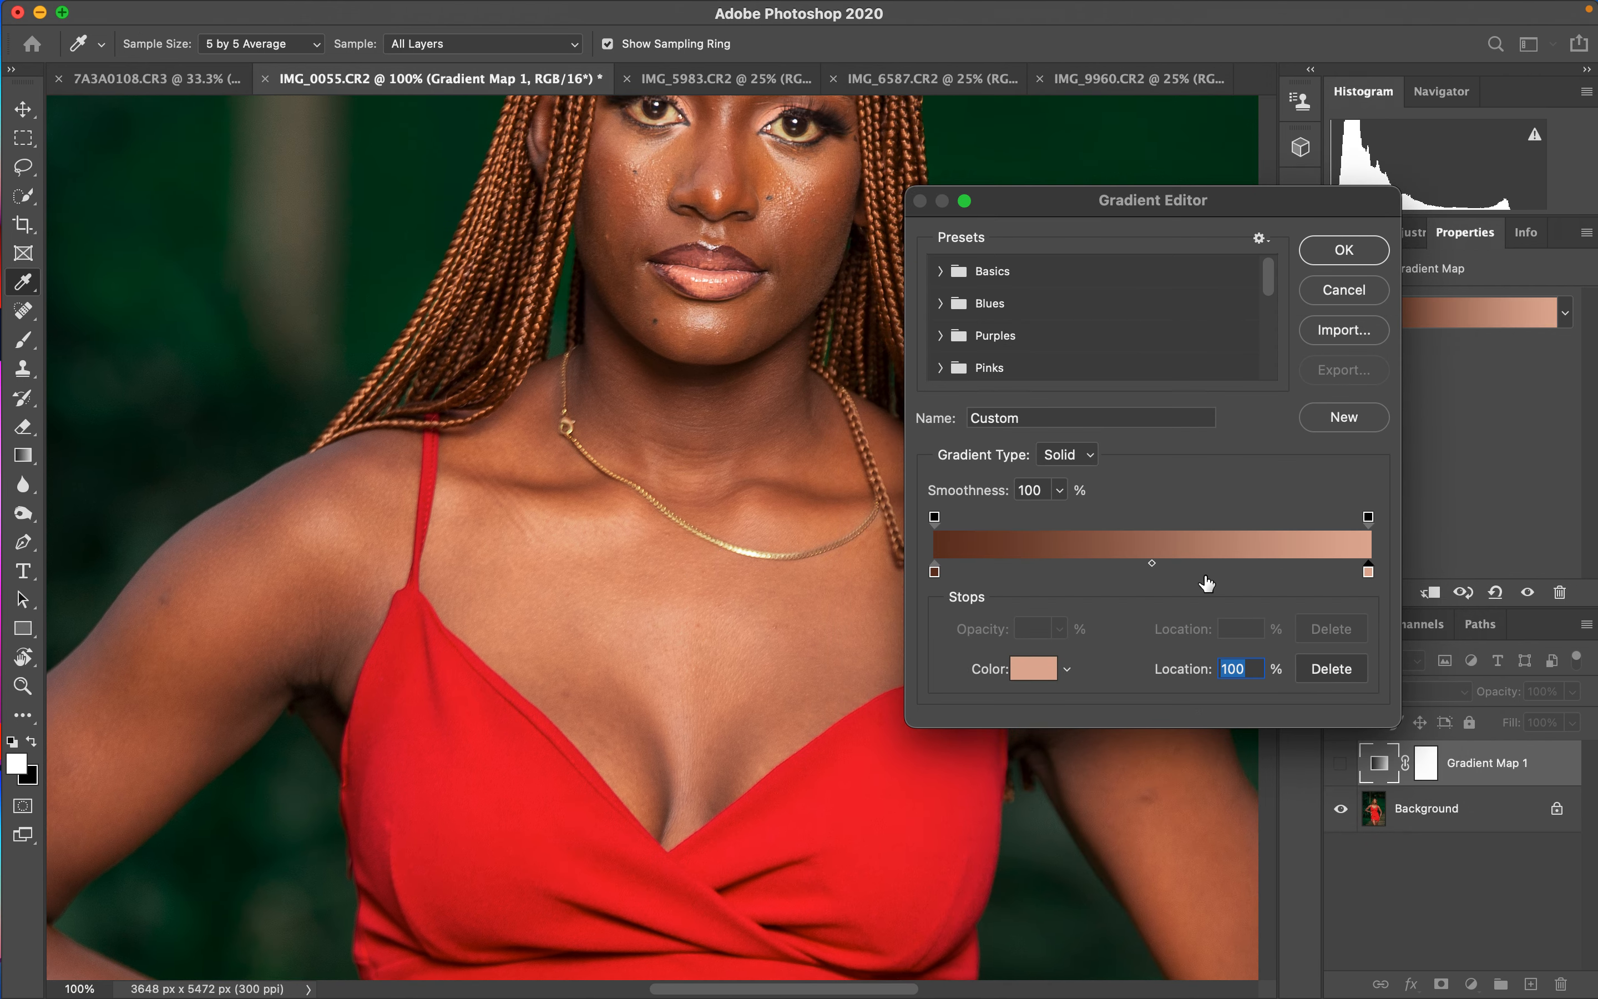
- Add a middle gradient stop at 50% location, give it a warmer mid skin tone, and confirm the gradient
{"action": "left_click", "coordinate": [1169, 573]}
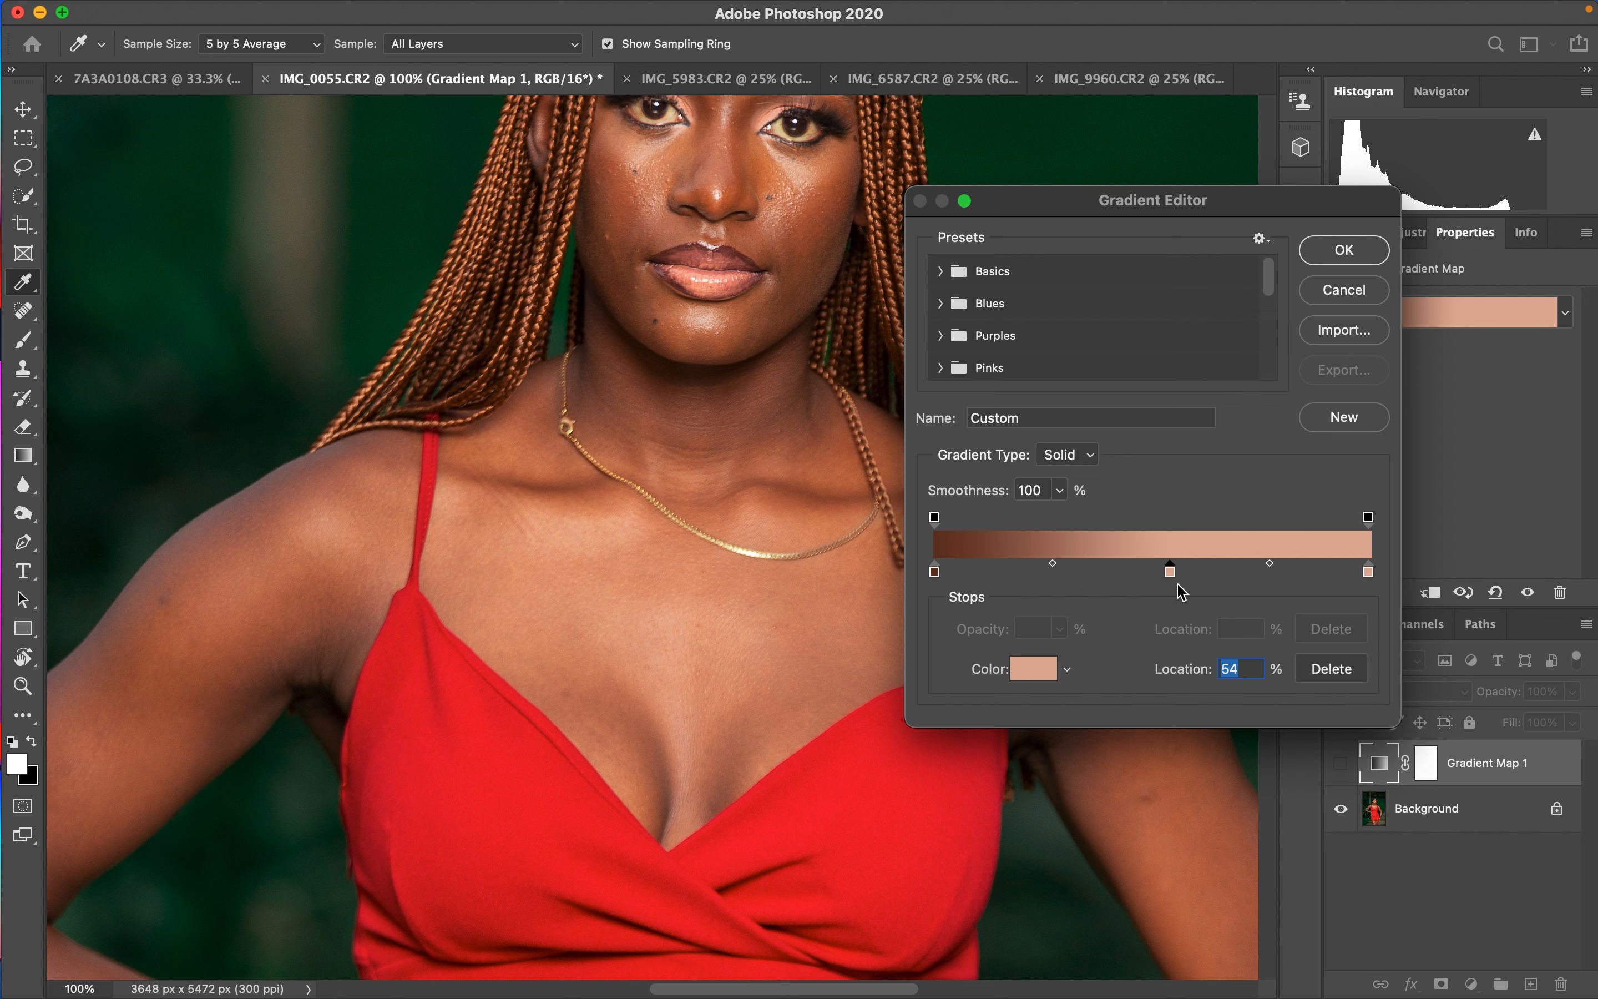
{"action": "type", "text": "5"}
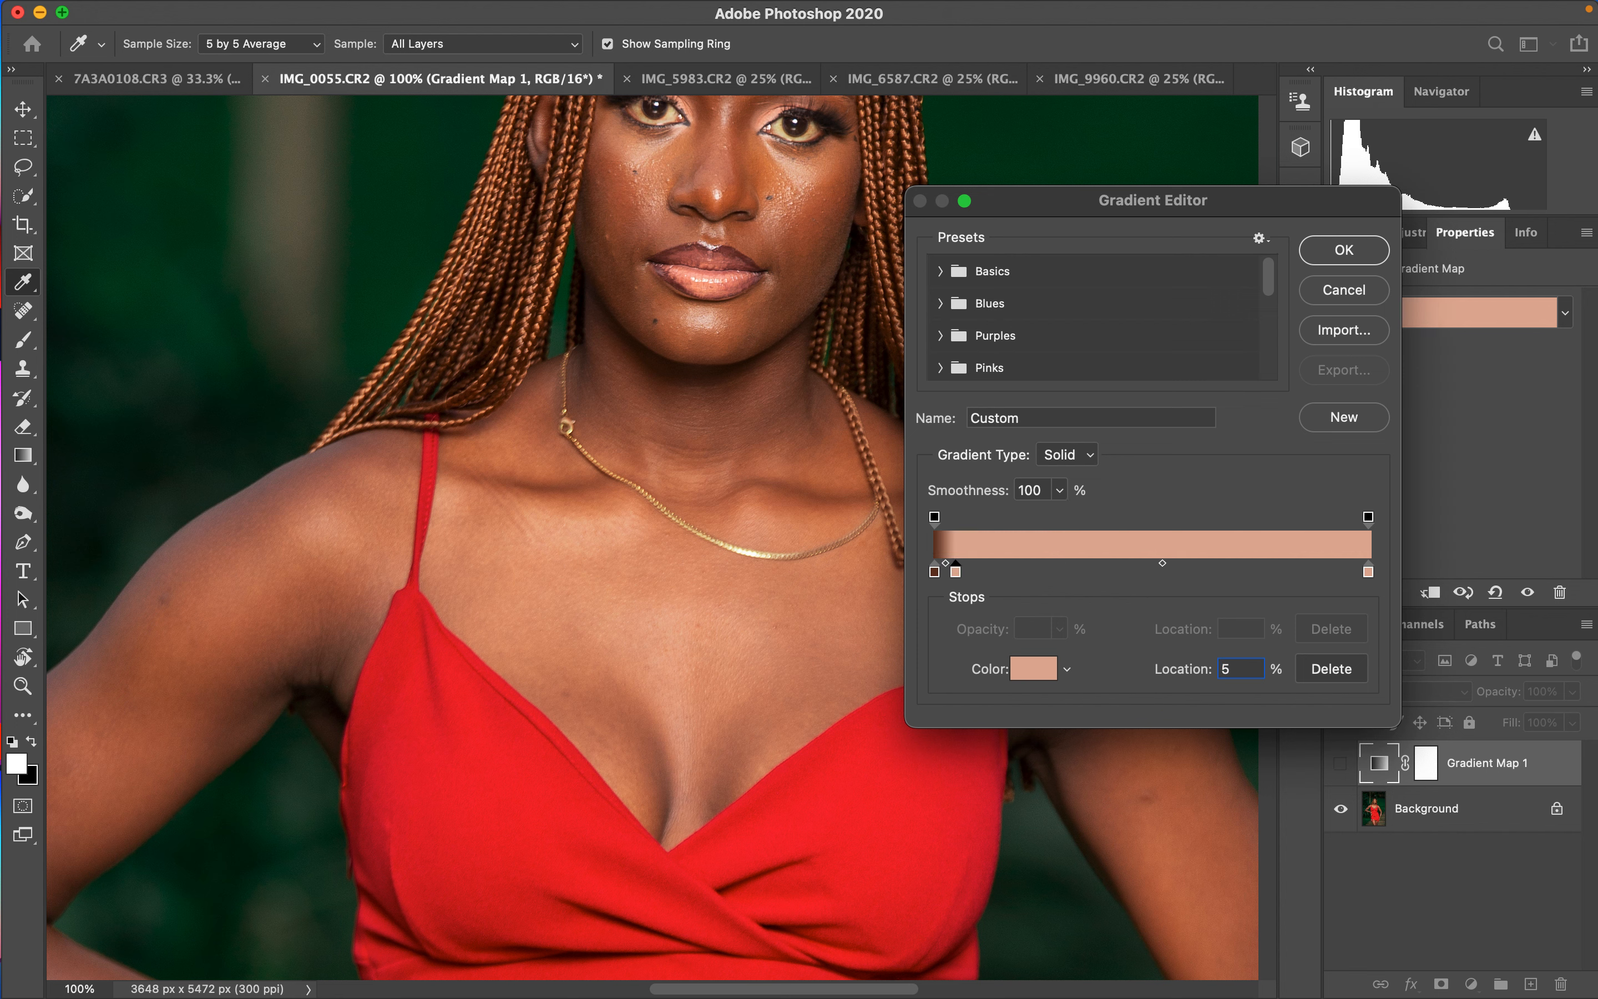
{"action": "type", "text": "0"}
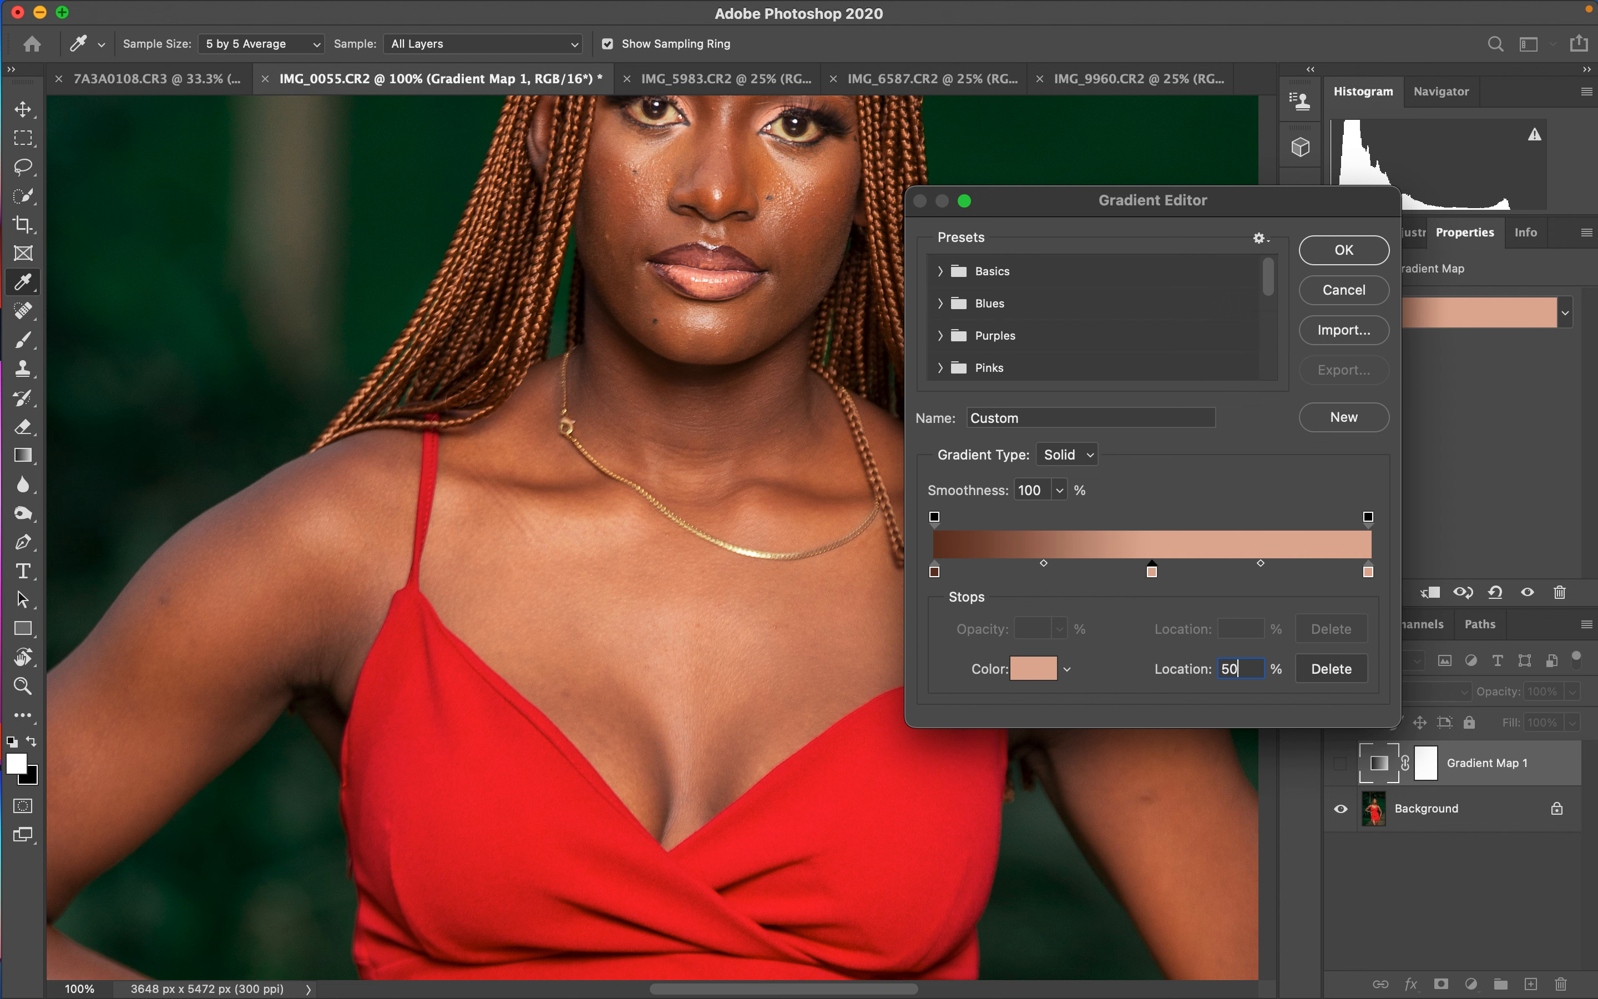
{"action": "left_click", "coordinate": [1033, 669]}
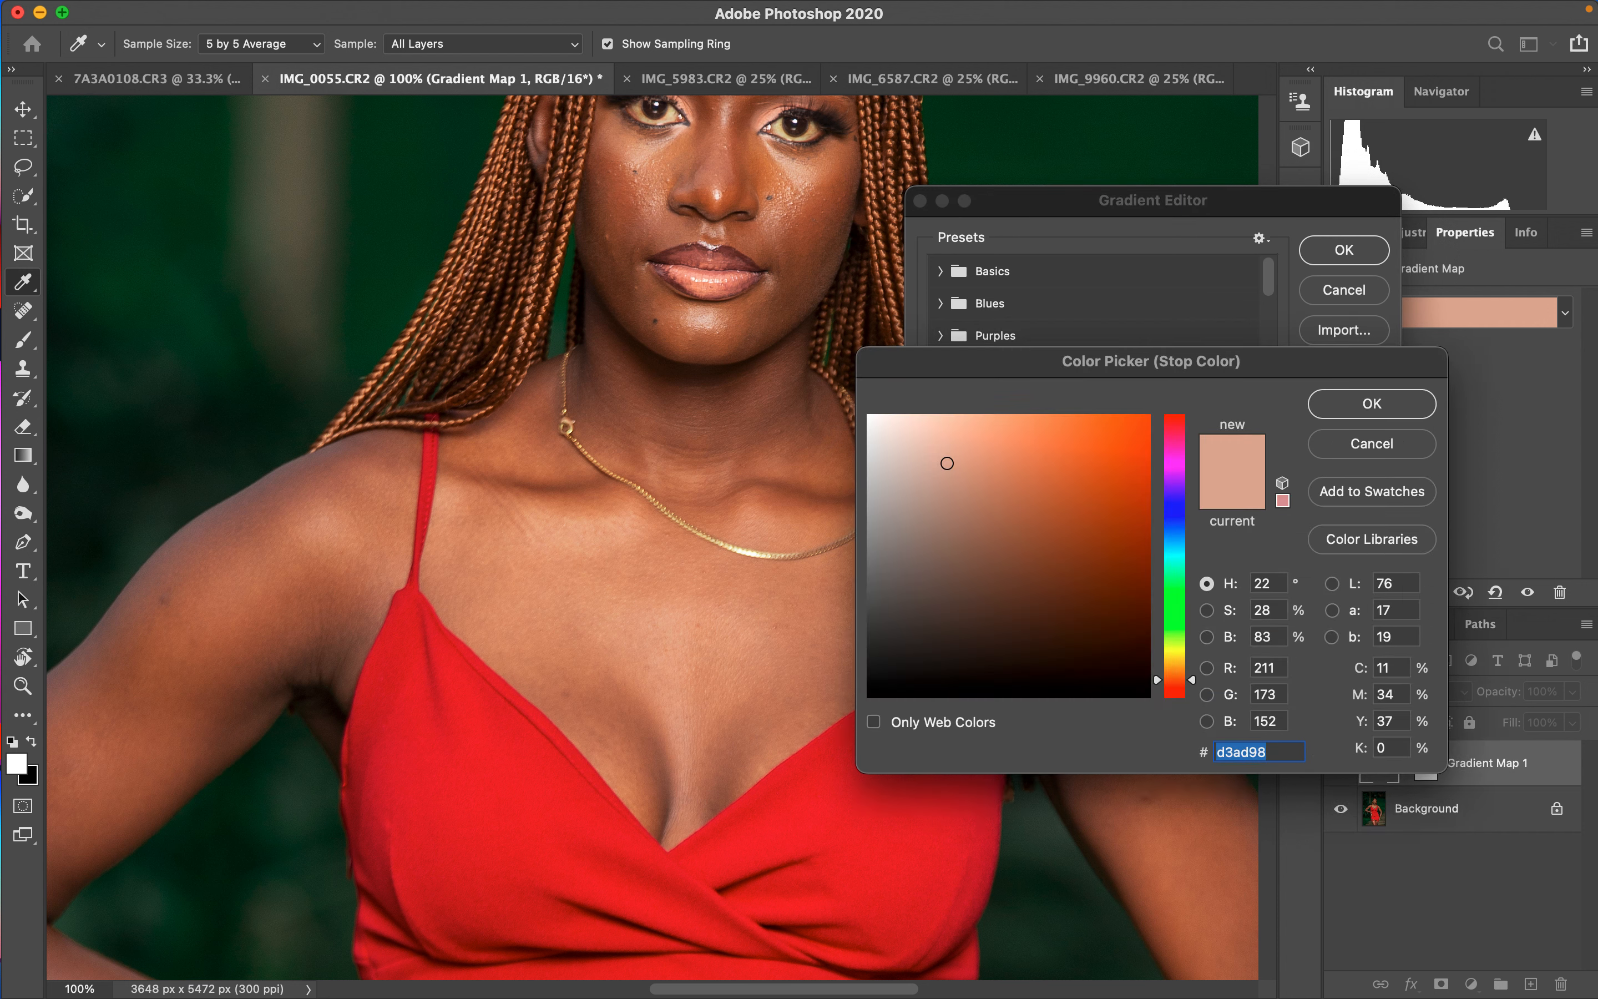
{"action": "left_click_drag", "start_coordinate": [947, 463], "coordinate": [979, 461]}
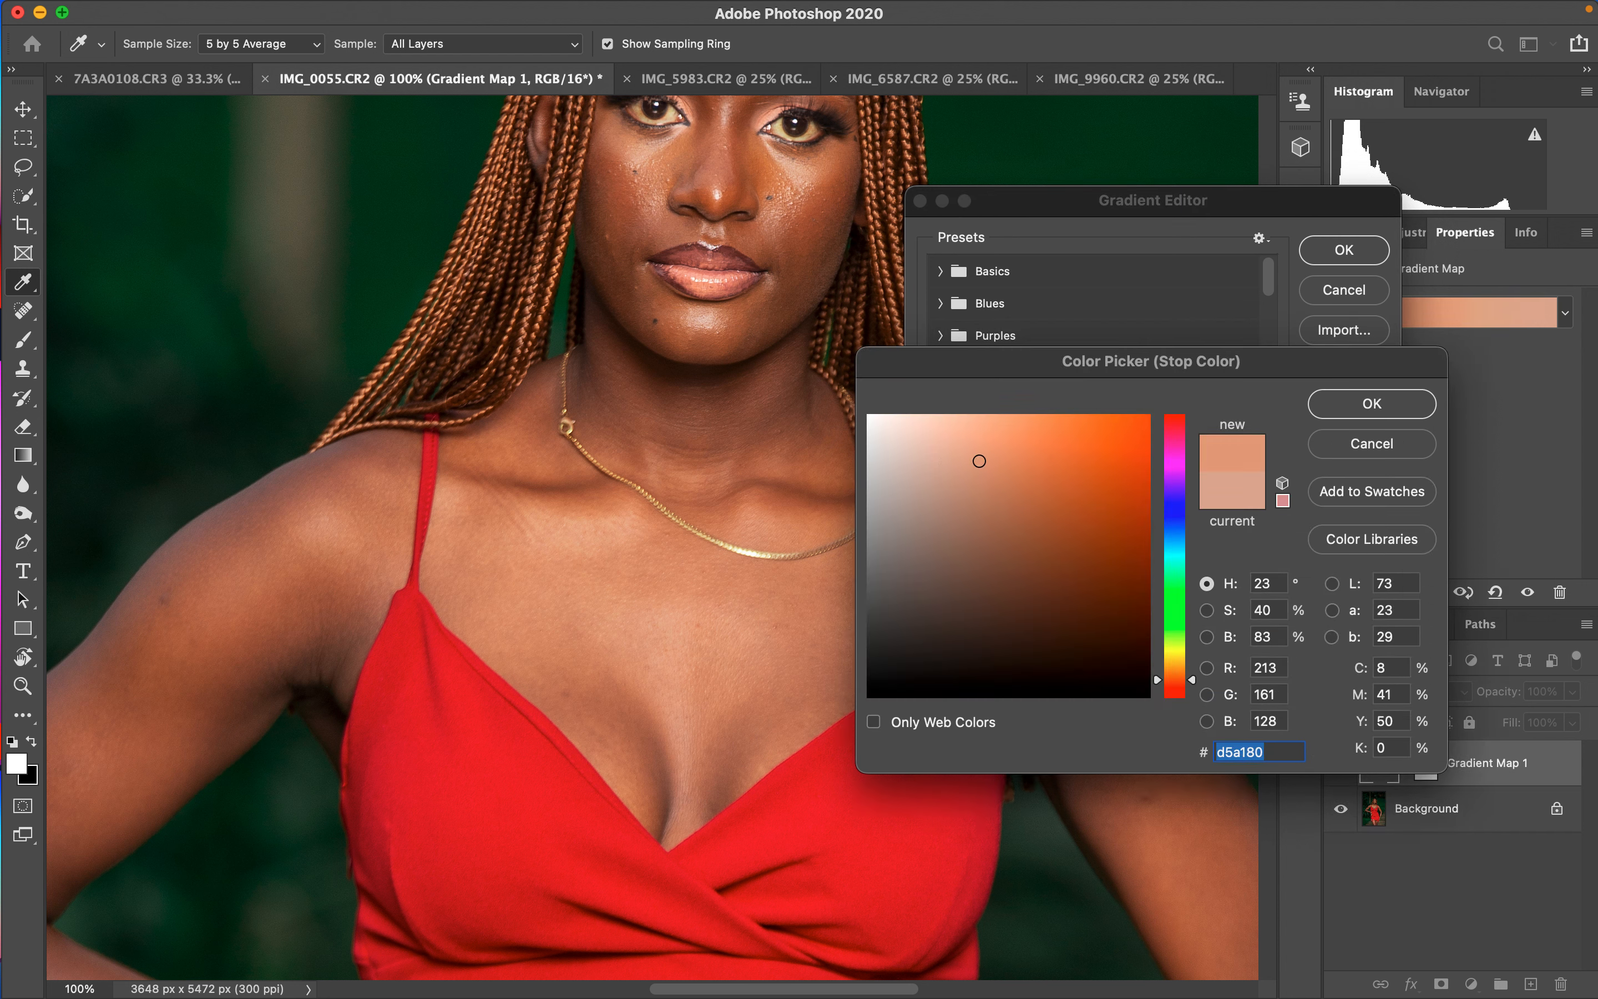
{"action": "left_click_drag", "start_coordinate": [980, 461], "coordinate": [998, 469]}
{"action": "key", "text": "Return"}
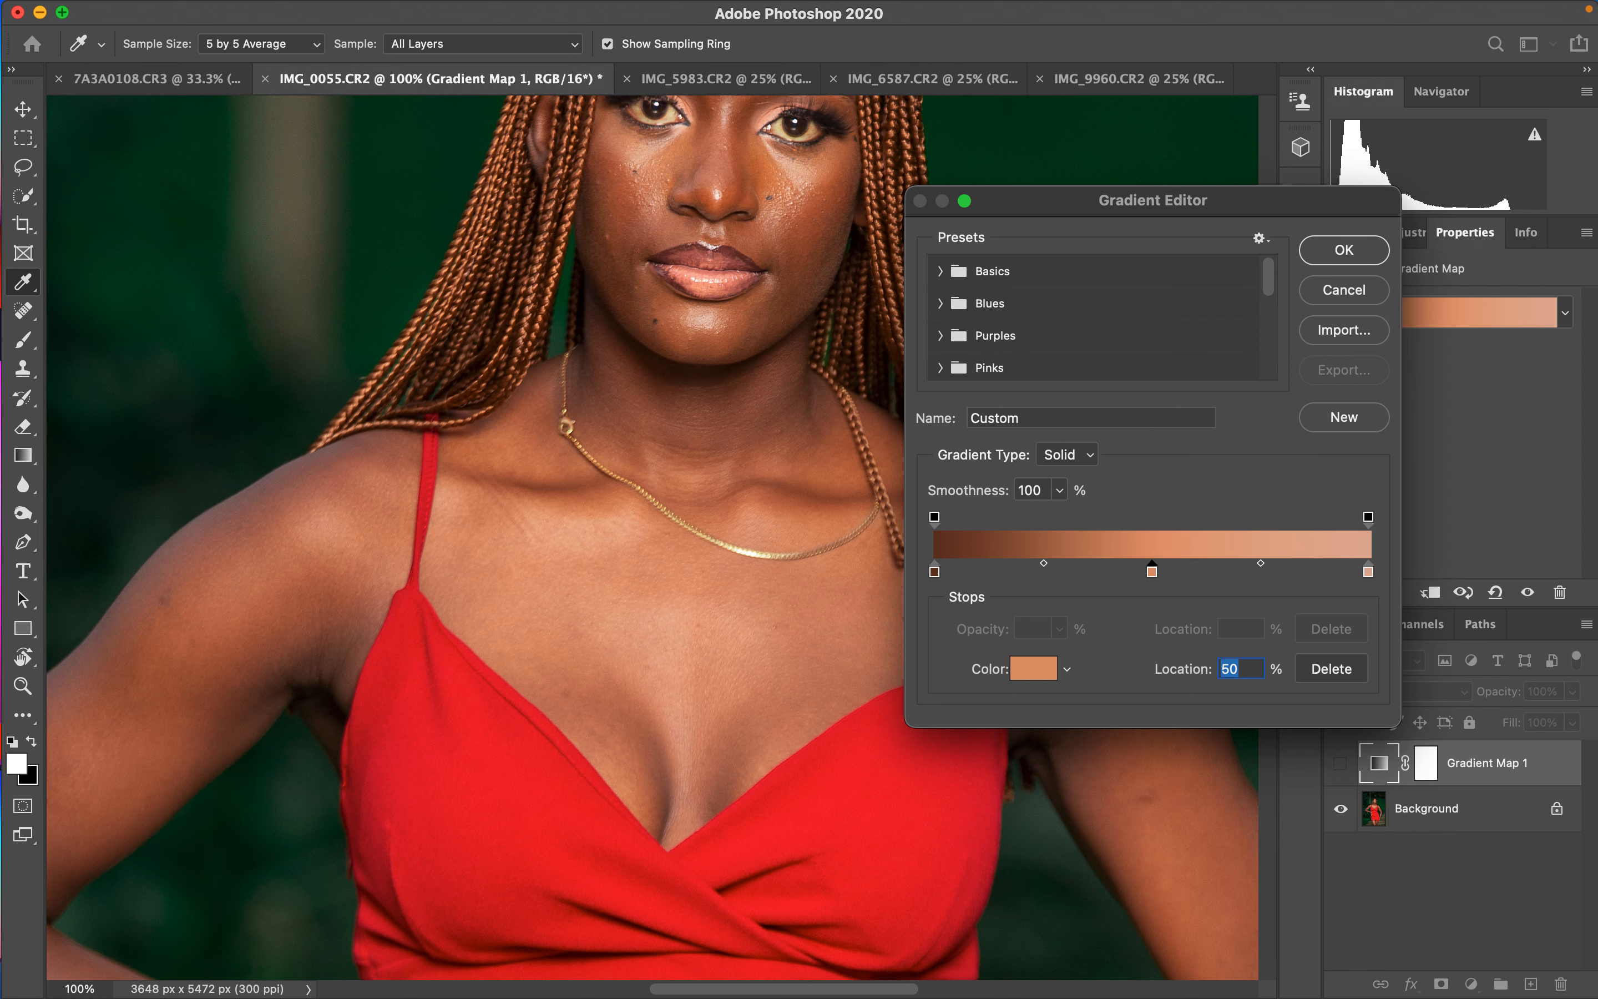
{"action": "key", "text": "Return"}
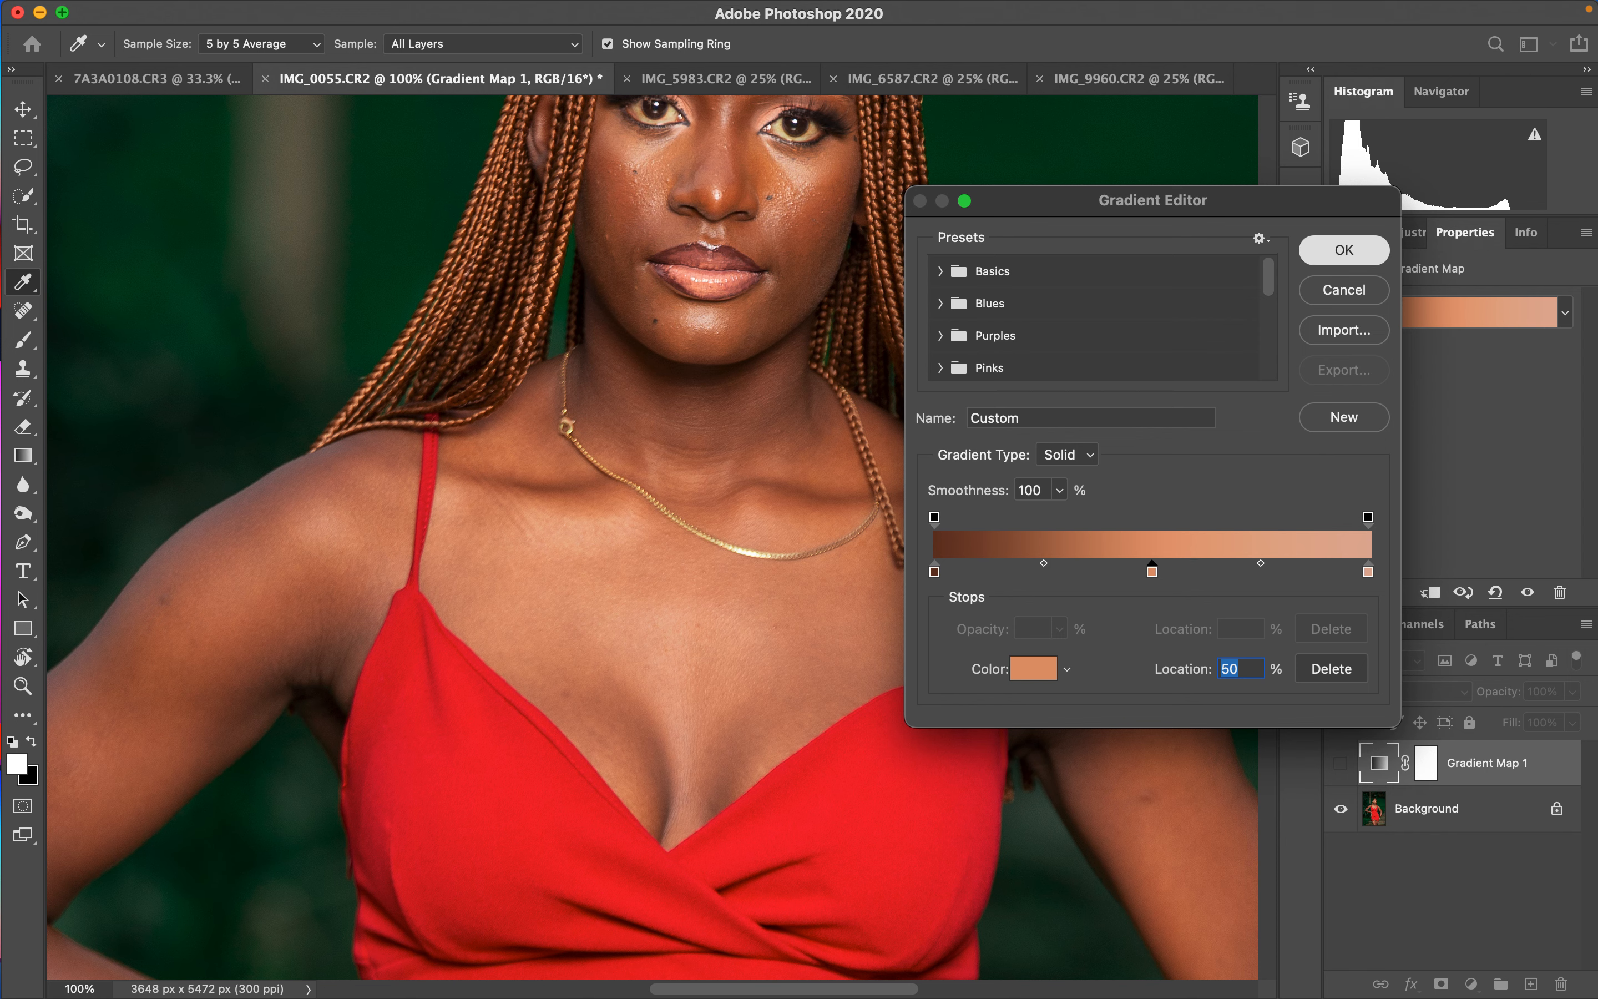
- Show the Gradient Map layer and invert its mask to black, with the Brush tool ready
{"action": "key", "text": "b"}
{"action": "left_click", "coordinate": [1340, 763]}
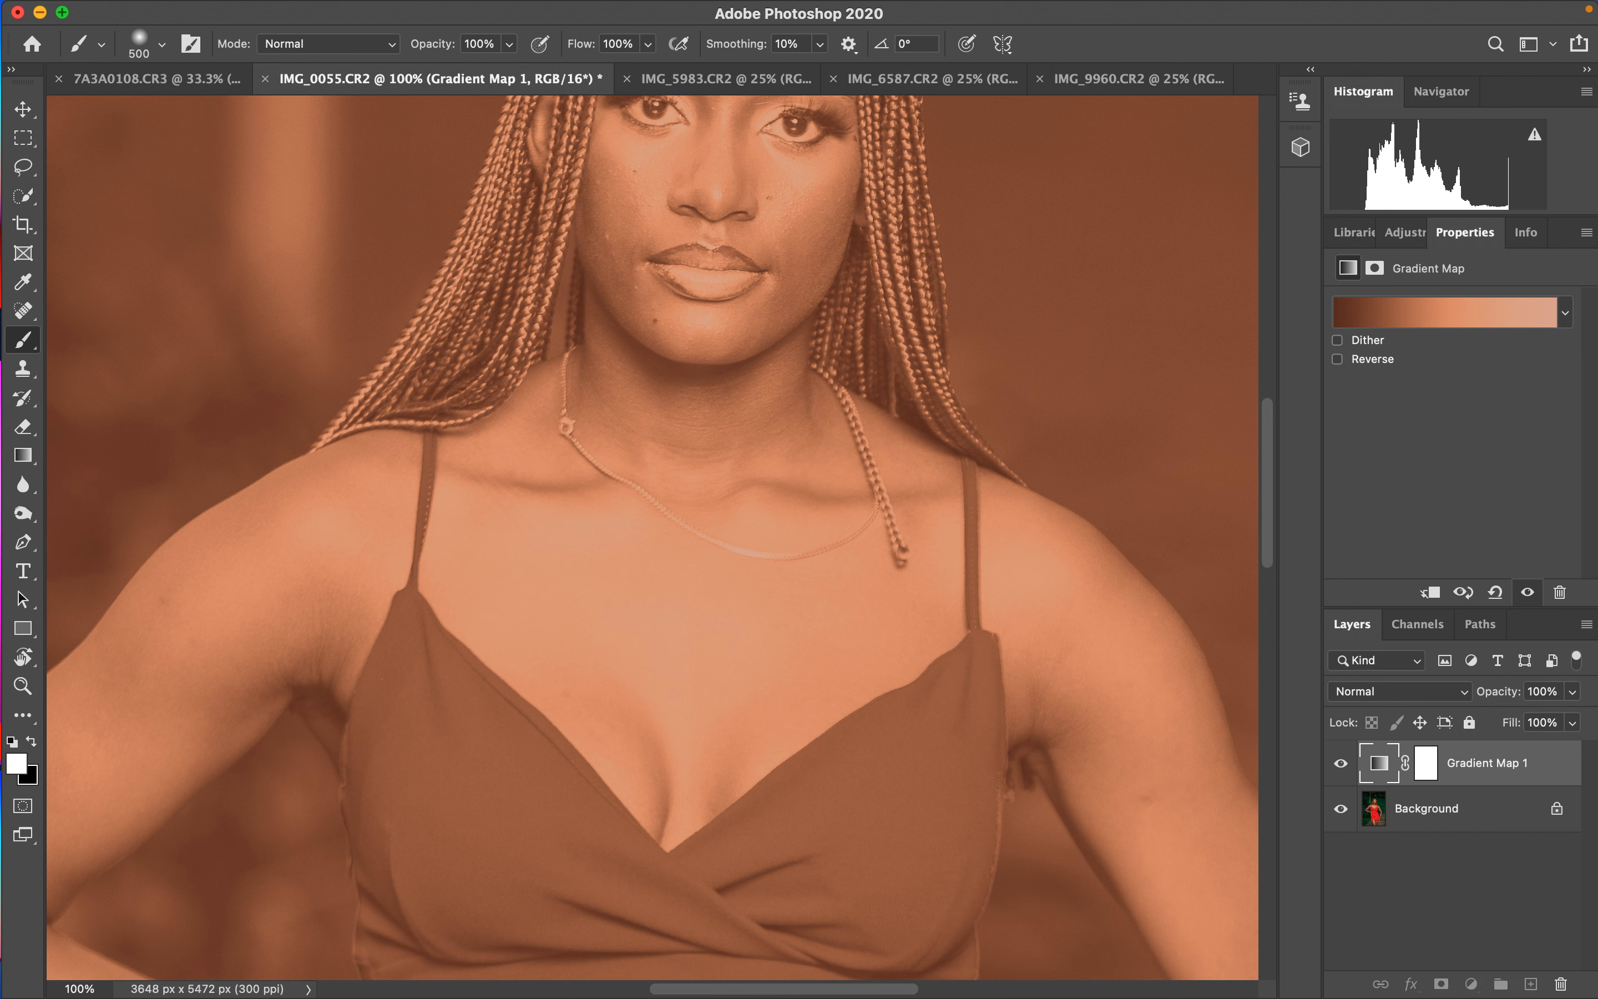
{"action": "left_click", "coordinate": [1425, 763]}
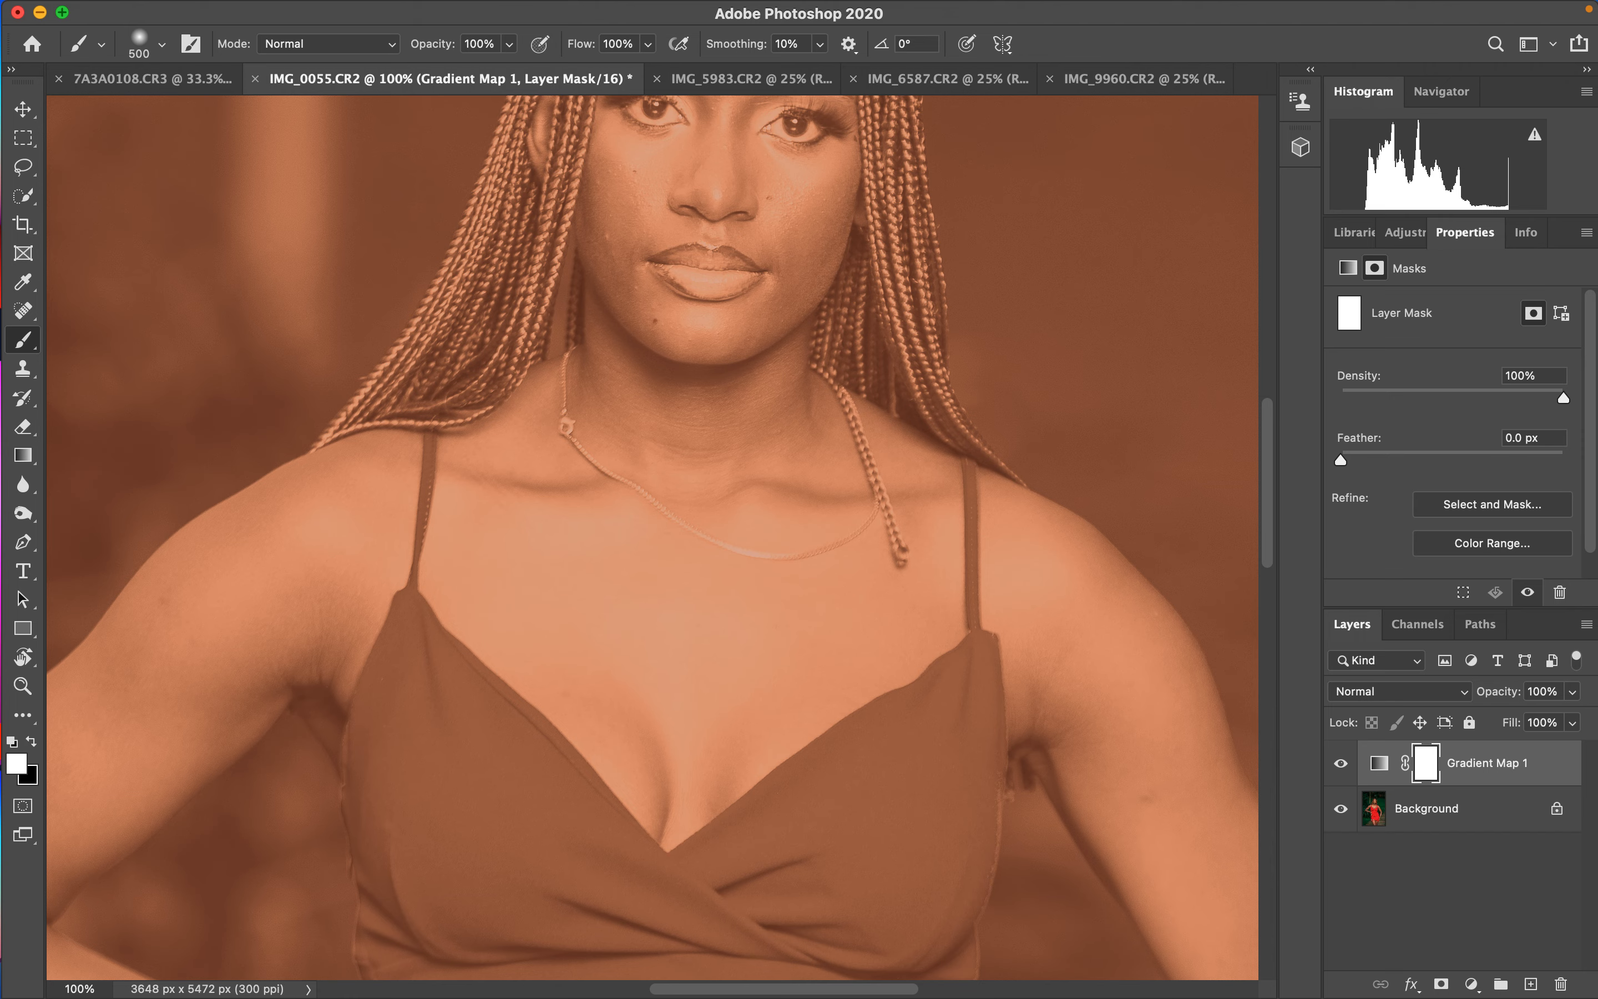
{"action": "key", "text": "super+i"}
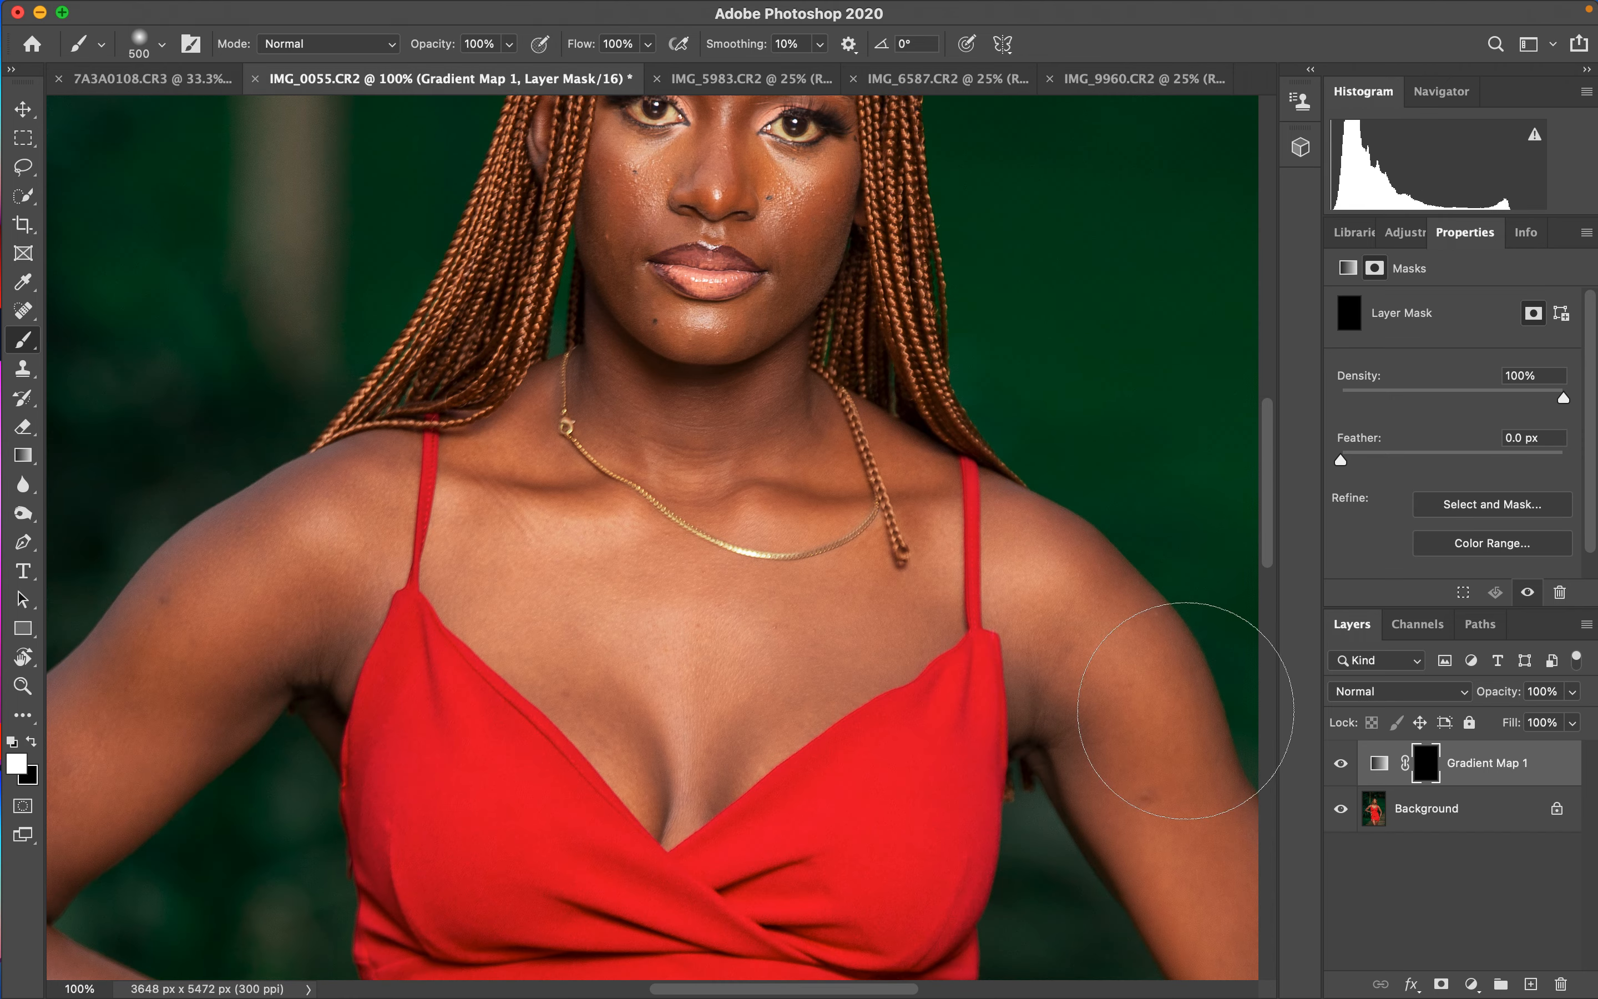
- Set the Gradient Map layer's blend mode to Color after undoing a trial brush stroke on the chest
{"action": "mouse_move", "coordinate": [647, 502]}
{"action": "left_mouse_down"}
{"action": "mouse_move", "coordinate": [639, 559]}
{"action": "mouse_move", "coordinate": [654, 565]}
{"action": "left_mouse_up"}
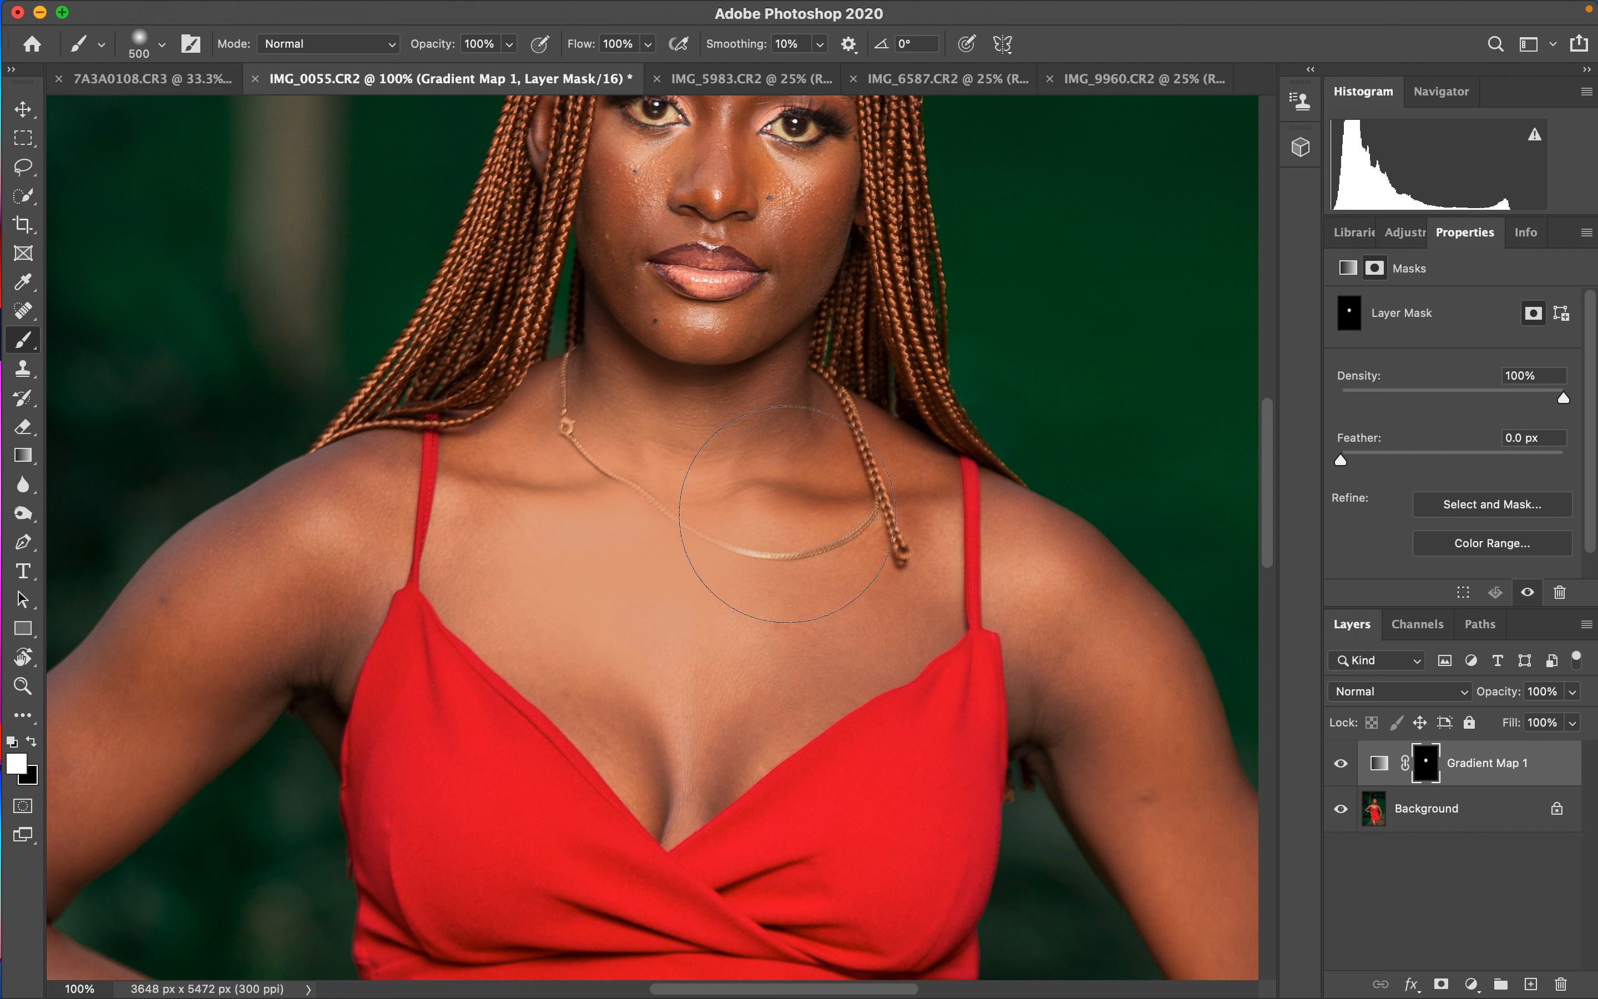
{"action": "key", "text": "super+z"}
{"action": "left_click", "coordinate": [1400, 691]}
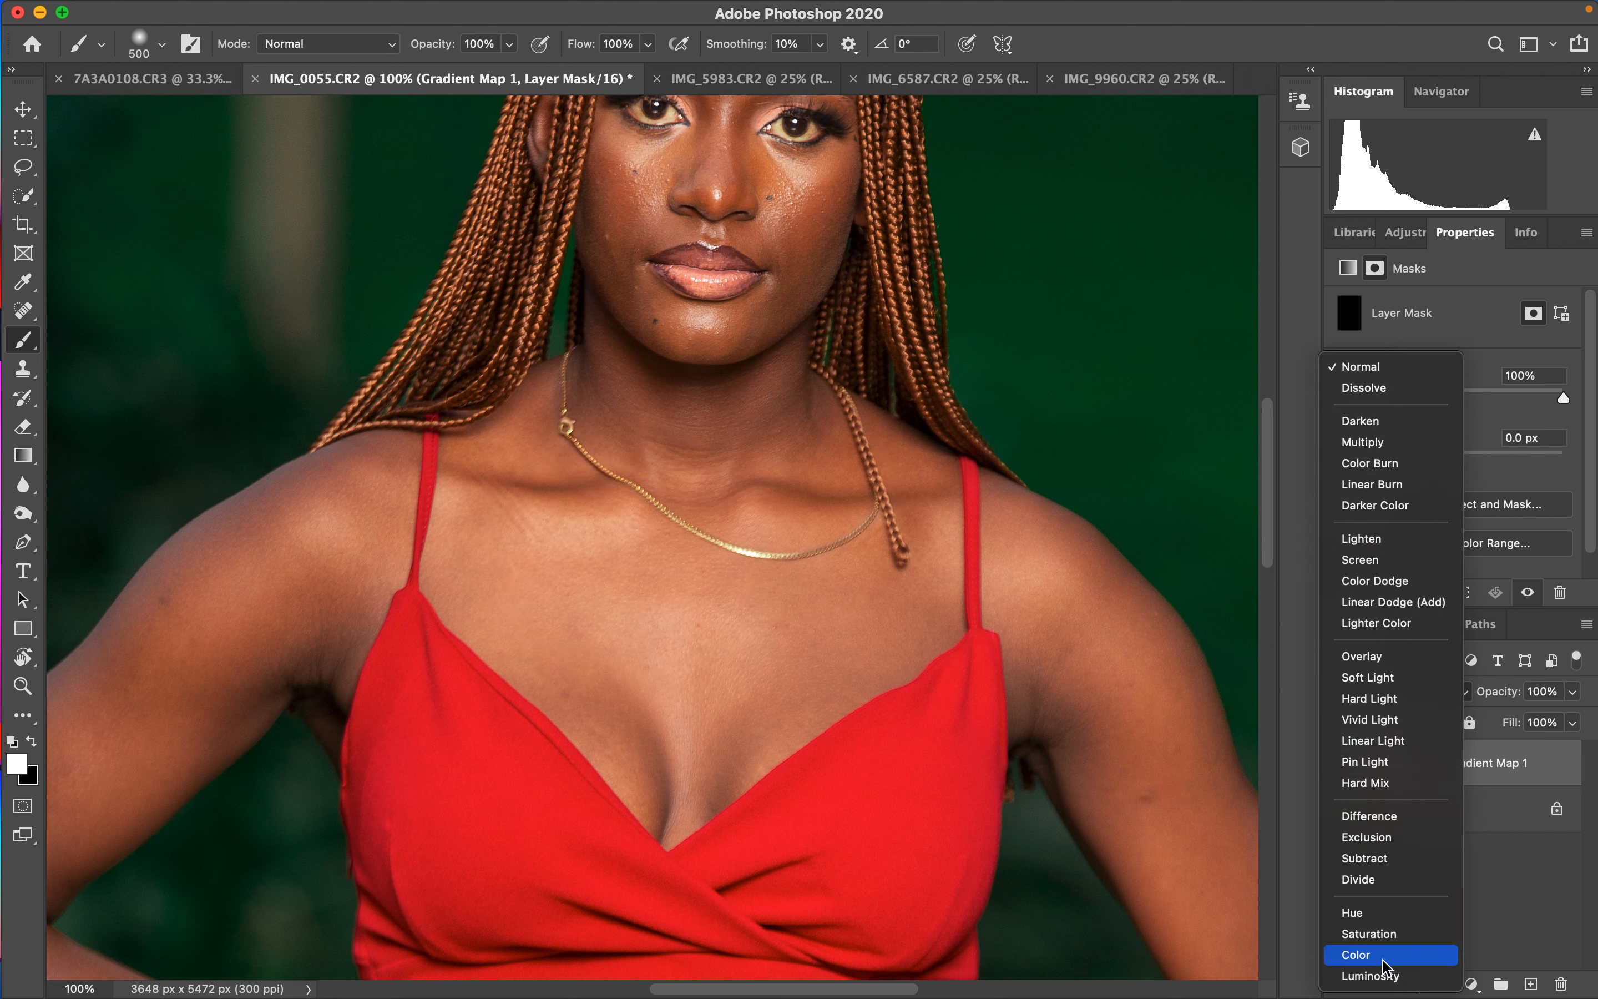
{"action": "left_click", "coordinate": [1367, 954]}
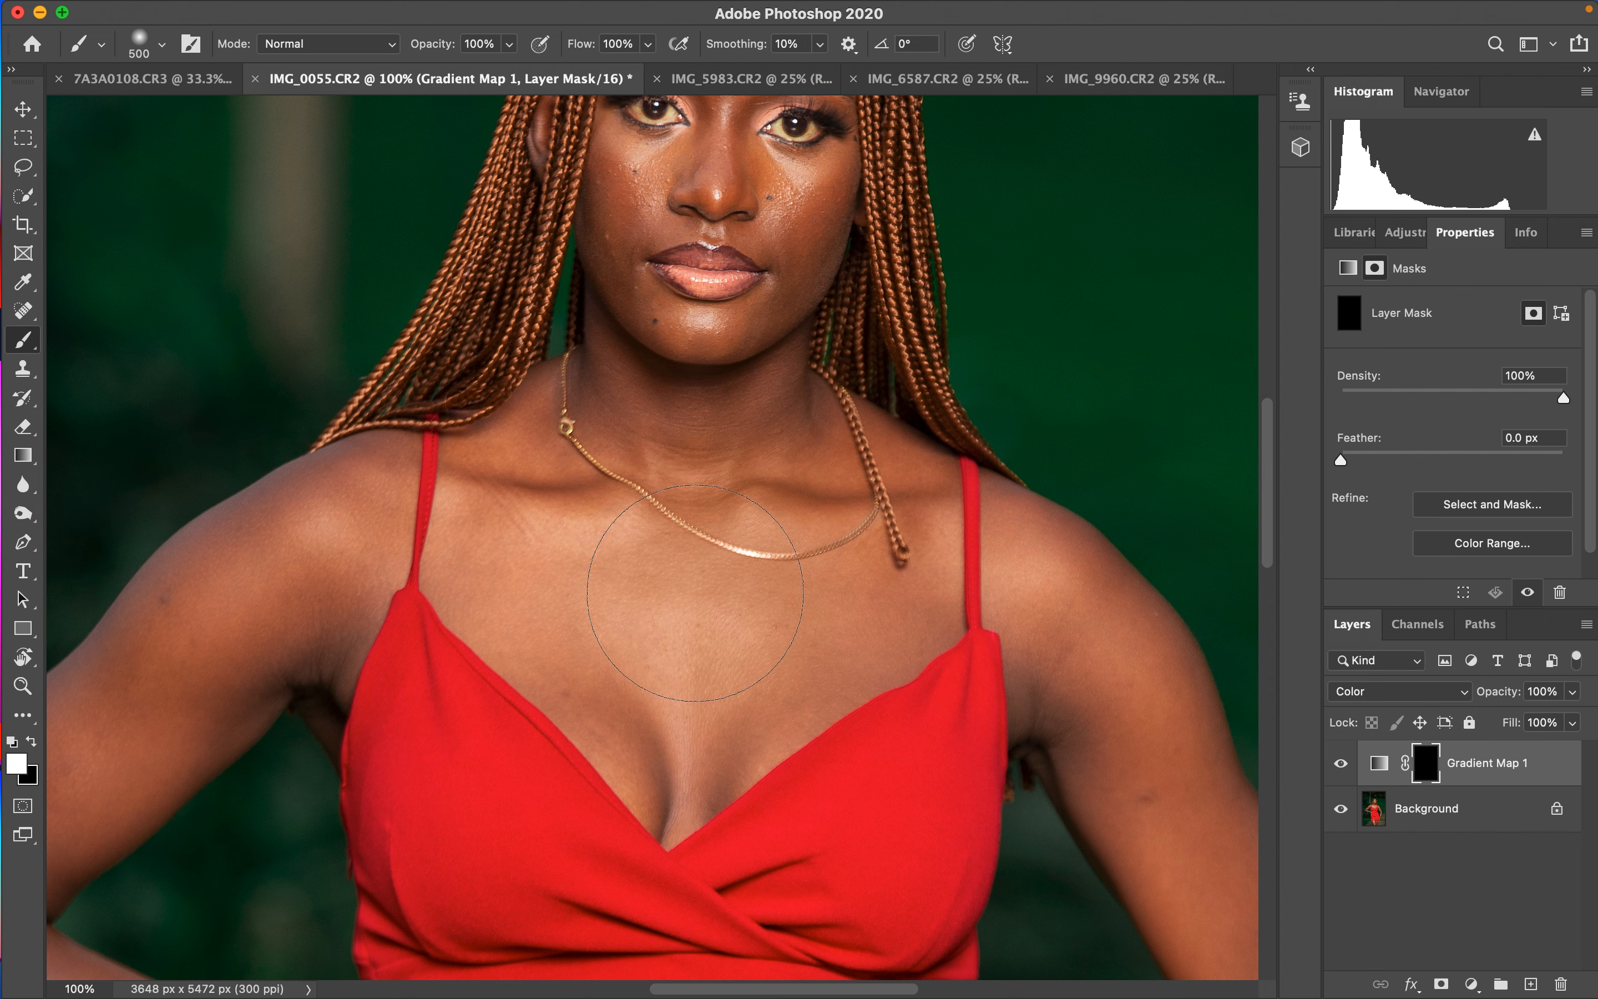
- Reduce the brush to 200 px and paint white on the mask over the chest, neck and right arm
{"action": "left_click", "coordinate": [637, 501]}
{"action": "key", "text": "bracketleft"}
{"action": "key", "text": "bracketleft"}
{"action": "key", "text": "bracketleft"}
{"action": "key", "text": "bracketleft"}
{"action": "key", "text": "super+minus"}
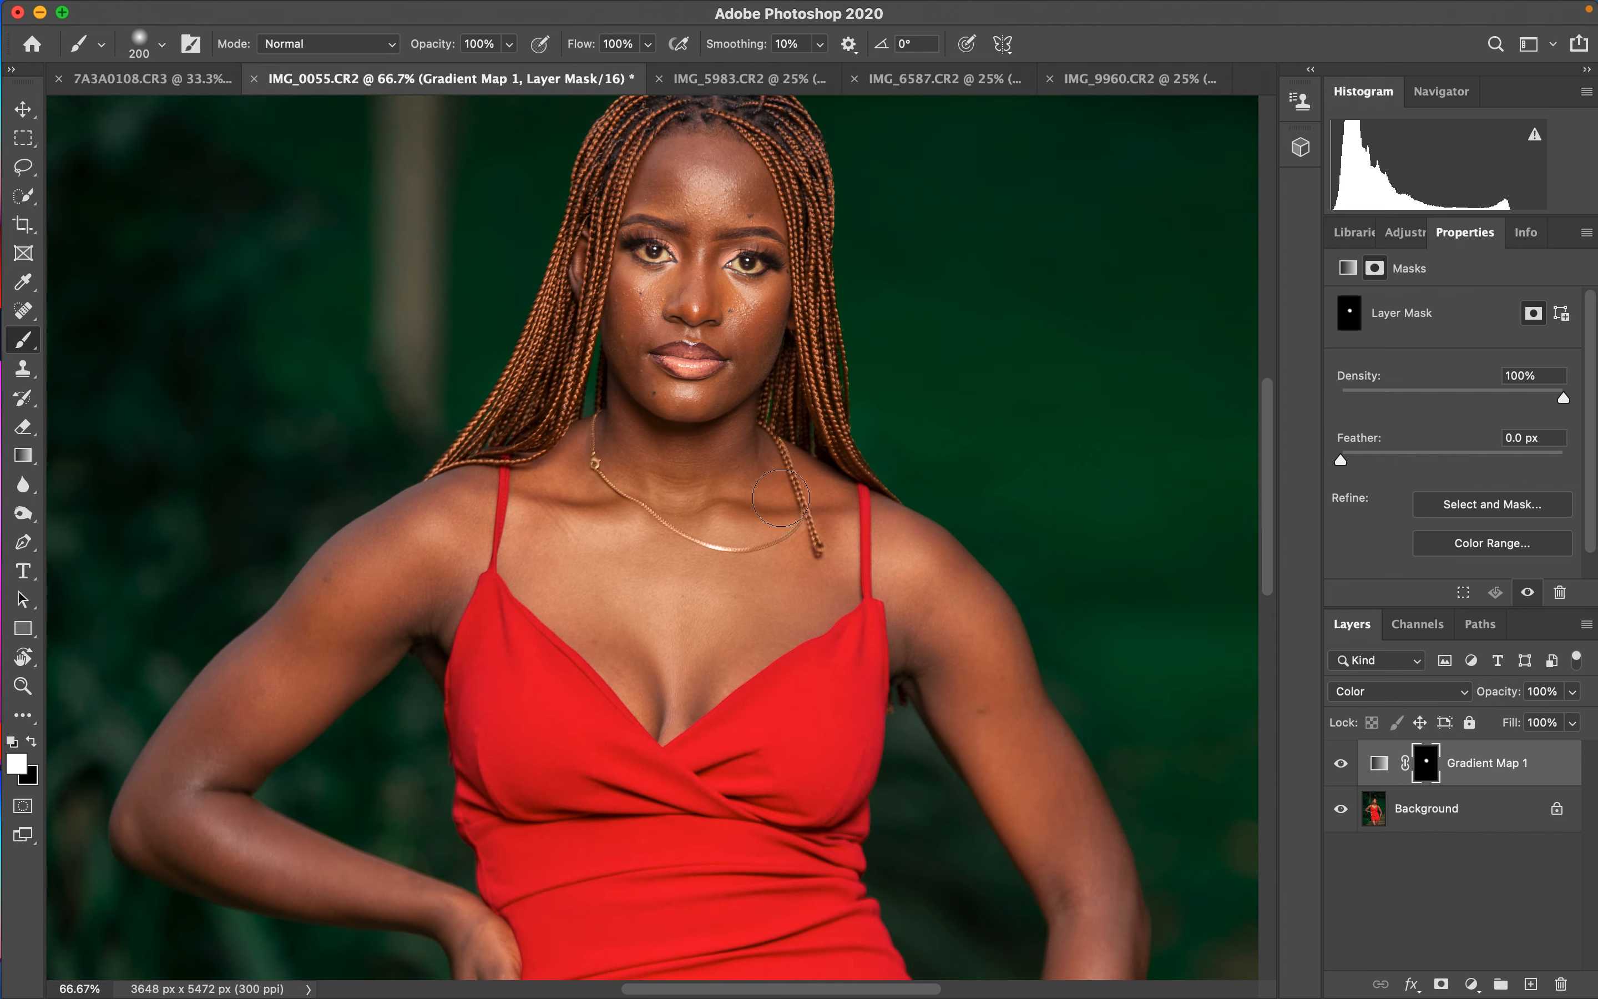
{"action": "mouse_move", "coordinate": [681, 458]}
{"action": "left_mouse_down"}
{"action": "mouse_move", "coordinate": [636, 448]}
{"action": "mouse_move", "coordinate": [684, 456]}
{"action": "mouse_move", "coordinate": [635, 374]}
{"action": "mouse_move", "coordinate": [633, 306]}
{"action": "mouse_move", "coordinate": [695, 267]}
{"action": "mouse_move", "coordinate": [677, 192]}
{"action": "mouse_move", "coordinate": [710, 156]}
{"action": "mouse_move", "coordinate": [742, 197]}
{"action": "mouse_move", "coordinate": [713, 194]}
{"action": "mouse_move", "coordinate": [738, 311]}
{"action": "mouse_move", "coordinate": [769, 310]}
{"action": "mouse_move", "coordinate": [761, 351]}
{"action": "mouse_move", "coordinate": [666, 455]}
{"action": "mouse_move", "coordinate": [542, 521]}
{"action": "mouse_move", "coordinate": [553, 491]}
{"action": "mouse_move", "coordinate": [637, 604]}
{"action": "mouse_move", "coordinate": [715, 583]}
{"action": "mouse_move", "coordinate": [748, 597]}
{"action": "mouse_move", "coordinate": [670, 657]}
{"action": "mouse_move", "coordinate": [665, 691]}
{"action": "mouse_move", "coordinate": [683, 690]}
{"action": "mouse_move", "coordinate": [793, 605]}
{"action": "mouse_move", "coordinate": [787, 578]}
{"action": "mouse_move", "coordinate": [831, 530]}
{"action": "mouse_move", "coordinate": [814, 506]}
{"action": "mouse_move", "coordinate": [829, 535]}
{"action": "mouse_move", "coordinate": [816, 510]}
{"action": "mouse_move", "coordinate": [935, 597]}
{"action": "mouse_move", "coordinate": [952, 641]}
{"action": "mouse_move", "coordinate": [961, 629]}
{"action": "mouse_move", "coordinate": [1093, 875]}
{"action": "left_mouse_up"}
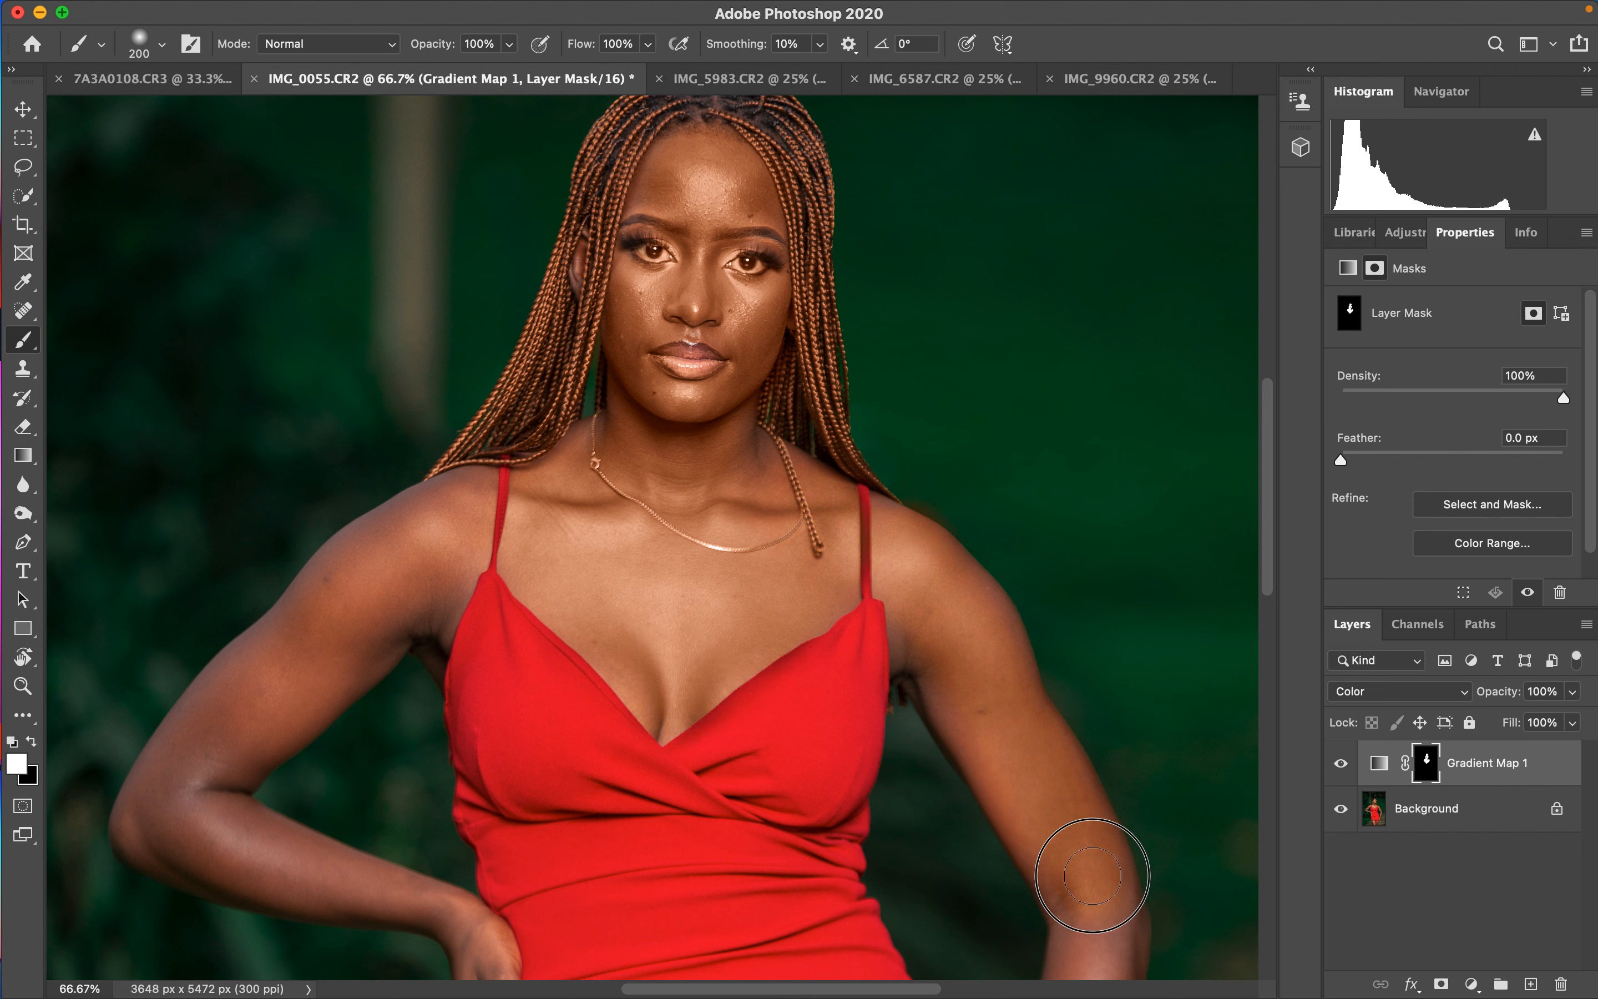
- Paint the Gradient Map mask white over both arms and shoulders to reveal the new skin tone
{"action": "key", "text": "super+minus"}
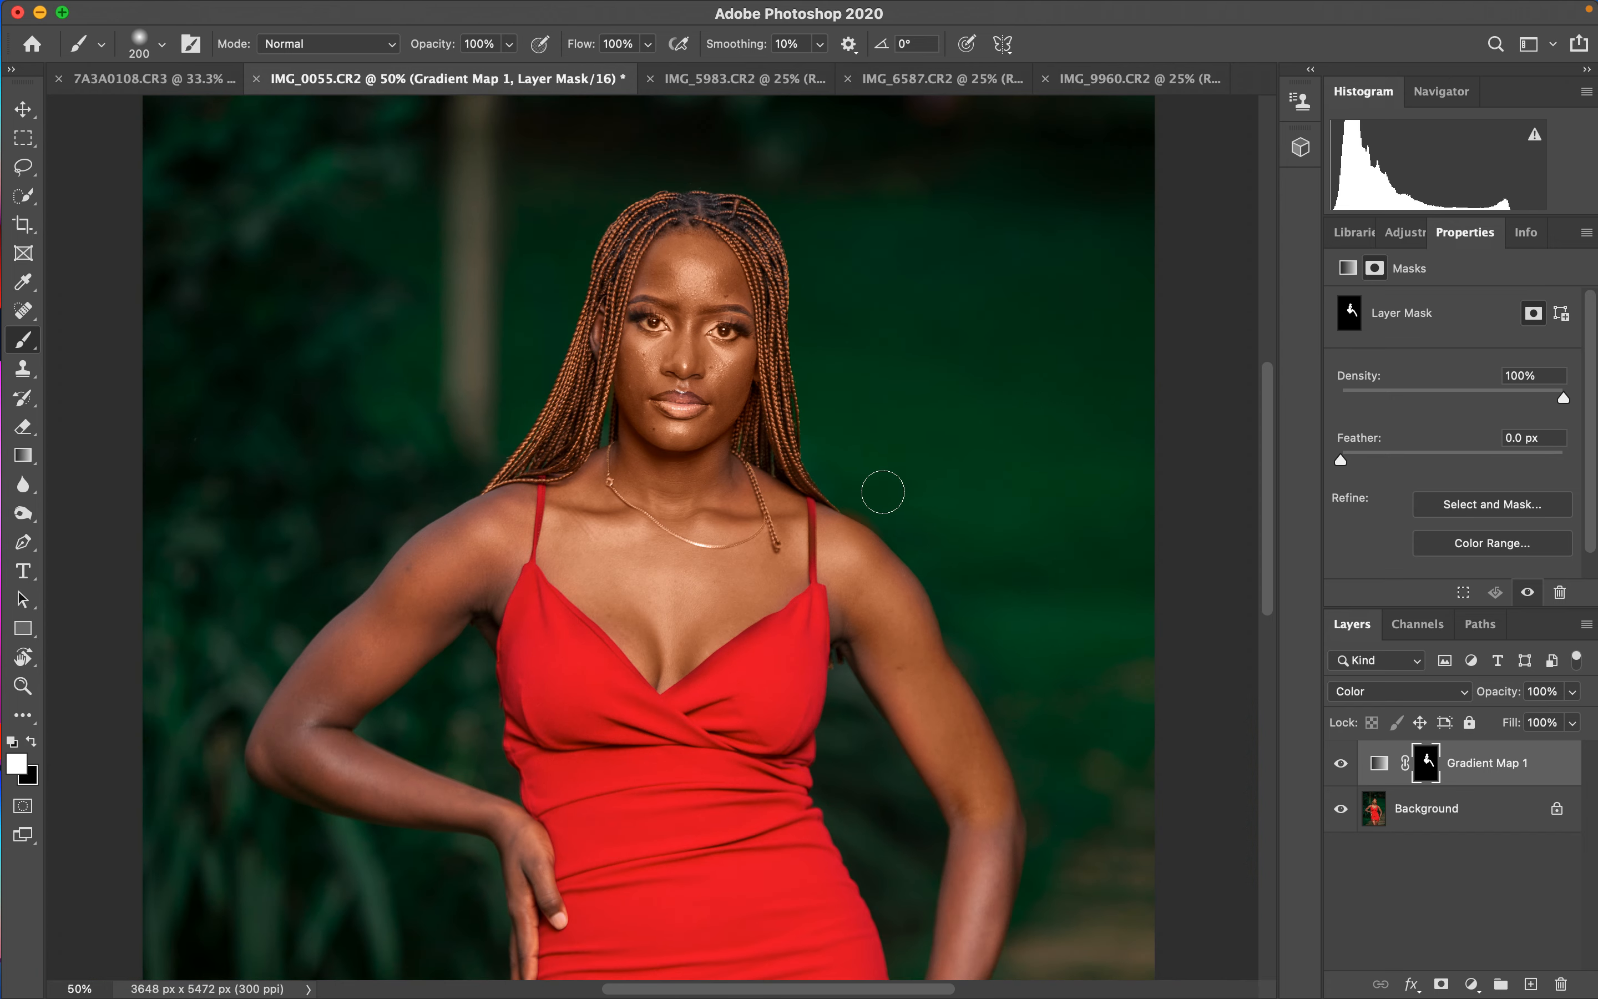
{"action": "key", "text": "super+minus"}
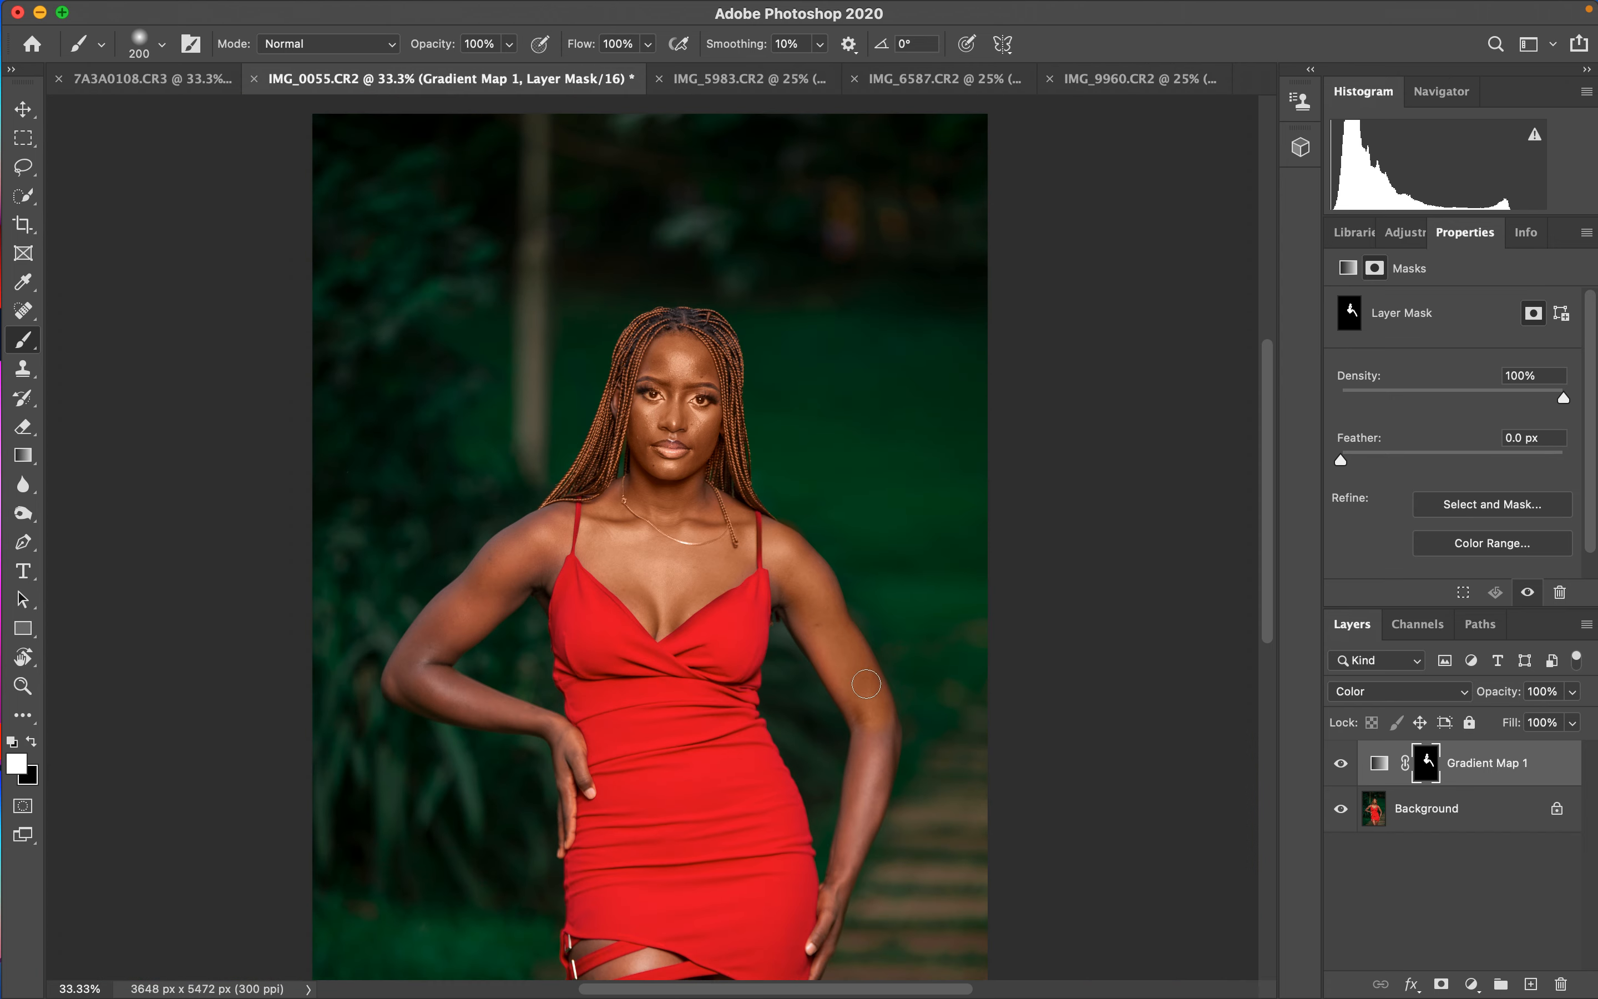
{"action": "mouse_move", "coordinate": [866, 683]}
{"action": "left_mouse_down"}
{"action": "mouse_move", "coordinate": [865, 792]}
{"action": "mouse_move", "coordinate": [832, 912]}
{"action": "mouse_move", "coordinate": [870, 716]}
{"action": "mouse_move", "coordinate": [785, 559]}
{"action": "left_mouse_up"}
{"action": "mouse_move", "coordinate": [542, 533]}
{"action": "left_mouse_down"}
{"action": "mouse_move", "coordinate": [406, 674]}
{"action": "mouse_move", "coordinate": [554, 737]}
{"action": "mouse_move", "coordinate": [567, 828]}
{"action": "mouse_move", "coordinate": [567, 770]}
{"action": "mouse_move", "coordinate": [521, 723]}
{"action": "mouse_move", "coordinate": [400, 680]}
{"action": "mouse_move", "coordinate": [468, 595]}
{"action": "mouse_move", "coordinate": [482, 607]}
{"action": "mouse_move", "coordinate": [547, 553]}
{"action": "mouse_move", "coordinate": [559, 514]}
{"action": "mouse_move", "coordinate": [657, 480]}
{"action": "mouse_move", "coordinate": [629, 503]}
{"action": "mouse_move", "coordinate": [673, 363]}
{"action": "mouse_move", "coordinate": [677, 381]}
{"action": "mouse_move", "coordinate": [692, 377]}
{"action": "mouse_move", "coordinate": [689, 461]}
{"action": "left_mouse_up"}
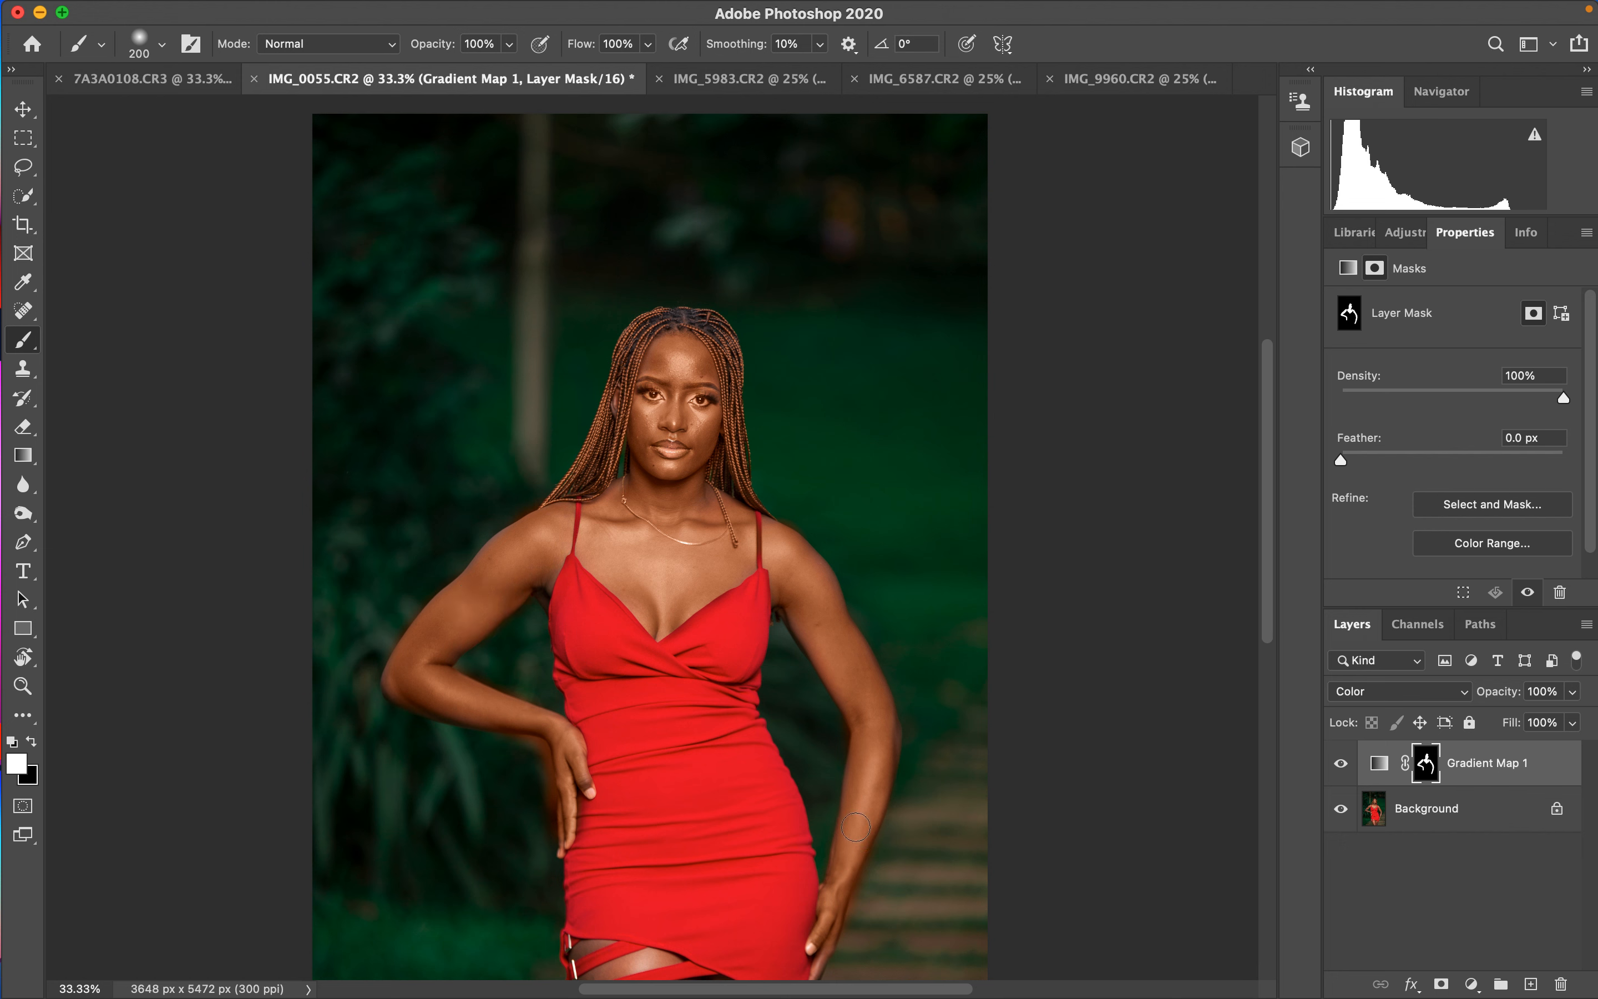
{"action": "left_click_drag", "start_coordinate": [1263, 532], "coordinate": [1263, 693]}
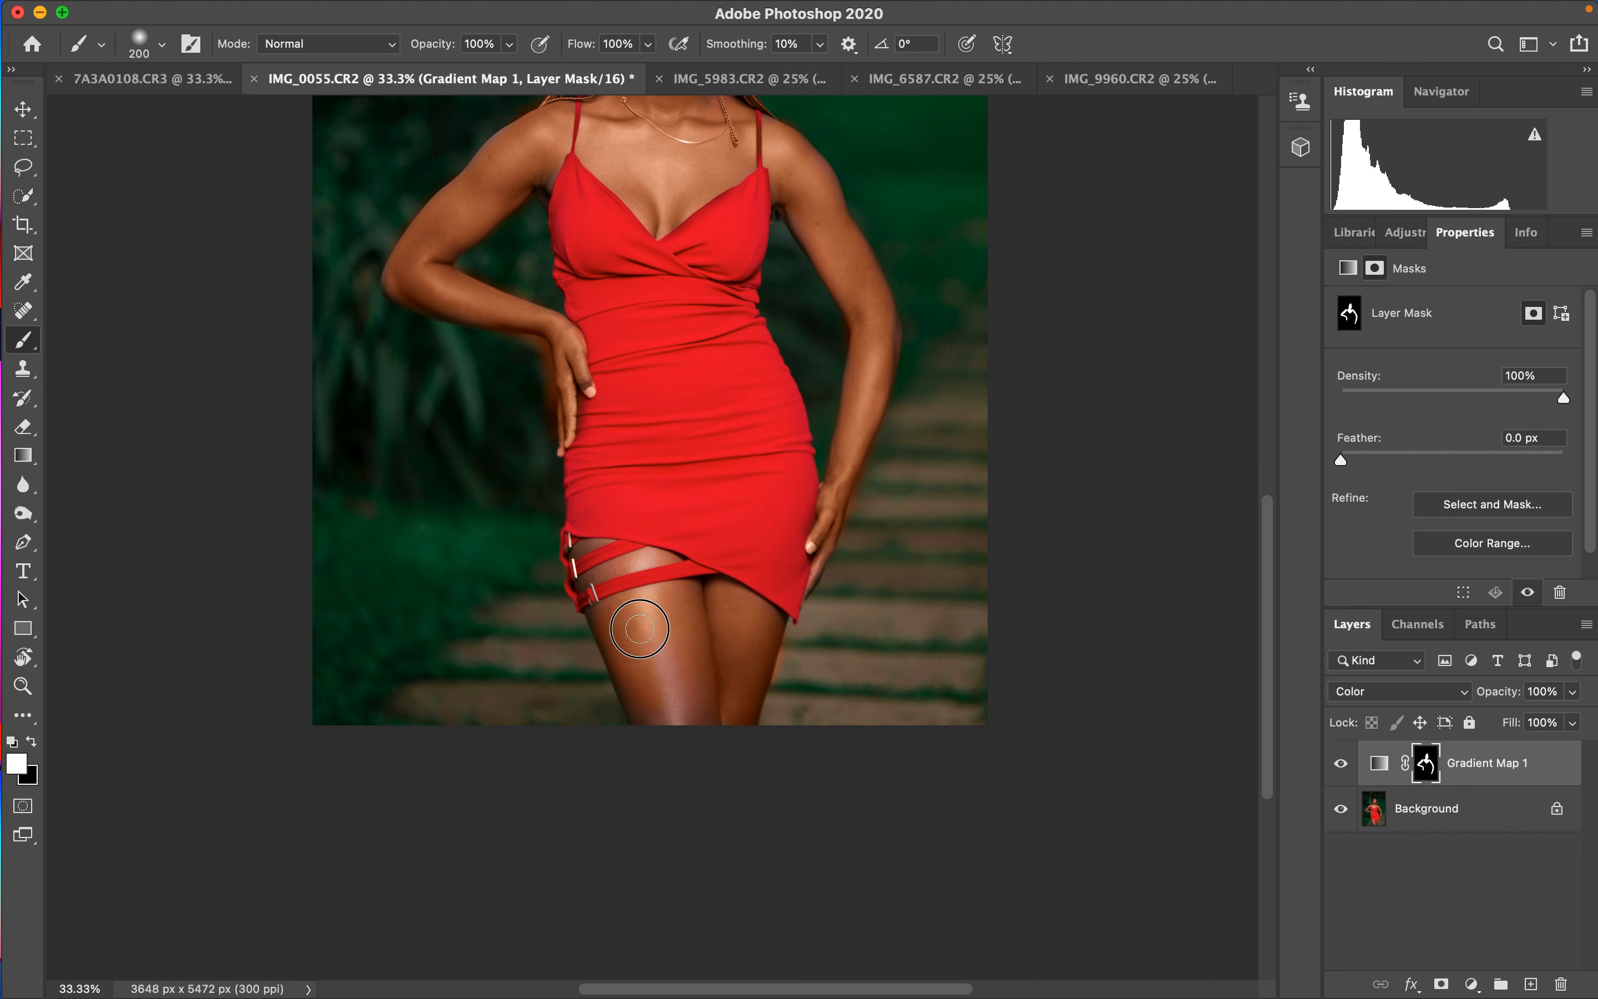
- Paint white on the Gradient Map mask over the legs and the left arm to reveal the skin tone
{"action": "mouse_move", "coordinate": [680, 725]}
{"action": "left_mouse_down"}
{"action": "mouse_move", "coordinate": [701, 675]}
{"action": "mouse_move", "coordinate": [720, 714]}
{"action": "mouse_move", "coordinate": [685, 629]}
{"action": "left_mouse_up"}
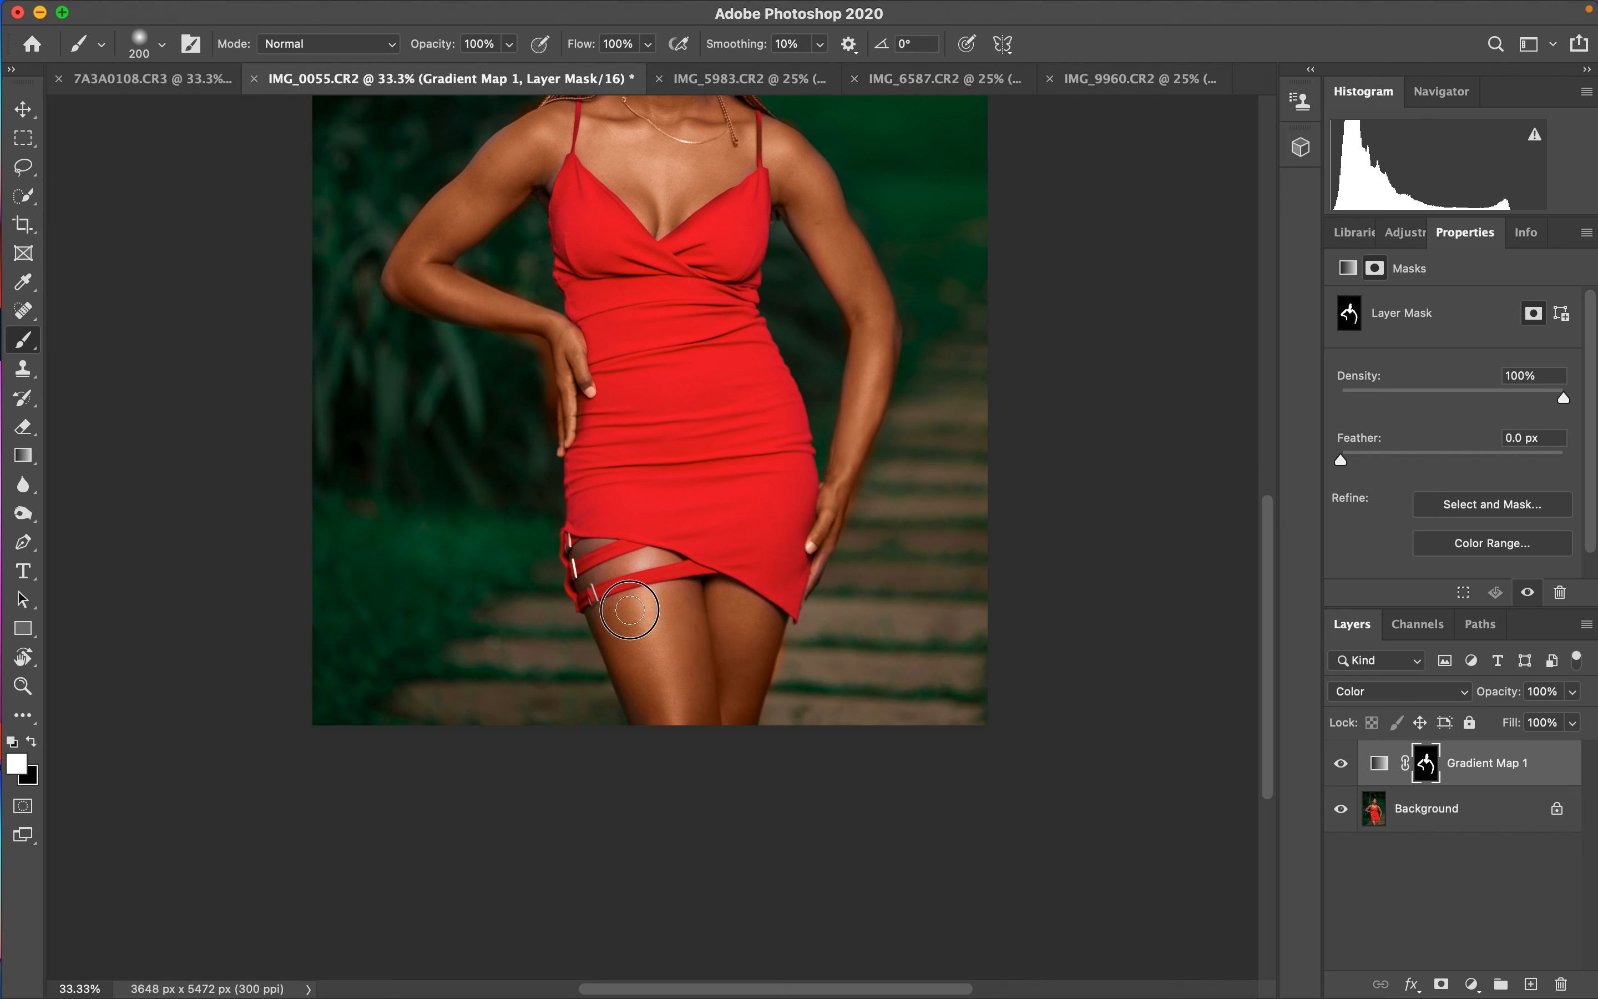
{"action": "mouse_move", "coordinate": [603, 570]}
{"action": "left_mouse_down"}
{"action": "mouse_move", "coordinate": [618, 565]}
{"action": "mouse_move", "coordinate": [591, 554]}
{"action": "mouse_move", "coordinate": [643, 585]}
{"action": "mouse_move", "coordinate": [665, 569]}
{"action": "left_mouse_up"}
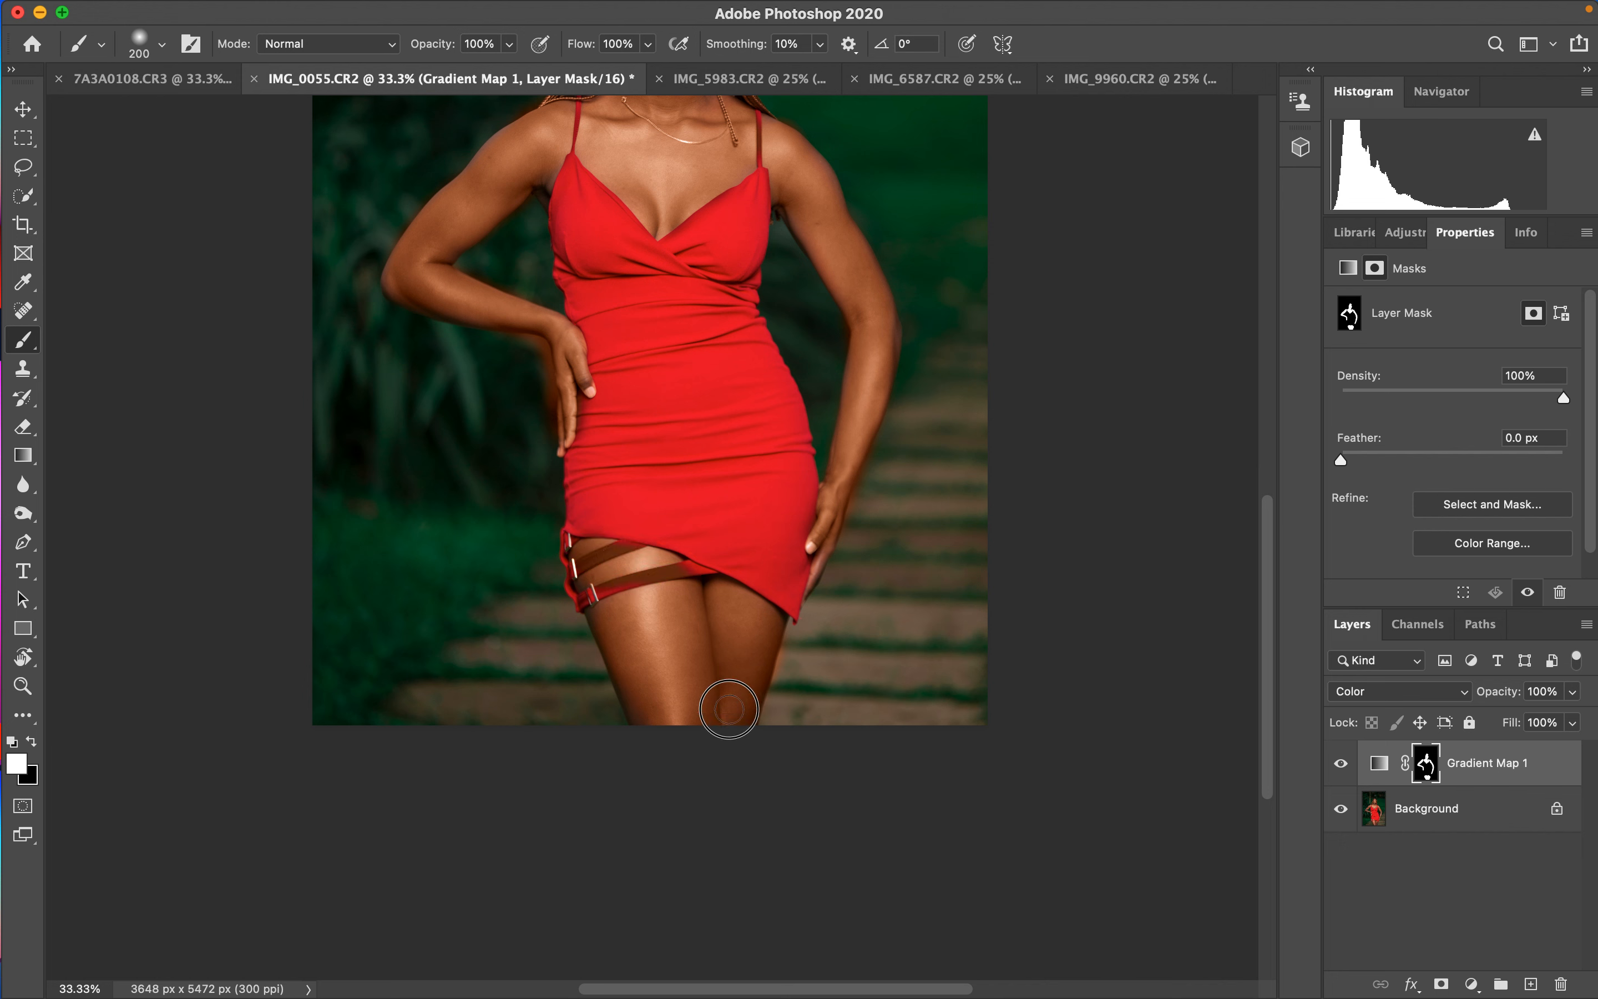
{"action": "mouse_move", "coordinate": [854, 289]}
{"action": "left_mouse_down"}
{"action": "mouse_move", "coordinate": [885, 340]}
{"action": "mouse_move", "coordinate": [830, 266]}
{"action": "mouse_move", "coordinate": [802, 193]}
{"action": "mouse_move", "coordinate": [824, 207]}
{"action": "mouse_move", "coordinate": [786, 143]}
{"action": "mouse_move", "coordinate": [831, 203]}
{"action": "mouse_move", "coordinate": [888, 353]}
{"action": "mouse_move", "coordinate": [877, 389]}
{"action": "left_mouse_up"}
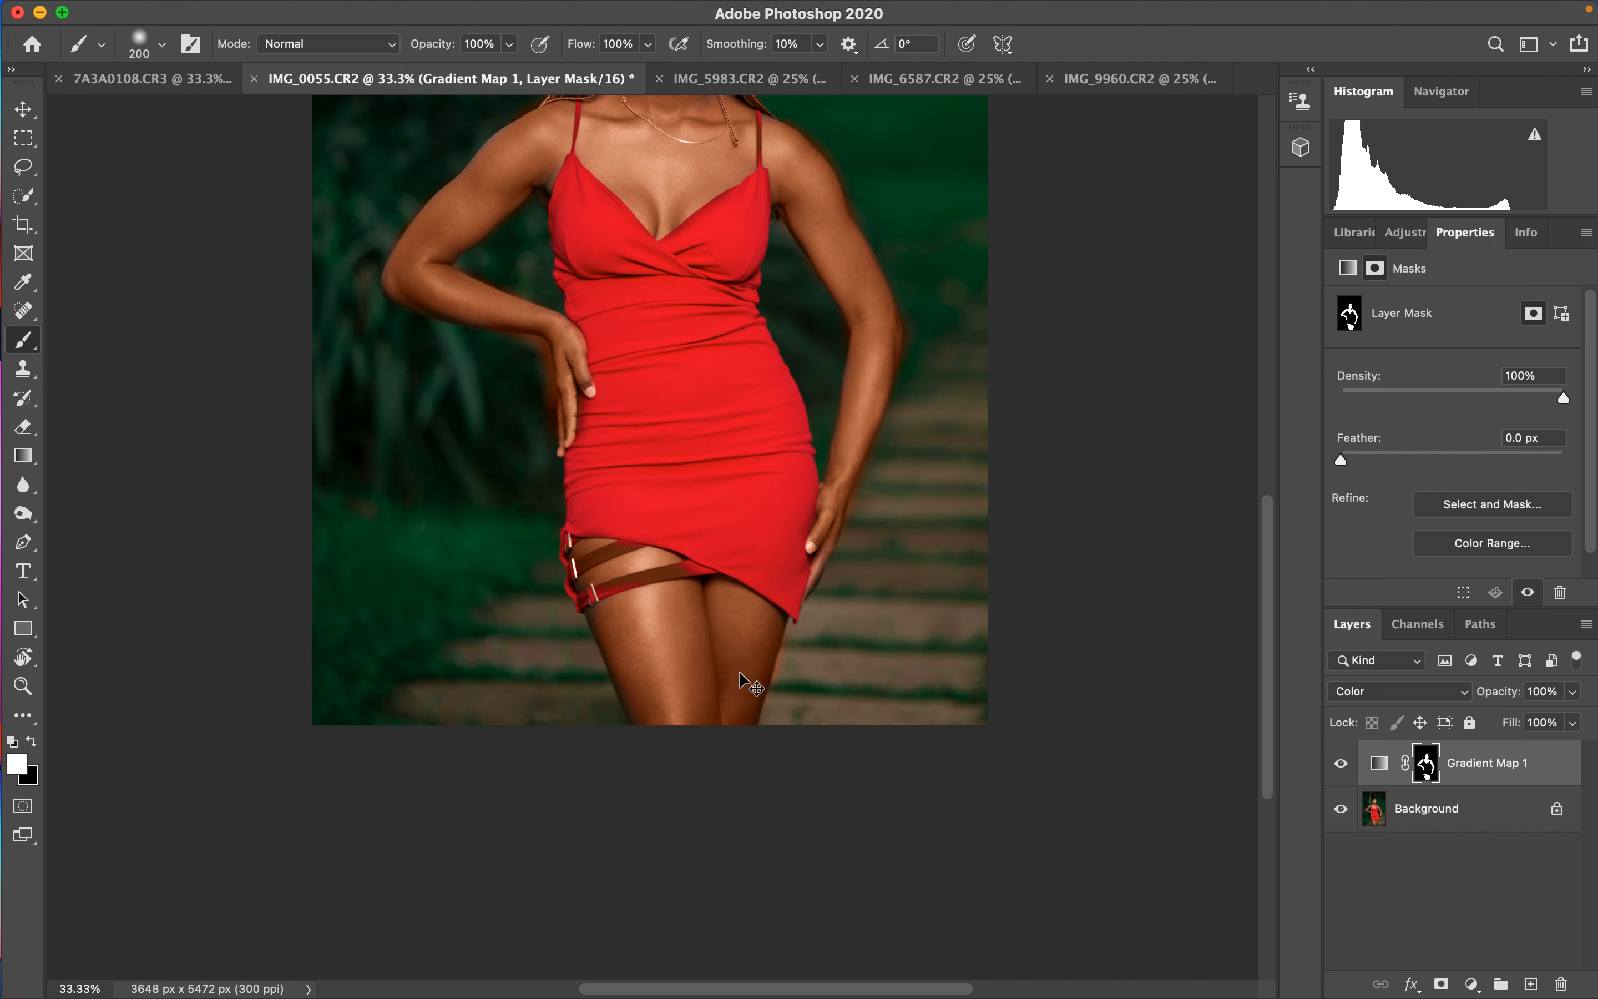
{"action": "key", "text": "super+minus"}
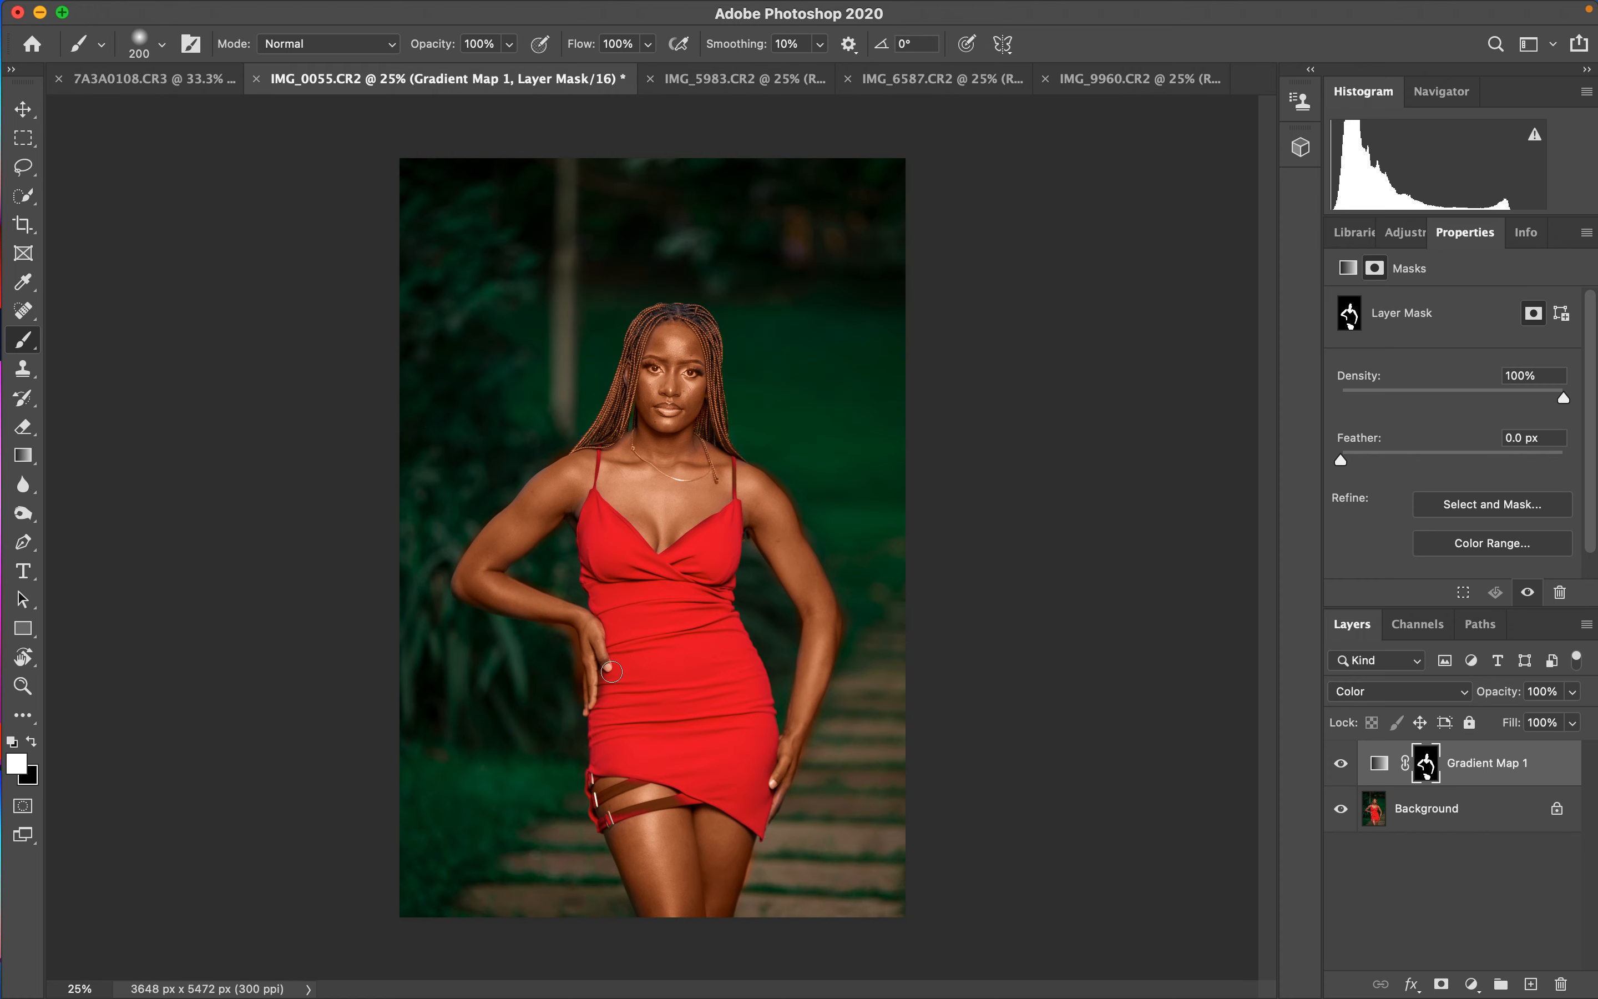
- Switch to black, shrink the brush to 45 px, and paint the mask out along the body edges and background spill
{"action": "left_click", "coordinate": [36, 741]}
{"action": "key", "text": "super+equal"}
{"action": "key", "text": "super+equal"}
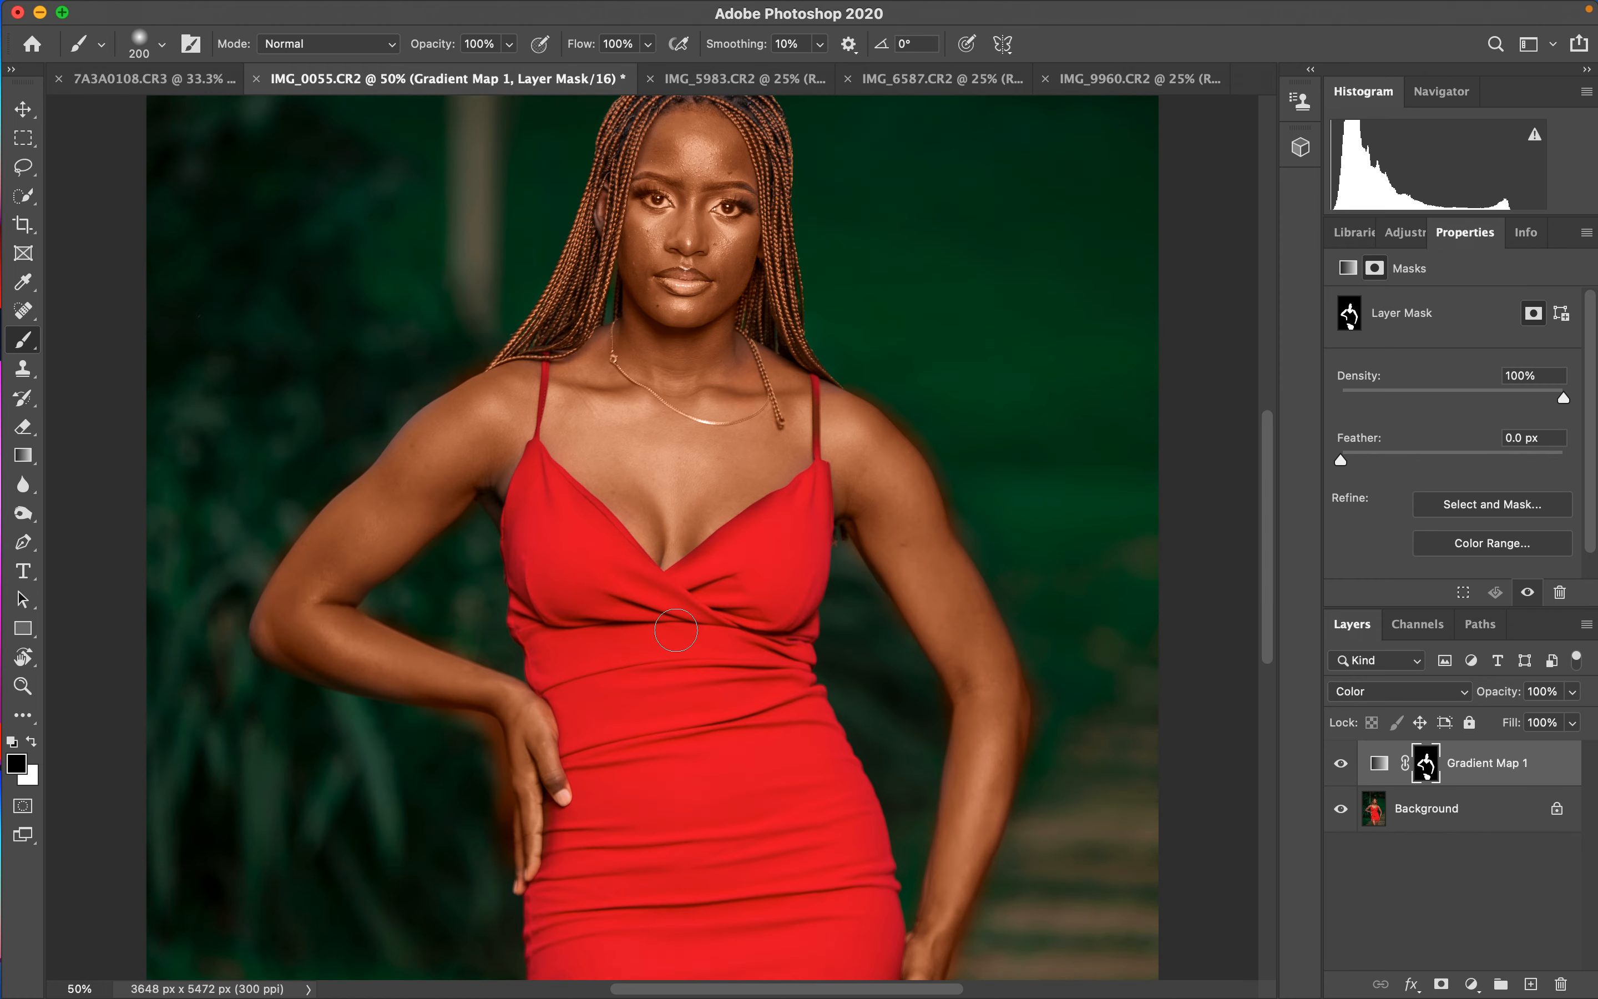
{"action": "key", "text": "bracketleft"}
{"action": "key", "text": "bracketleft"}
{"action": "key", "text": "bracketleft"}
{"action": "key", "text": "bracketleft"}
{"action": "key", "text": "bracketleft"}
{"action": "key", "text": "bracketleft"}
{"action": "left_click_drag", "start_coordinate": [886, 389], "coordinate": [1020, 628]}
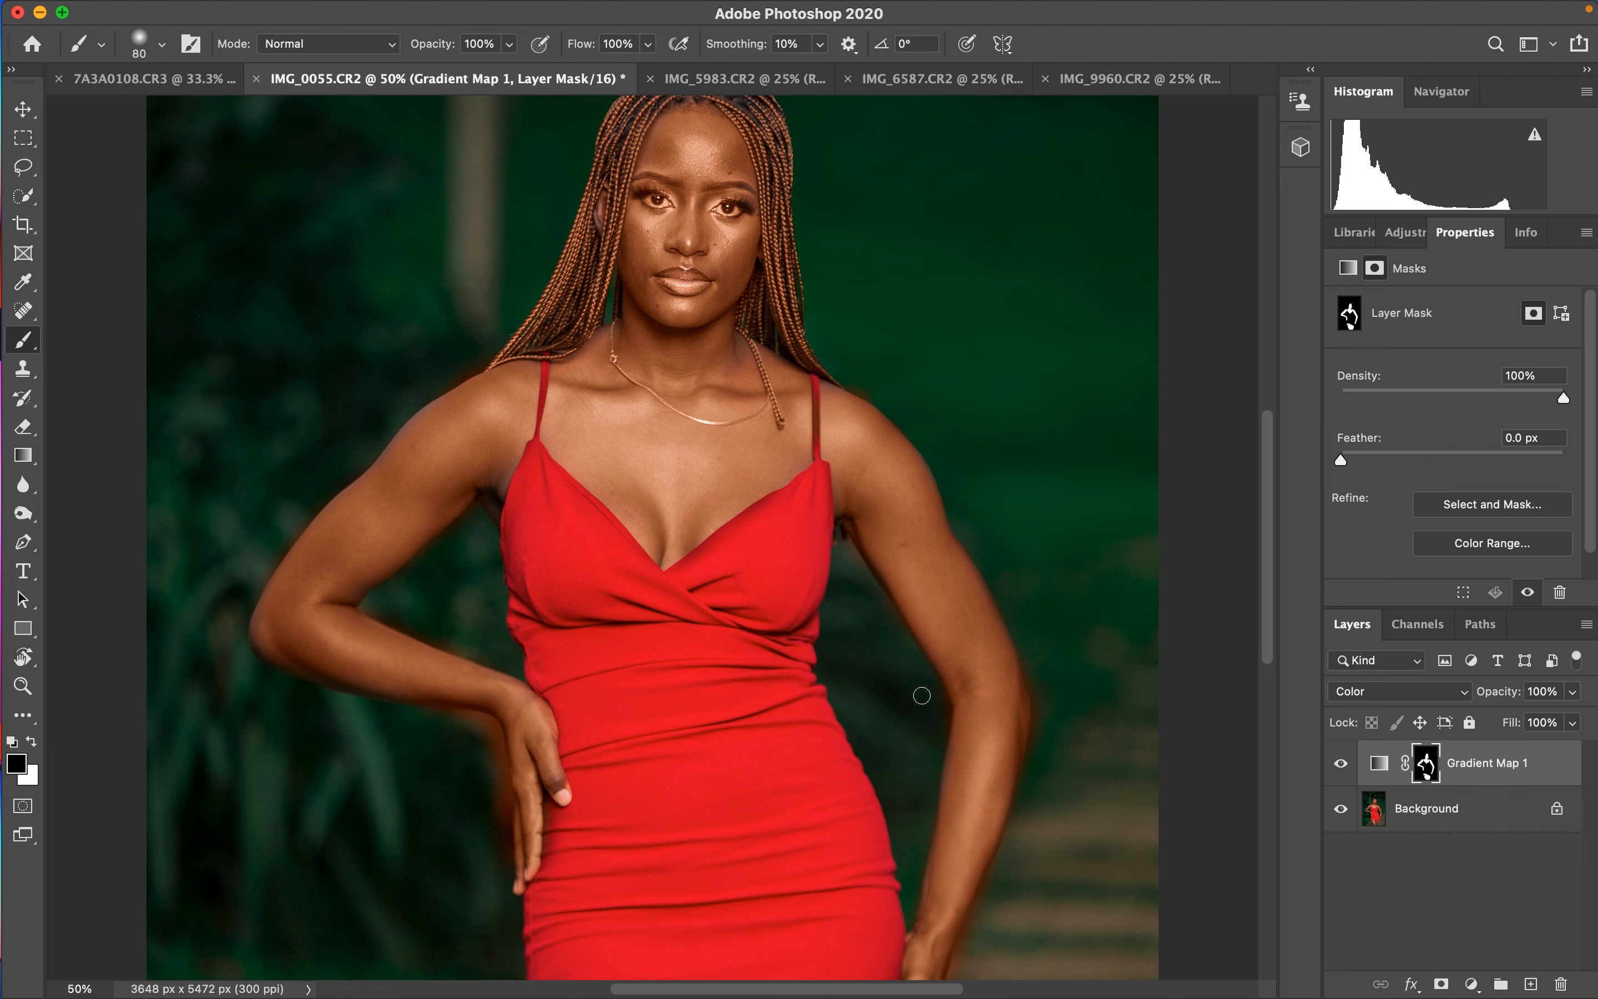
{"action": "left_click_drag", "start_coordinate": [926, 691], "coordinate": [939, 707]}
{"action": "left_click_drag", "start_coordinate": [1052, 705], "coordinate": [1040, 723]}
{"action": "left_click_drag", "start_coordinate": [1028, 828], "coordinate": [962, 969]}
{"action": "mouse_move", "coordinate": [466, 725]}
{"action": "left_mouse_down"}
{"action": "mouse_move", "coordinate": [486, 726]}
{"action": "mouse_move", "coordinate": [499, 771]}
{"action": "mouse_move", "coordinate": [499, 835]}
{"action": "mouse_move", "coordinate": [446, 733]}
{"action": "left_mouse_up"}
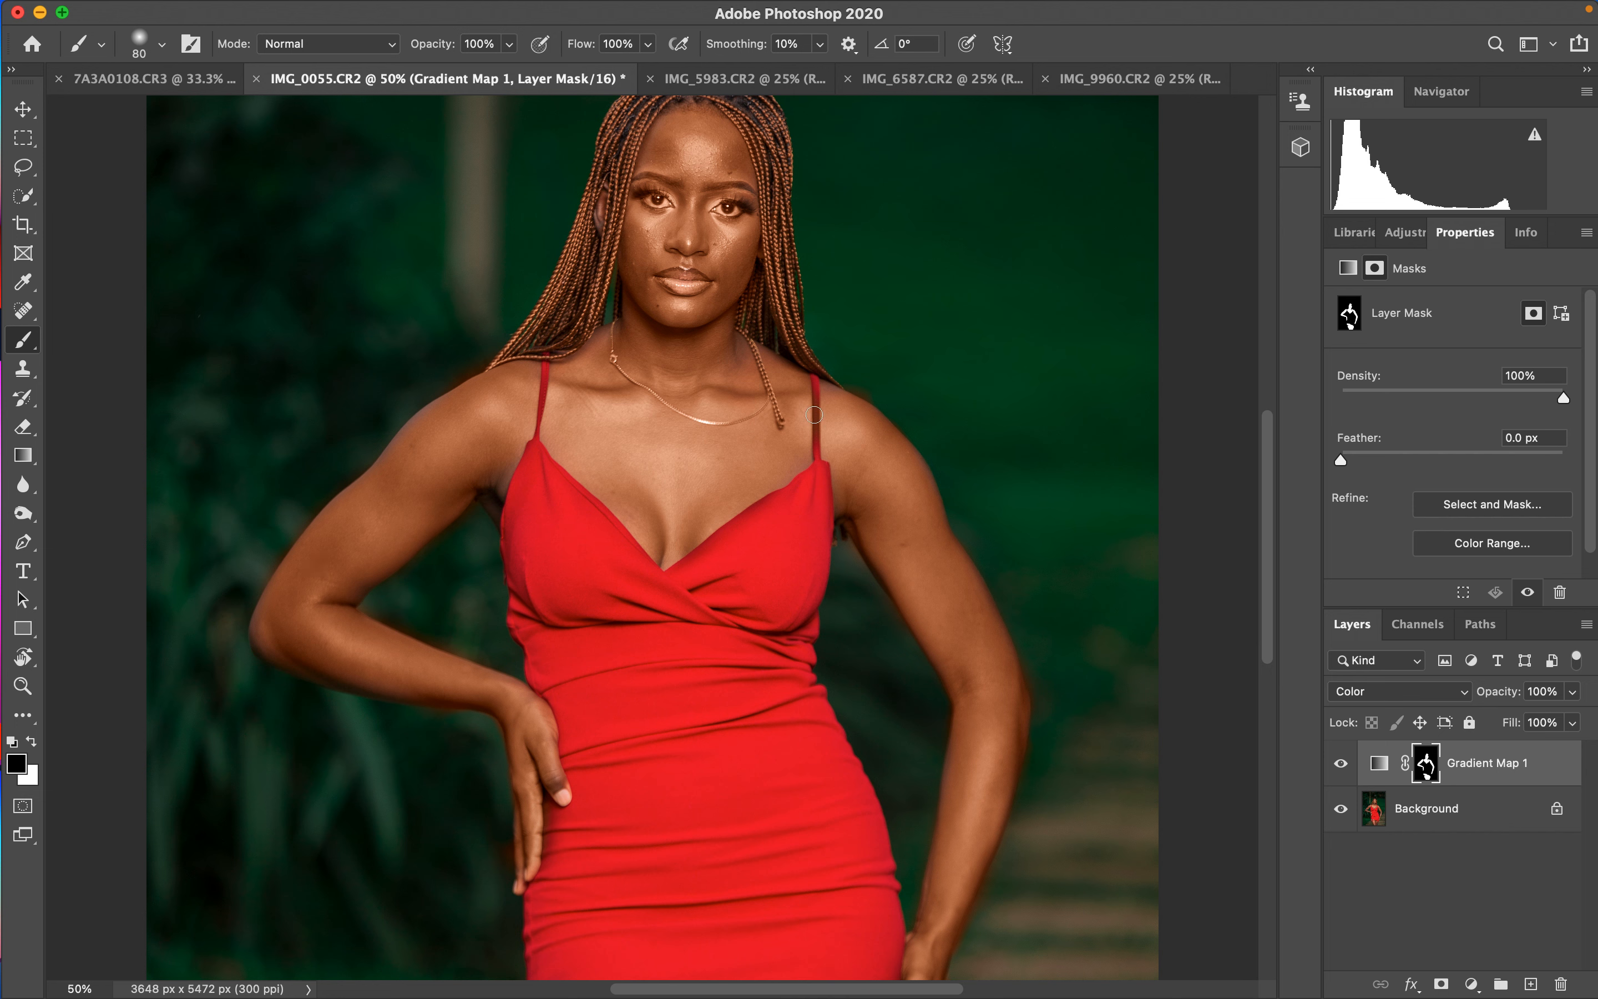
{"action": "left_click_drag", "start_coordinate": [815, 410], "coordinate": [812, 422]}
{"action": "mouse_move", "coordinate": [664, 195]}
{"action": "left_mouse_down"}
{"action": "mouse_move", "coordinate": [648, 197]}
{"action": "mouse_move", "coordinate": [737, 207]}
{"action": "left_mouse_up"}
{"action": "left_click_drag", "start_coordinate": [670, 276], "coordinate": [683, 285]}
- Touch up the chest in white on the mask, then paint black over the thigh straps
{"action": "key", "text": "x"}
{"action": "left_click_drag", "start_coordinate": [730, 670], "coordinate": [723, 264]}
{"action": "key", "text": "x"}
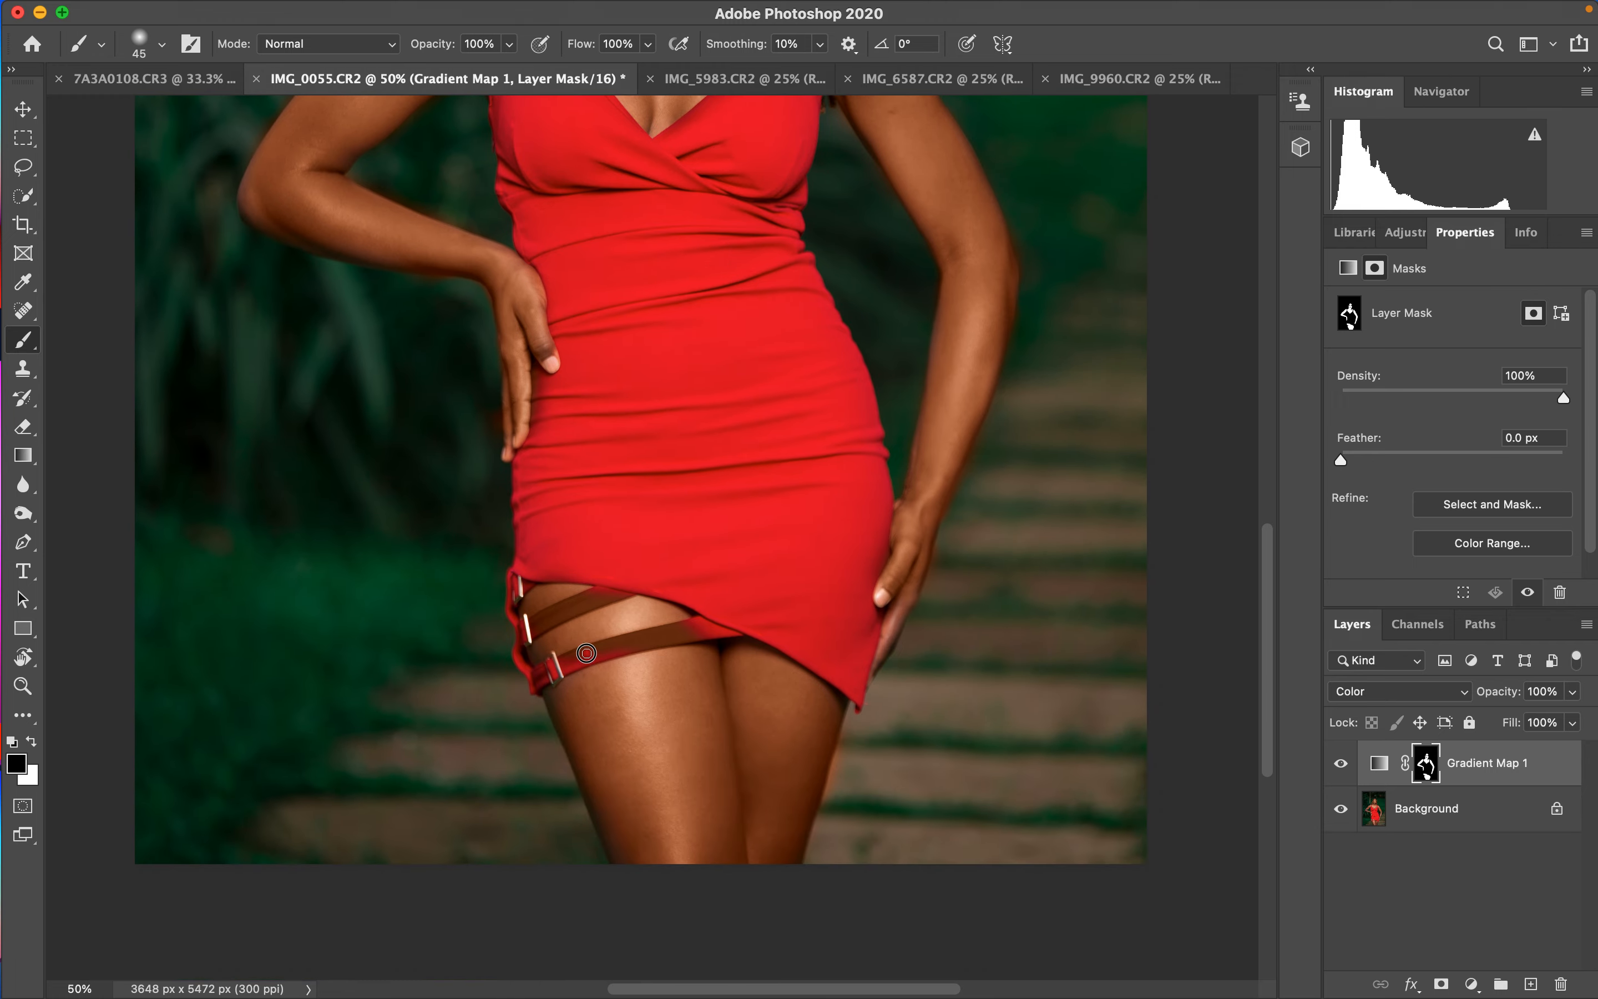
{"action": "mouse_move", "coordinate": [587, 652]}
{"action": "left_mouse_down"}
{"action": "mouse_move", "coordinate": [611, 651]}
{"action": "mouse_move", "coordinate": [567, 659]}
{"action": "mouse_move", "coordinate": [701, 626]}
{"action": "mouse_move", "coordinate": [658, 638]}
{"action": "mouse_move", "coordinate": [570, 614]}
{"action": "mouse_move", "coordinate": [519, 637]}
{"action": "mouse_move", "coordinate": [625, 583]}
{"action": "mouse_move", "coordinate": [565, 608]}
{"action": "mouse_move", "coordinate": [537, 582]}
{"action": "mouse_move", "coordinate": [574, 575]}
{"action": "left_mouse_up"}
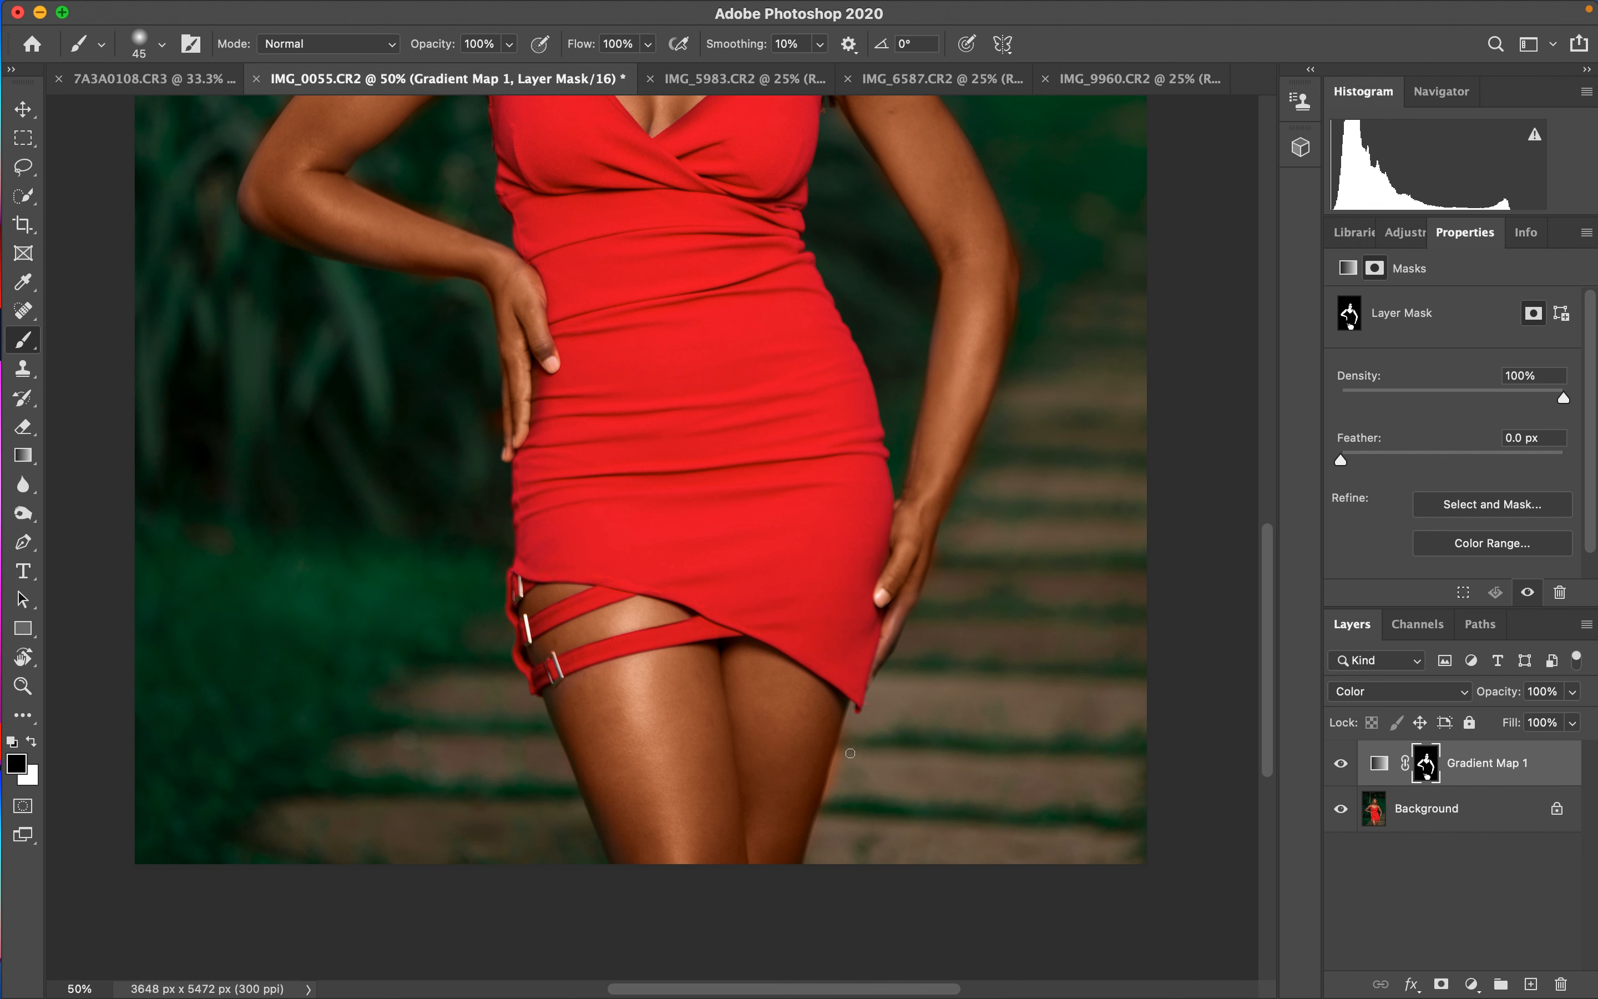
{"action": "key", "text": "x"}
{"action": "key", "text": "x"}
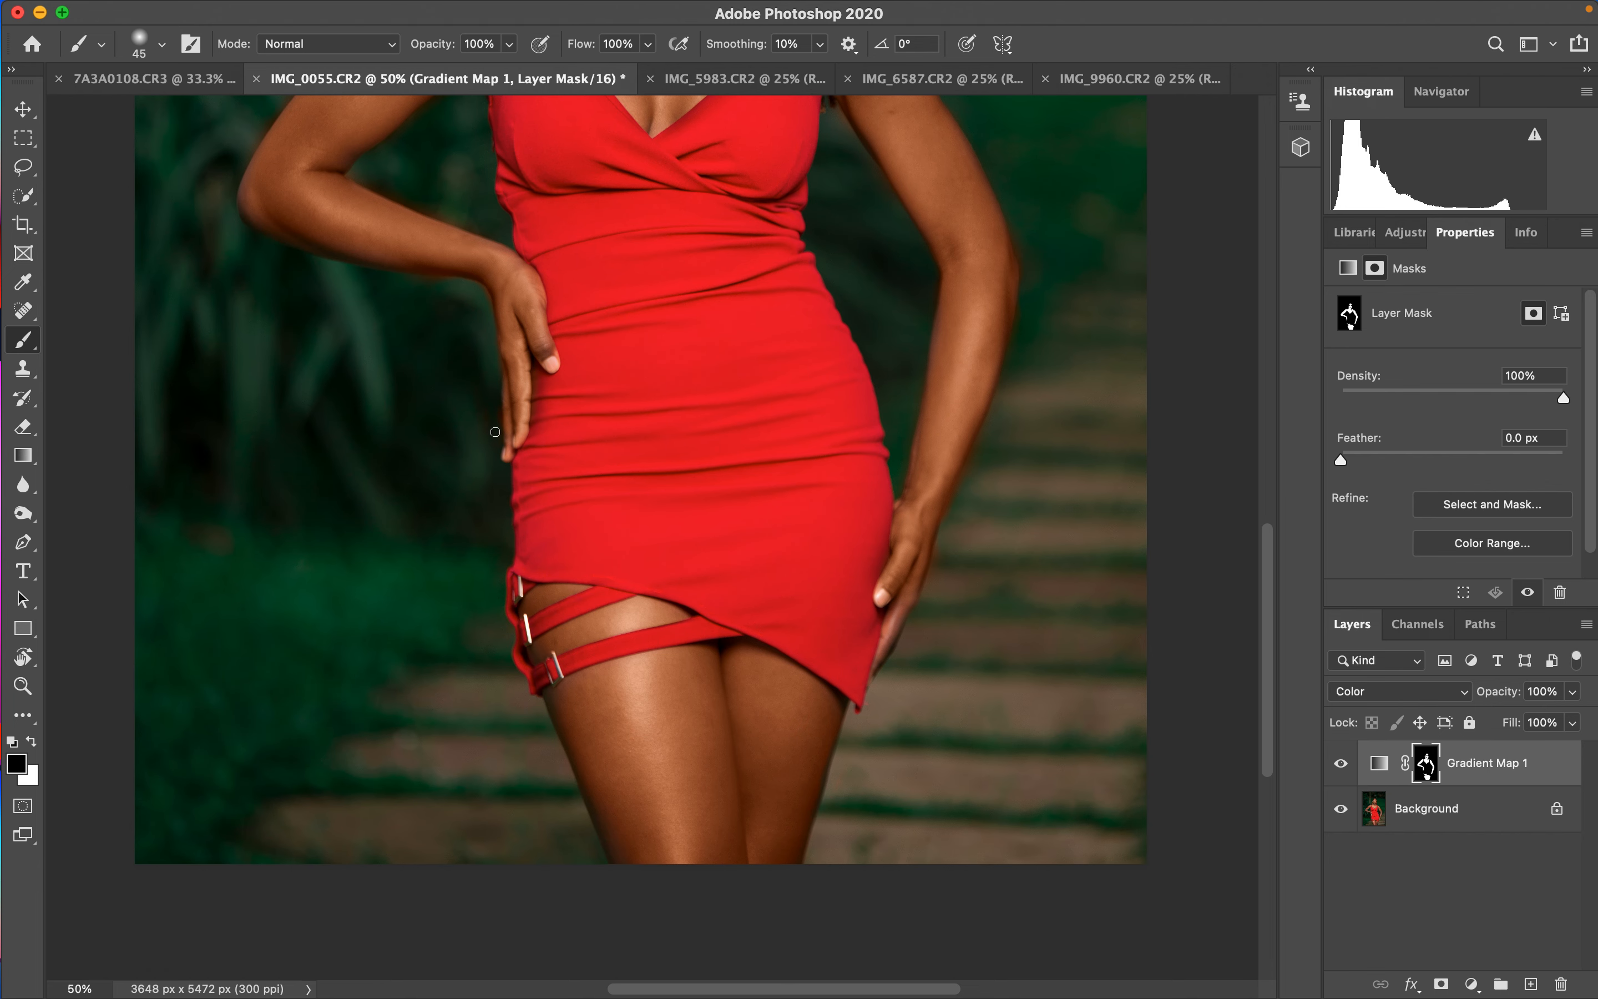
{"action": "key", "text": "super+minus"}
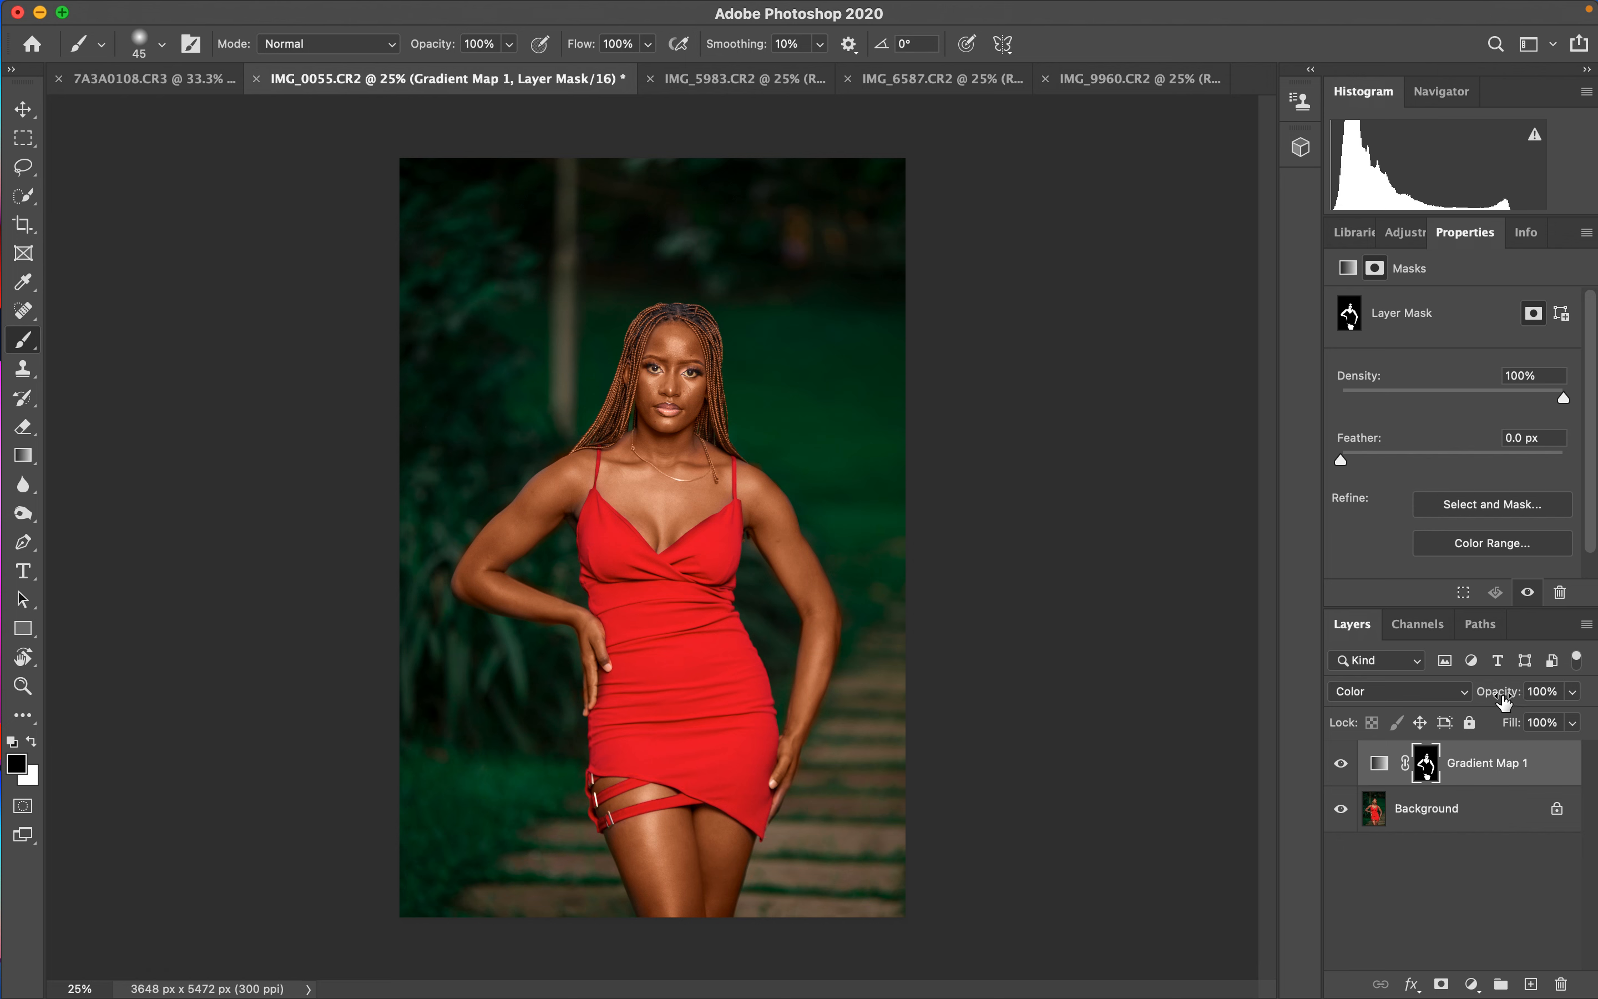
- Toggle the Gradient Map layer's visibility to compare before and after
{"action": "mouse_move", "coordinate": [1504, 699]}
{"action": "left_mouse_down"}
{"action": "mouse_move", "coordinate": [1456, 698]}
{"action": "mouse_move", "coordinate": [1495, 697]}
{"action": "left_mouse_up"}
{"action": "left_click", "coordinate": [1342, 764]}
{"action": "left_click", "coordinate": [1341, 763]}
- Copy Group 1 from the 7A3A0108 document into the red-dress portrait
{"action": "left_click", "coordinate": [171, 79]}
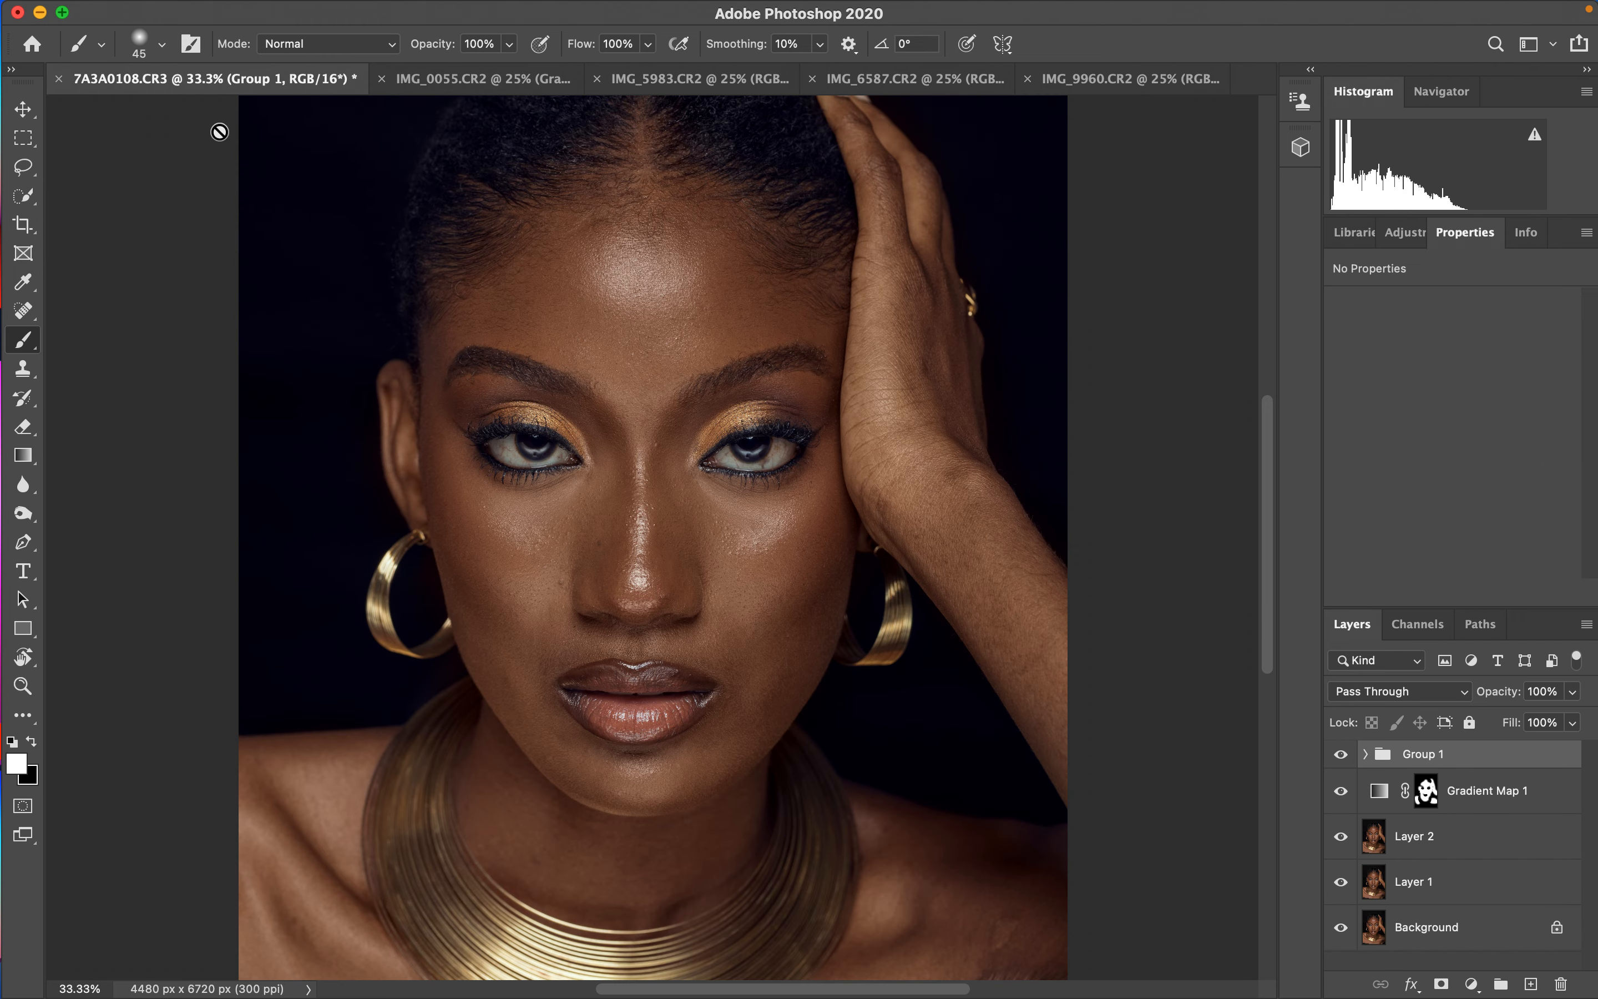
{"action": "left_click_drag", "start_coordinate": [1455, 762], "coordinate": [667, 367]}
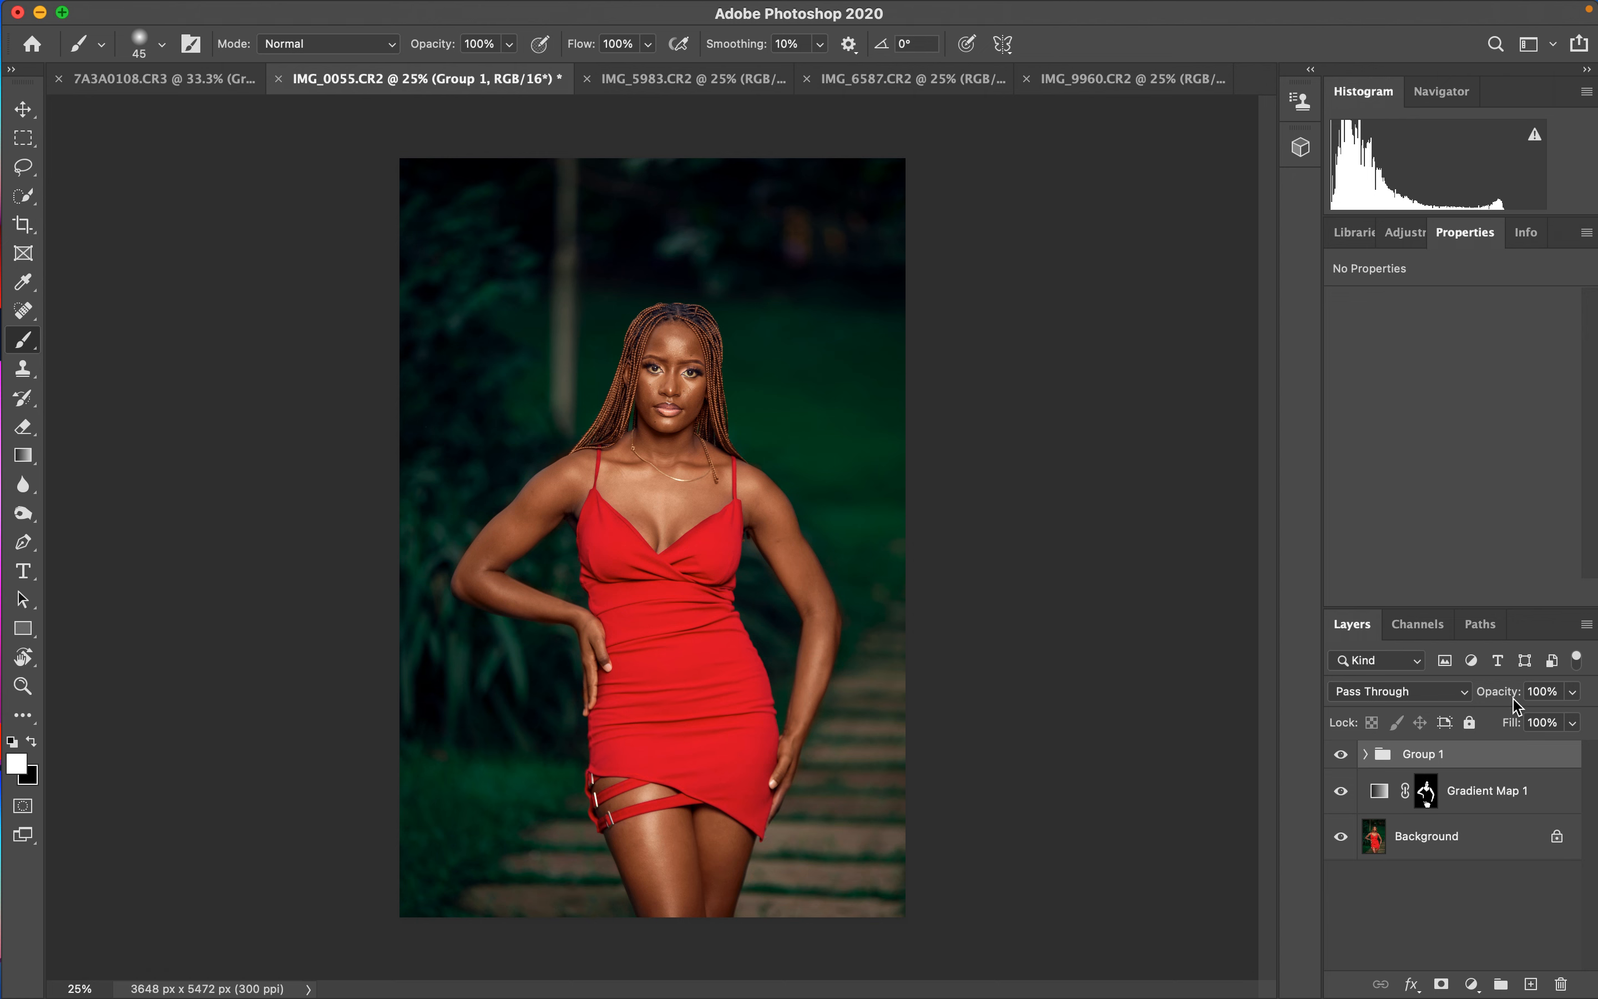
- Set Group 1's opacity to 80% and toggle its visibility to compare
{"action": "left_click_drag", "start_coordinate": [1509, 694], "coordinate": [1479, 699]}
{"action": "left_click", "coordinate": [1342, 755]}
{"action": "left_click", "coordinate": [1342, 755]}
{"action": "left_click", "coordinate": [1343, 755]}
{"action": "left_click", "coordinate": [1342, 755]}
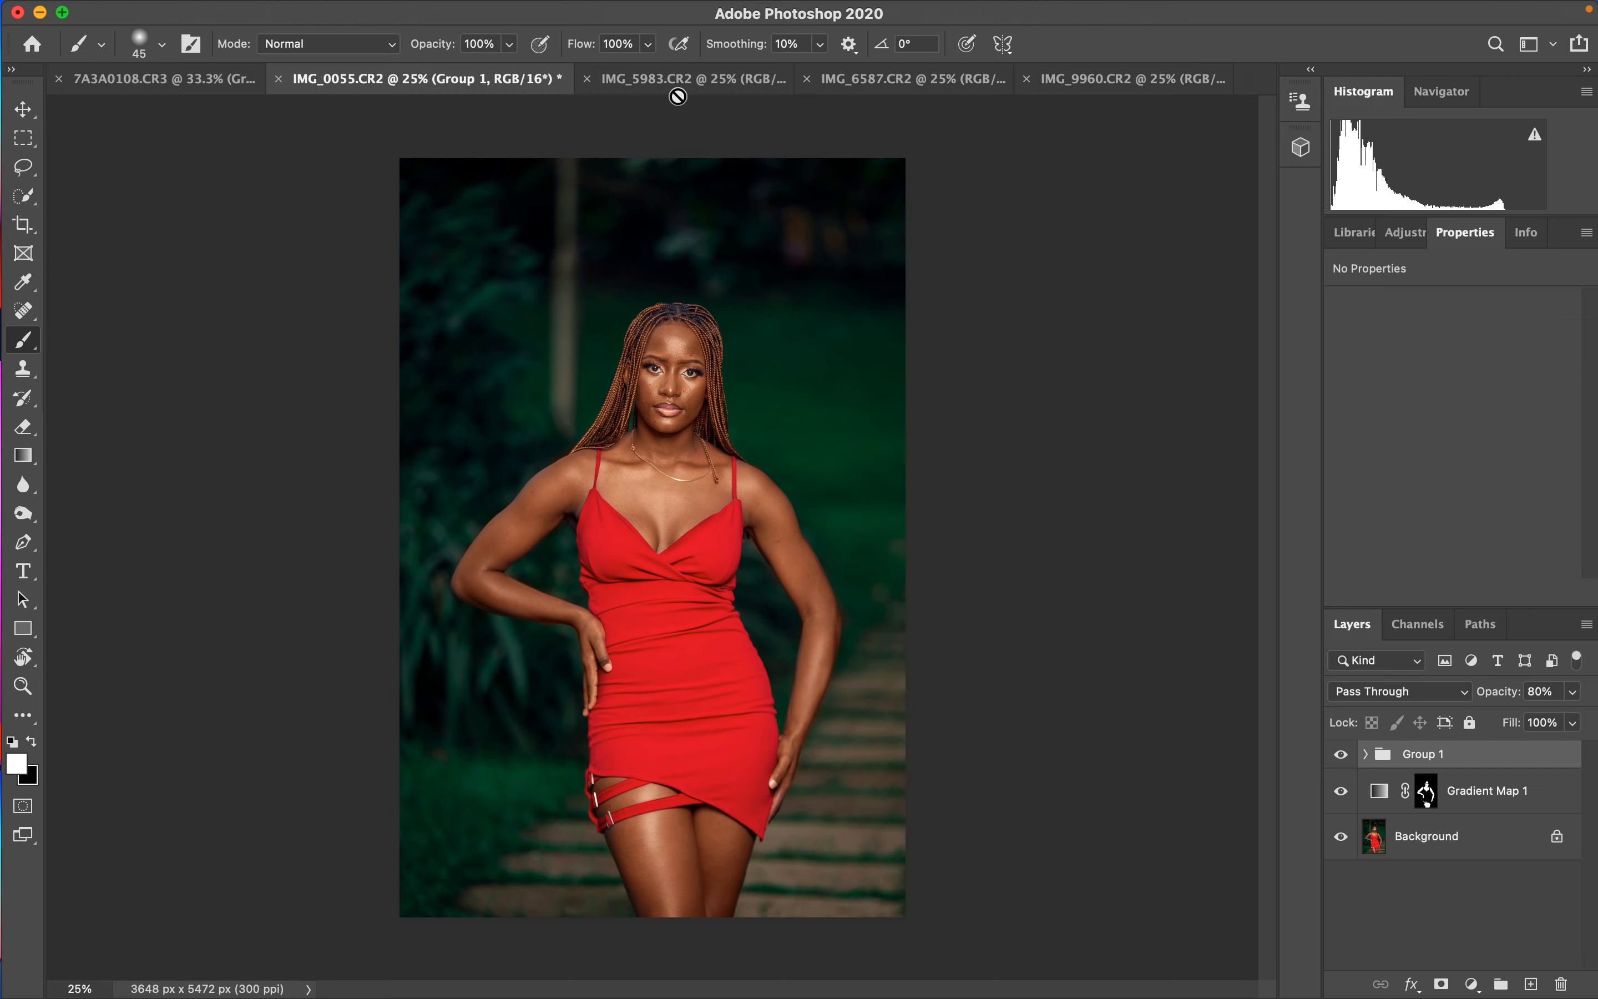
- Switch to the IMG_5983 portrait, add a Gradient Map adjustment layer, and hide it
{"action": "left_click", "coordinate": [692, 81]}
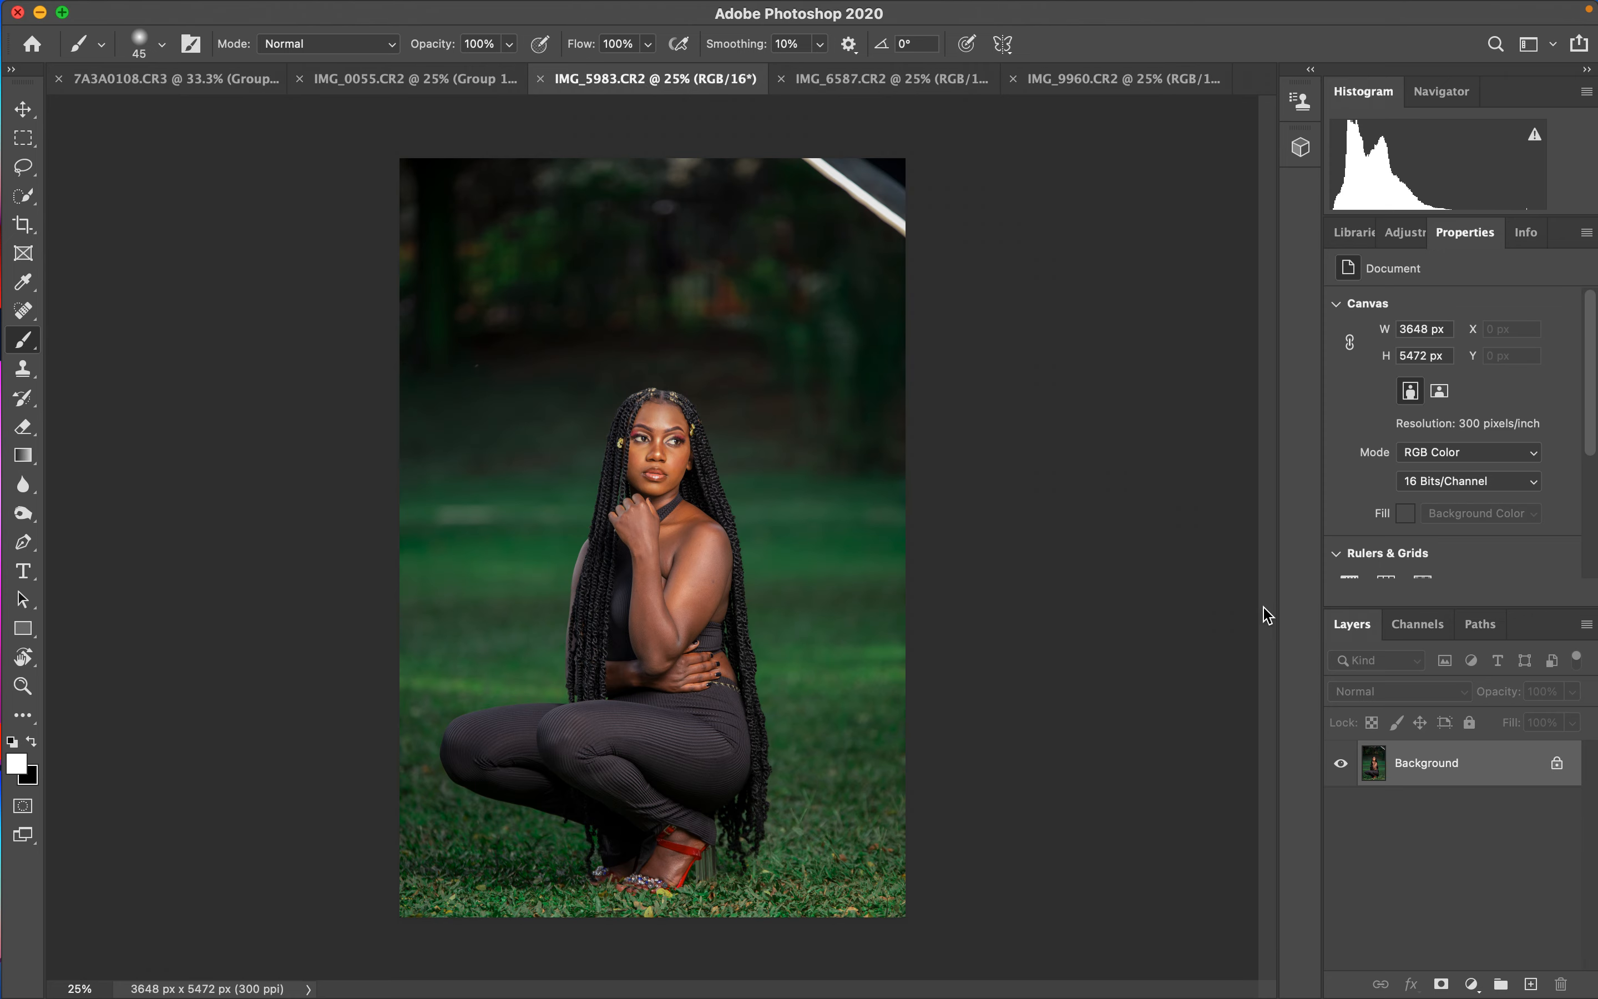
{"action": "left_click", "coordinate": [474, 81]}
{"action": "left_click", "coordinate": [719, 83]}
{"action": "left_click", "coordinate": [1472, 984]}
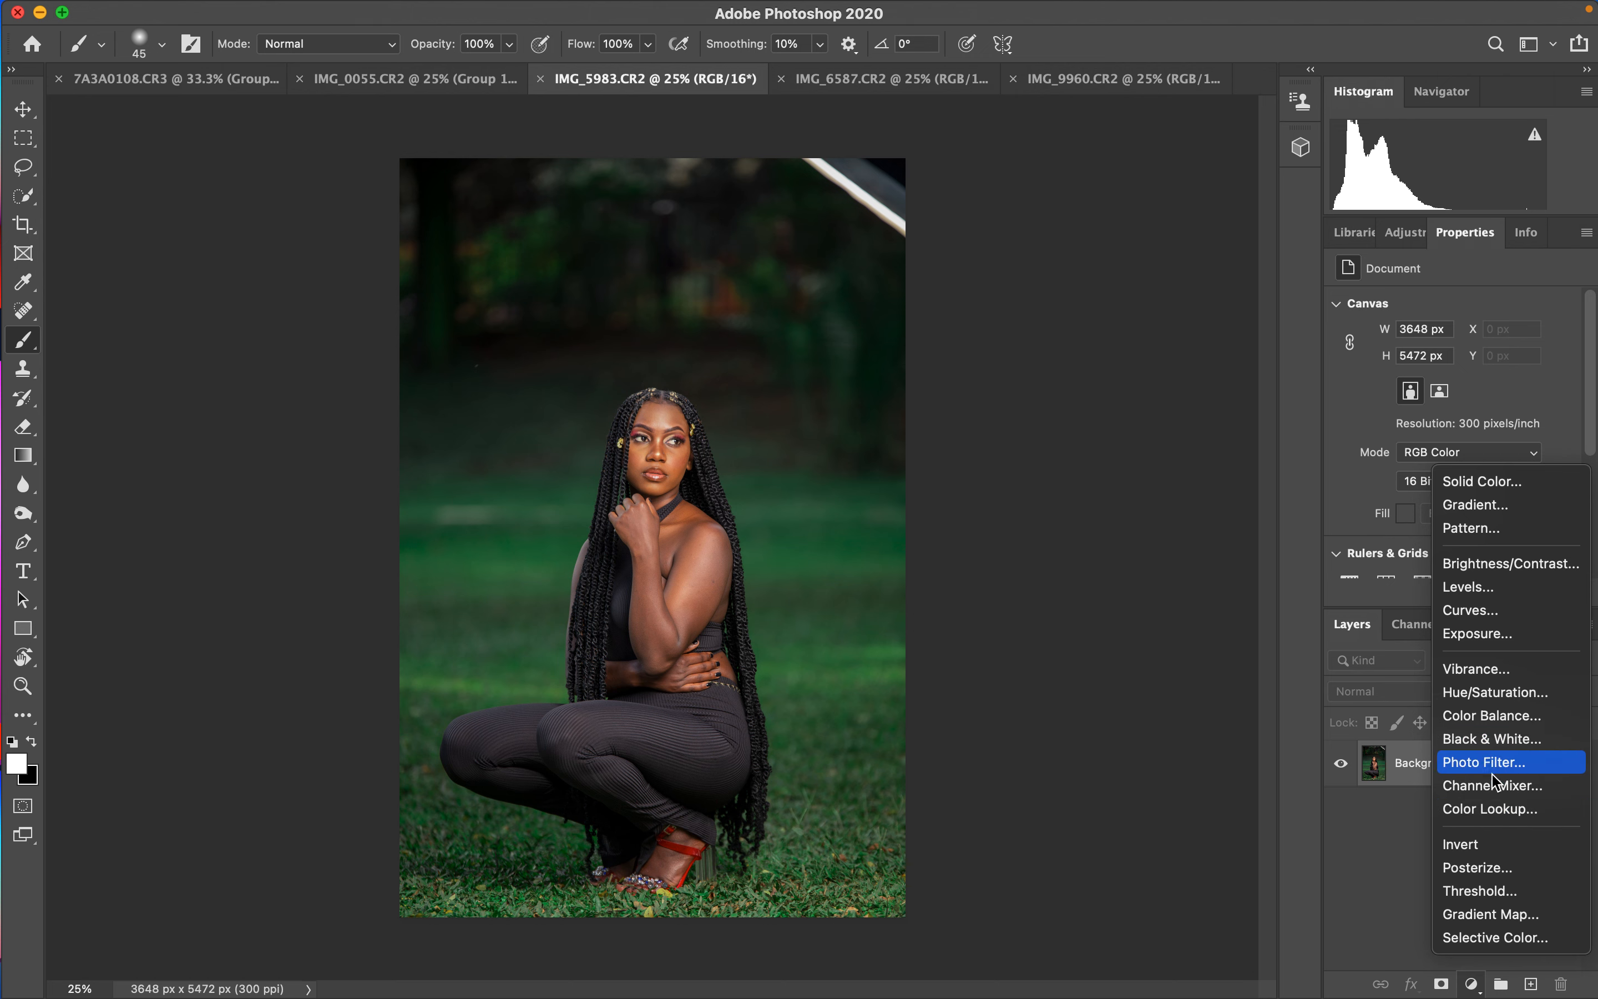
{"action": "left_click", "coordinate": [1487, 915]}
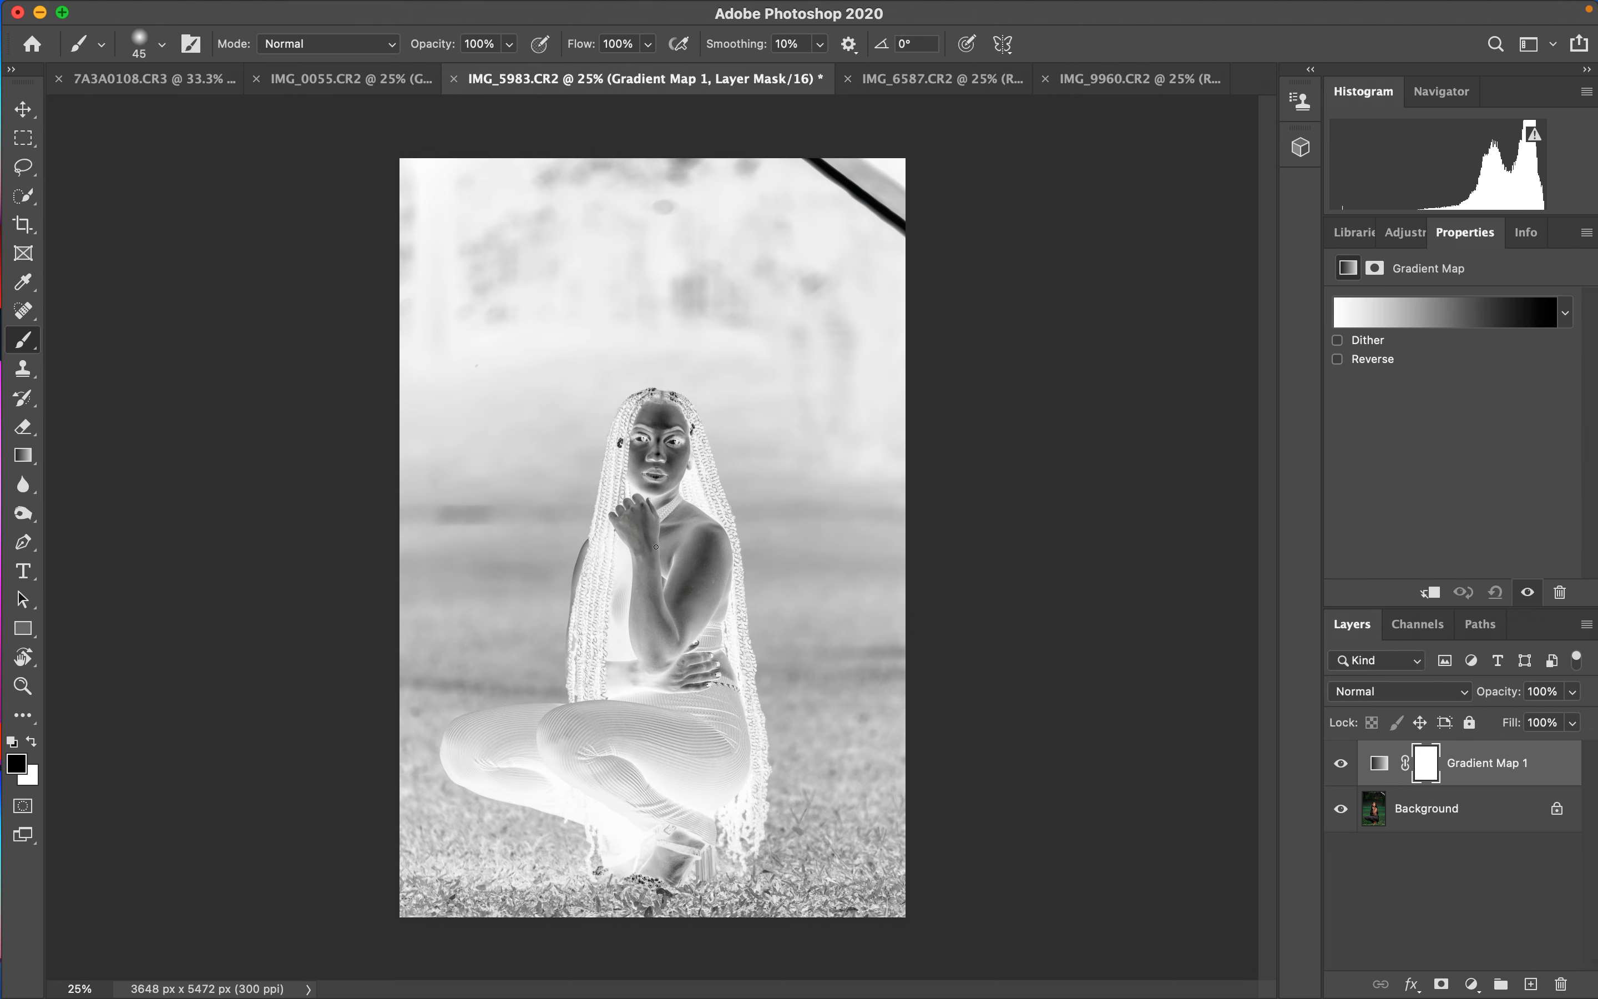
{"action": "left_click", "coordinate": [1342, 763]}
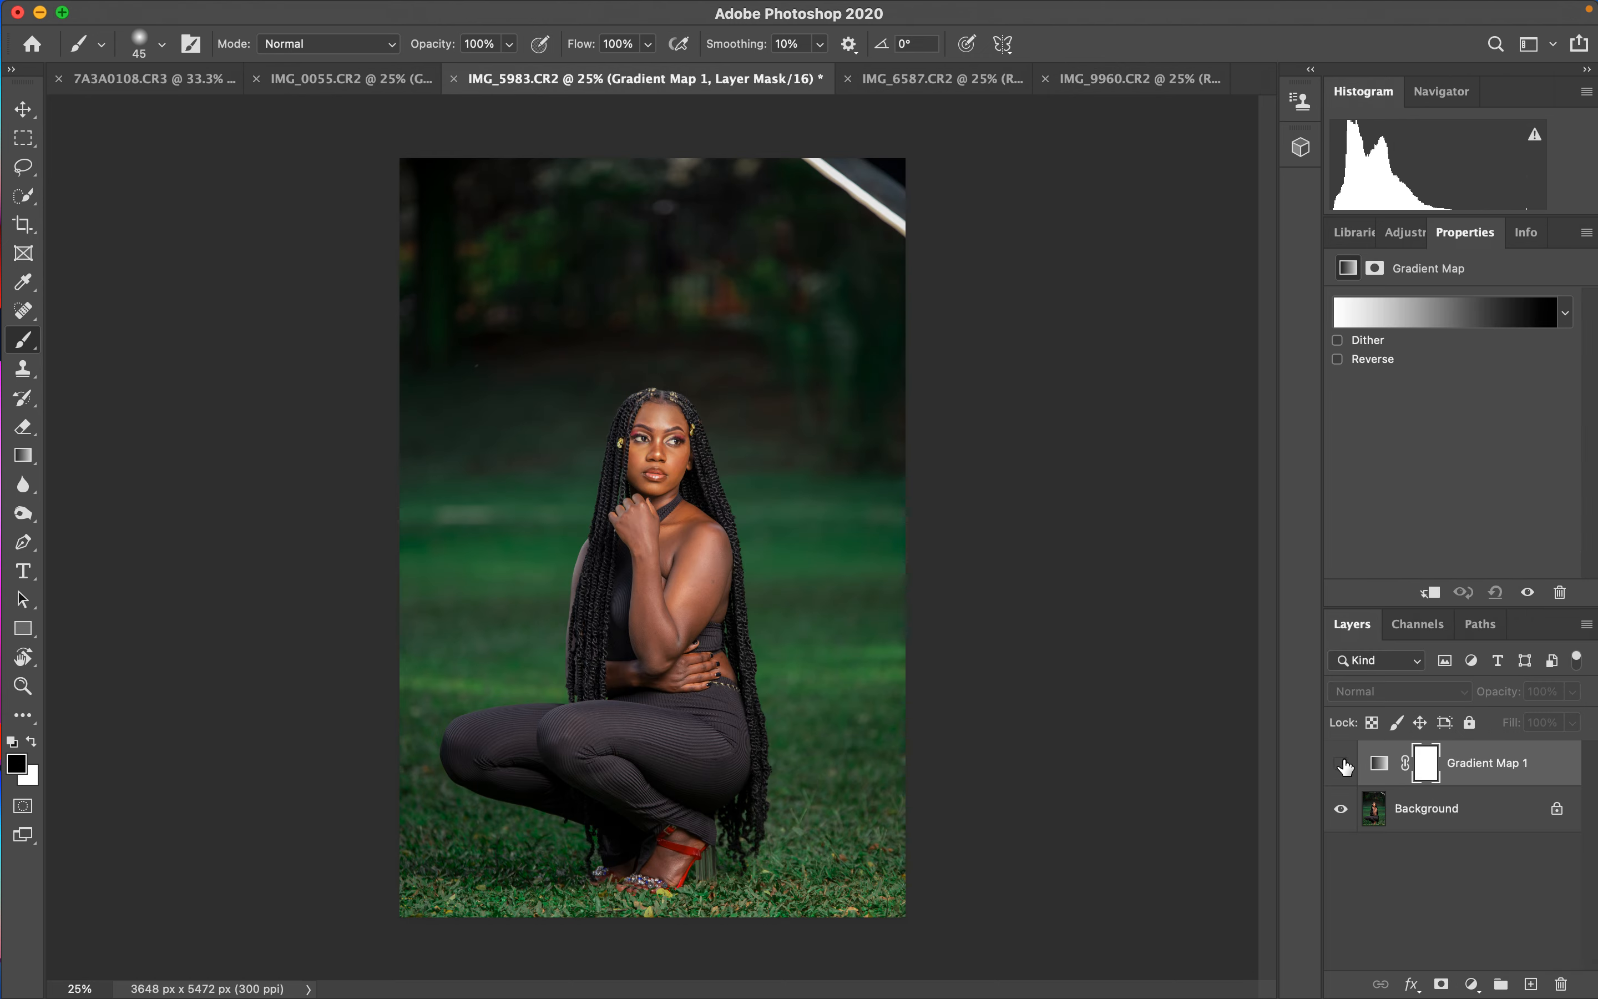
- In the Gradient Editor, set the left stop colour by sampling a dark skin shadow on the arm
{"action": "left_click", "coordinate": [1383, 770]}
{"action": "left_click", "coordinate": [1415, 316]}
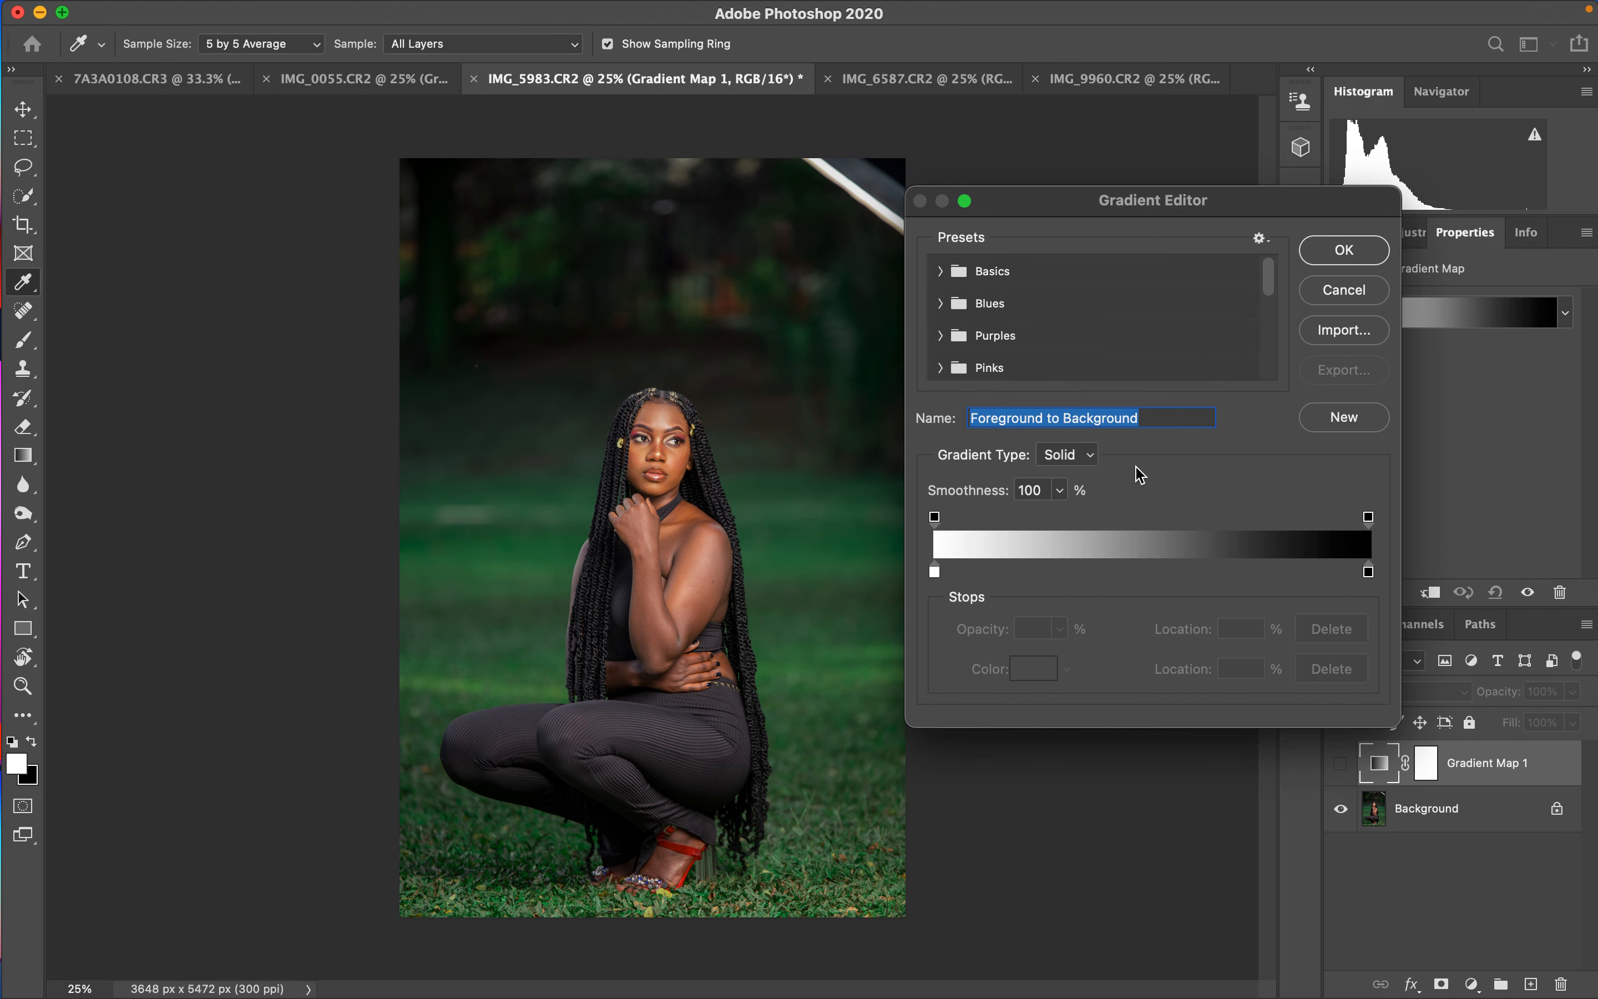
{"action": "left_click", "coordinate": [936, 572]}
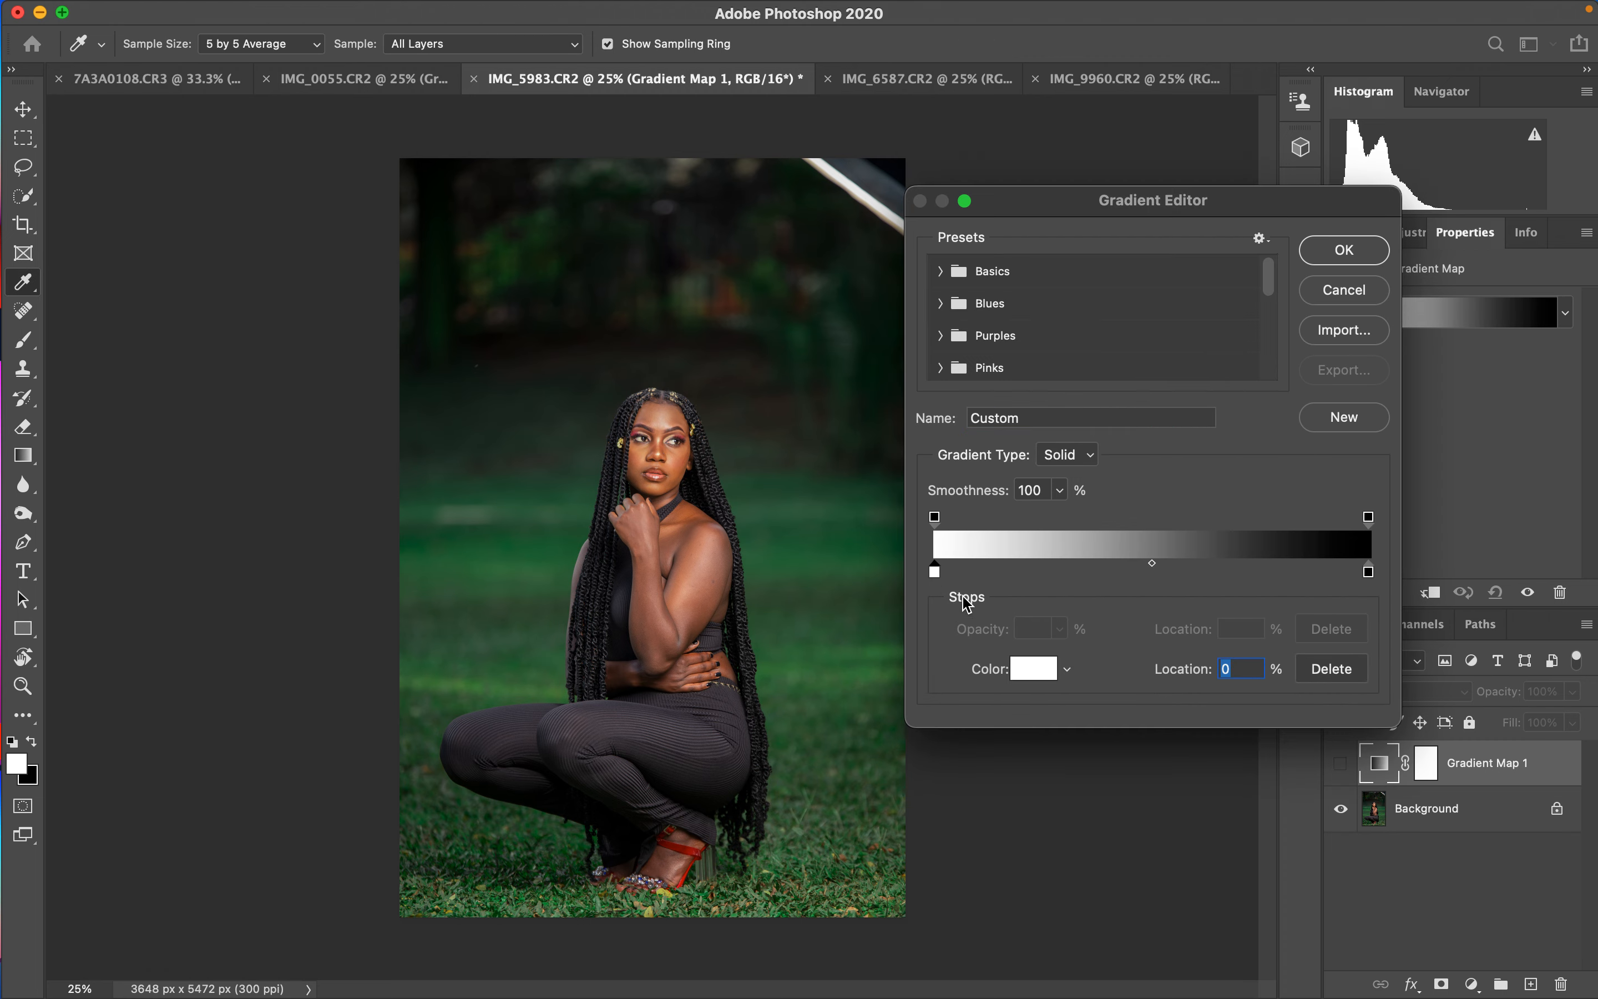
{"action": "left_click", "coordinate": [1028, 668]}
{"action": "key", "text": "super+equal"}
{"action": "key", "text": "super+equal"}
{"action": "key", "text": "super+equal"}
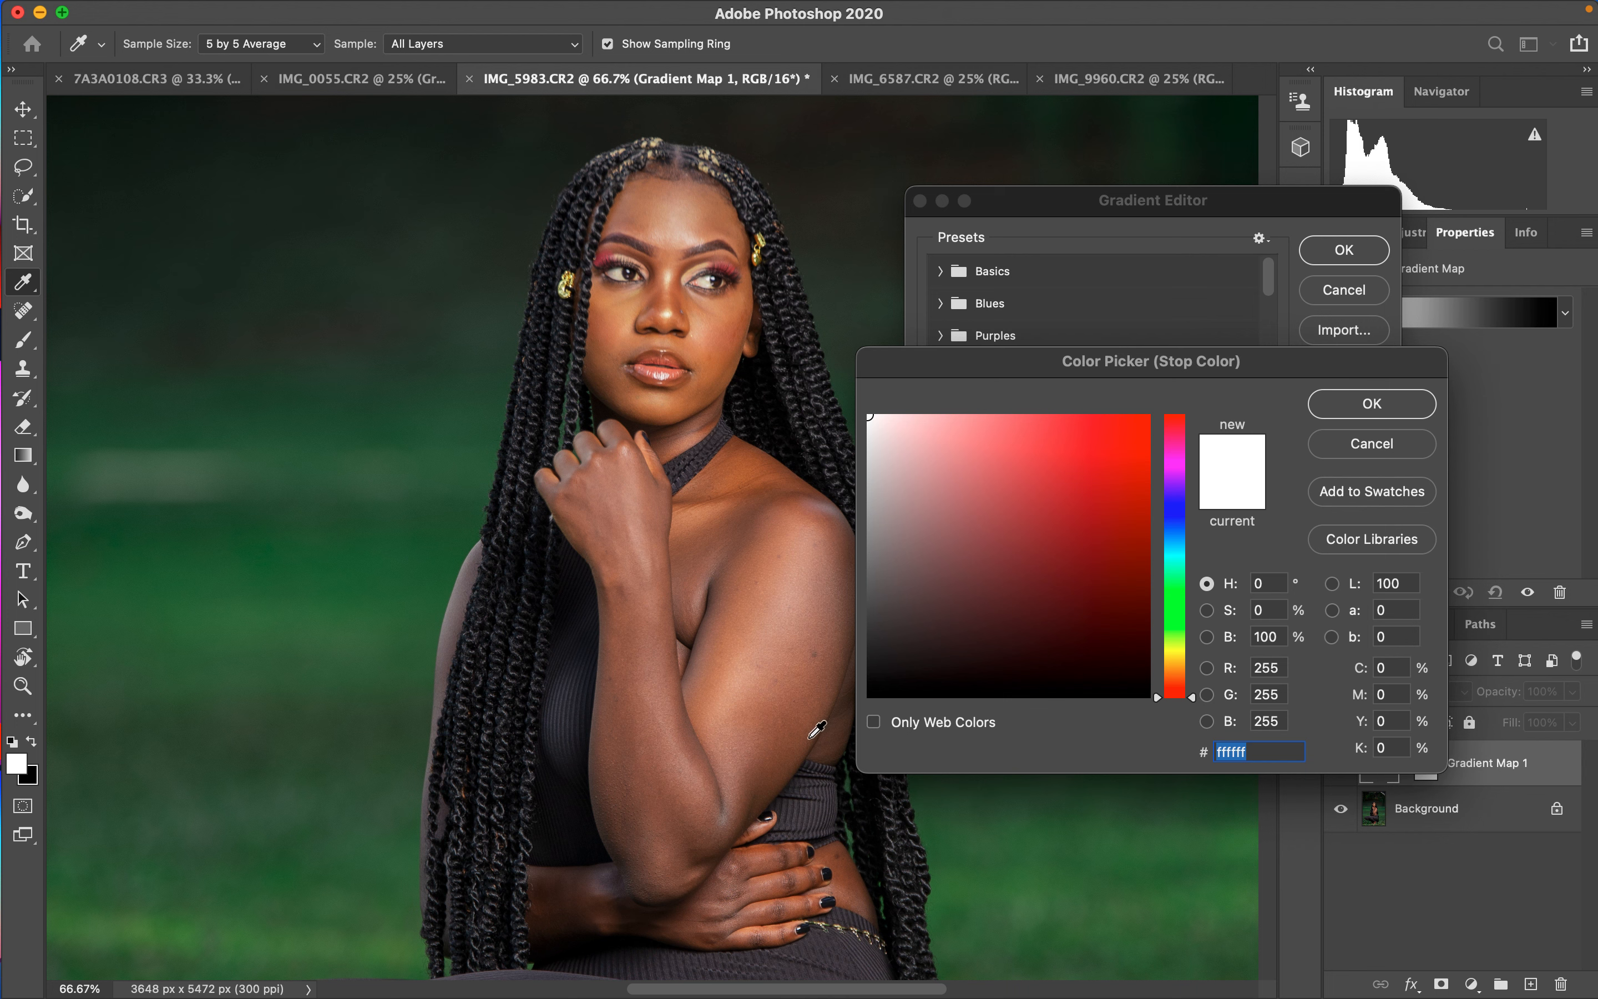
{"action": "left_click", "coordinate": [802, 753]}
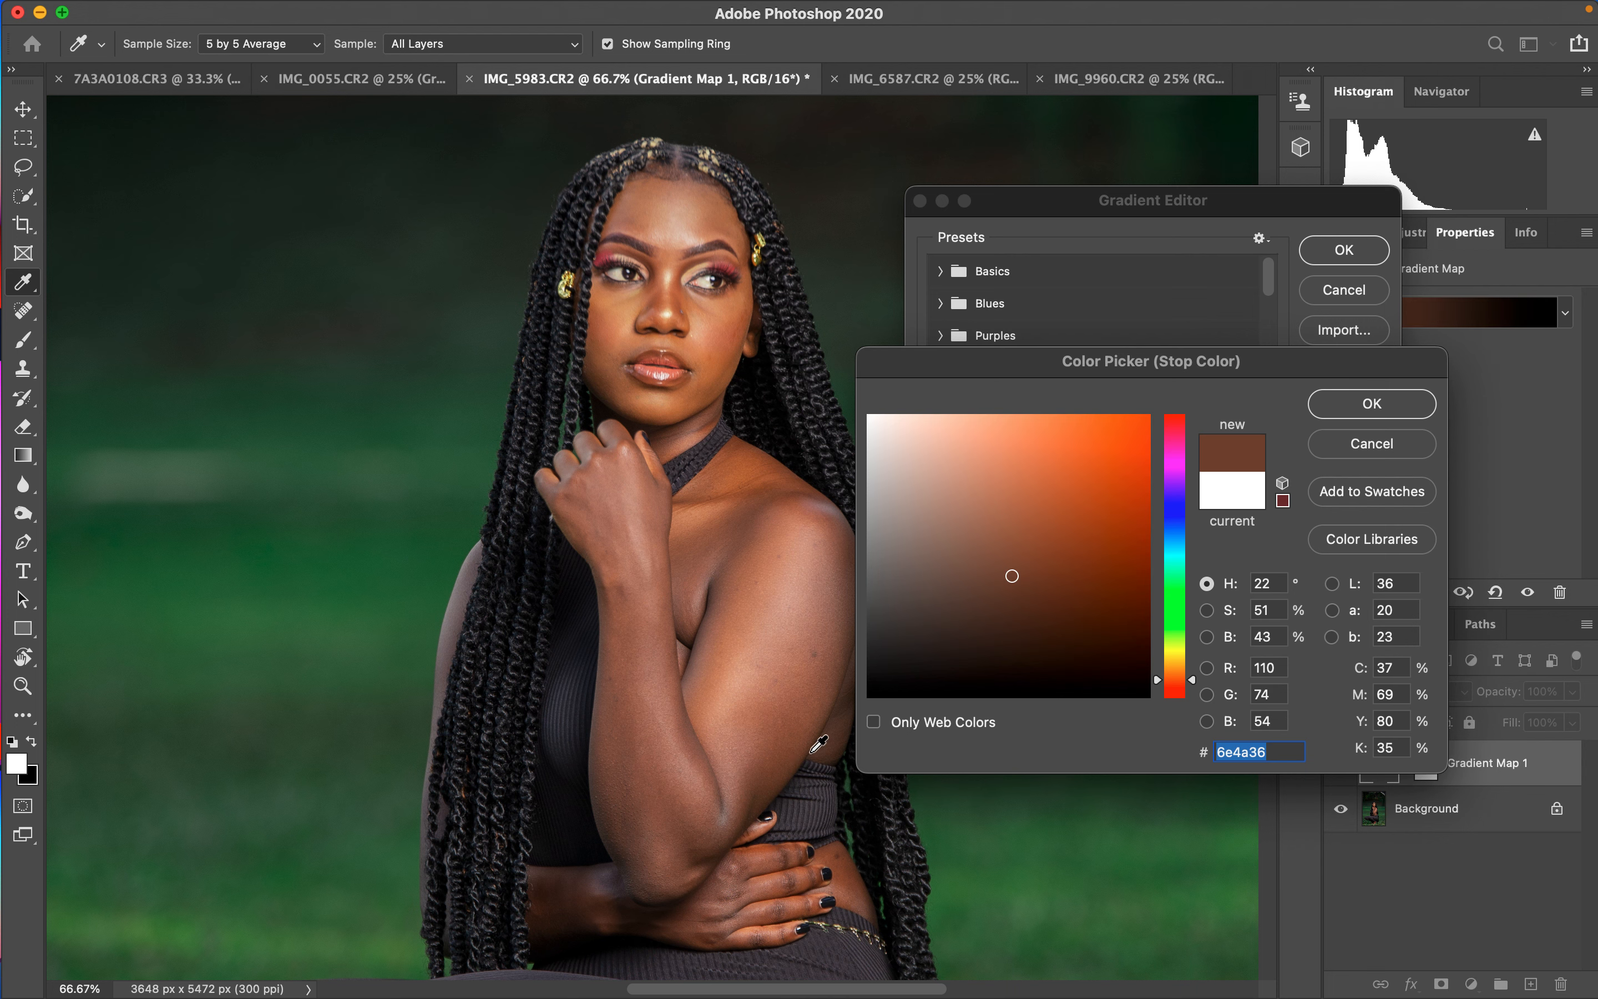
{"action": "left_click", "coordinate": [1018, 585]}
{"action": "left_click", "coordinate": [1021, 586]}
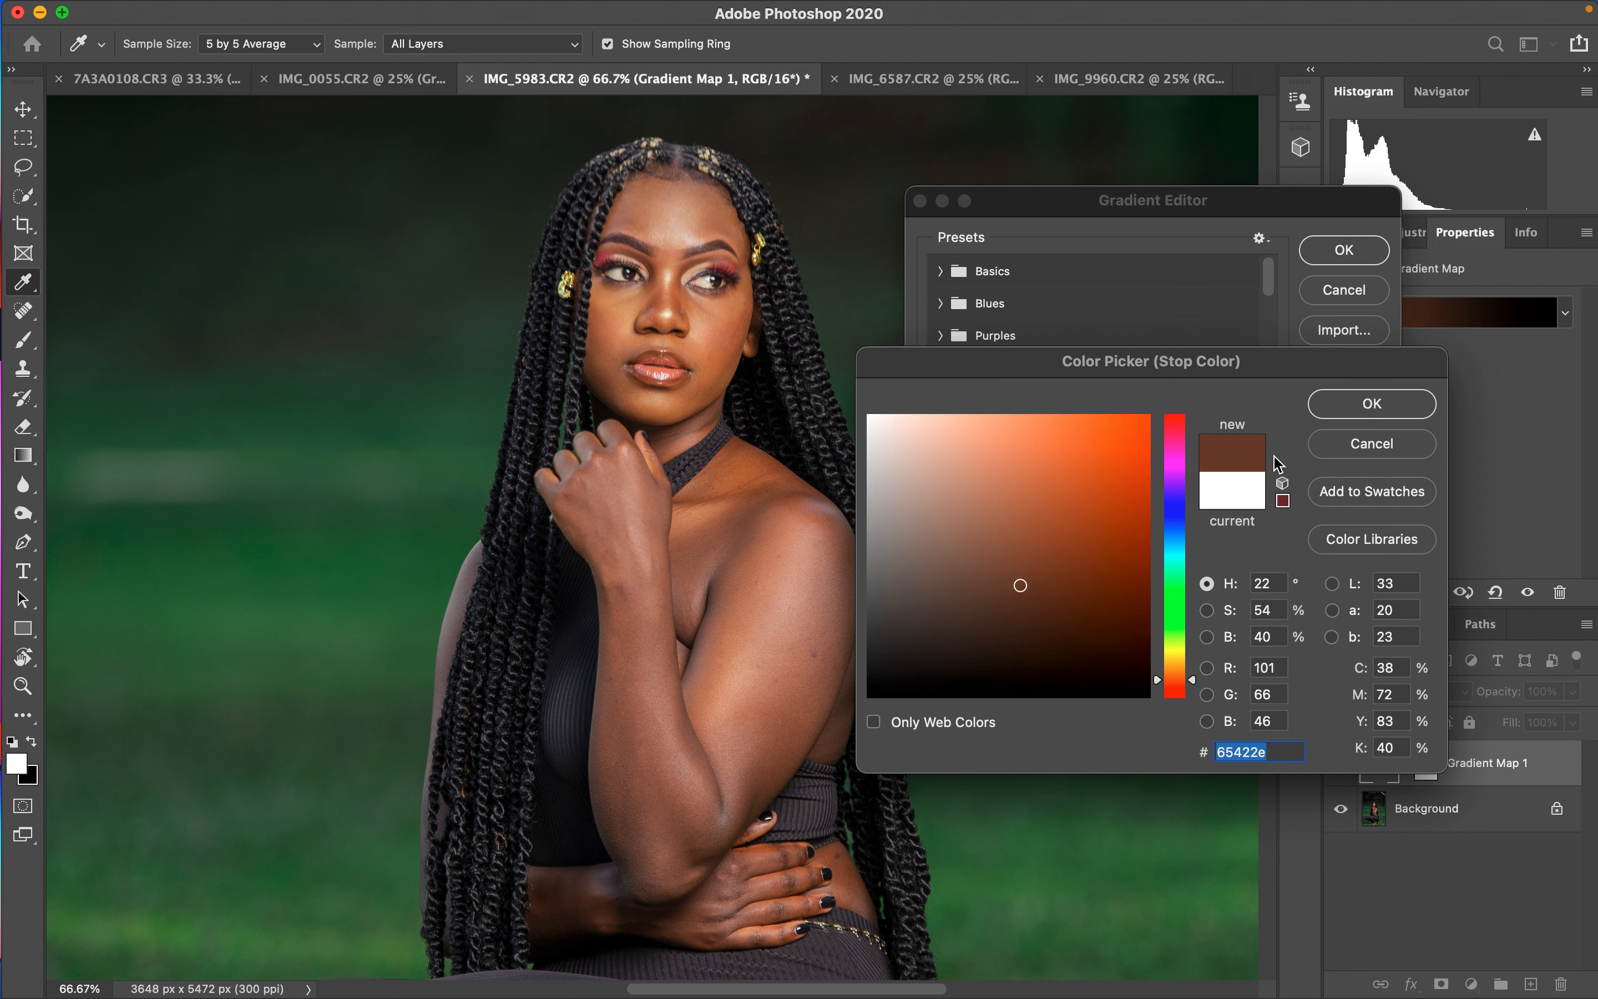
{"action": "left_click", "coordinate": [1367, 403]}
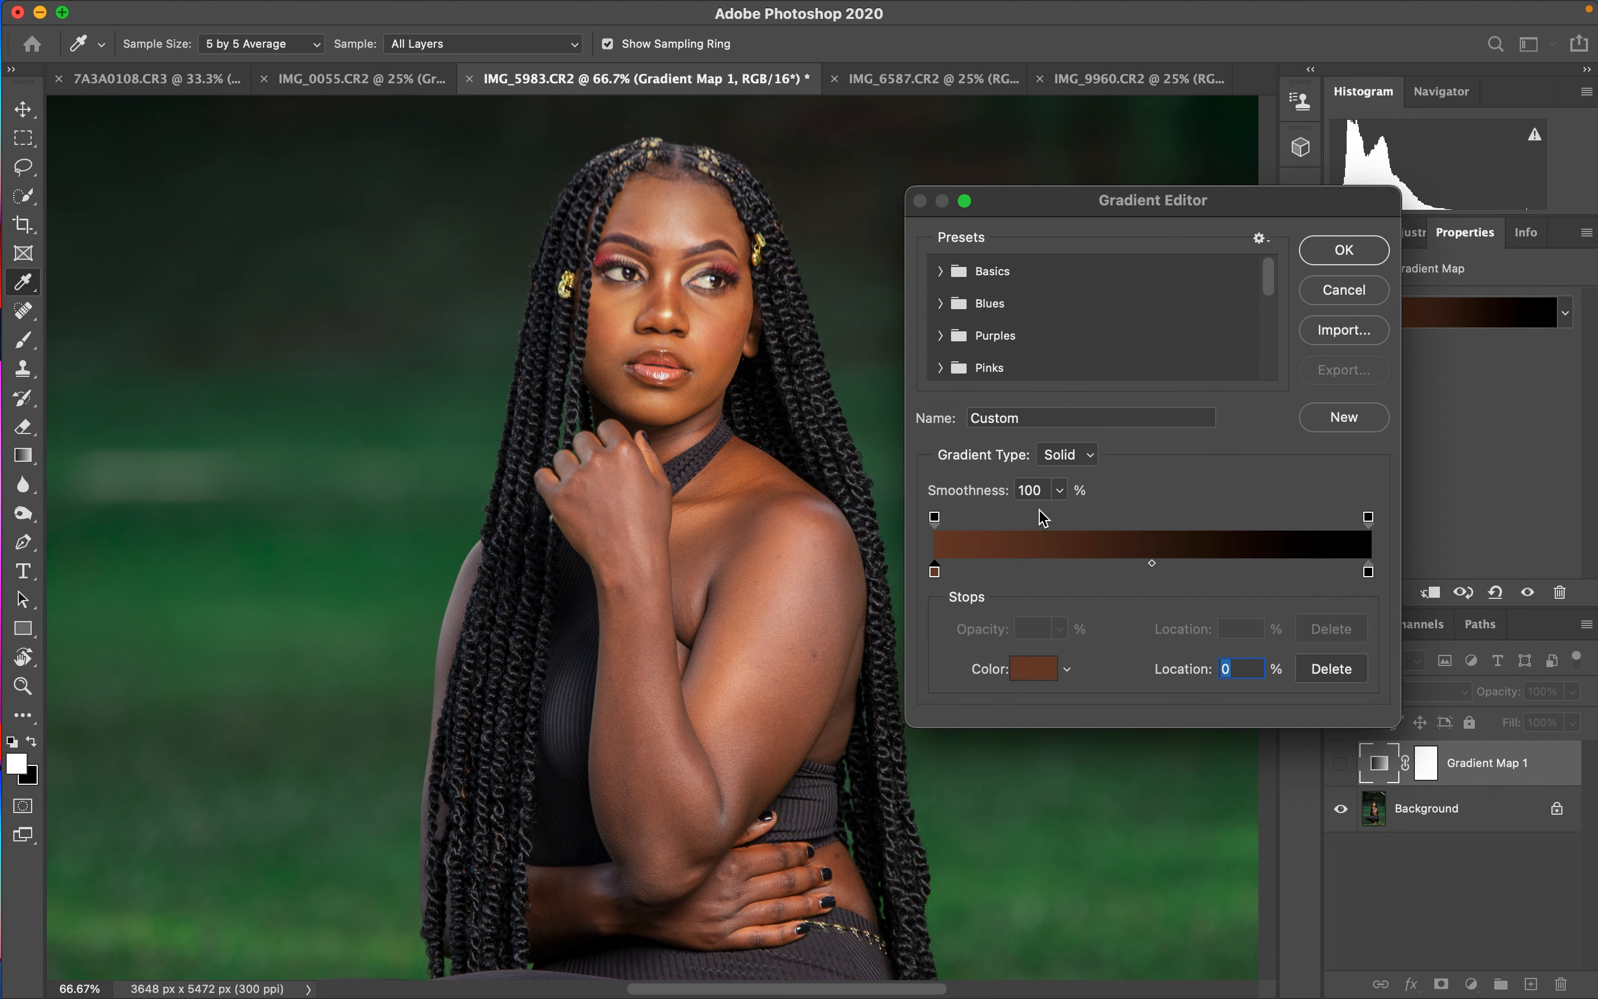
- Set the right stop colour by sampling a highlight on the face and confirm the gradient
{"action": "left_click", "coordinate": [1368, 572]}
{"action": "left_click", "coordinate": [671, 312]}
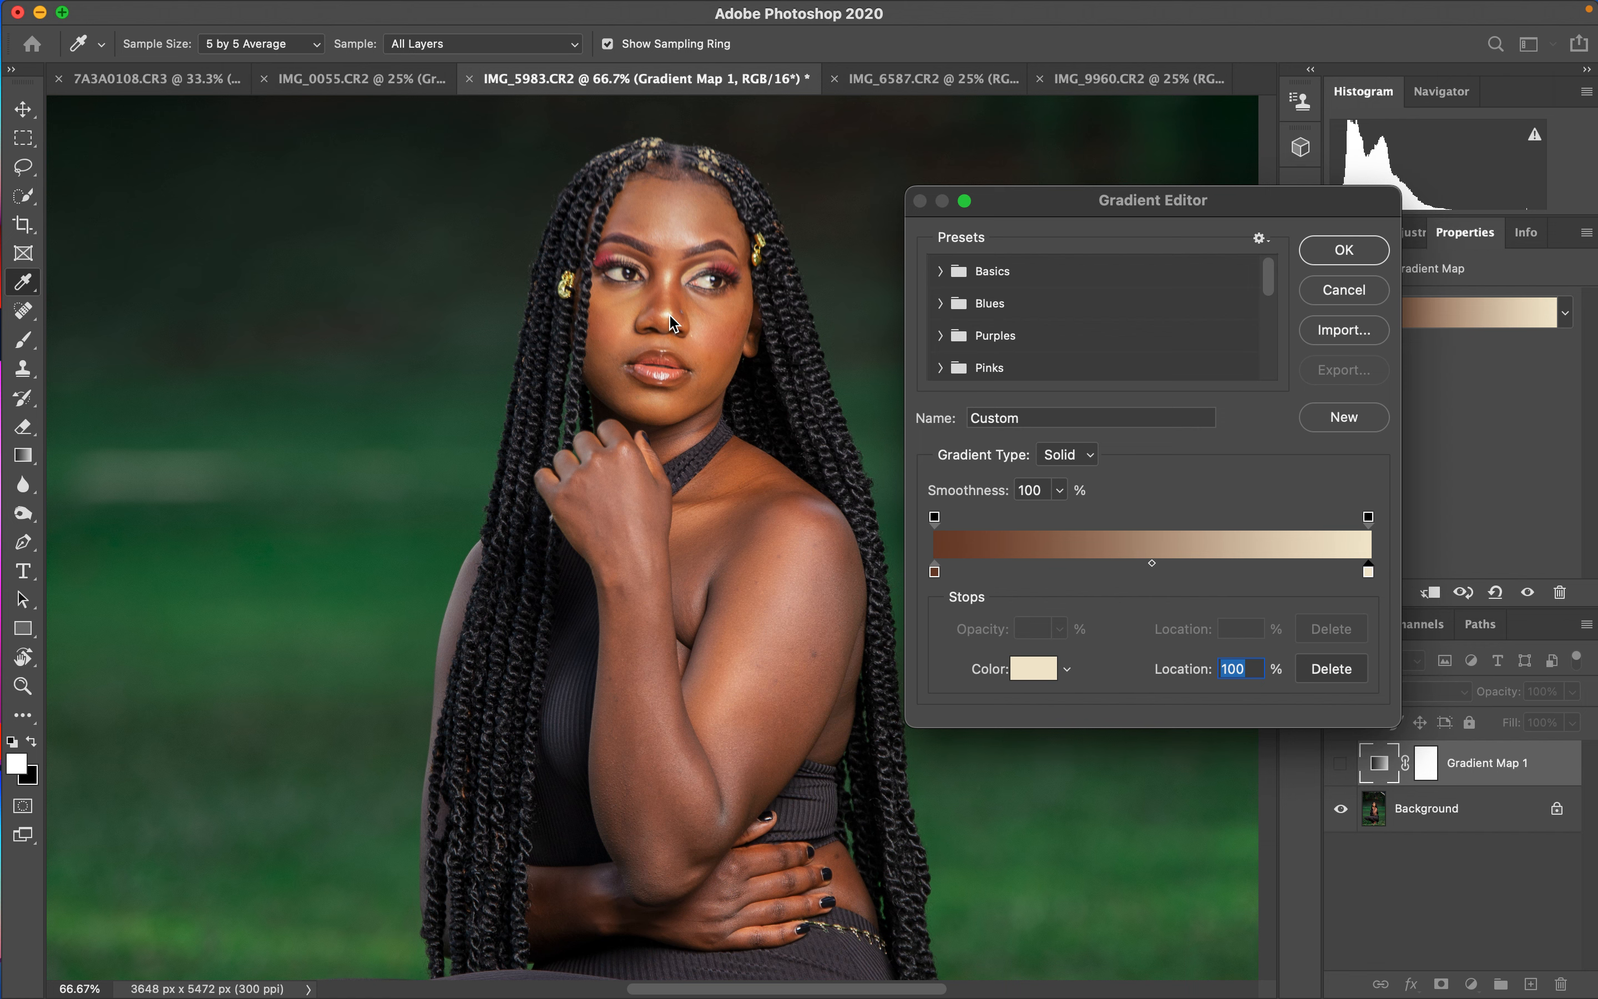
{"action": "left_click", "coordinate": [672, 312]}
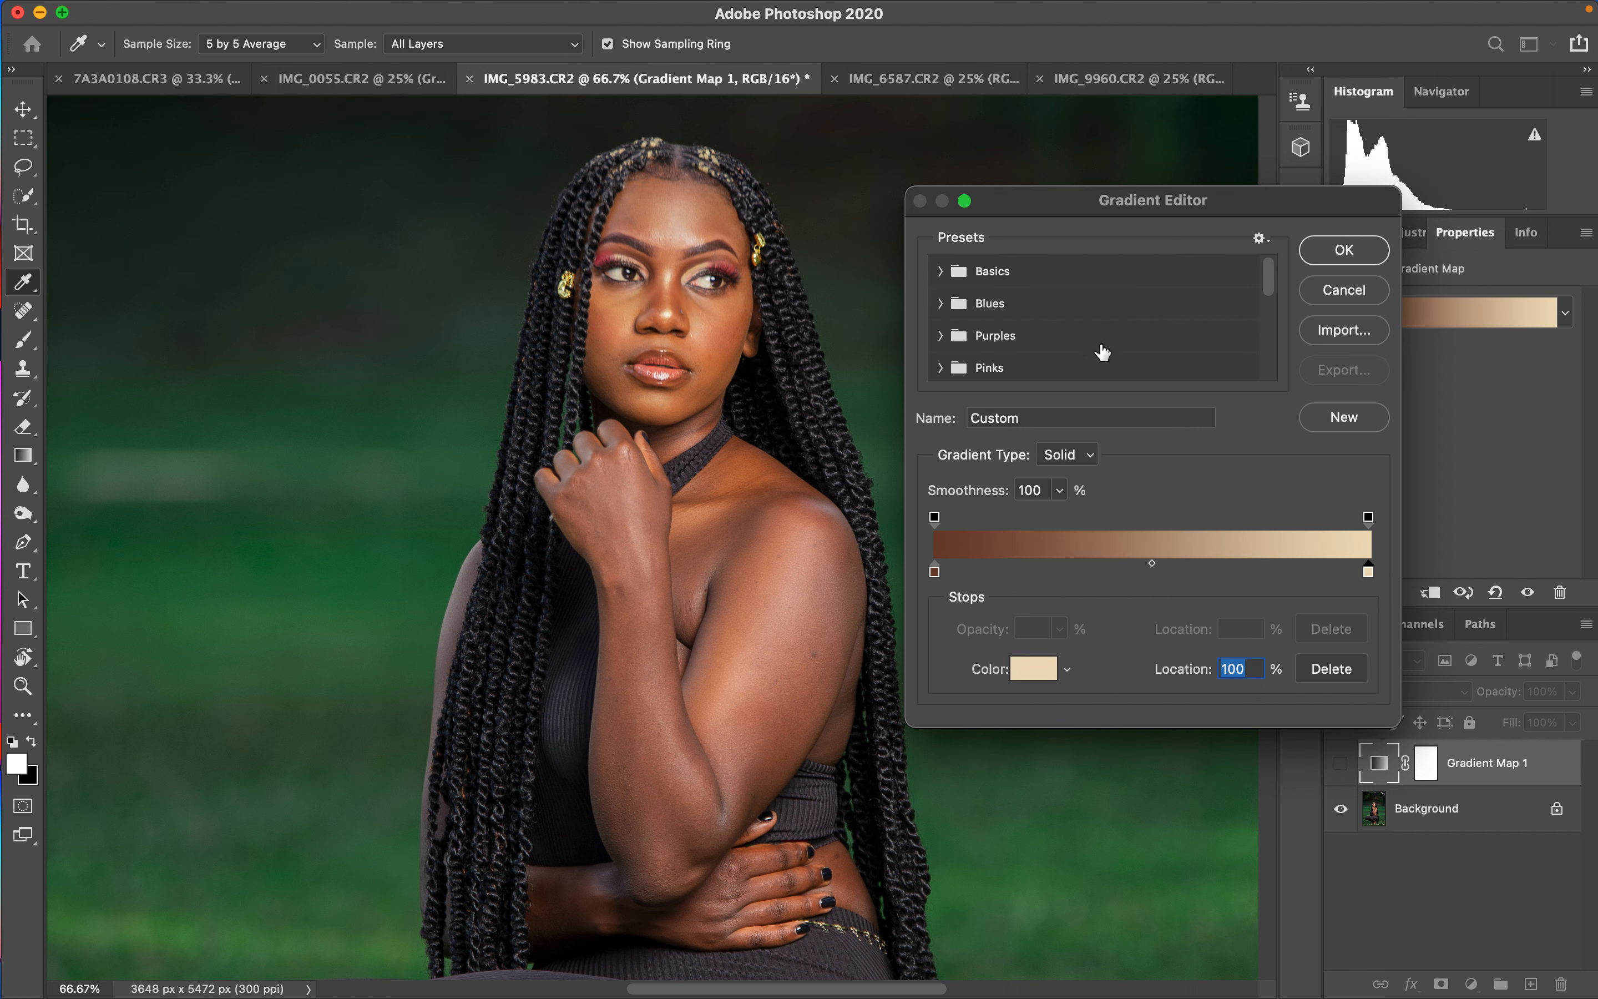
{"action": "left_click", "coordinate": [1345, 250]}
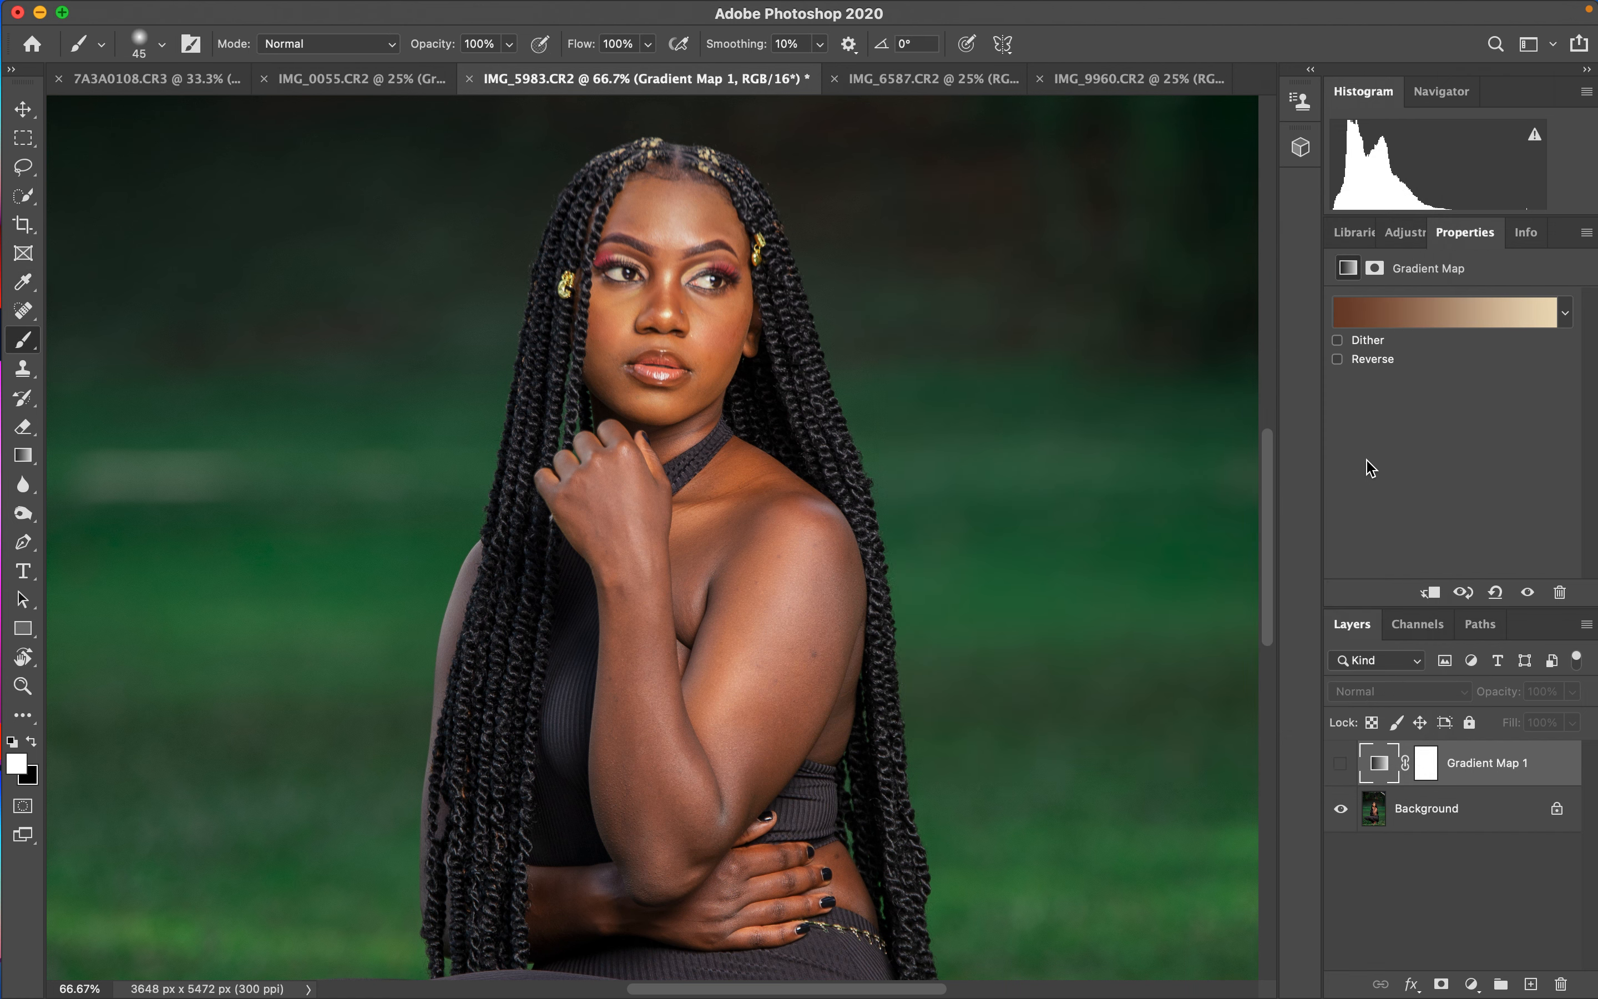
- Add a gradient stop at 50% location with a midtone colour sampled from the cheek, then confirm
{"action": "left_click", "coordinate": [1438, 320]}
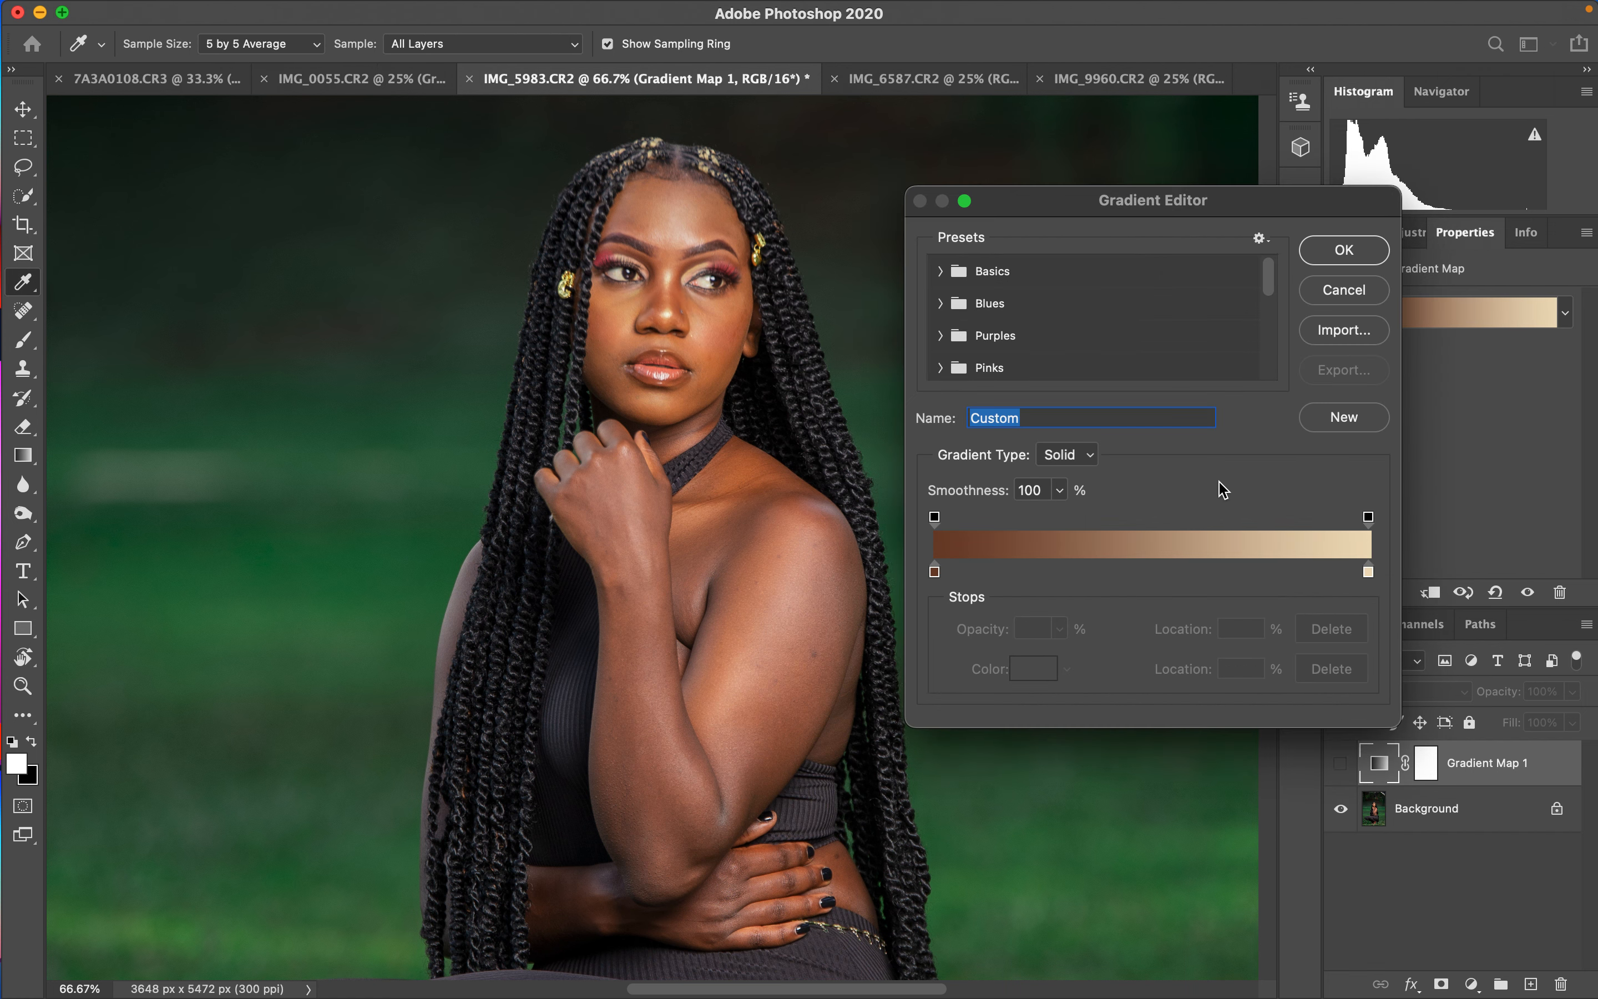
{"action": "left_click", "coordinate": [1169, 572]}
{"action": "type", "text": "50"}
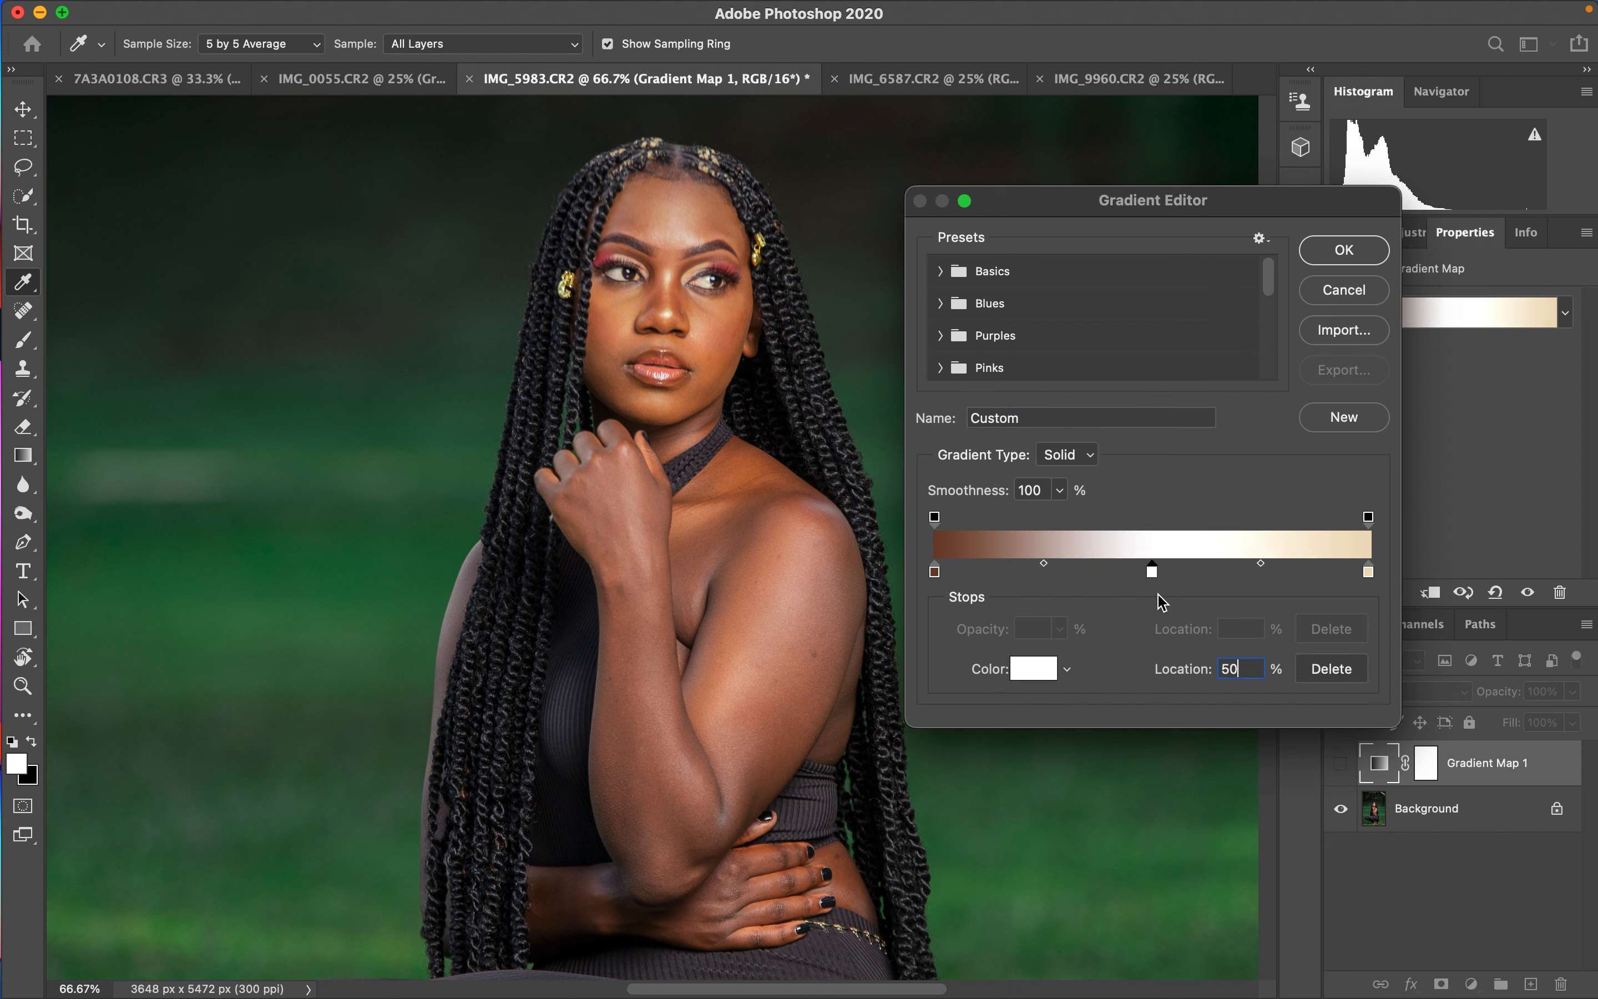
{"action": "left_click", "coordinate": [1051, 670]}
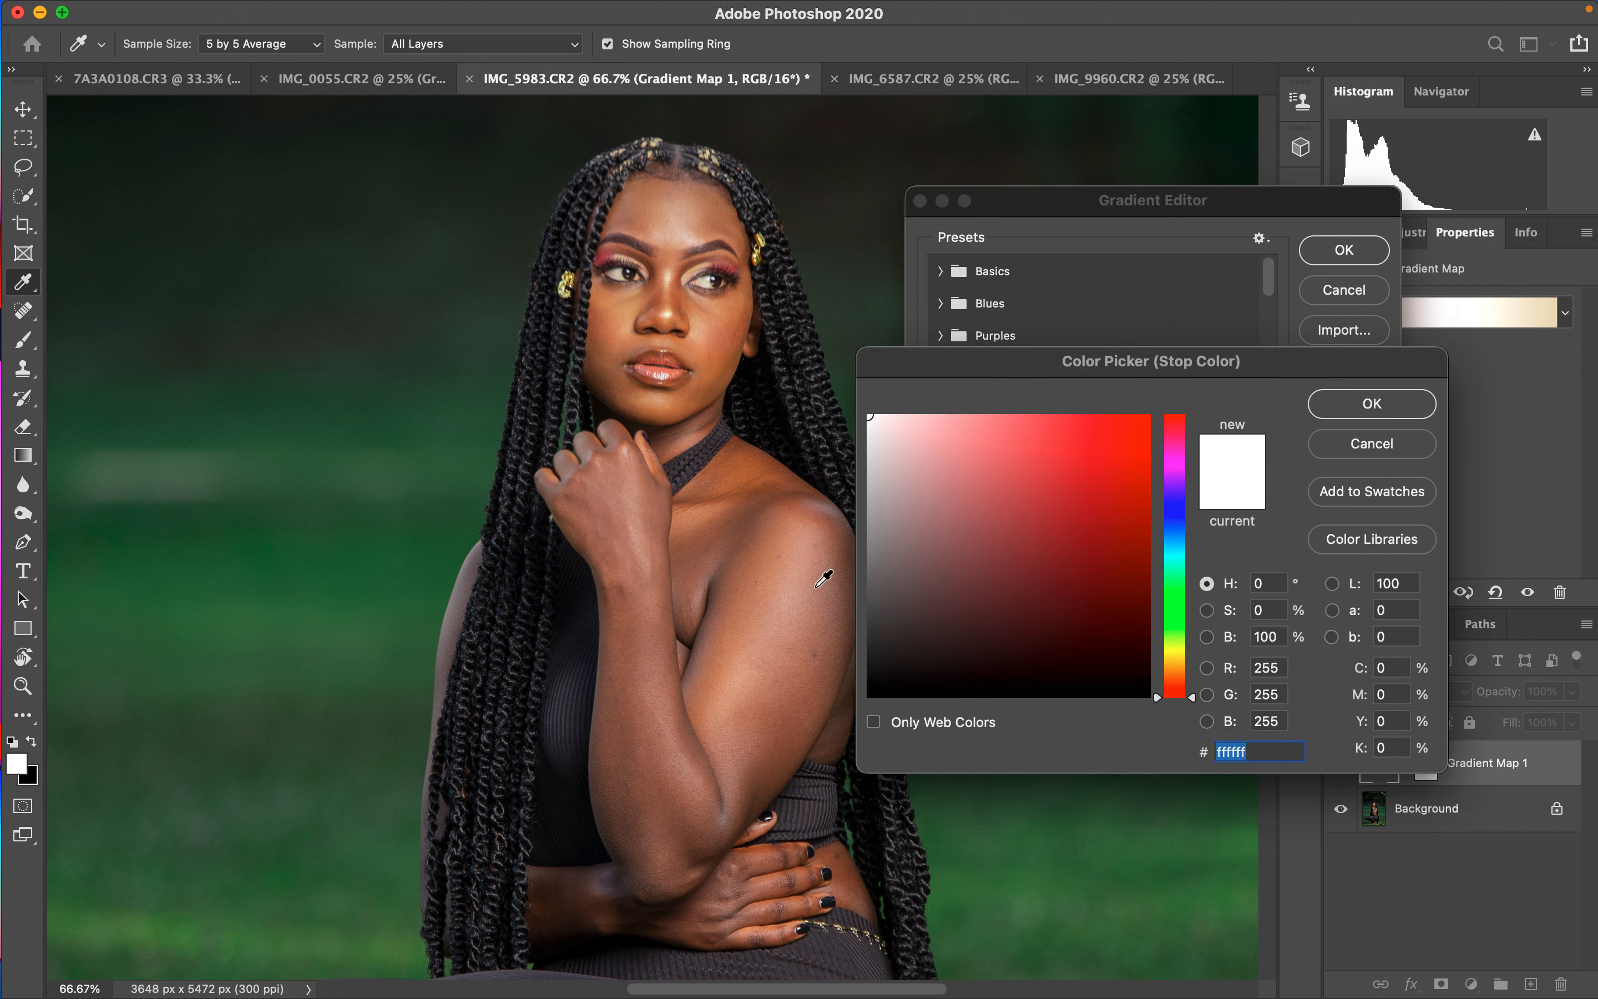
{"action": "left_click", "coordinate": [715, 336]}
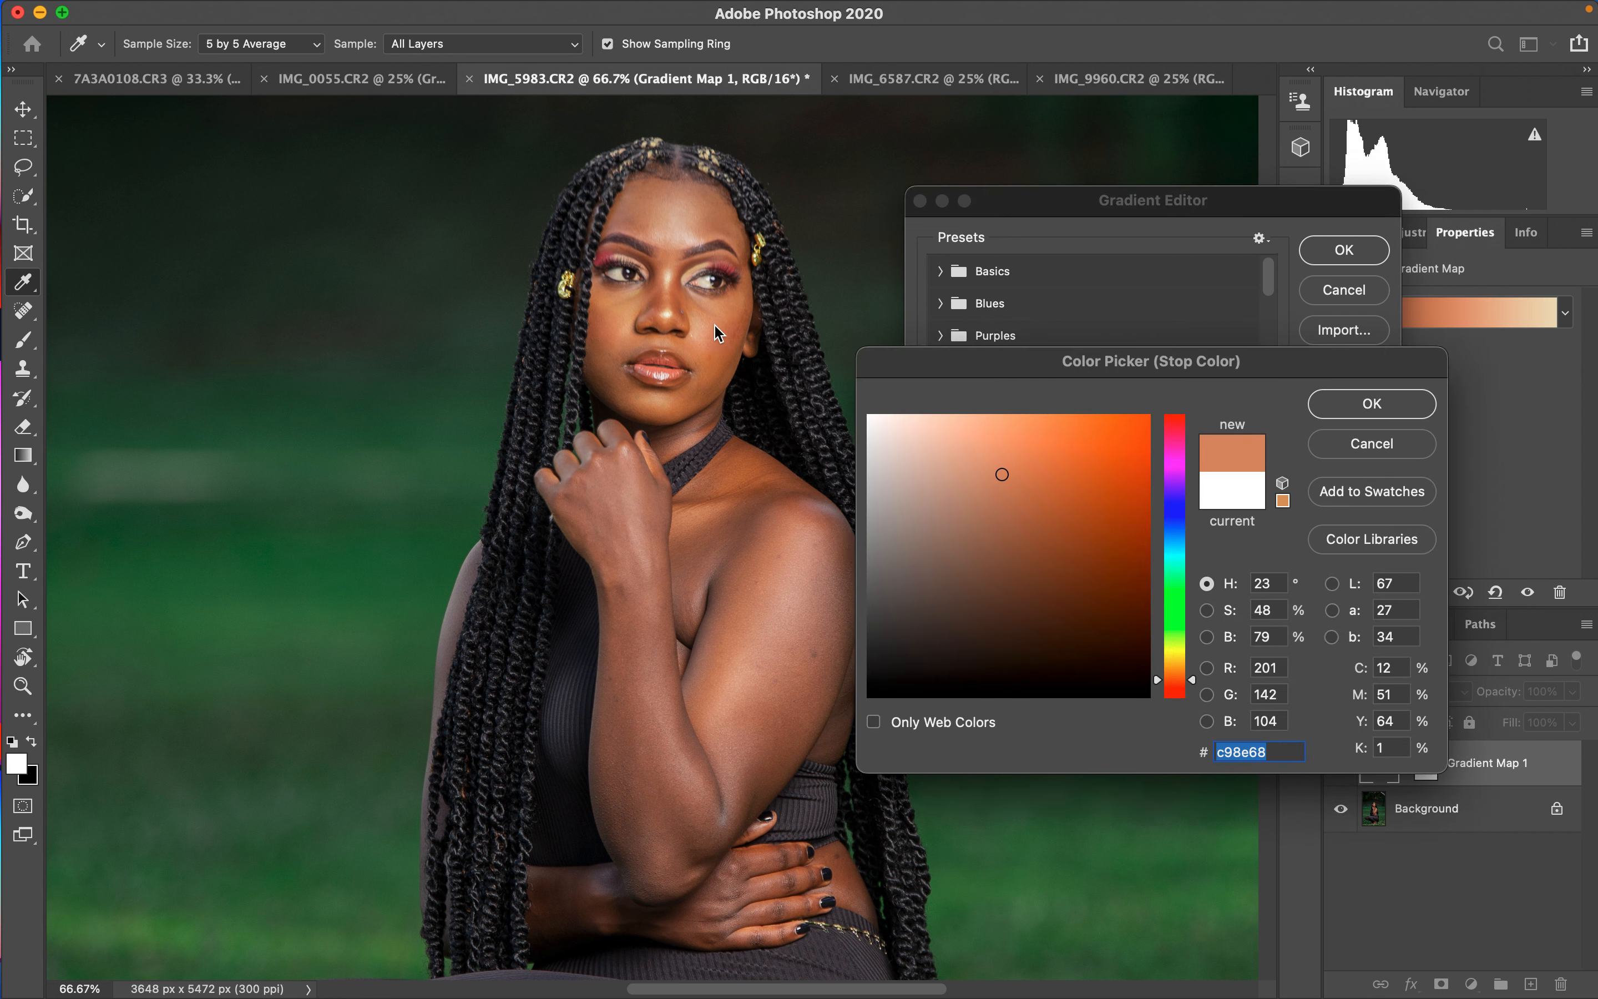
{"action": "left_click", "coordinate": [1339, 409]}
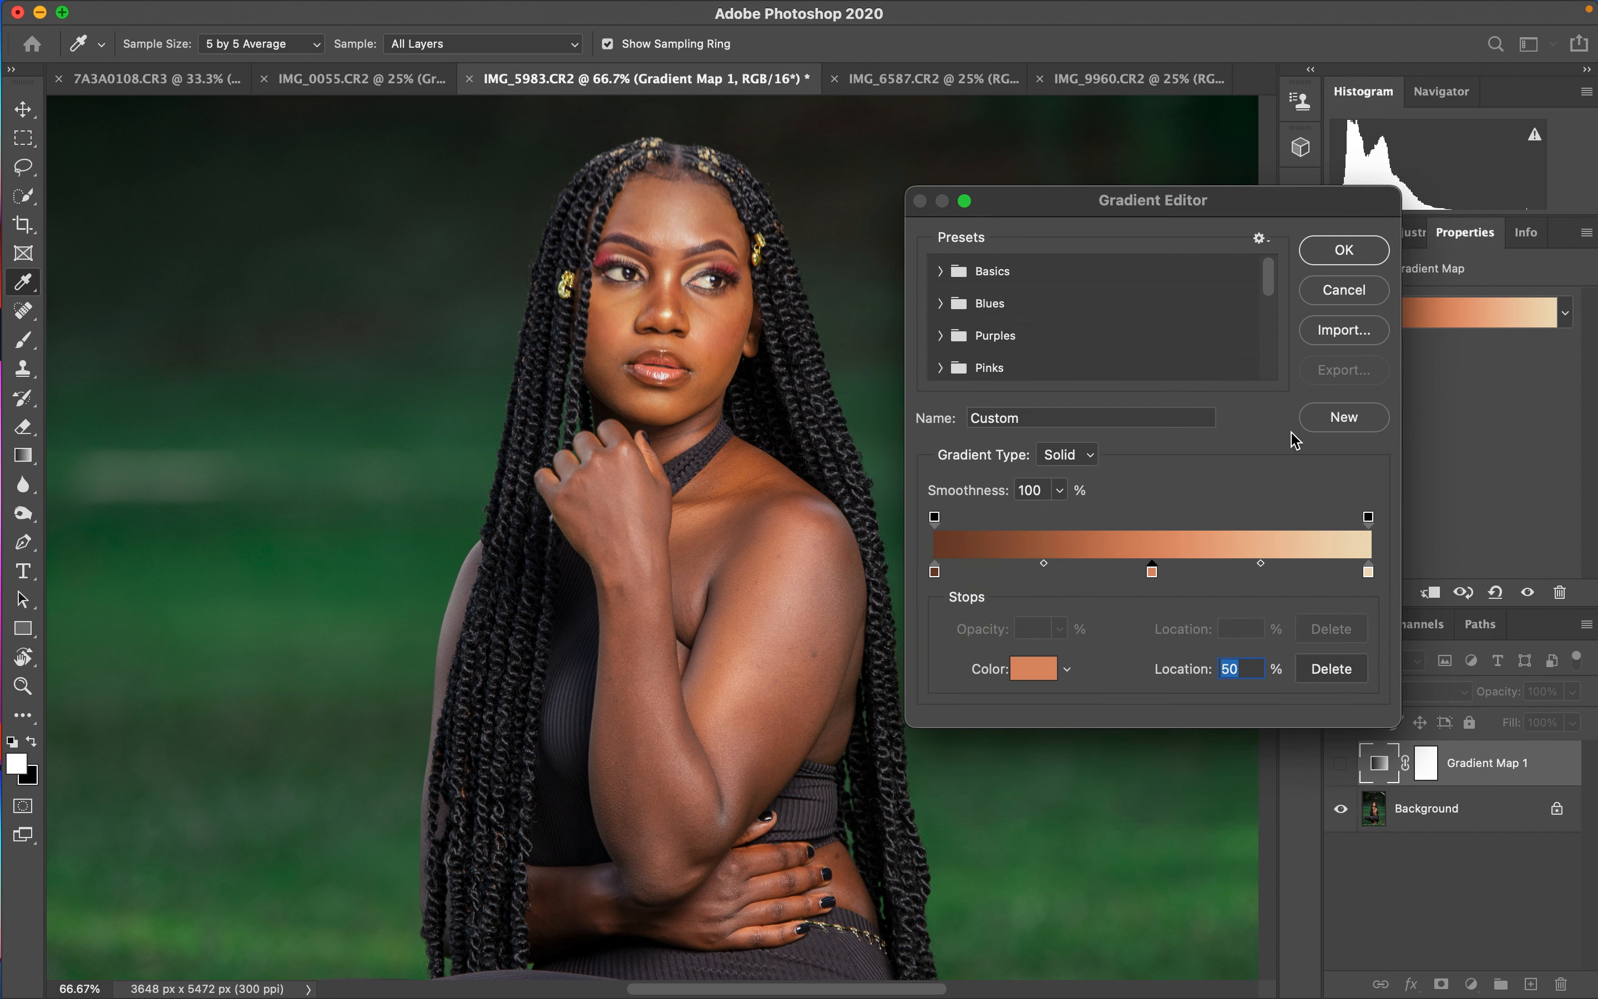
{"action": "left_click", "coordinate": [1344, 253]}
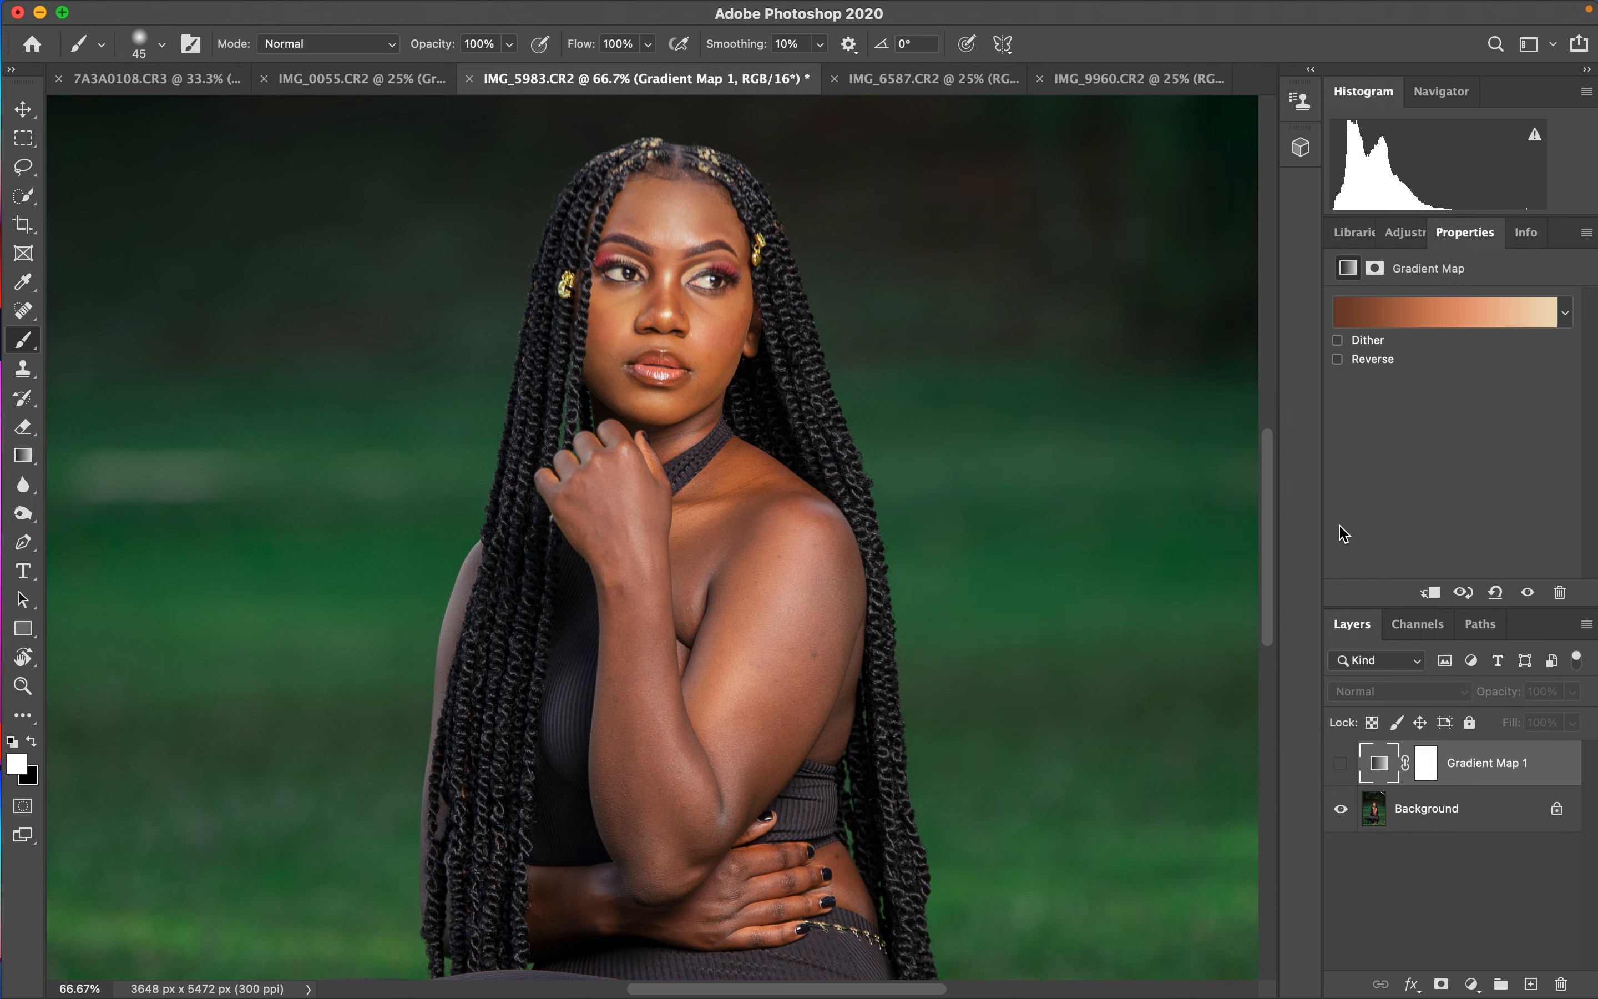
- Show the Gradient Map layer and set its blend mode to Color
{"action": "left_click", "coordinate": [1342, 766]}
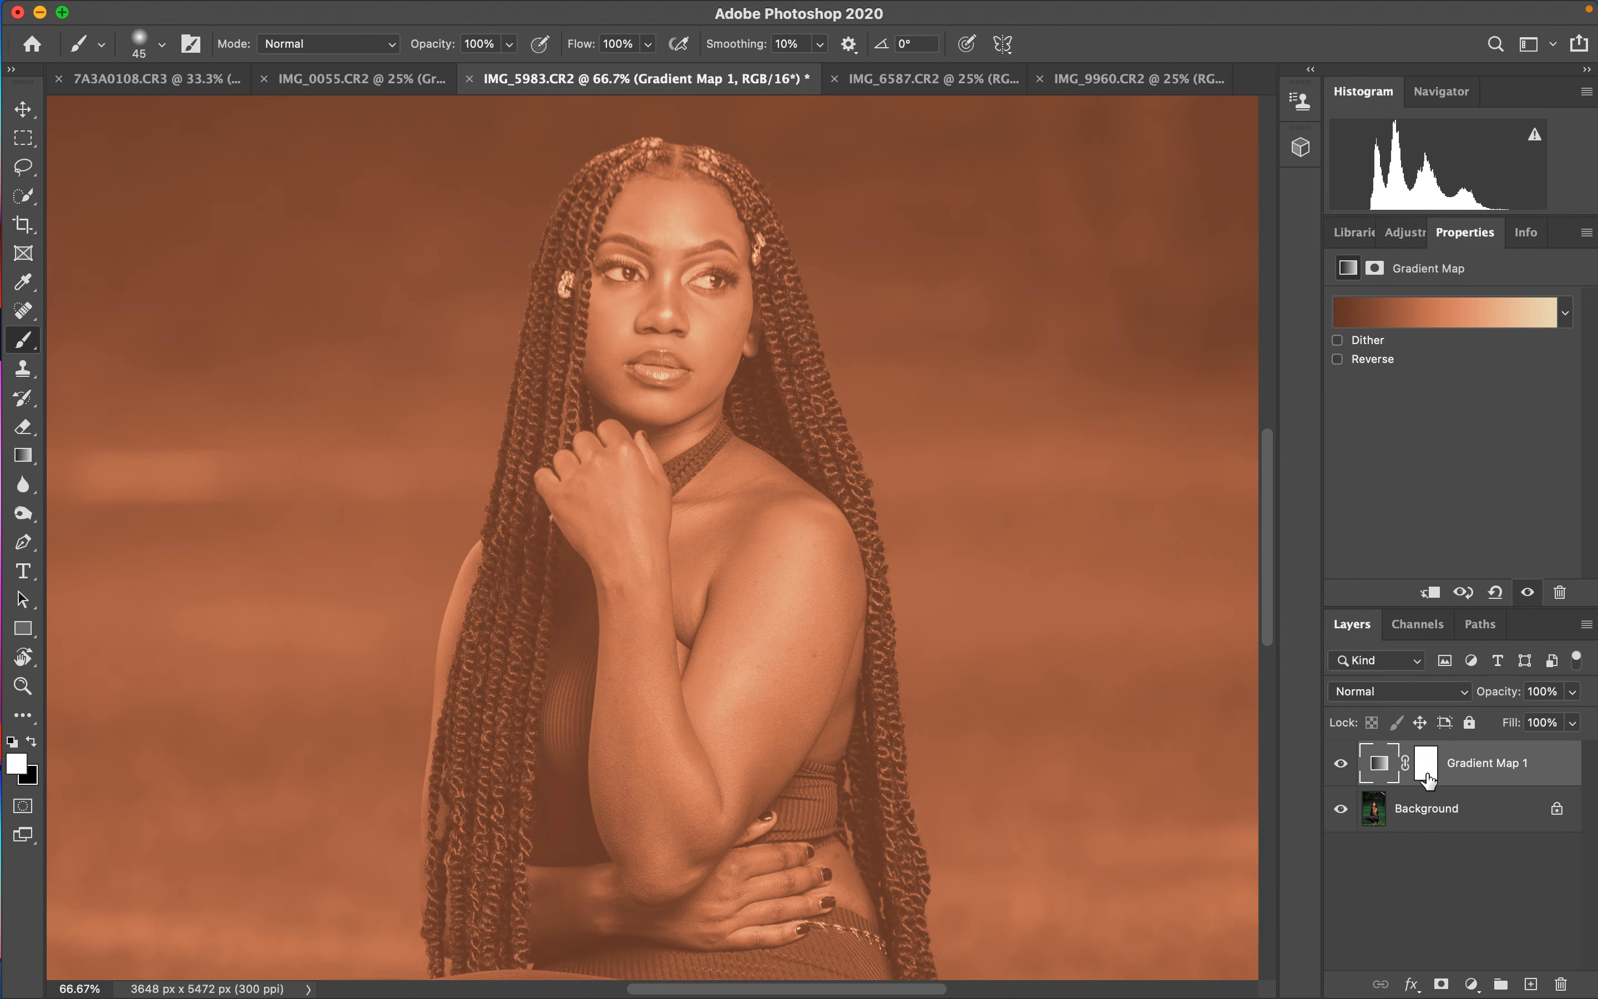
{"action": "left_click", "coordinate": [1396, 693]}
{"action": "mouse_move", "coordinate": [1391, 983]}
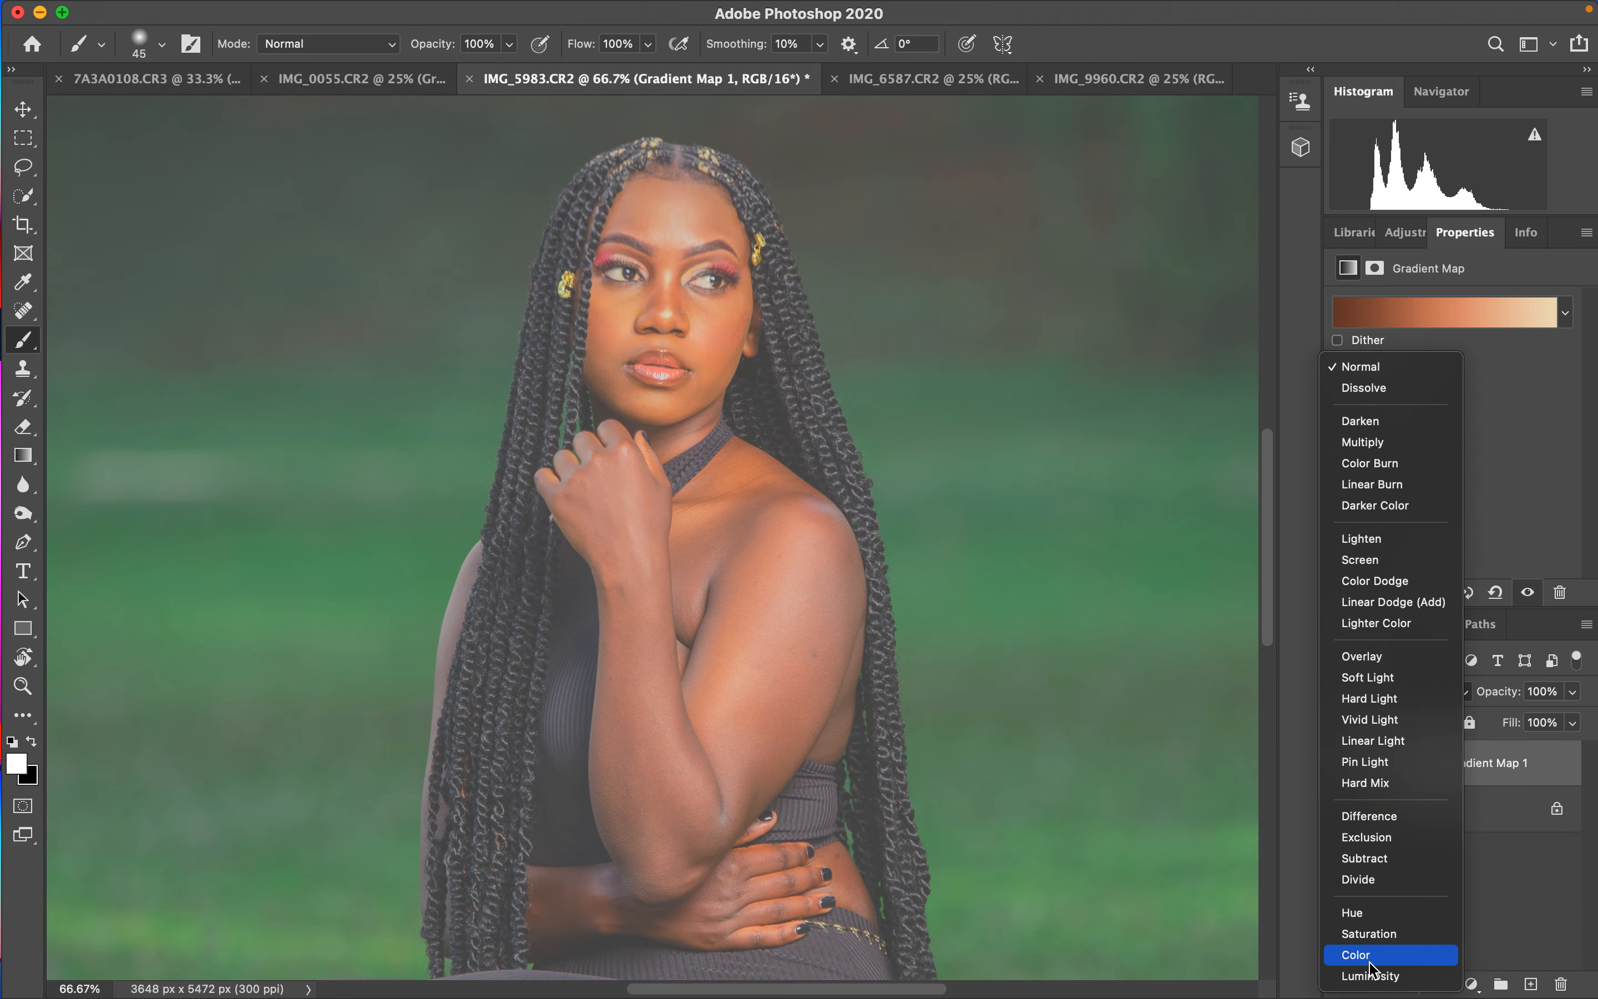
{"action": "left_click", "coordinate": [1371, 956]}
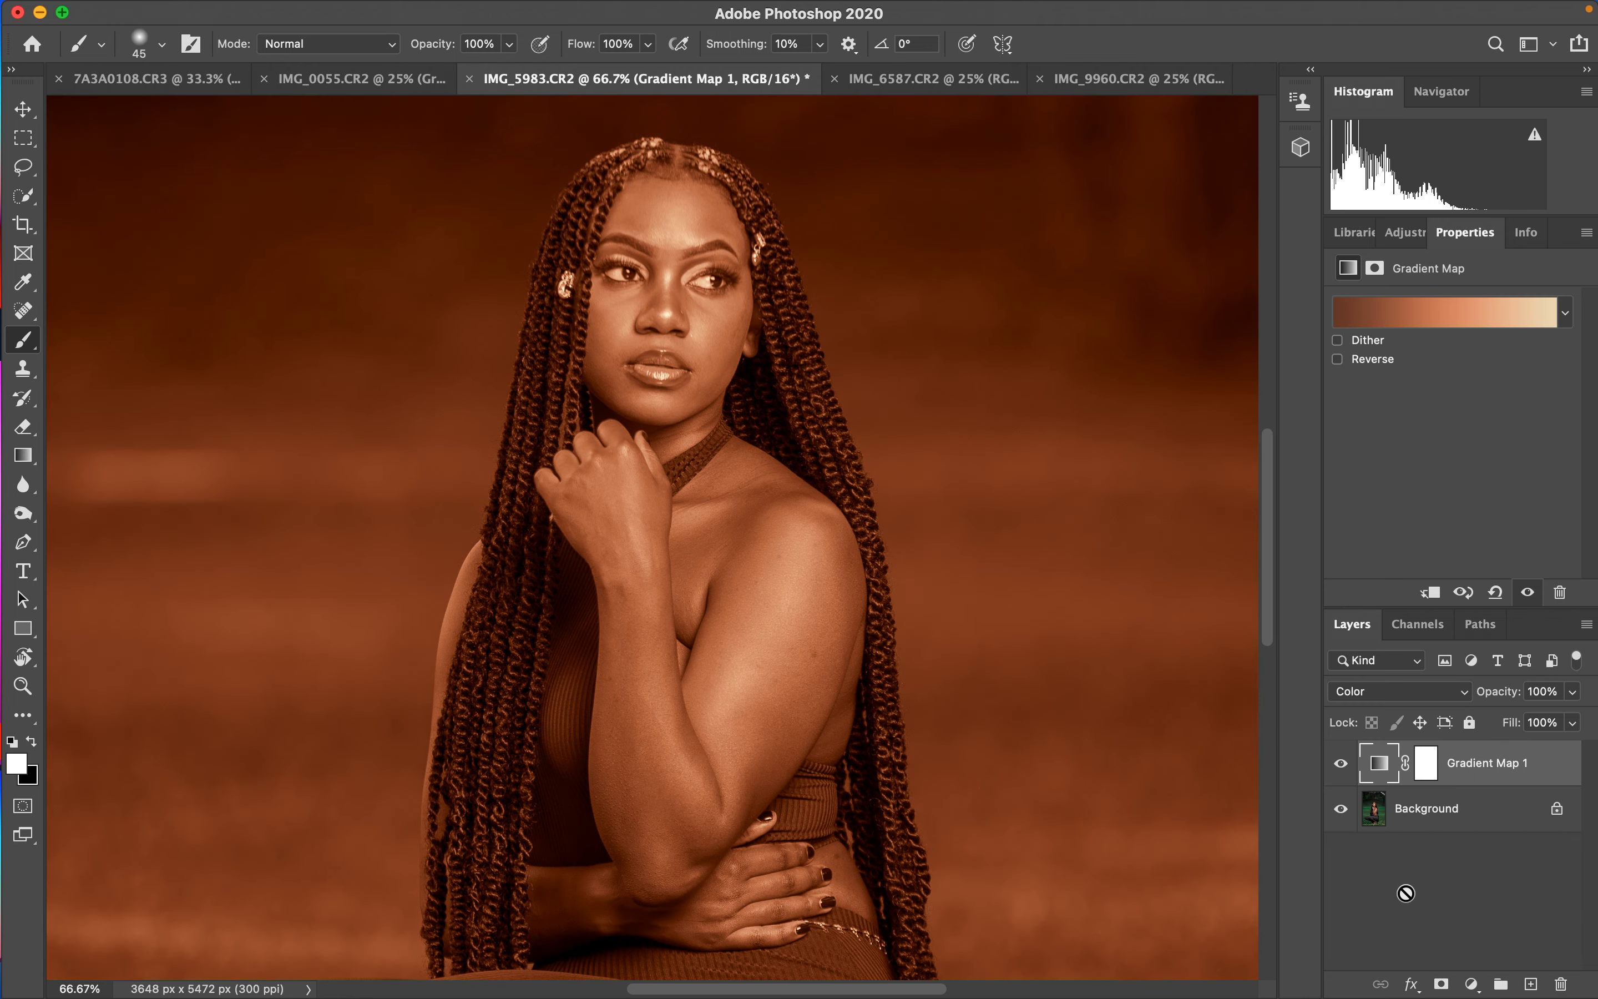
- Invert the Gradient Map layer mask to black and make white the foreground colour
{"action": "left_click", "coordinate": [1425, 769]}
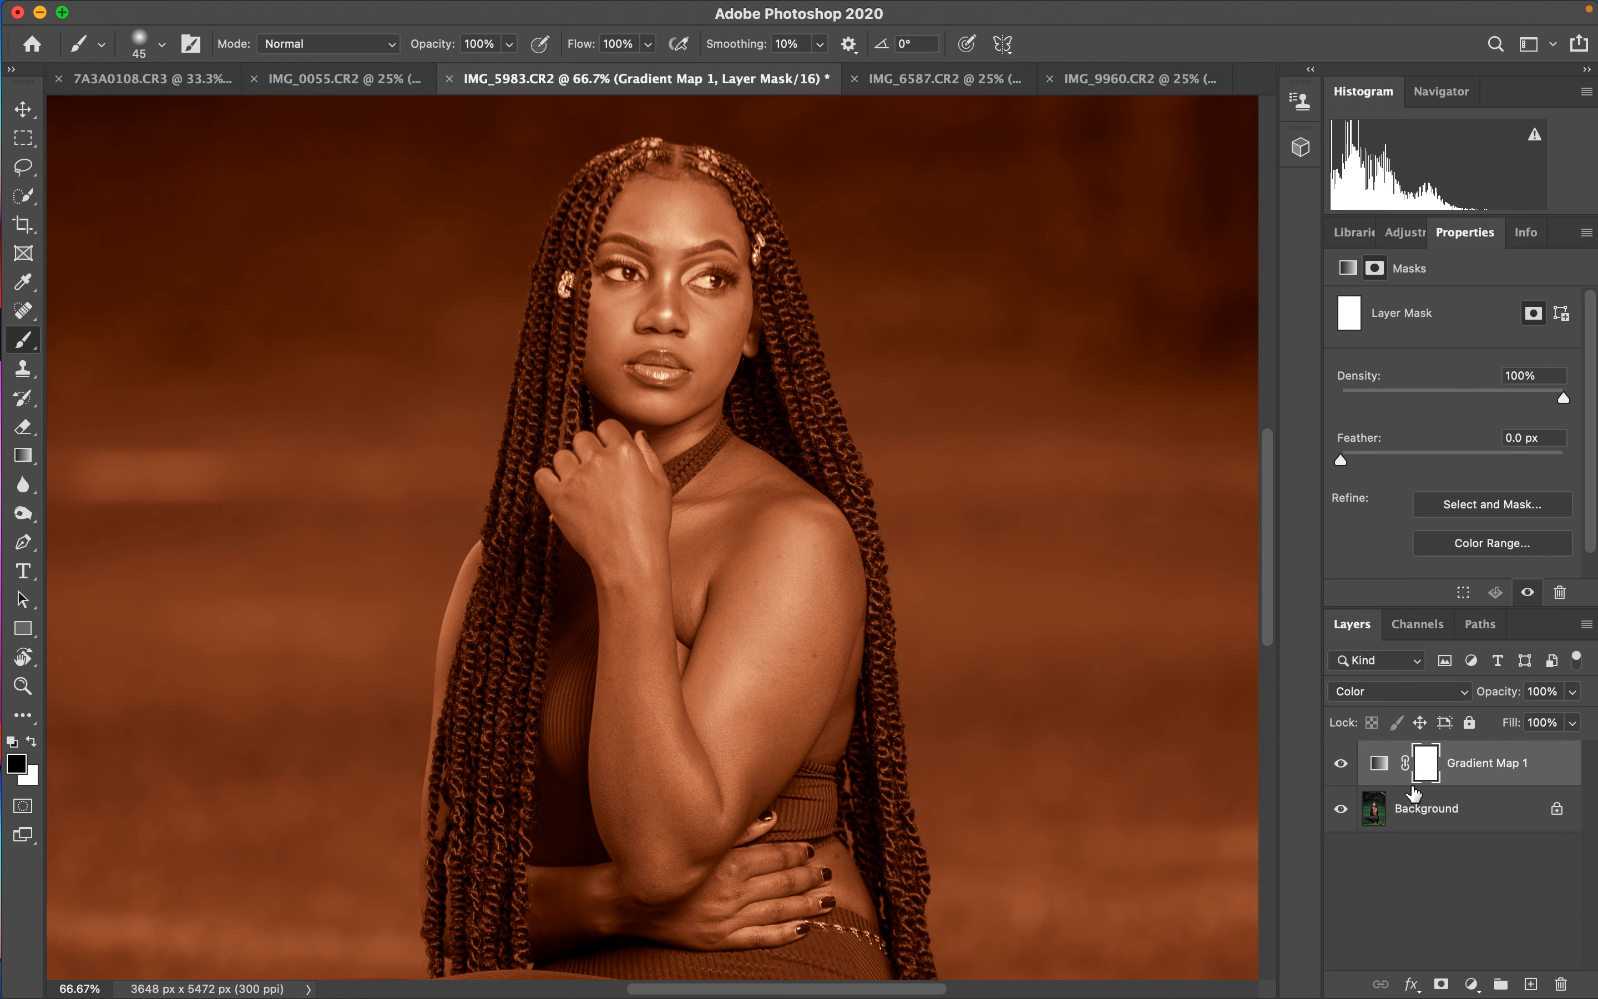
{"action": "key", "text": "super+i"}
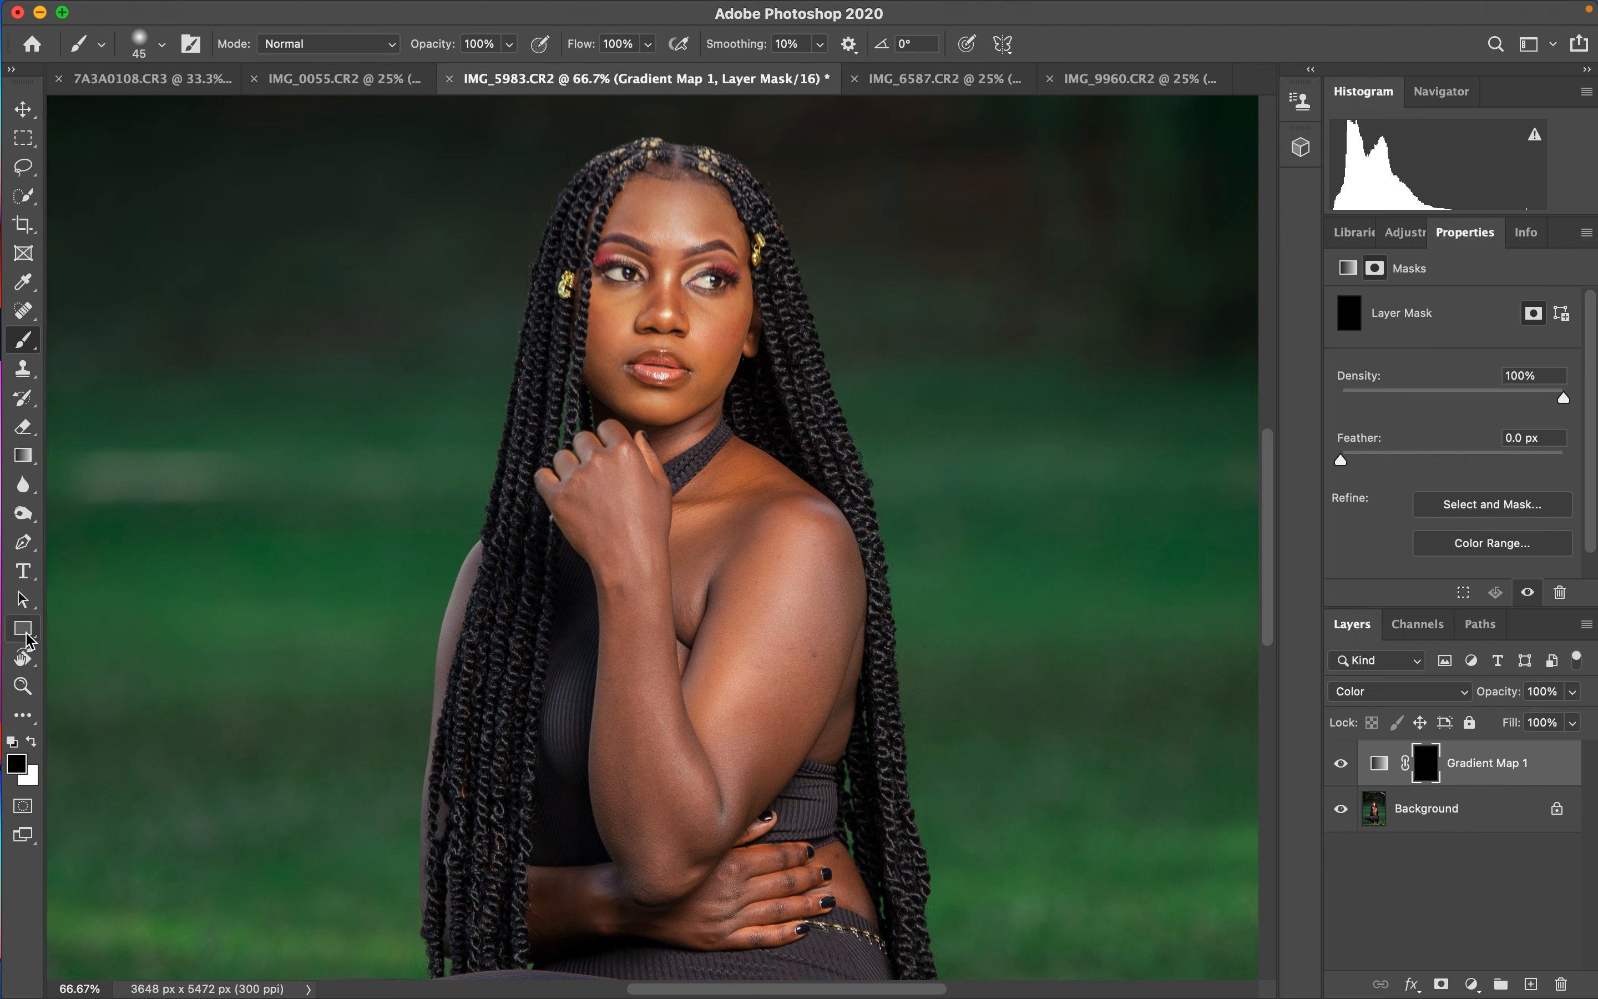
{"action": "key", "text": "x"}
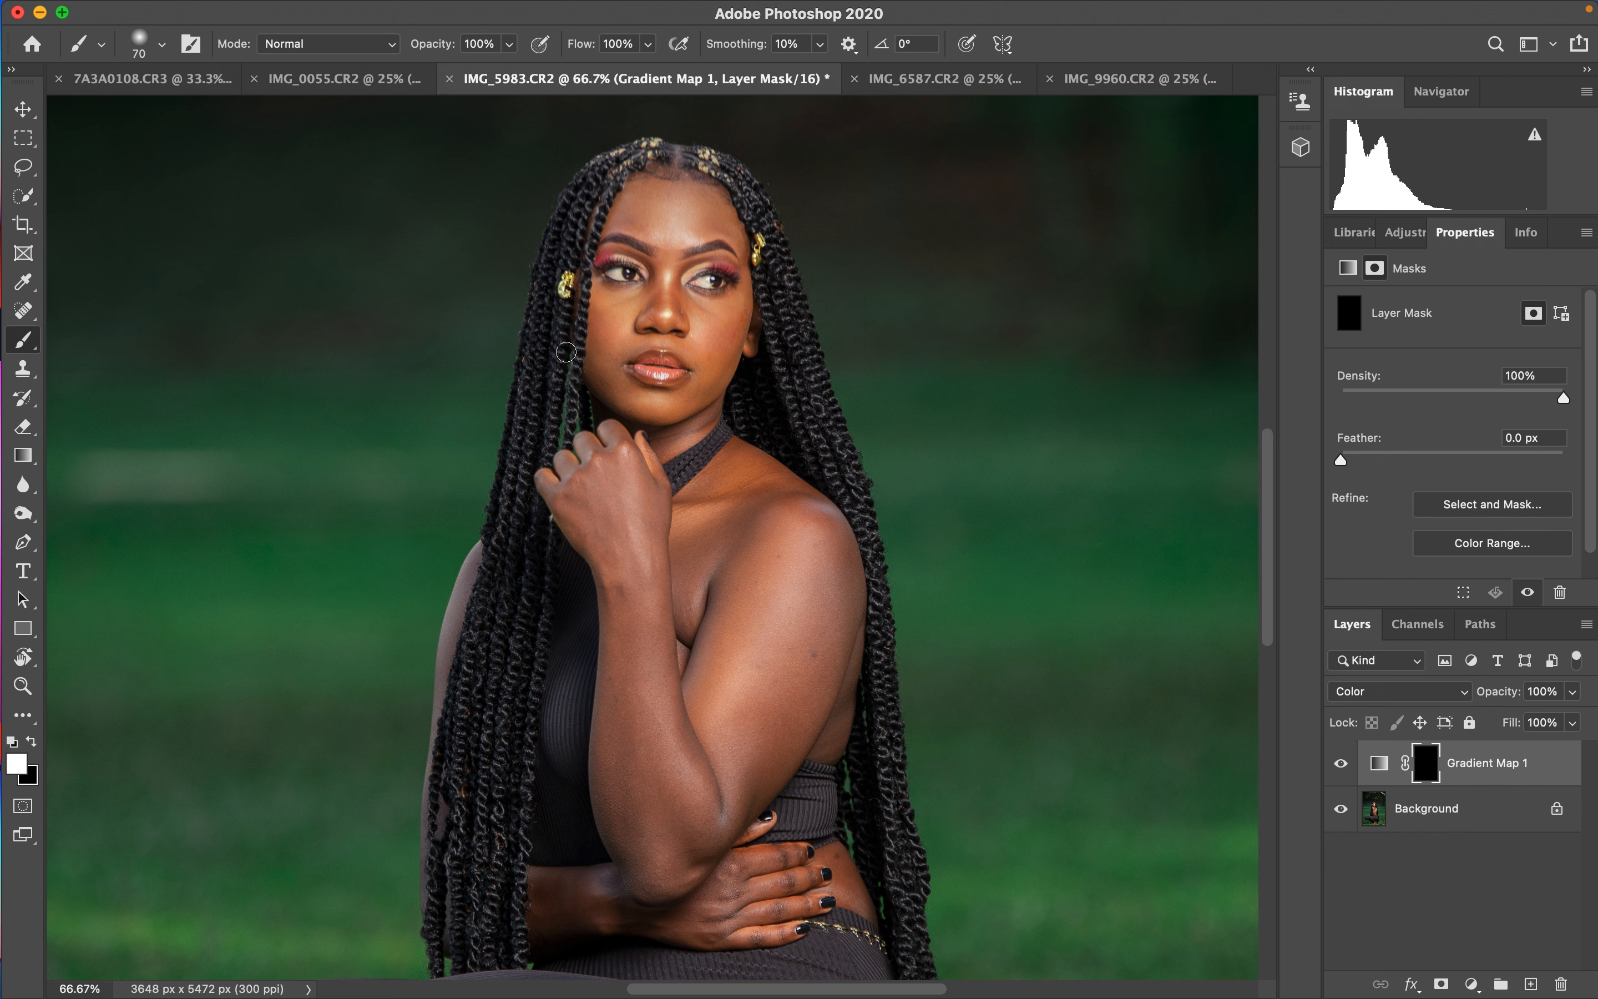
- Enlarge the brush to 200 px and paint white on the Gradient Map mask over the arm and face skin
{"action": "key", "text": "bracketright"}
{"action": "key", "text": "bracketright"}
{"action": "key", "text": "bracketright"}
{"action": "key", "text": "bracketright"}
{"action": "key", "text": "bracketright"}
{"action": "key", "text": "bracketright"}
{"action": "key", "text": "bracketright"}
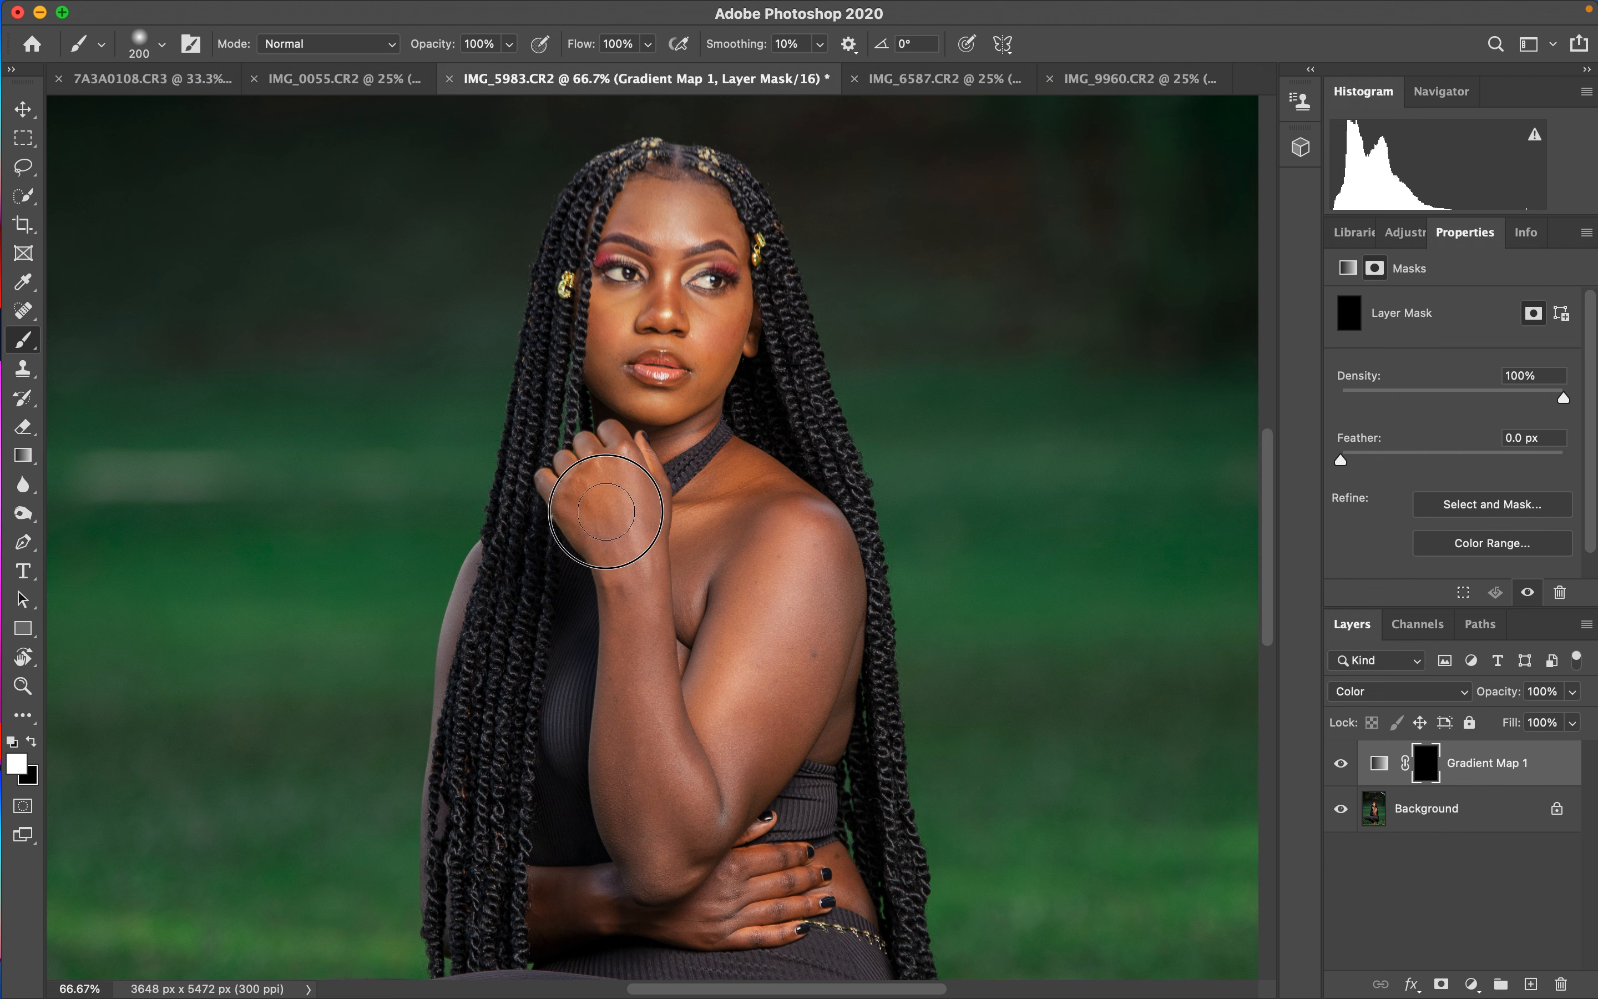
{"action": "mouse_move", "coordinate": [605, 510]}
{"action": "left_mouse_down"}
{"action": "mouse_move", "coordinate": [656, 768]}
{"action": "mouse_move", "coordinate": [643, 743]}
{"action": "mouse_move", "coordinate": [637, 829]}
{"action": "mouse_move", "coordinate": [654, 850]}
{"action": "mouse_move", "coordinate": [761, 717]}
{"action": "mouse_move", "coordinate": [769, 673]}
{"action": "mouse_move", "coordinate": [734, 647]}
{"action": "mouse_move", "coordinate": [706, 656]}
{"action": "mouse_move", "coordinate": [715, 500]}
{"action": "mouse_move", "coordinate": [782, 591]}
{"action": "mouse_move", "coordinate": [796, 565]}
{"action": "mouse_move", "coordinate": [827, 618]}
{"action": "mouse_move", "coordinate": [827, 566]}
{"action": "mouse_move", "coordinate": [790, 510]}
{"action": "mouse_move", "coordinate": [826, 610]}
{"action": "mouse_move", "coordinate": [810, 728]}
{"action": "mouse_move", "coordinate": [761, 730]}
{"action": "mouse_move", "coordinate": [673, 857]}
{"action": "mouse_move", "coordinate": [539, 910]}
{"action": "mouse_move", "coordinate": [778, 897]}
{"action": "mouse_move", "coordinate": [817, 871]}
{"action": "mouse_move", "coordinate": [776, 871]}
{"action": "left_mouse_up"}
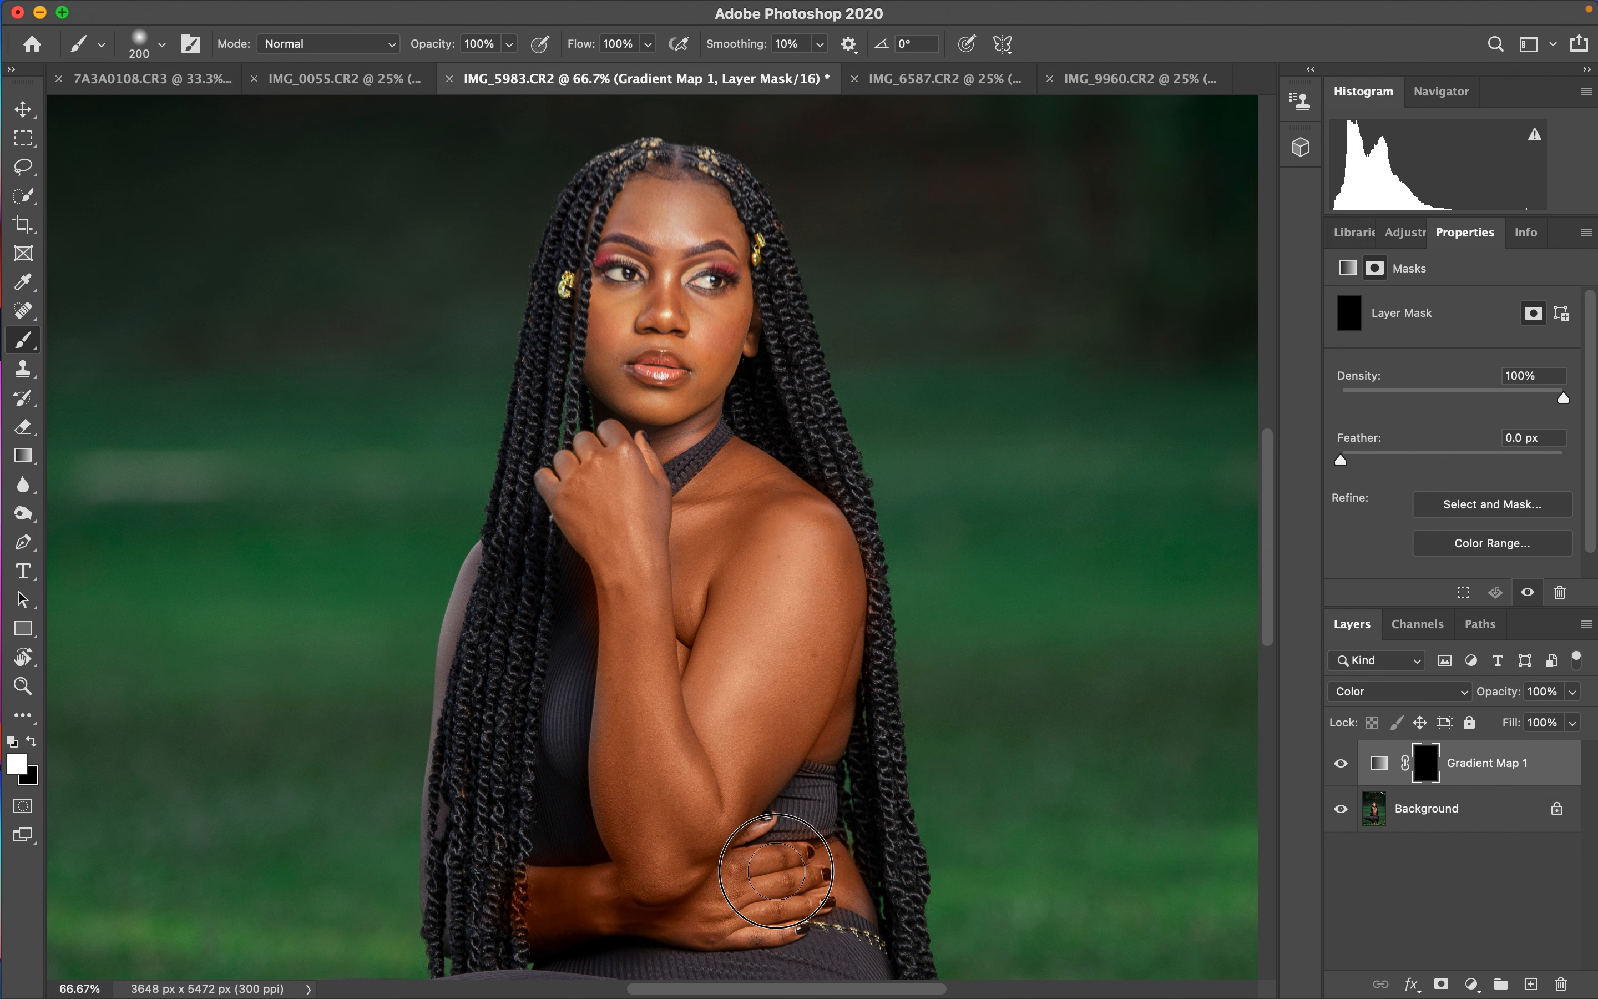
{"action": "mouse_move", "coordinate": [688, 396]}
{"action": "left_mouse_down"}
{"action": "mouse_move", "coordinate": [613, 350]}
{"action": "mouse_move", "coordinate": [666, 212]}
{"action": "mouse_move", "coordinate": [689, 232]}
{"action": "mouse_move", "coordinate": [708, 331]}
{"action": "mouse_move", "coordinate": [638, 353]}
{"action": "mouse_move", "coordinate": [696, 364]}
{"action": "mouse_move", "coordinate": [654, 451]}
{"action": "mouse_move", "coordinate": [690, 297]}
{"action": "mouse_move", "coordinate": [667, 238]}
{"action": "left_mouse_up"}
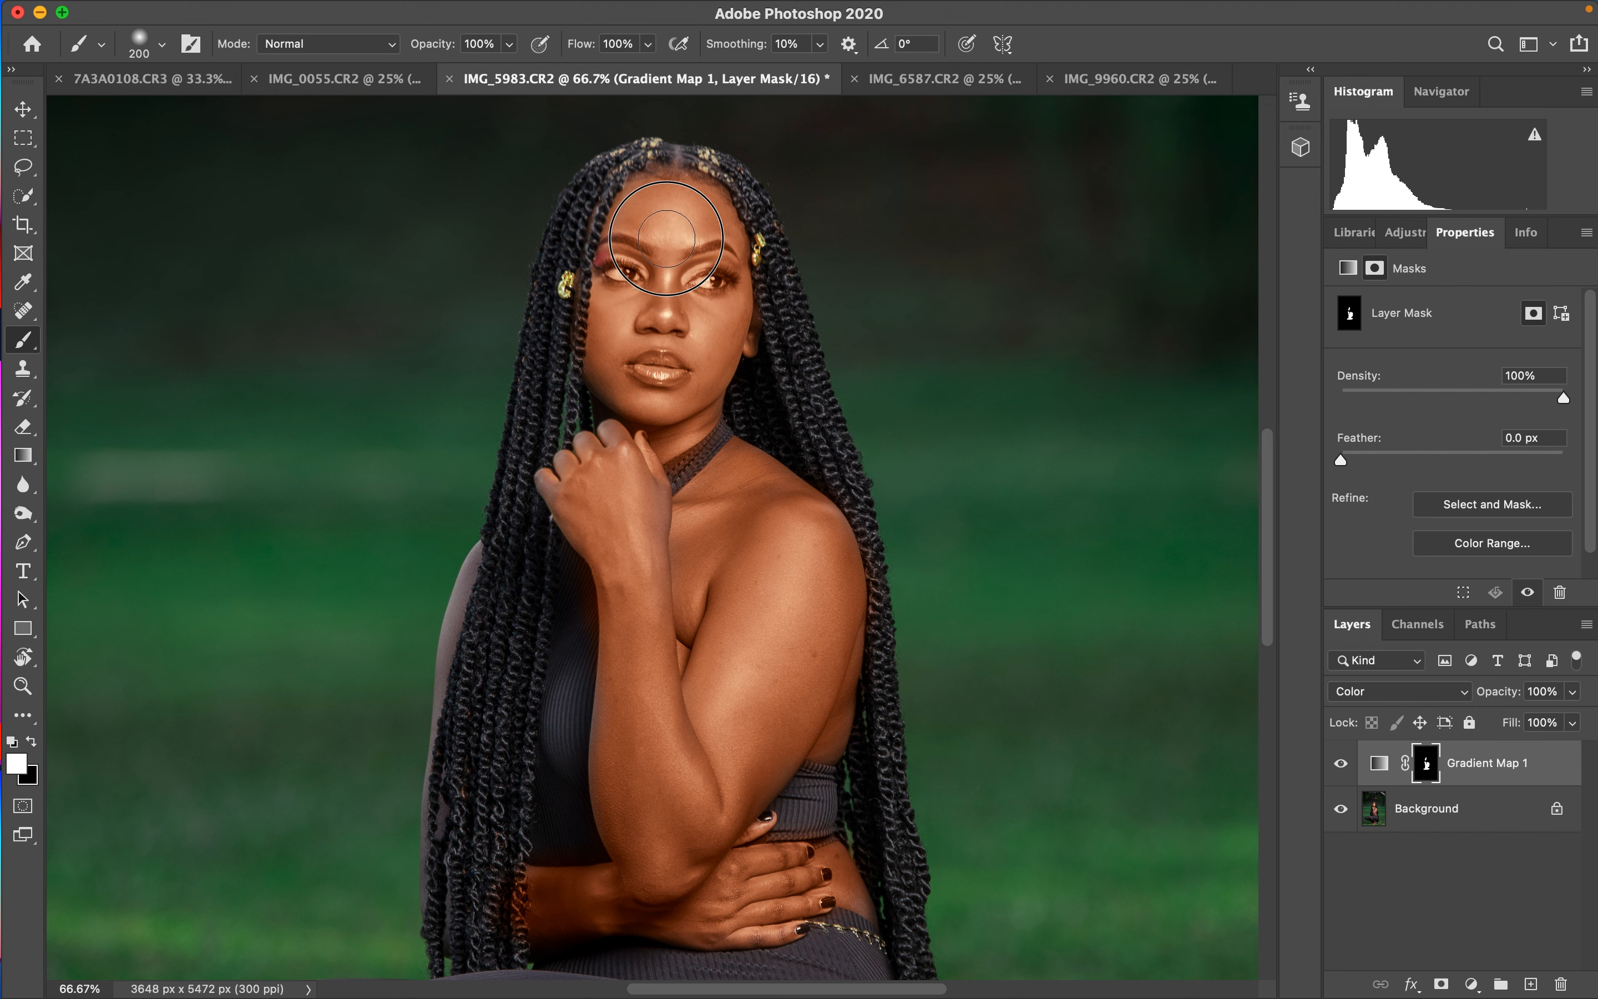
- Paint white on the Gradient Map mask over the area beside the subject's back
{"action": "key", "text": "super+minus"}
{"action": "key", "text": "super+minus"}
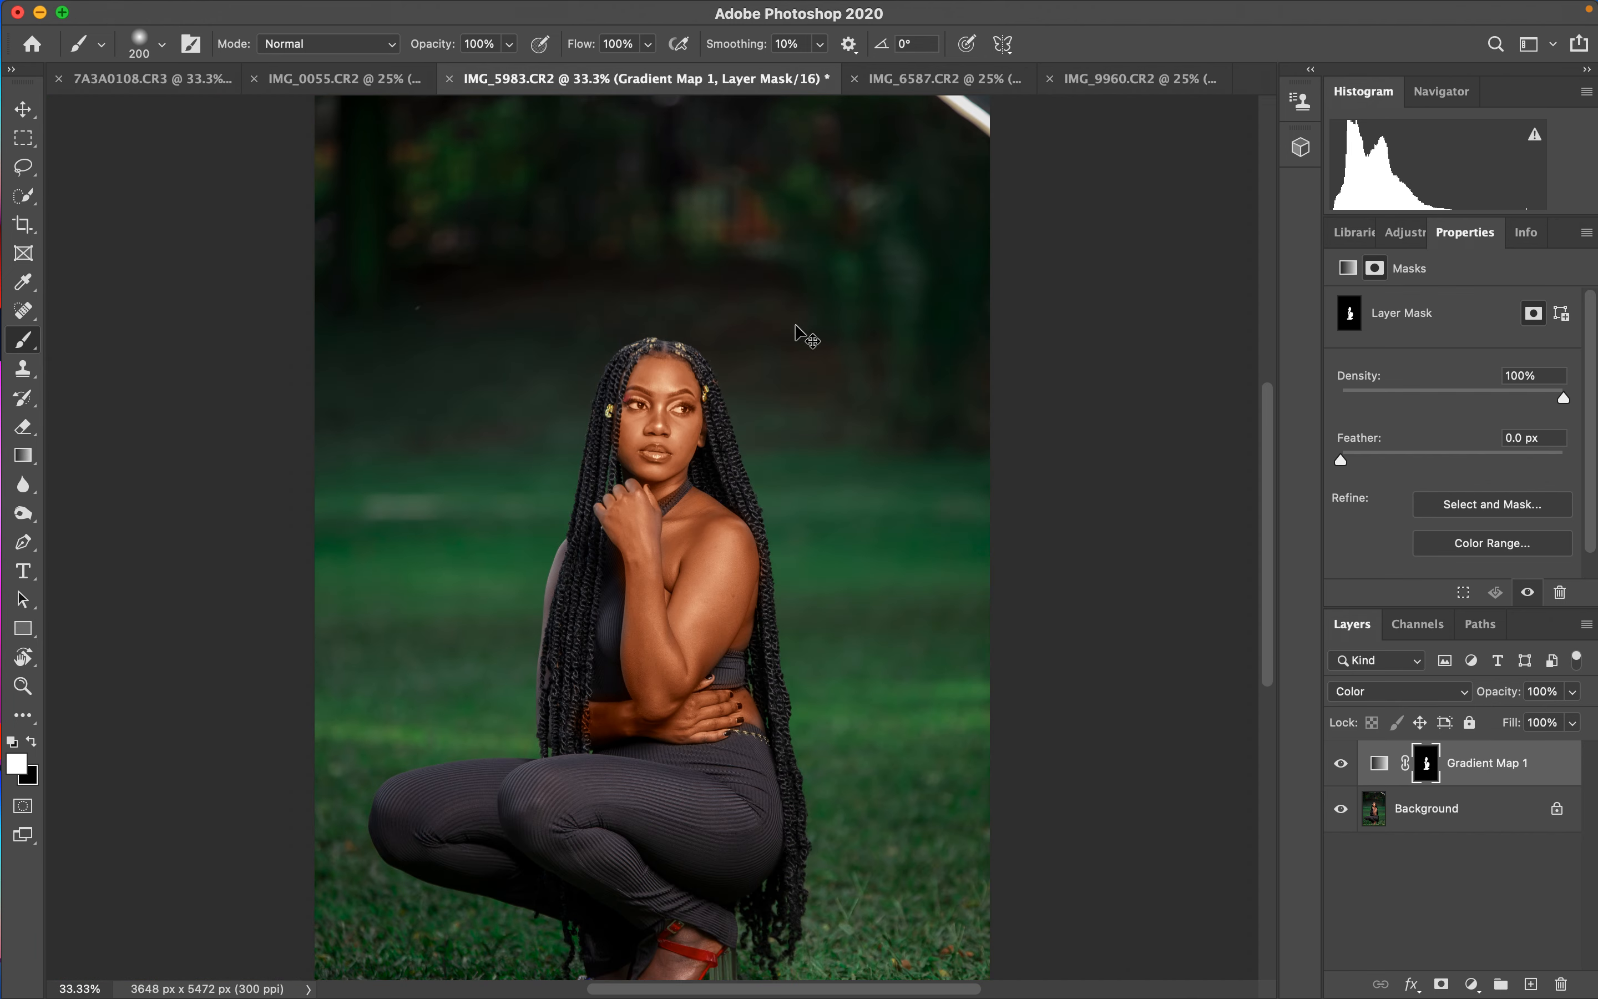
{"action": "left_click_drag", "start_coordinate": [551, 550], "coordinate": [543, 651]}
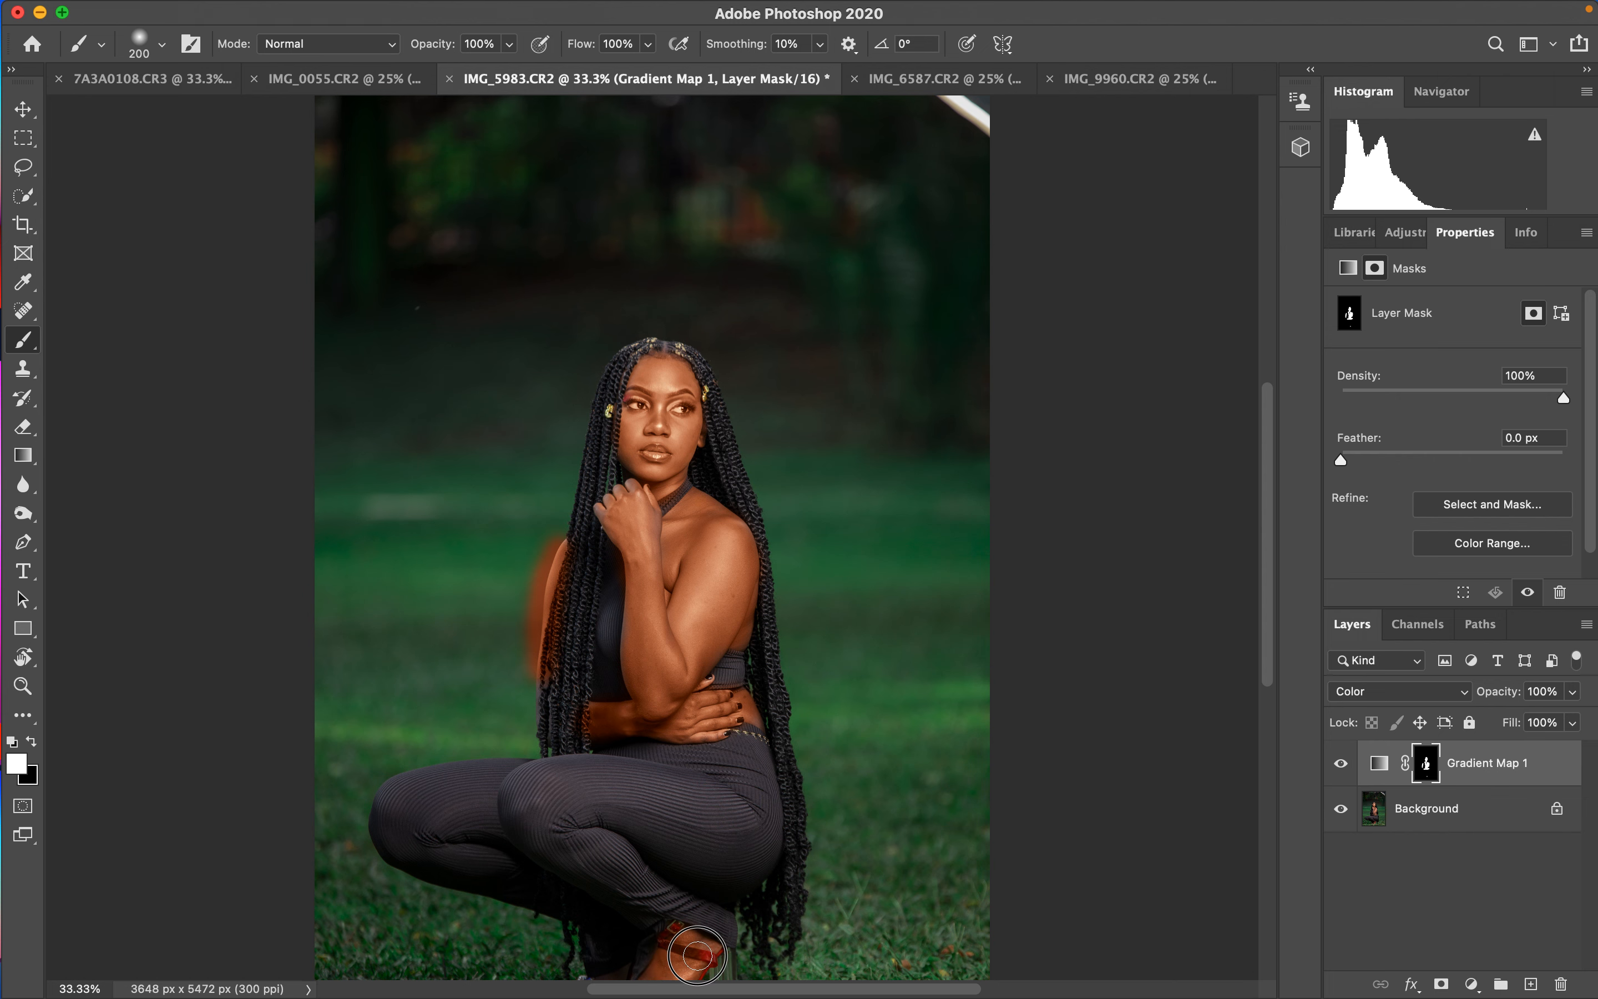
- Switch to black and paint on the mask to remove the colour spill beside the subject's back
{"action": "key", "text": "super+minus"}
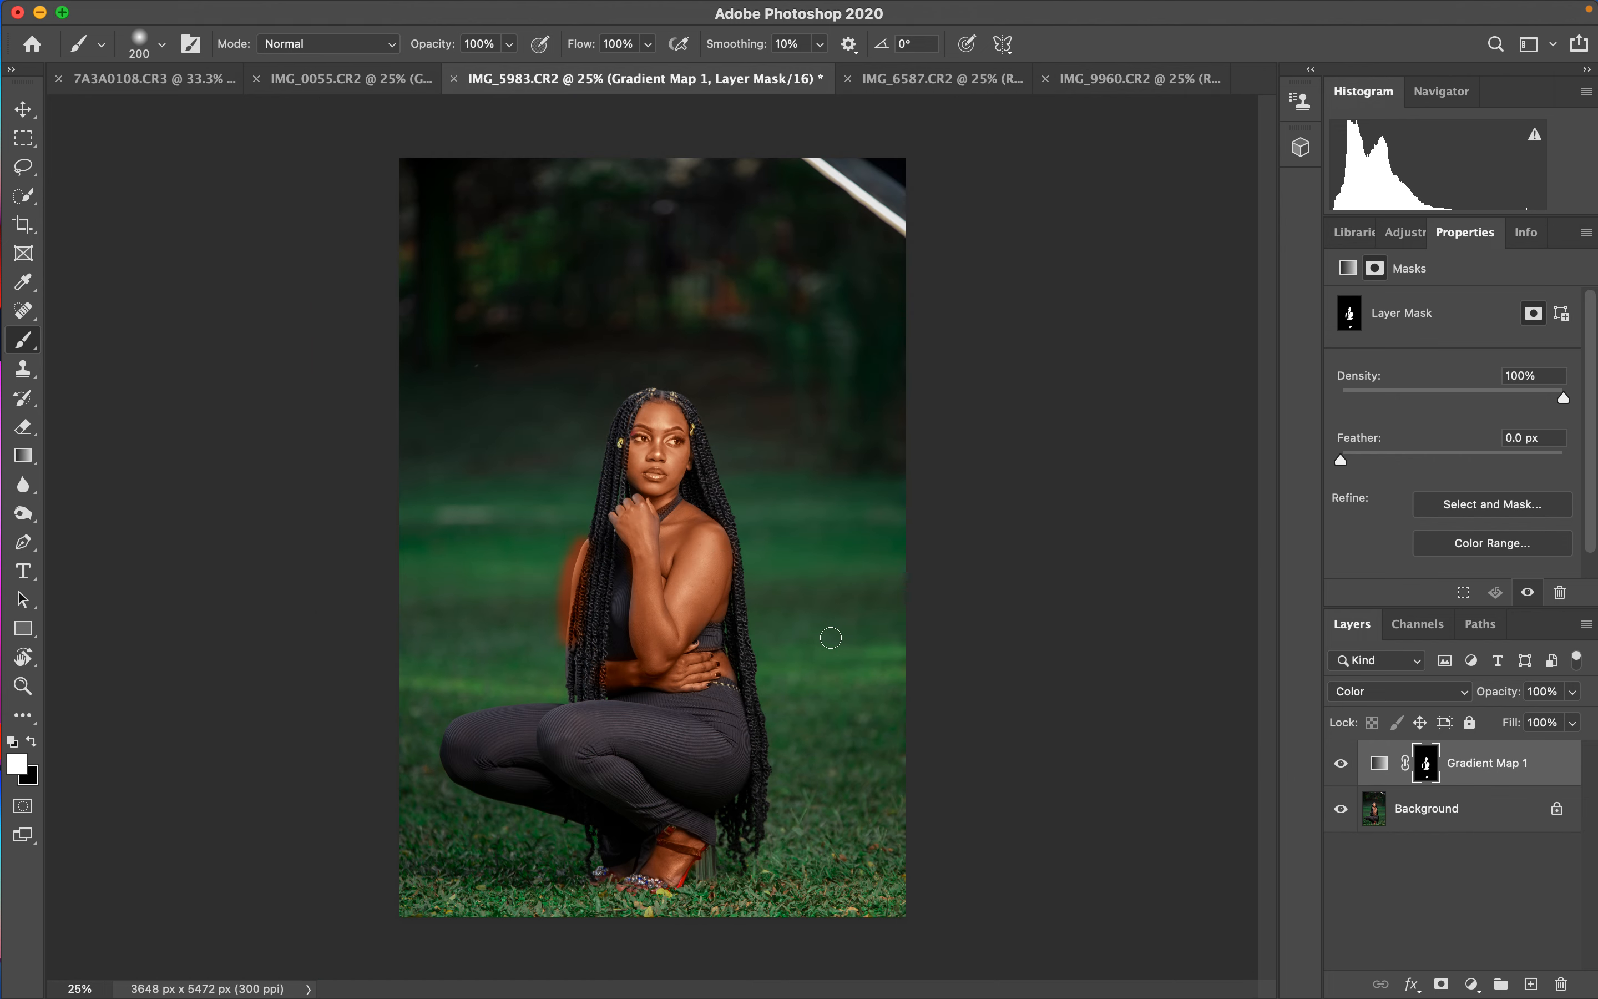
{"action": "key", "text": "x"}
{"action": "mouse_move", "coordinate": [561, 534]}
{"action": "left_mouse_down"}
{"action": "mouse_move", "coordinate": [555, 611]}
{"action": "mouse_move", "coordinate": [560, 625]}
{"action": "mouse_move", "coordinate": [588, 589]}
{"action": "mouse_move", "coordinate": [588, 617]}
{"action": "left_mouse_up"}
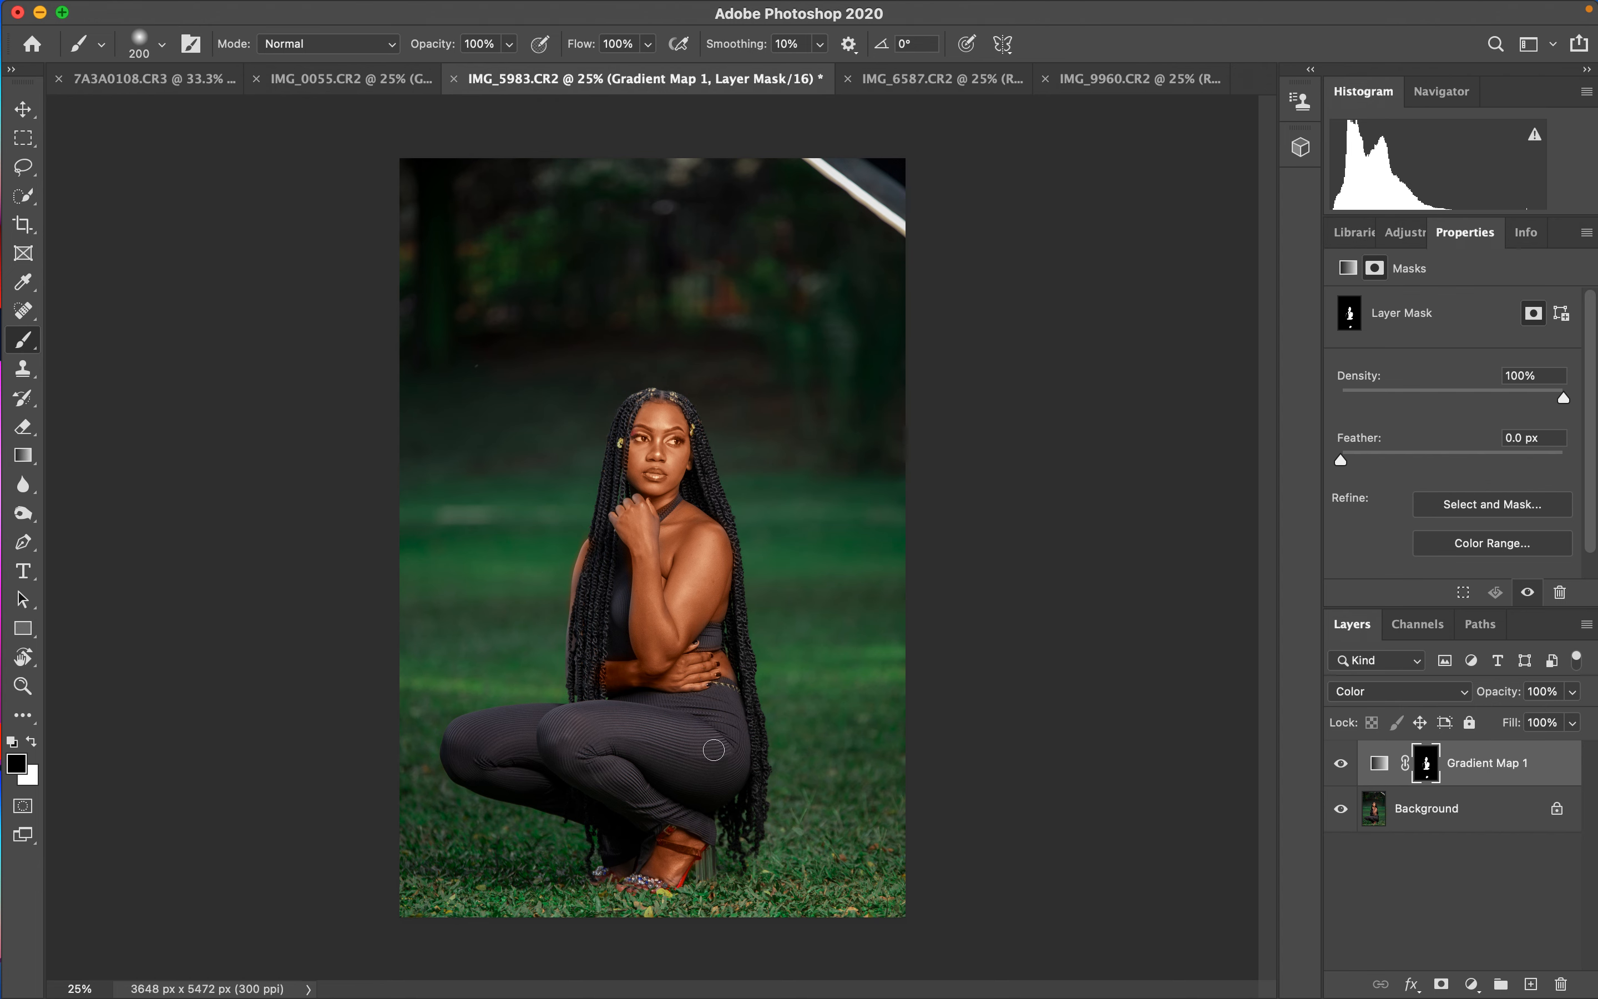
- Shrink the brush to 70 px and paint black on the mask over the eyes, lips, neck and feet
{"action": "key", "text": "super+plus"}
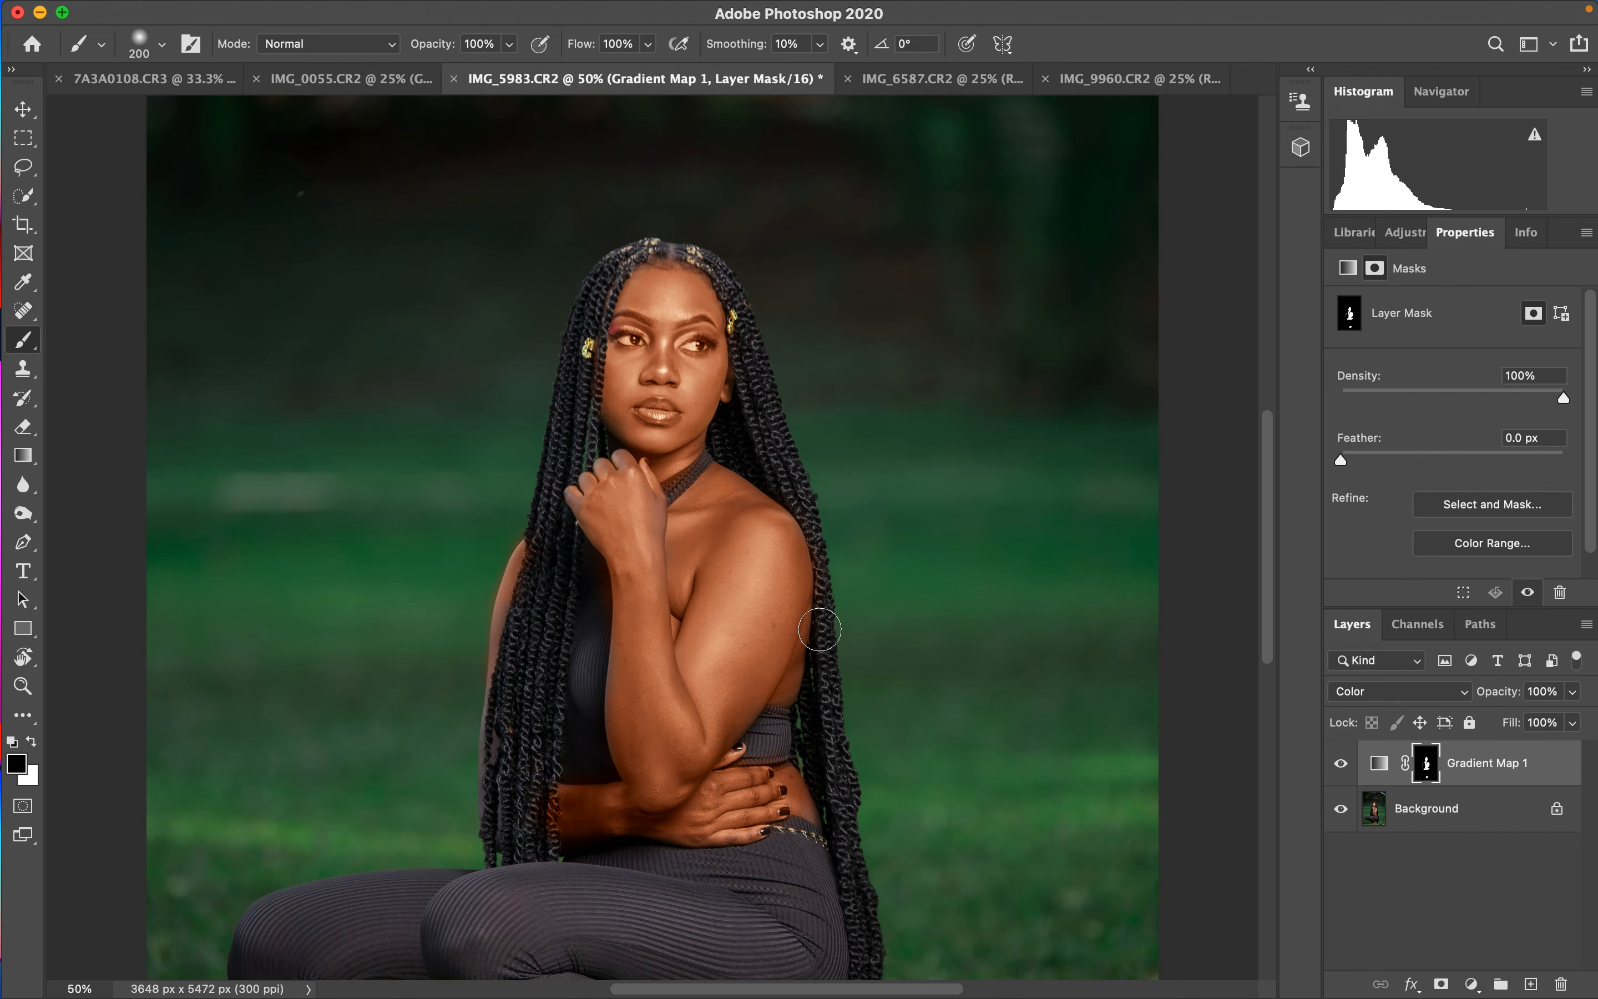
{"action": "key", "text": "bracketleft"}
{"action": "key", "text": "bracketleft"}
{"action": "key", "text": "bracketleft"}
{"action": "key", "text": "bracketleft"}
{"action": "left_click_drag", "start_coordinate": [678, 489], "coordinate": [674, 486]}
{"action": "left_click_drag", "start_coordinate": [661, 405], "coordinate": [670, 403]}
{"action": "mouse_move", "coordinate": [638, 332]}
{"action": "left_mouse_down"}
{"action": "mouse_move", "coordinate": [623, 331]}
{"action": "mouse_move", "coordinate": [636, 335]}
{"action": "left_mouse_up"}
{"action": "left_click_drag", "start_coordinate": [682, 339], "coordinate": [727, 332]}
{"action": "left_click_drag", "start_coordinate": [1266, 492], "coordinate": [1263, 648]}
{"action": "mouse_move", "coordinate": [681, 600]}
{"action": "left_mouse_down"}
{"action": "mouse_move", "coordinate": [680, 614]}
{"action": "mouse_move", "coordinate": [751, 621]}
{"action": "mouse_move", "coordinate": [697, 694]}
{"action": "mouse_move", "coordinate": [623, 697]}
{"action": "left_mouse_up"}
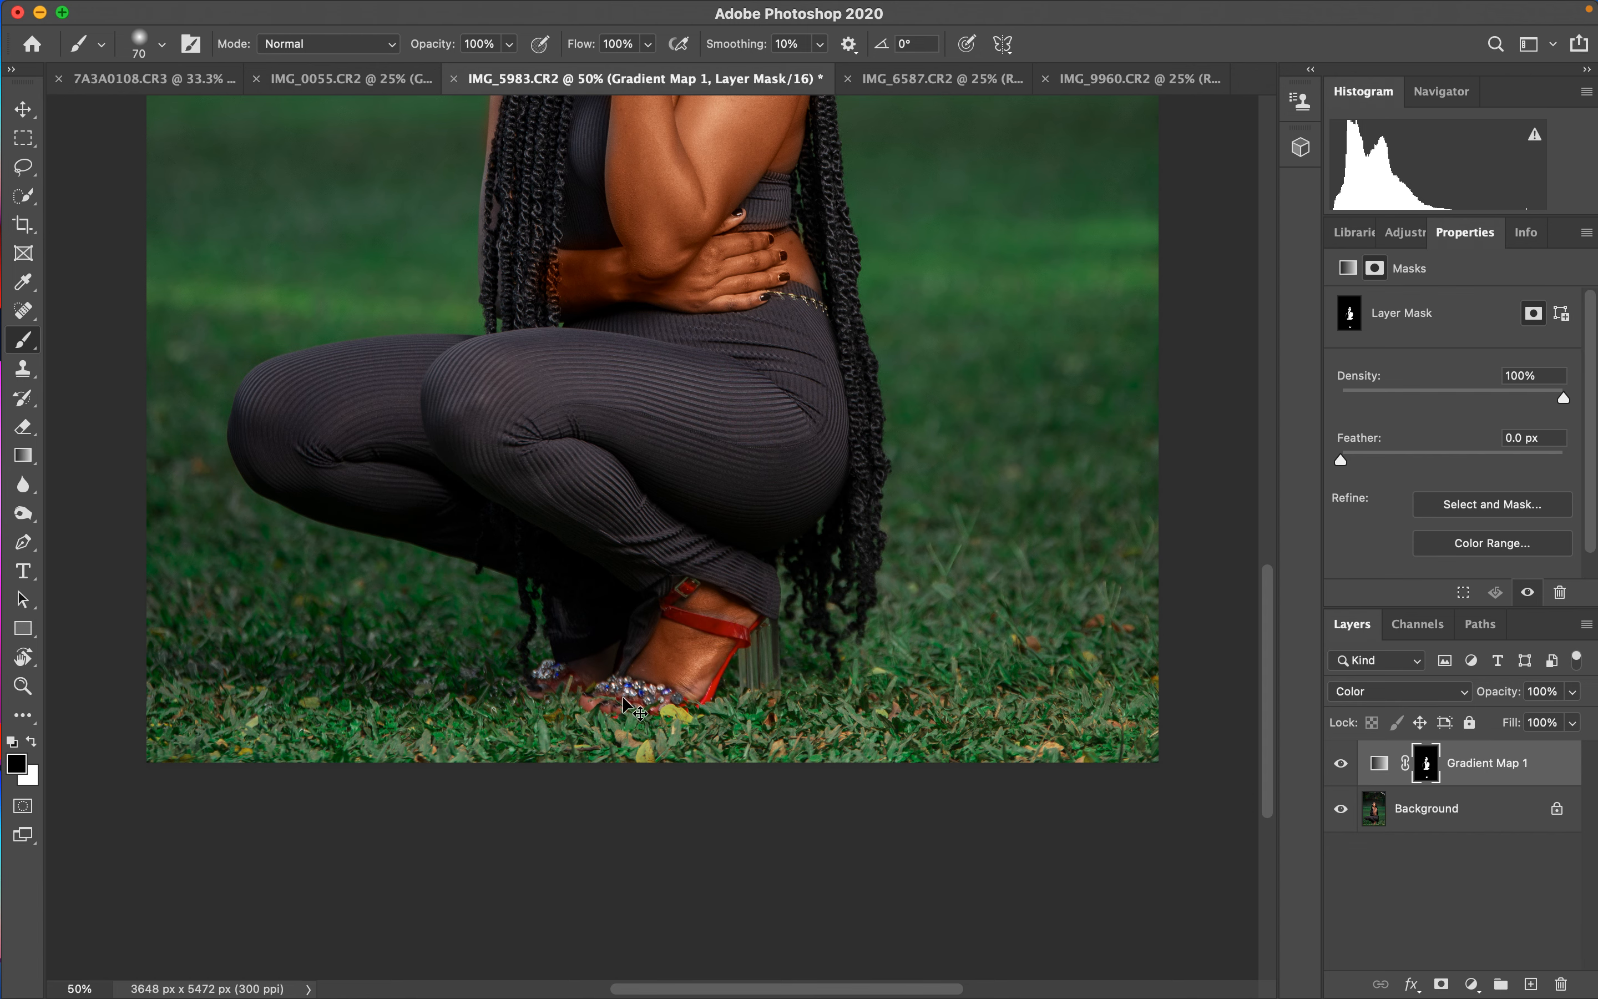
- Lower the Gradient Map layer's opacity to 51% and toggle its visibility to compare before and after
{"action": "key", "text": "super+minus"}
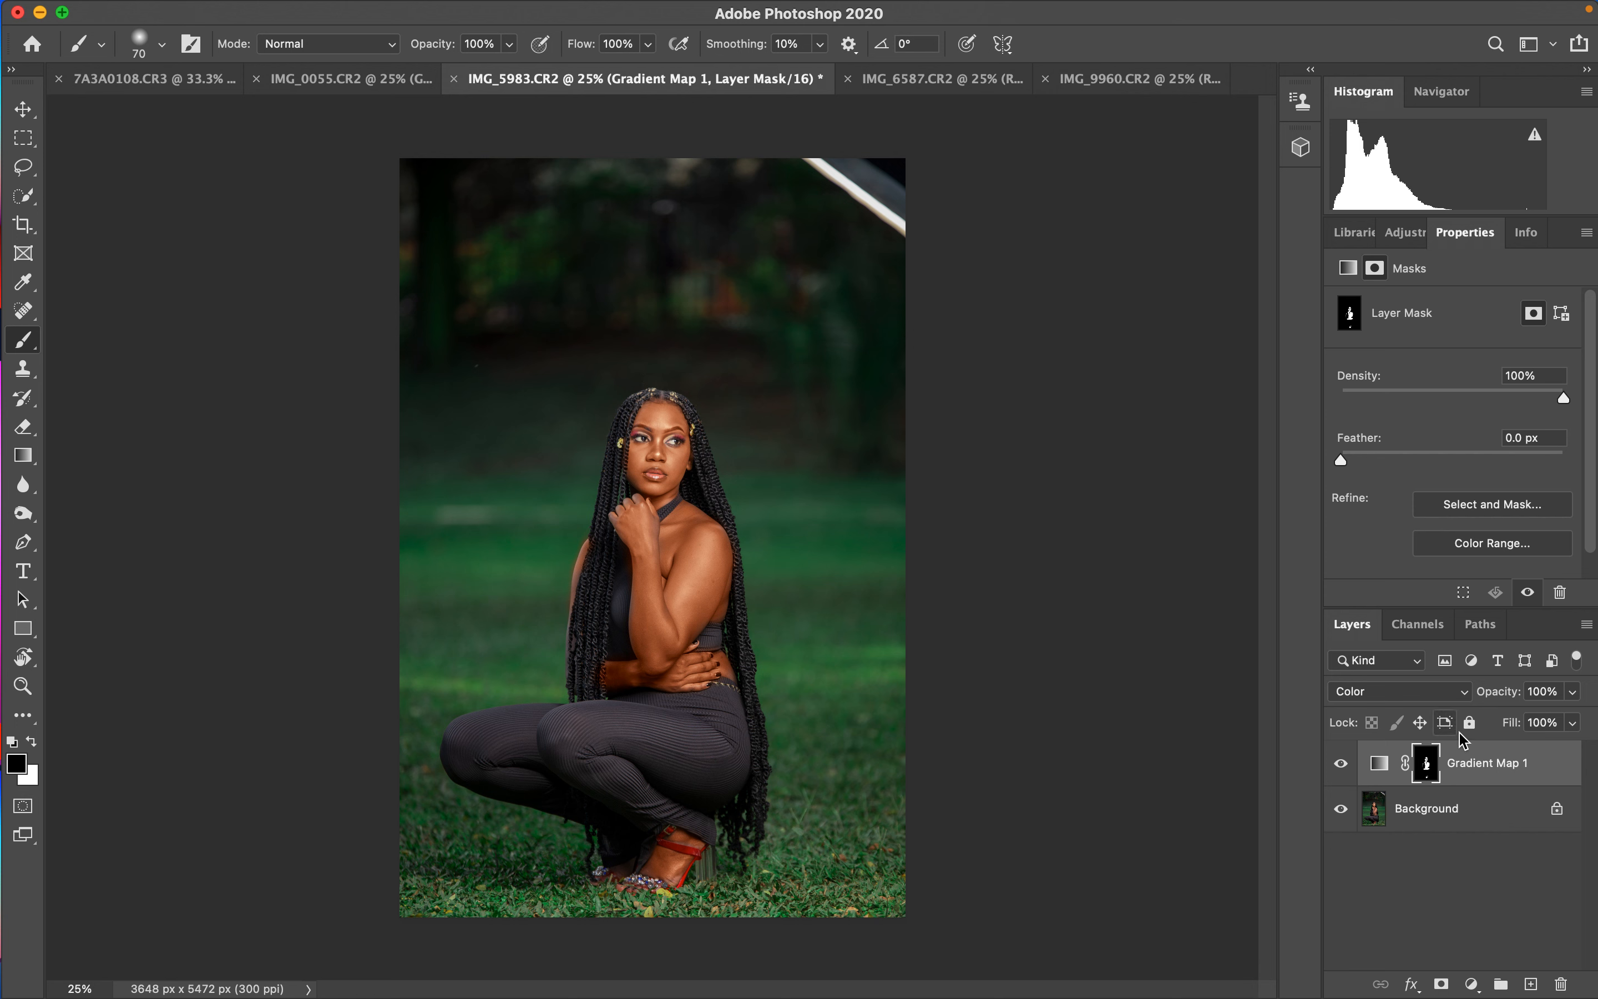
{"action": "mouse_move", "coordinate": [1500, 693]}
{"action": "left_mouse_down"}
{"action": "mouse_move", "coordinate": [1465, 697]}
{"action": "mouse_move", "coordinate": [1507, 699]}
{"action": "left_mouse_up"}
{"action": "left_click", "coordinate": [1347, 768]}
{"action": "left_click", "coordinate": [1348, 768]}
{"action": "left_click", "coordinate": [1351, 769]}
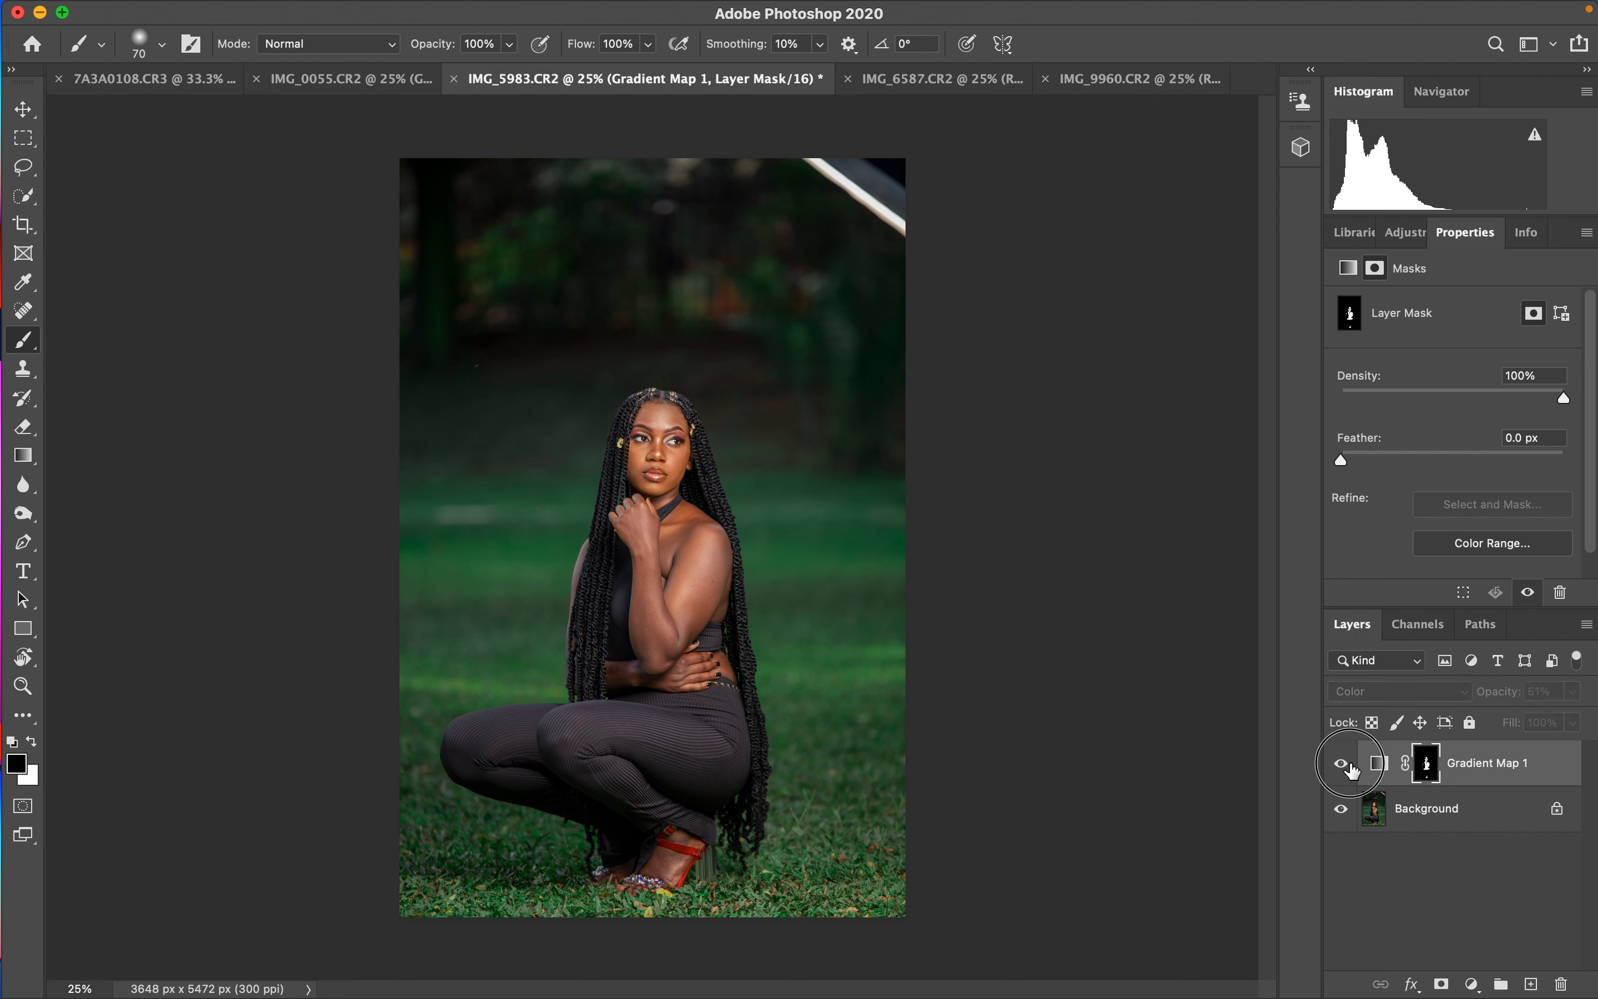
{"action": "left_click", "coordinate": [1347, 767]}
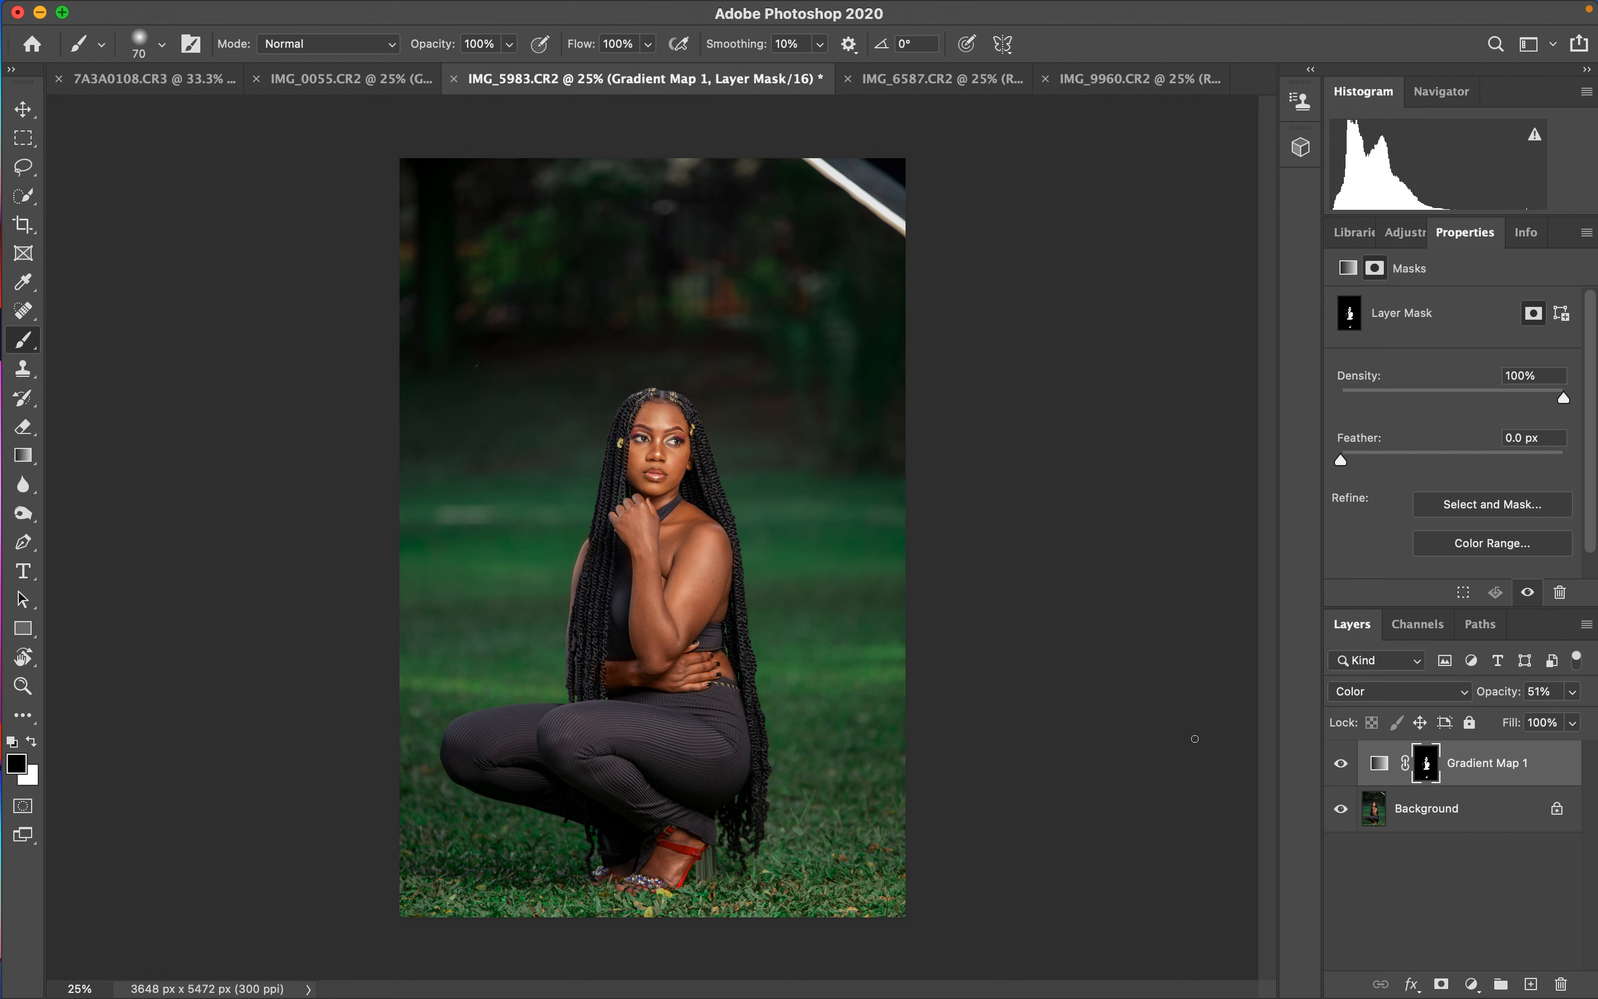
- Copy Group 1 from the IMG_0055 document into the IMG_5983 portrait
{"action": "left_click", "coordinate": [372, 80]}
{"action": "left_click_drag", "start_coordinate": [1438, 757], "coordinate": [717, 346]}
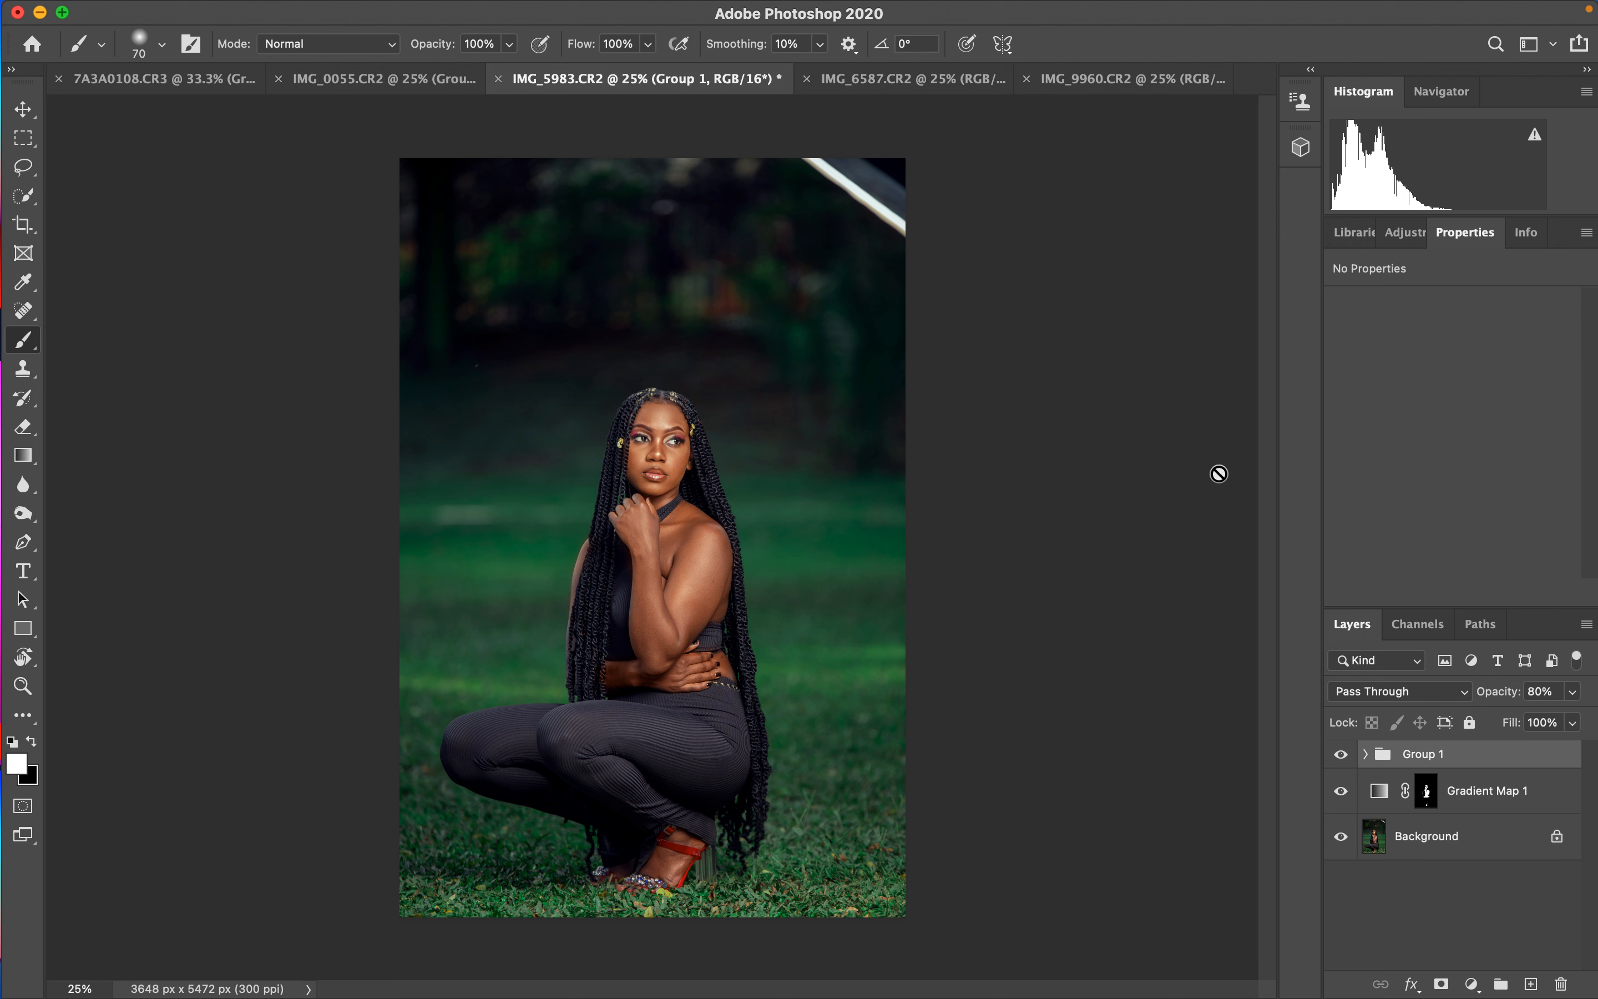
- Toggle Group 1's visibility on and off to compare the effect
{"action": "left_click", "coordinate": [1344, 756]}
{"action": "left_click", "coordinate": [1343, 757]}
{"action": "left_click", "coordinate": [1343, 757]}
{"action": "left_click", "coordinate": [1343, 756]}
- Switch between the open portrait documents to review each one, ending on 7A3A0108
{"action": "left_click", "coordinate": [907, 97]}
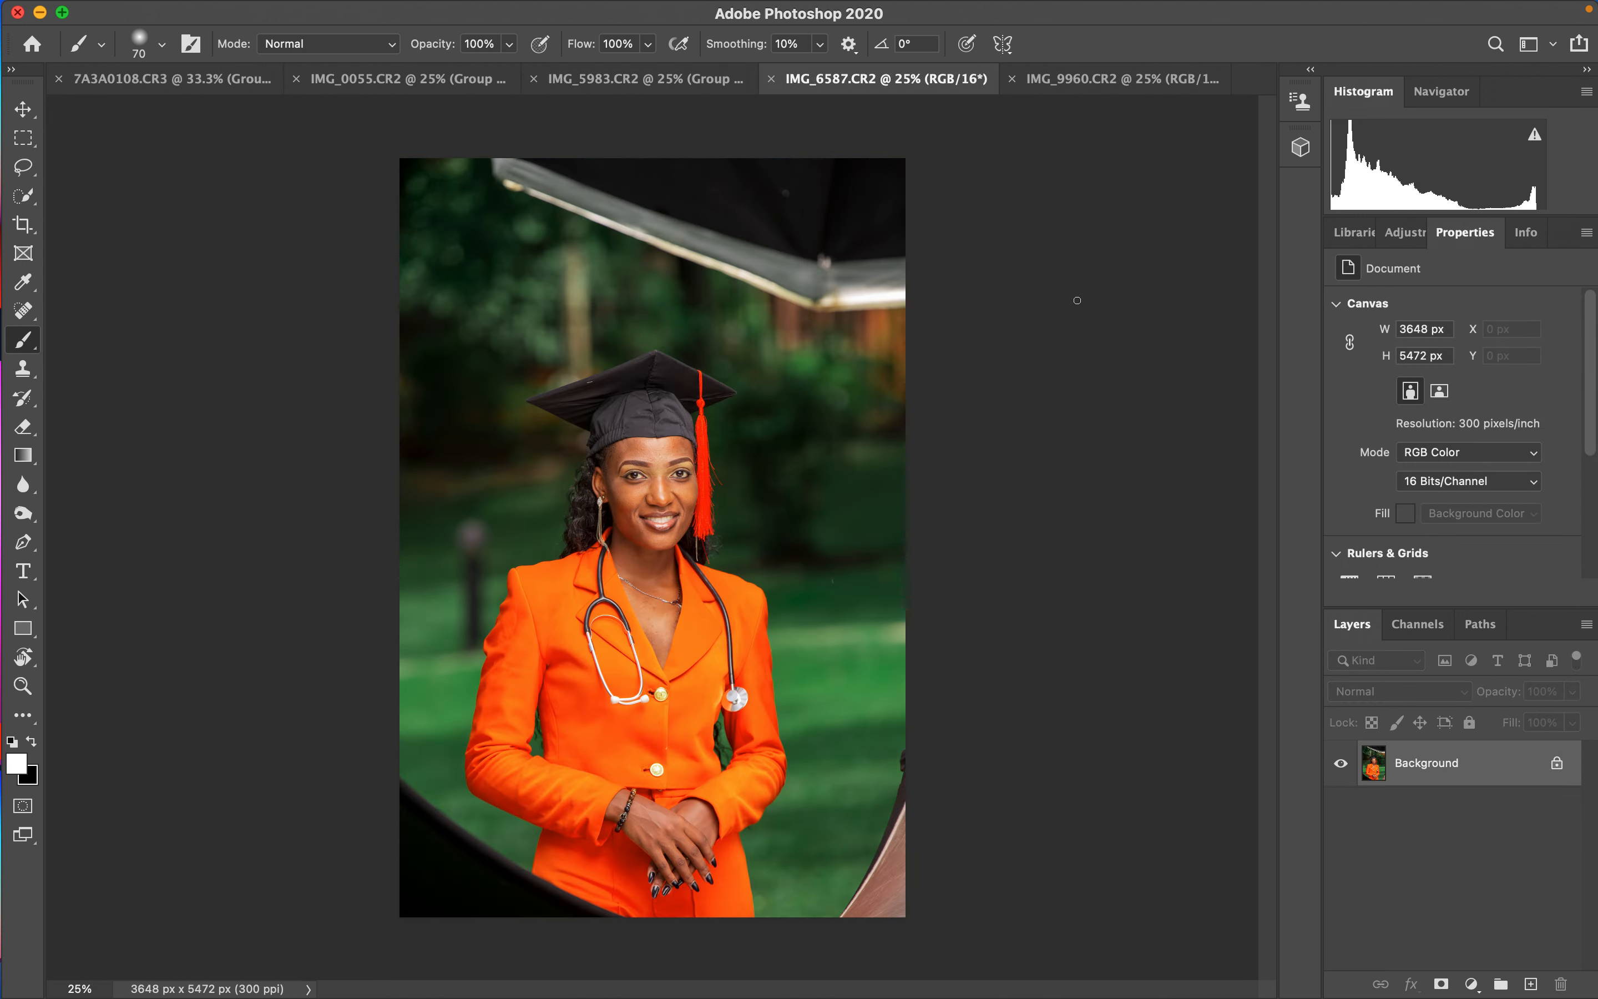
{"action": "left_click", "coordinate": [1091, 99]}
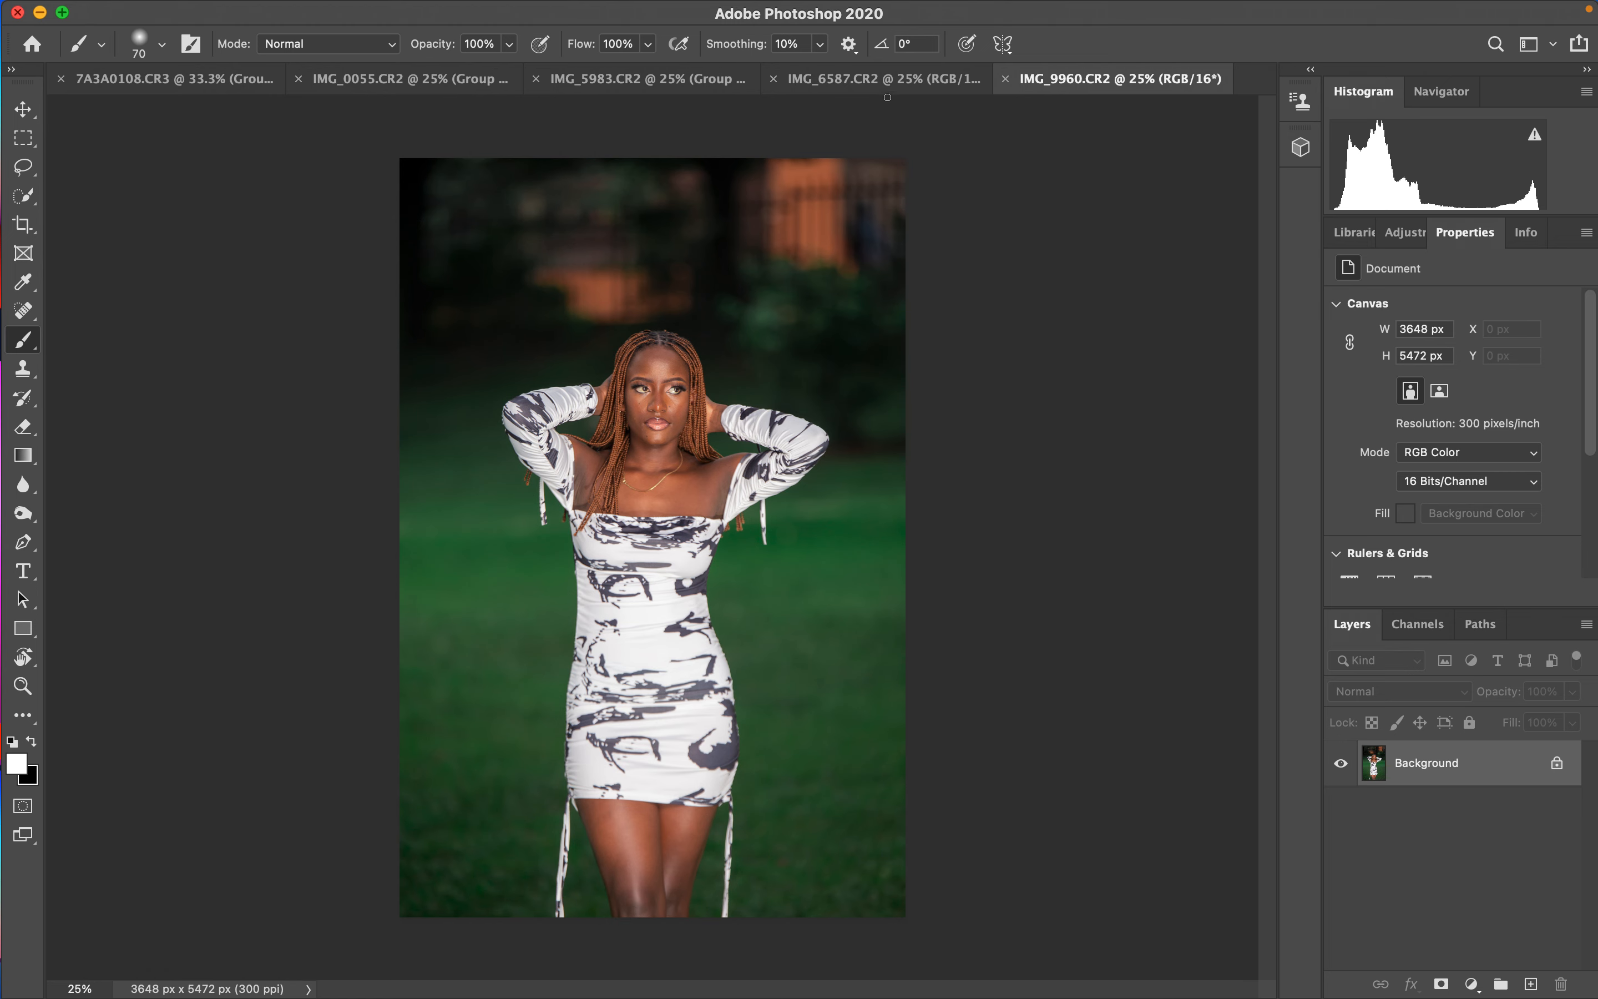
{"action": "left_click", "coordinate": [887, 97]}
{"action": "left_click", "coordinate": [668, 89]}
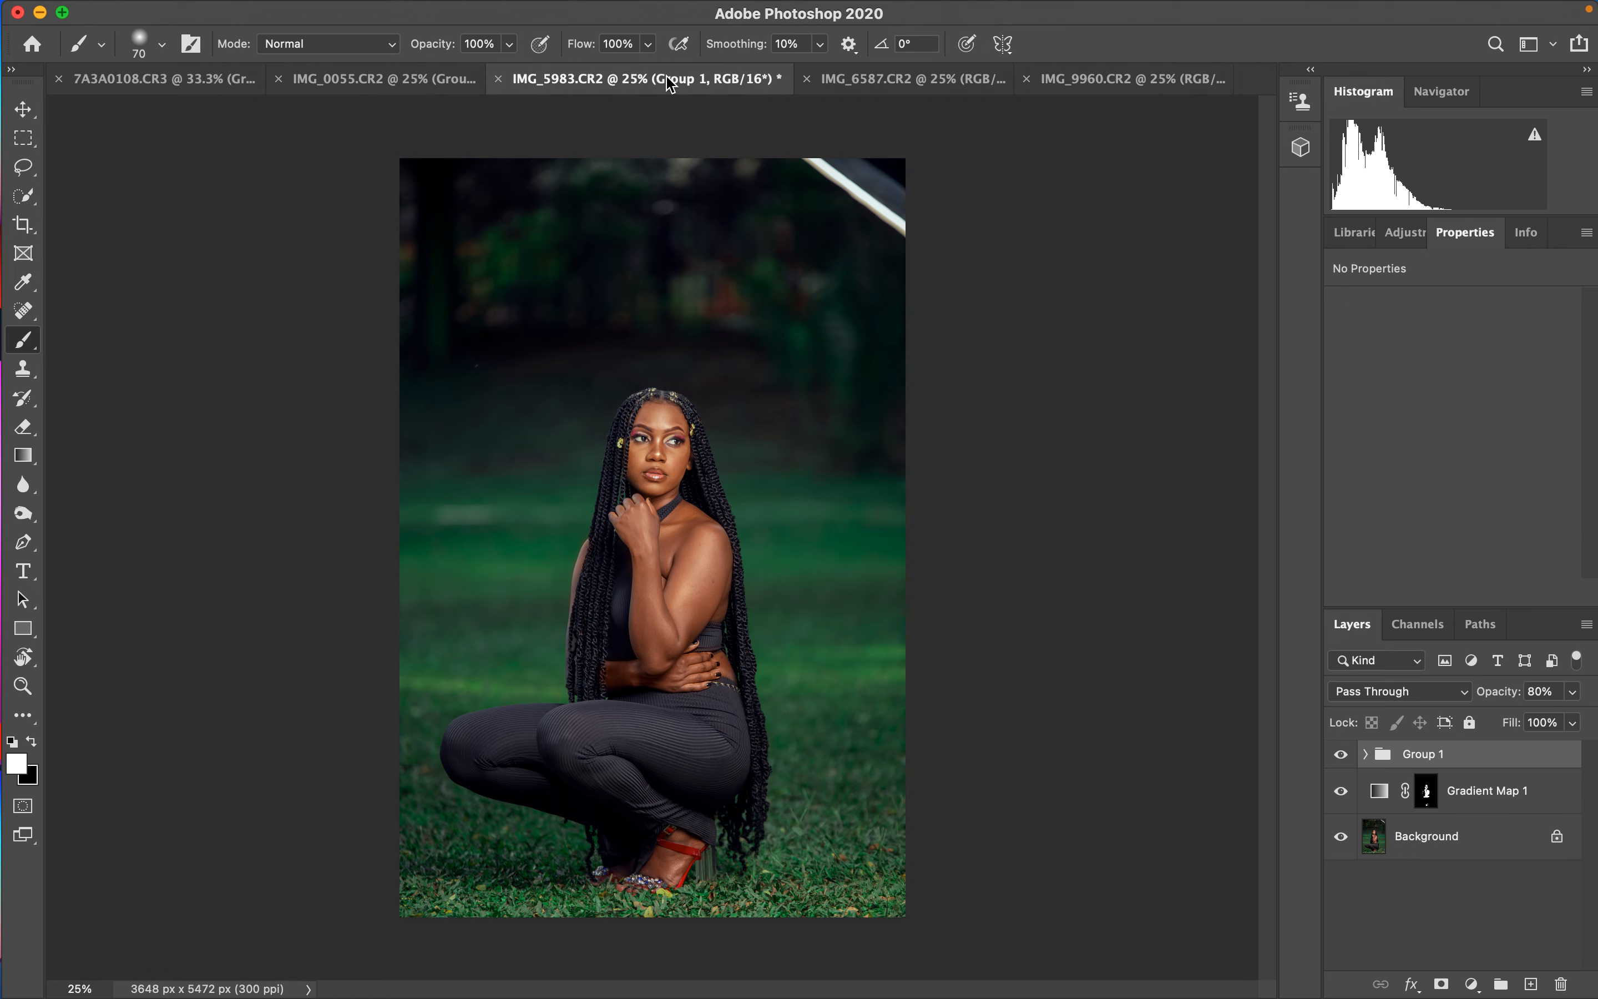
{"action": "left_click", "coordinate": [428, 96]}
{"action": "left_click", "coordinate": [193, 94]}
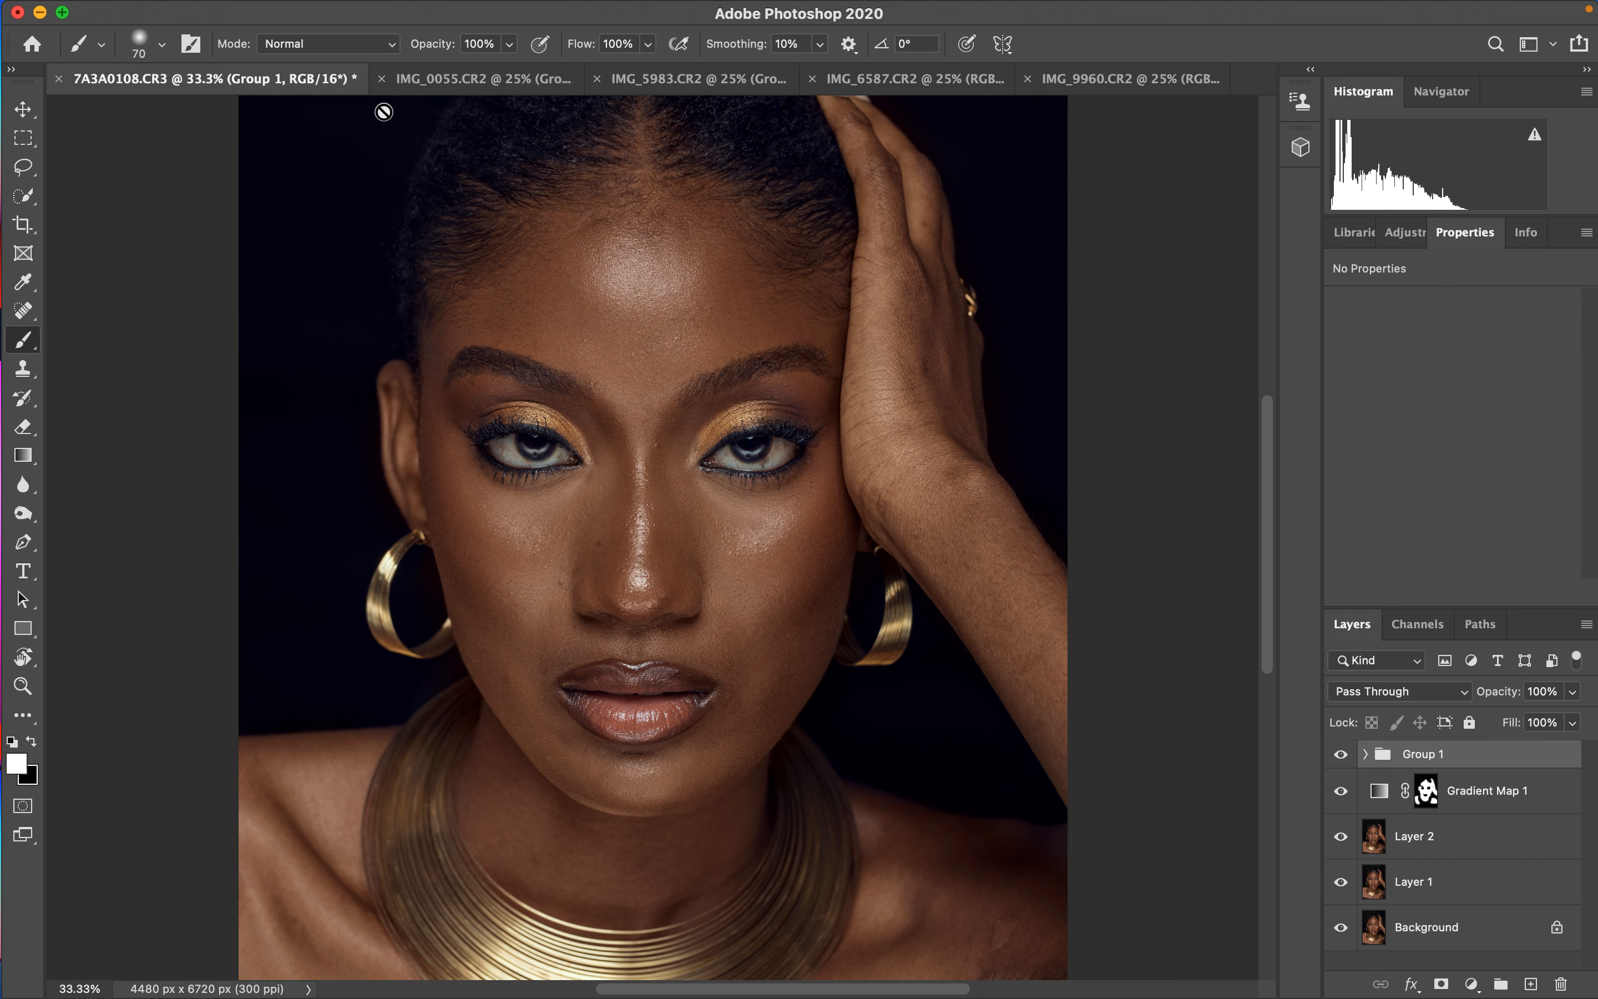
{"action": "left_click", "coordinate": [511, 87]}
{"action": "left_click", "coordinate": [669, 86]}
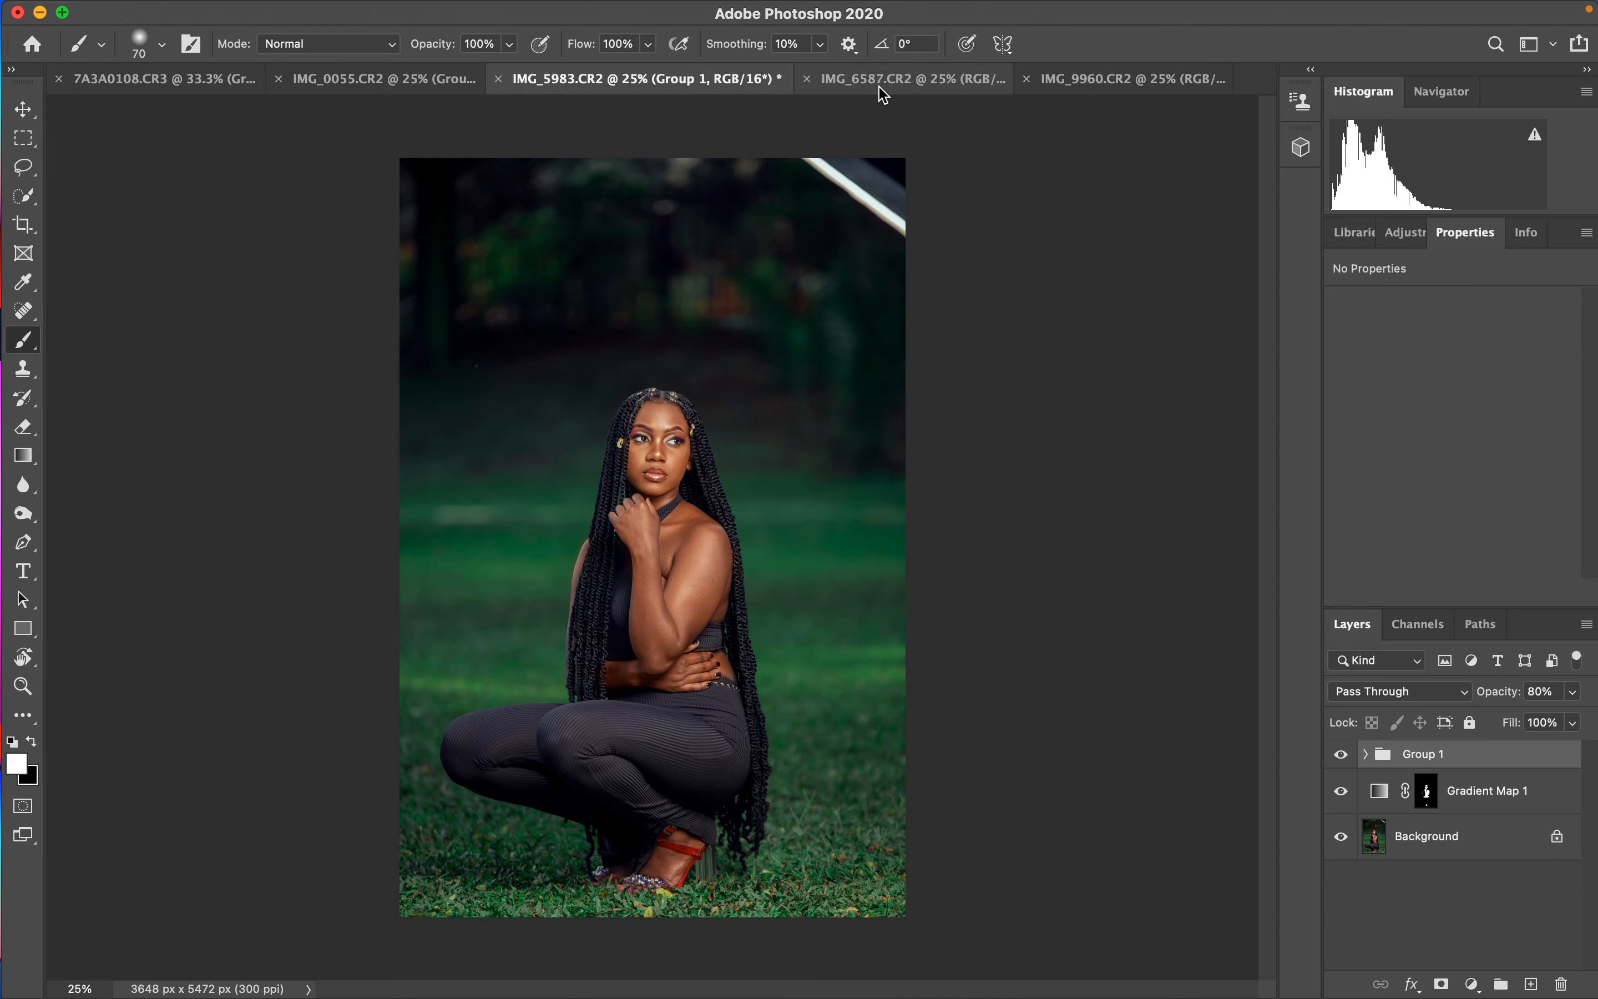
{"action": "left_click", "coordinate": [883, 92]}
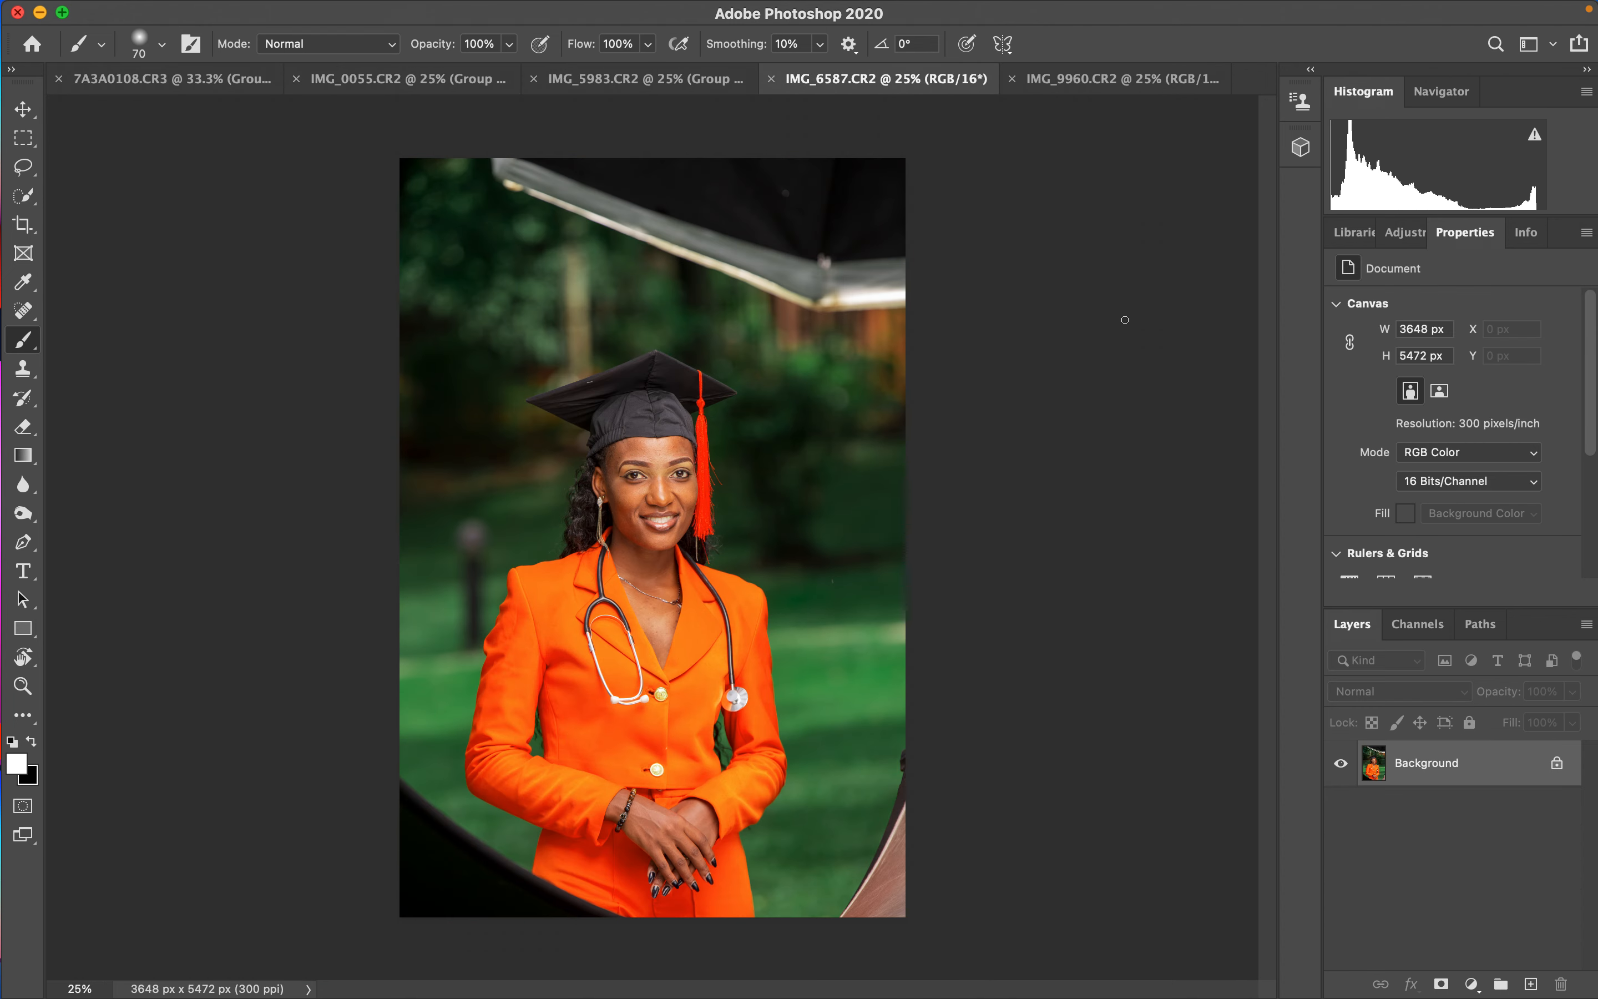
{"action": "left_click", "coordinate": [1114, 87]}
{"action": "left_click", "coordinate": [895, 80]}
{"action": "left_click", "coordinate": [206, 82]}
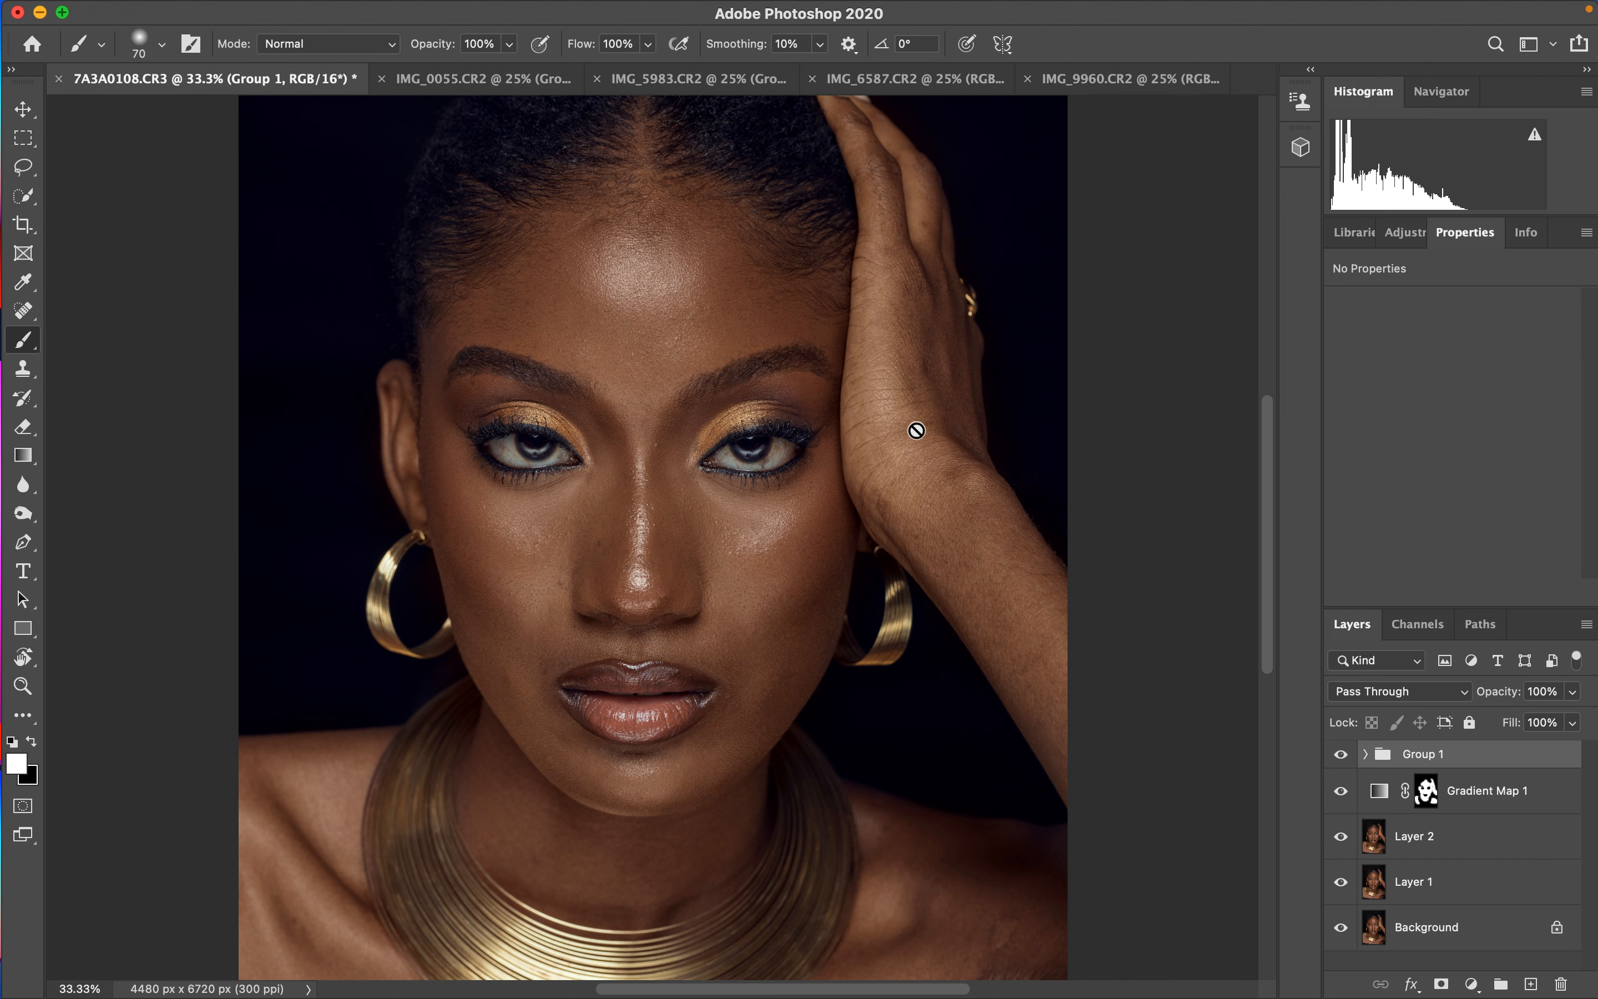
- Add a Hue/Saturation adjustment layer and set its Master saturation to -75
{"action": "left_click", "coordinate": [1472, 984]}
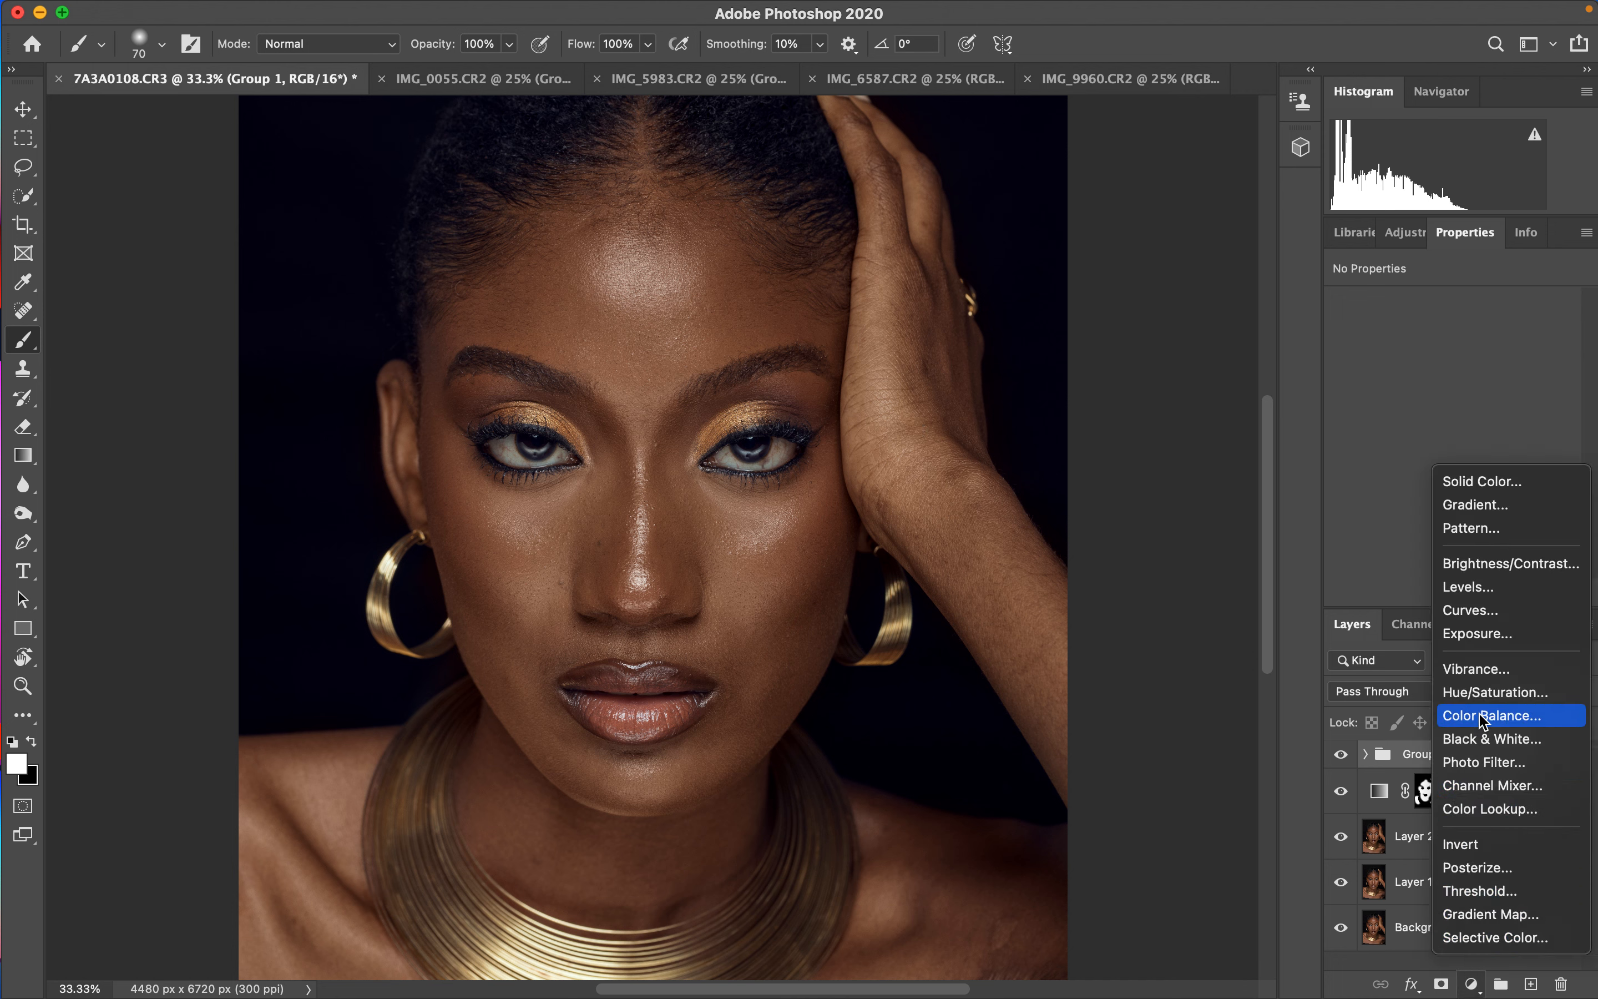
{"action": "left_click", "coordinate": [1494, 693]}
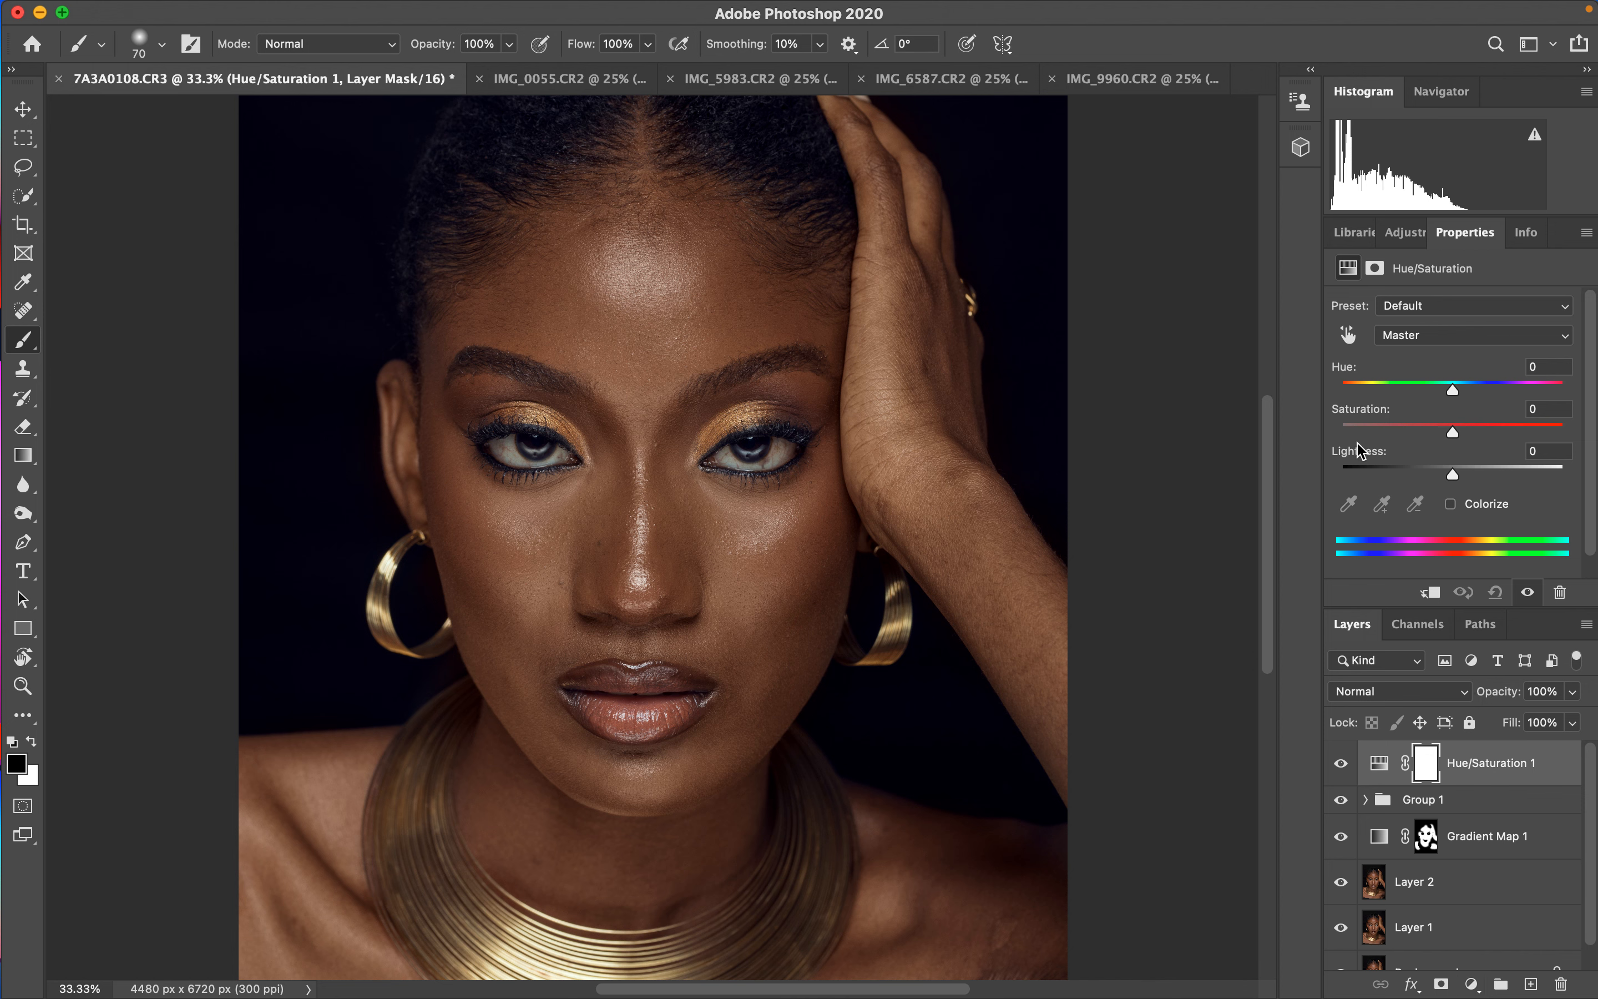
{"action": "left_click", "coordinate": [1458, 336]}
{"action": "left_click", "coordinate": [1461, 355]}
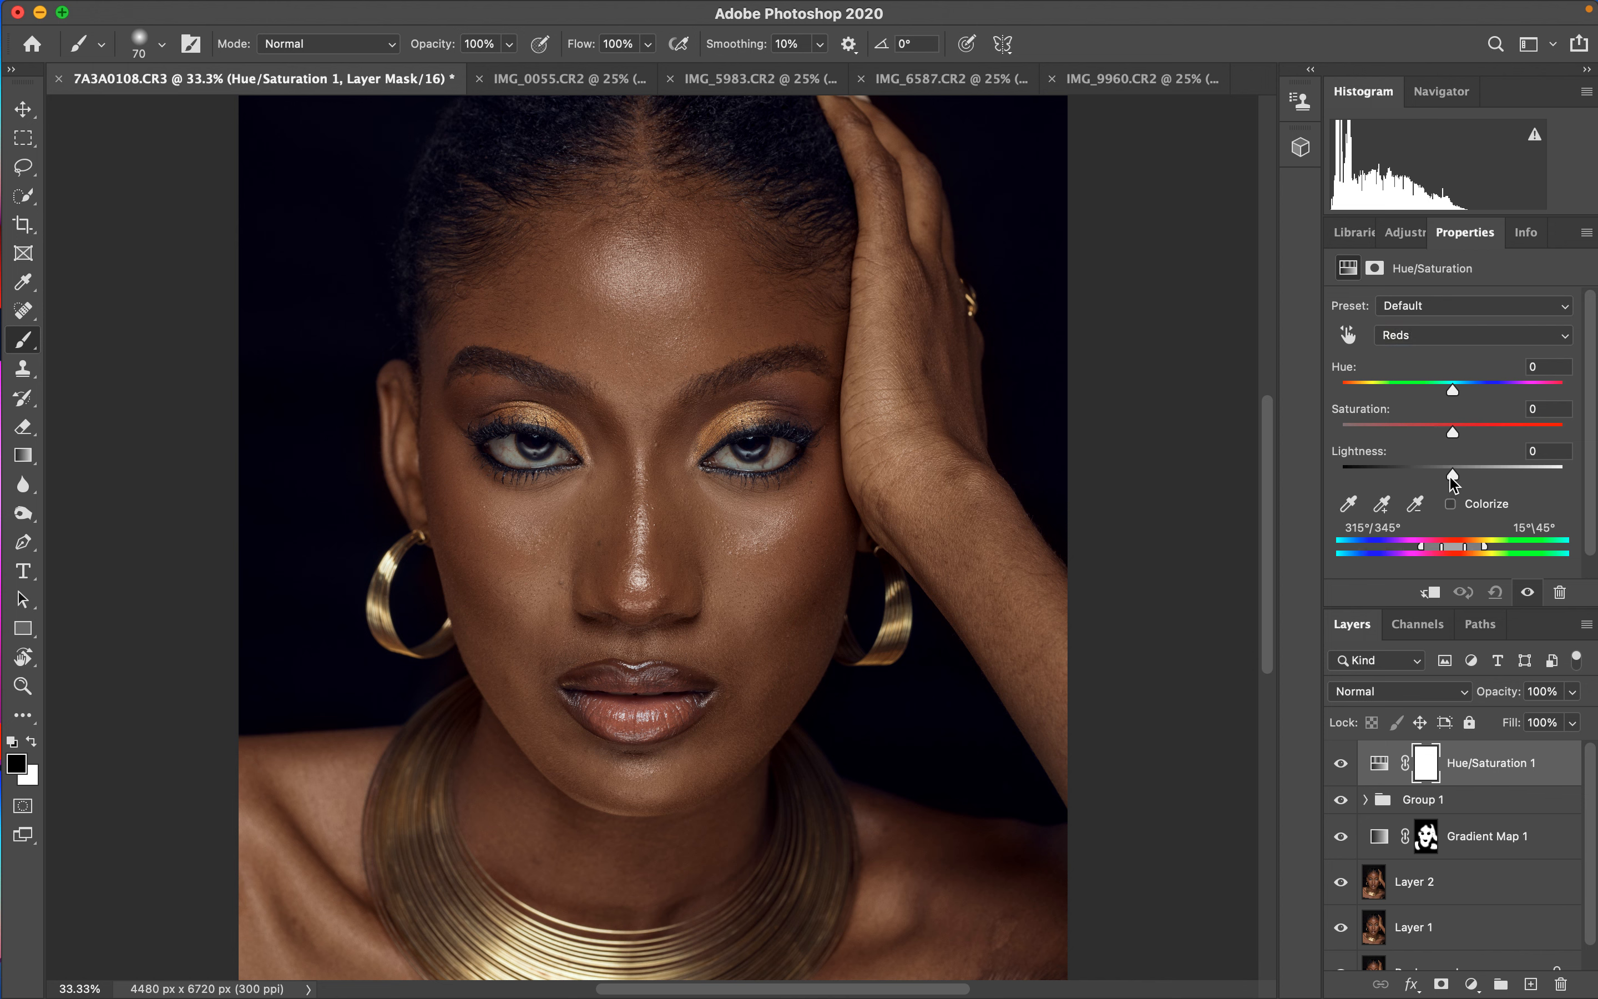
{"action": "left_click", "coordinate": [1446, 337]}
{"action": "left_click", "coordinate": [1447, 337]}
{"action": "mouse_move", "coordinate": [1452, 474]}
{"action": "left_mouse_down"}
{"action": "mouse_move", "coordinate": [1399, 478]}
{"action": "mouse_move", "coordinate": [1432, 455]}
{"action": "left_mouse_up"}
{"action": "left_click", "coordinate": [1430, 335]}
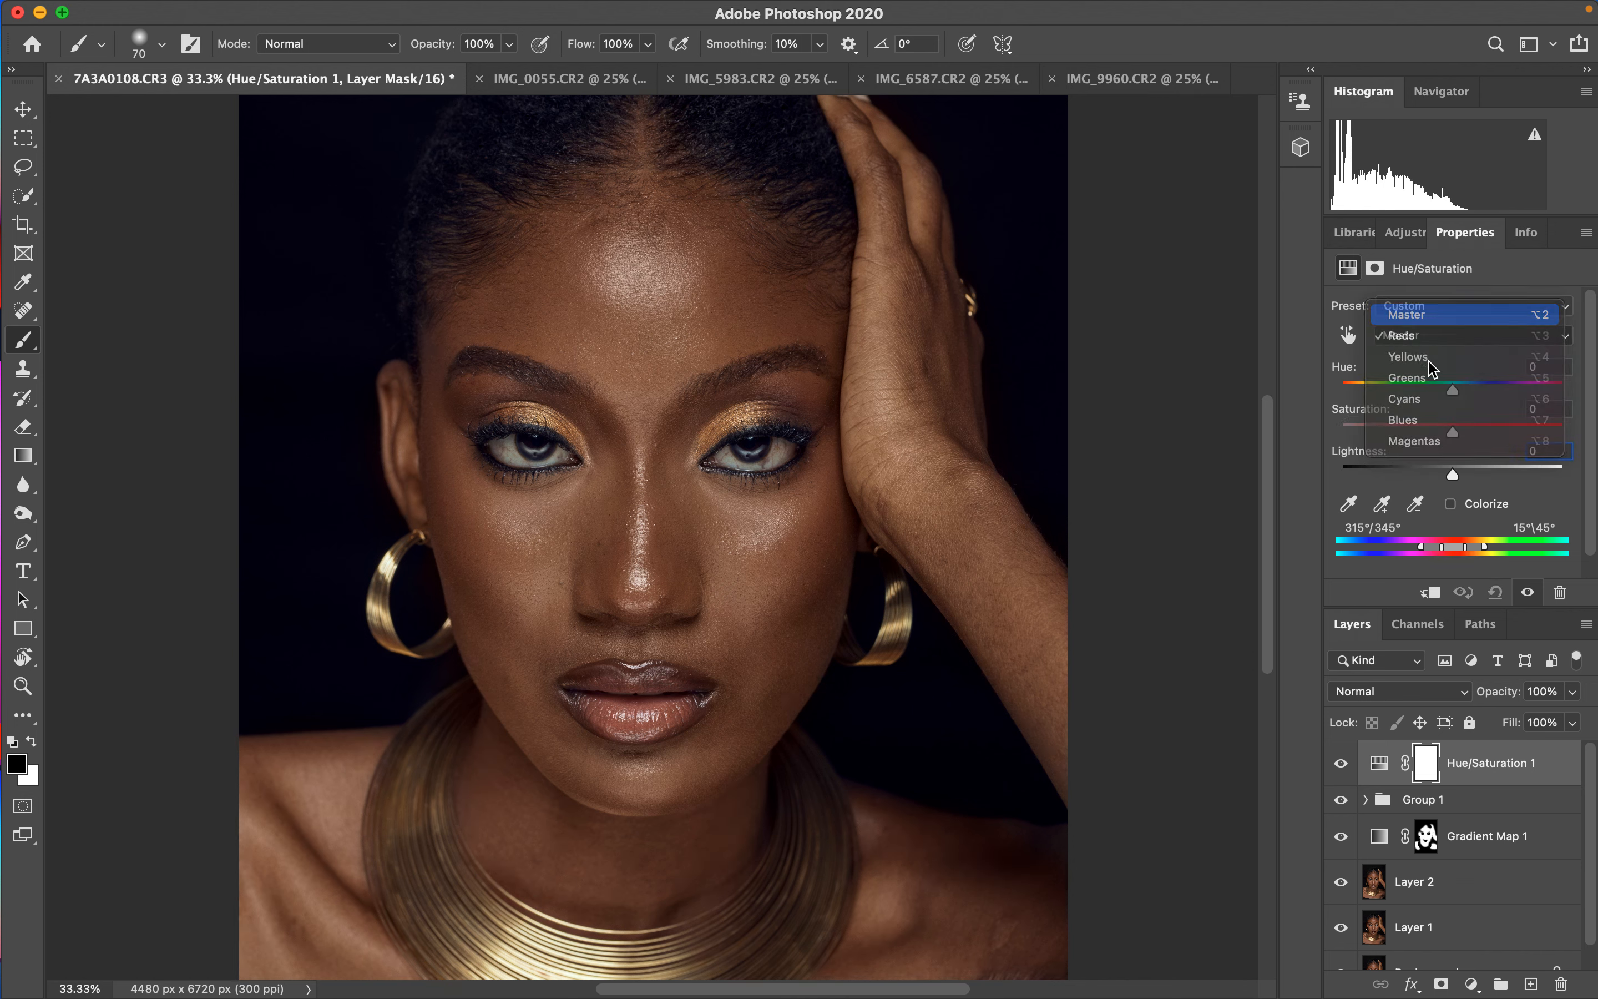
{"action": "left_click_drag", "start_coordinate": [1446, 430], "coordinate": [1377, 437]}
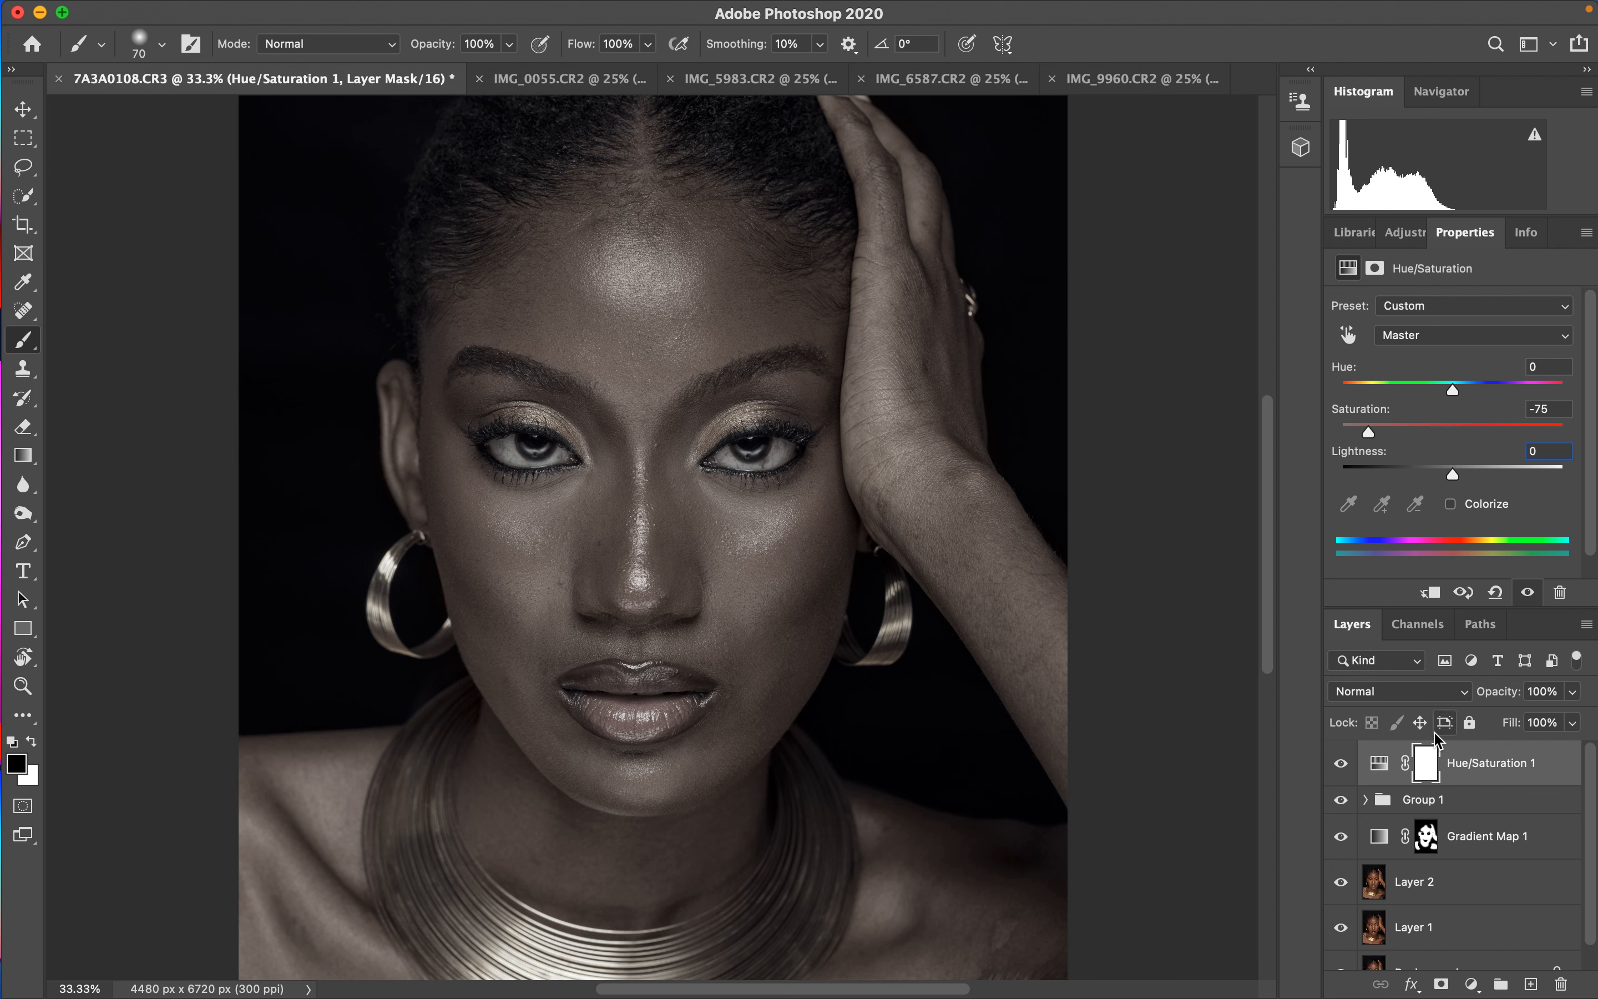
- Invert the Hue/Saturation layer mask to black and make white the foreground colour
{"action": "key", "text": "super+i"}
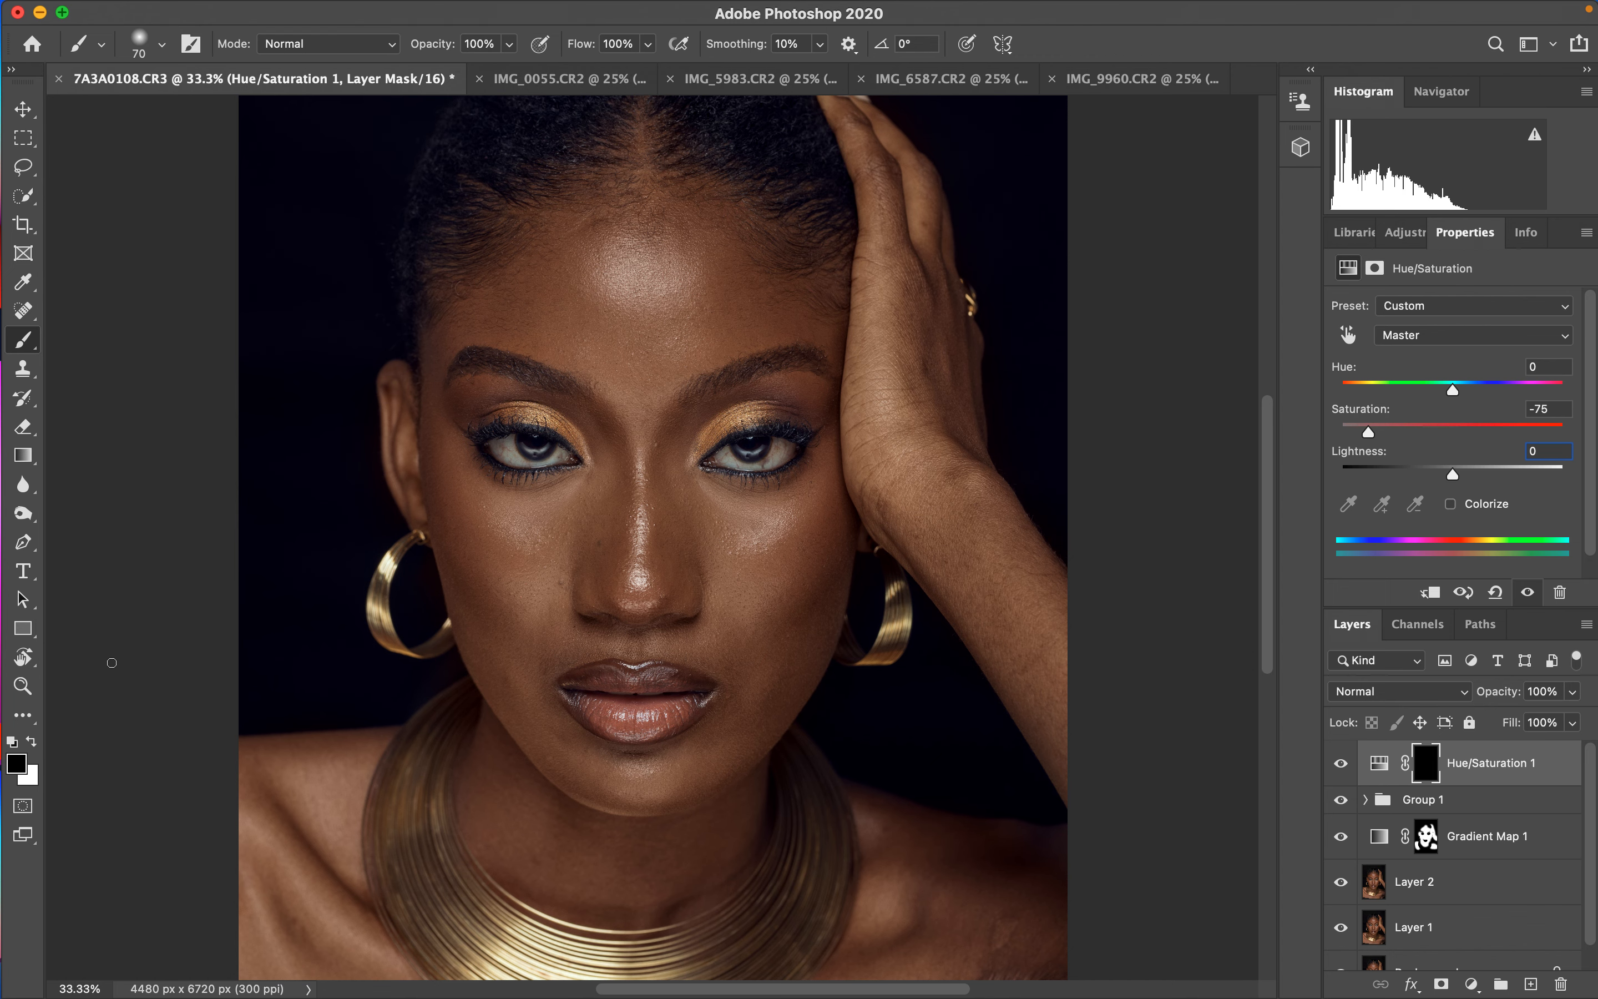
{"action": "left_click", "coordinate": [32, 741]}
- Paint white on the Hue/Saturation mask over the whites of both eyes to desaturate them
{"action": "key", "text": "super+equal"}
{"action": "key", "text": "super+equal"}
{"action": "key", "text": "super+equal"}
{"action": "key", "text": "super+equal"}
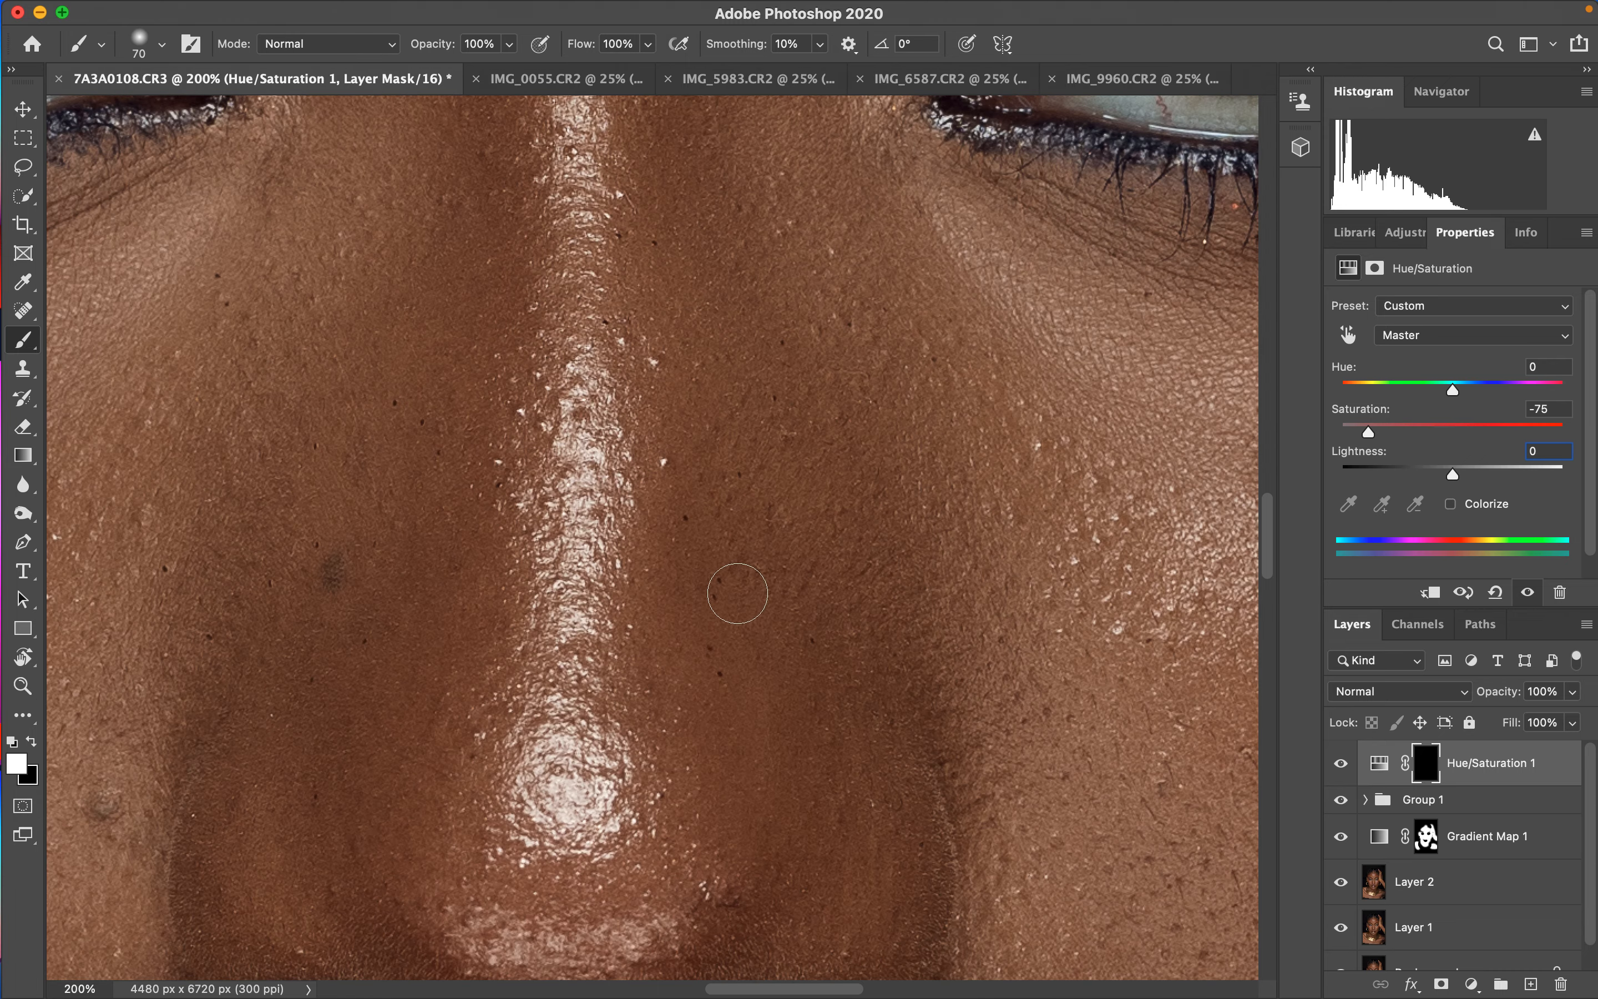
{"action": "mouse_move", "coordinate": [569, 471]}
{"action": "left_mouse_down"}
{"action": "mouse_move", "coordinate": [777, 614]}
{"action": "mouse_move", "coordinate": [939, 689]}
{"action": "mouse_move", "coordinate": [966, 742]}
{"action": "left_mouse_up"}
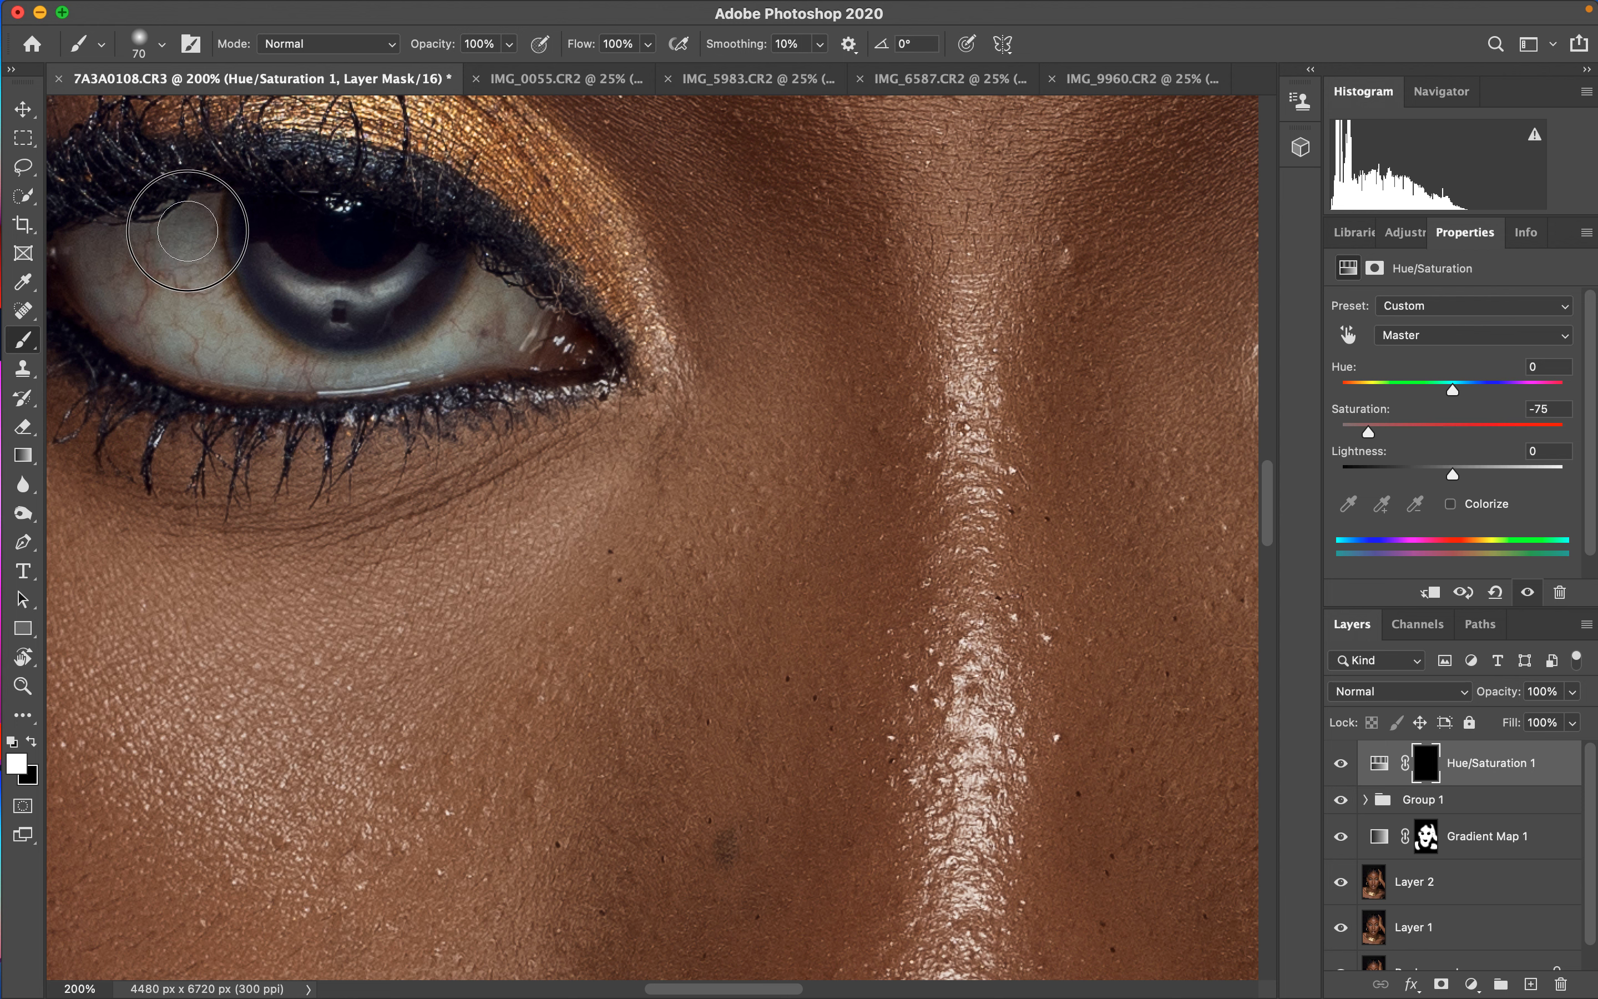
{"action": "mouse_move", "coordinate": [182, 225]}
{"action": "left_mouse_down"}
{"action": "mouse_move", "coordinate": [107, 267]}
{"action": "mouse_move", "coordinate": [191, 267]}
{"action": "mouse_move", "coordinate": [204, 316]}
{"action": "mouse_move", "coordinate": [370, 317]}
{"action": "mouse_move", "coordinate": [462, 302]}
{"action": "mouse_move", "coordinate": [485, 278]}
{"action": "mouse_move", "coordinate": [449, 329]}
{"action": "mouse_move", "coordinate": [309, 363]}
{"action": "mouse_move", "coordinate": [100, 241]}
{"action": "mouse_move", "coordinate": [125, 268]}
{"action": "mouse_move", "coordinate": [185, 215]}
{"action": "mouse_move", "coordinate": [251, 223]}
{"action": "left_mouse_up"}
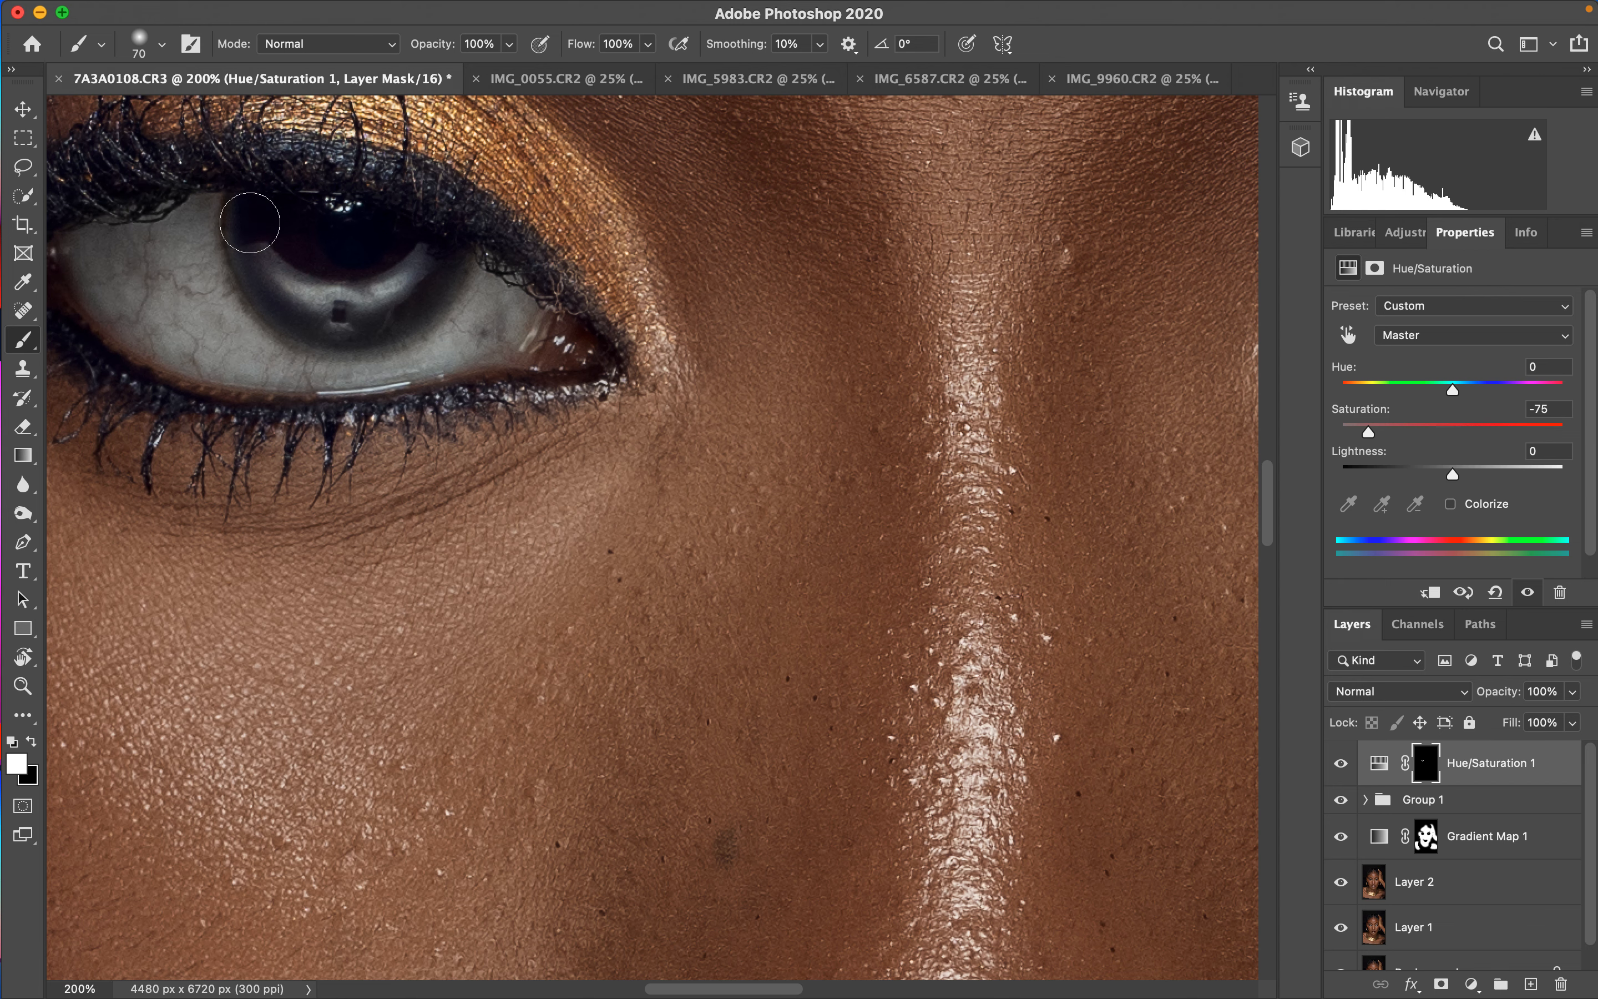
{"action": "mouse_move", "coordinate": [903, 362]}
{"action": "left_mouse_down"}
{"action": "mouse_move", "coordinate": [867, 385]}
{"action": "mouse_move", "coordinate": [504, 443]}
{"action": "mouse_move", "coordinate": [423, 436]}
{"action": "left_mouse_up"}
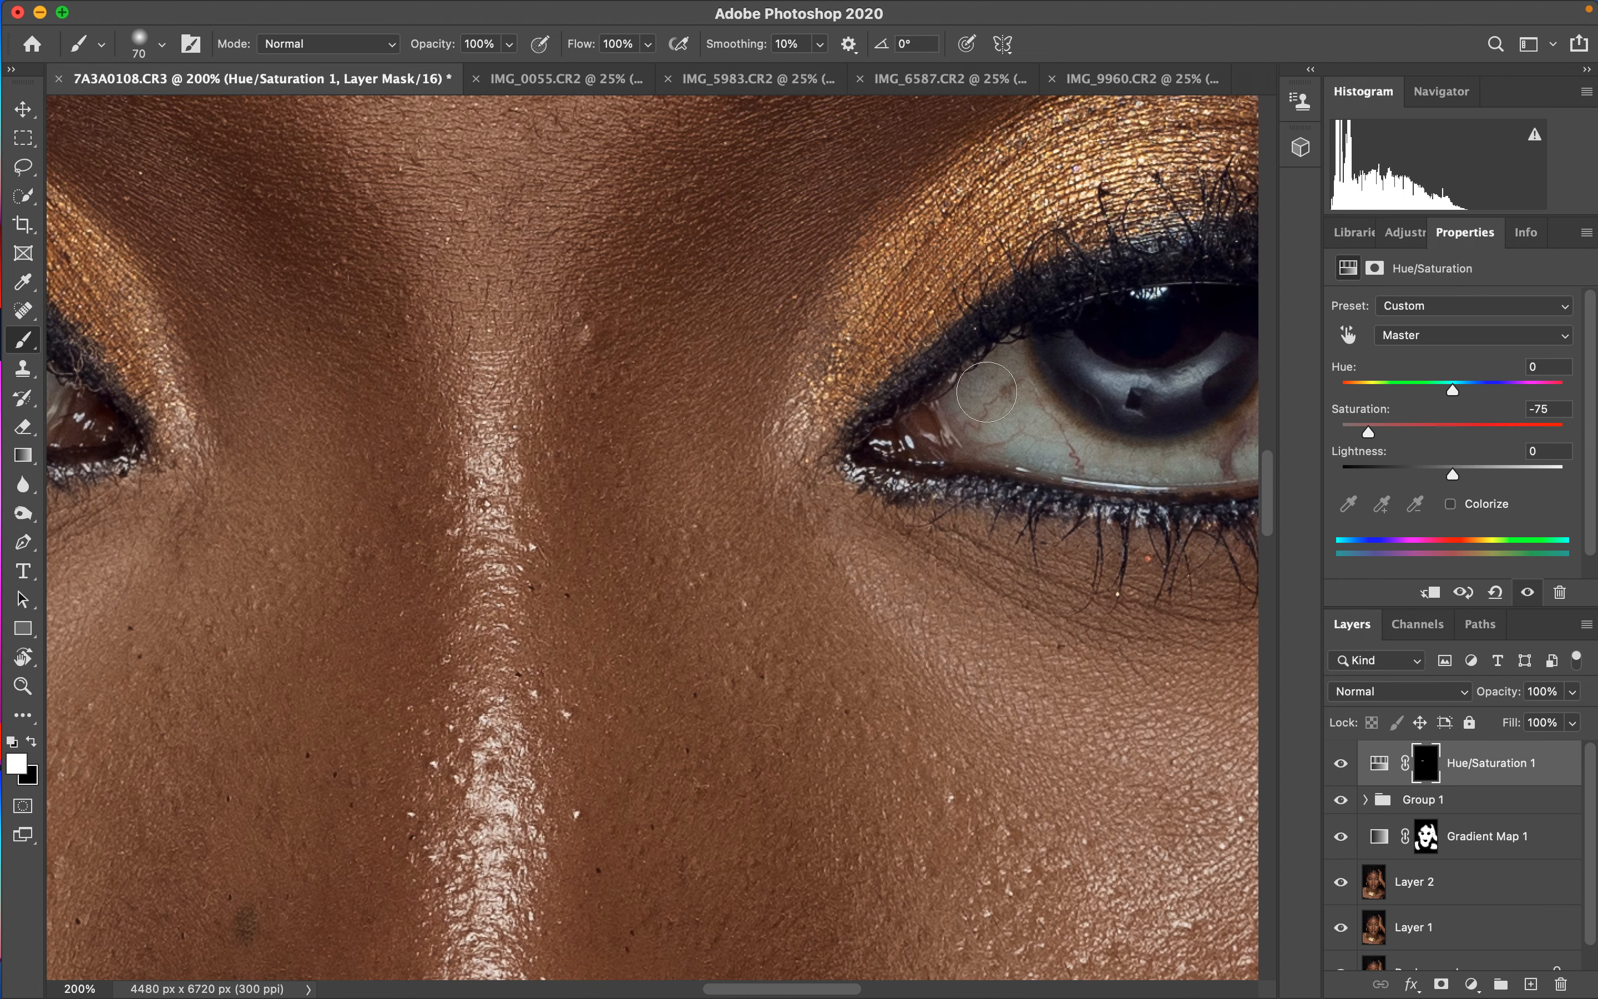
{"action": "mouse_move", "coordinate": [1016, 379]}
{"action": "left_mouse_down"}
{"action": "mouse_move", "coordinate": [997, 355]}
{"action": "mouse_move", "coordinate": [1064, 426]}
{"action": "left_mouse_up"}
{"action": "left_click_drag", "start_coordinate": [904, 493], "coordinate": [623, 519]}
{"action": "mouse_move", "coordinate": [823, 457]}
{"action": "left_mouse_down"}
{"action": "mouse_move", "coordinate": [938, 459]}
{"action": "mouse_move", "coordinate": [1028, 393]}
{"action": "mouse_move", "coordinate": [1022, 335]}
{"action": "mouse_move", "coordinate": [1011, 403]}
{"action": "mouse_move", "coordinate": [1056, 402]}
{"action": "mouse_move", "coordinate": [1101, 369]}
{"action": "mouse_move", "coordinate": [1060, 417]}
{"action": "mouse_move", "coordinate": [995, 447]}
{"action": "mouse_move", "coordinate": [844, 470]}
{"action": "mouse_move", "coordinate": [1022, 397]}
{"action": "mouse_move", "coordinate": [1007, 356]}
{"action": "mouse_move", "coordinate": [1057, 342]}
{"action": "mouse_move", "coordinate": [1068, 388]}
{"action": "mouse_move", "coordinate": [885, 451]}
{"action": "left_mouse_up"}
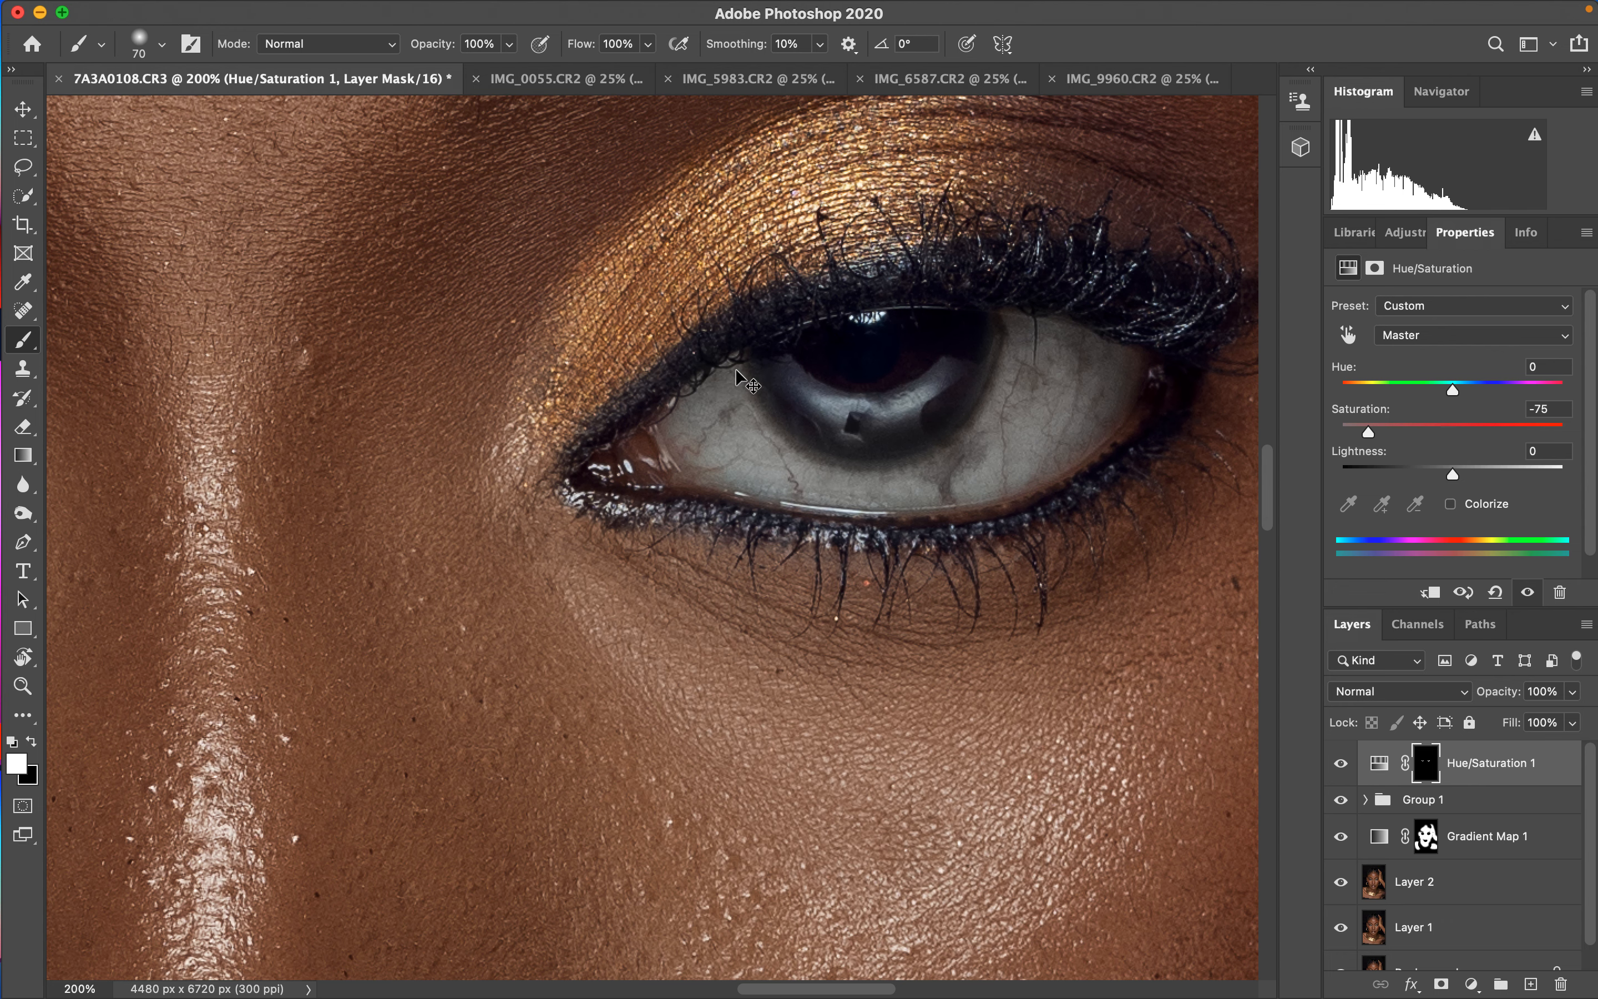
- In IMG_0055, select the Gradient Map layer and lower its opacity to 42%
{"action": "key", "text": "super+minus"}
{"action": "key", "text": "super+minus"}
{"action": "key", "text": "super+minus"}
{"action": "key", "text": "super+minus"}
{"action": "key", "text": "super+minus"}
{"action": "key", "text": "super+minus"}
{"action": "key", "text": "super+plus"}
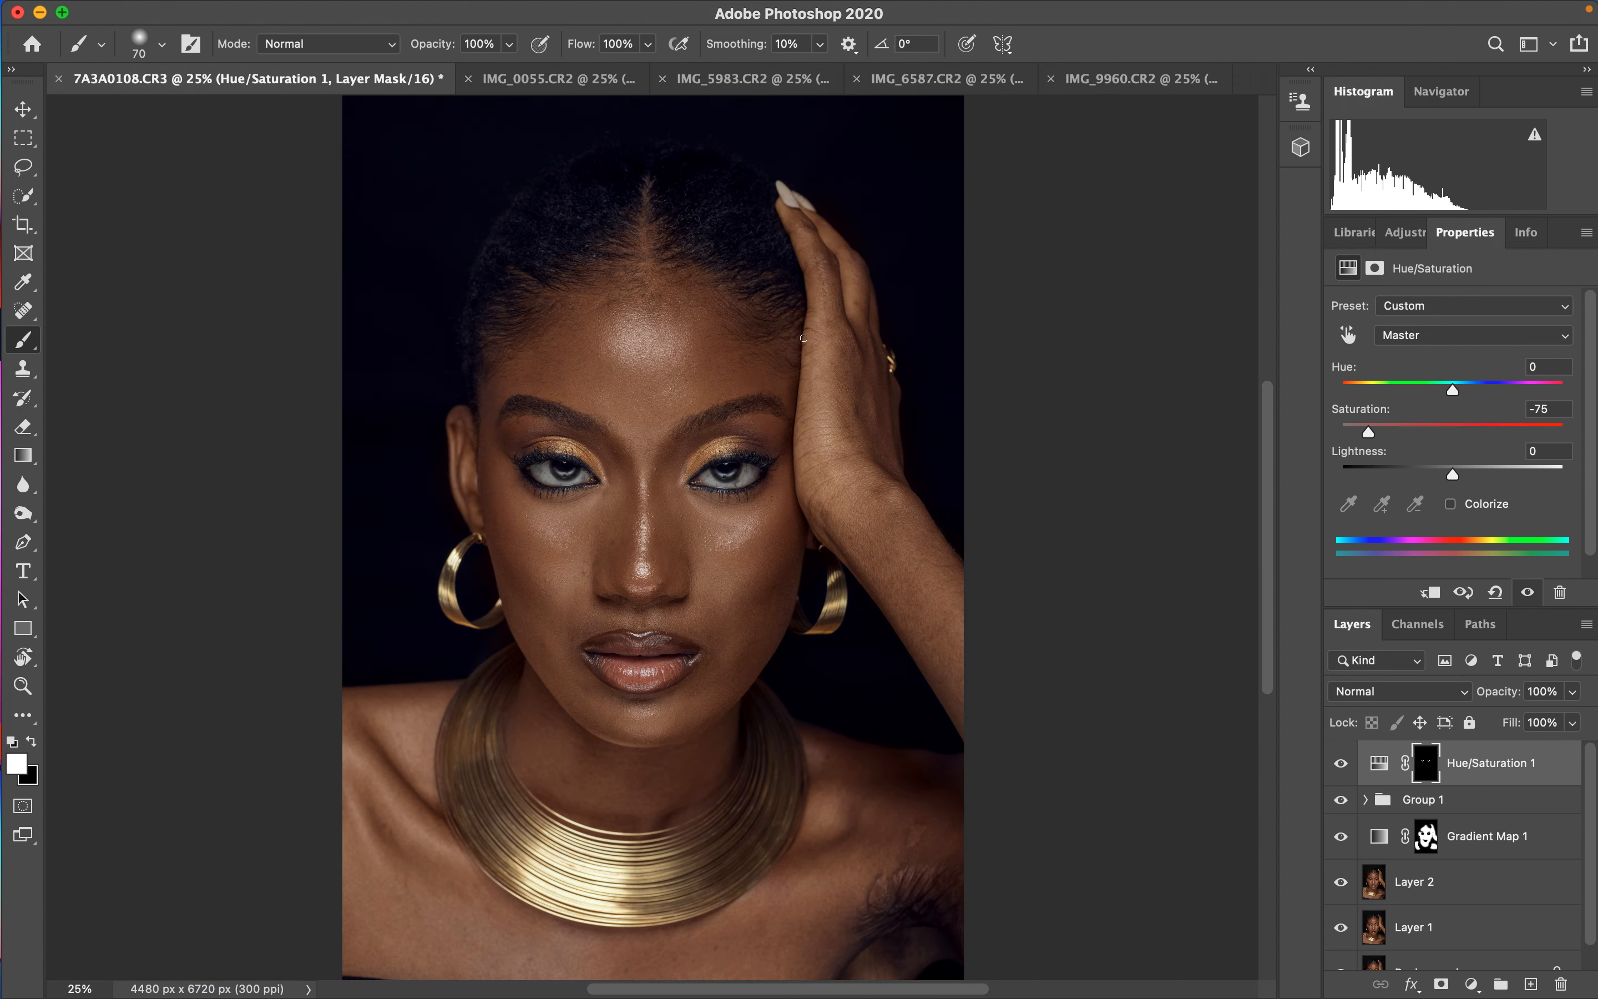
{"action": "left_click", "coordinate": [574, 79]}
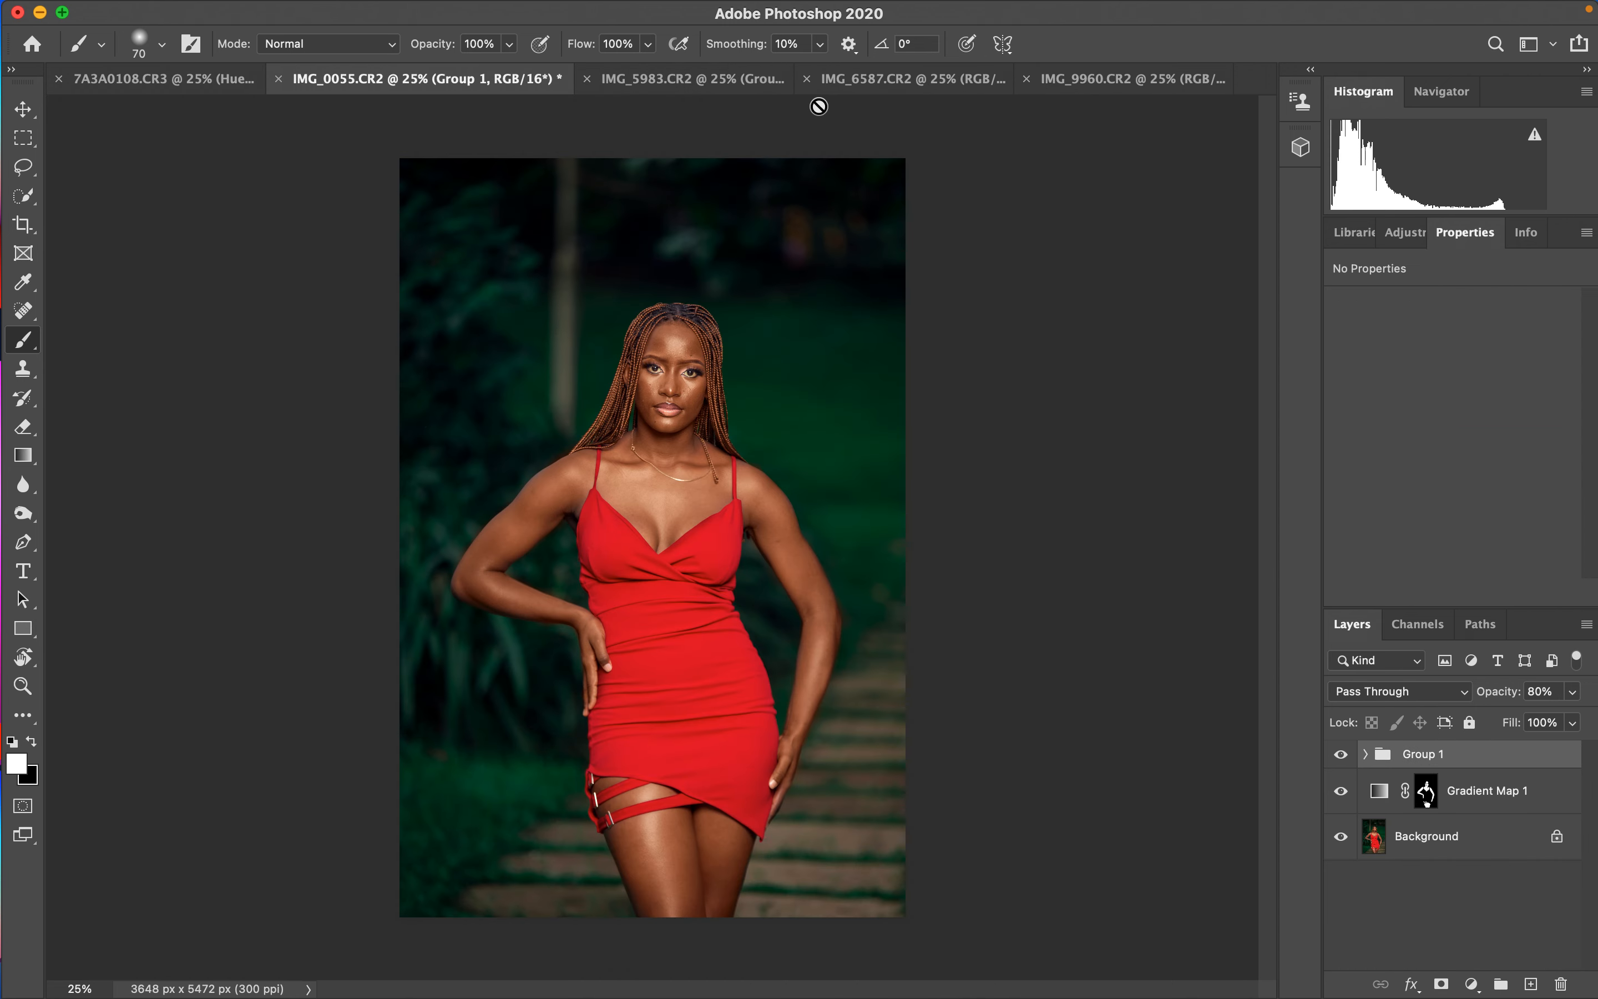
{"action": "left_click", "coordinate": [1494, 796]}
{"action": "left_click_drag", "start_coordinate": [1494, 691], "coordinate": [1474, 693]}
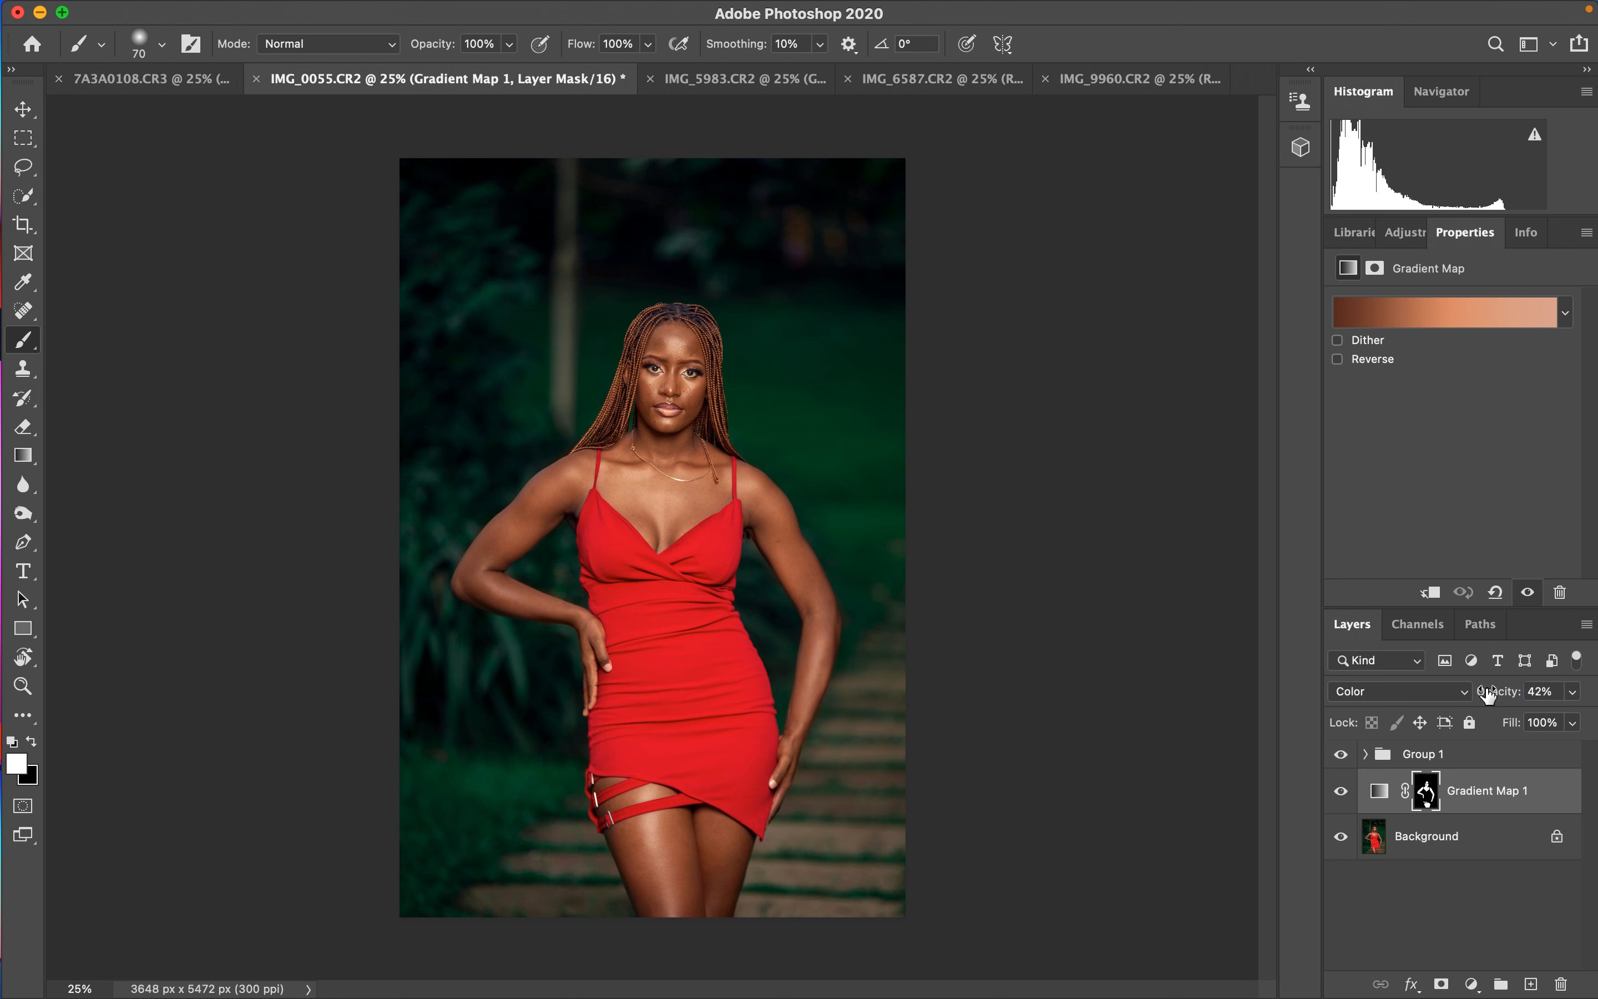